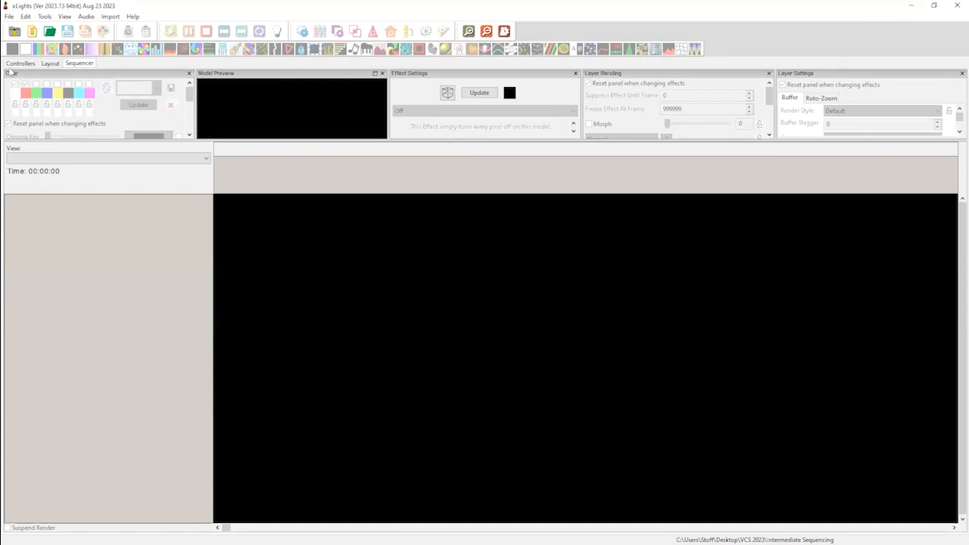
Create a new animation sequence with 20fps (50ms) timing
click(9, 17)
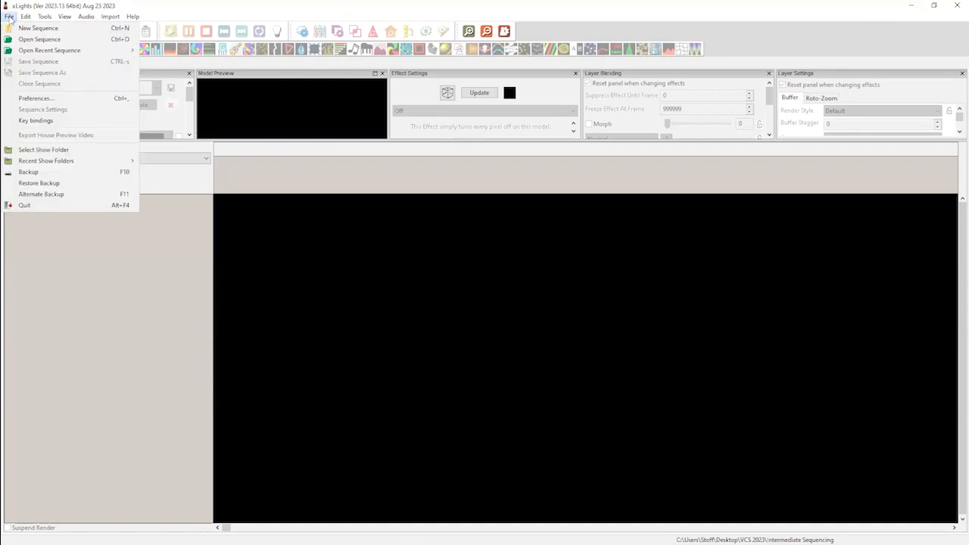
click(34, 28)
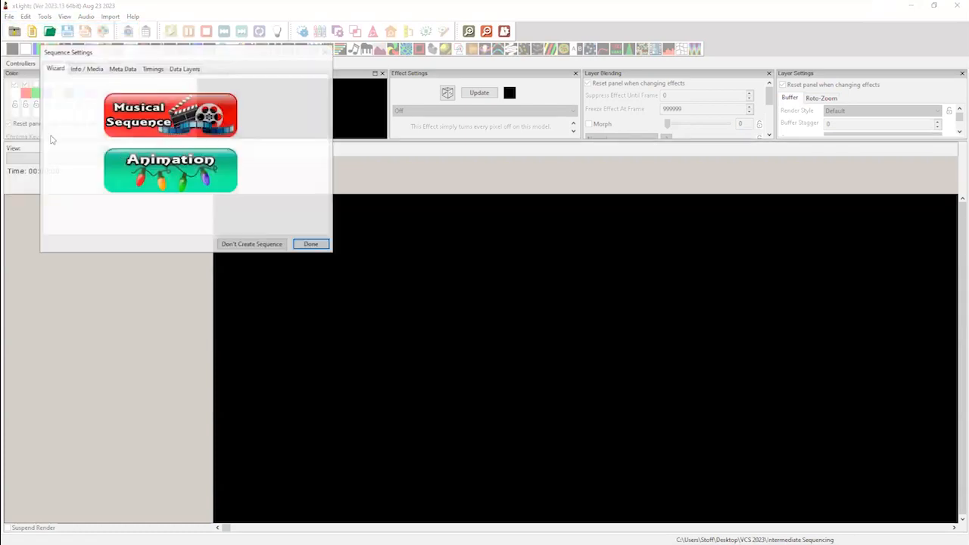
click(165, 180)
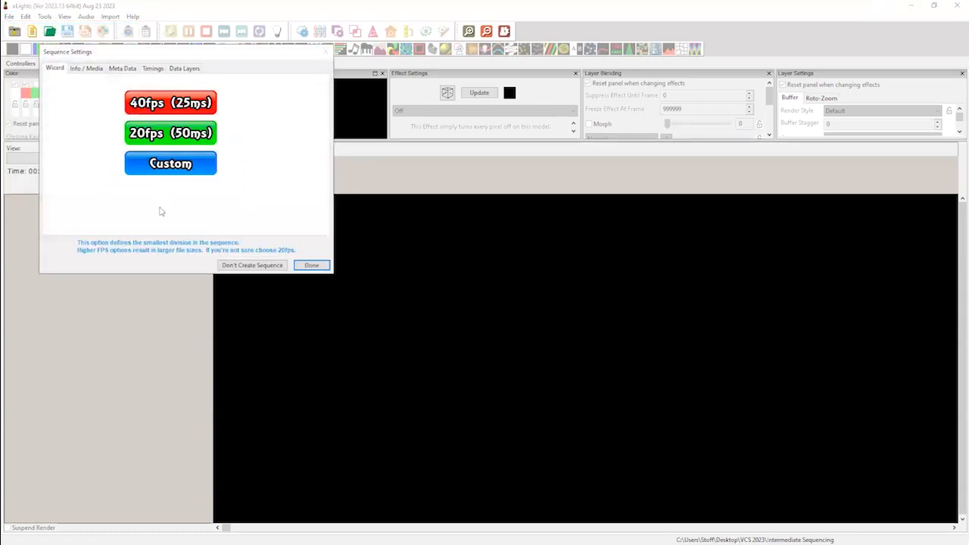
click(174, 133)
click(144, 160)
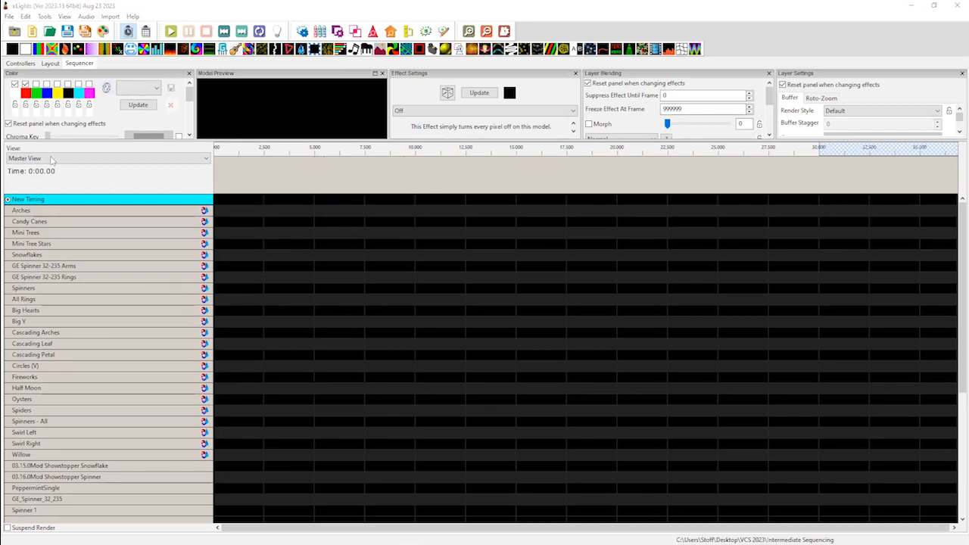
Open the display elements editor from the New Timing row and enlarge its window
right_click(73, 199)
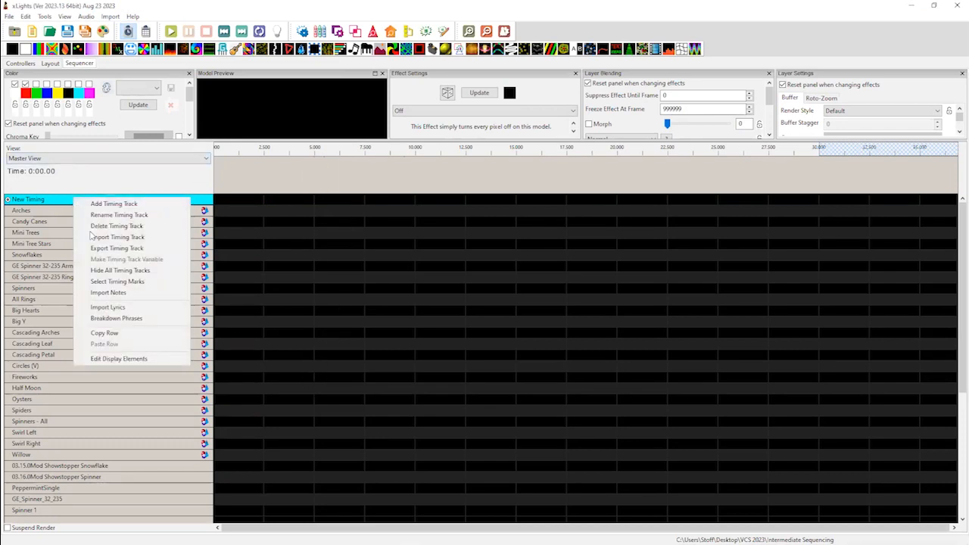
click(121, 358)
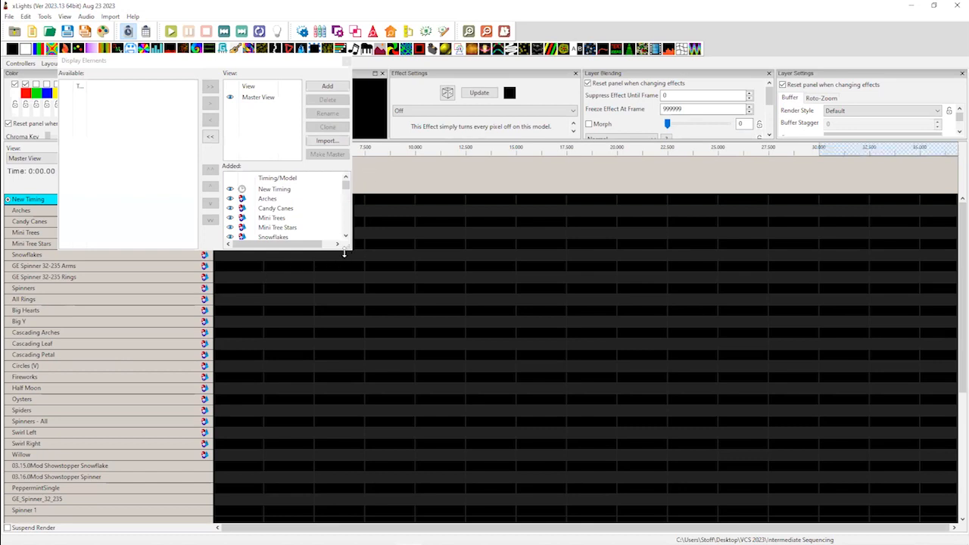
drag(351, 247, 767, 413)
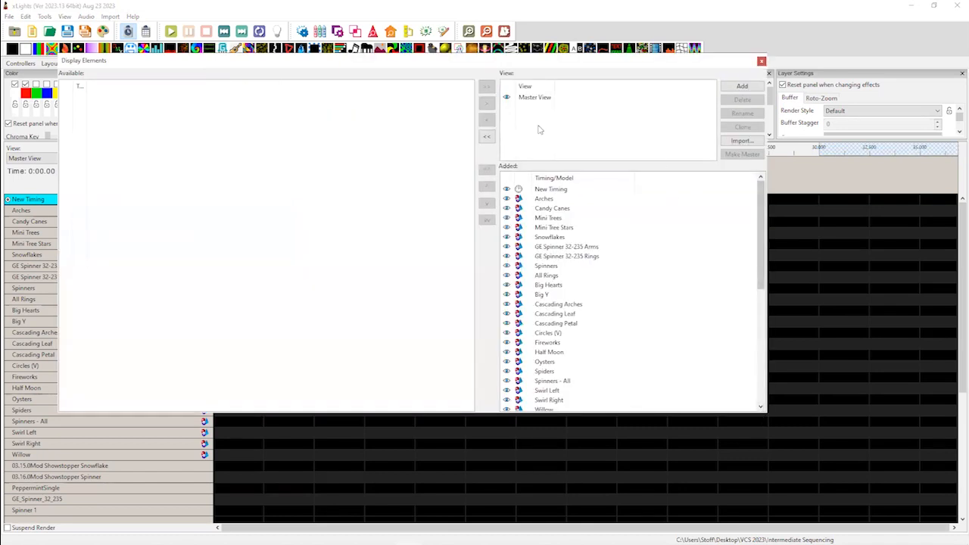
Review the Master View's elements and clone it as a new view named My View
click(532, 98)
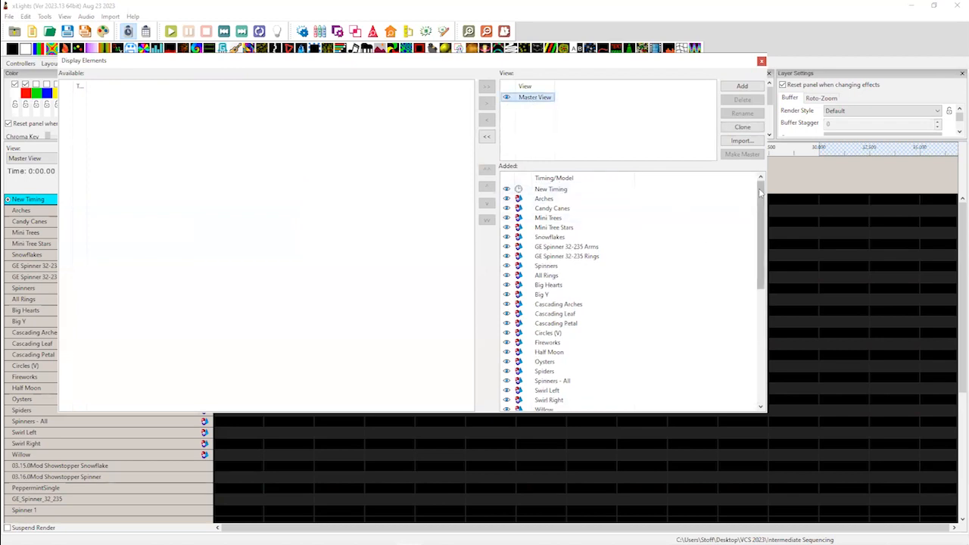
scroll(759, 204, down, 6)
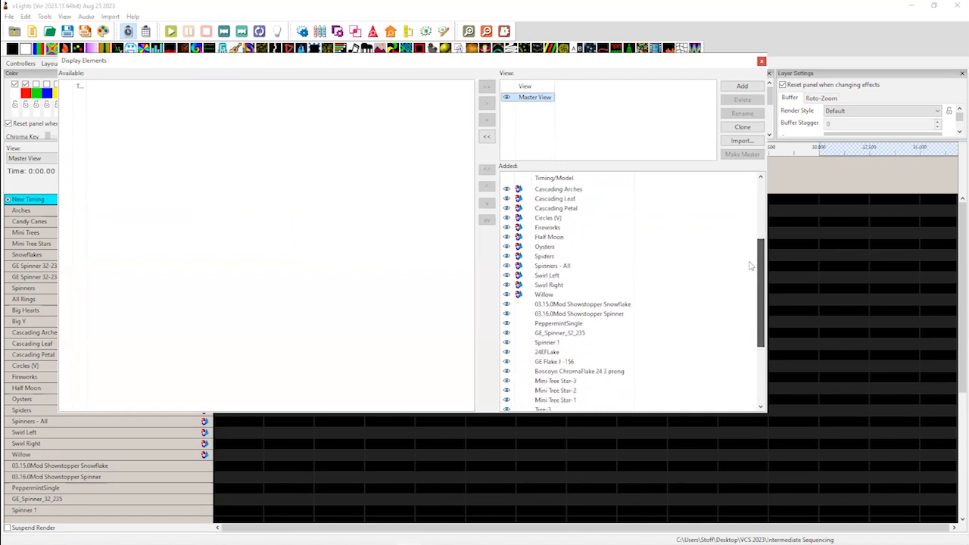
scroll(760, 310, down, 2)
scroll(765, 338, up, 8)
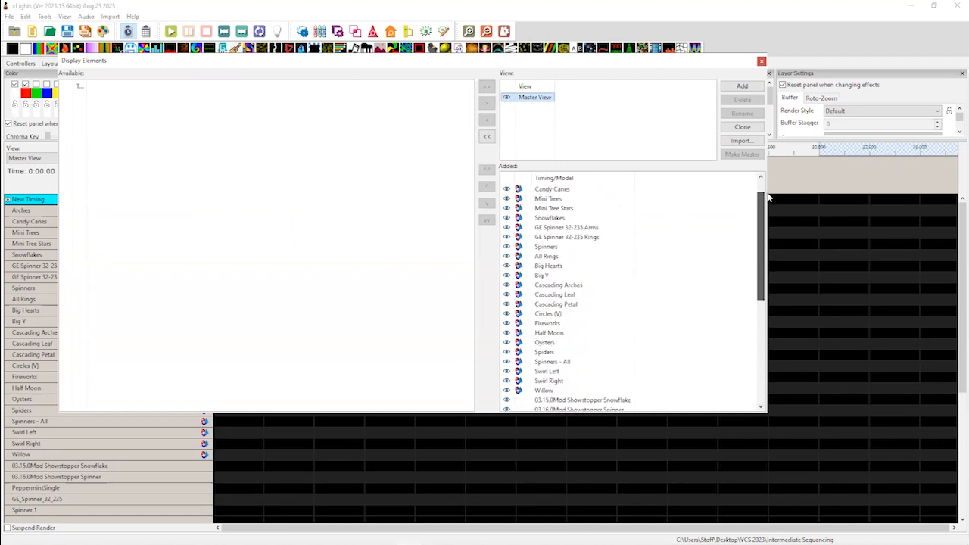
drag(767, 198, 776, 322)
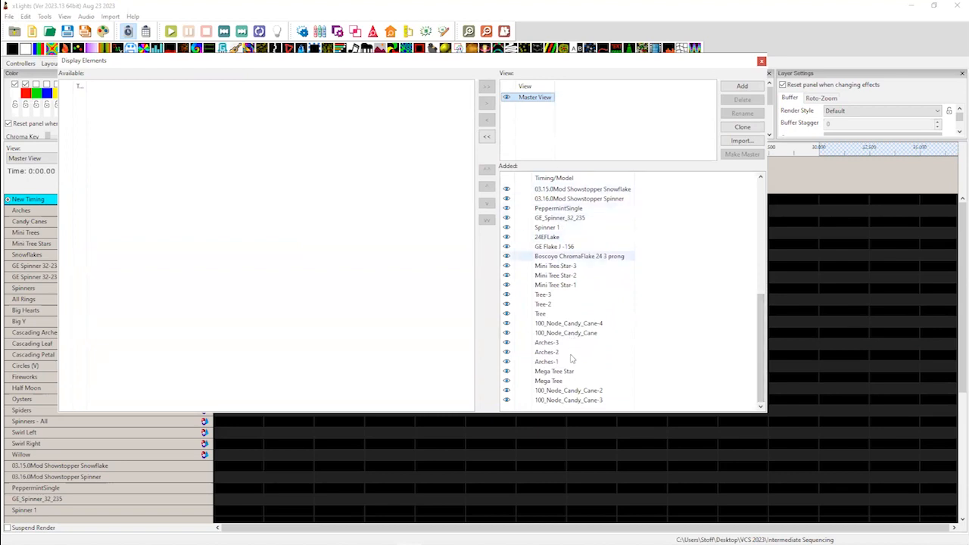
drag(755, 276, 756, 200)
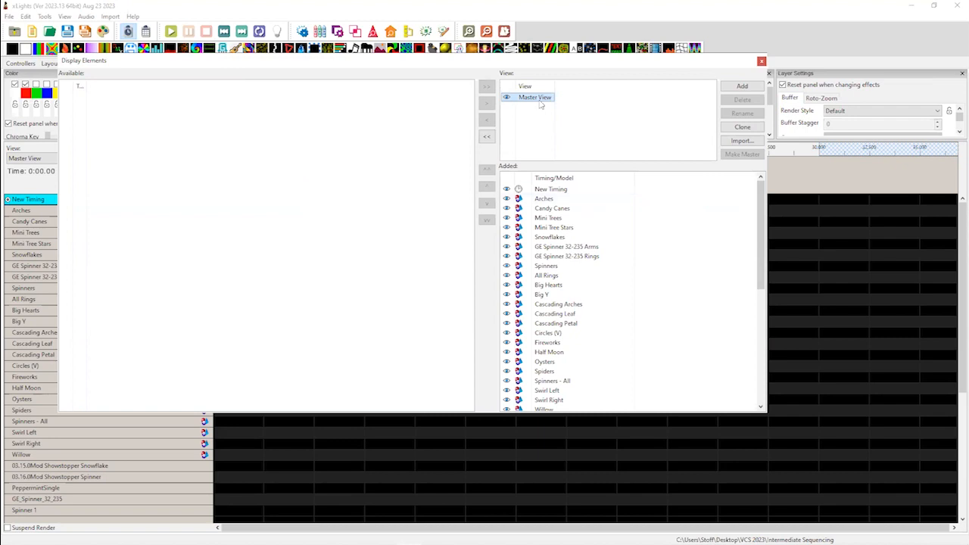
click(743, 126)
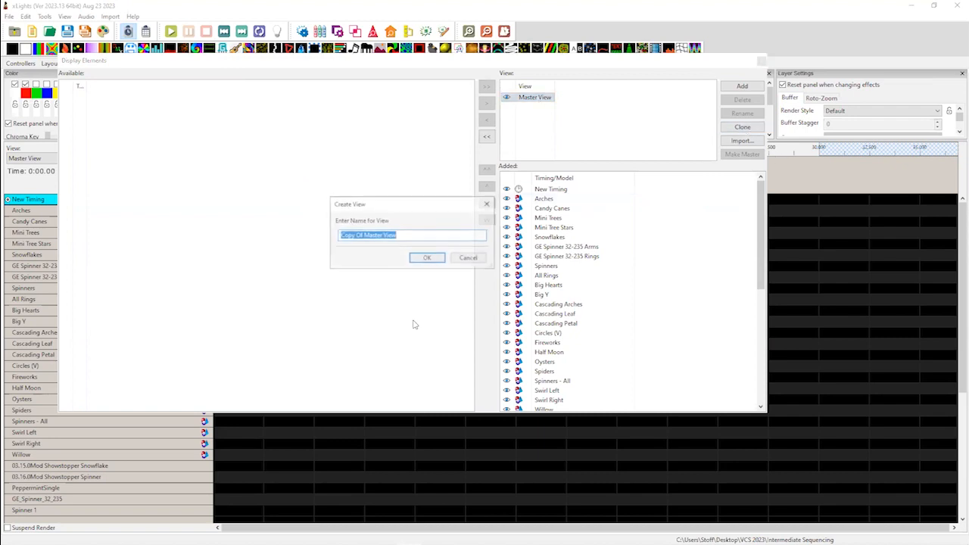
text(My View)
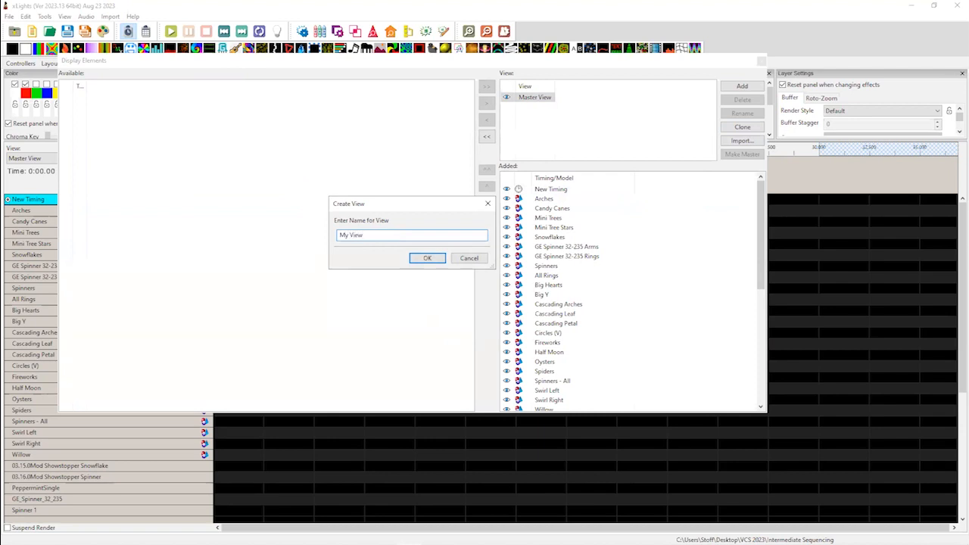
click(428, 259)
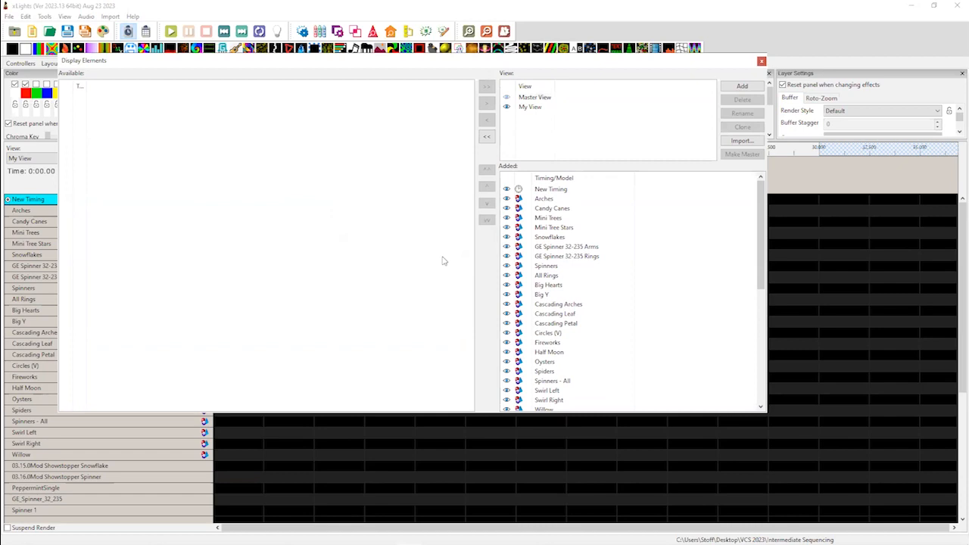
Remove the GE Spinner 32-235 Arms and GE Spinner 32-235 Rings groups from My View
click(530, 107)
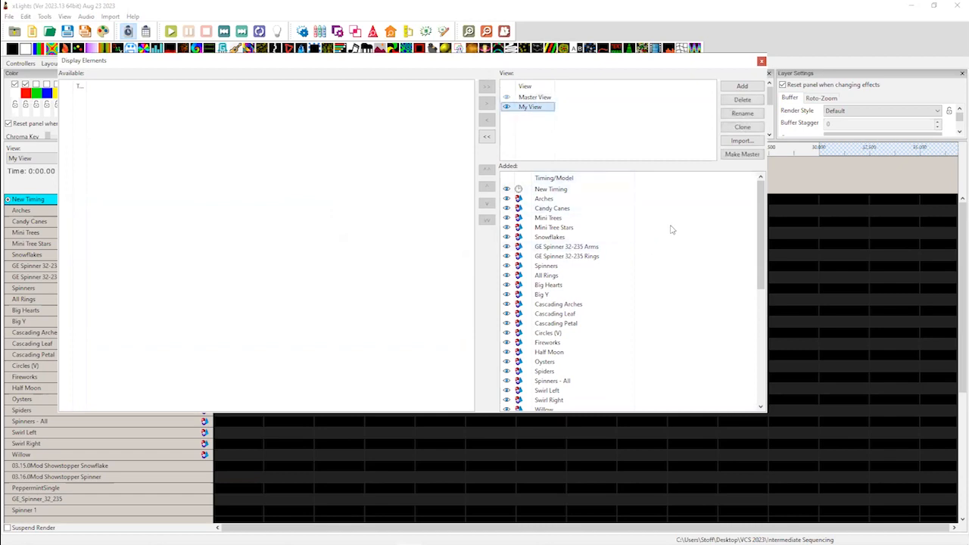
click(580, 247)
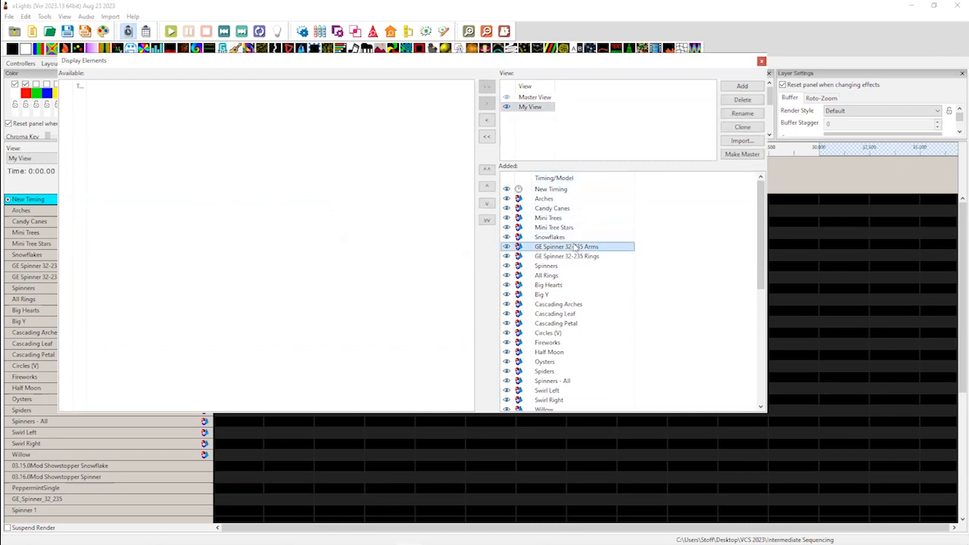
shift+click(577, 256)
click(487, 119)
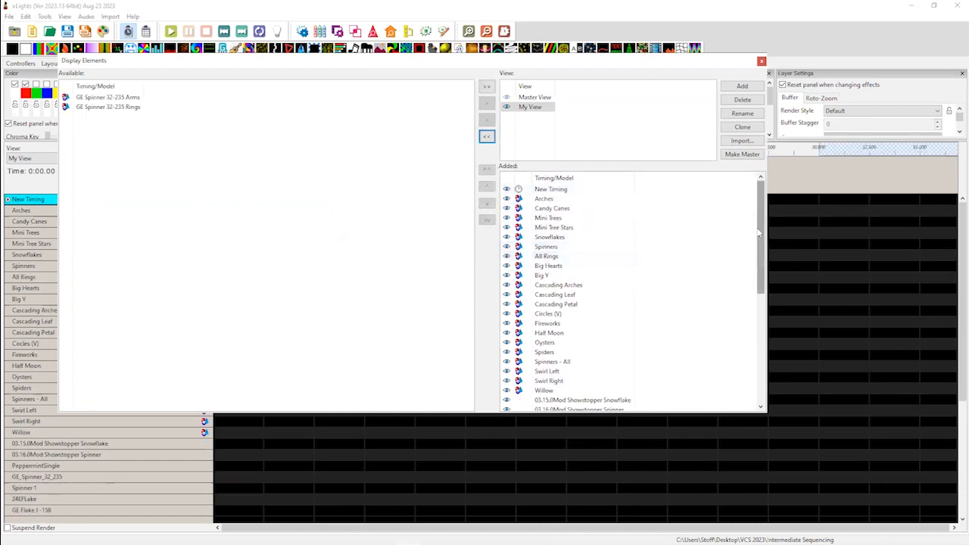
Remove all individual models from My View except 03.15.0Mod Showstopper Snowflake, 03.16.0Mod Showstopper Spinner, Mega Tree Star and Mega Tree
drag(758, 215, 740, 305)
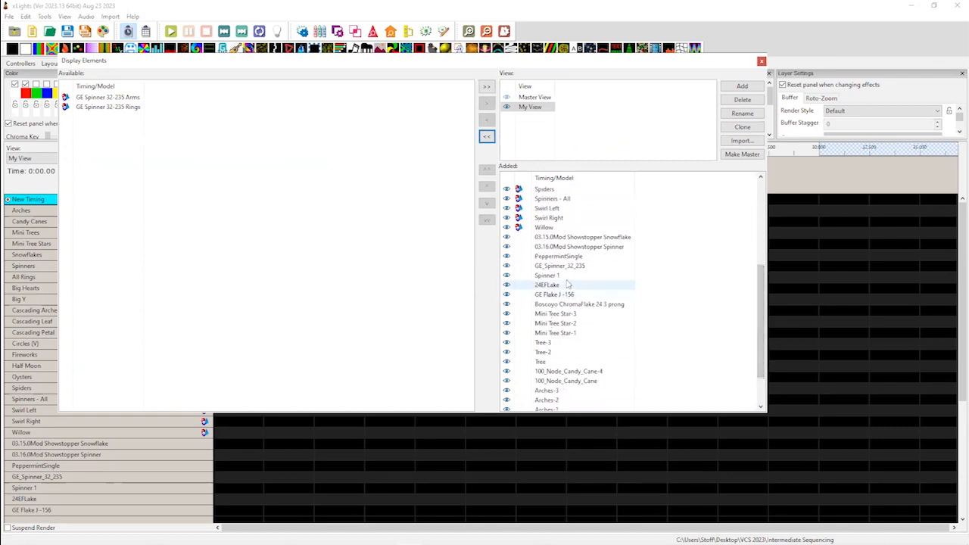
click(557, 238)
drag(761, 315, 766, 365)
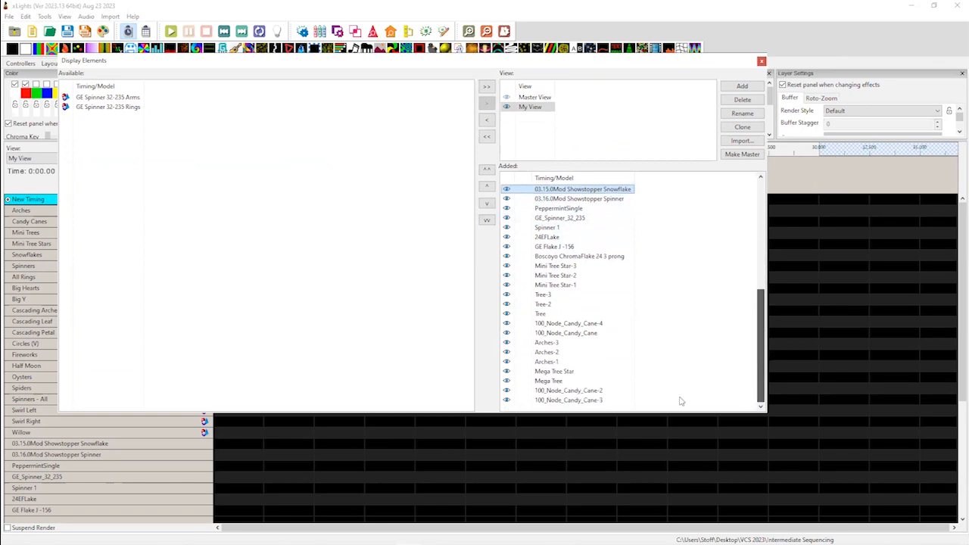
shift+click(576, 405)
drag(761, 306, 756, 274)
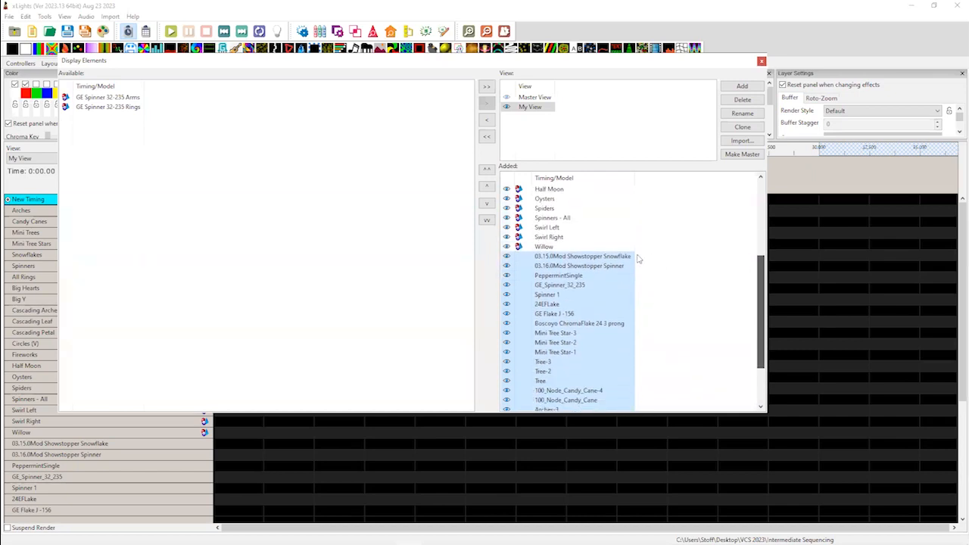
ctrl+click(598, 257)
ctrl+click(612, 267)
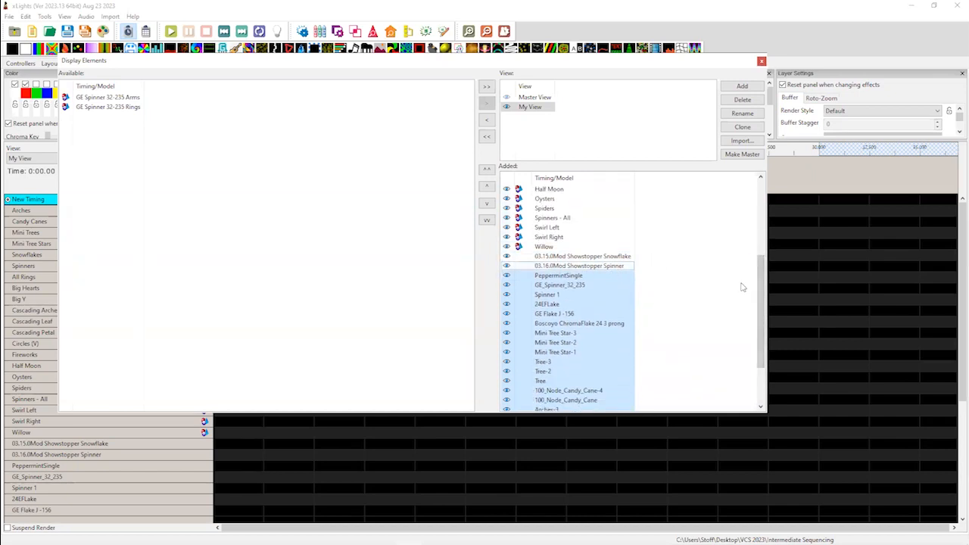
drag(760, 277, 763, 327)
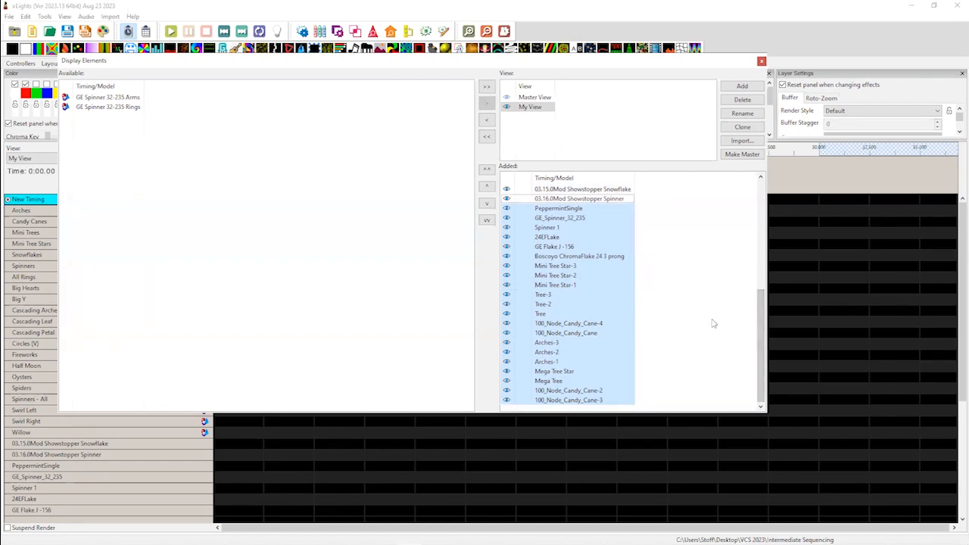
ctrl+click(561, 371)
ctrl+click(559, 381)
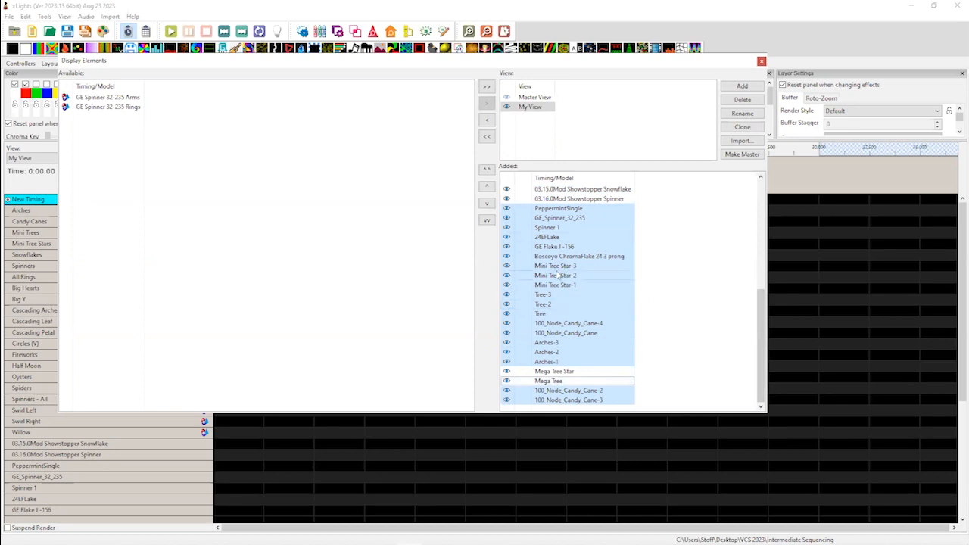
click(488, 121)
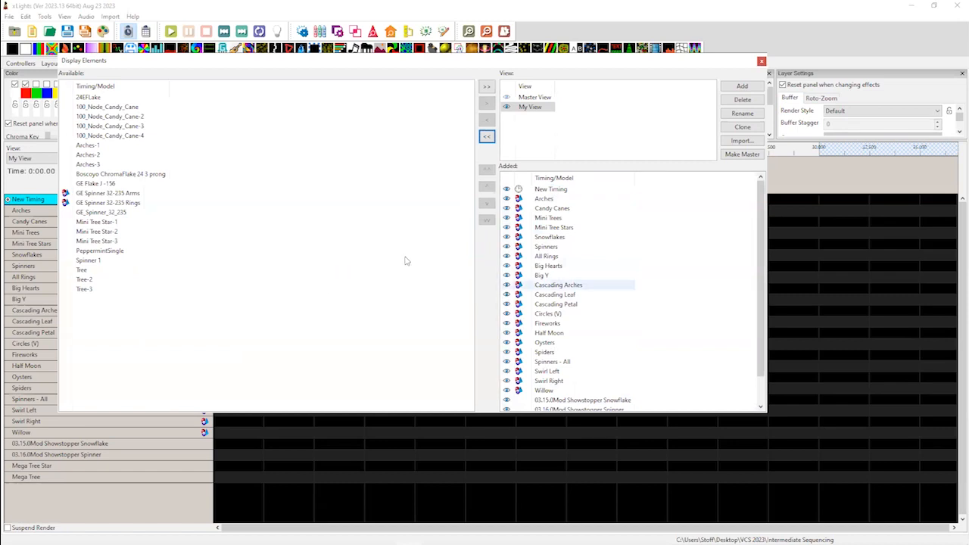
Sort My View's elements by name but with groups at top by size, and review the order
right_click(552, 238)
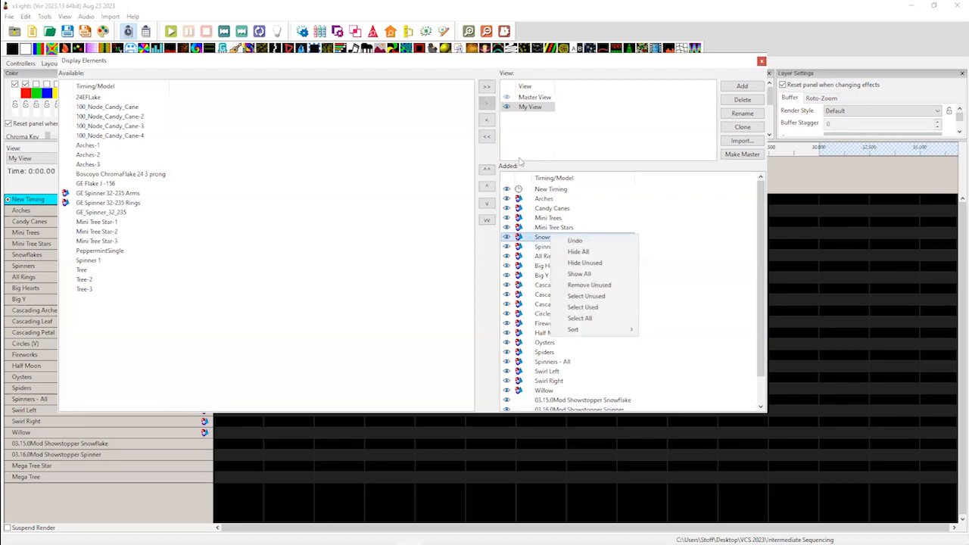
mouse_move(586, 331)
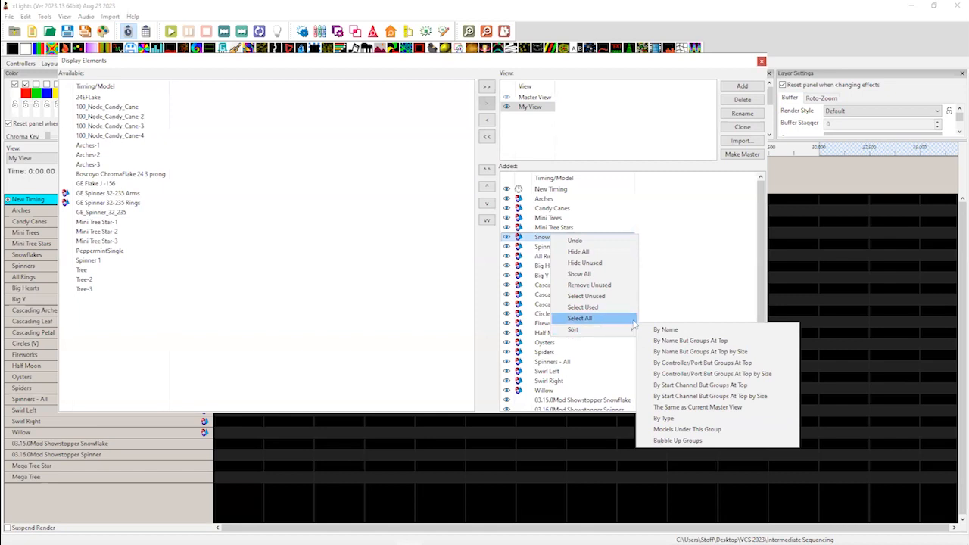
mouse_move(628, 331)
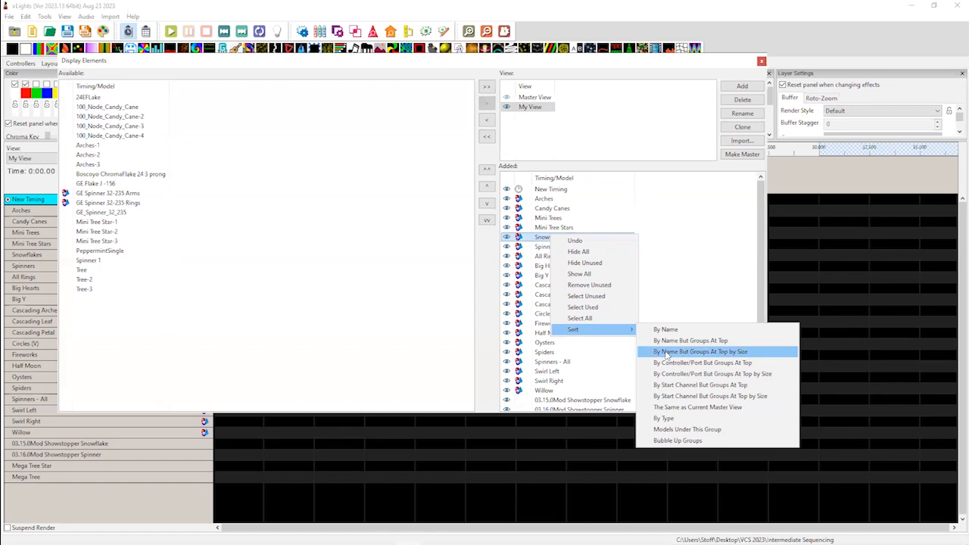
click(668, 353)
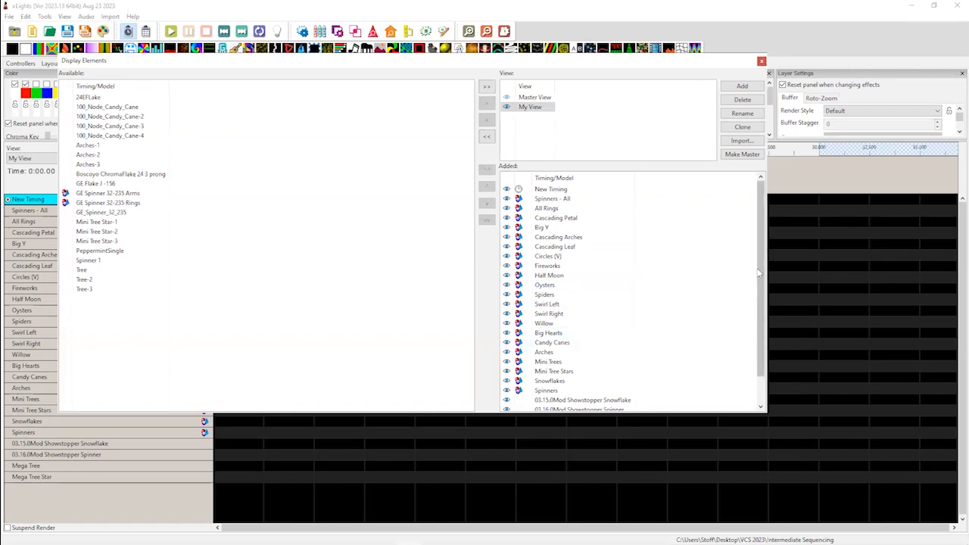
mouse_move(760, 266)
mouse_down()
mouse_move(758, 290)
mouse_move(754, 241)
mouse_up()
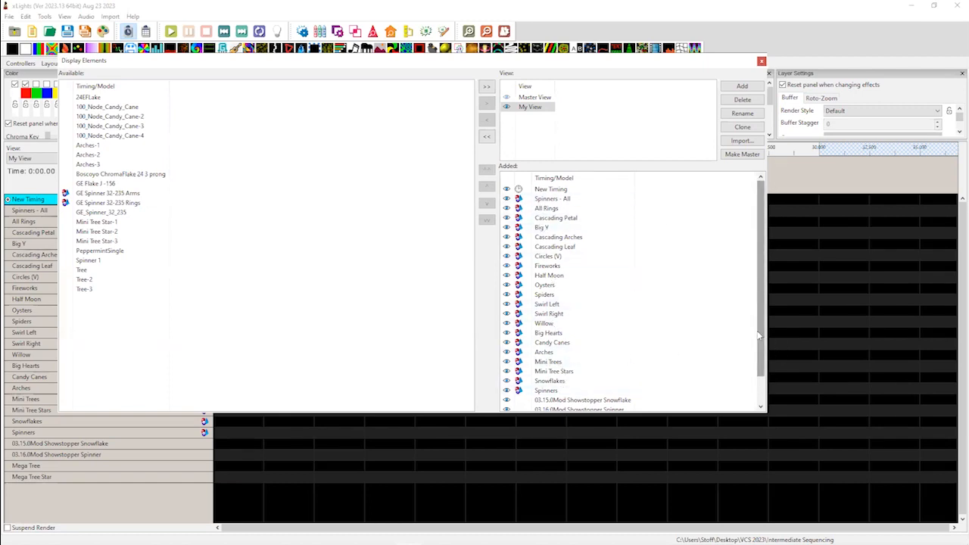
scroll(750, 395, down, 1)
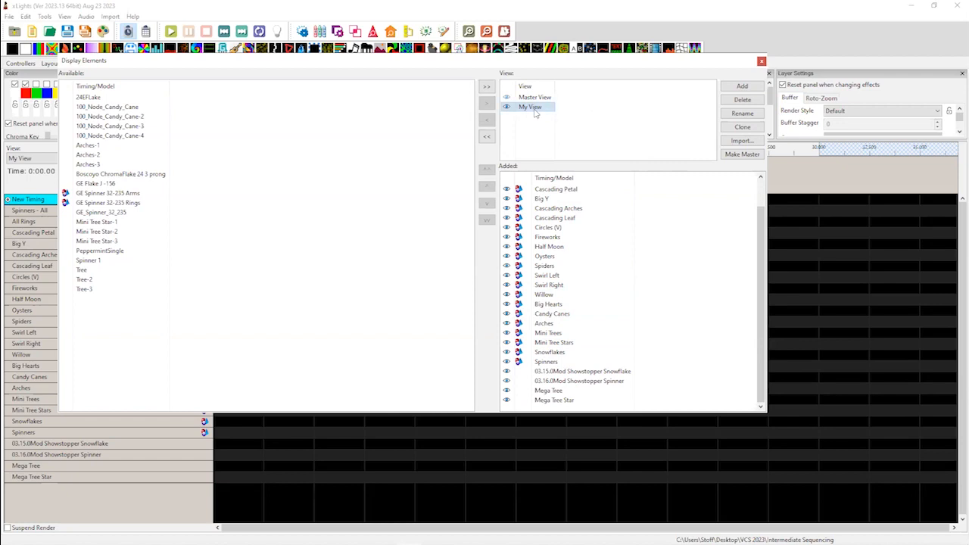
Make My View the master view, compare it with Master View, and close the display elements editor
click(738, 159)
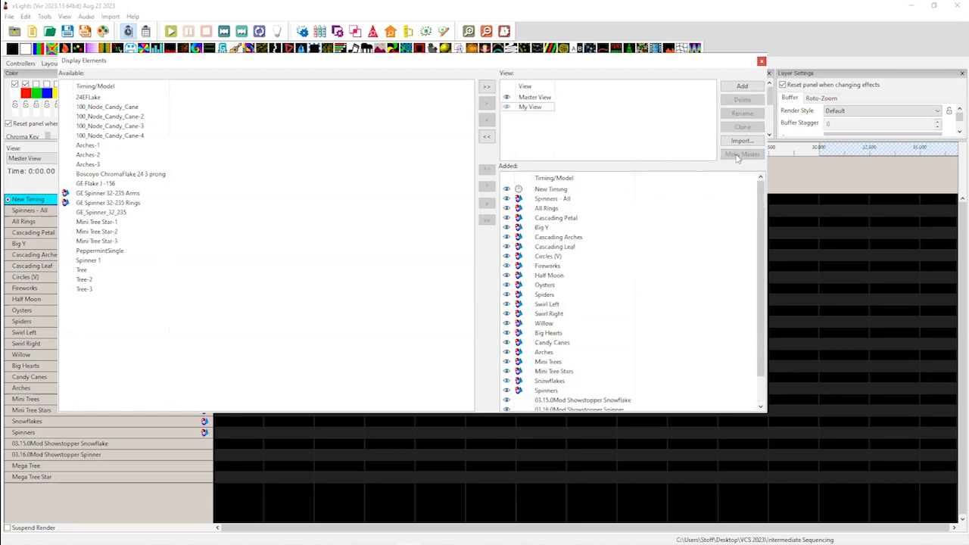
click(538, 99)
click(533, 105)
click(532, 99)
click(540, 106)
click(534, 98)
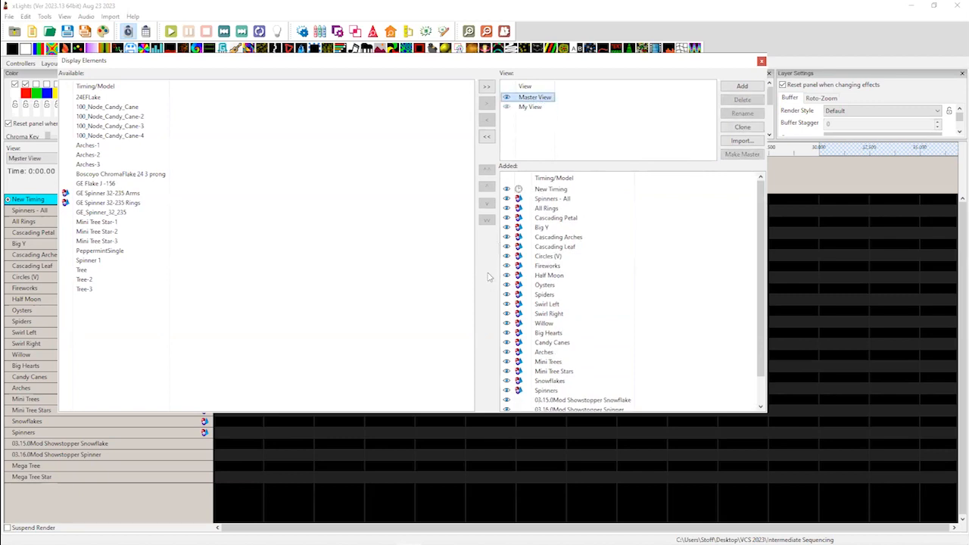
click(762, 62)
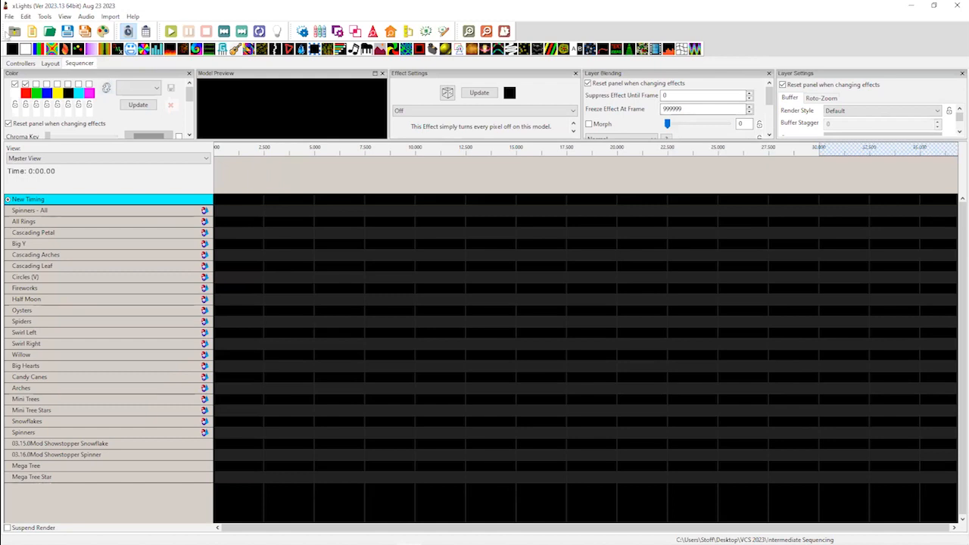
Set the default view for new sequences to My View in the preferences
click(10, 17)
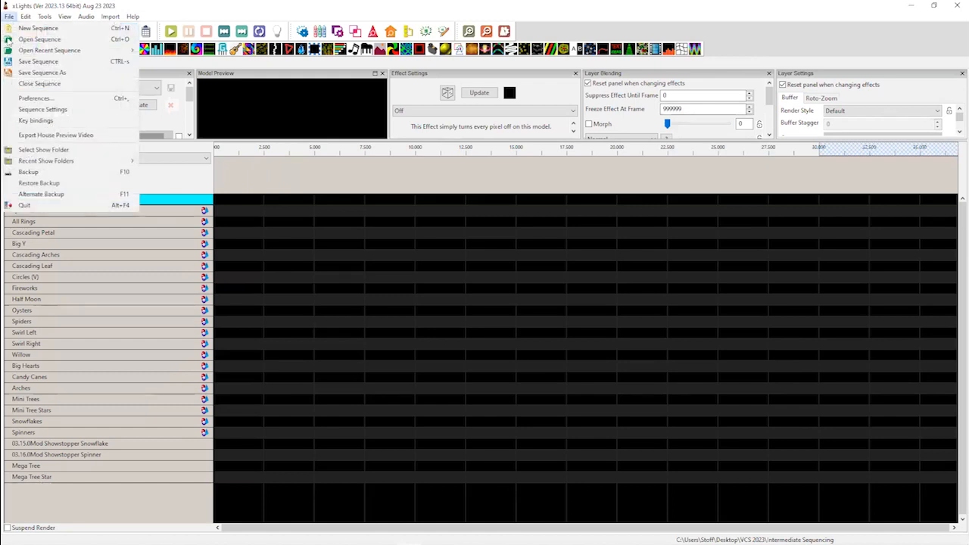
click(37, 99)
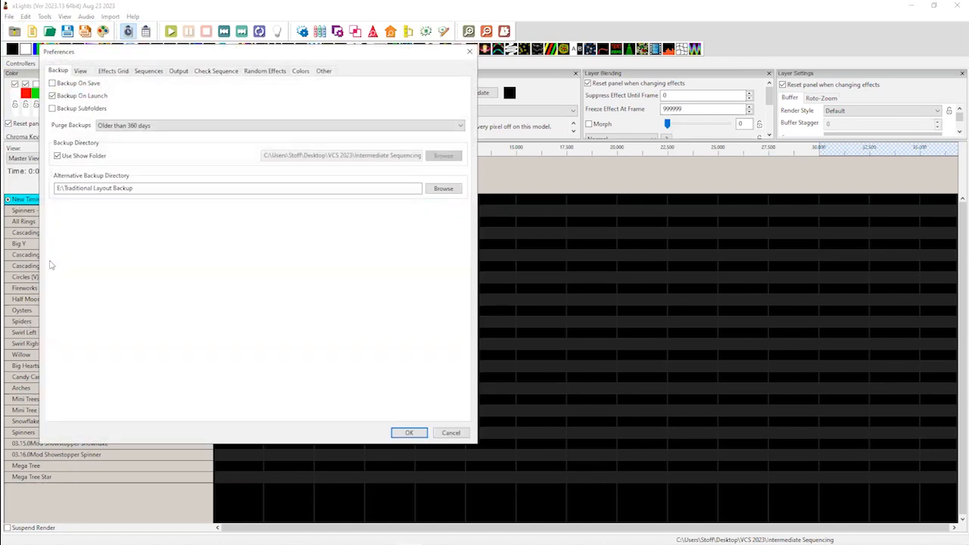
click(148, 71)
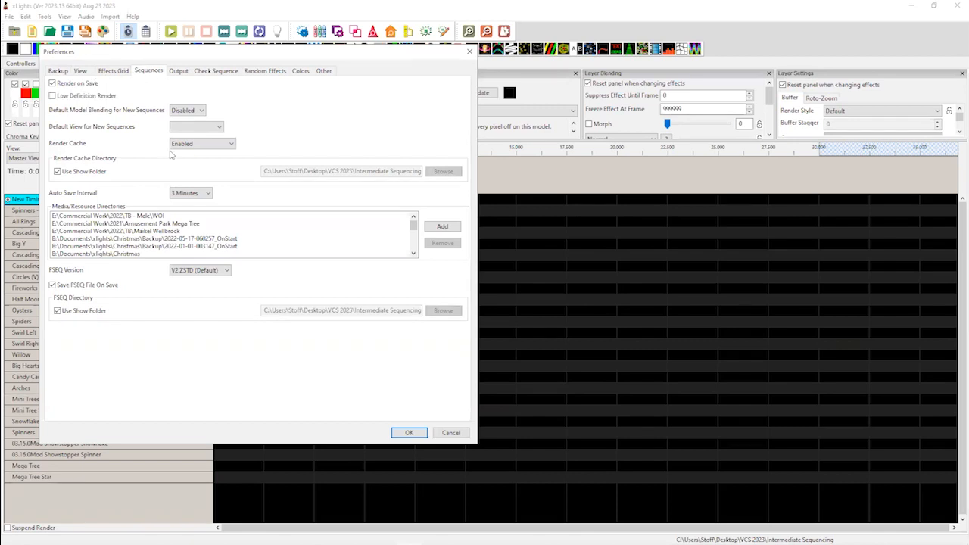
click(220, 127)
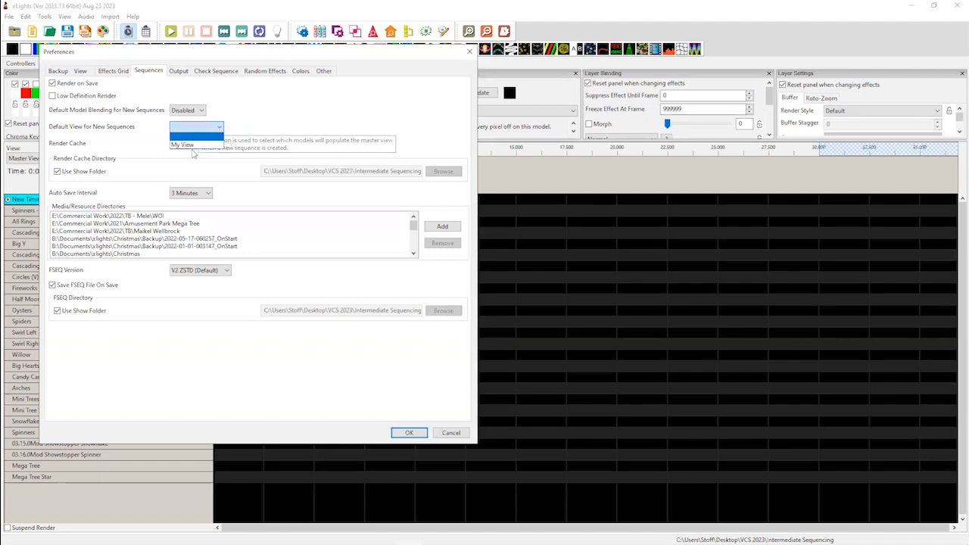
click(193, 145)
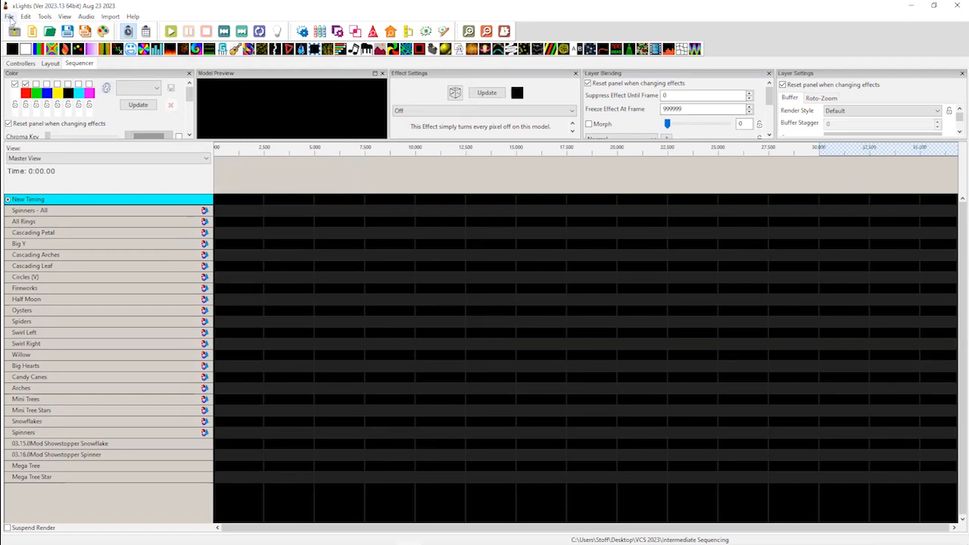
Close the current sequence without keeping its changes, and check that the sequencer is empty
click(9, 17)
click(42, 84)
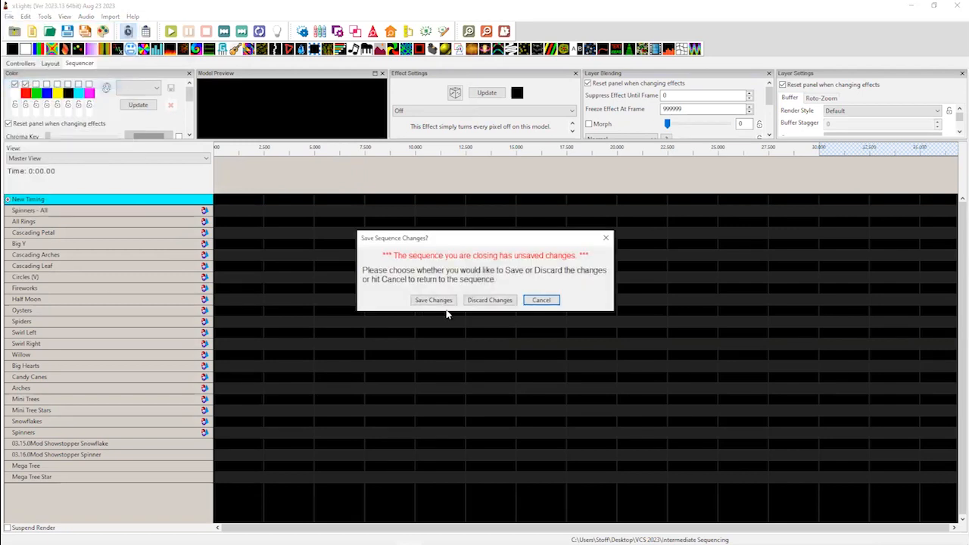
click(463, 302)
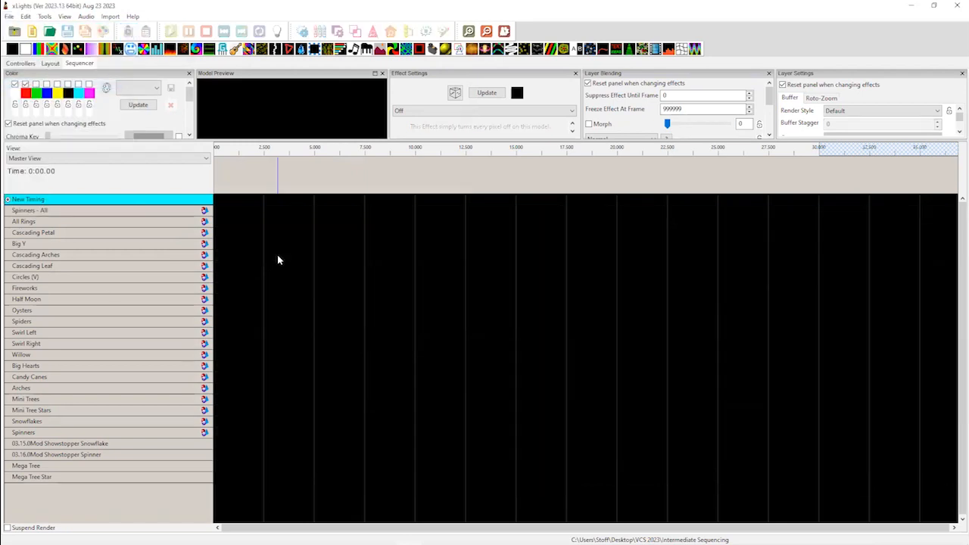
click(50, 64)
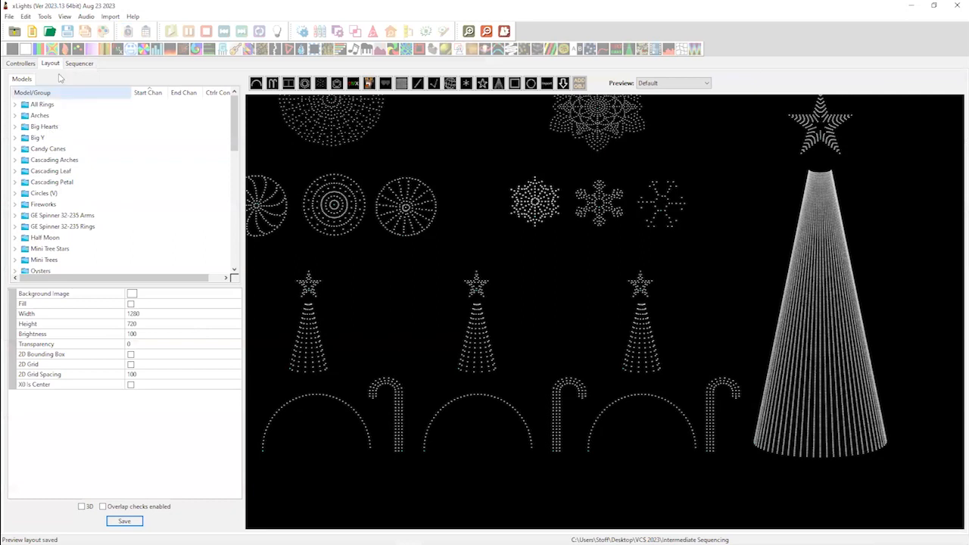
click(79, 63)
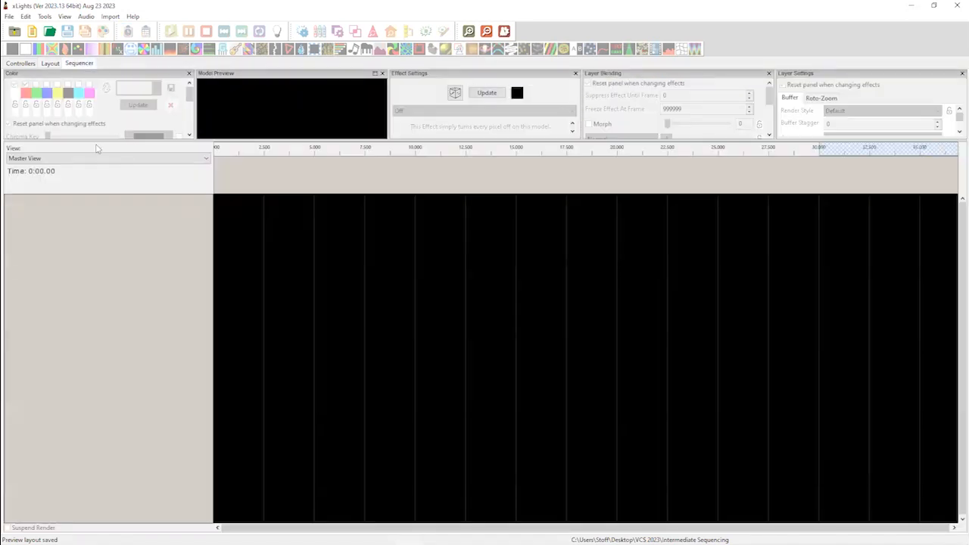
Create a new animation sequence and switch its displayed view to Master View
click(9, 17)
click(32, 28)
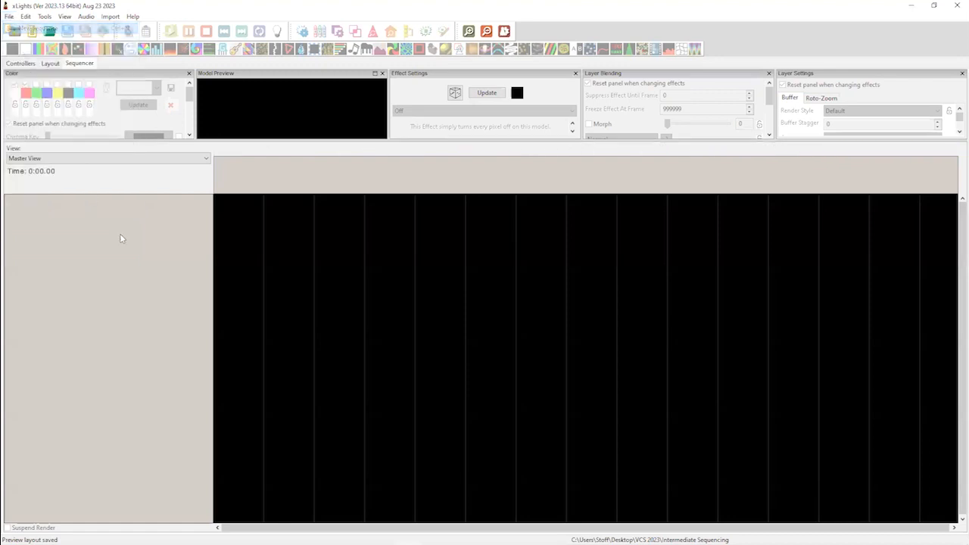
click(206, 171)
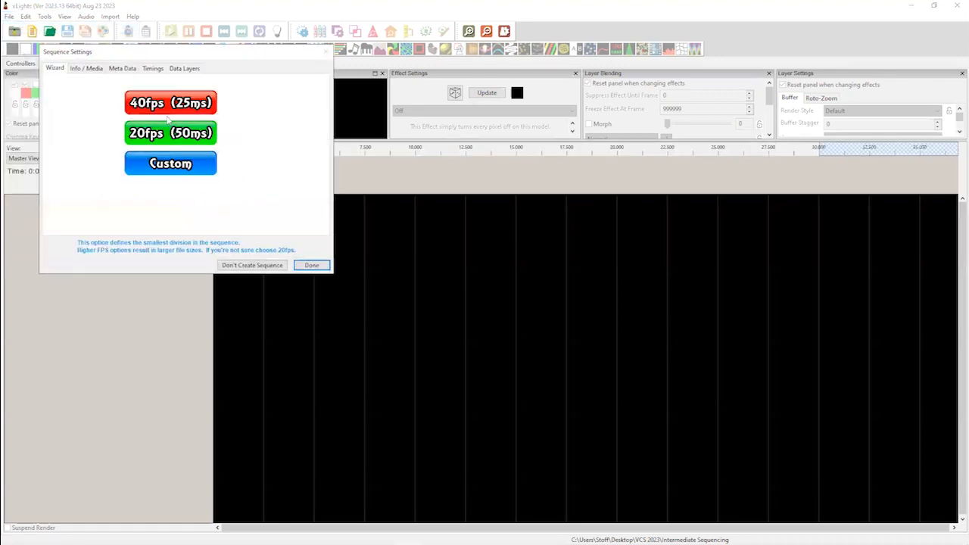
click(206, 173)
click(202, 161)
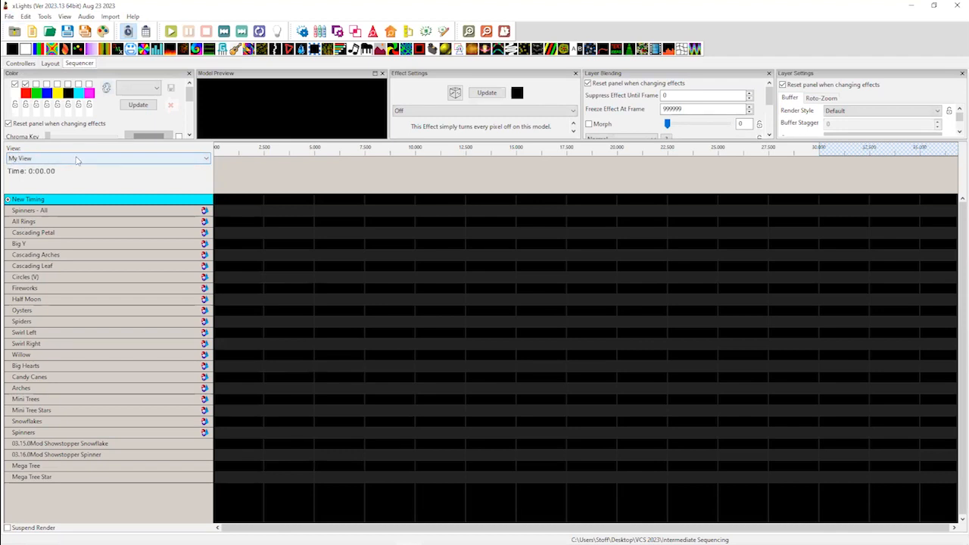
click(57, 161)
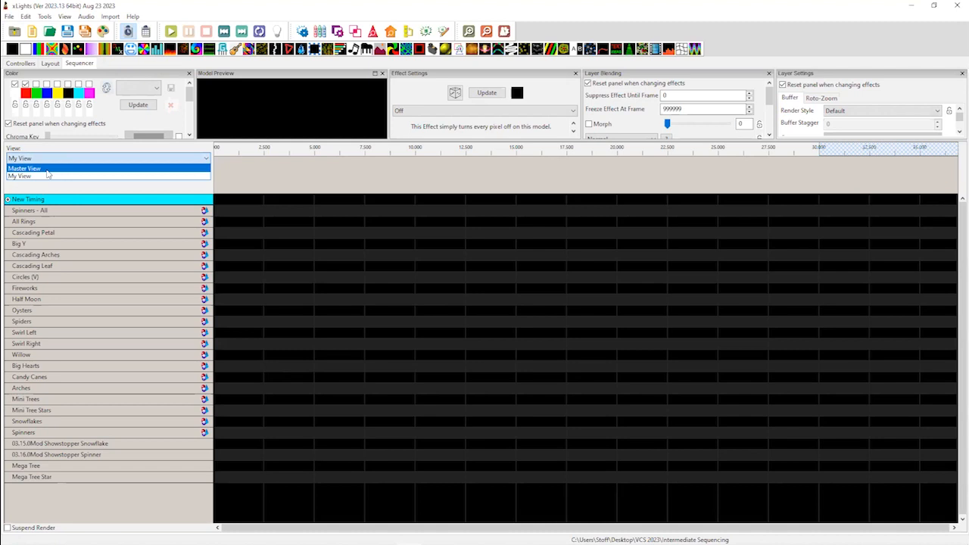
click(46, 170)
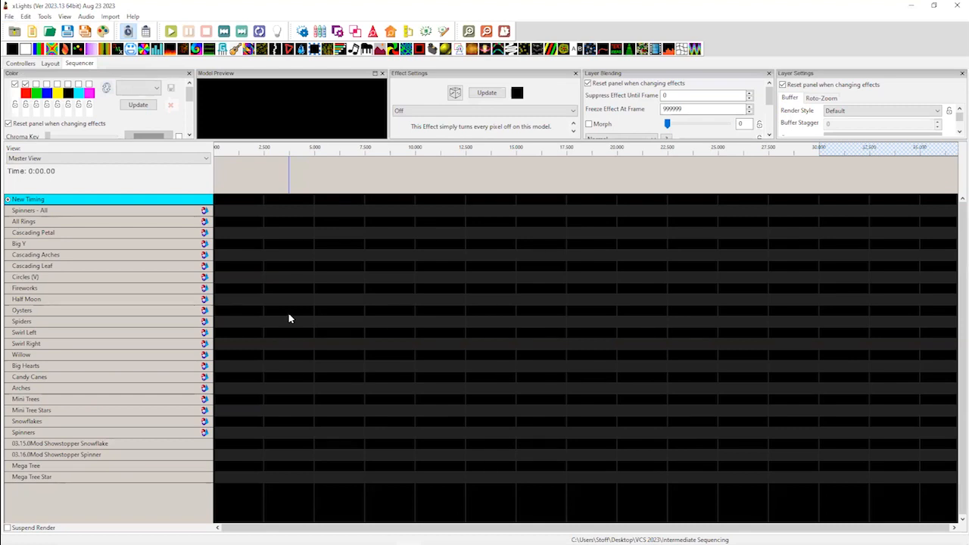
Create a group named Everything from all models in the layout preview and save the layout
click(50, 63)
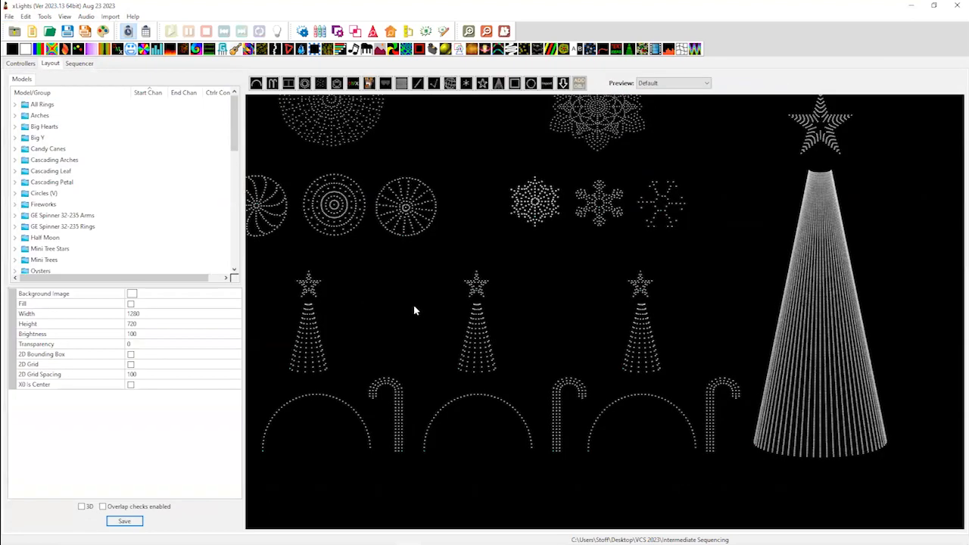
scroll(422, 320, down, 5)
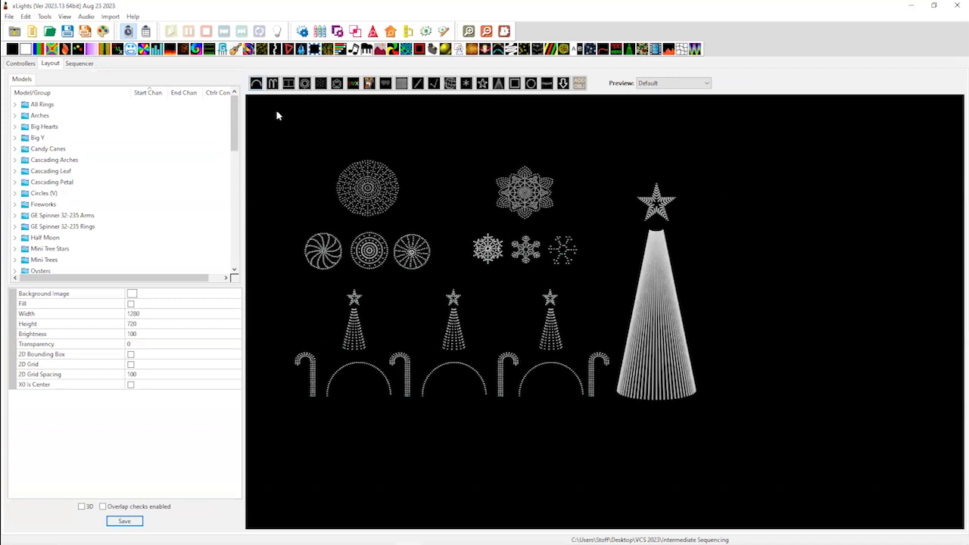
drag(258, 126, 743, 424)
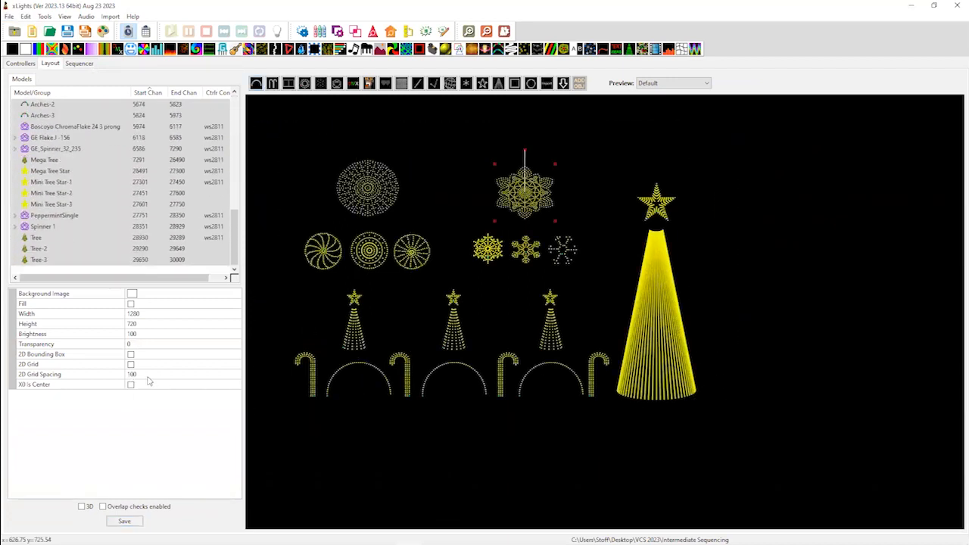
right_click(424, 248)
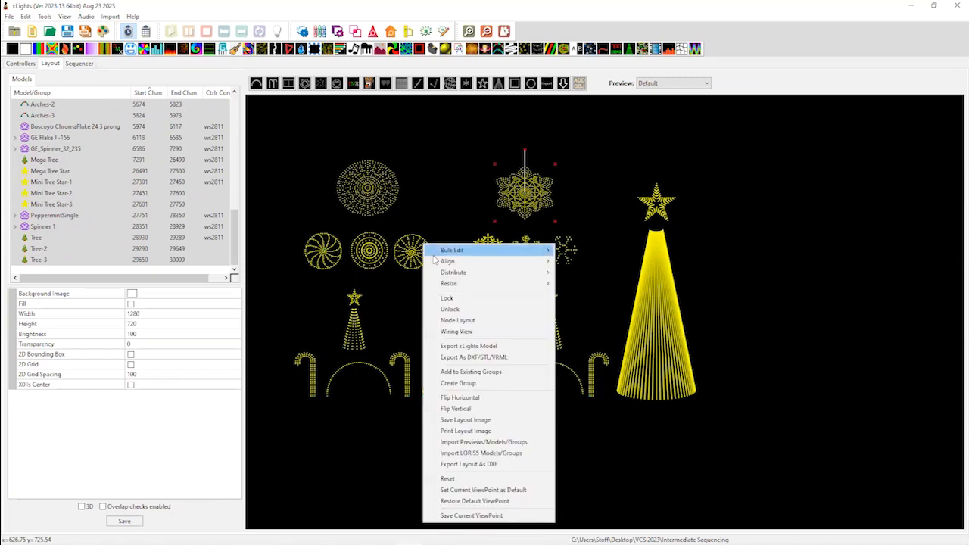
click(469, 383)
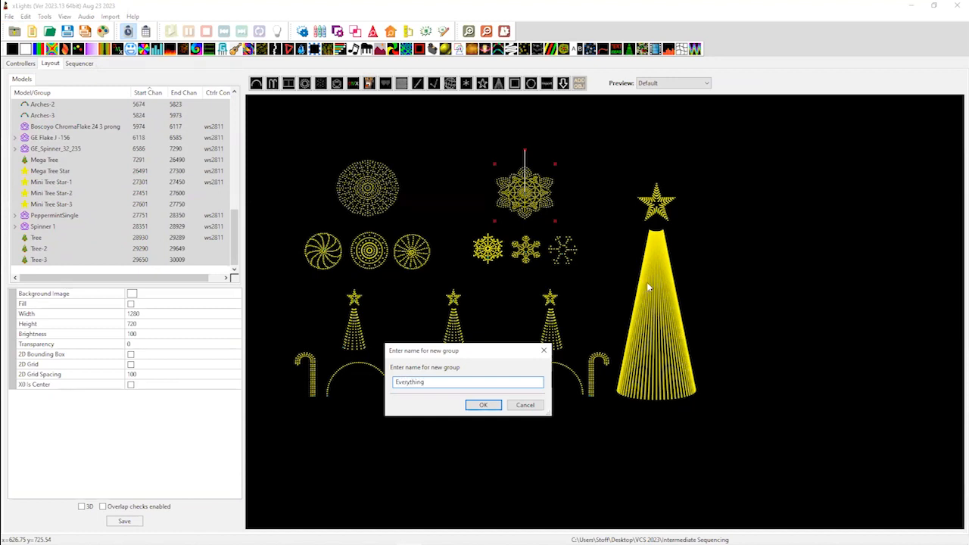
click(484, 406)
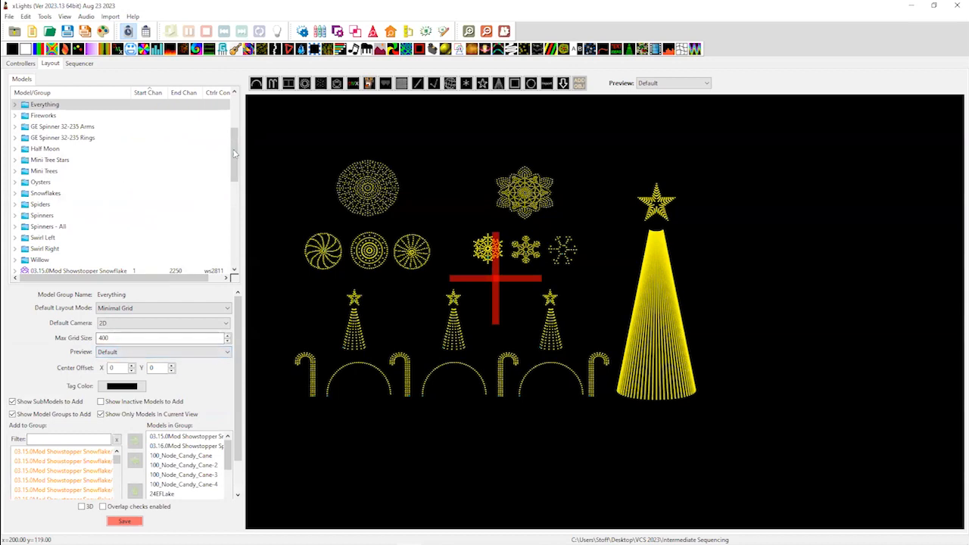
scroll(231, 125, up, 3)
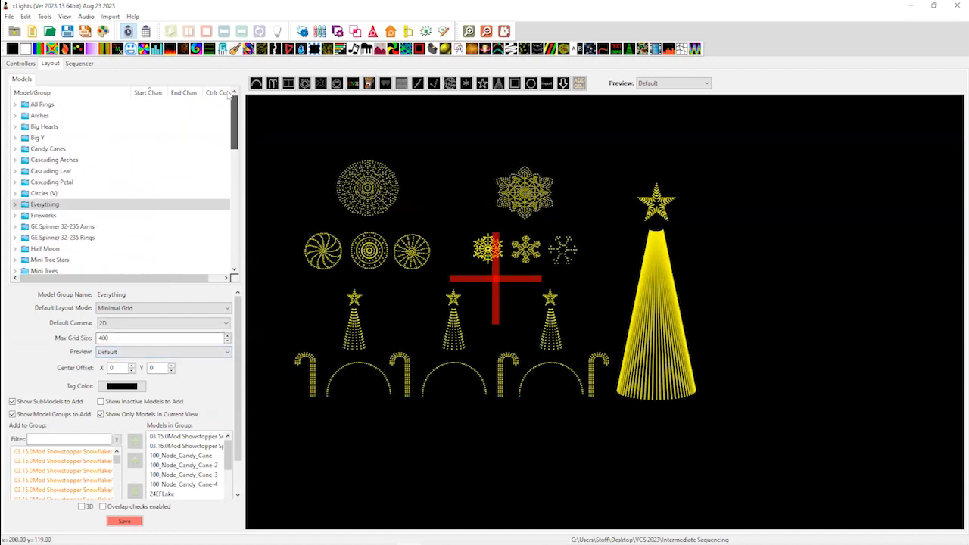
click(124, 521)
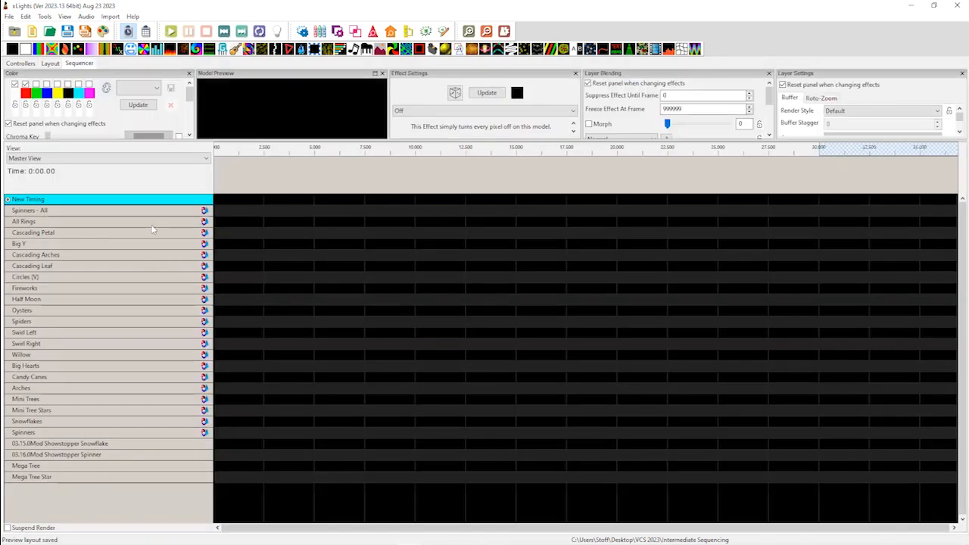
Add the Everything group to Master View in the sequence's display elements
right_click(161, 201)
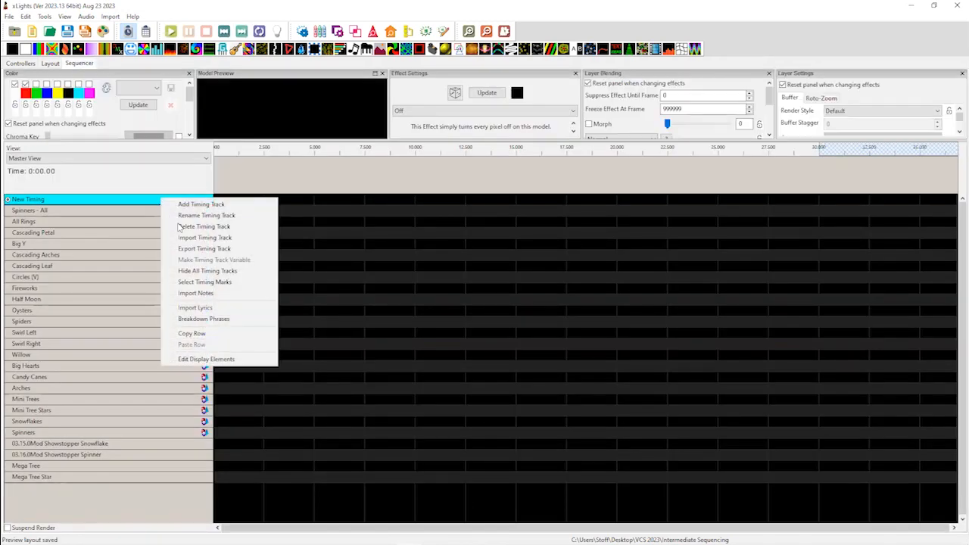
click(227, 361)
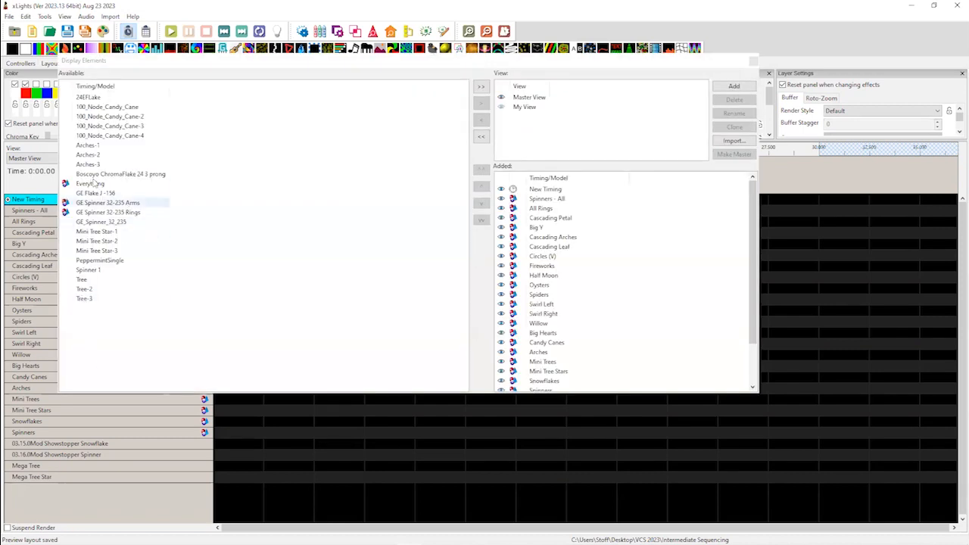
click(91, 185)
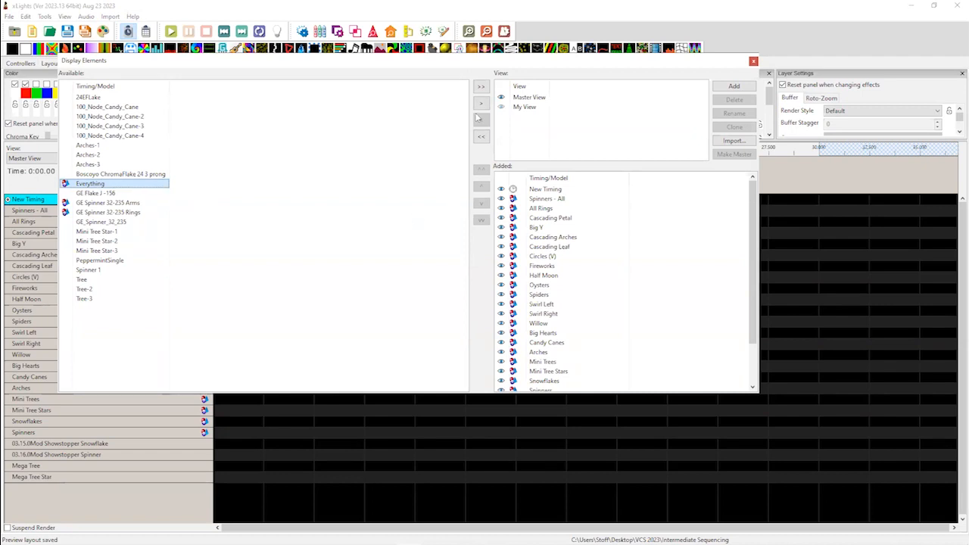
click(481, 102)
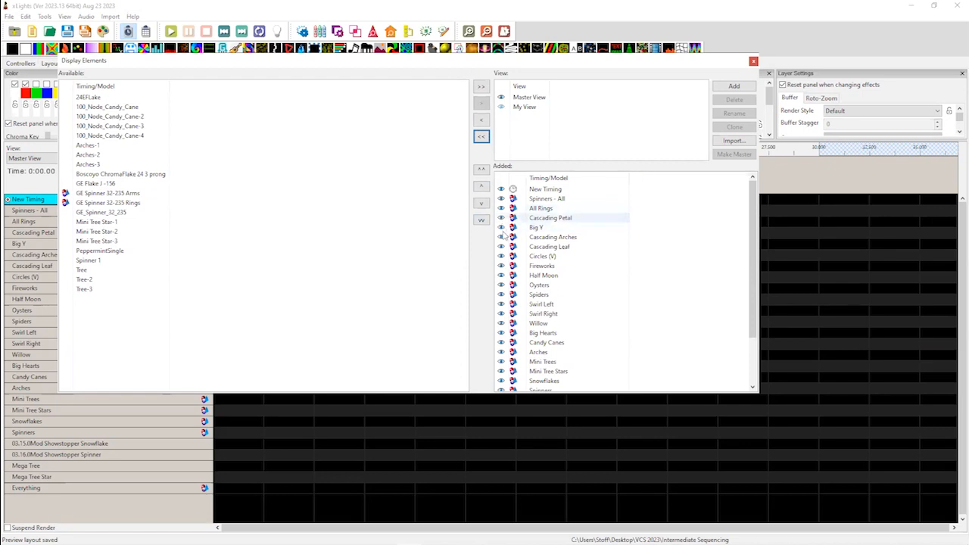
Sort Master View's elements by name but with groups at top by size
scroll(745, 334, down, 2)
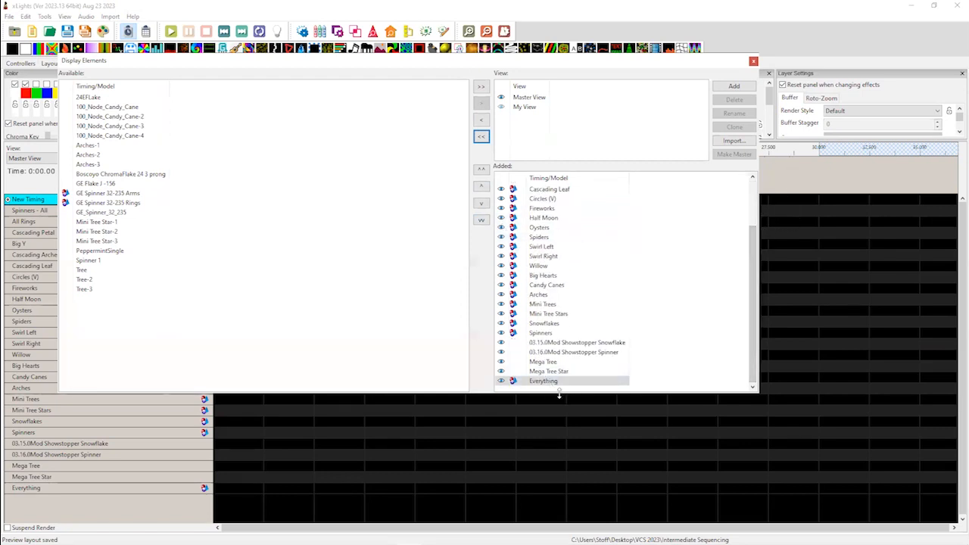
right_click(546, 285)
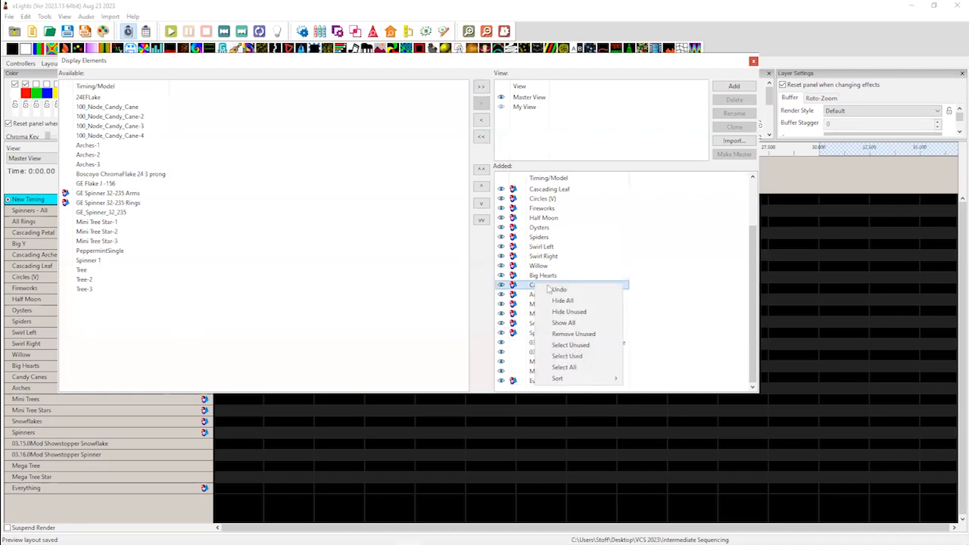
mouse_move(578, 380)
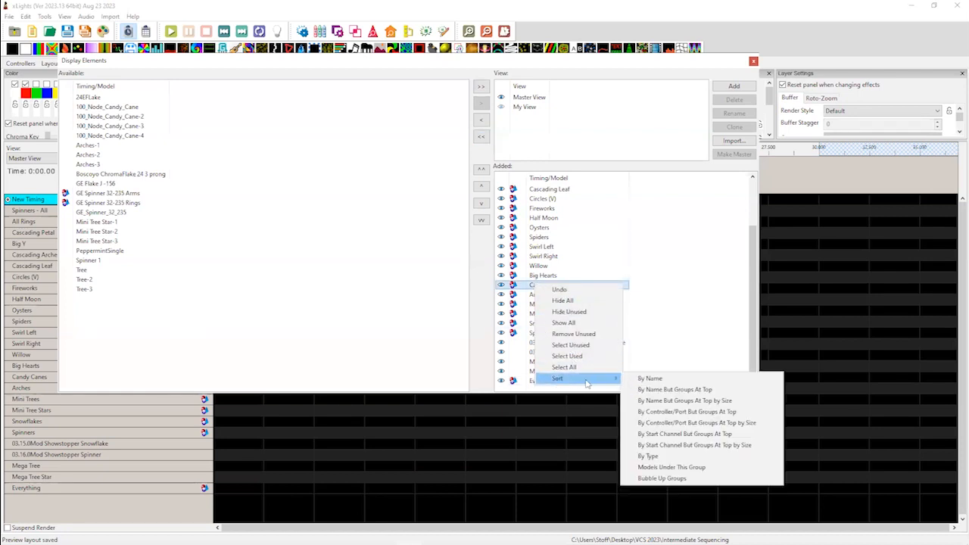
click(660, 404)
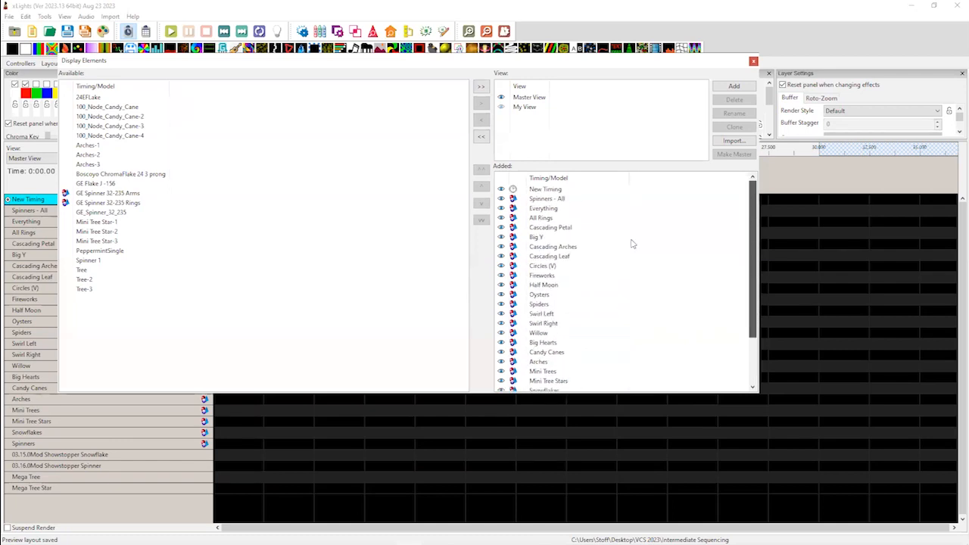
Move the Everything group above Spinners - All in Master View's element order
click(553, 199)
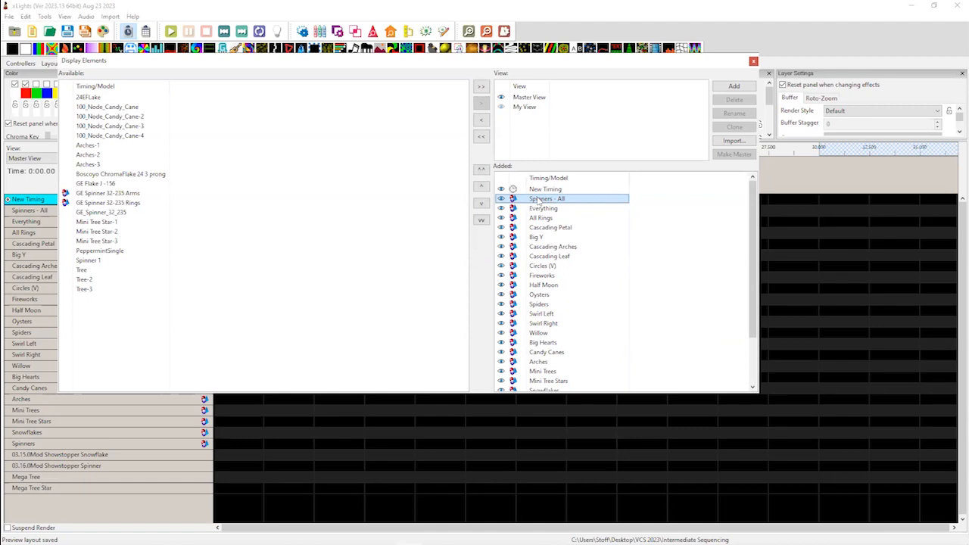
click(544, 208)
drag(546, 200, 547, 198)
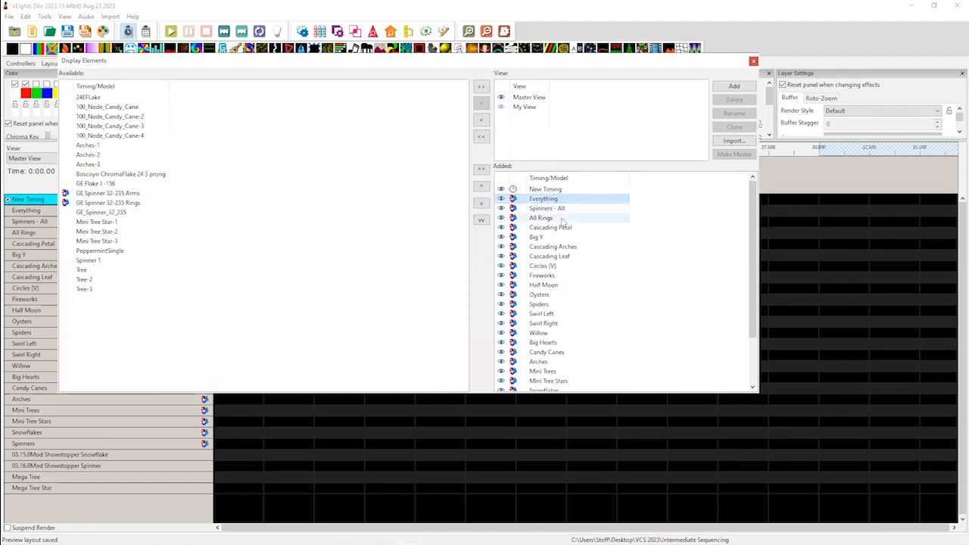
Switch to My View and check its list of added elements for the Everything group
click(524, 107)
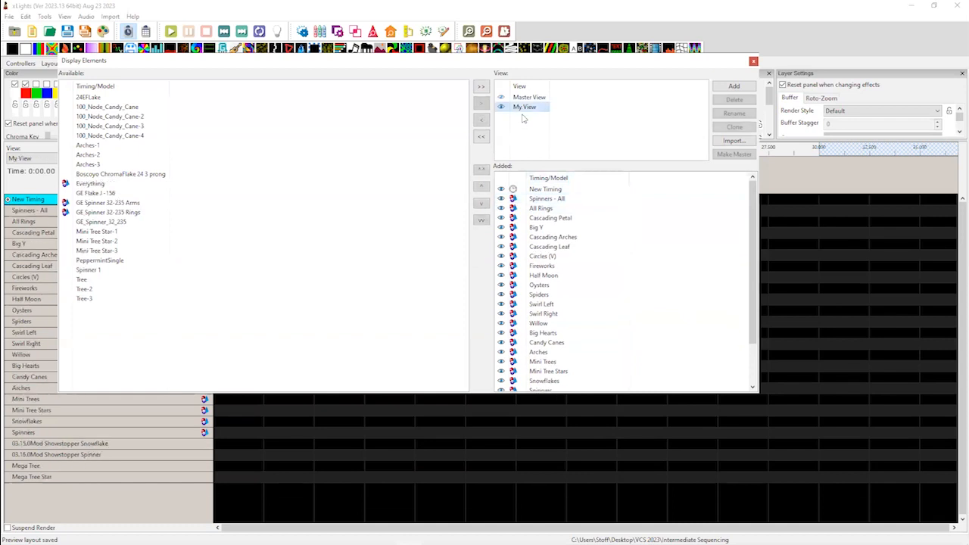
drag(749, 244, 750, 284)
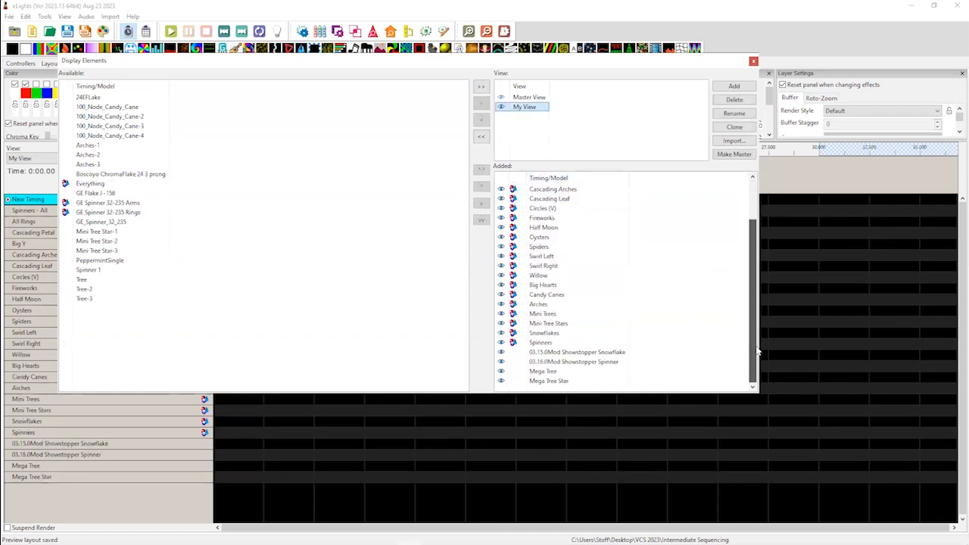
scroll(564, 239, up, 2)
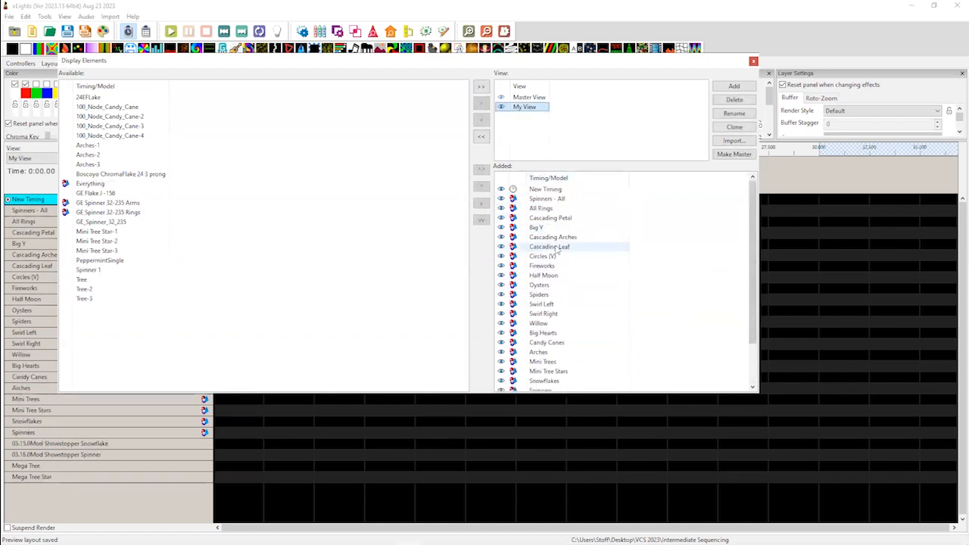
Add the Everything group to My View, move it above Spinners - All, and close the display elements
click(91, 183)
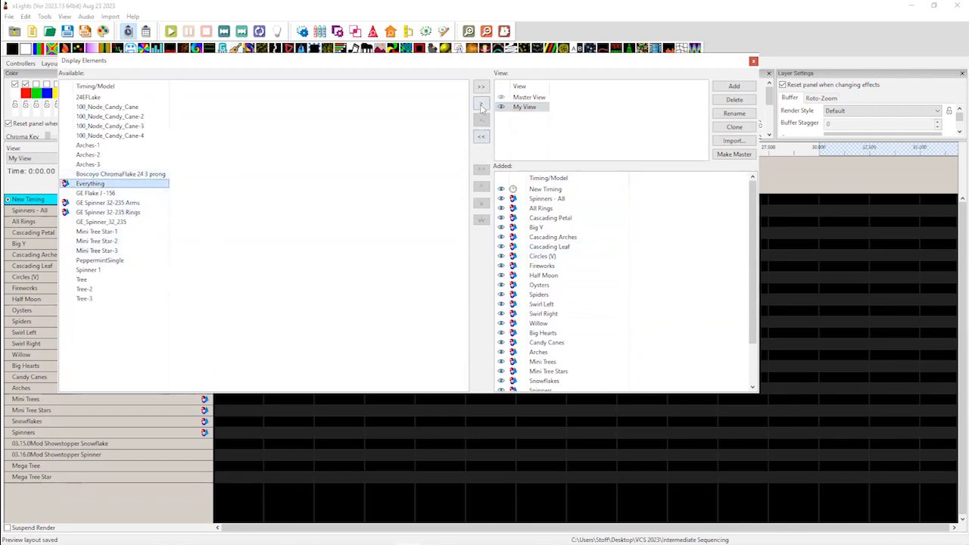
click(480, 104)
scroll(753, 303, down, 2)
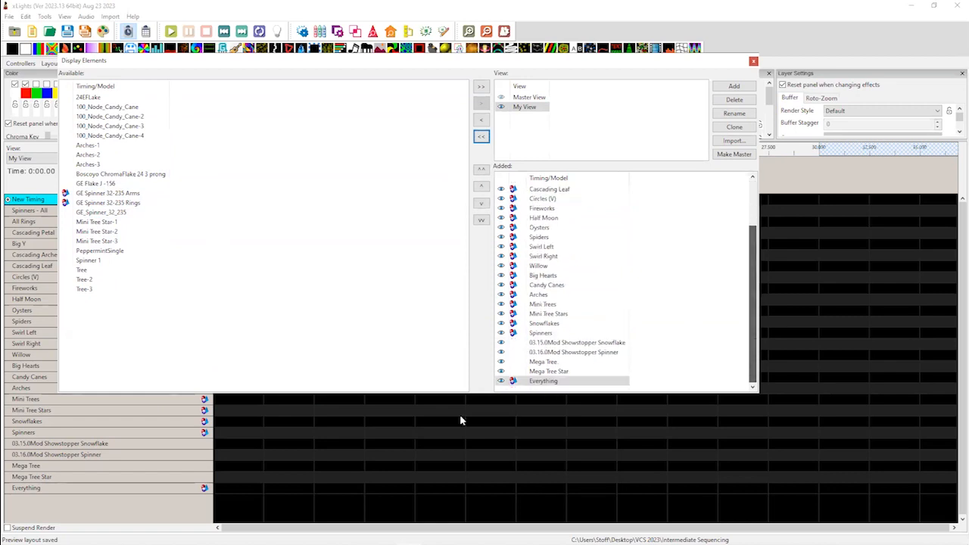
drag(535, 382, 553, 206)
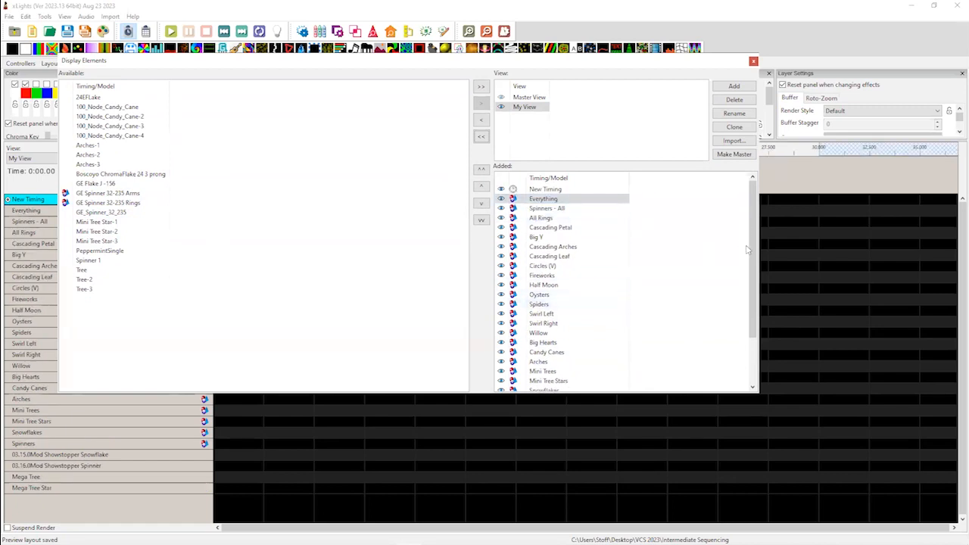
click(754, 61)
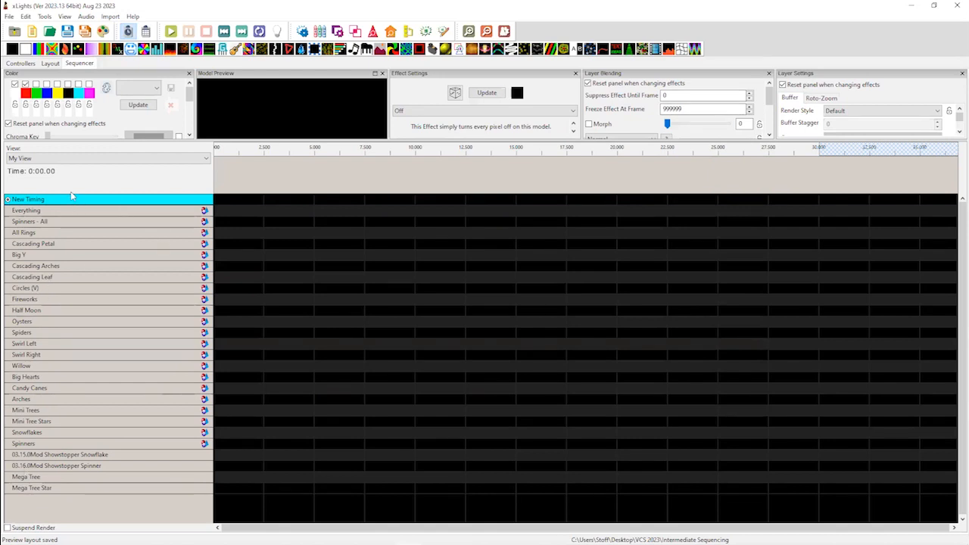
Add a Spirals effect to the Everything row from 0 to 29.85 s, with the Per Model Default render style
click(53, 215)
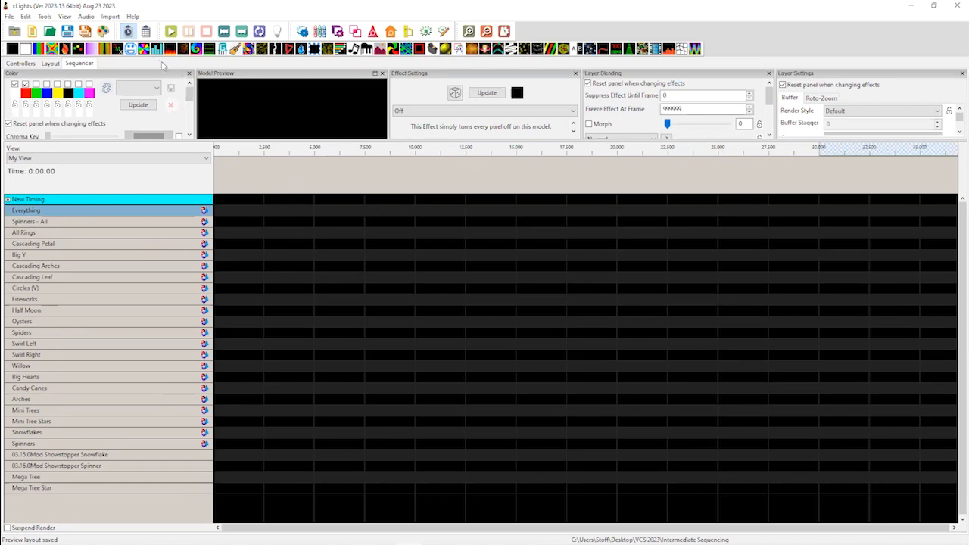
click(240, 211)
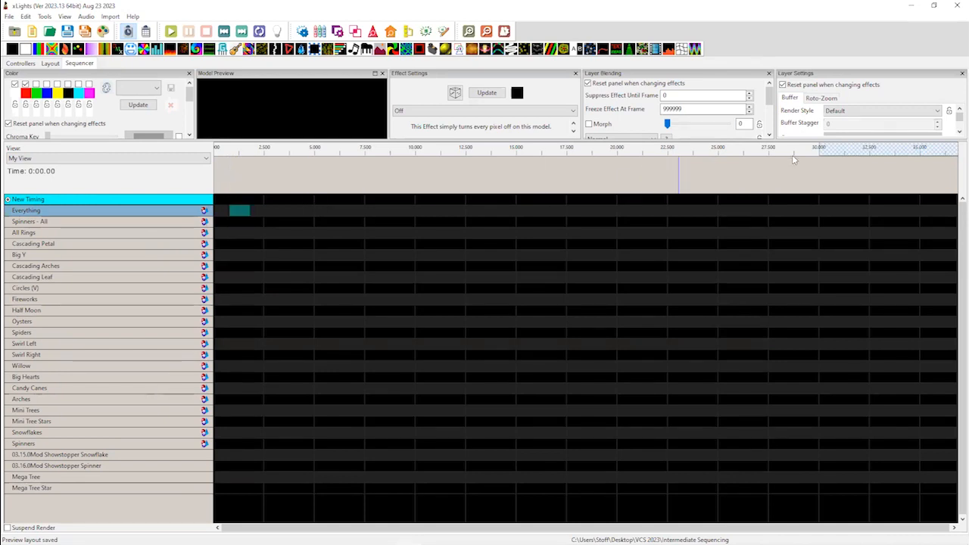
click(816, 171)
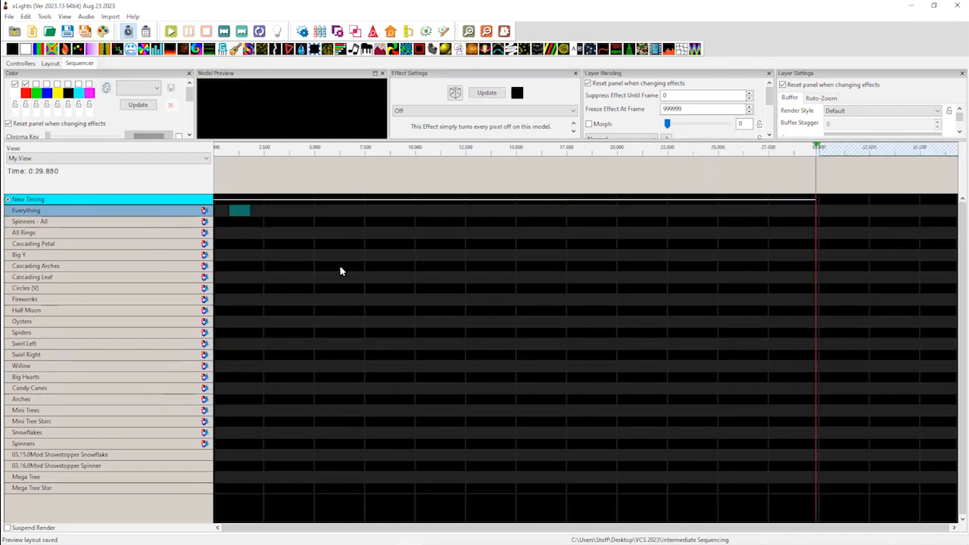
click(344, 212)
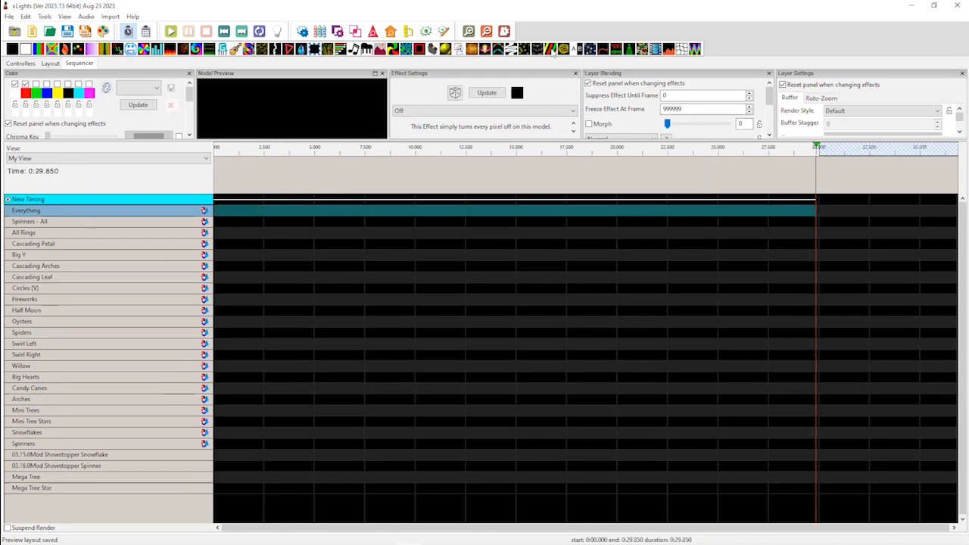
drag(554, 51, 450, 217)
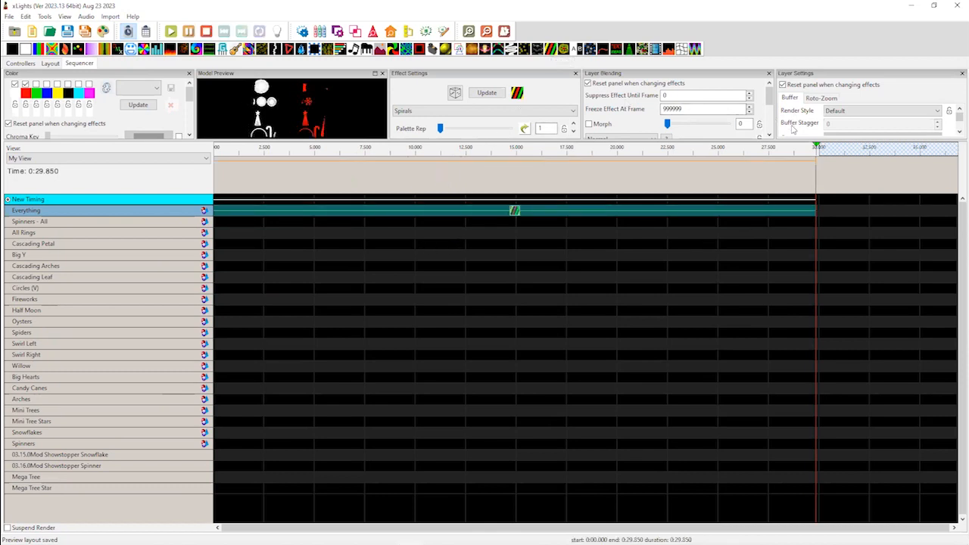
click(848, 112)
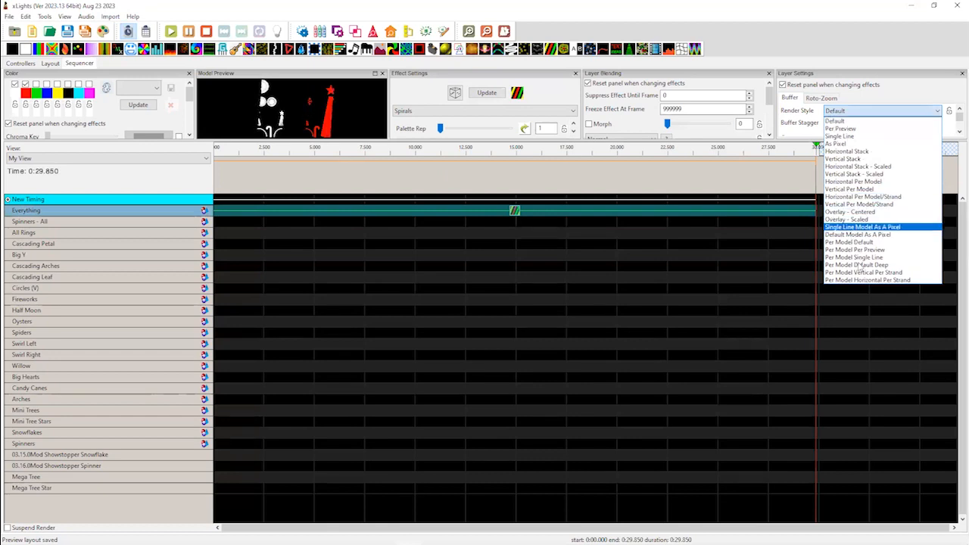
click(850, 242)
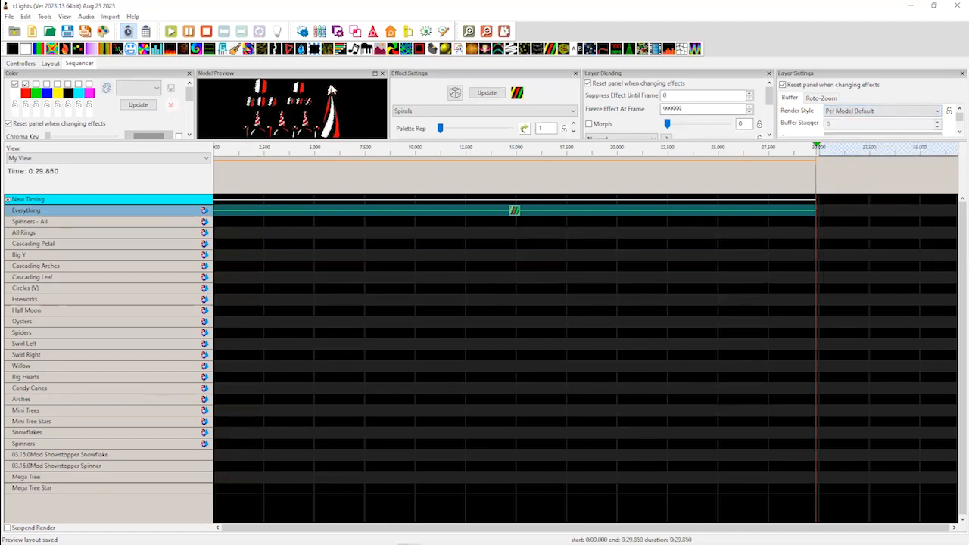
Examine the Spirals effect across all models in the enlarged House Preview and dock the Model Preview again
double_click(337, 80)
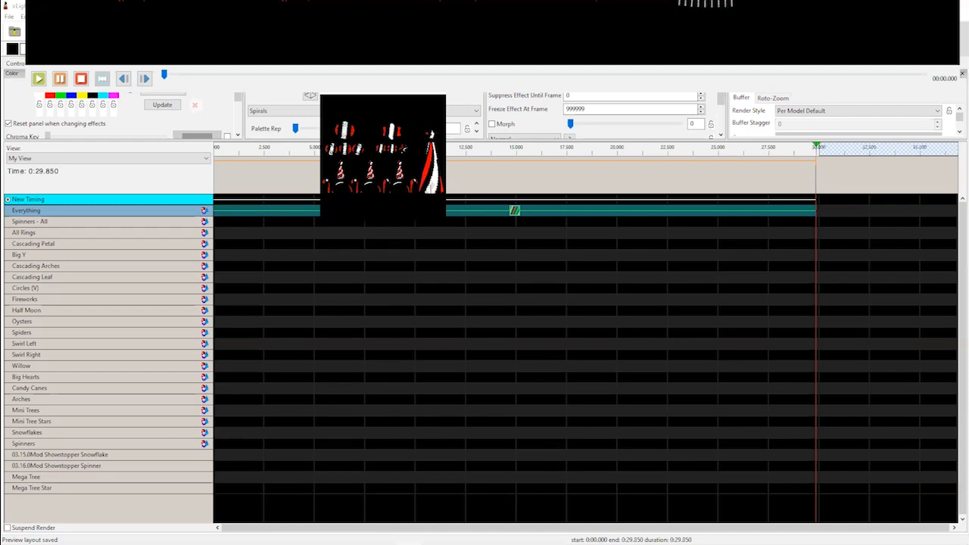
drag(438, 0, 424, 63)
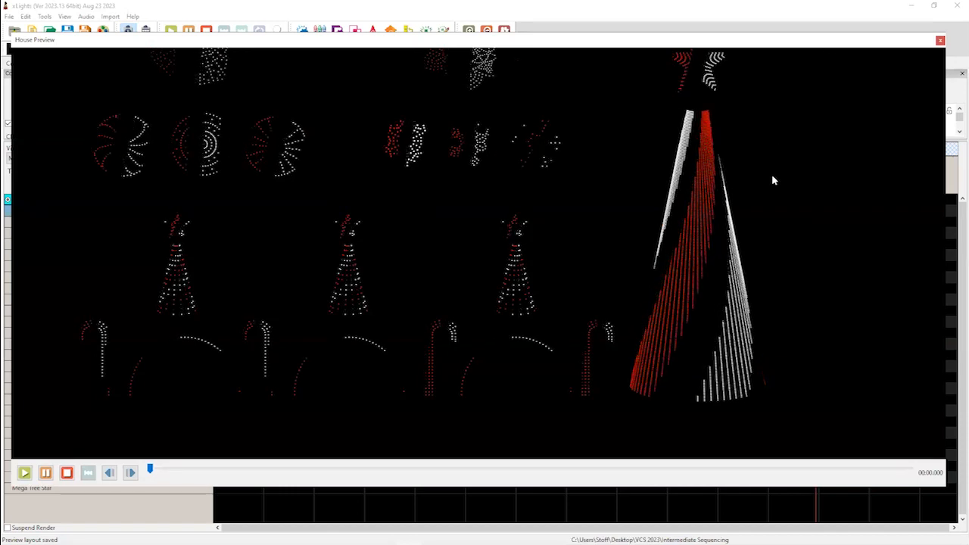
scroll(772, 182, down, 3)
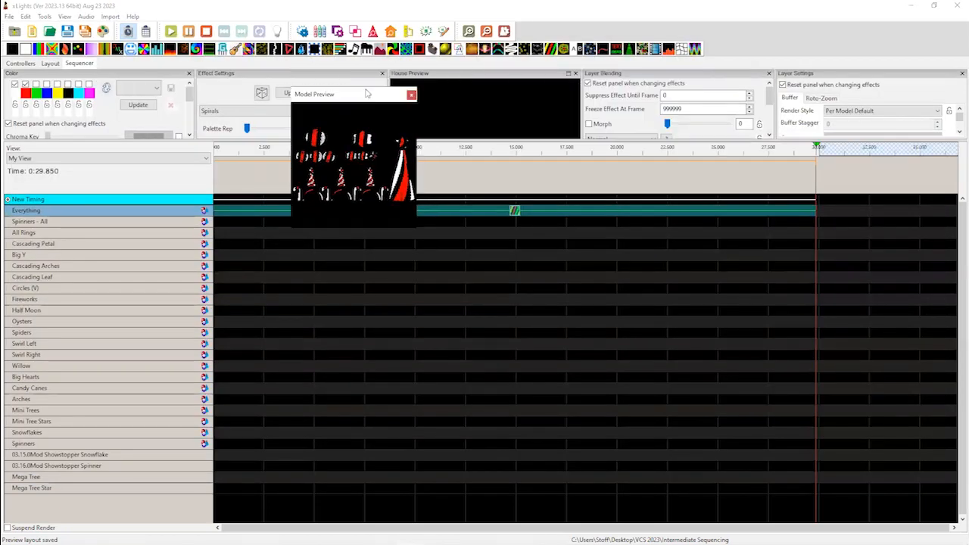
drag(367, 94, 437, 395)
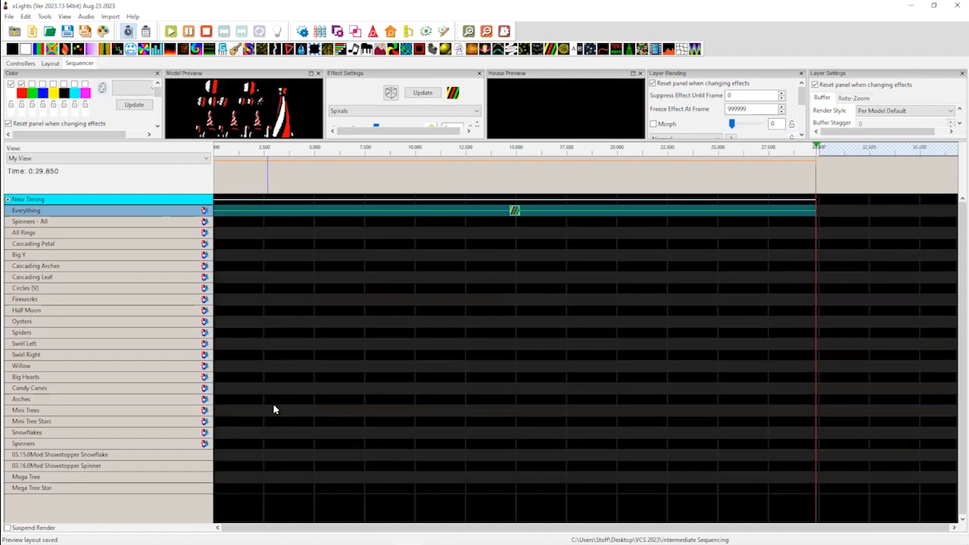
Add a Fan effect to the Mega Tree Star row from 0 to 29.85 s and color it green and blue
click(264, 492)
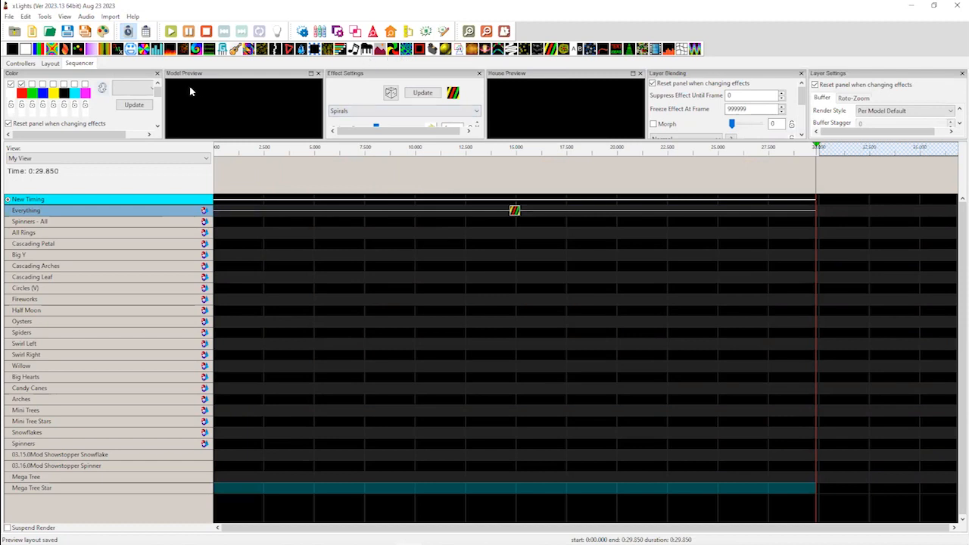
drag(148, 54, 493, 489)
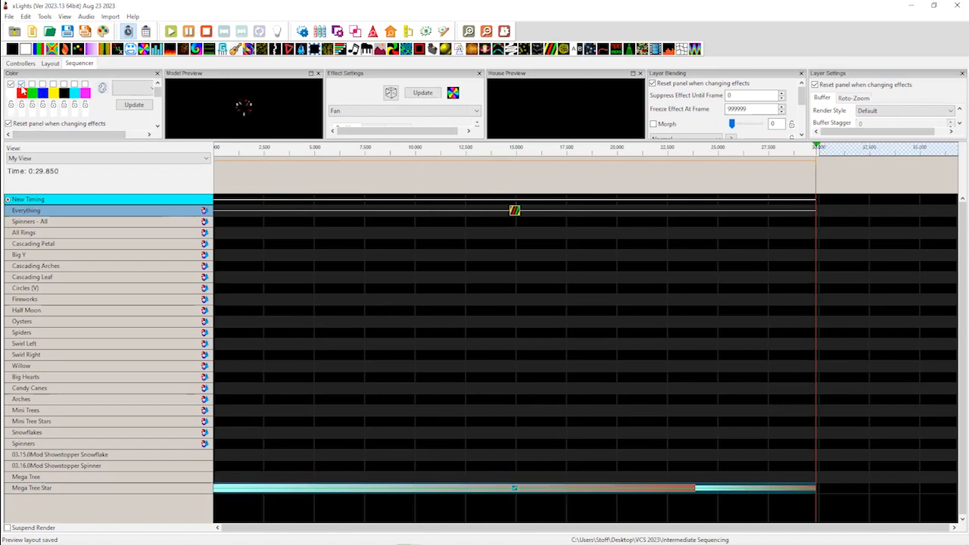
click(42, 84)
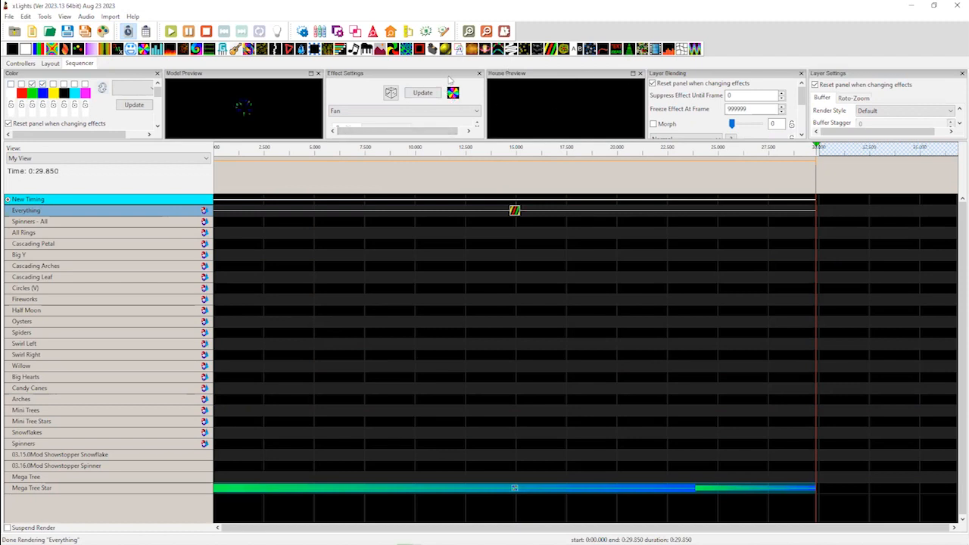
Increase the Fan effect's Radius2 in the undocked effect settings and dock the settings and preview panes again
mouse_move(445, 74)
mouse_down()
mouse_move(955, 232)
mouse_move(954, 253)
mouse_move(926, 236)
mouse_up()
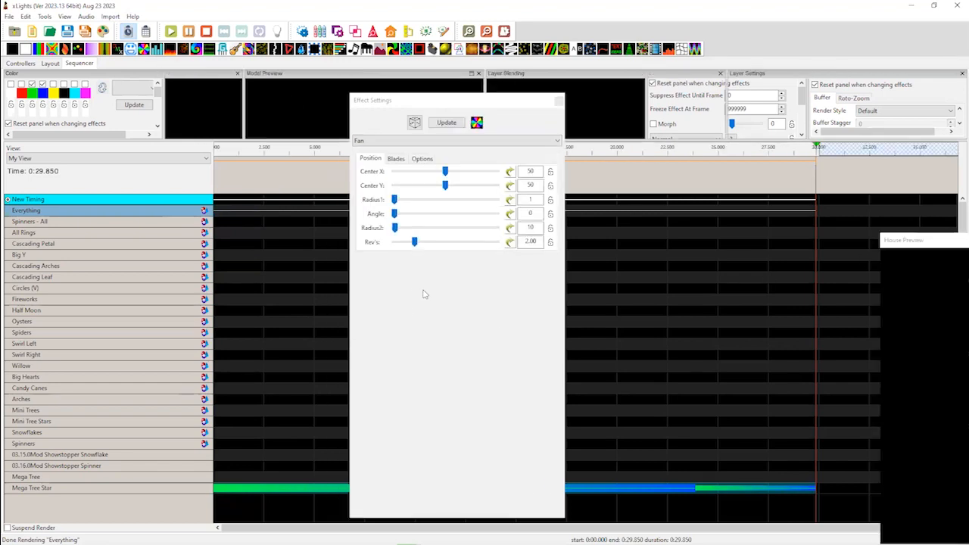
drag(909, 245, 674, 106)
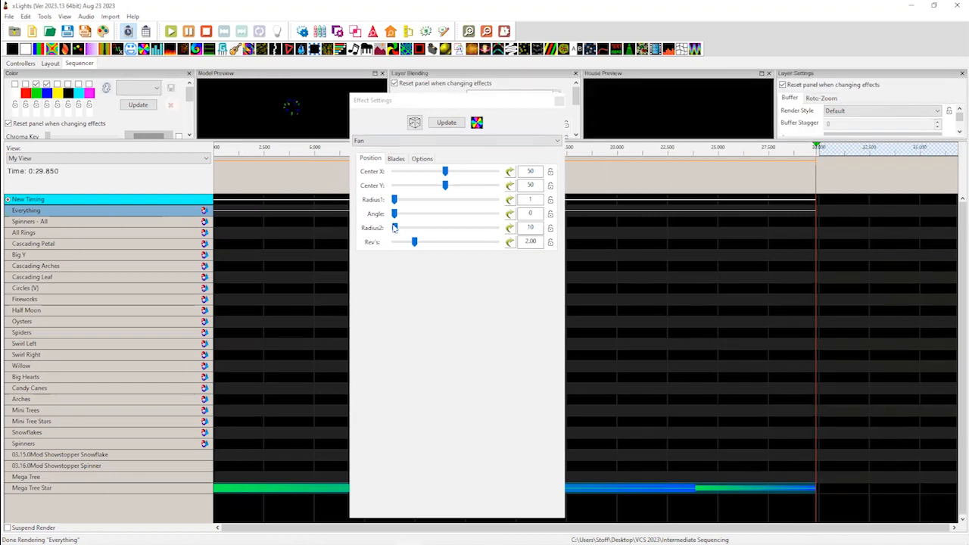
drag(396, 230, 497, 227)
drag(467, 103, 447, 101)
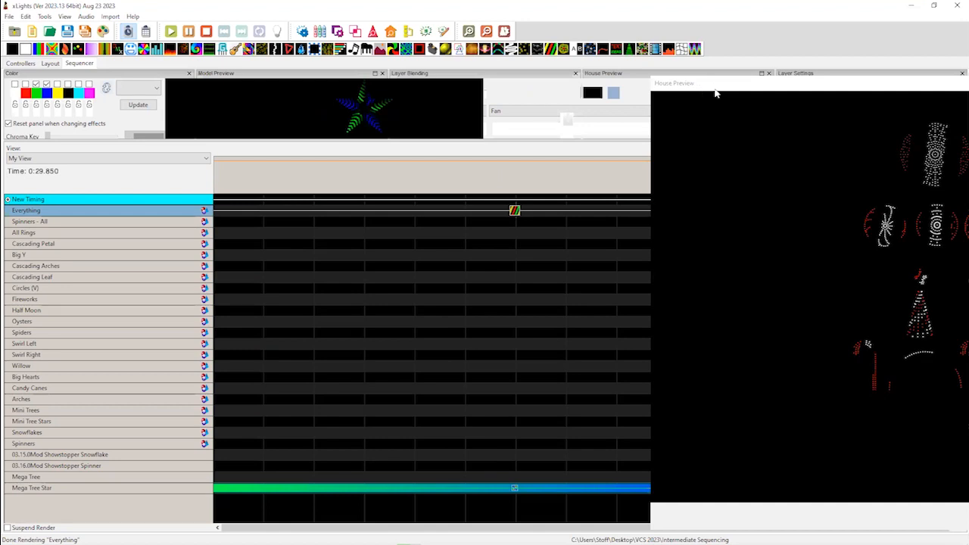
drag(770, 89, 743, 109)
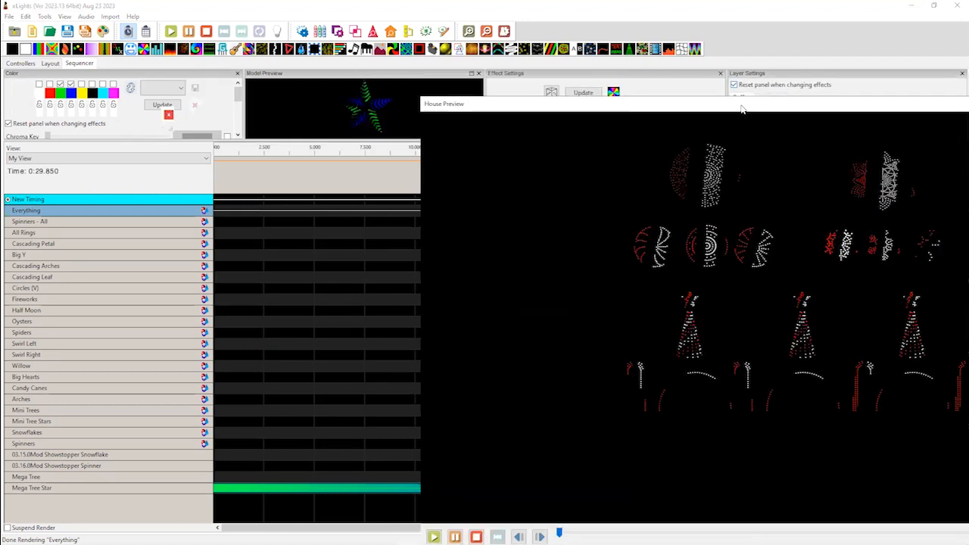
drag(356, 75, 354, 76)
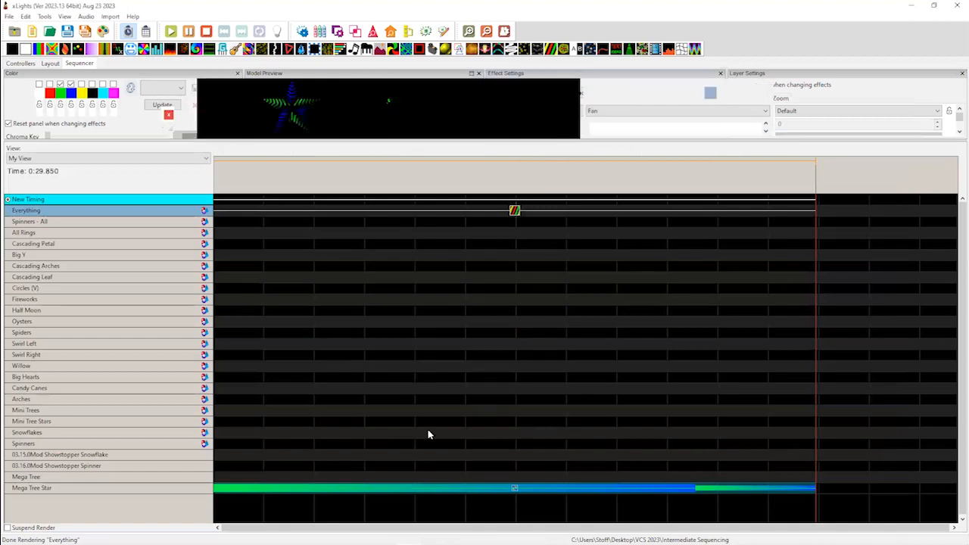
Compare the Fan and Spirals effects in the Model Preview and delete the Fan effect from Mega Tree Star
click(515, 491)
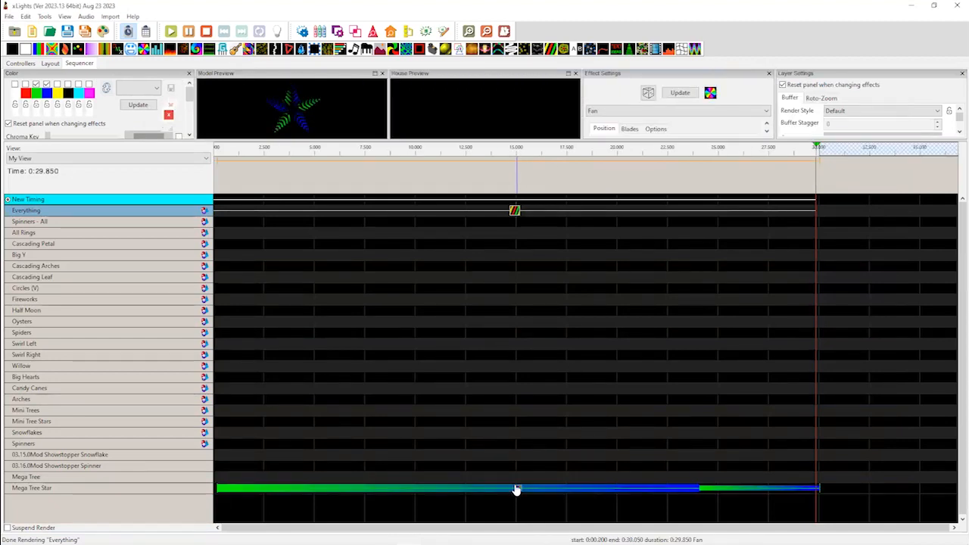
click(514, 212)
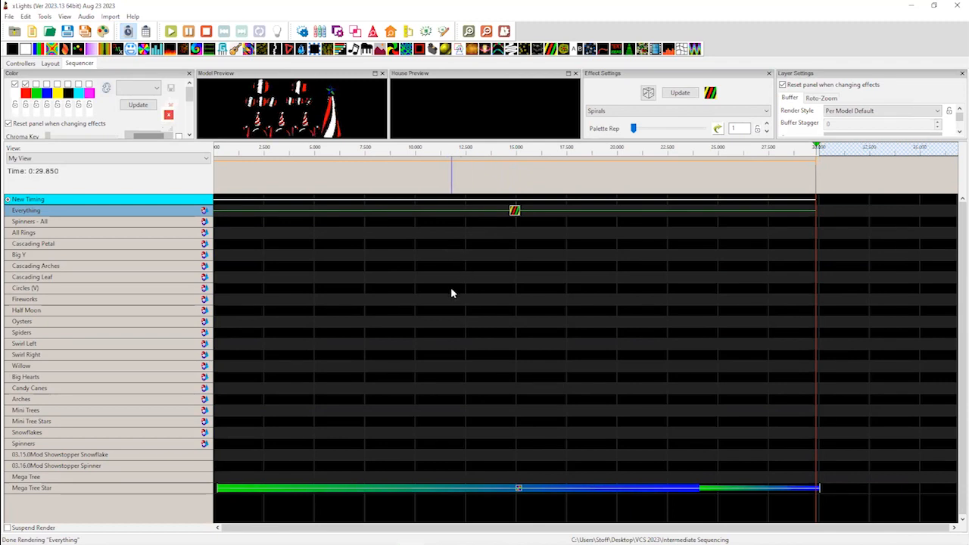
click(518, 490)
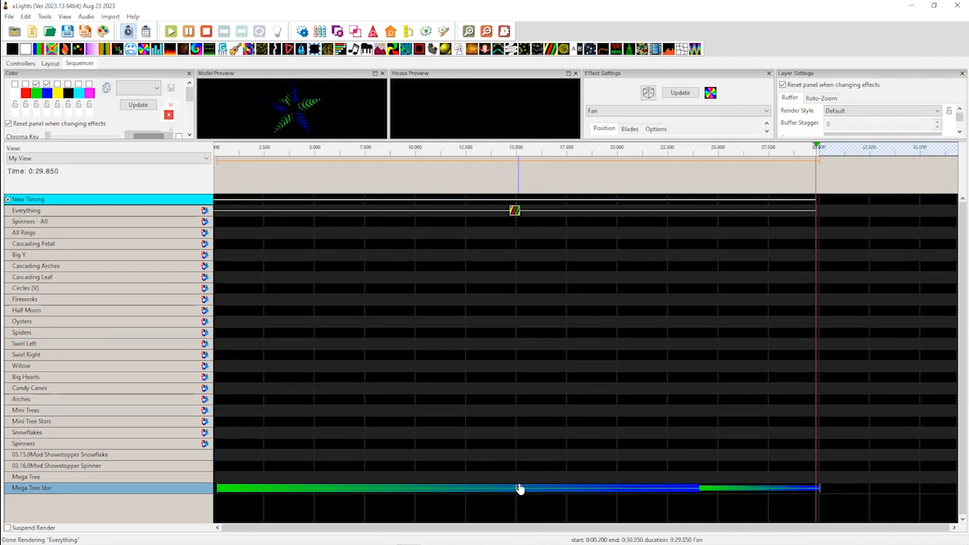
key(Delete)
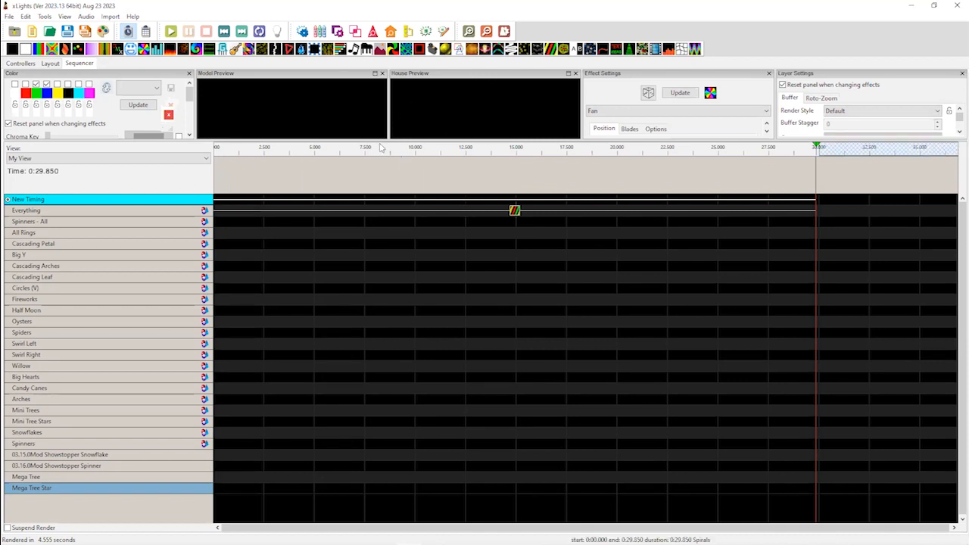
Play the sequence from about 5.6 s and check how the Everything group's Spirals effect renders on Mega Tree Star
click(328, 168)
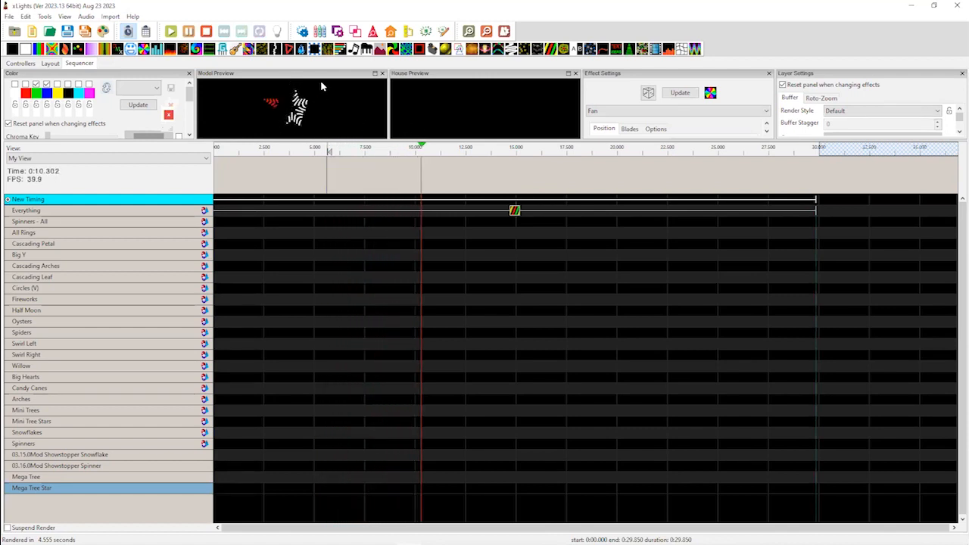
key(space)
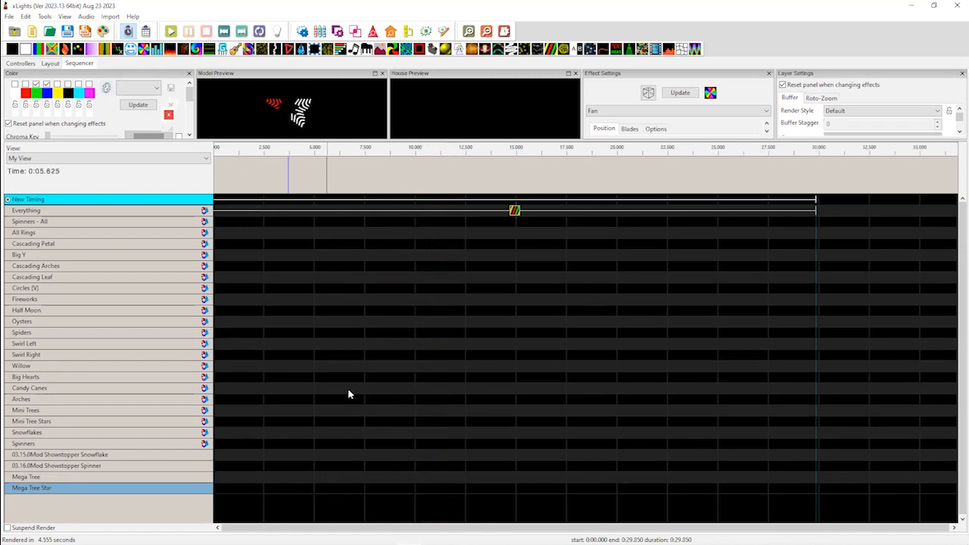
click(515, 211)
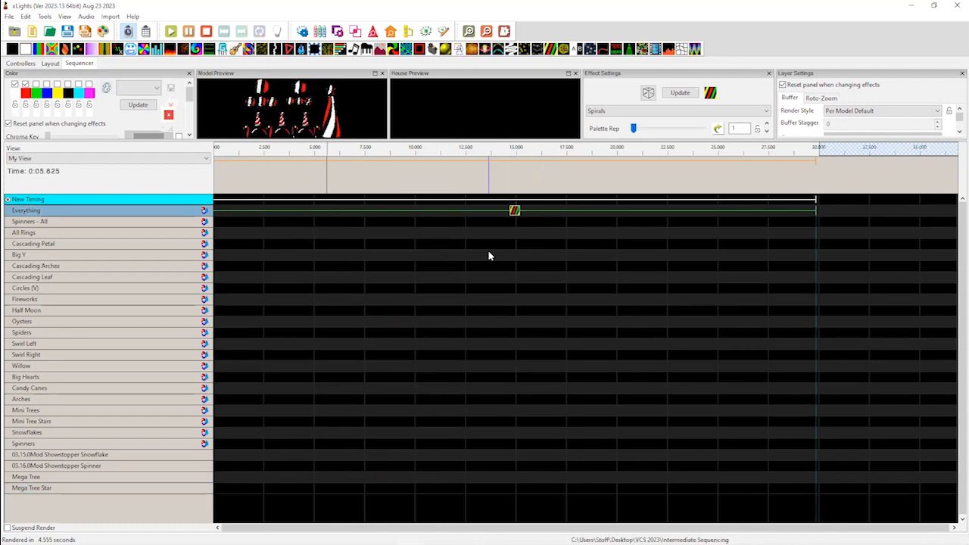
click(411, 488)
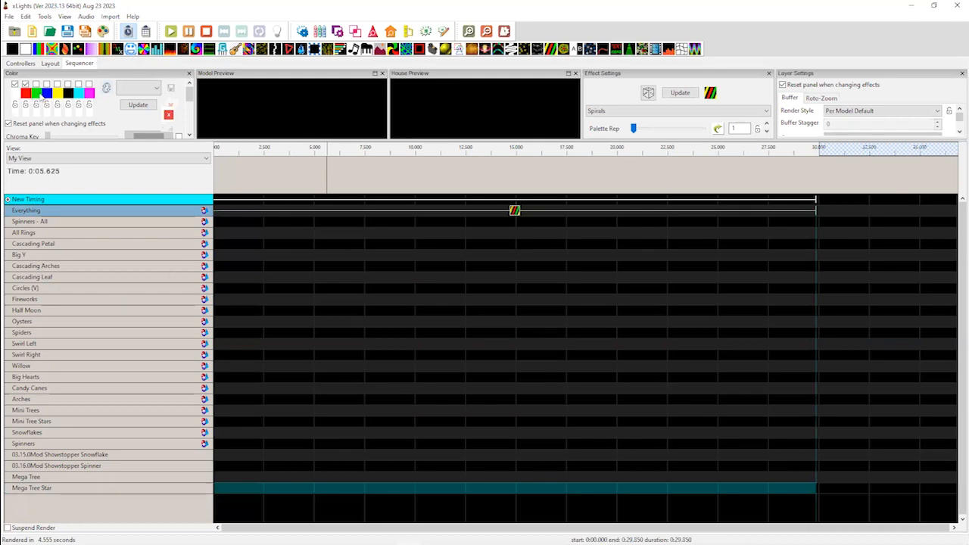
Save the layout and open the submodels of the 03.16.0Mod Showstopper Spinner model
click(51, 64)
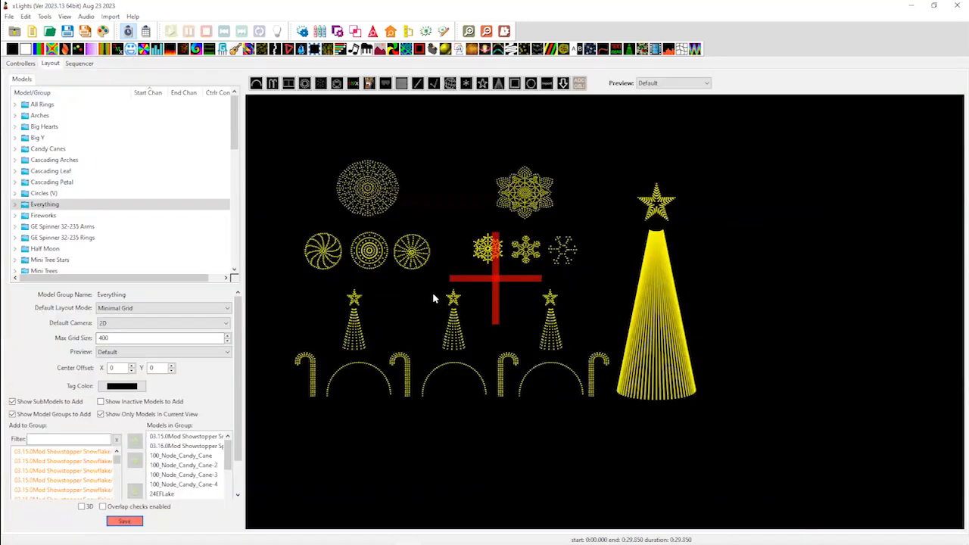
click(125, 522)
click(368, 189)
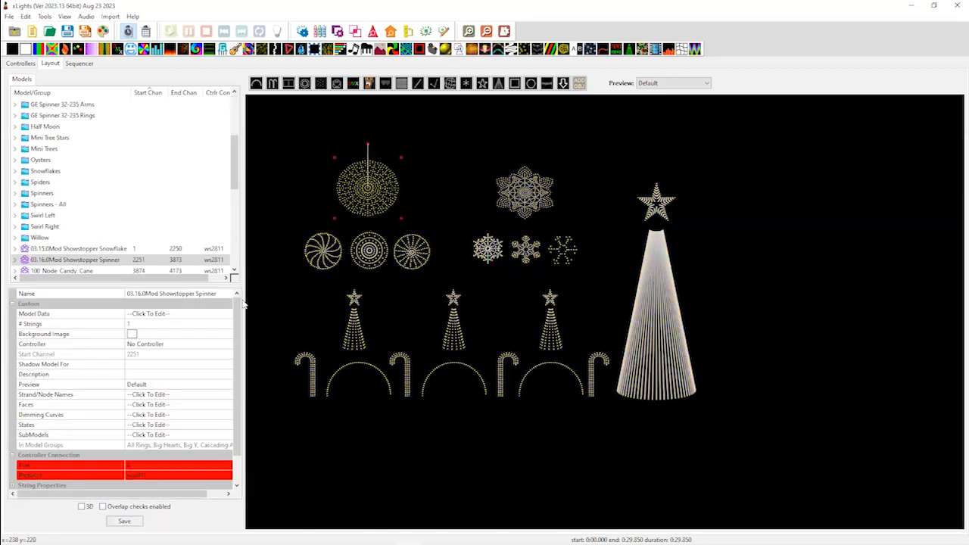
click(191, 436)
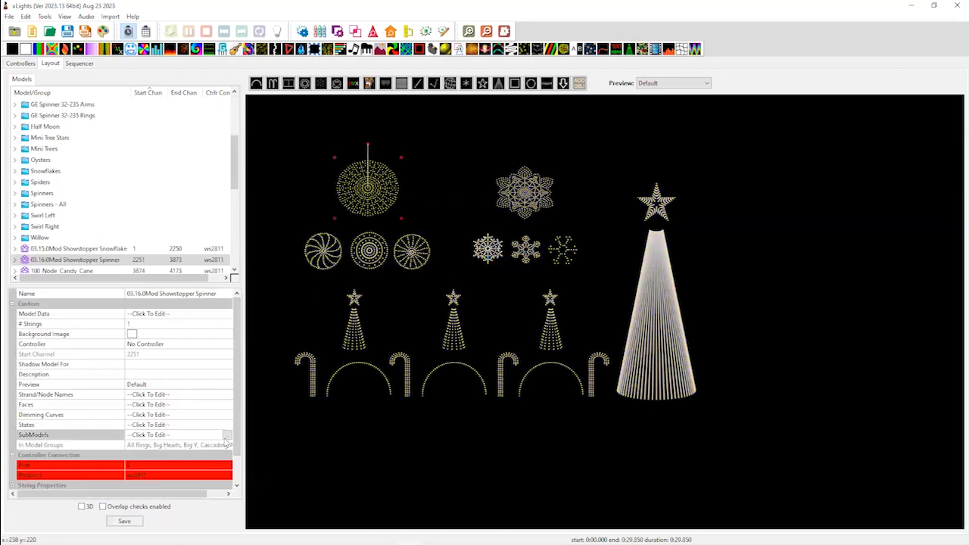
click(228, 437)
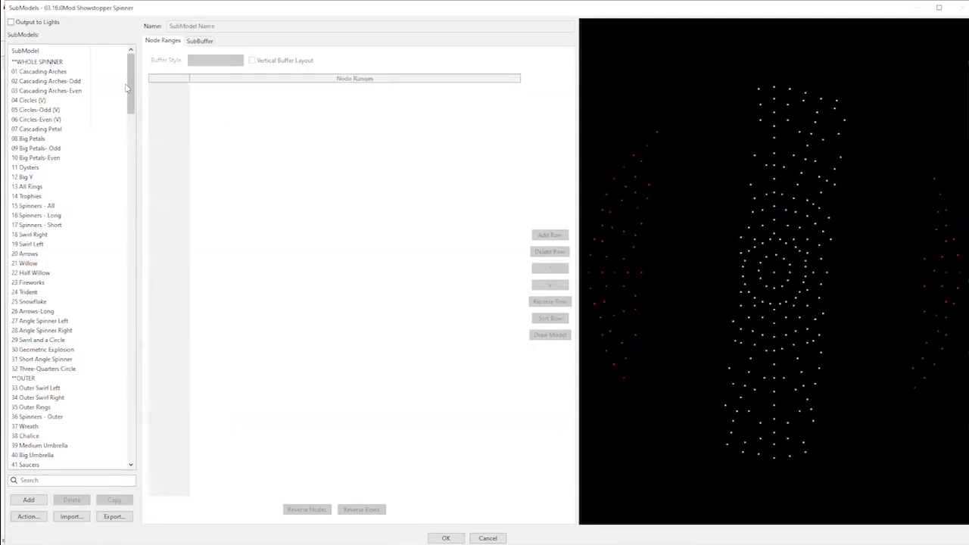
Examine the spinner's whole-spinner submodels from 01 Cascading Arches through 05 Circles-Odd (V), including the odd and even variants
mouse_move(131, 76)
mouse_down()
mouse_move(134, 164)
mouse_move(132, 65)
mouse_up()
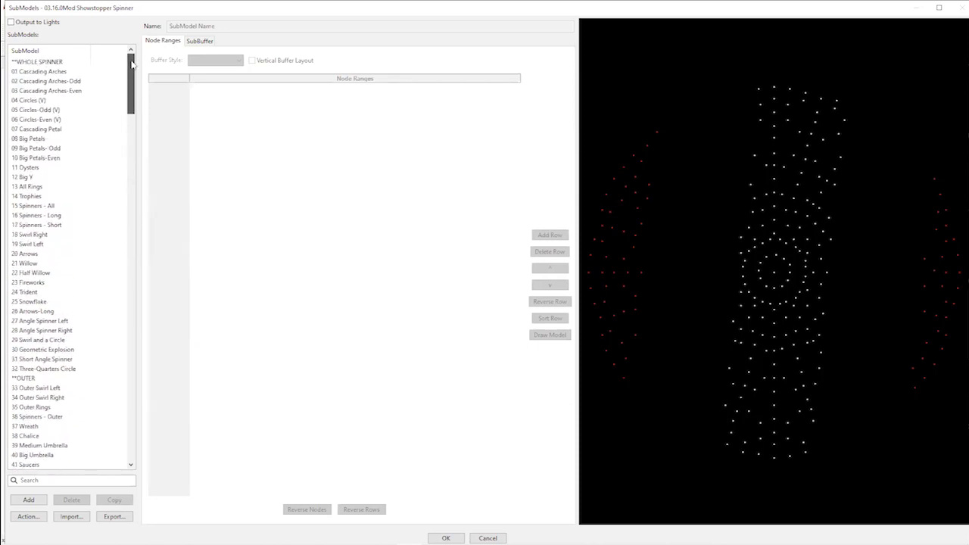
click(44, 73)
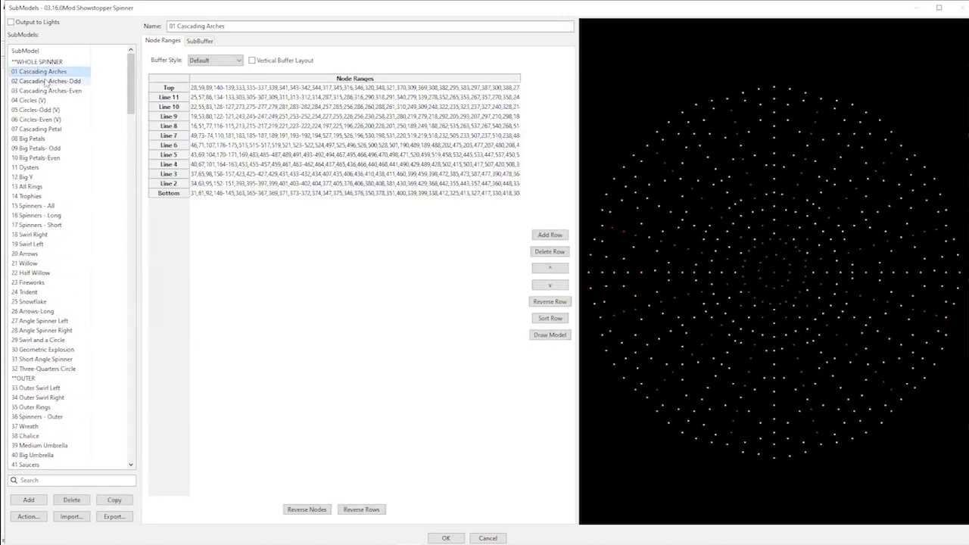
click(46, 82)
click(40, 91)
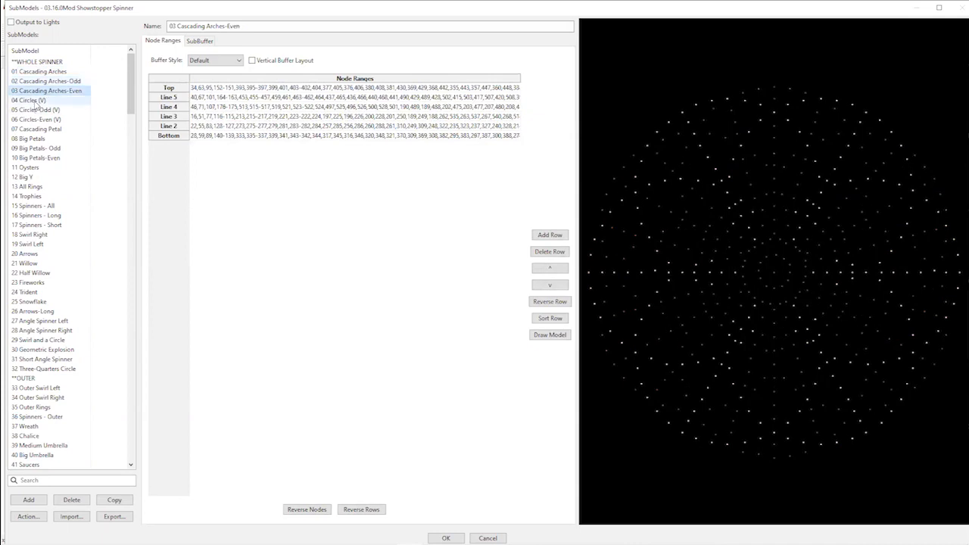
click(35, 102)
click(38, 111)
Examine the spinner's Squiggle, Outline, Spider Web, Stars, Outer Balls and Center Balls-Odd submodels
mouse_move(132, 102)
mouse_down()
mouse_move(119, 211)
mouse_move(116, 184)
mouse_up()
click(34, 187)
click(23, 206)
click(33, 225)
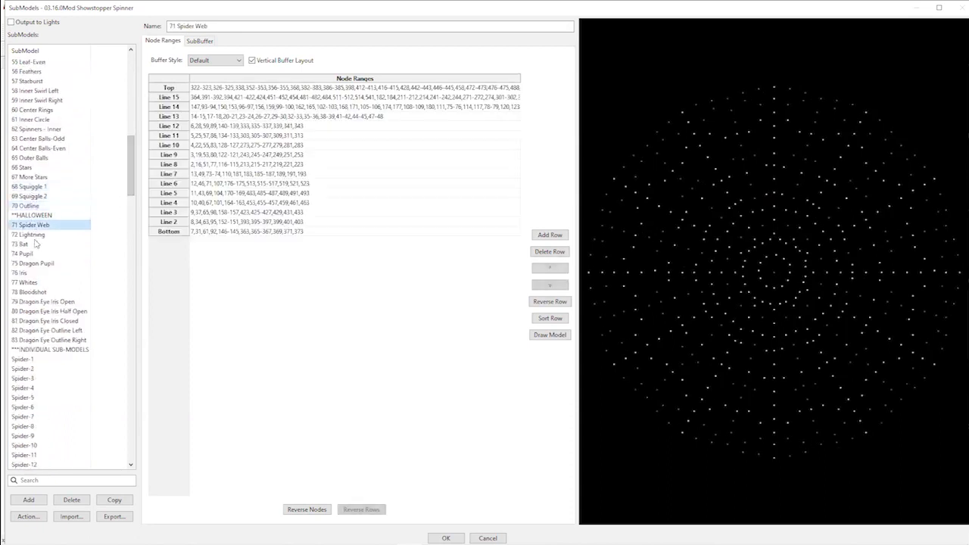
click(30, 196)
click(29, 206)
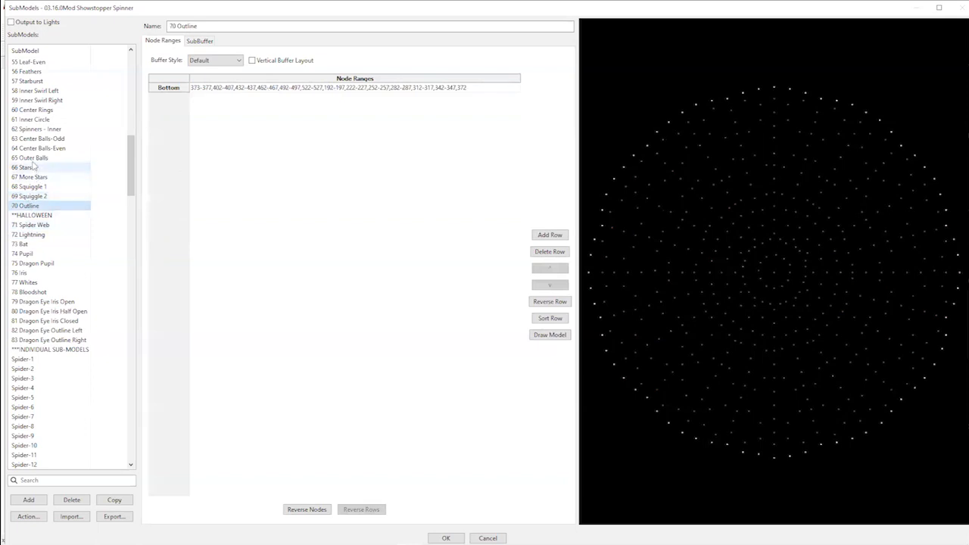
click(34, 166)
click(35, 157)
click(36, 139)
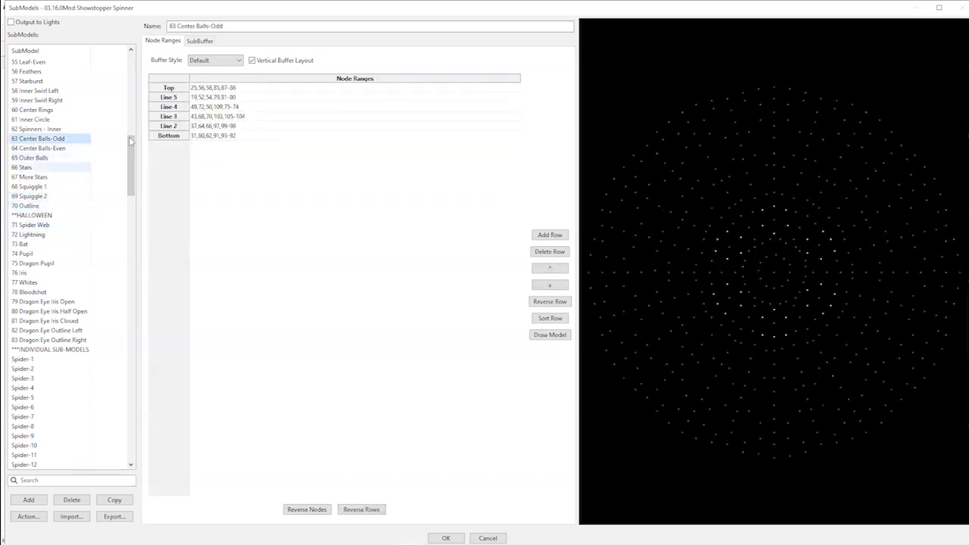
Look over the submodel list's Whole Spinner, Outer, Center and Halloween sections and close the submodels without saving changes
drag(130, 142, 129, 57)
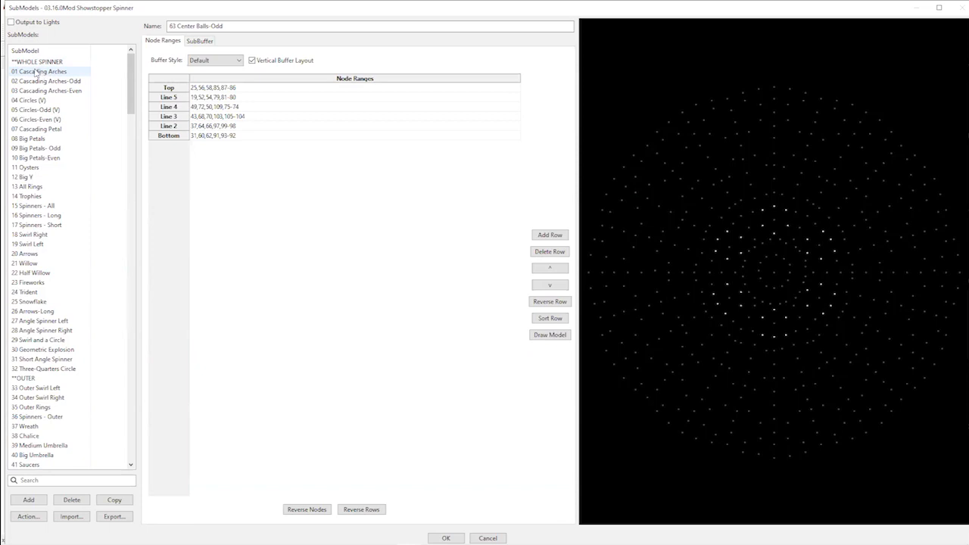
scroll(129, 168, down, 7)
scroll(129, 168, down, 10)
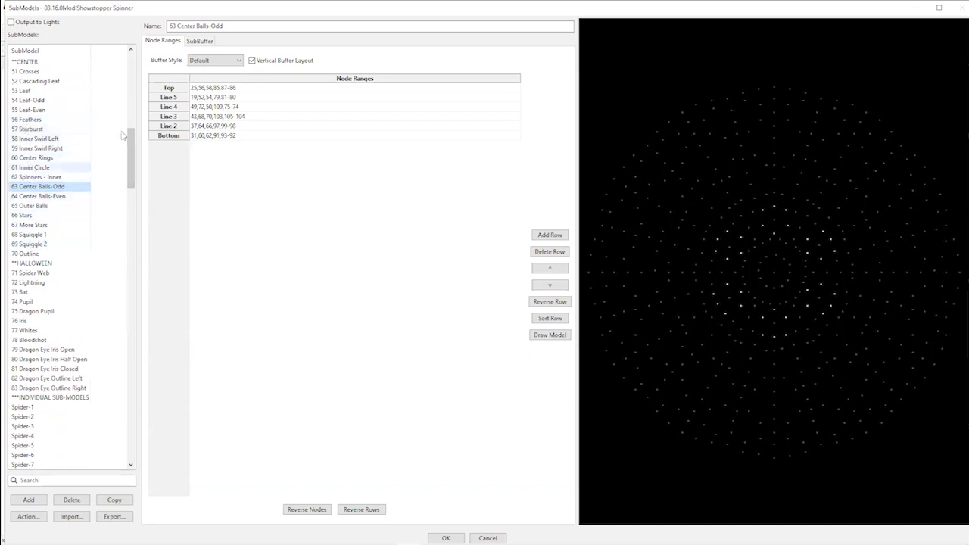
scroll(132, 125, up, 17)
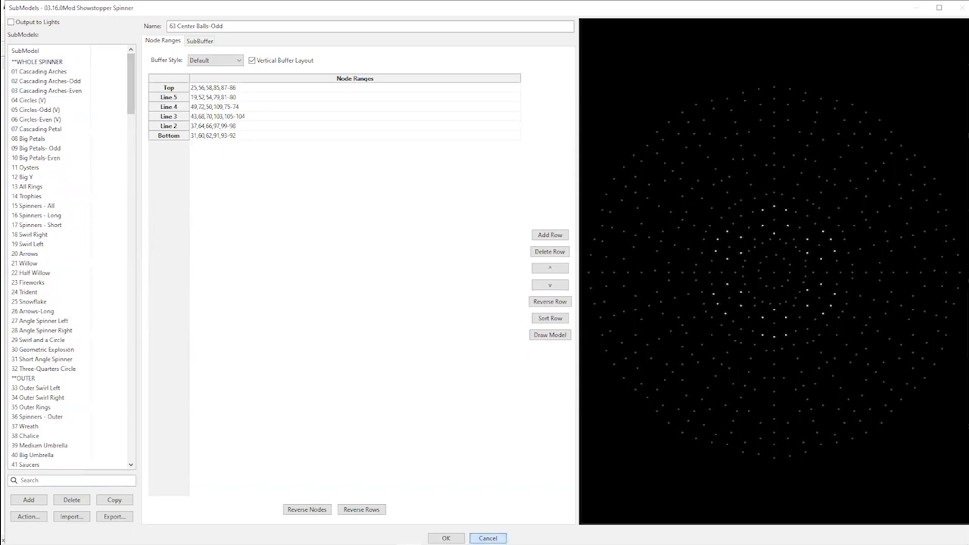
click(488, 538)
click(513, 275)
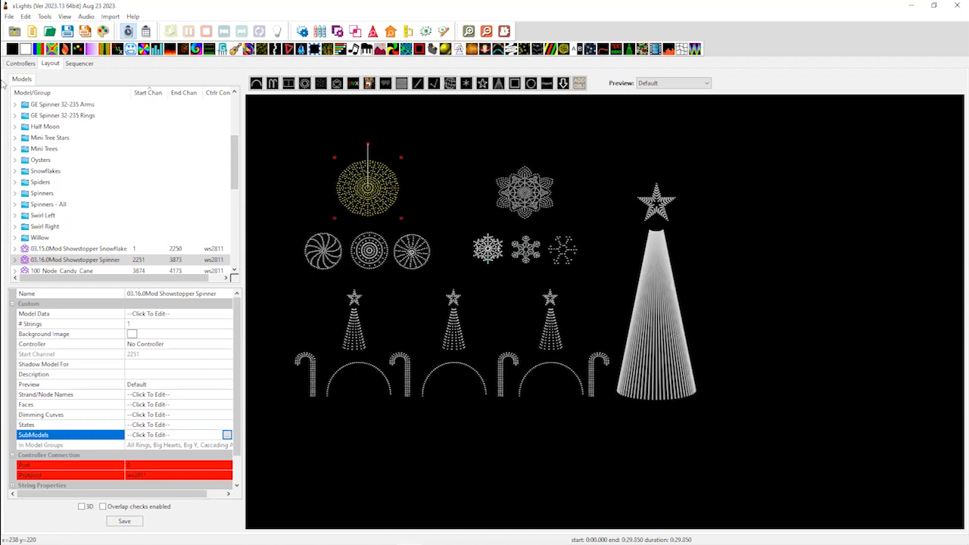
Return to the sequencer and delete the Spirals effect from the Everything group
click(79, 65)
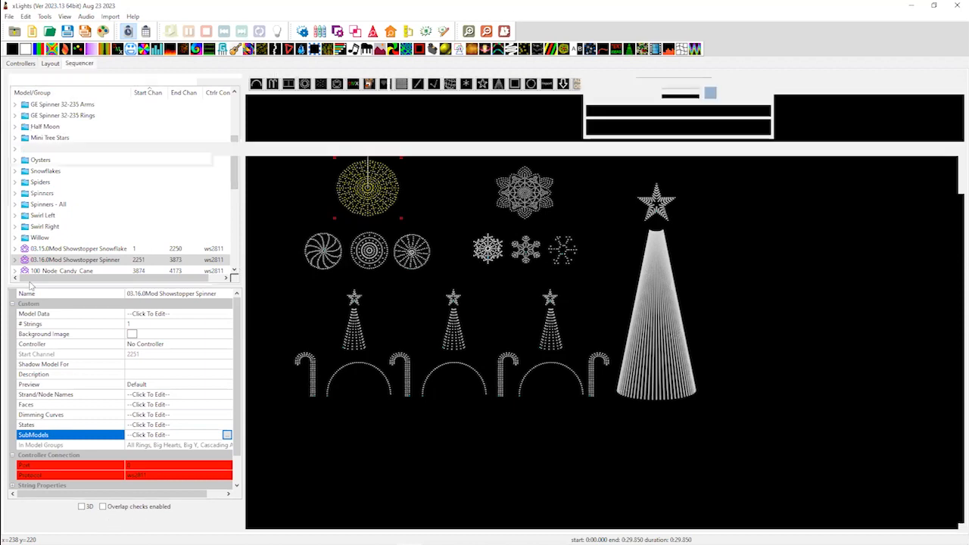
click(513, 211)
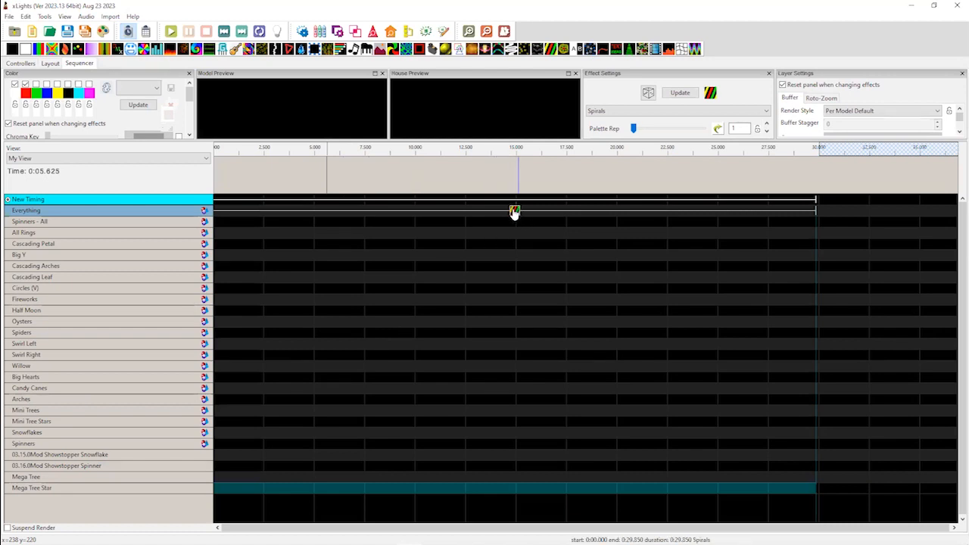
click(514, 211)
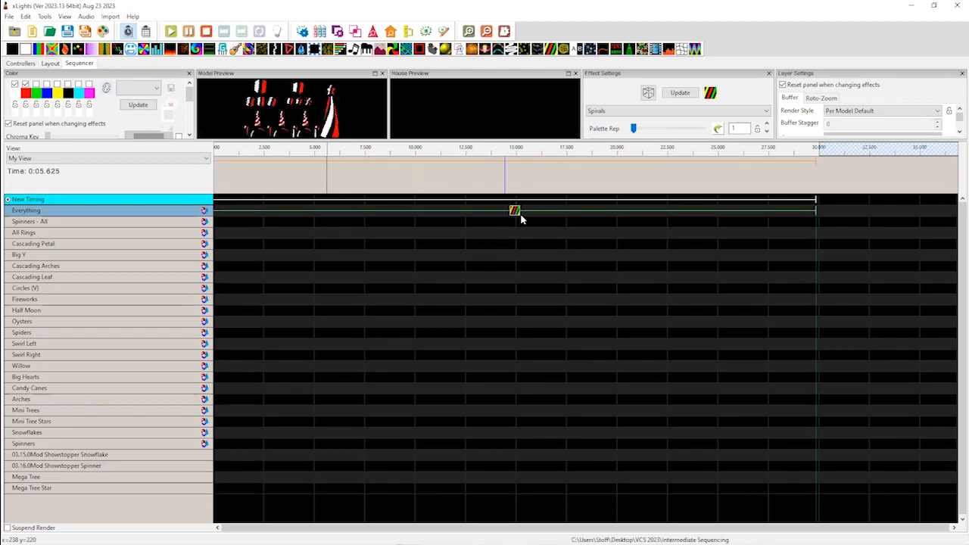
right_click(513, 212)
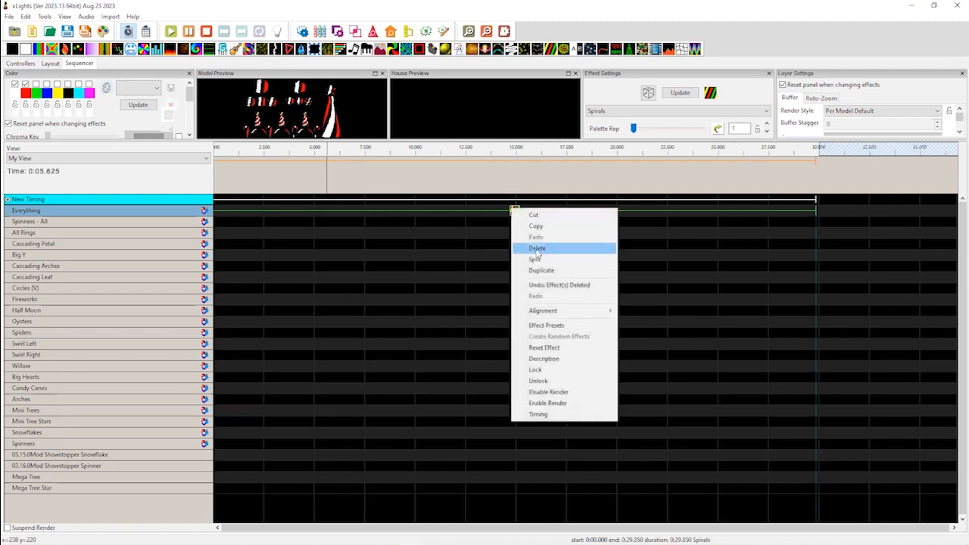
click(536, 250)
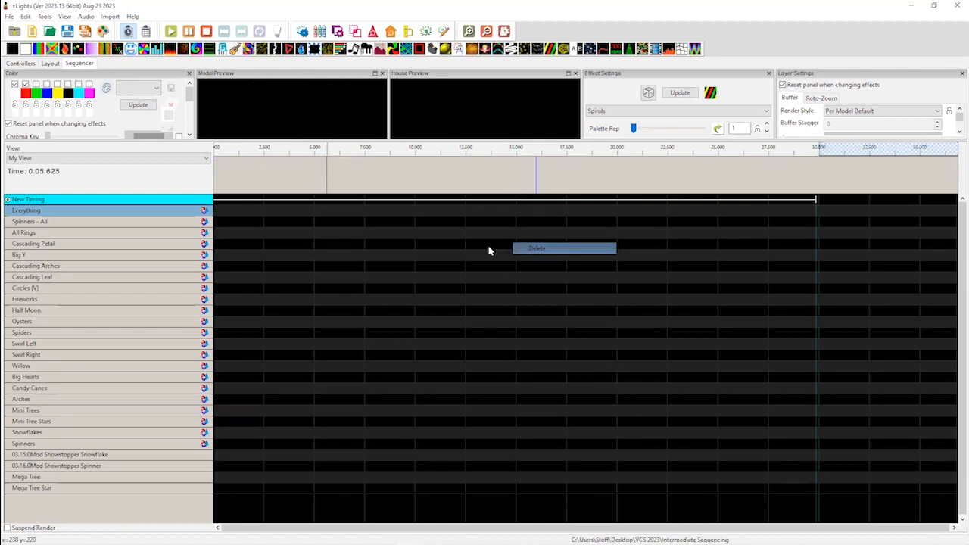
Insert 6 additional effect layers below Mega Tree's existing layer
click(121, 477)
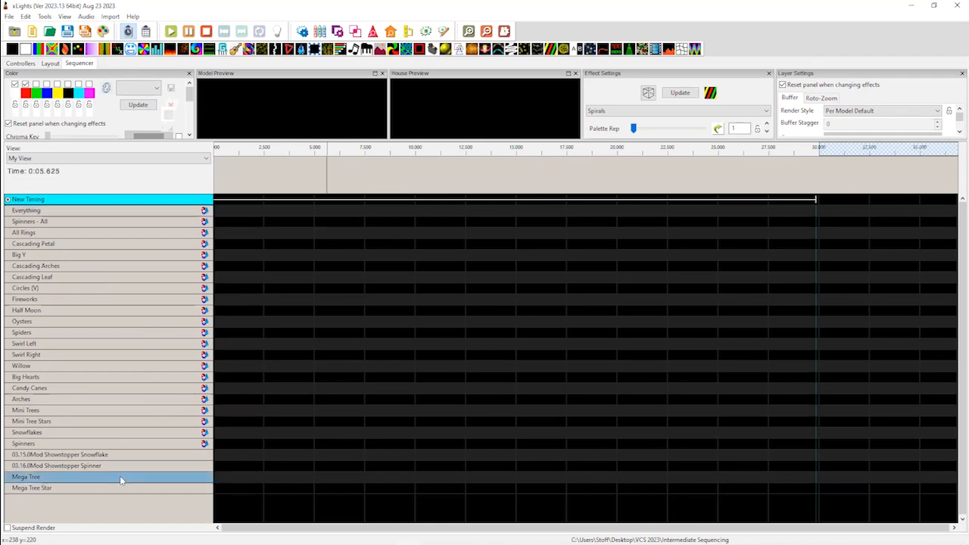
right_click(121, 480)
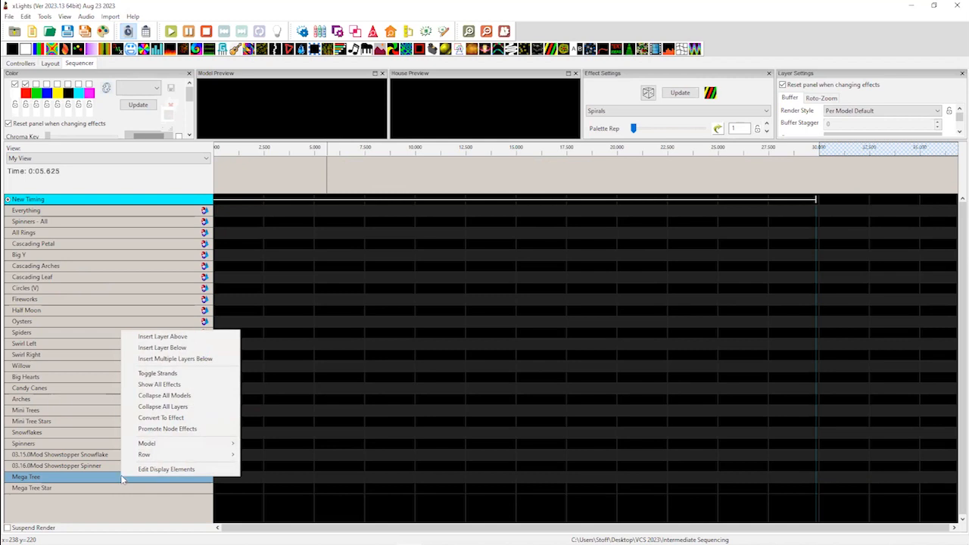
click(195, 359)
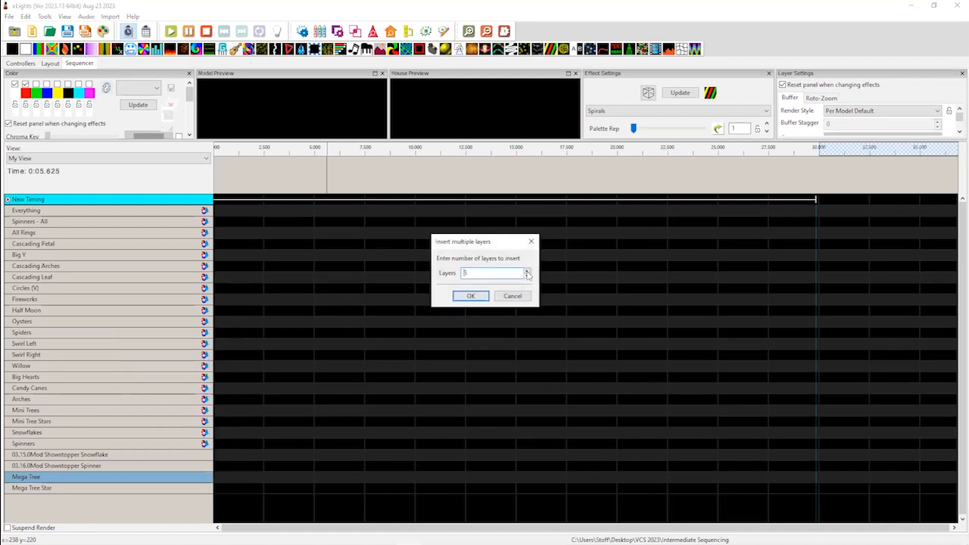
click(470, 296)
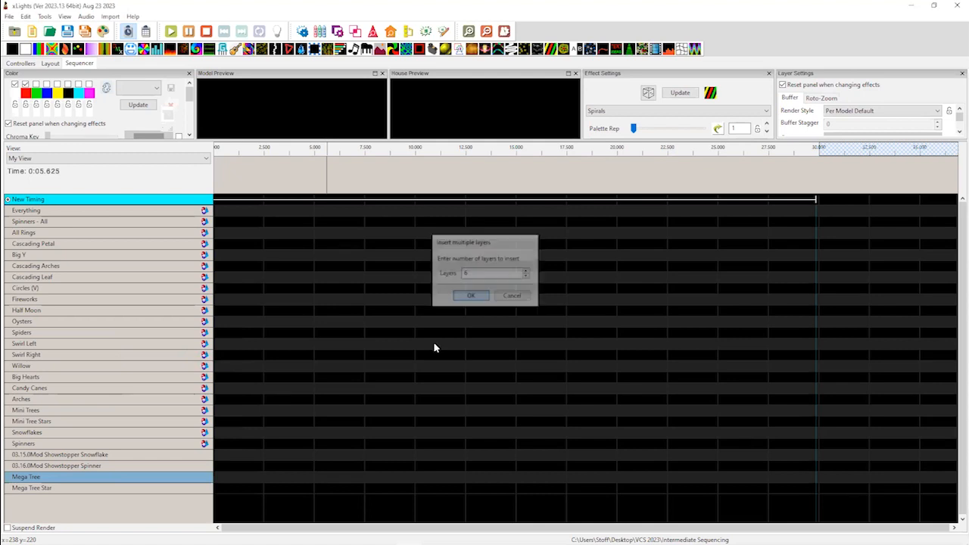
scroll(351, 293, down, 2)
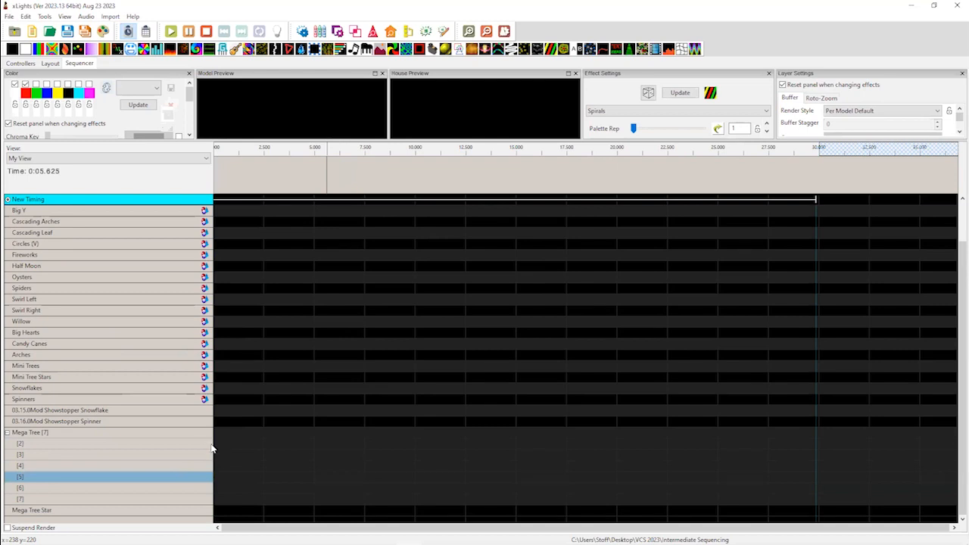
Place a Spirals effect on Mega Tree's first layer from the sequence start to about 15 s
click(183, 432)
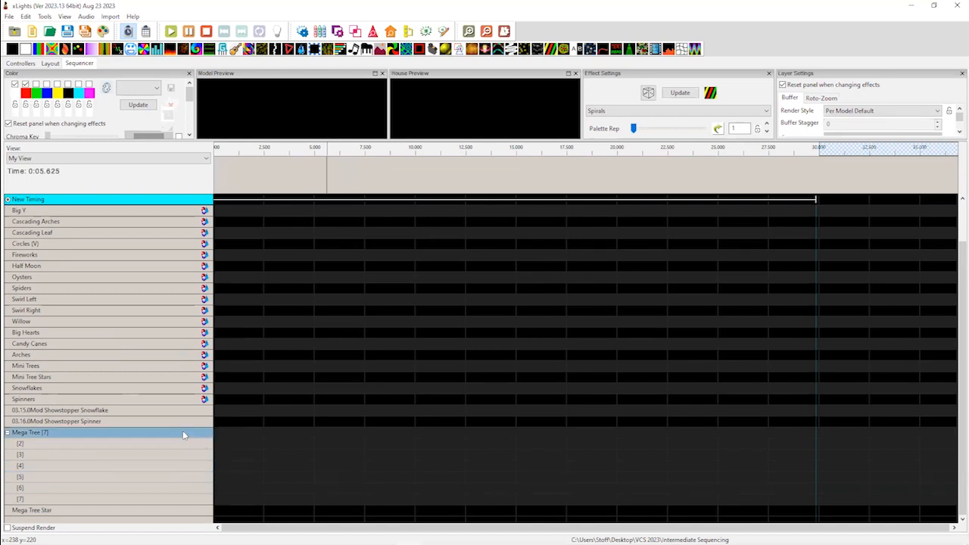
click(518, 173)
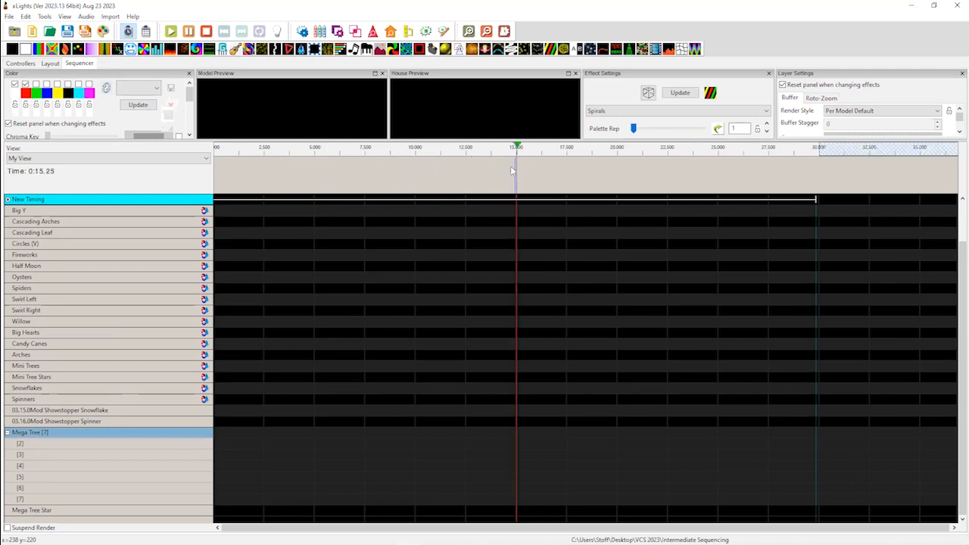
click(285, 432)
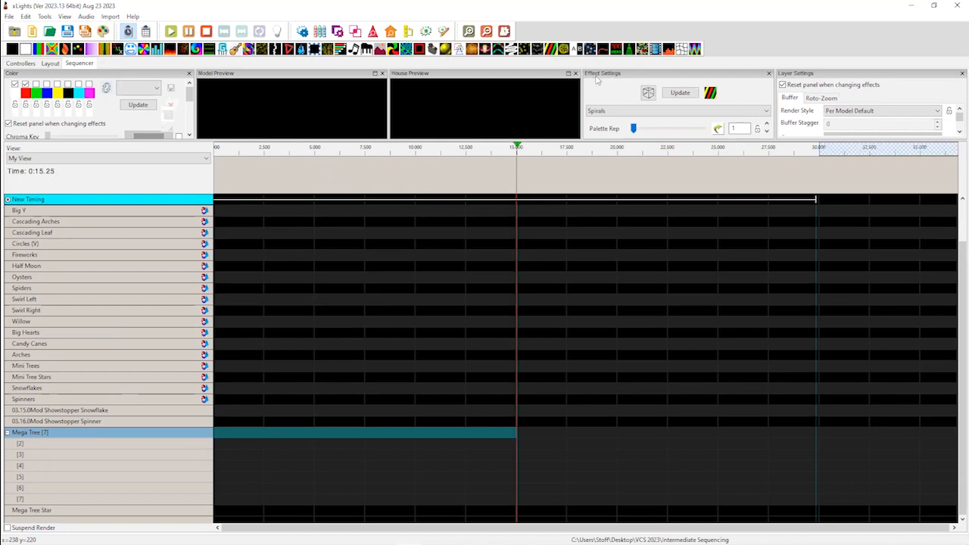
drag(561, 49, 360, 437)
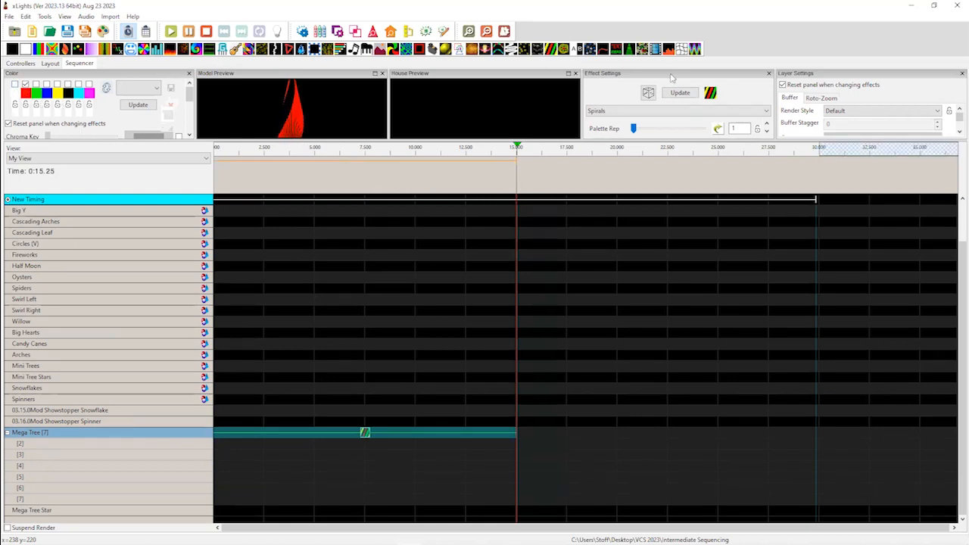
Dock Effect Settings as a tall side column and set the Spirals effect's Thickness to 9, Palette Rep to 3 and Movement to 8.5
drag(739, 199, 955, 122)
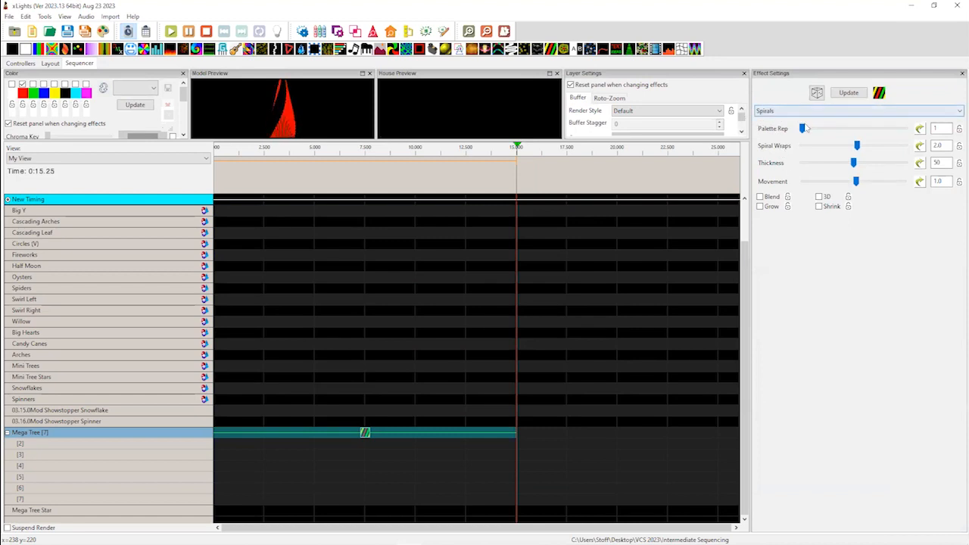
drag(855, 163, 811, 164)
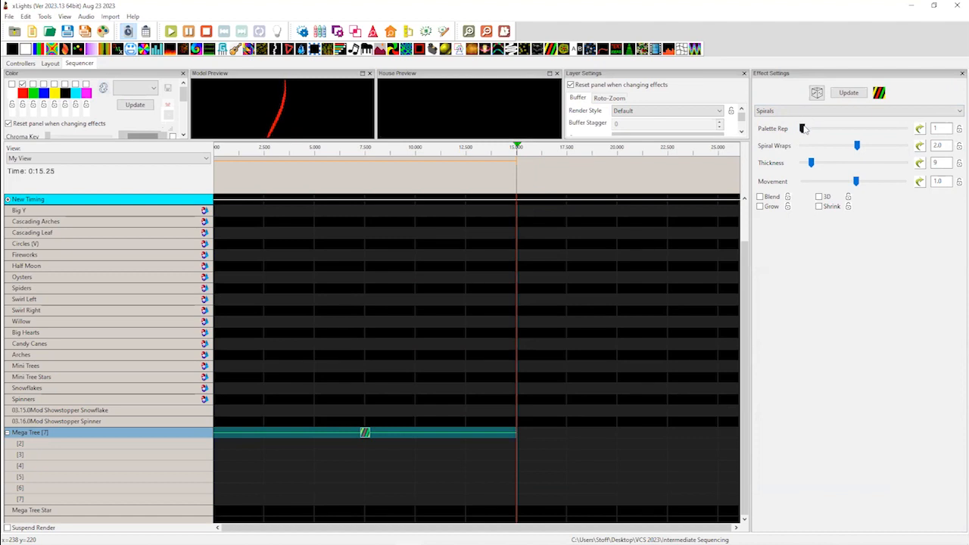
click(825, 129)
click(840, 130)
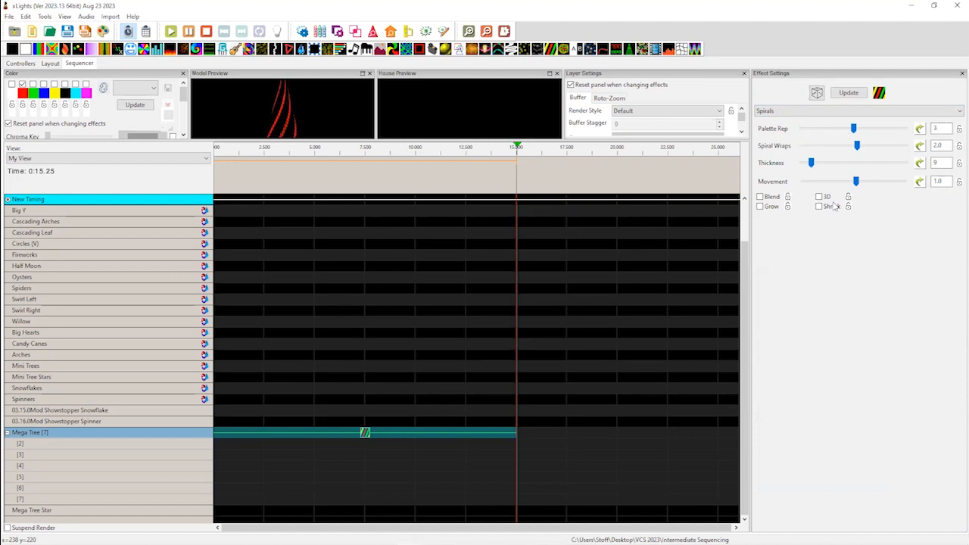
drag(858, 181, 876, 181)
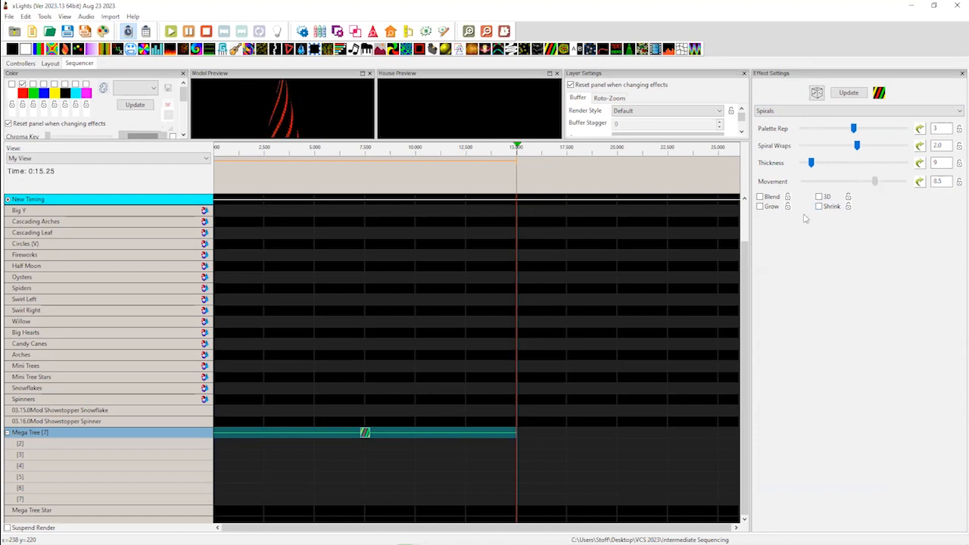
click(362, 434)
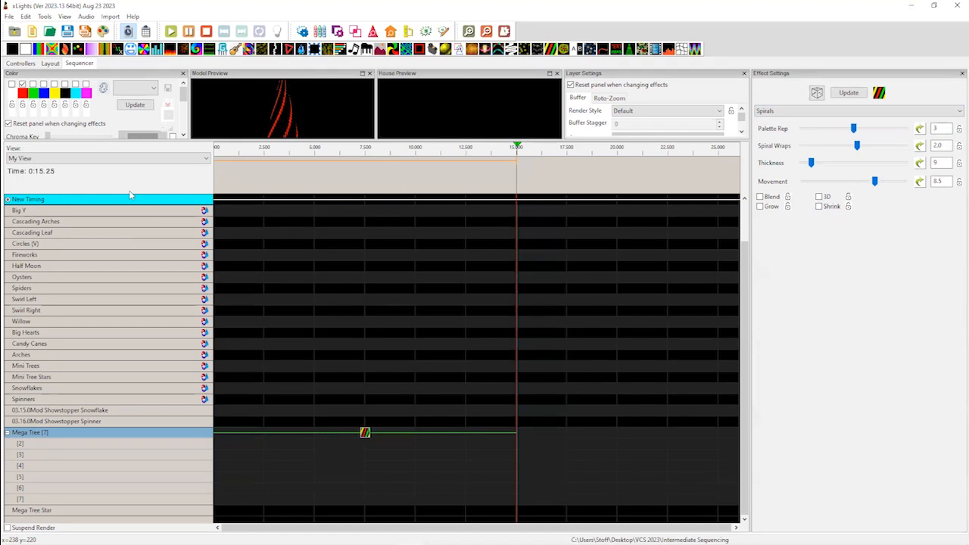
Show the Layer Blending window in the sequencer
click(64, 15)
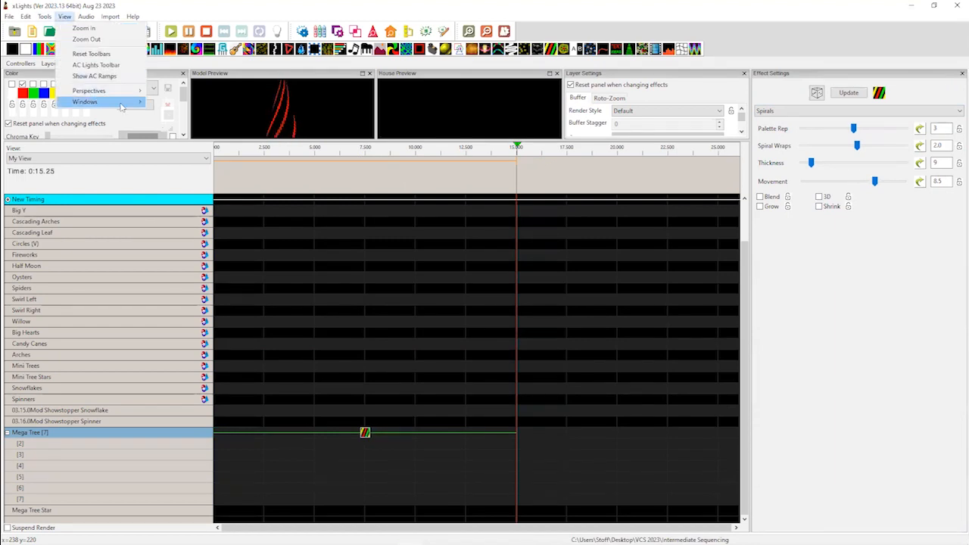
mouse_move(121, 103)
click(156, 157)
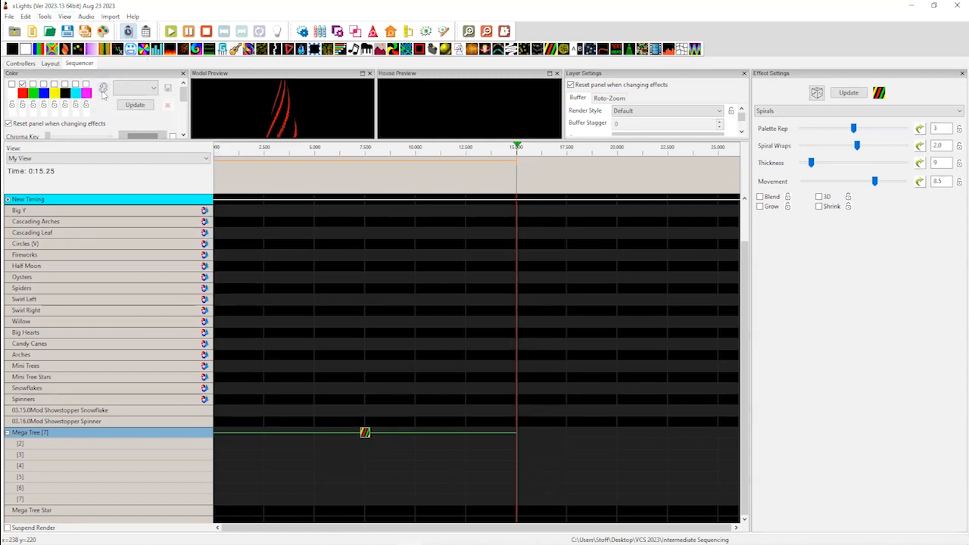
click(66, 16)
mouse_move(99, 102)
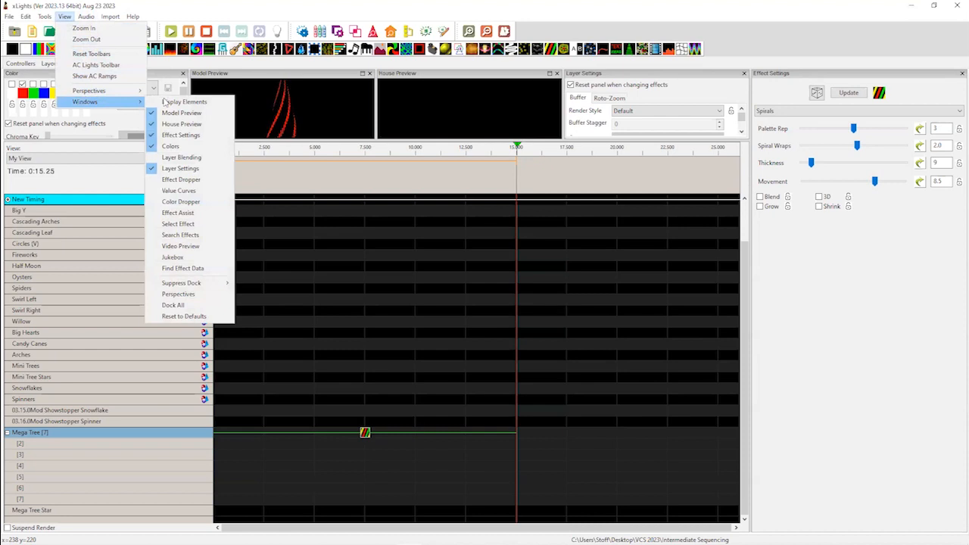
click(165, 158)
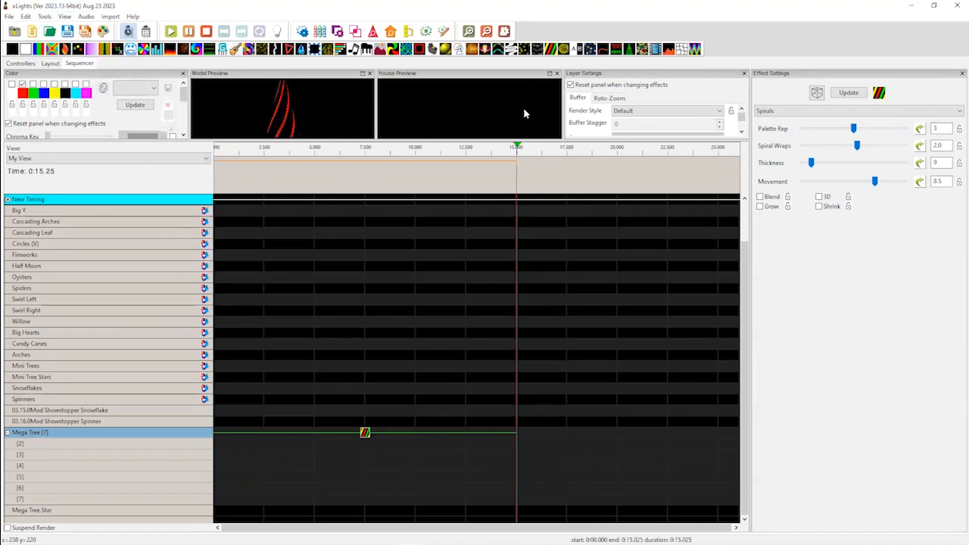
Reset the windows to defaults and re-dock House Preview in the upper row and the Effect panel as a tall column beside the grid
click(66, 16)
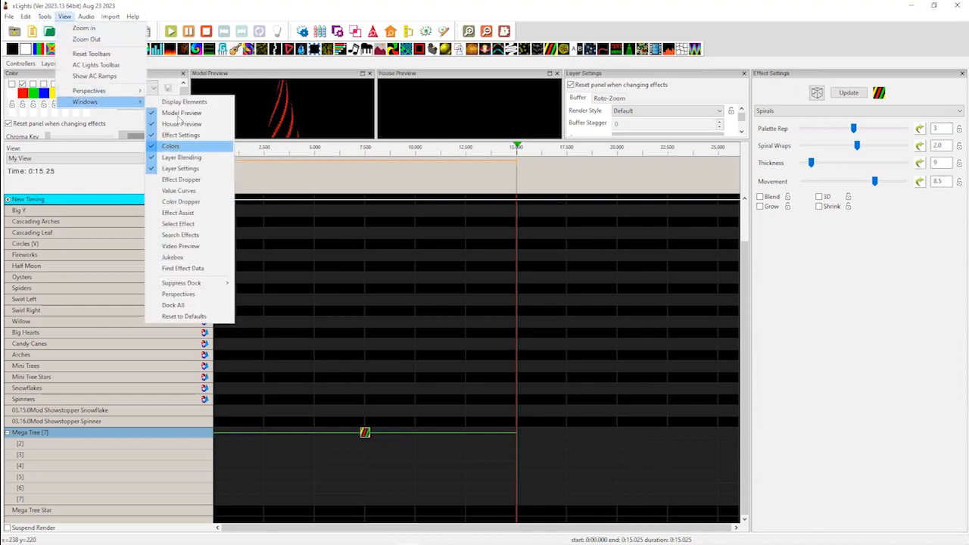
mouse_move(137, 91)
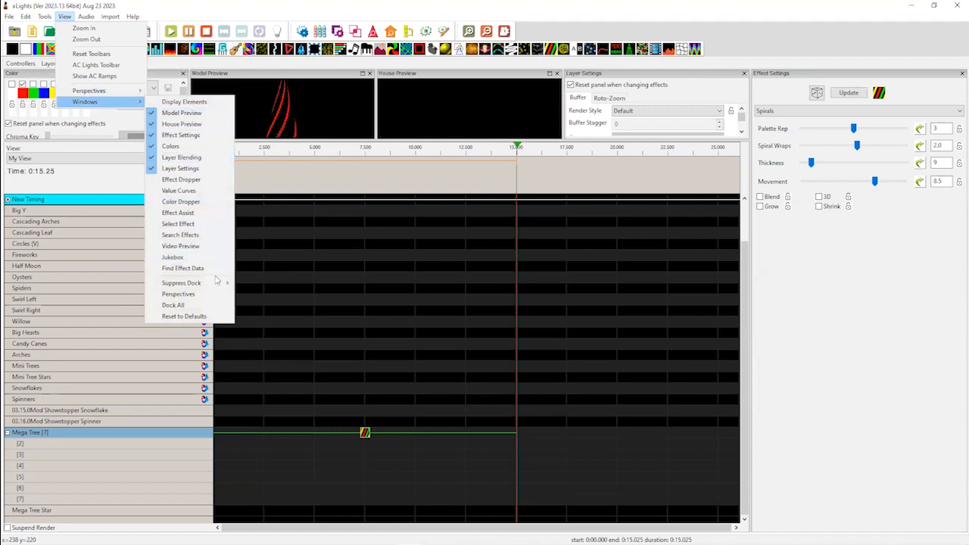
click(203, 315)
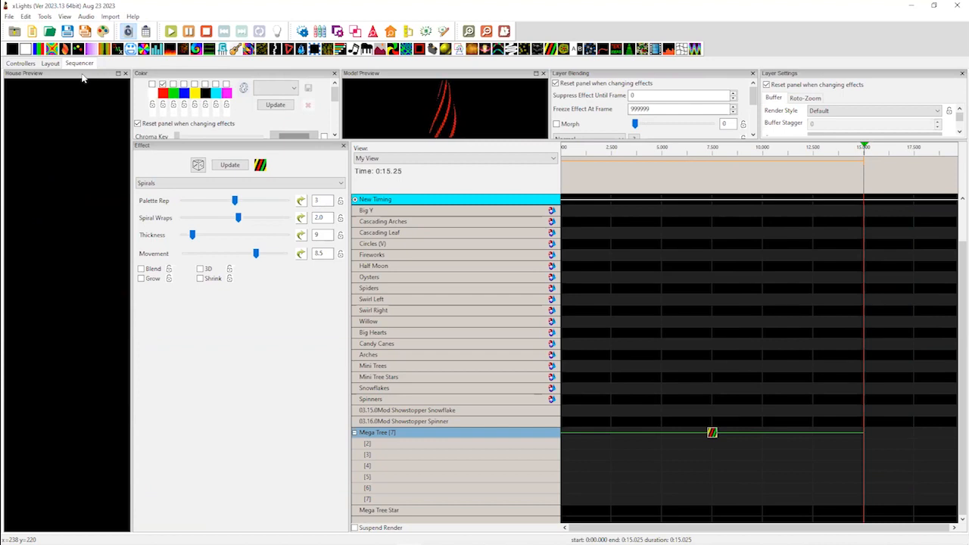
drag(86, 79, 681, 91)
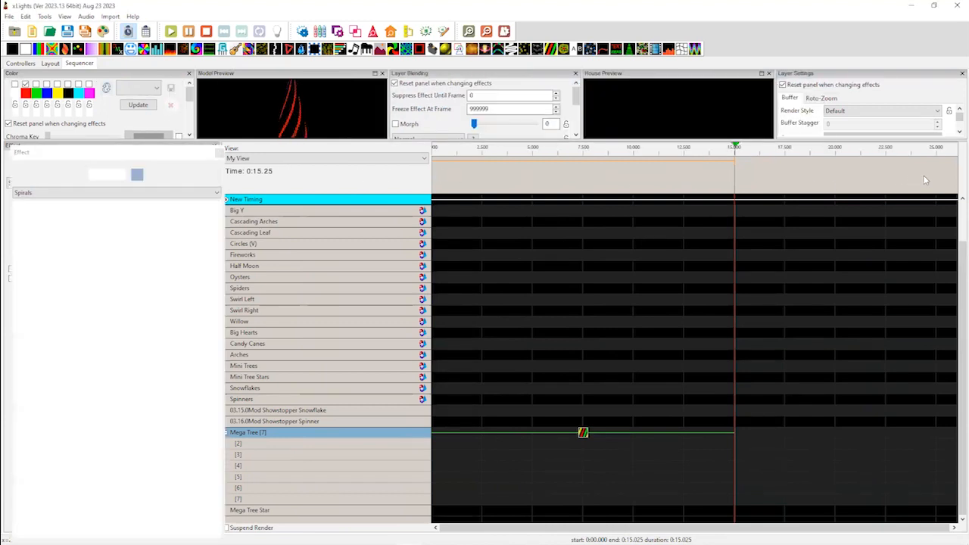
drag(956, 165, 878, 106)
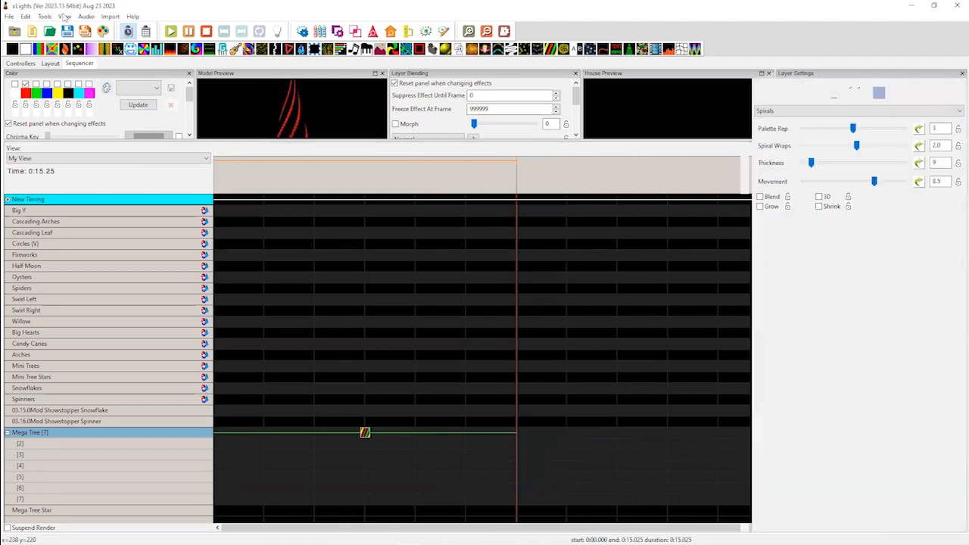
Save the current window layout to the Default Perspective
click(63, 16)
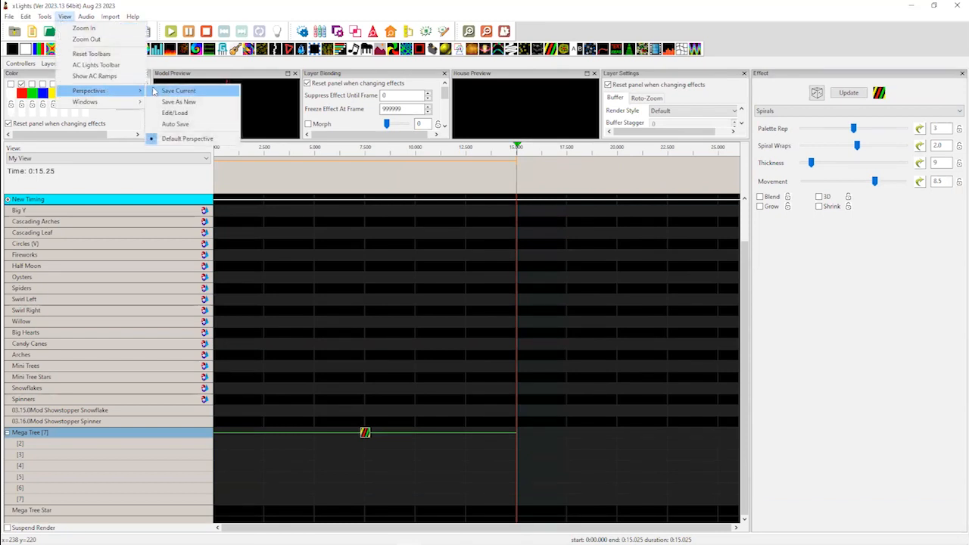
click(155, 92)
click(547, 275)
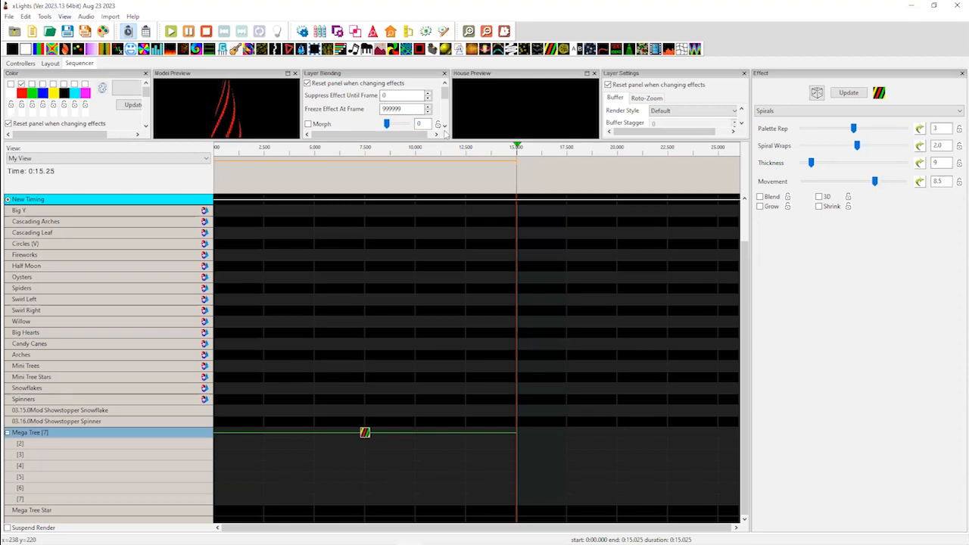
Undock the Layer Blending panel and enlarge the floating window so all of its settings fit
drag(423, 76, 861, 248)
drag(860, 245, 840, 281)
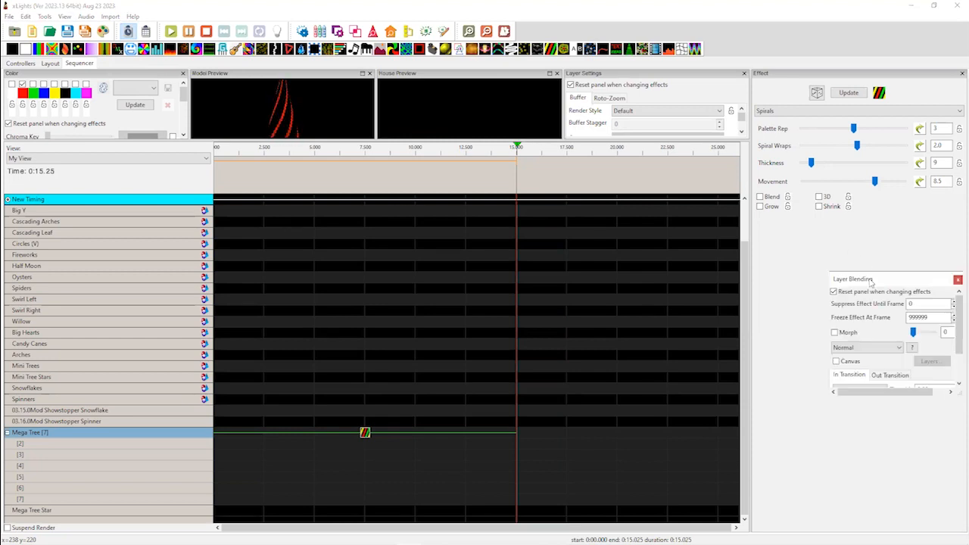
drag(871, 282, 746, 153)
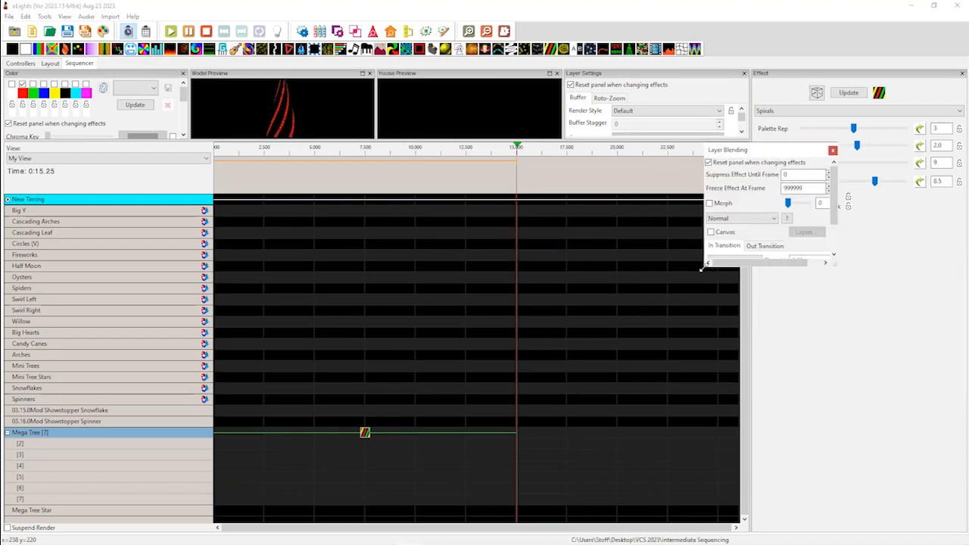
drag(701, 267, 526, 356)
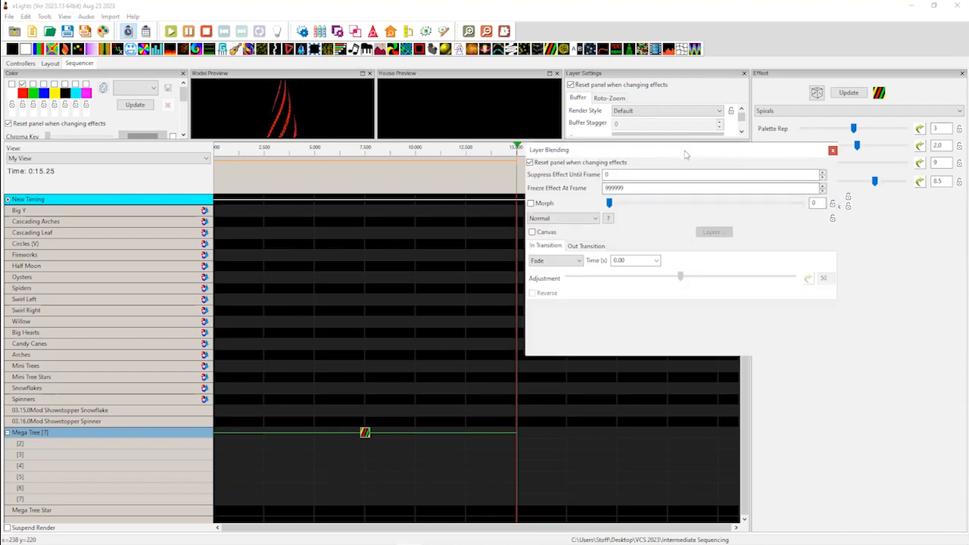
drag(686, 153, 780, 103)
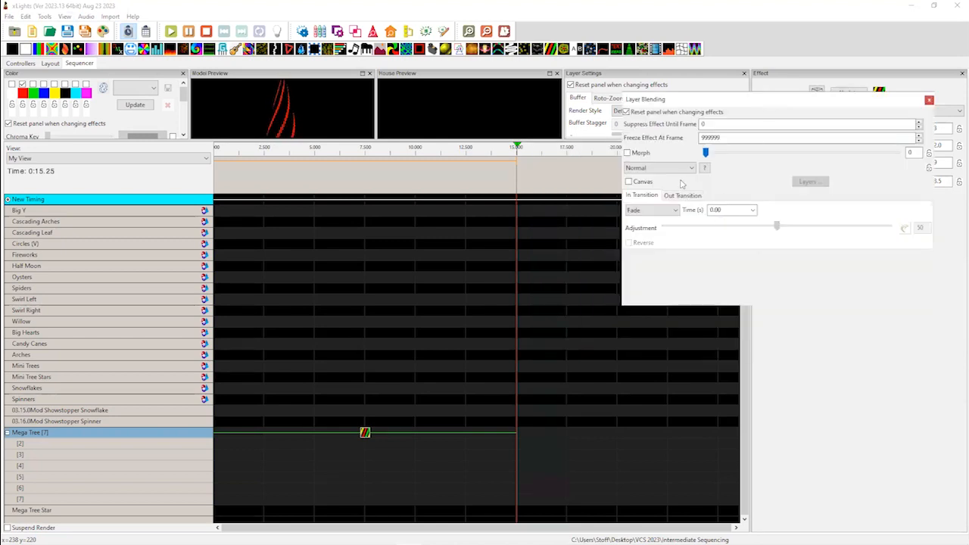
Review the layer blending modes, keeping Normal, and dock Layer Blending above the Effect panel in the side column
click(657, 167)
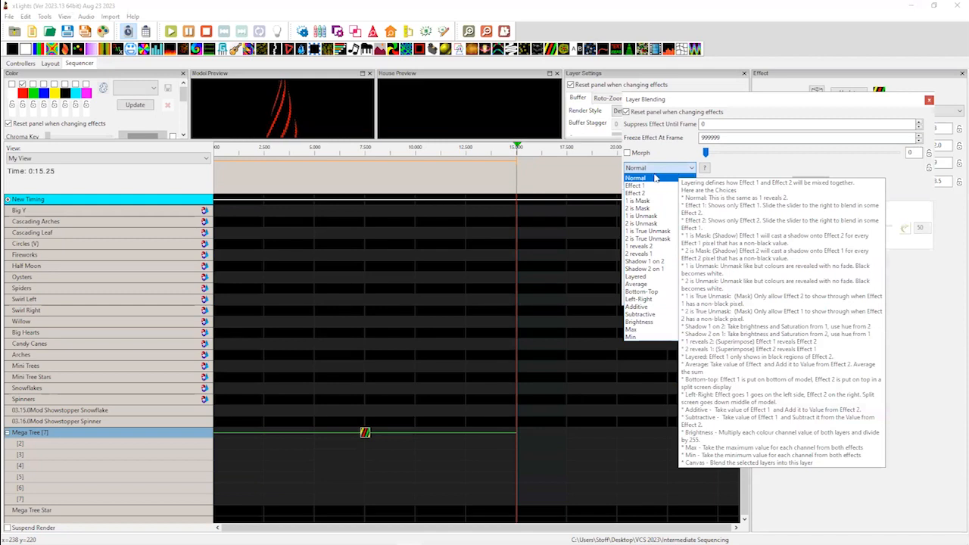
click(649, 178)
click(669, 168)
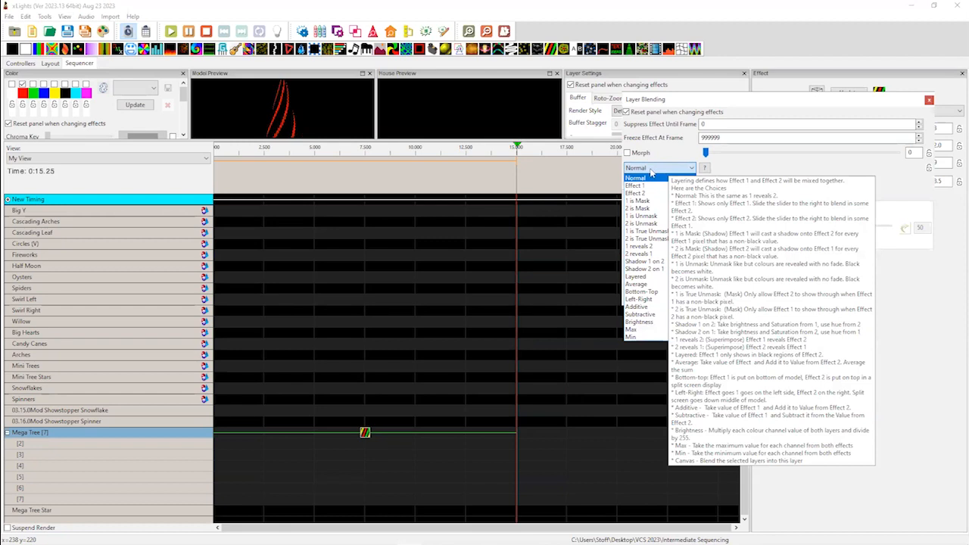
click(367, 435)
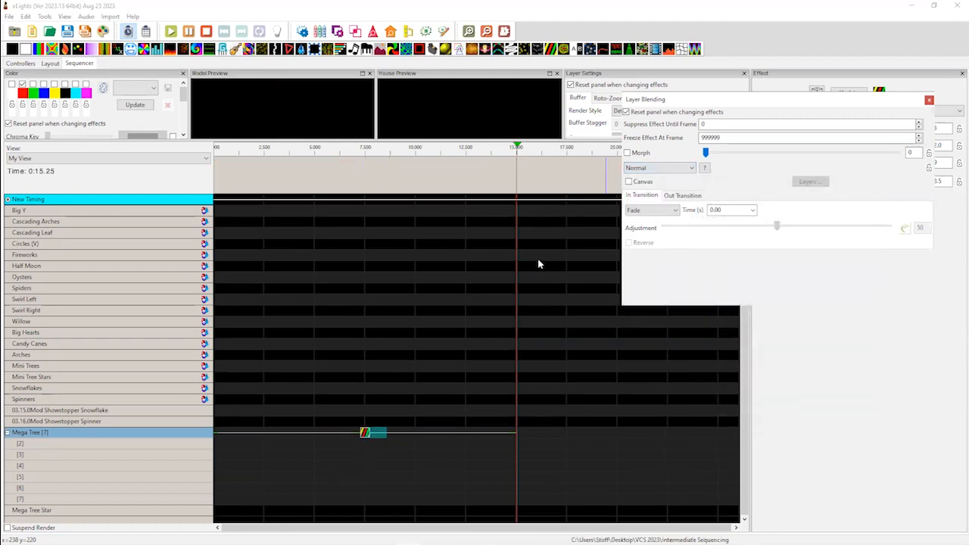
drag(855, 102, 878, 95)
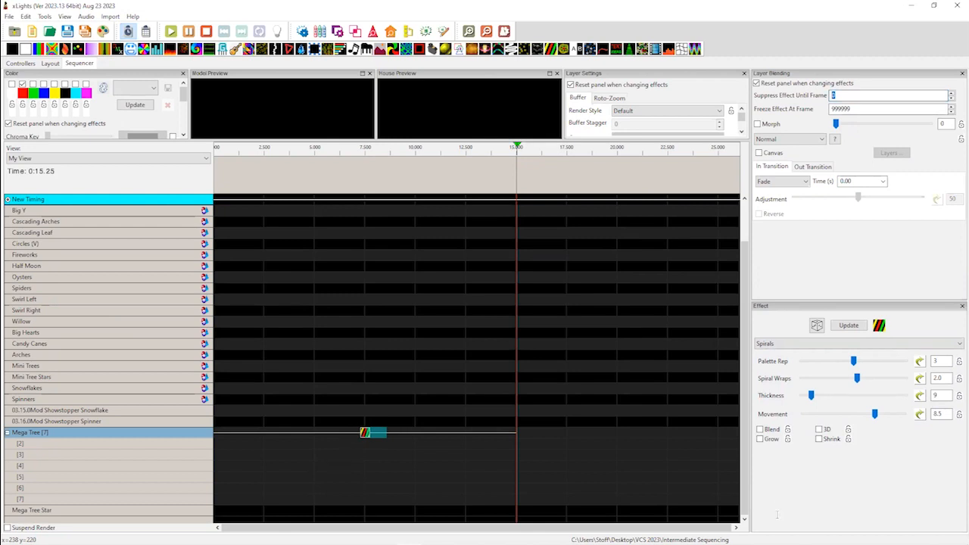
Place a matching Spirals effect on Mega Tree's second layer in green with the Flip Horizontal transformation
drag(880, 328, 349, 446)
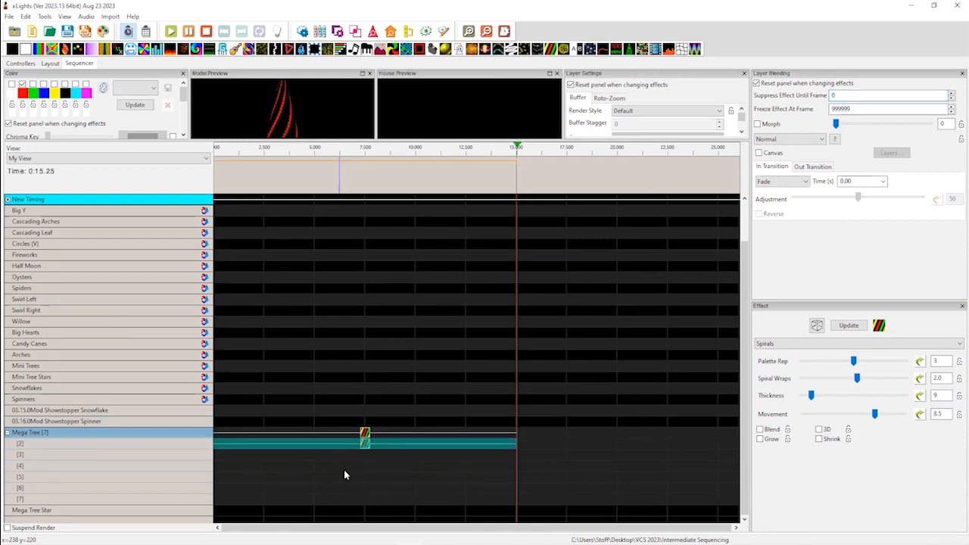
click(742, 131)
click(742, 131)
click(742, 131)
click(742, 109)
click(742, 109)
click(742, 109)
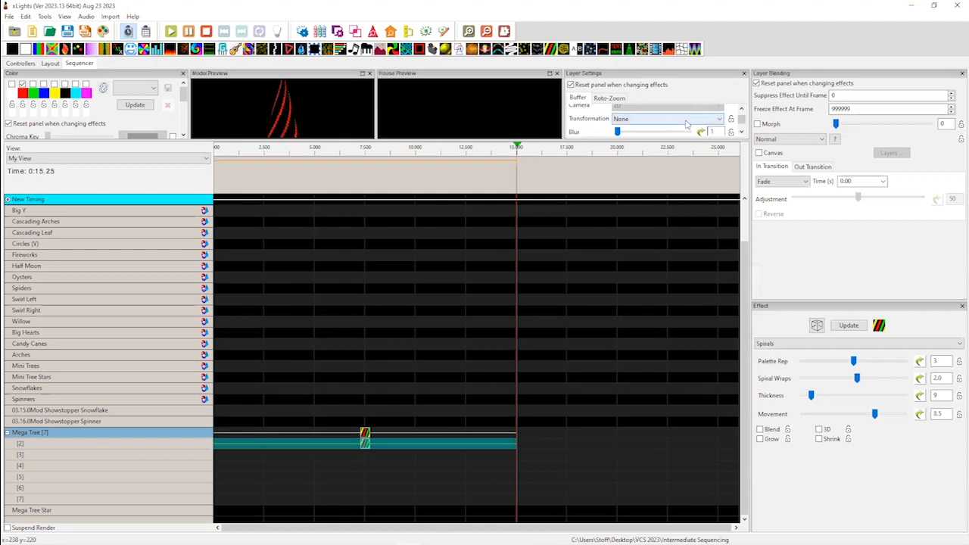
click(686, 123)
click(666, 172)
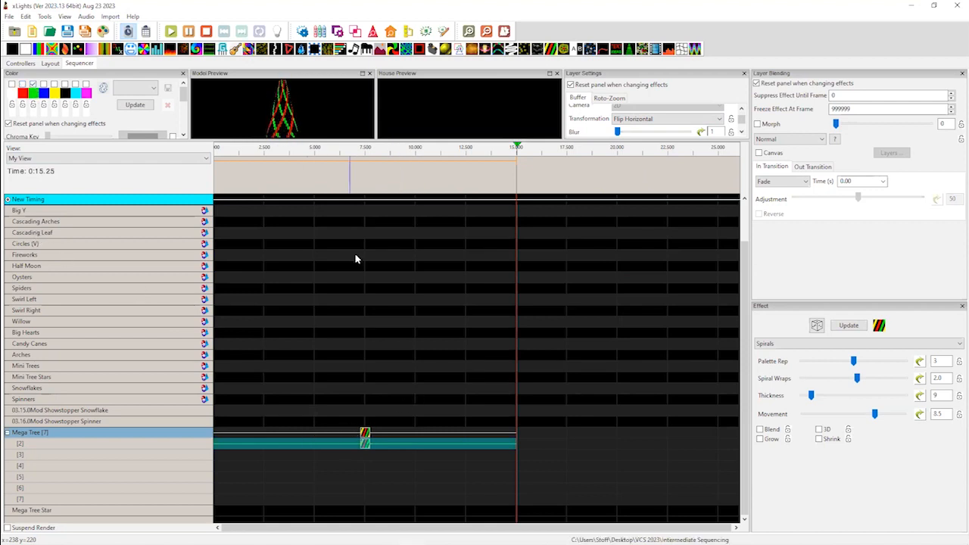
Set the blending mode of the first-layer Spirals effect on Mega Tree to Layered
click(365, 436)
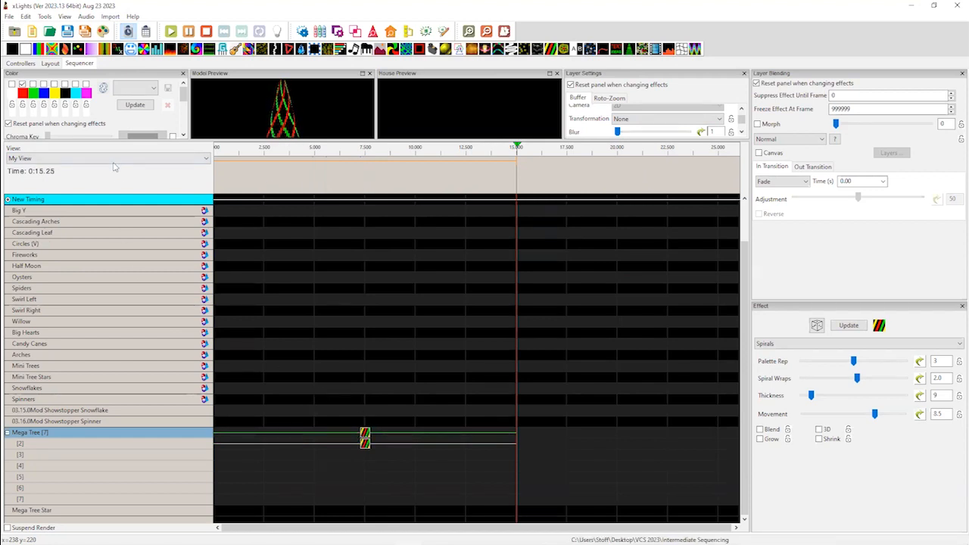
click(368, 432)
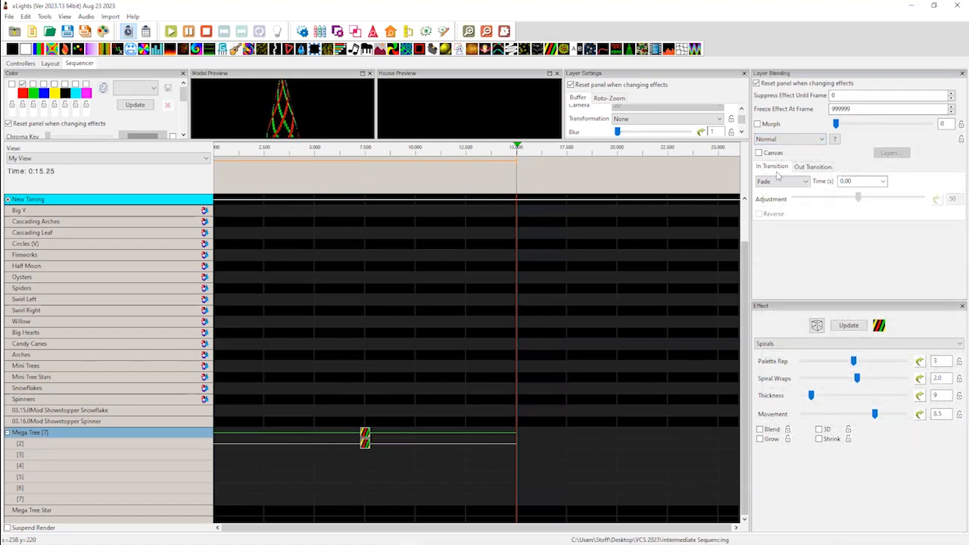
click(781, 139)
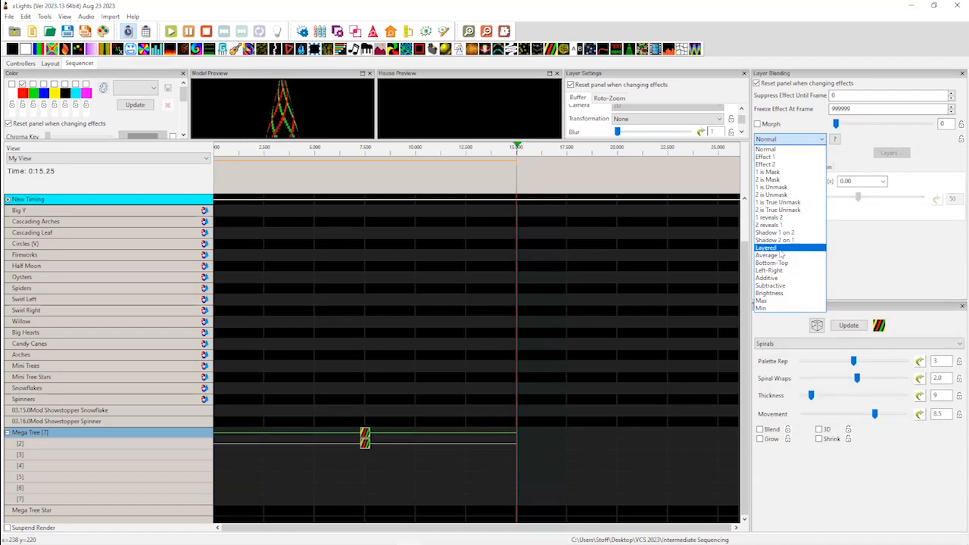
click(780, 249)
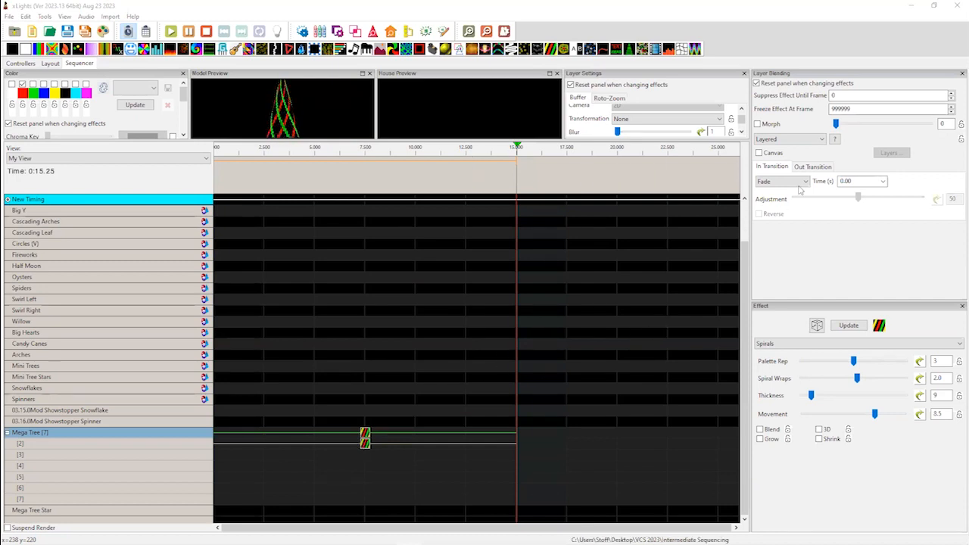
Switch the first-layer Spirals effect's blending mode to Effect 1 and raise the mix amount to 40
click(791, 139)
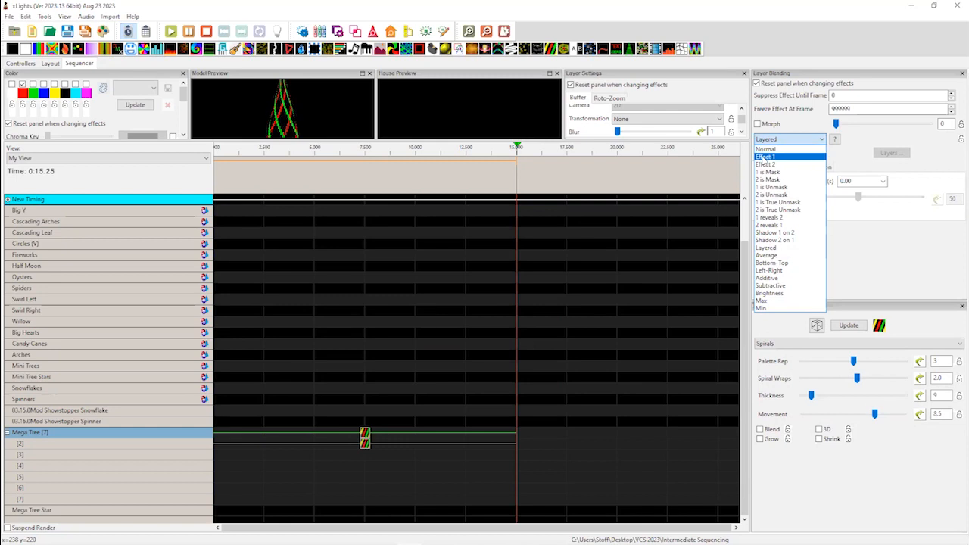
click(765, 157)
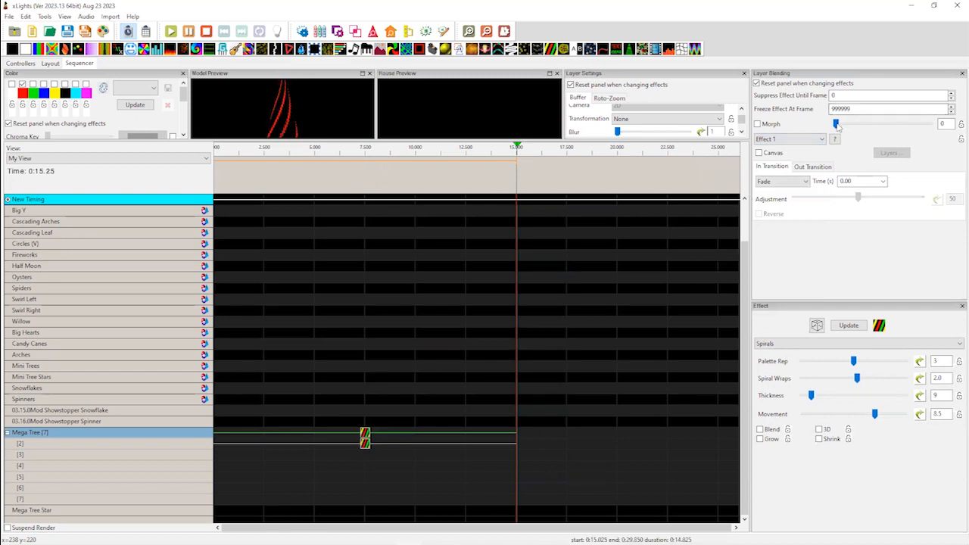
drag(837, 124, 852, 125)
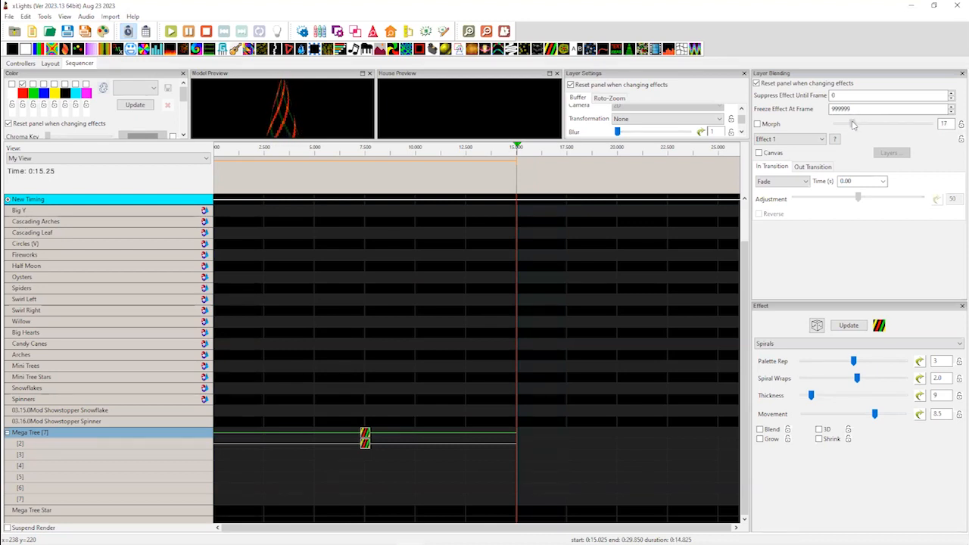
drag(852, 124, 853, 124)
mouse_move(864, 126)
mouse_down()
mouse_move(930, 129)
mouse_move(836, 124)
mouse_move(873, 125)
mouse_up()
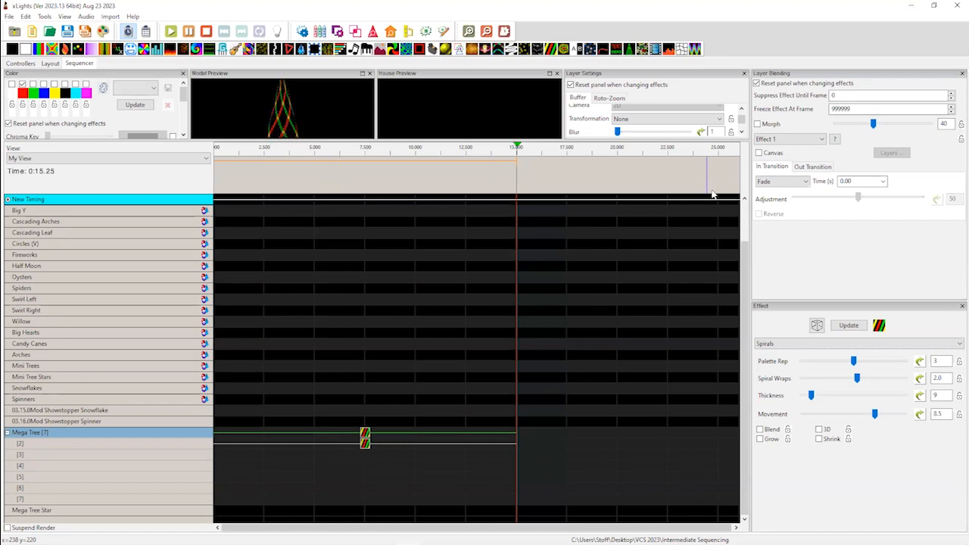
Change the first-layer Spirals effect's blending mode to Effect 2 and raise the mix amount above 50
click(798, 139)
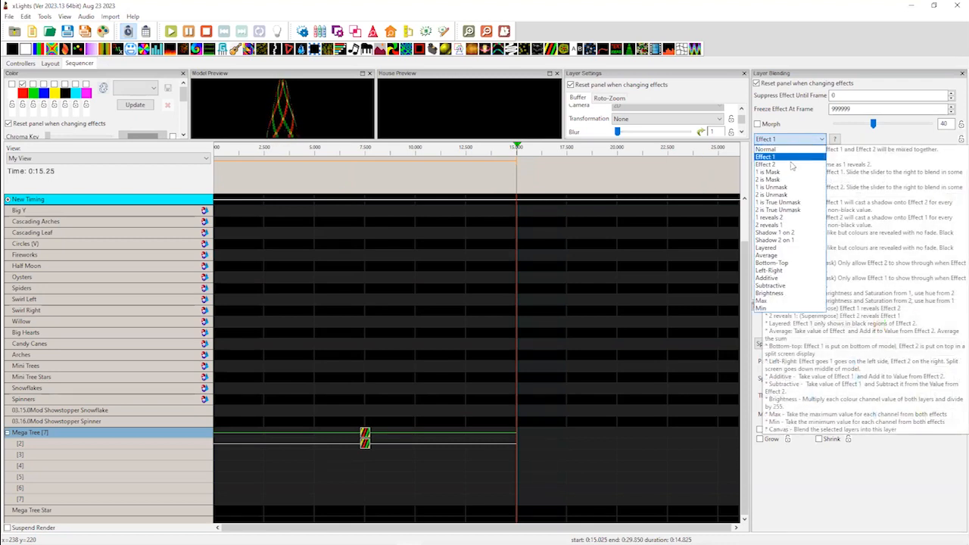
click(790, 165)
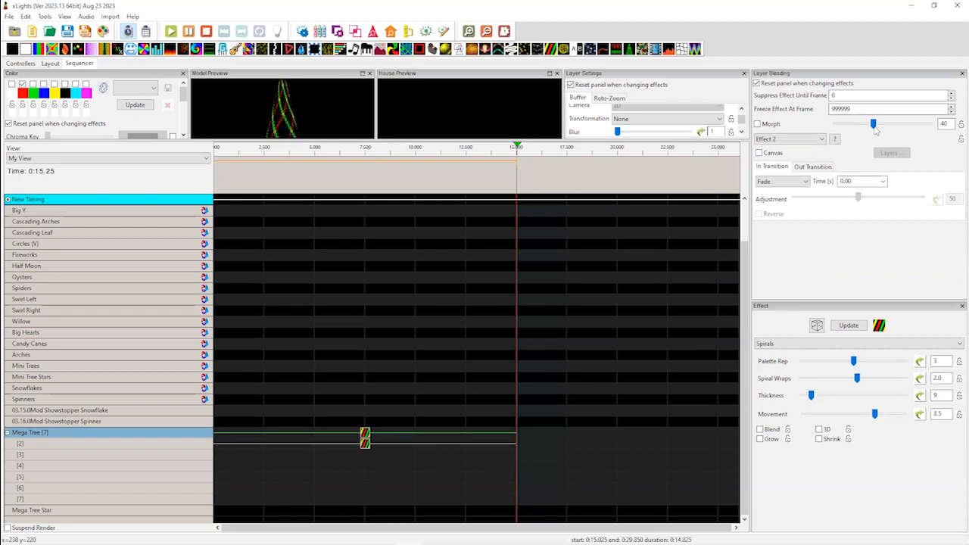
mouse_move(876, 125)
mouse_down()
mouse_move(857, 131)
mouse_move(895, 124)
mouse_up()
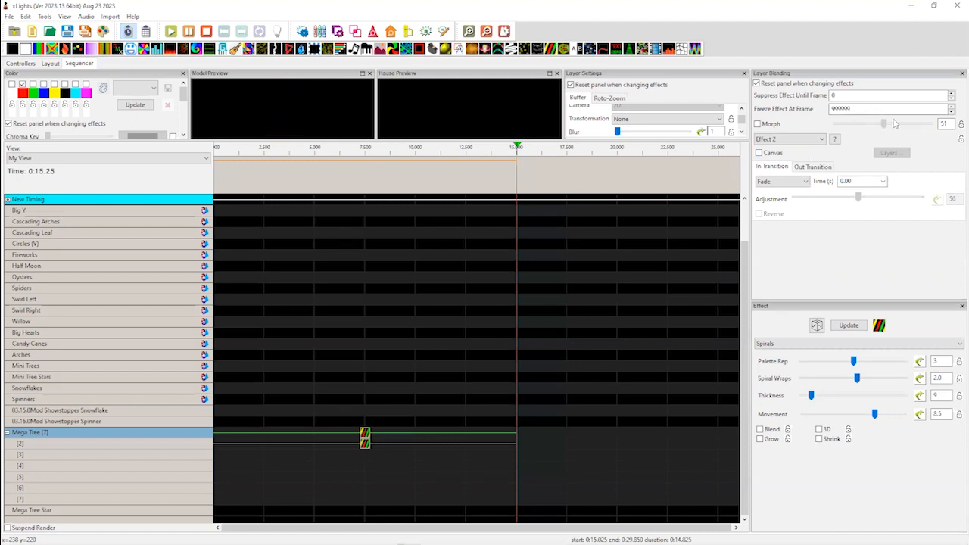
Change the second-layer Spirals effect on Mega Tree to a Butterfly effect
click(365, 442)
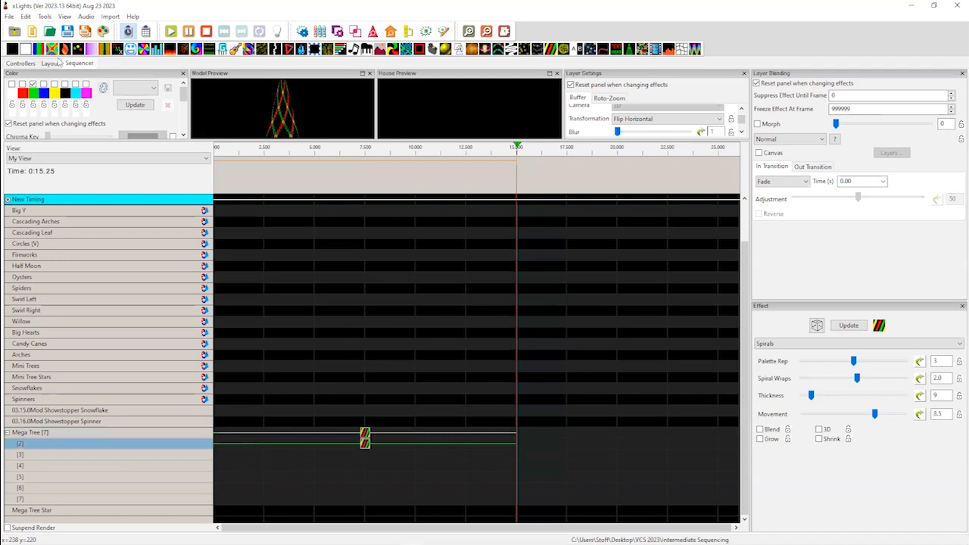
click(817, 345)
scroll(822, 210, up, 5)
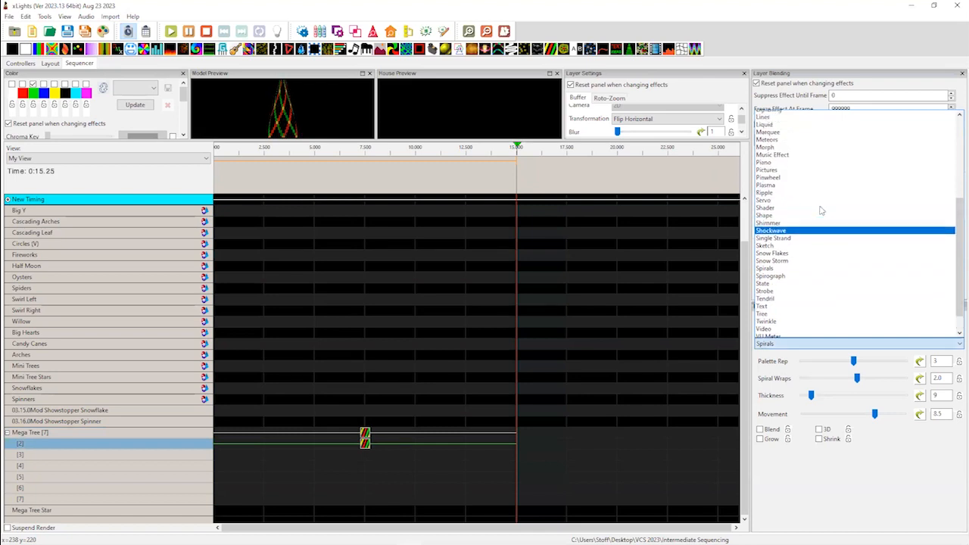
scroll(822, 200, up, 3)
click(795, 144)
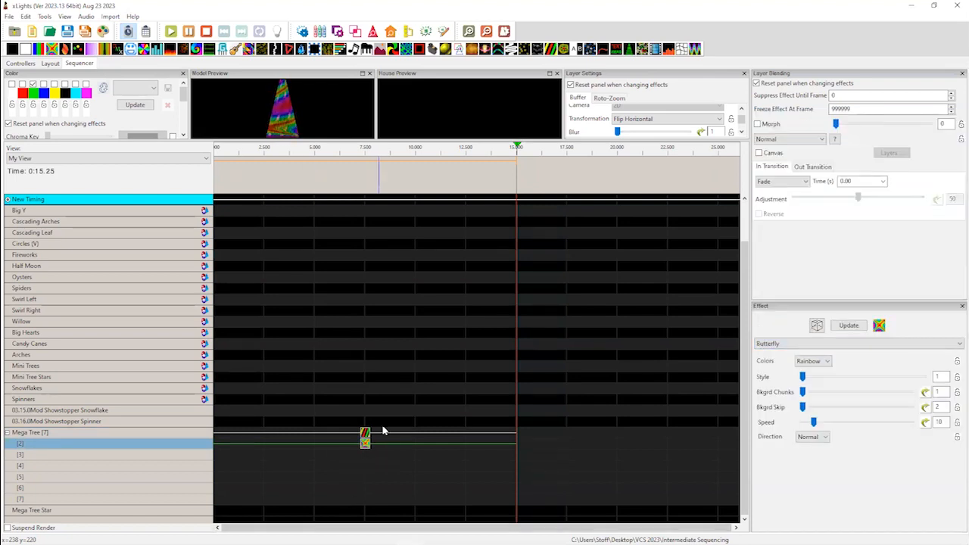
Raise the first-layer Spirals effect's mix amount to 71 and set its blending mode to 1 is Mask
click(364, 434)
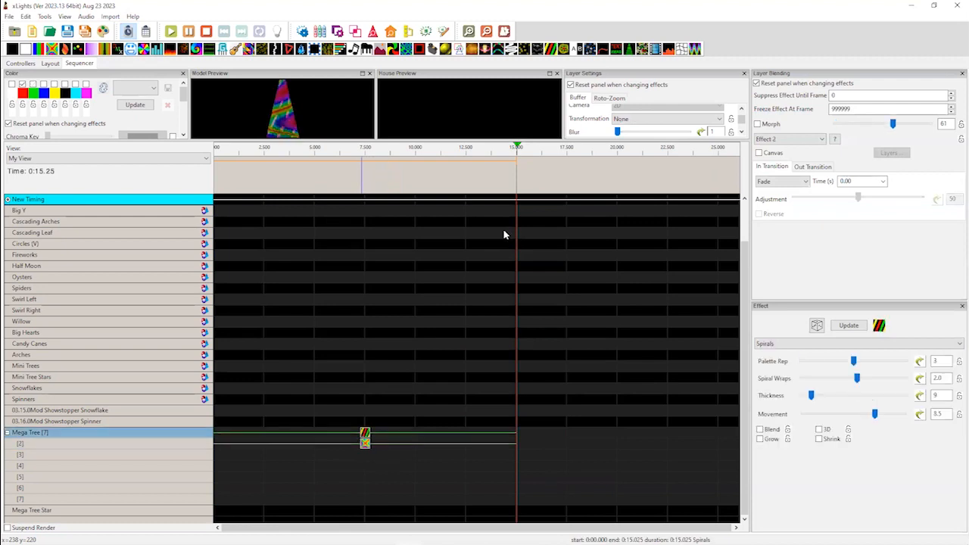
mouse_move(894, 124)
mouse_down()
mouse_move(854, 130)
mouse_move(915, 134)
mouse_move(906, 134)
mouse_up()
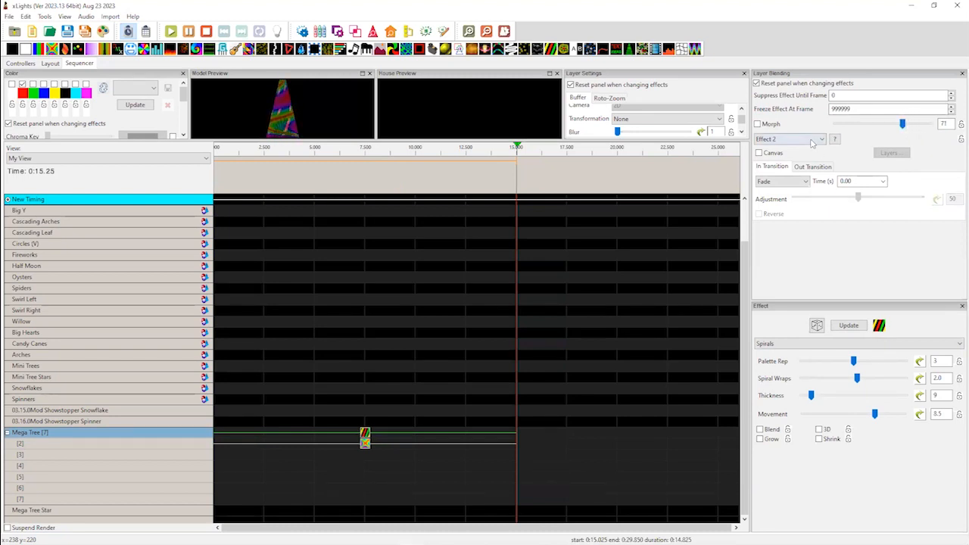
click(789, 139)
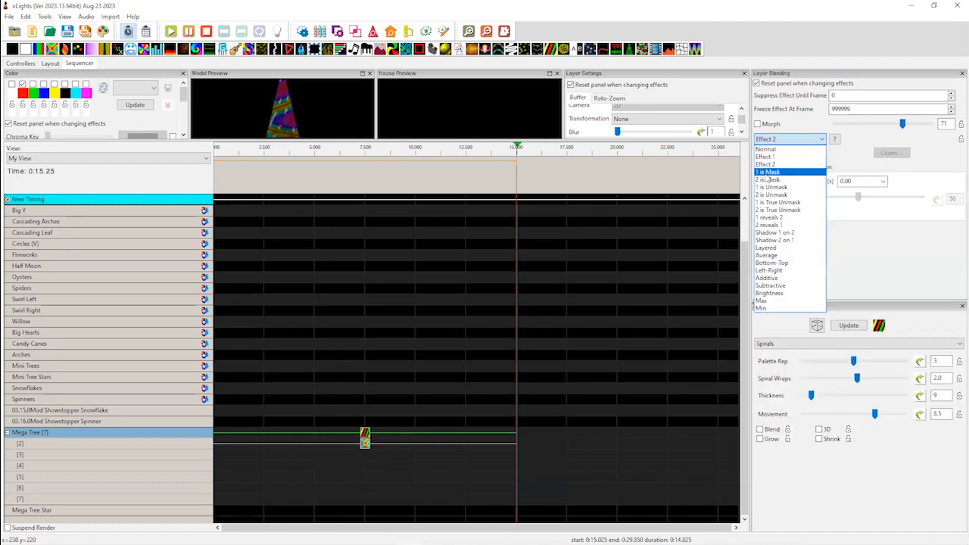
click(767, 174)
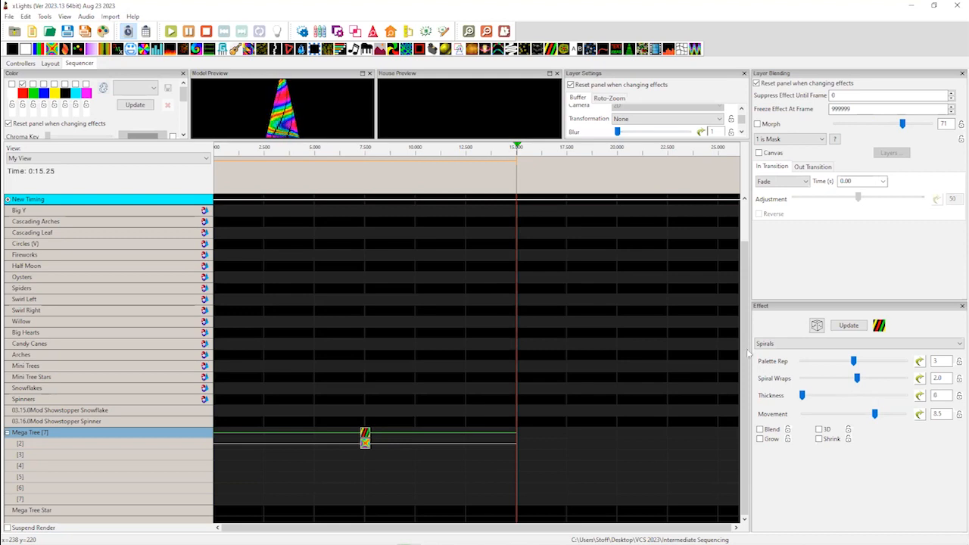
Switch the first-layer Spirals effect's blending mode to 2 is Mask and after that to 1 is Unmask
click(794, 141)
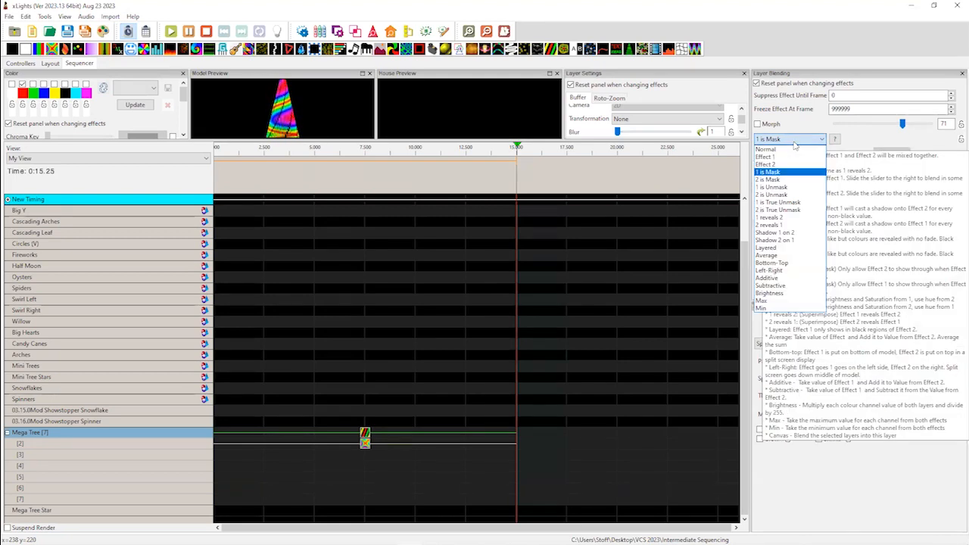
click(777, 180)
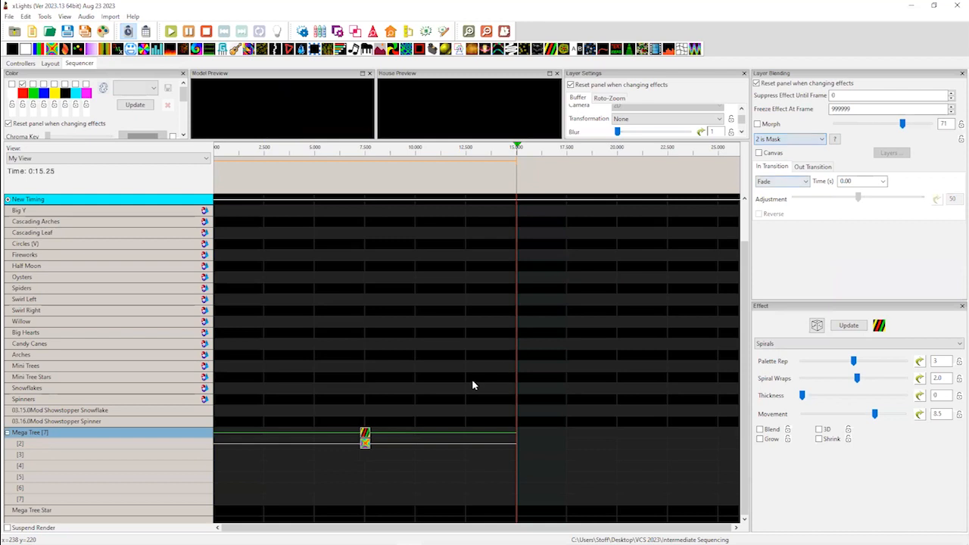
click(365, 442)
click(364, 434)
click(793, 139)
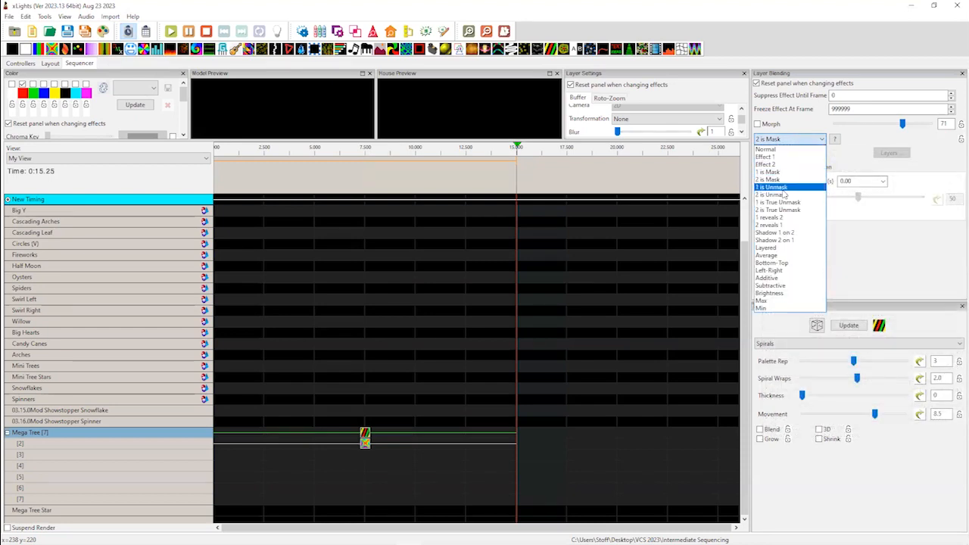
click(783, 191)
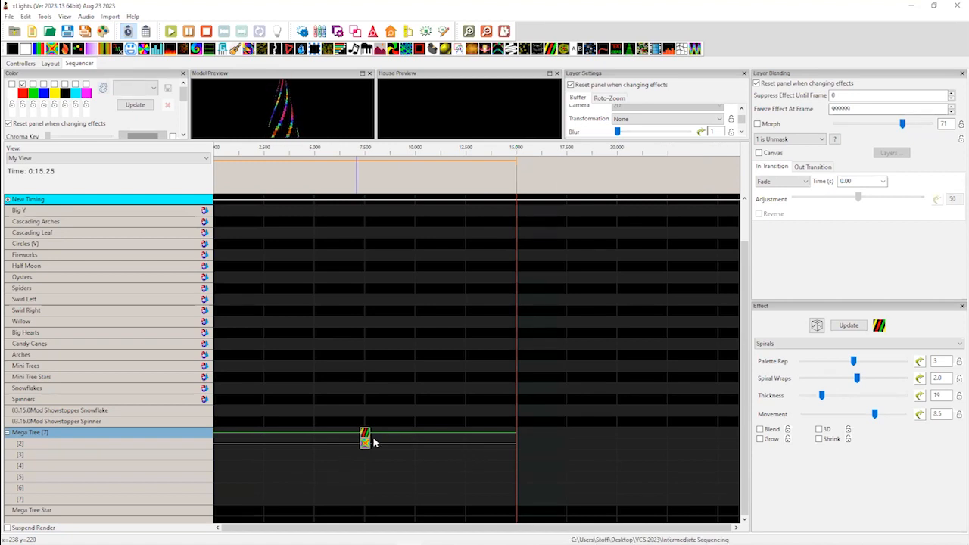
Set the first-layer Spirals effect's blending mode to 2 is Unmask and realign the second-layer Butterfly effect with the Spirals effect's timing
click(795, 141)
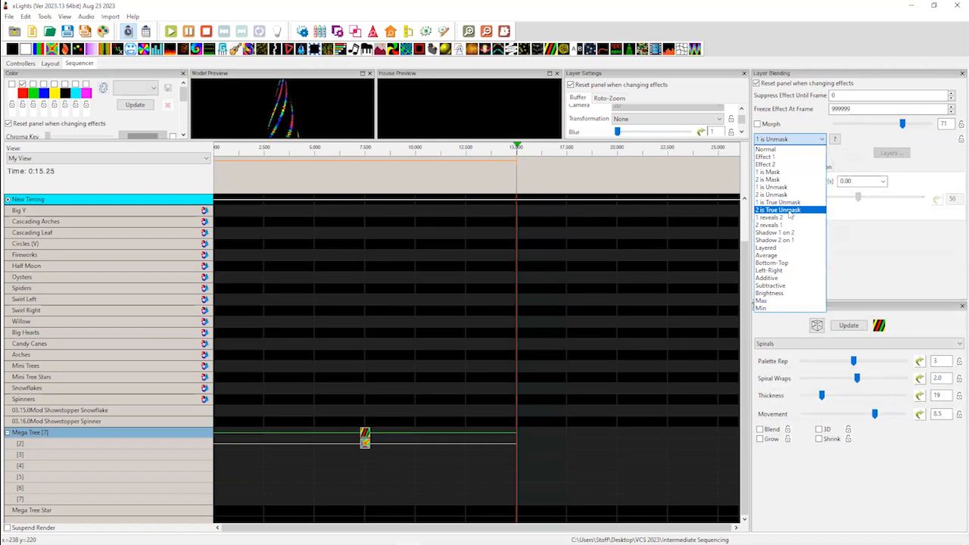
click(730, 230)
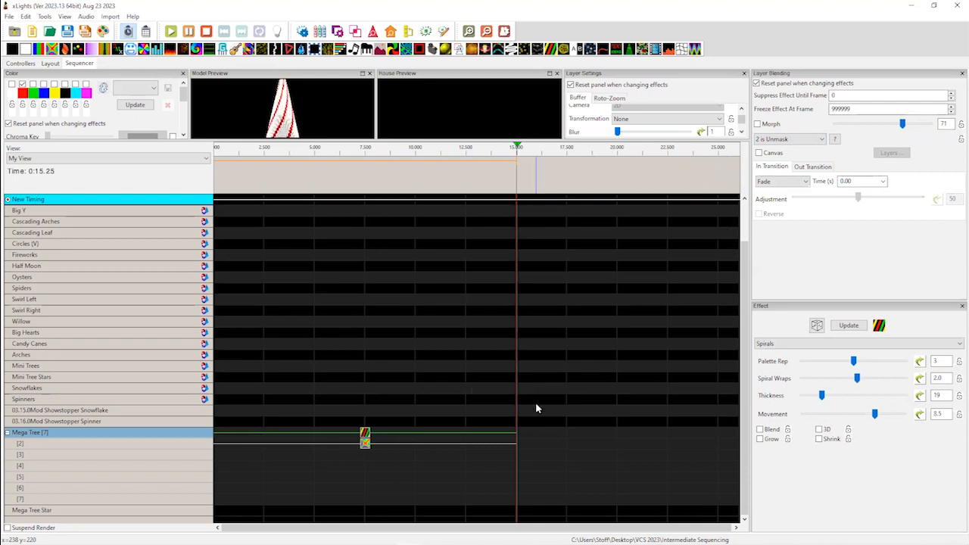
click(366, 447)
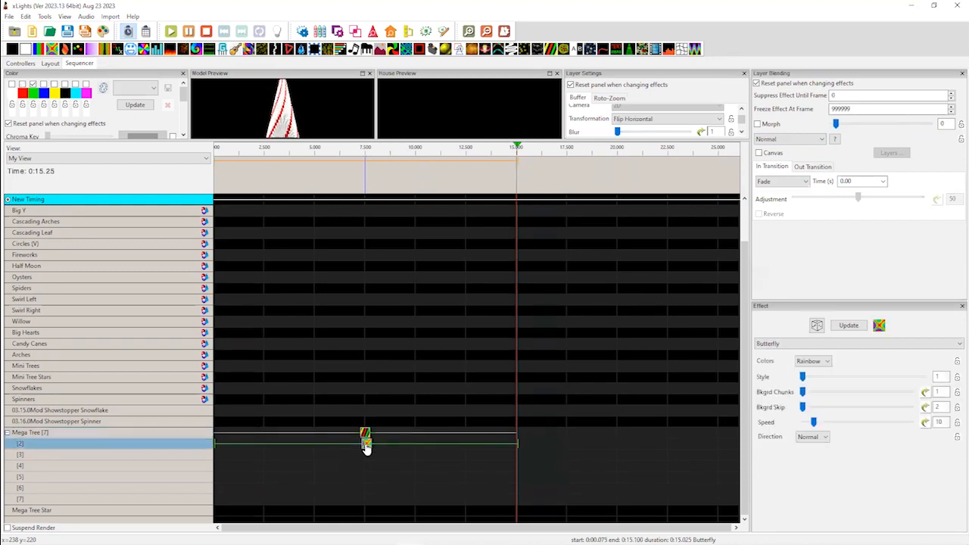
drag(512, 448, 514, 448)
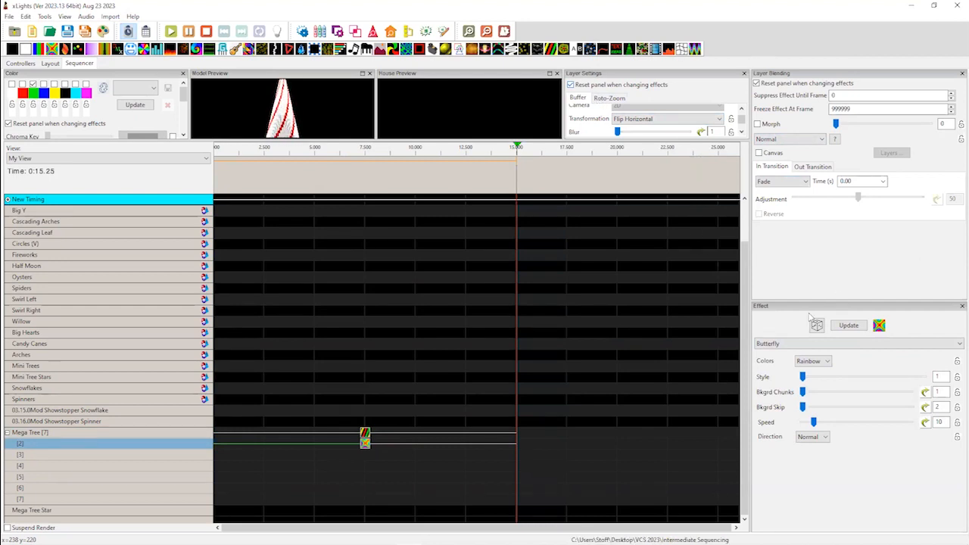
Apply the 2 is True Unmask blending mode to the second-layer Butterfly effect and to the first-layer Spirals effect
click(793, 142)
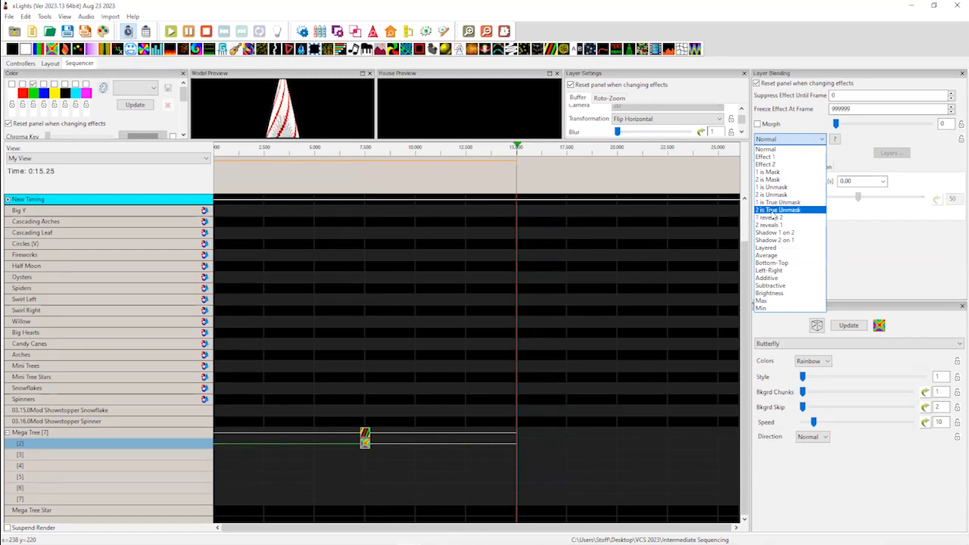
click(772, 210)
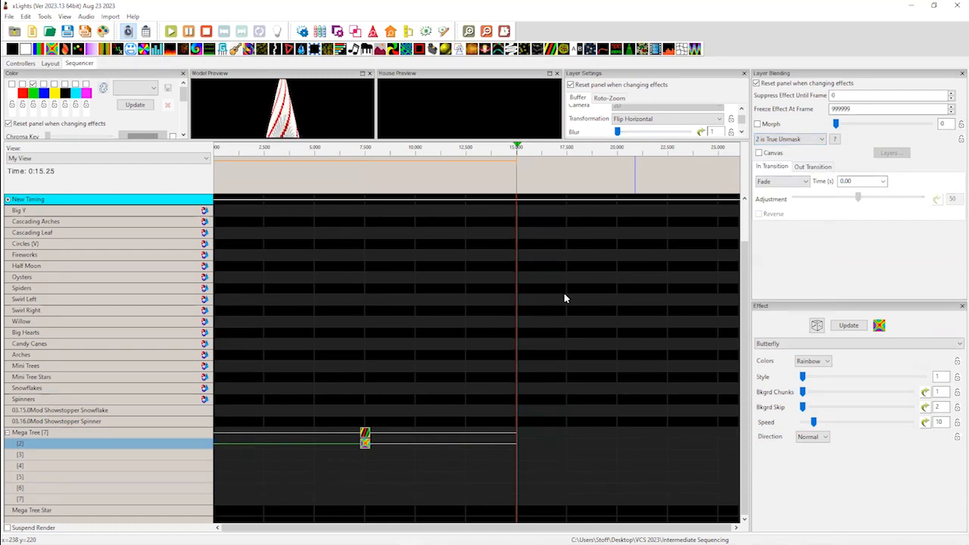
click(364, 434)
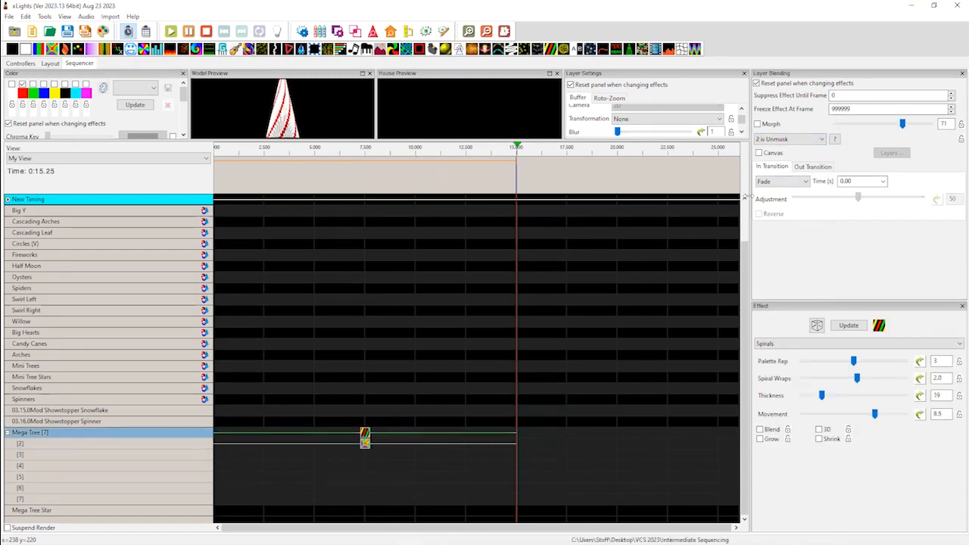
click(805, 144)
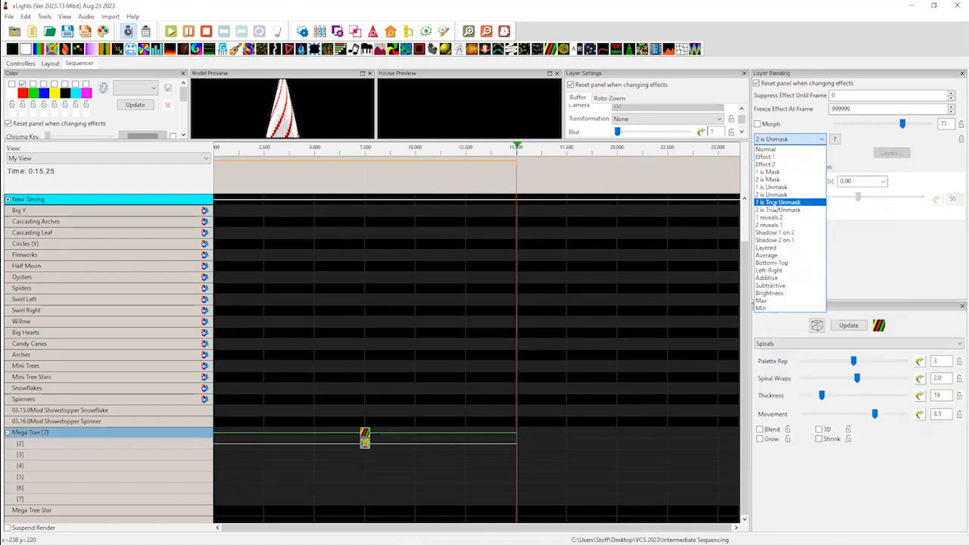
click(772, 208)
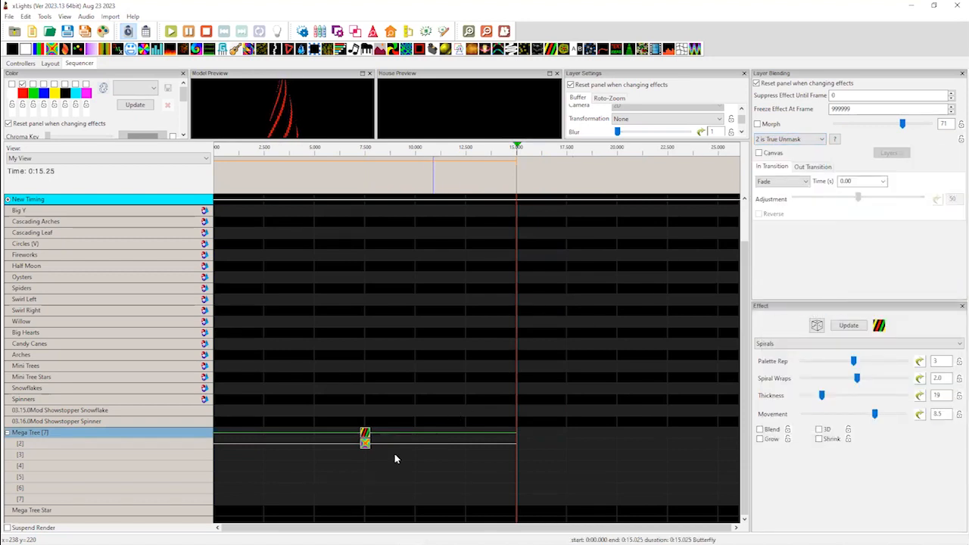
Compare the two Mega Tree layers' effects and change the first-layer Spirals effect's blending mode to 1 is True Unmask
click(365, 445)
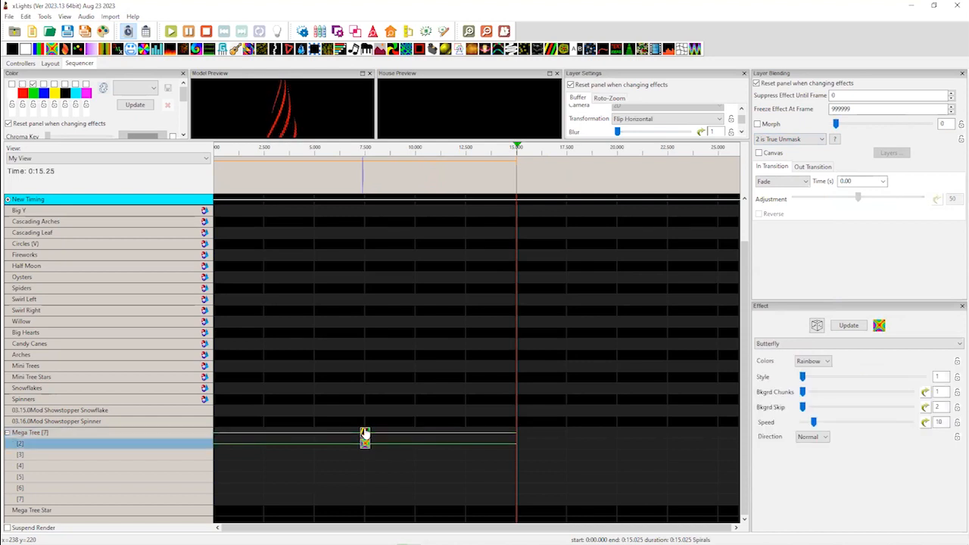
click(365, 434)
click(365, 444)
click(365, 435)
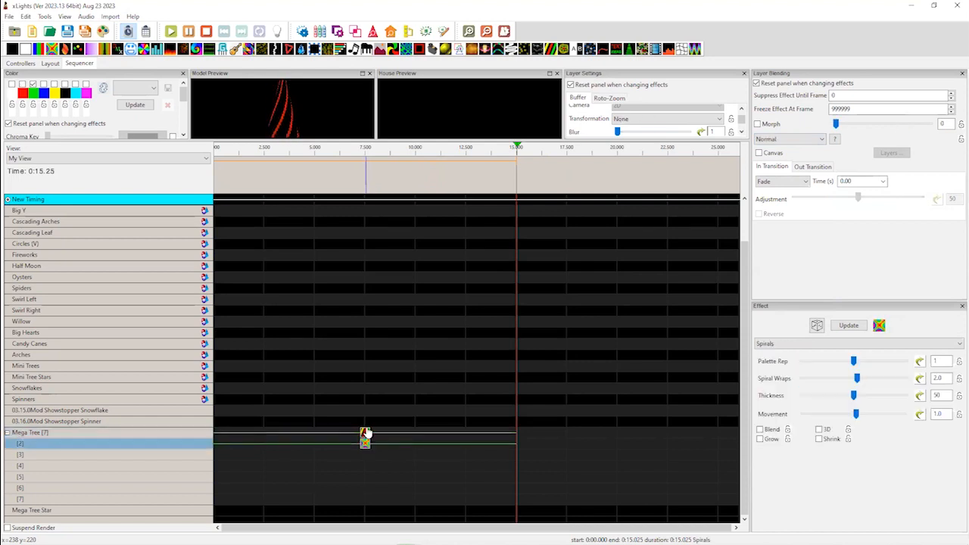
click(803, 141)
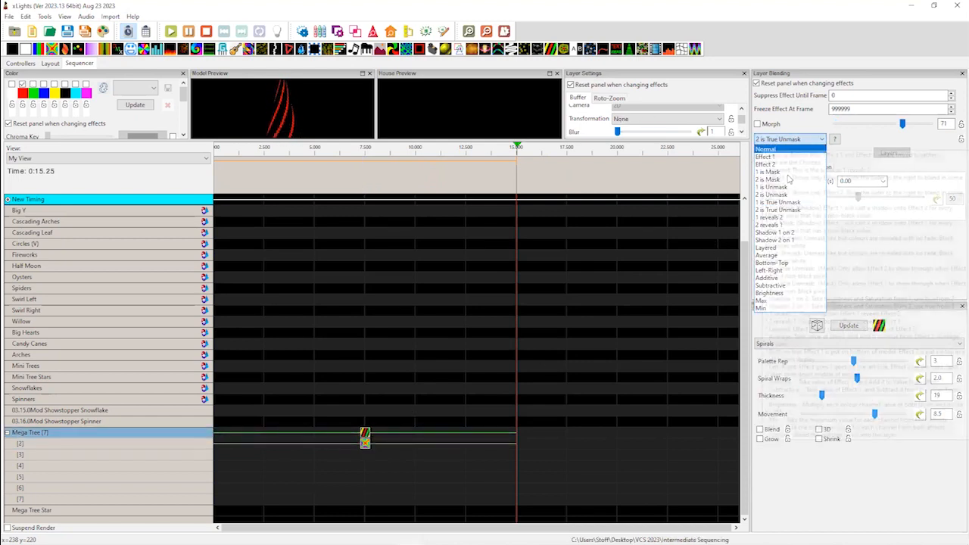
click(785, 206)
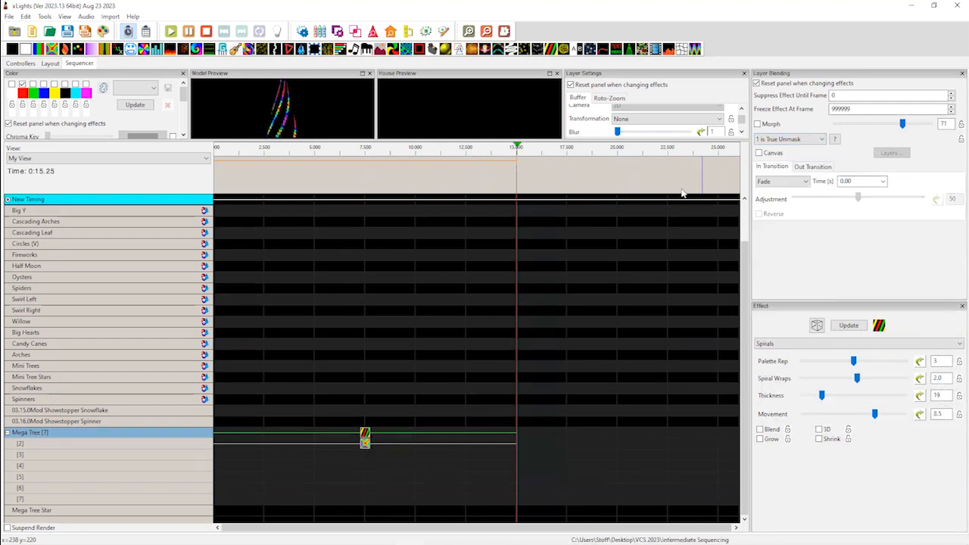
Switch the first-layer Spirals effect's blending mode to 1 reveals 2 and after that to 2 reveals 1
click(822, 140)
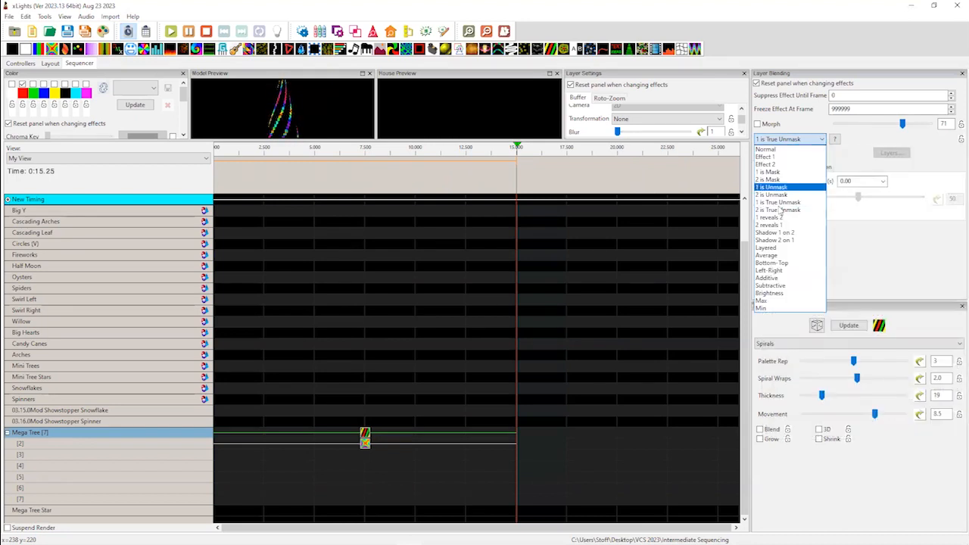
click(776, 218)
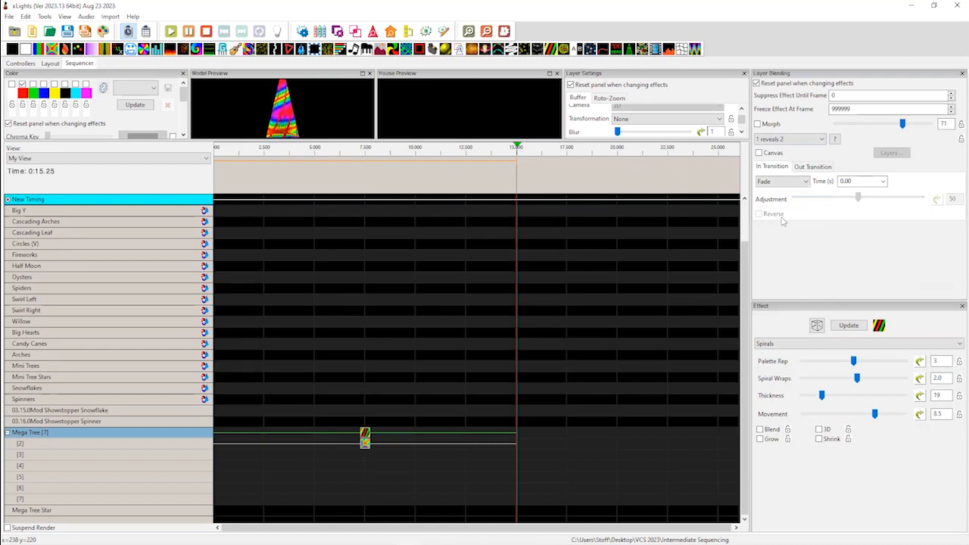
click(807, 141)
click(807, 141)
click(808, 141)
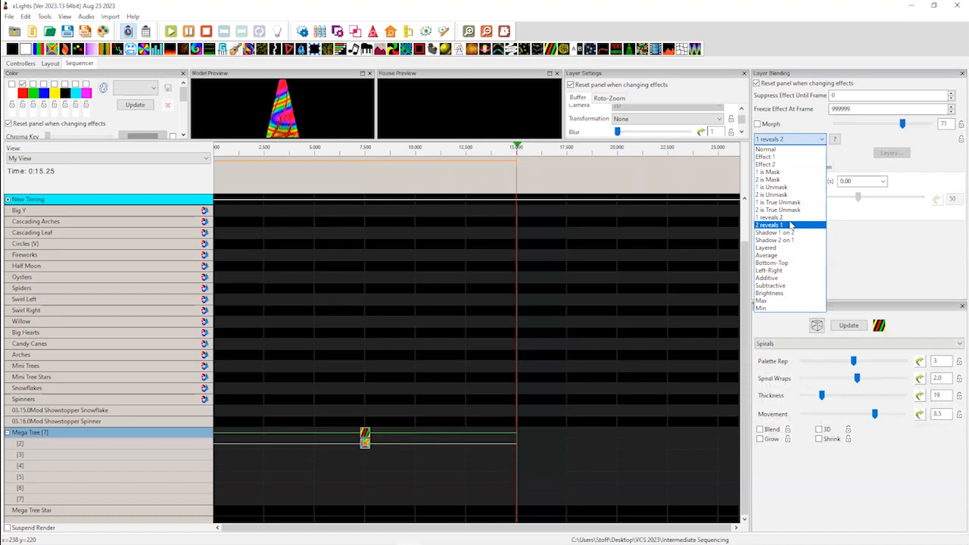
click(790, 225)
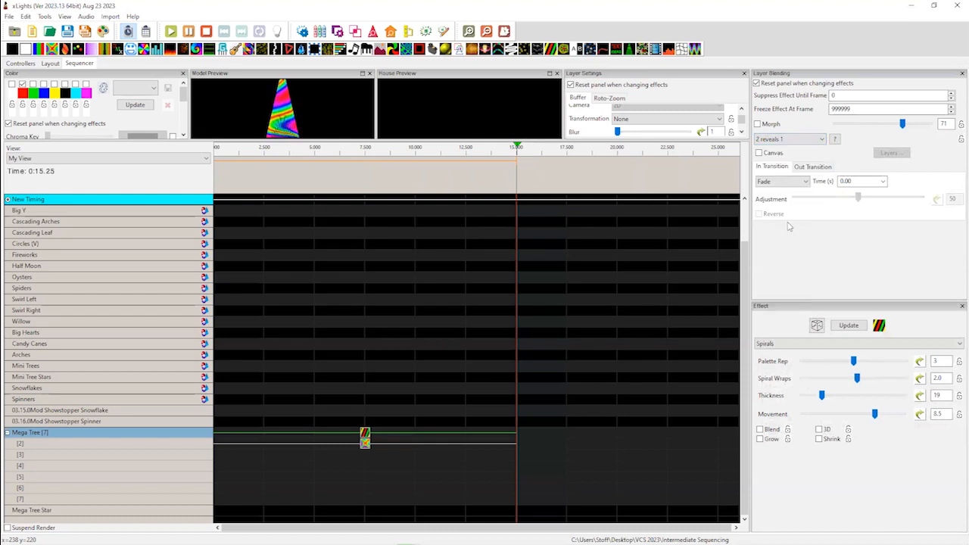
Set the blending mode of the first-layer Spirals effect on Mega Tree to Shadow 1 on 2
click(796, 140)
click(780, 216)
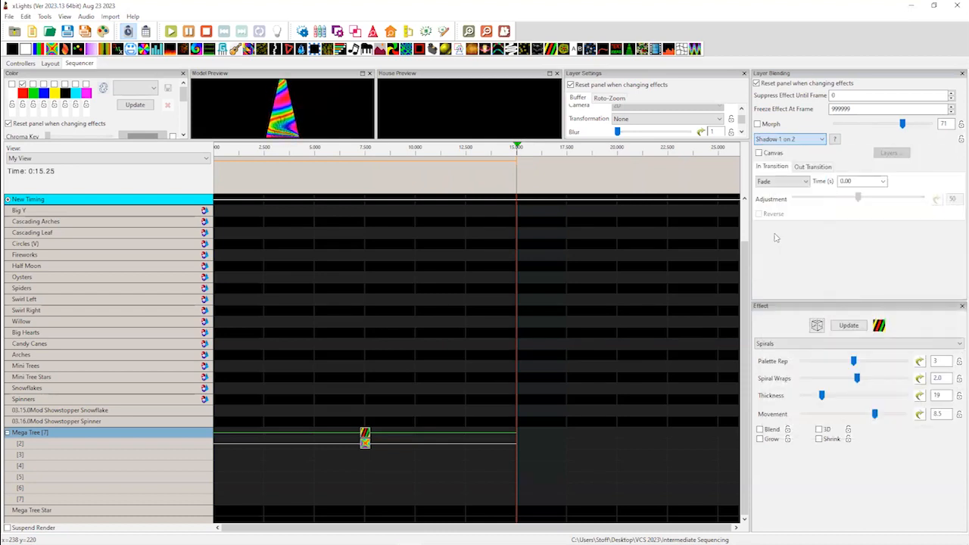
click(365, 435)
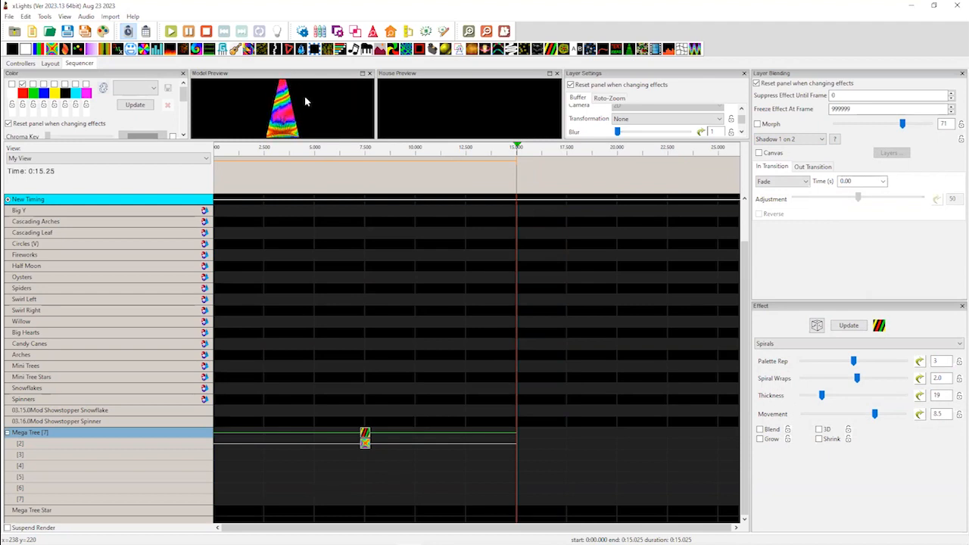
Undock the Model Preview as a floating window over the sequencer grid and enlarge it
drag(326, 74, 646, 127)
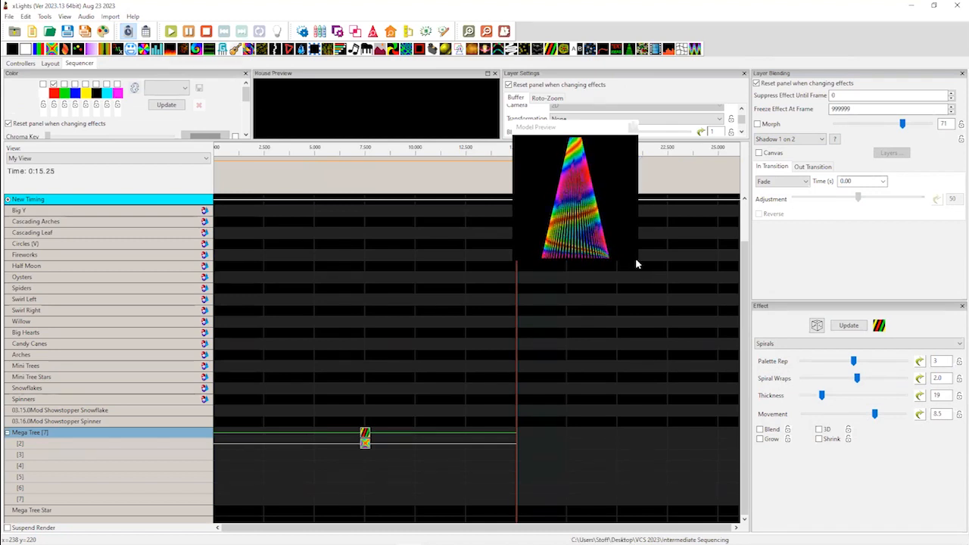
click(639, 259)
drag(638, 259, 678, 321)
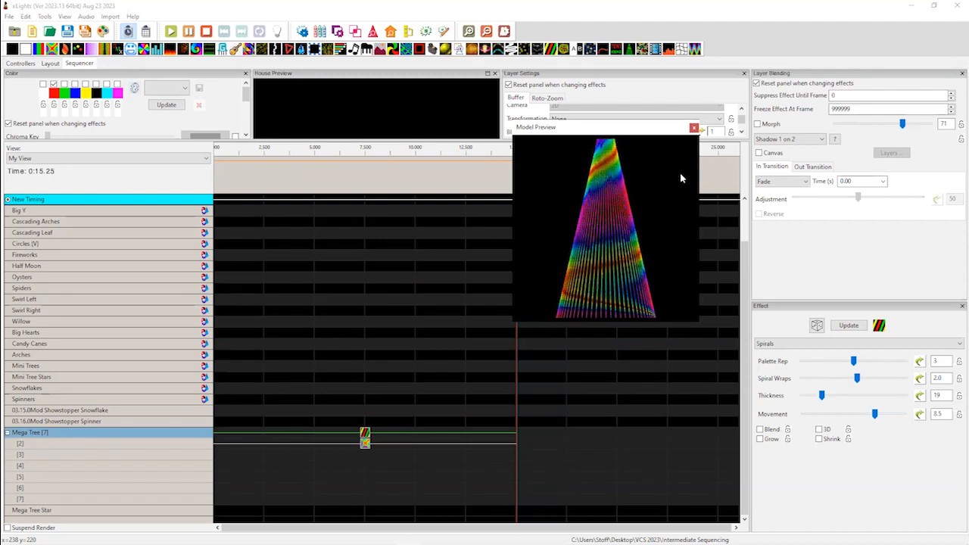
Toggle the white and red palette colors of the first-layer Spirals effect and set its blending mode to Shadow 2 on 1
click(44, 84)
click(54, 84)
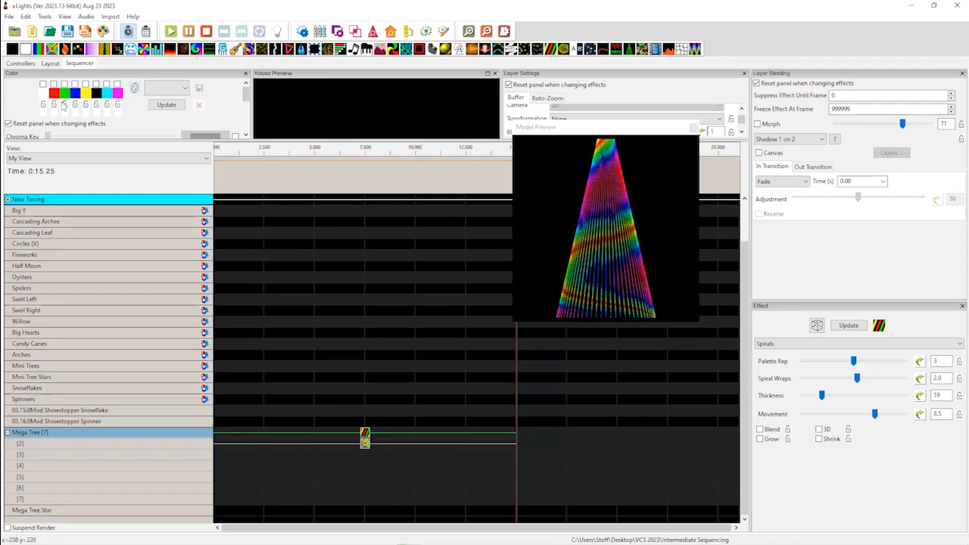
click(785, 140)
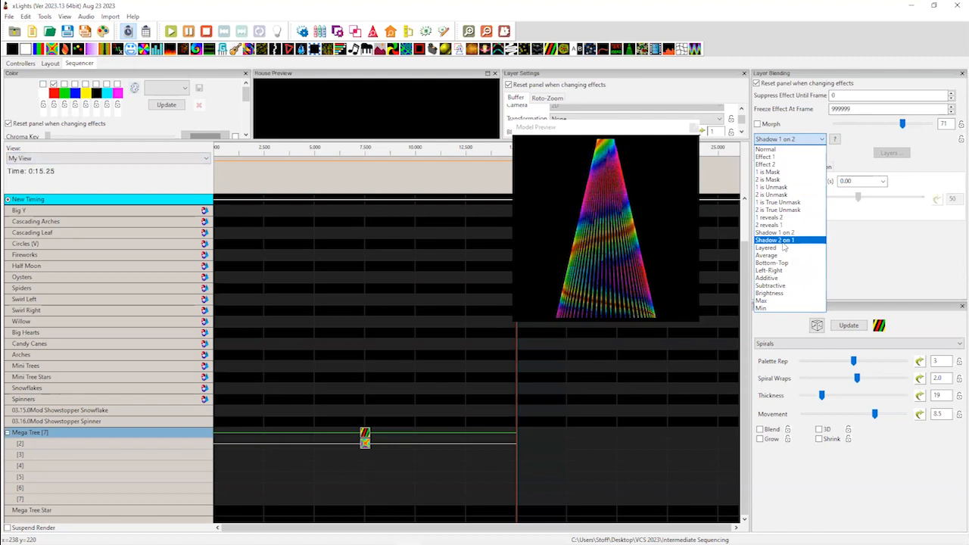
click(783, 242)
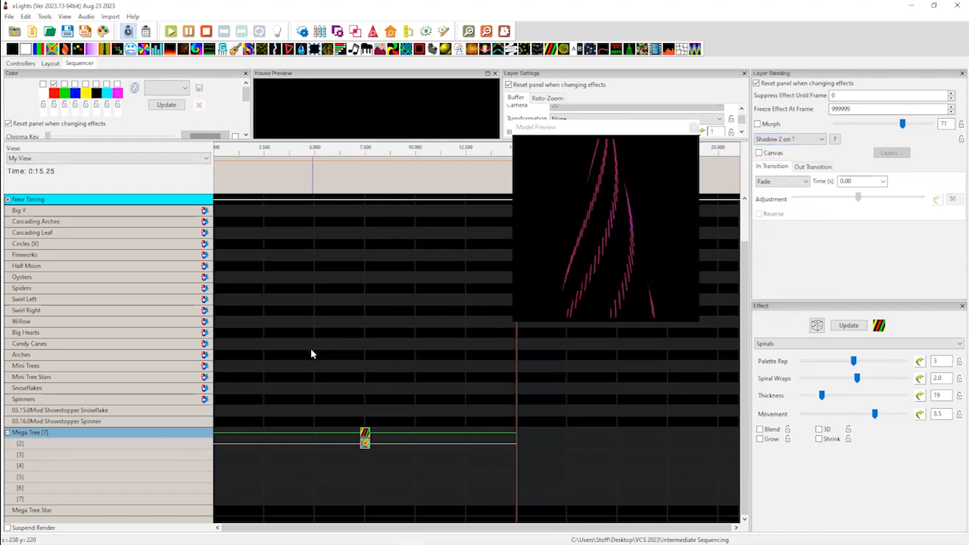
Switch the first-layer Spirals effect's palette selection to white only and back to red only
click(43, 84)
click(53, 84)
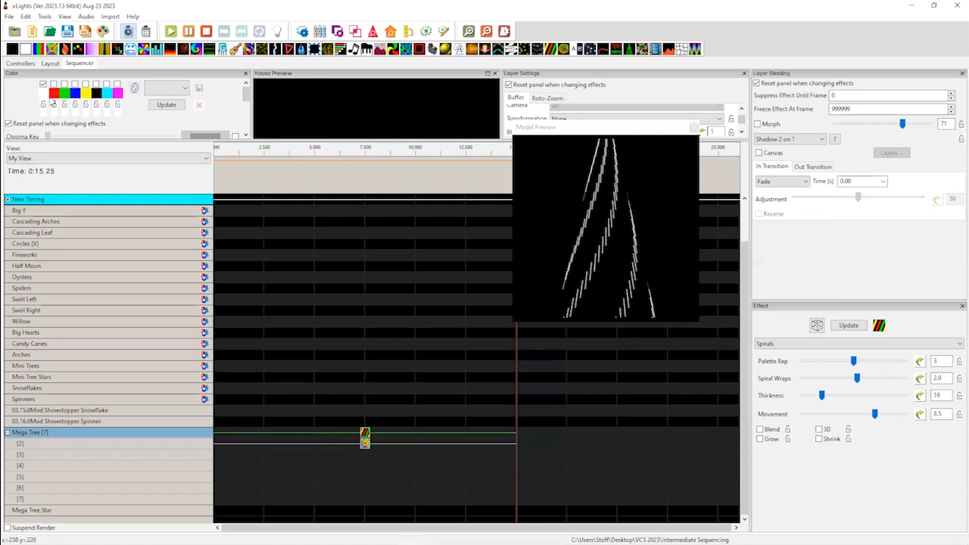
click(43, 84)
click(53, 84)
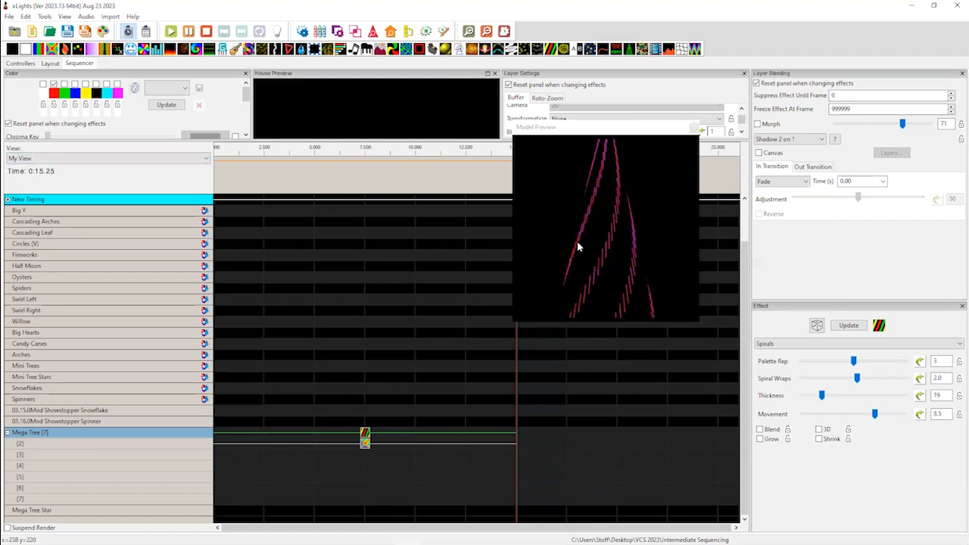
Set the blending mode of the second-layer Butterfly effect on Mega Tree to Normal
click(364, 437)
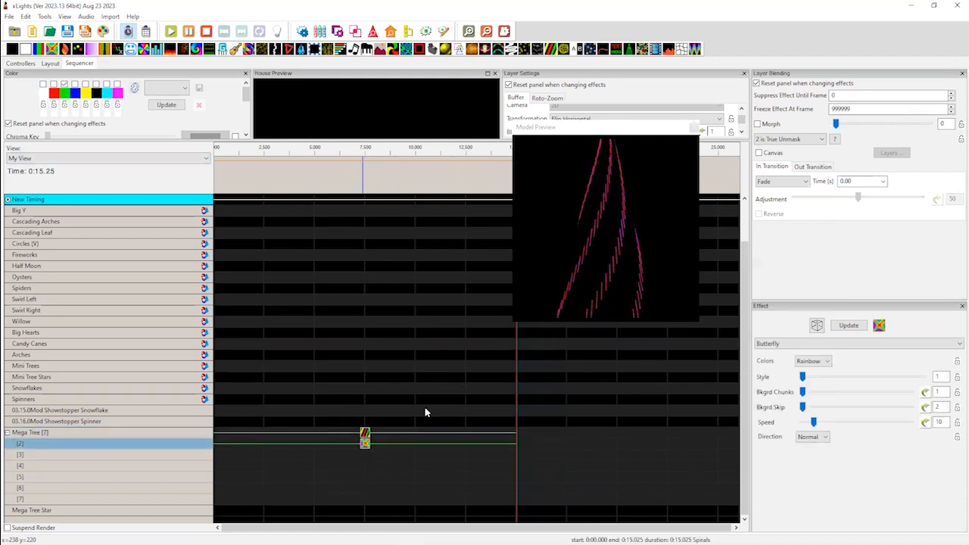
click(780, 141)
click(772, 149)
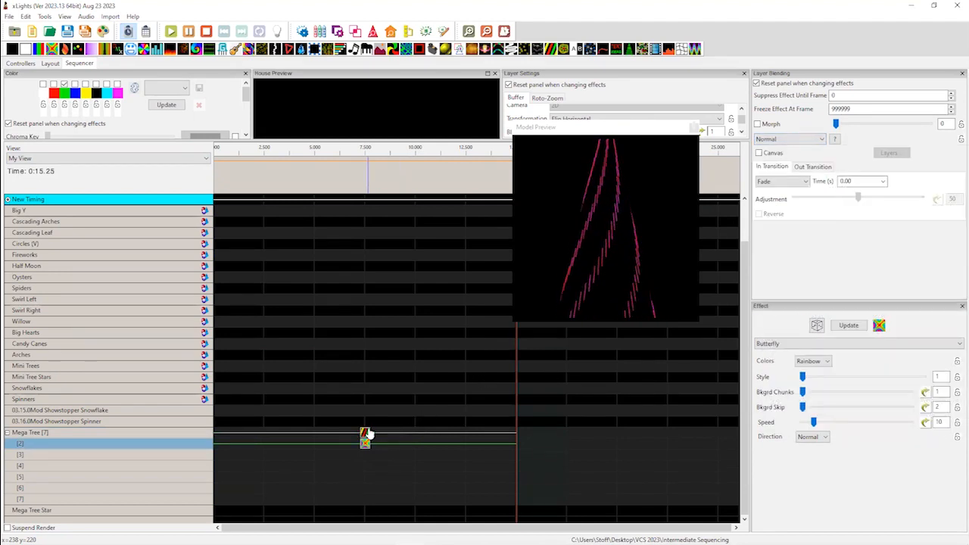
Set the first-layer Spirals effect's blending mode to Average and make blue its only active palette color
click(365, 434)
click(778, 141)
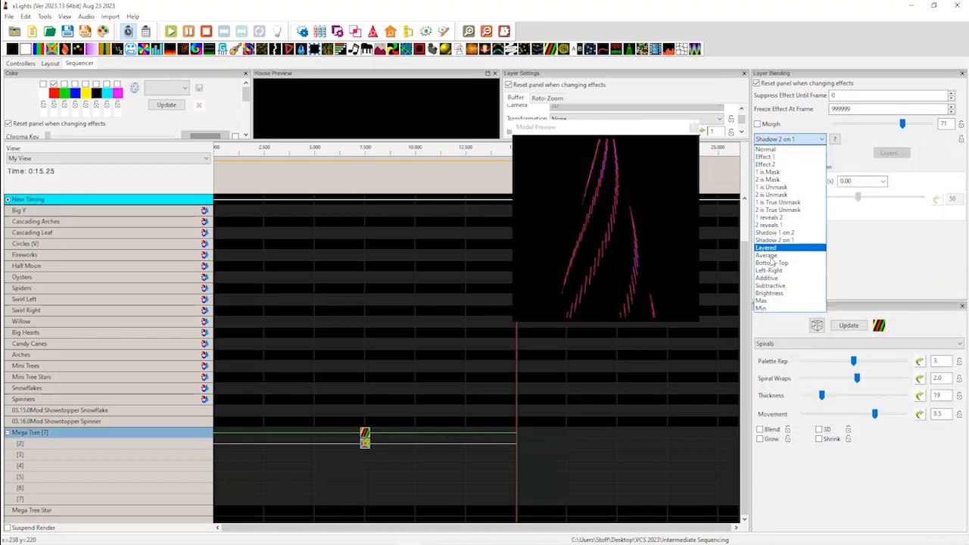
click(767, 256)
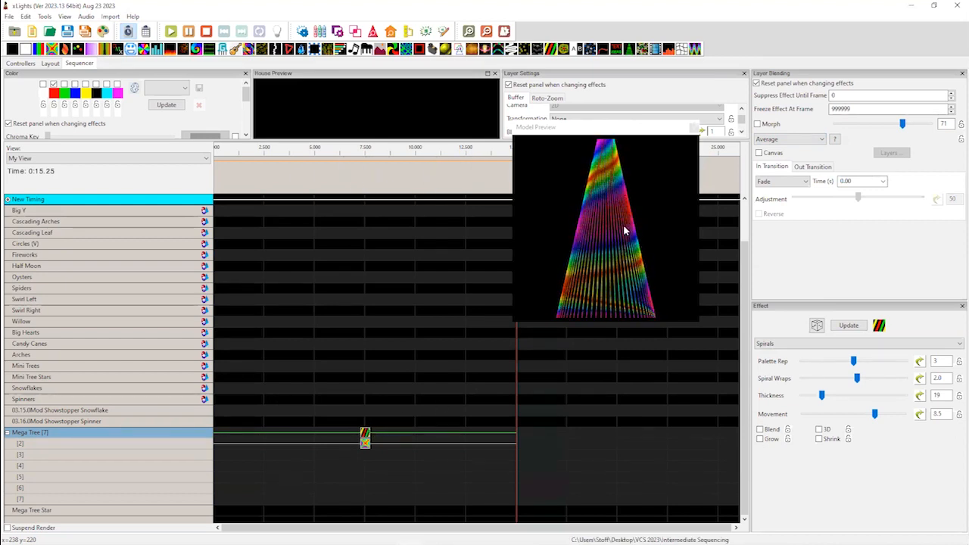
click(54, 85)
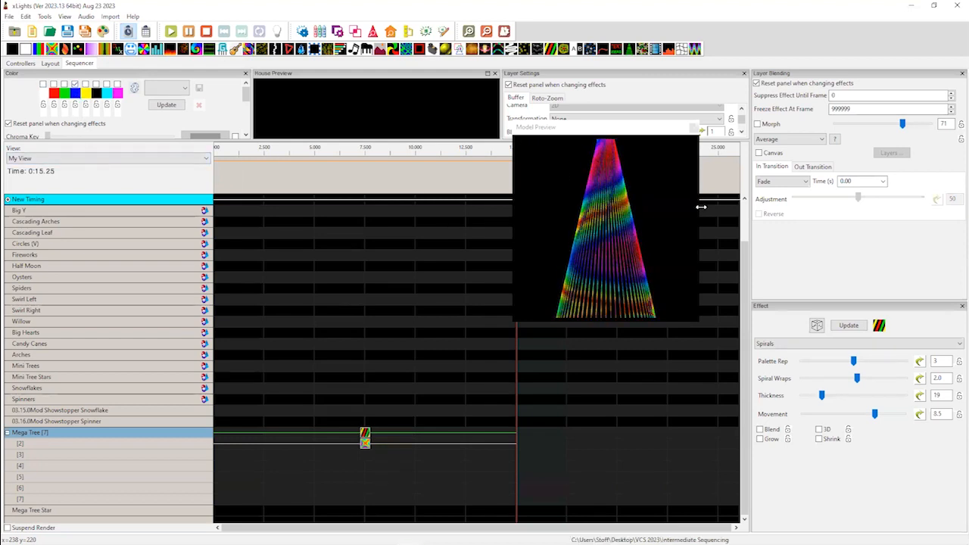
Try the Bottom-Top blending mode and after that Left-Right on the first-layer Spirals effect
click(790, 140)
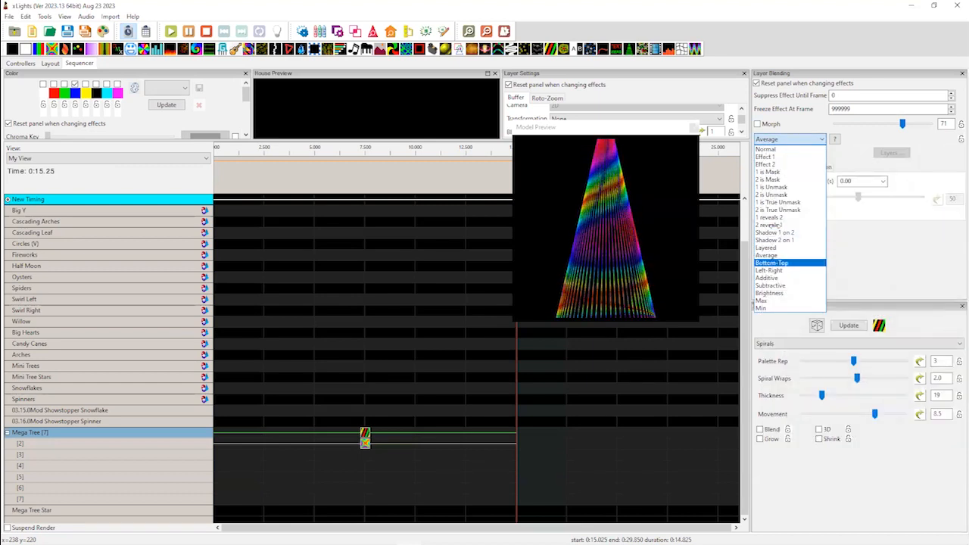
click(788, 139)
click(789, 140)
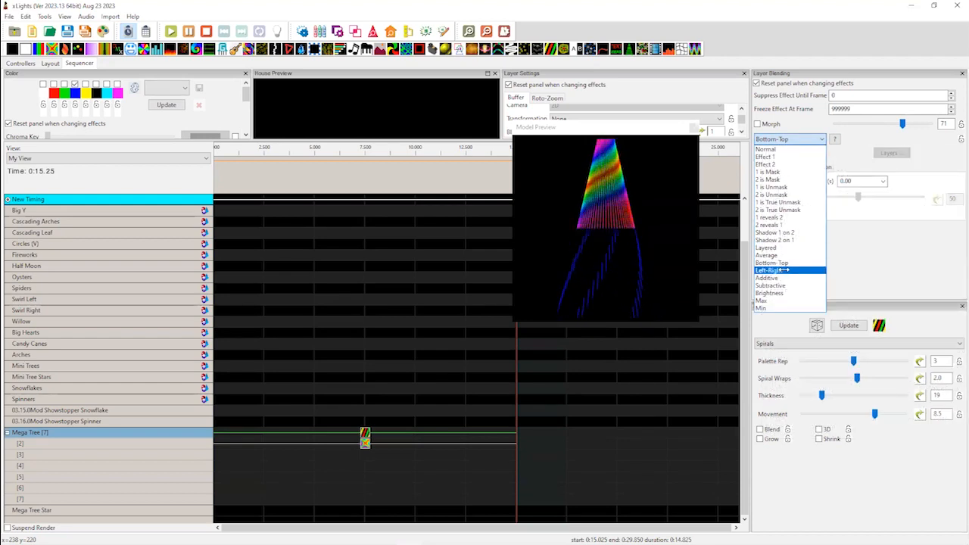
click(786, 271)
Try the Additive blending mode and after that Subtractive on the first-layer Spirals effect
click(792, 139)
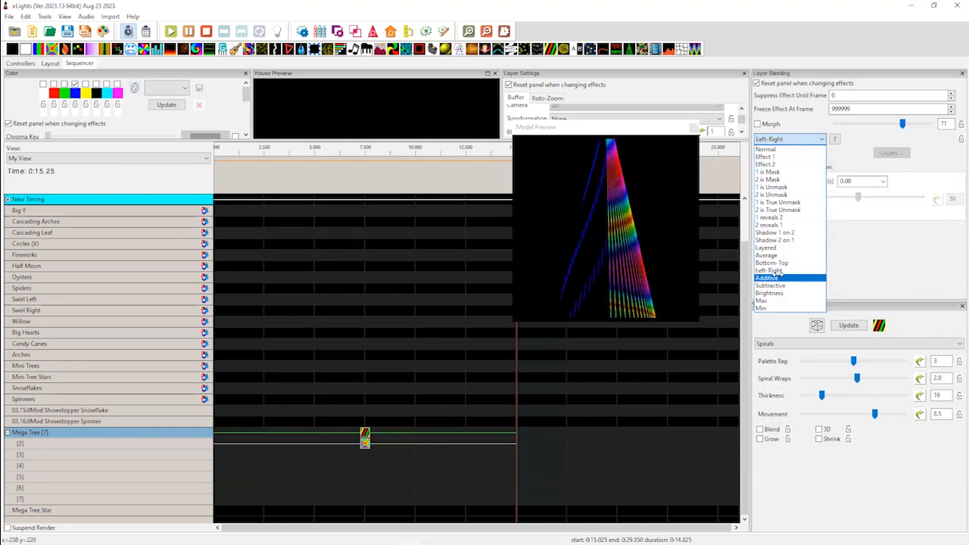
click(779, 277)
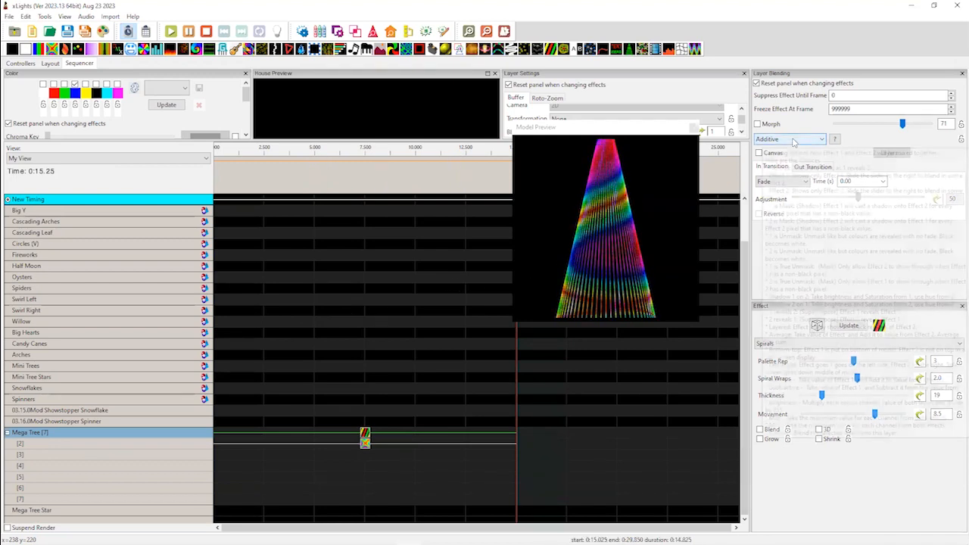
click(792, 139)
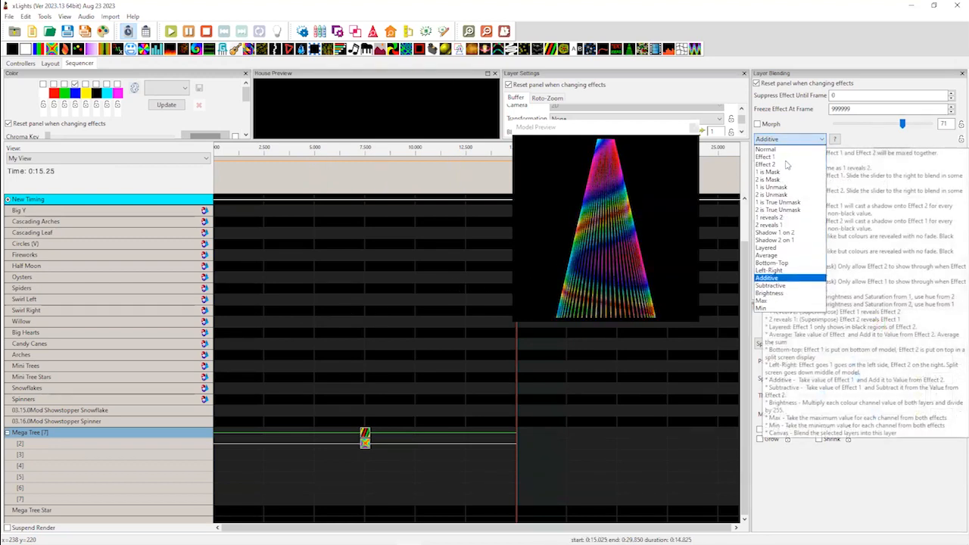
click(774, 286)
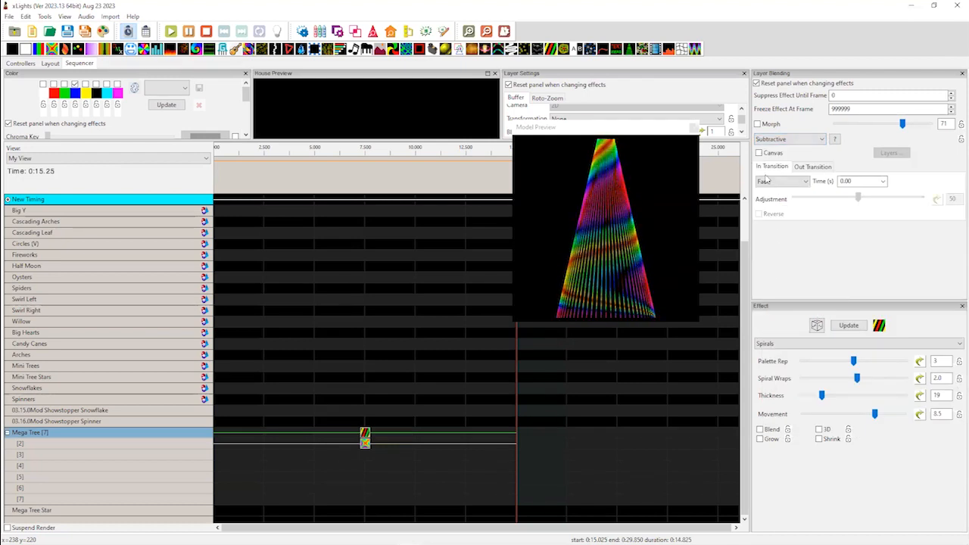
Try the Brightness blending mode and after that Max on the first-layer Spirals effect
click(815, 139)
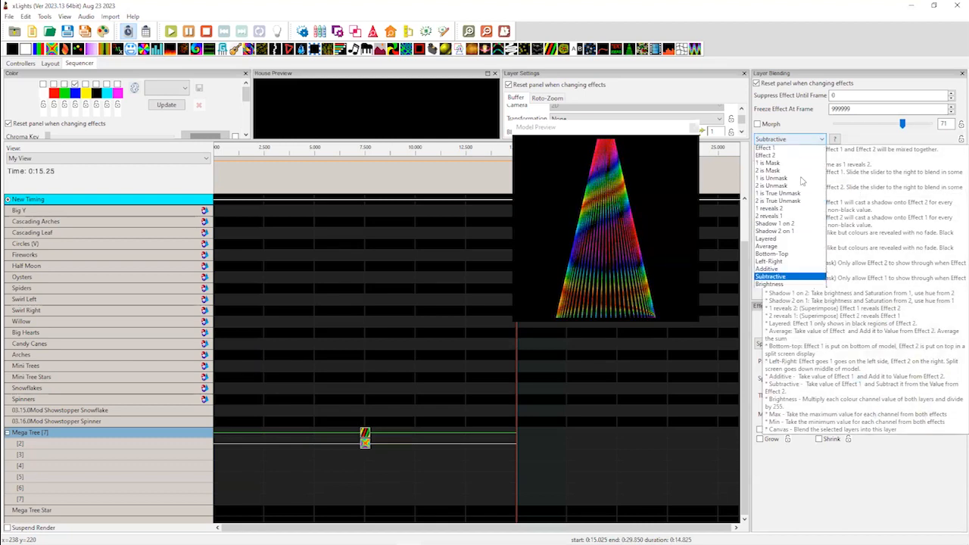
click(781, 293)
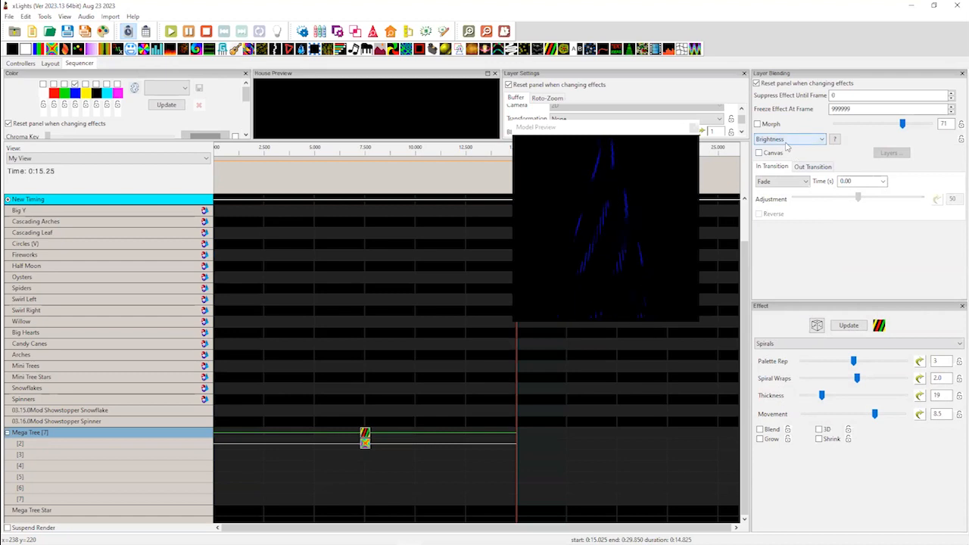
click(789, 140)
click(783, 302)
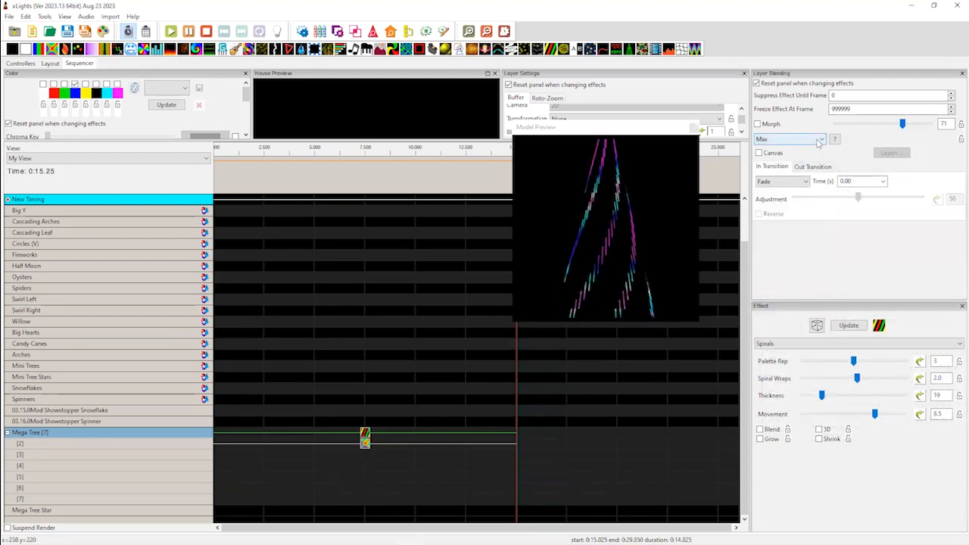
Try the Min blending mode on the first-layer Spirals effect and return it to Normal
mouse_move(816, 141)
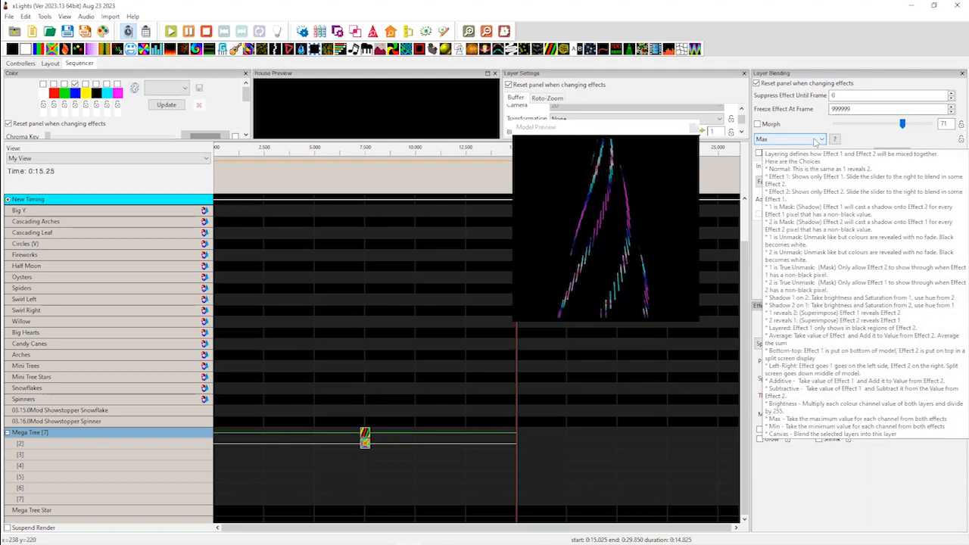
click(816, 141)
click(791, 309)
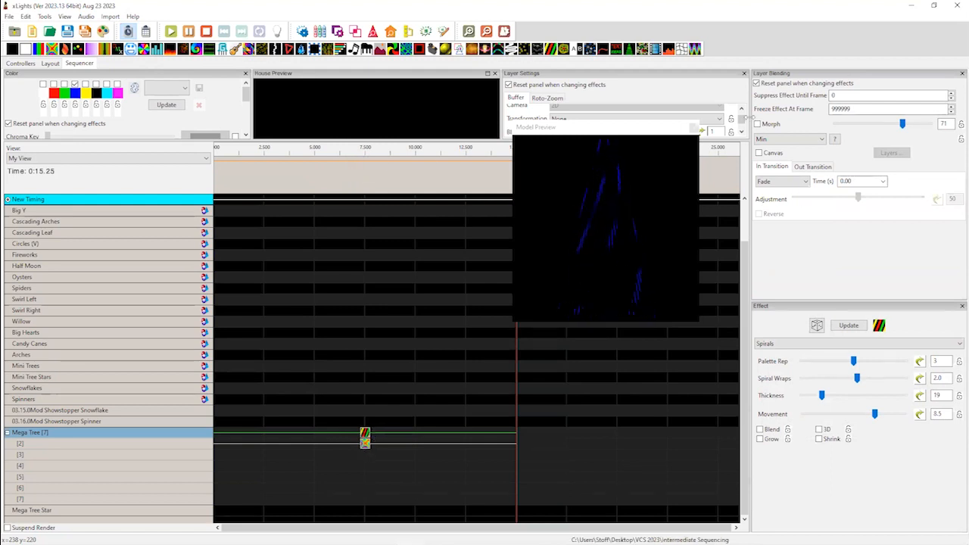
click(801, 139)
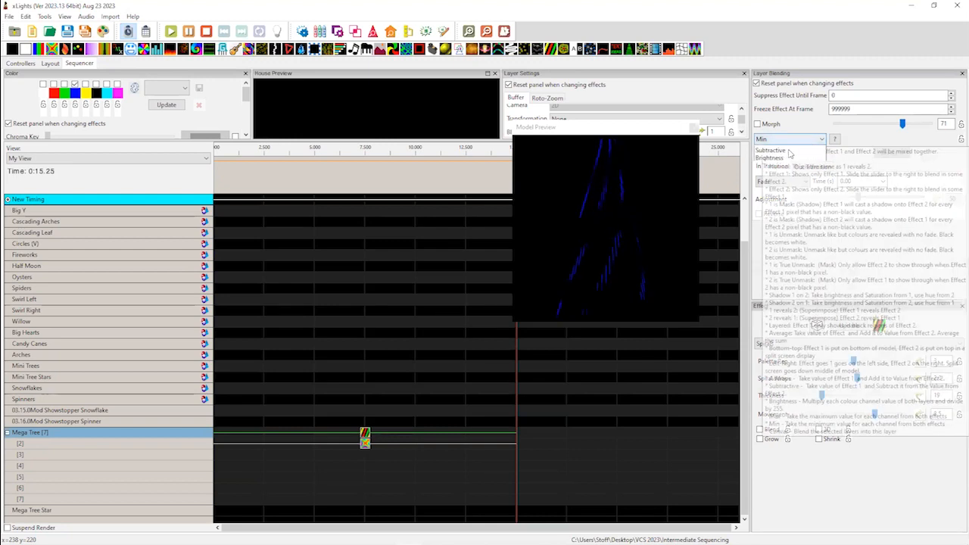
click(785, 149)
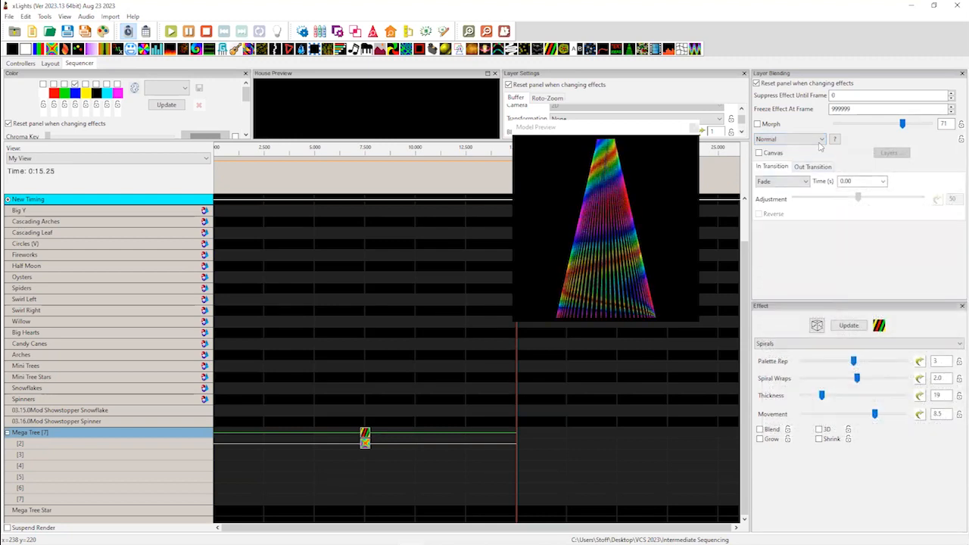
Set the blending mode of the first-layer Spirals effect on Mega Tree to Layered
click(790, 140)
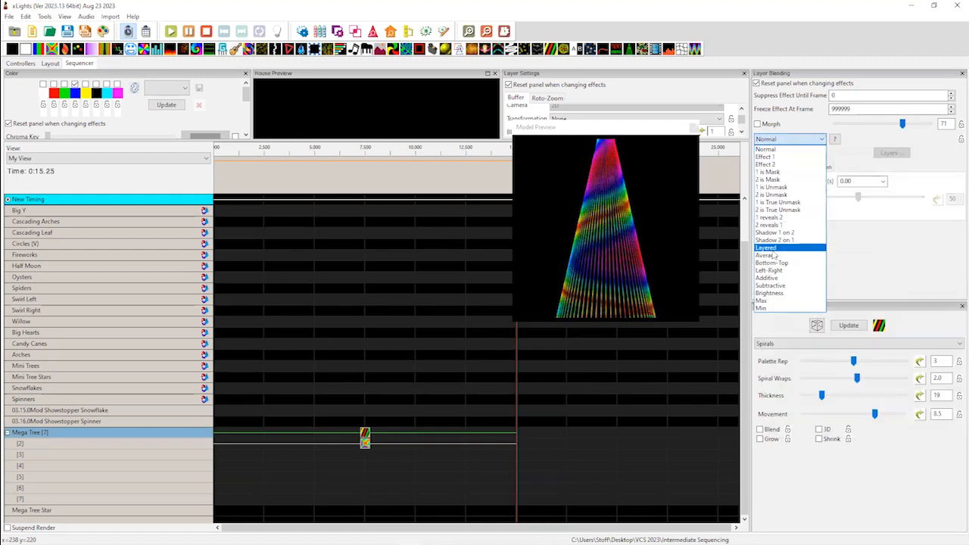
click(787, 253)
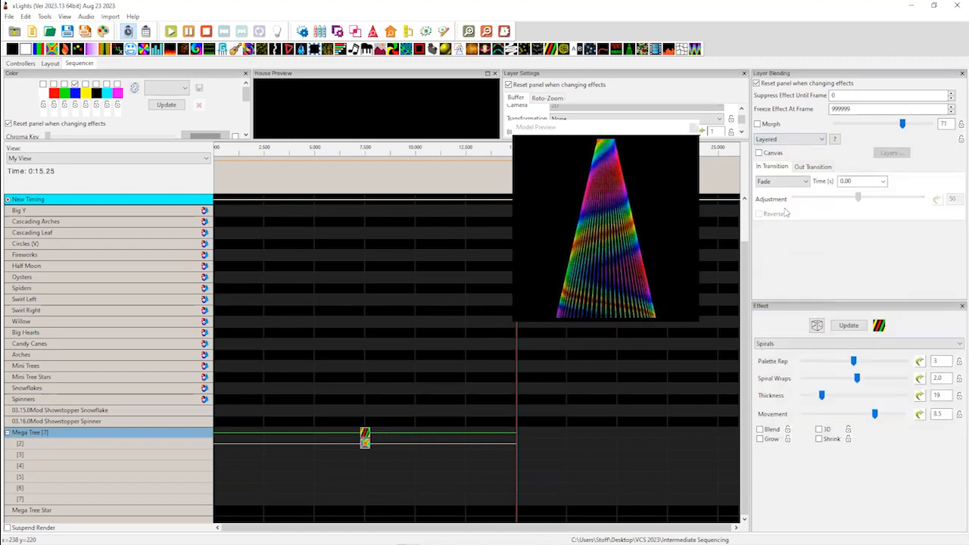
click(822, 140)
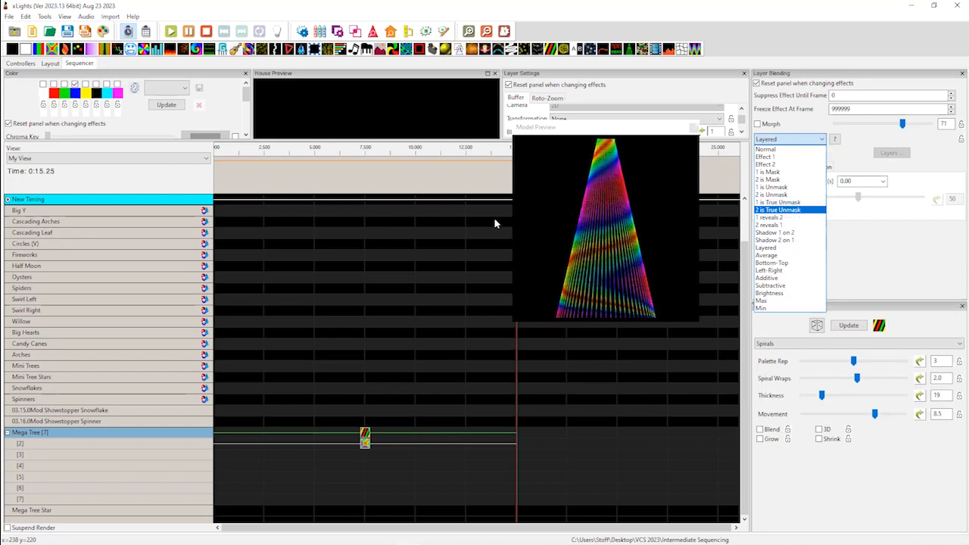
click(444, 181)
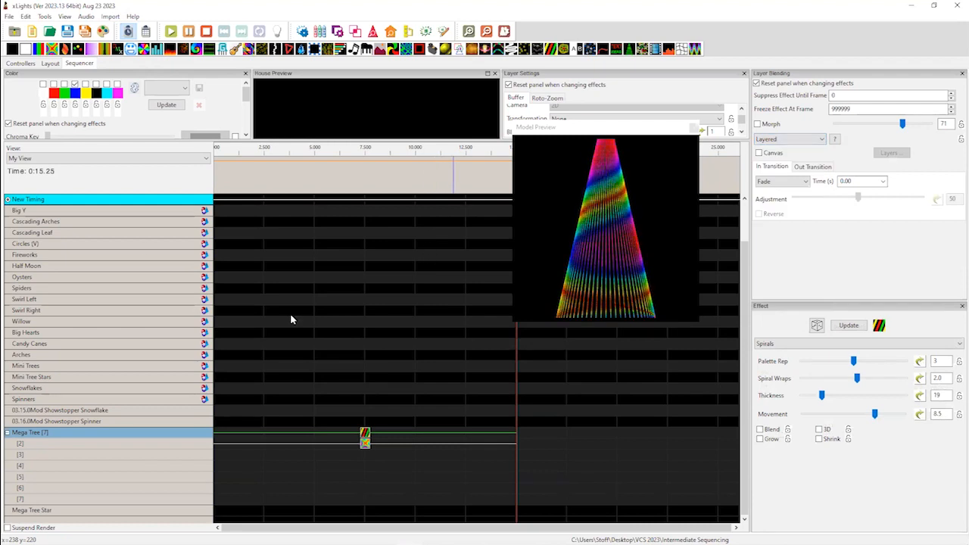
Permanently change the show directory to the xlights Halloween folder
click(10, 16)
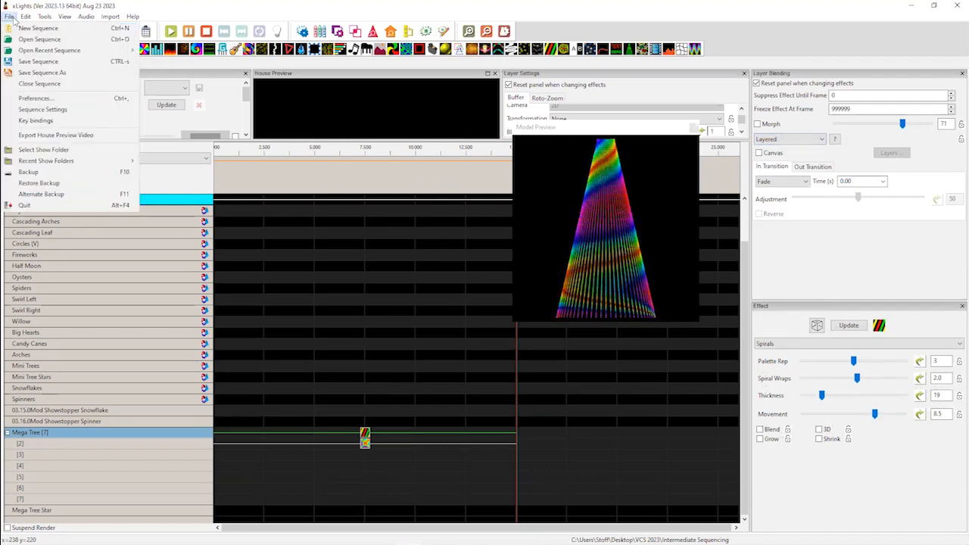
click(175, 78)
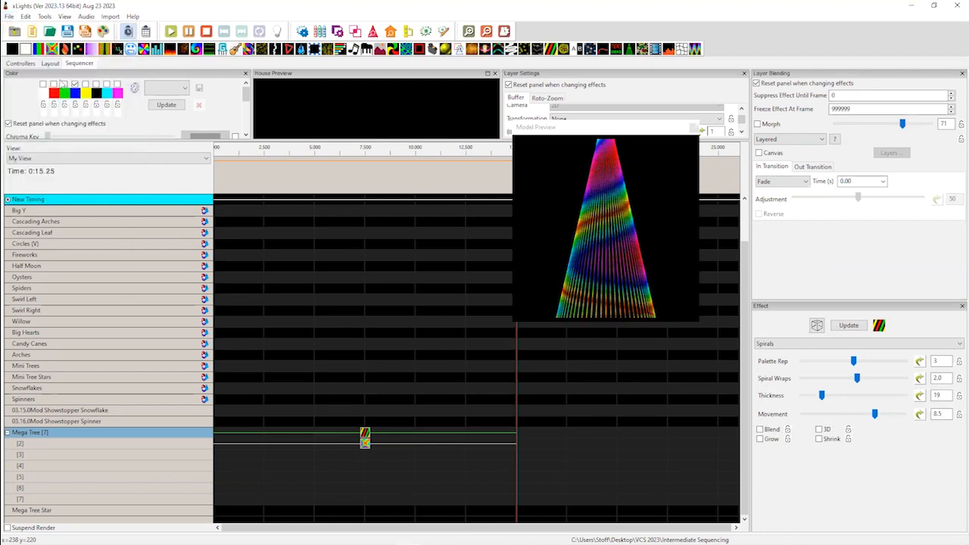
click(21, 64)
click(32, 127)
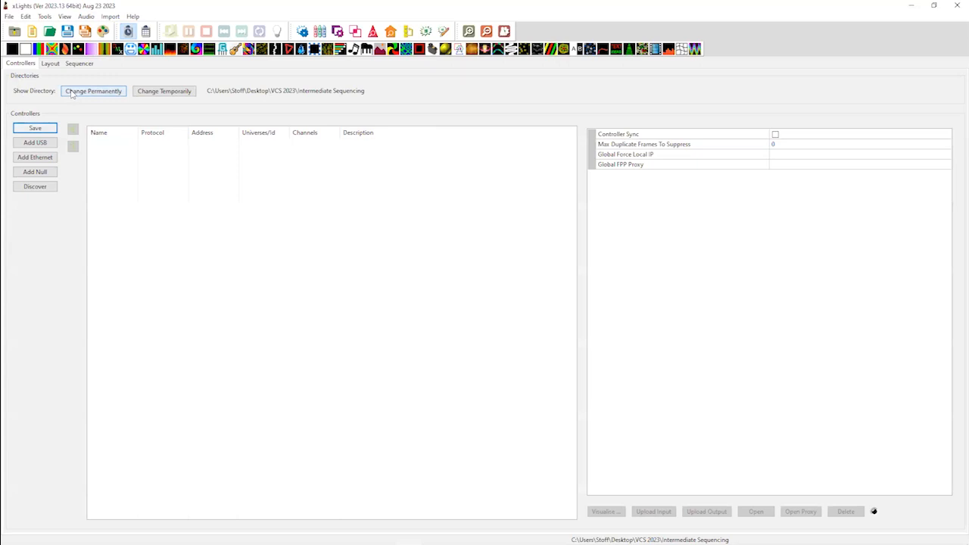
click(72, 92)
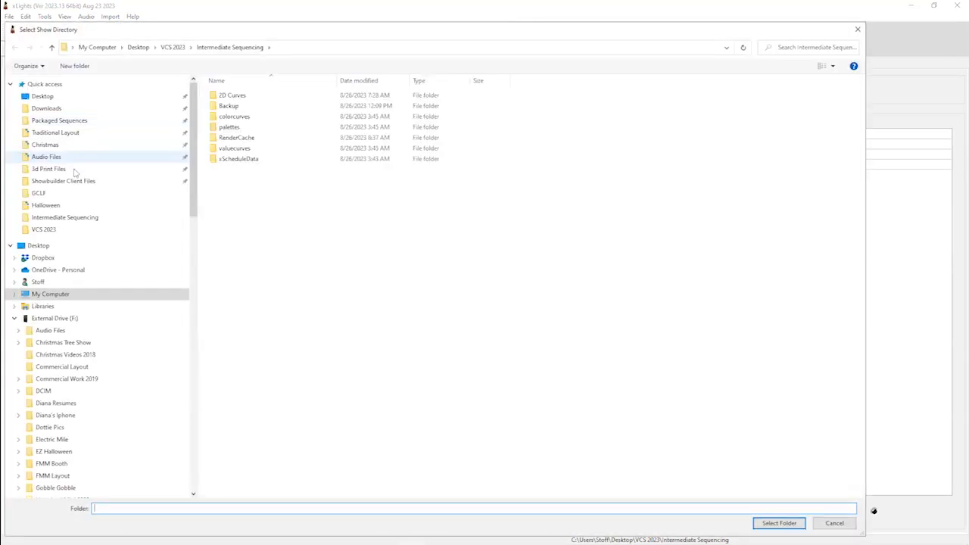
click(63, 206)
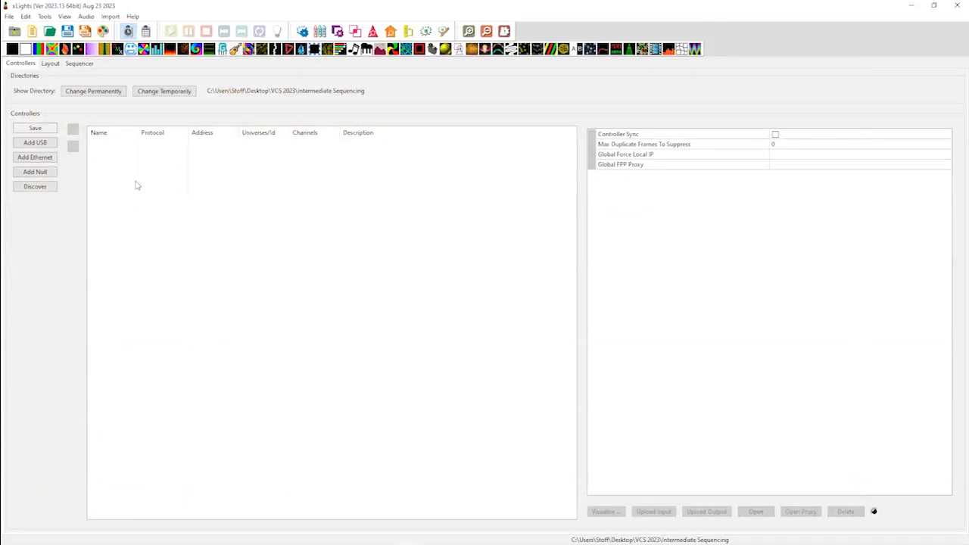
click(491, 300)
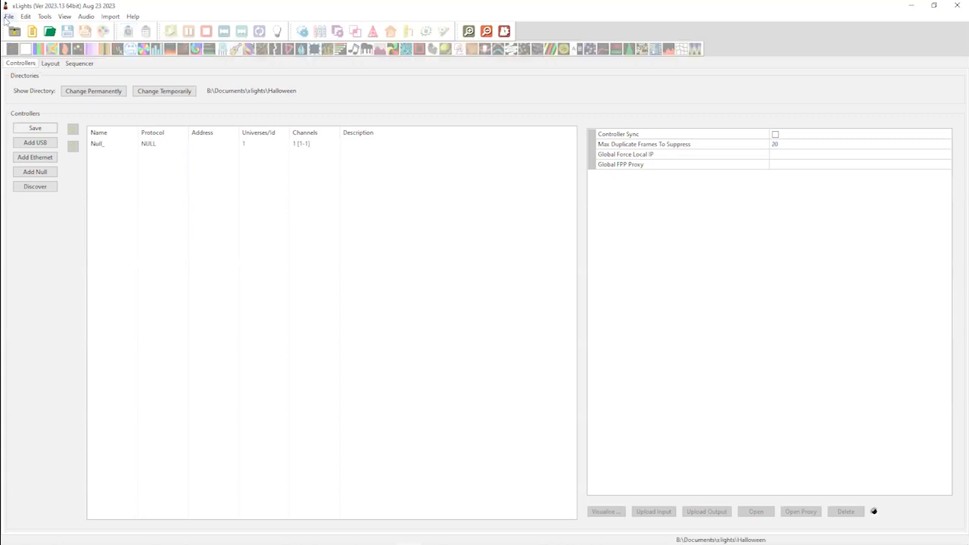
Open the recent sequence "Bullet With Butterfly Wings.xsq" from the Halloween show folder
click(8, 16)
mouse_move(23, 51)
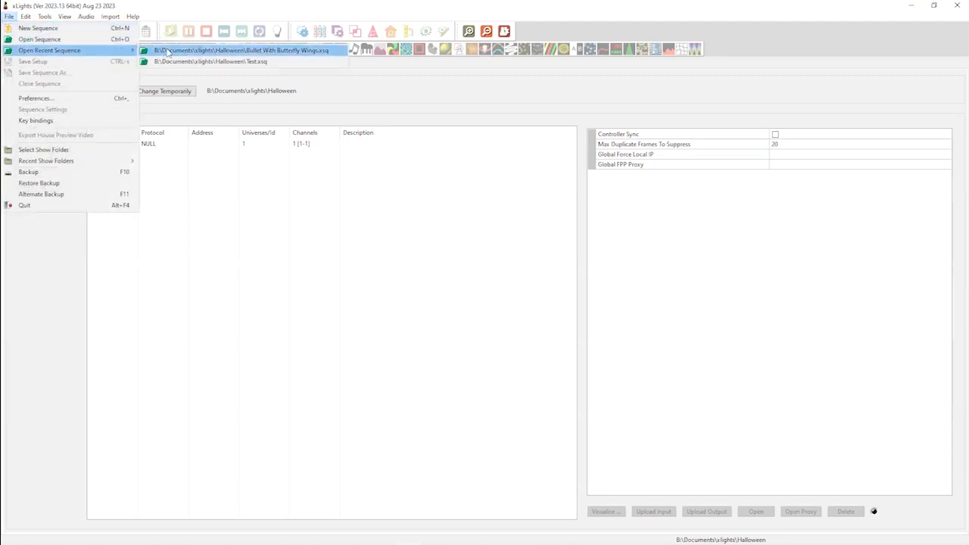
click(159, 164)
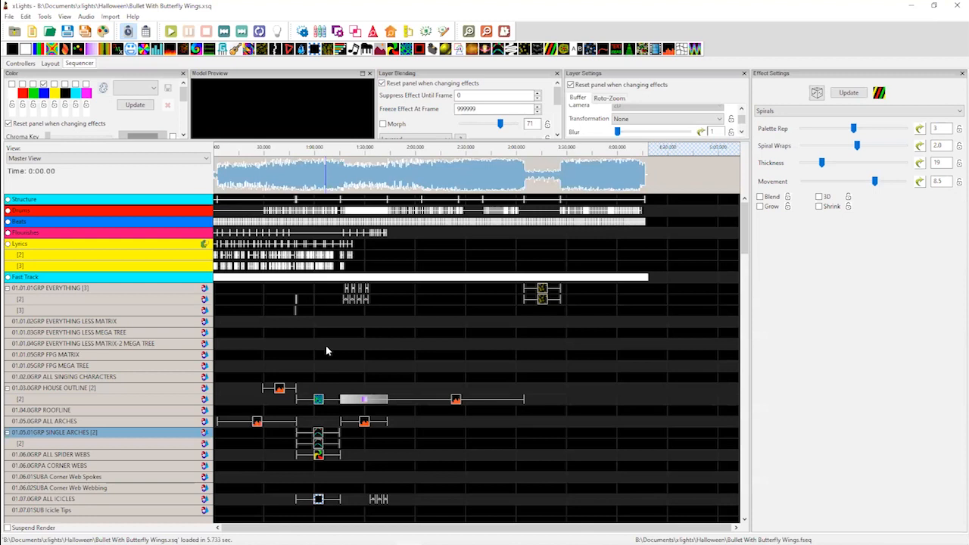
Examine the VU Meter and Video effects on layers 2 and 3 of the 32 x 160 Mega Tree, around 0:50 to 1:17
scroll(342, 302, down, 4)
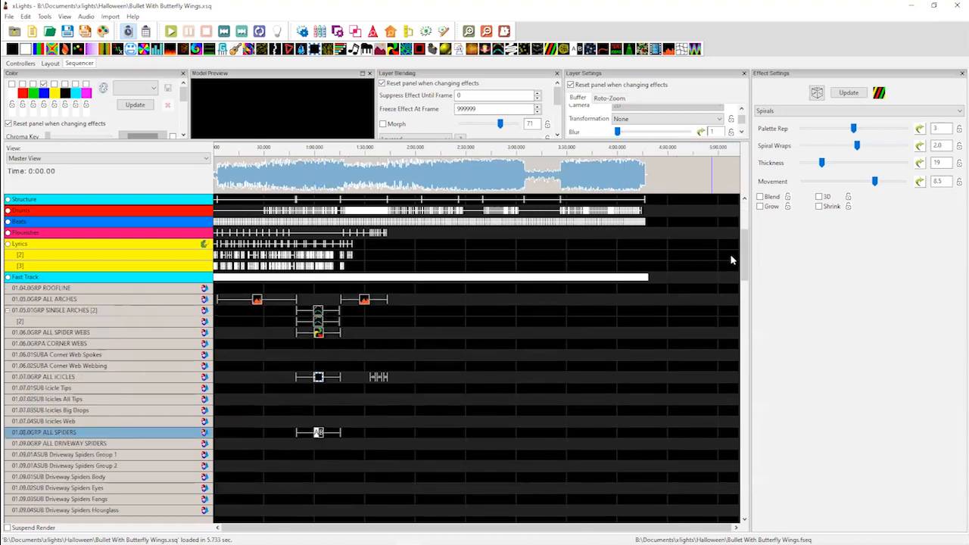
drag(740, 299, 731, 481)
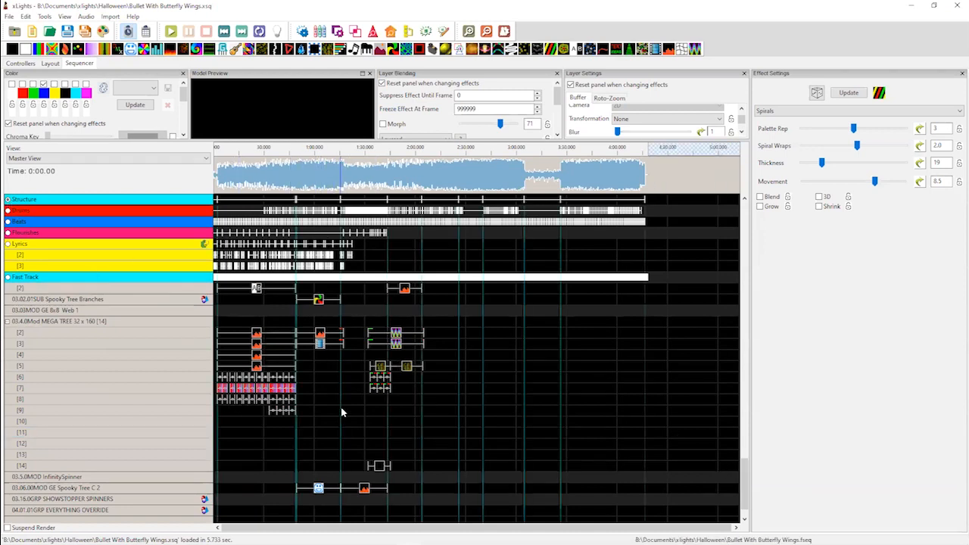
ctrl+scroll(343, 414, up, 3)
ctrl+scroll(353, 413, up, 2)
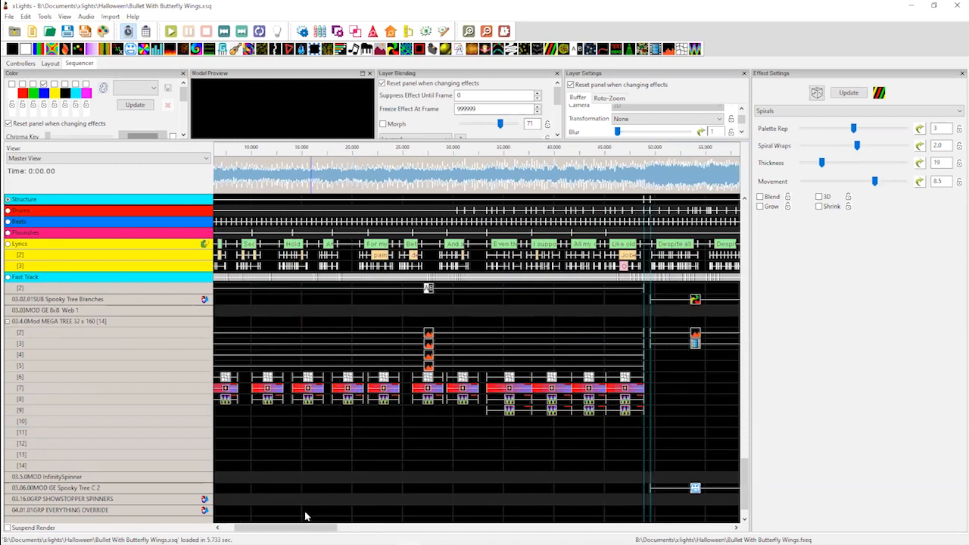
drag(302, 528, 384, 528)
click(369, 334)
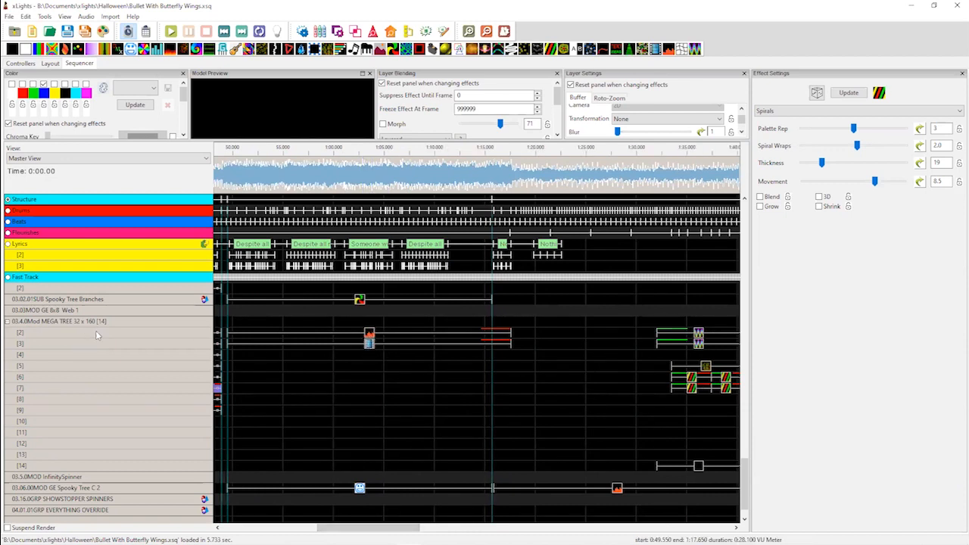
click(368, 334)
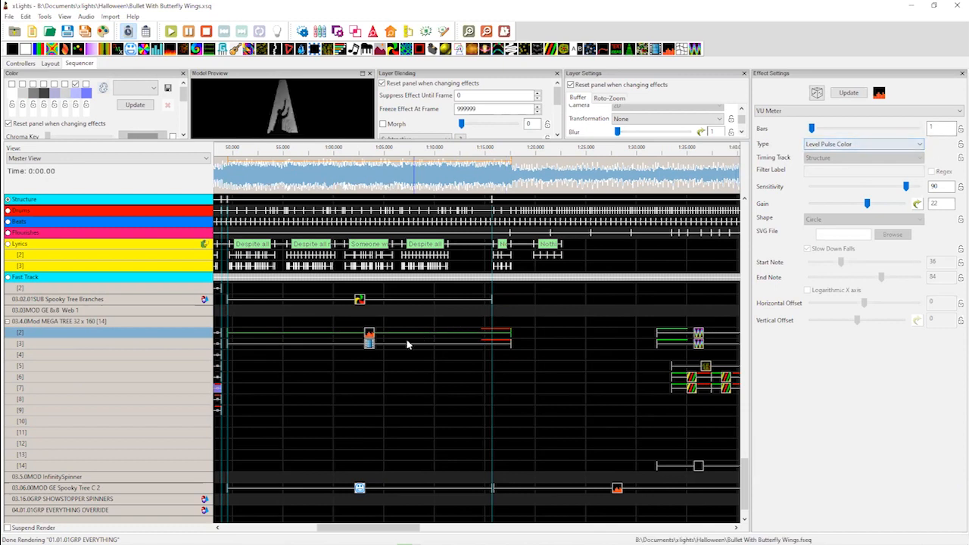
click(367, 344)
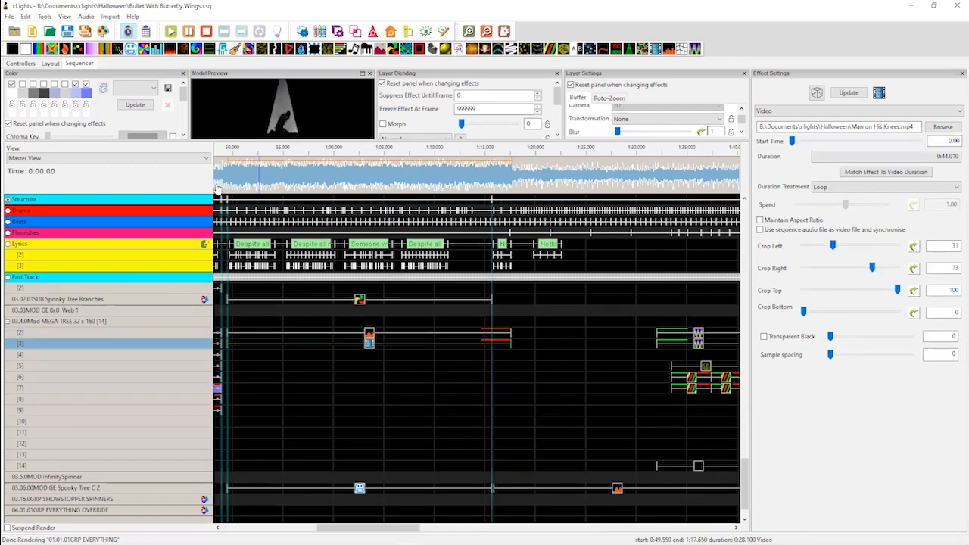
Detach and enlarge the Model Preview, place it clear of the layered effects, and play the section from about 0:49
drag(305, 75, 471, 245)
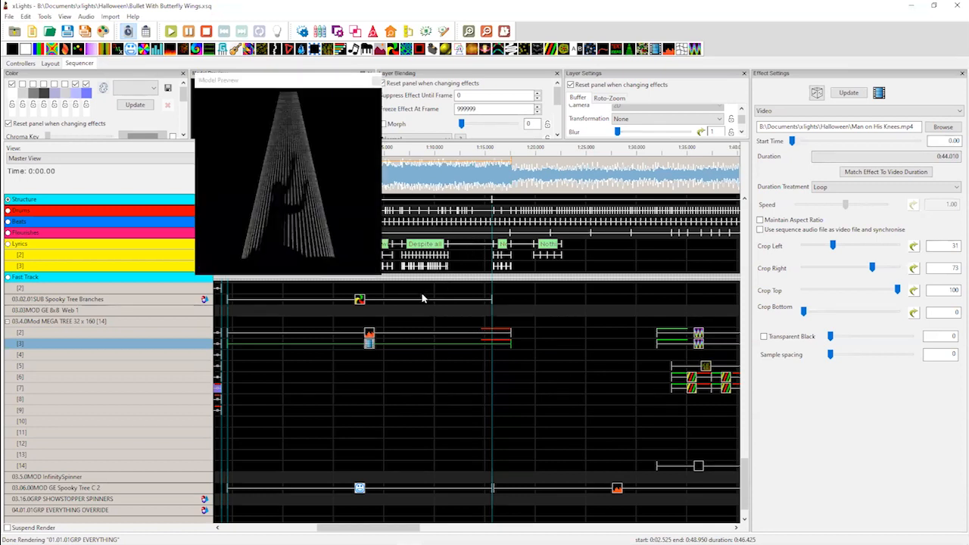
drag(304, 78, 445, 195)
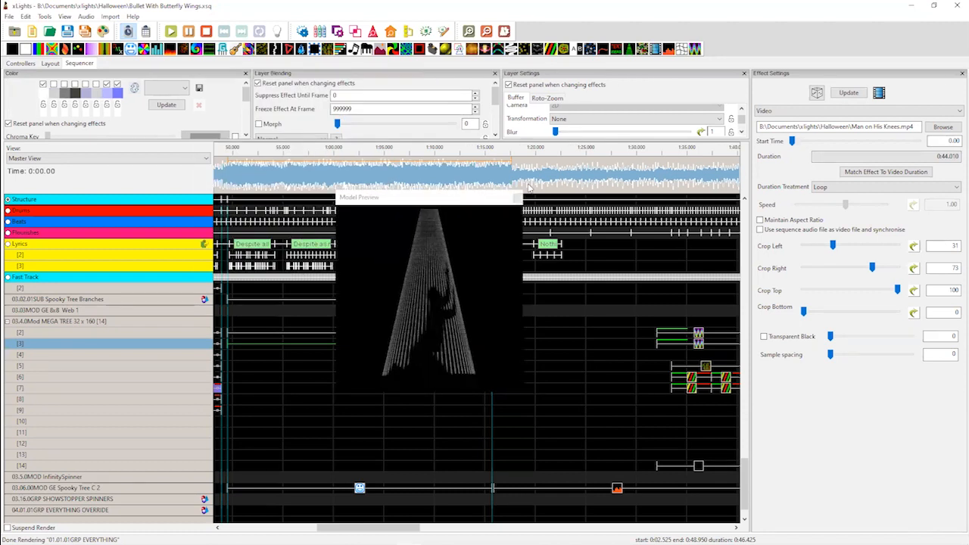
drag(523, 186, 700, 145)
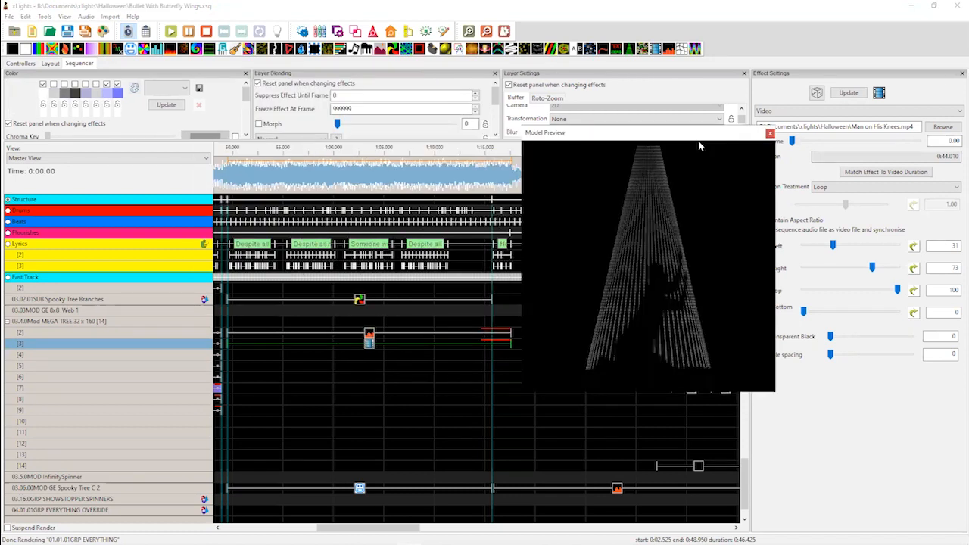
click(231, 177)
click(231, 176)
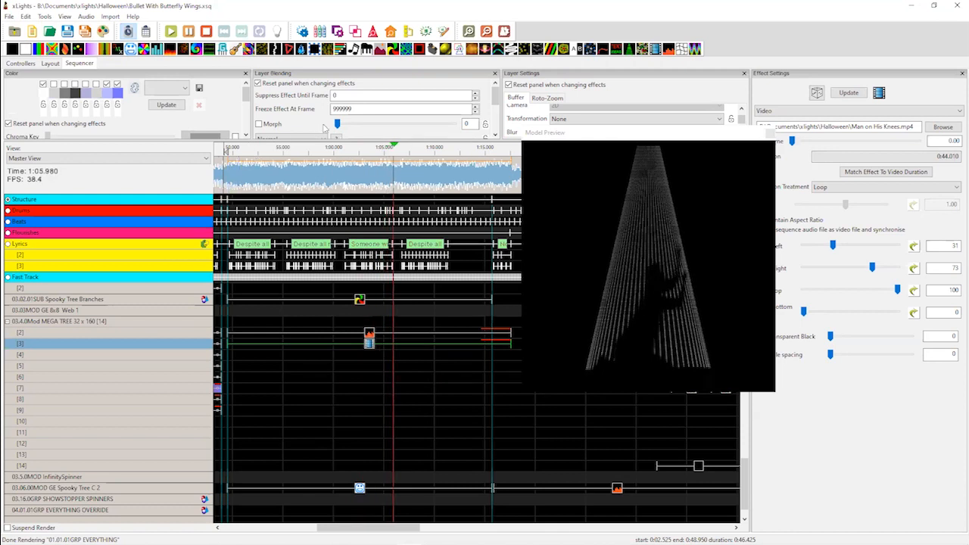
Select the Mega Tree Video effect, dock the Model Preview back in its original place, and stop playback
click(371, 342)
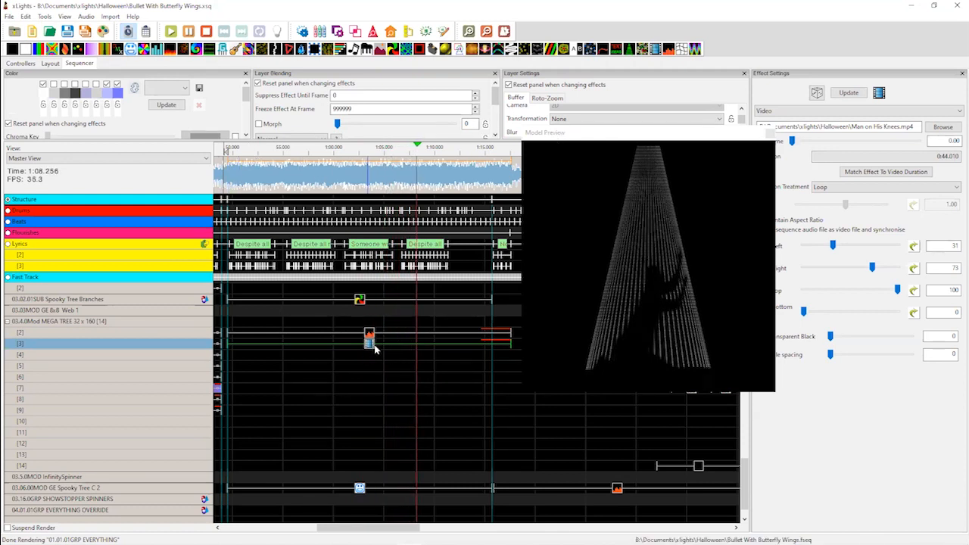
click(575, 137)
click(540, 163)
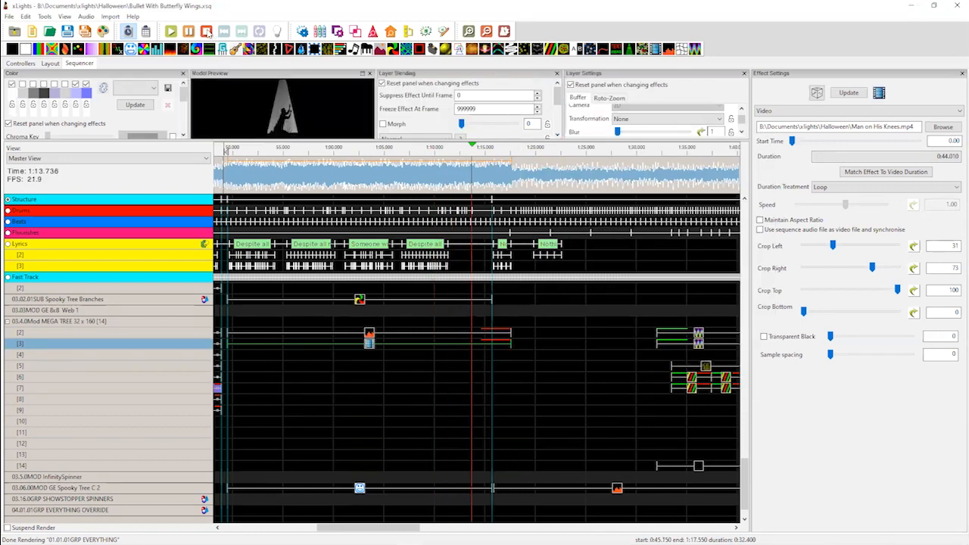
key(space)
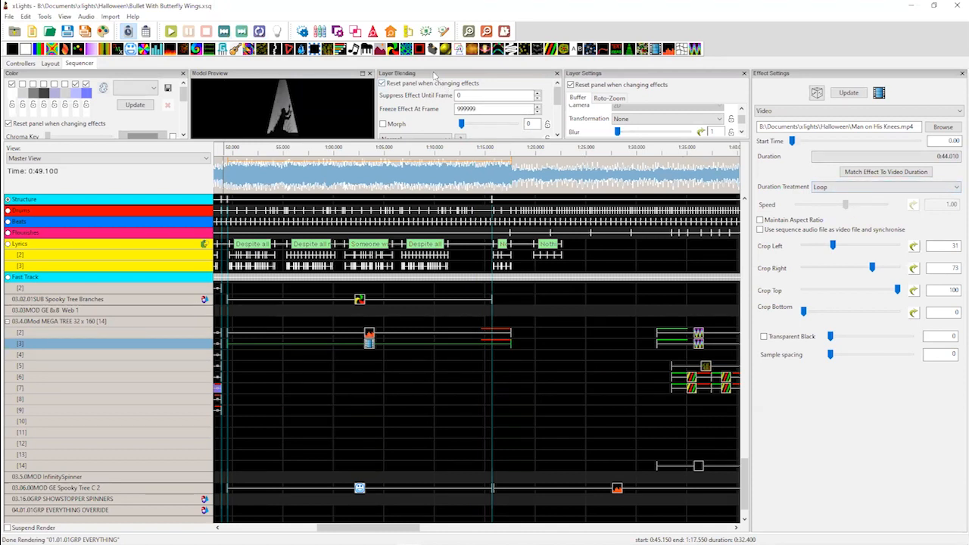
Detach and enlarge the Layer Blending panel to examine the blending settings of the VU Meter effect on Mega Tree layer 2
drag(449, 96, 863, 307)
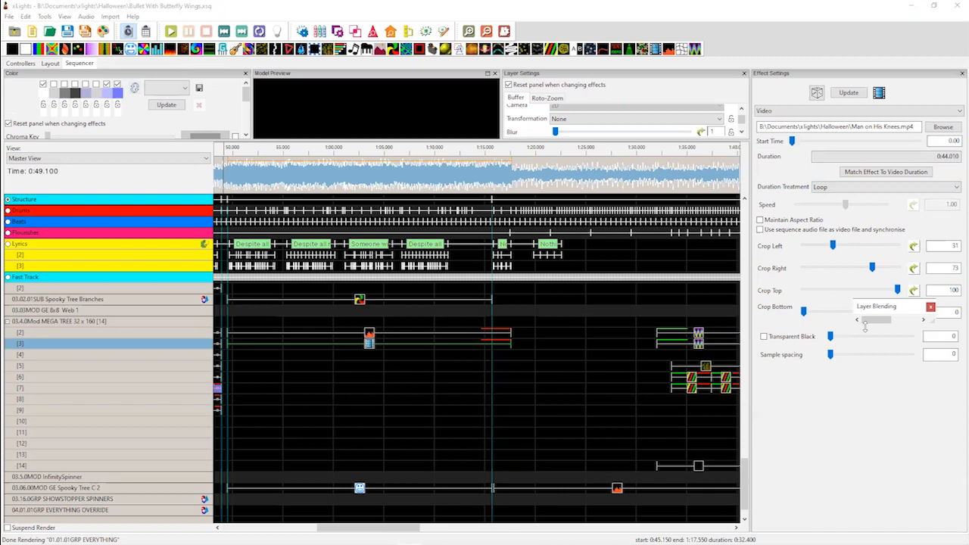
drag(865, 324, 896, 467)
click(369, 334)
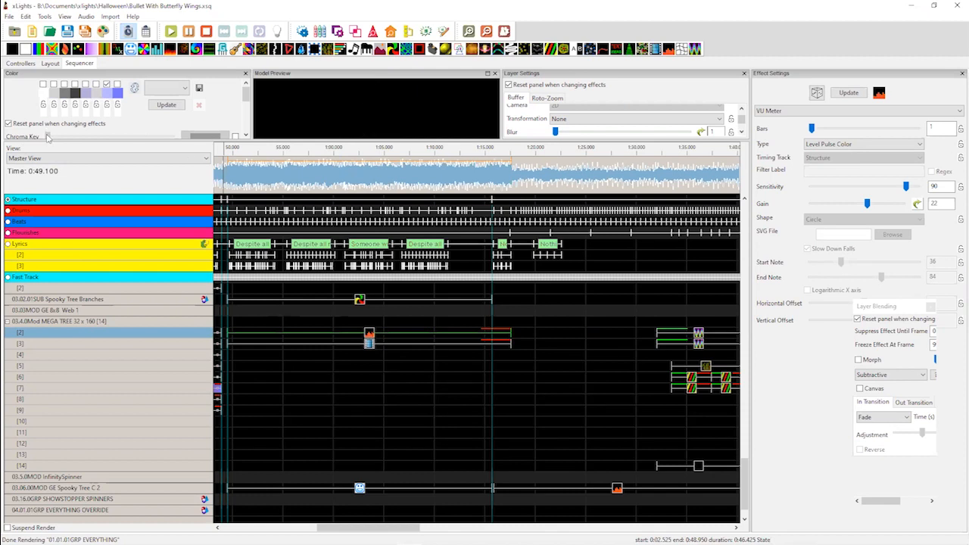
Permanently change the show directory to the Intermediate Sequencing folder inside VCS 2023 on the Desktop
click(20, 63)
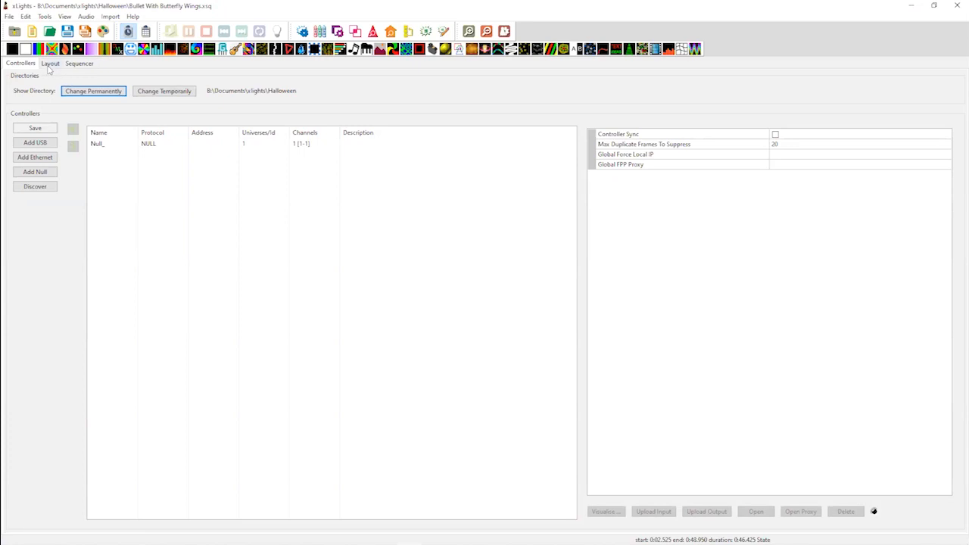
click(89, 92)
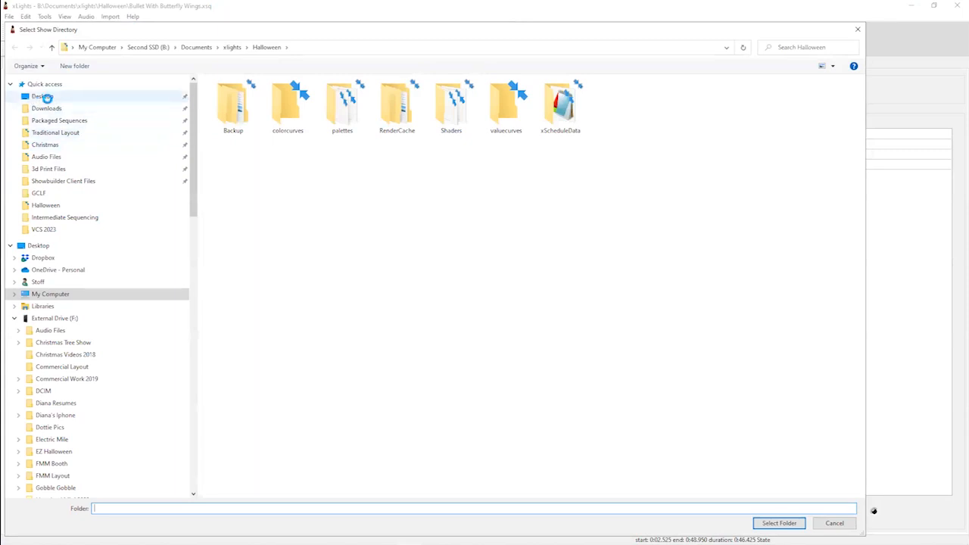
click(43, 96)
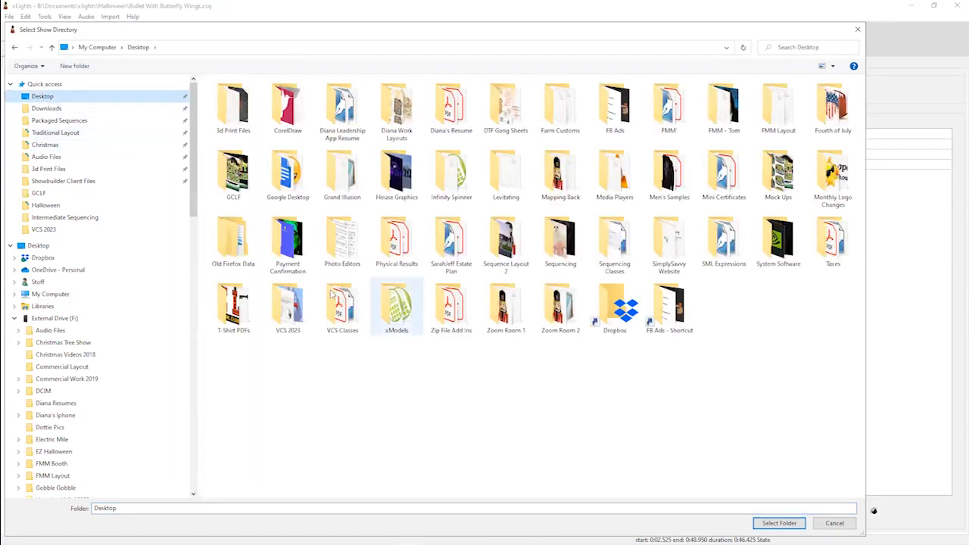
click(295, 309)
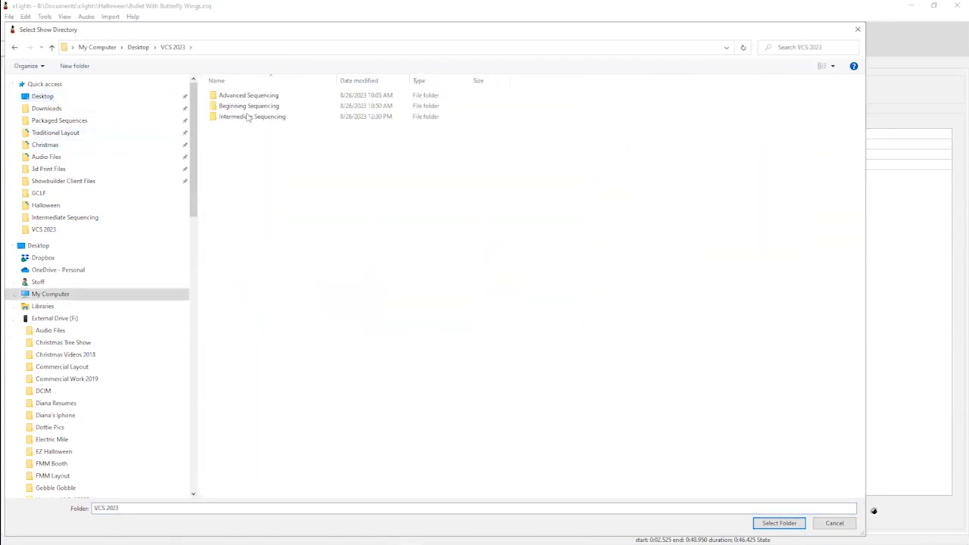
double_click(246, 116)
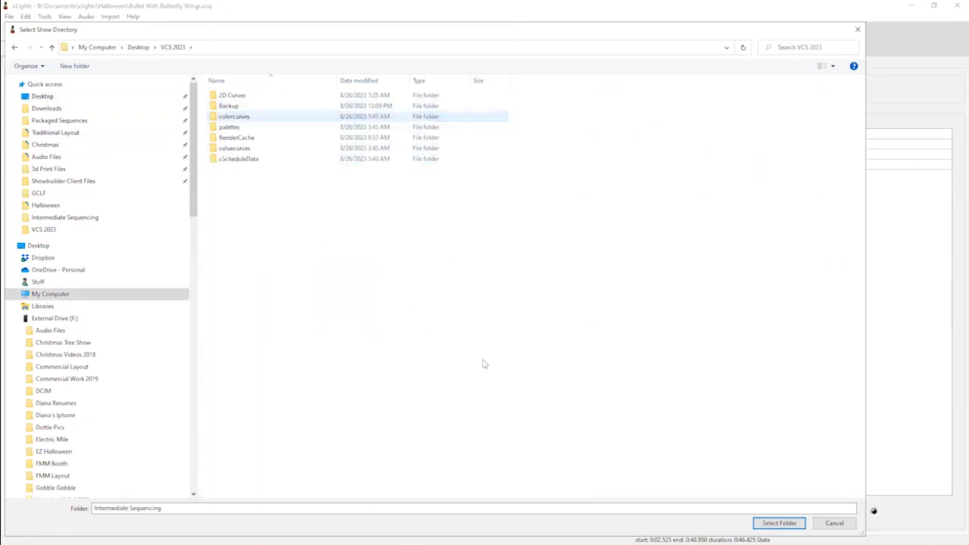
click(780, 524)
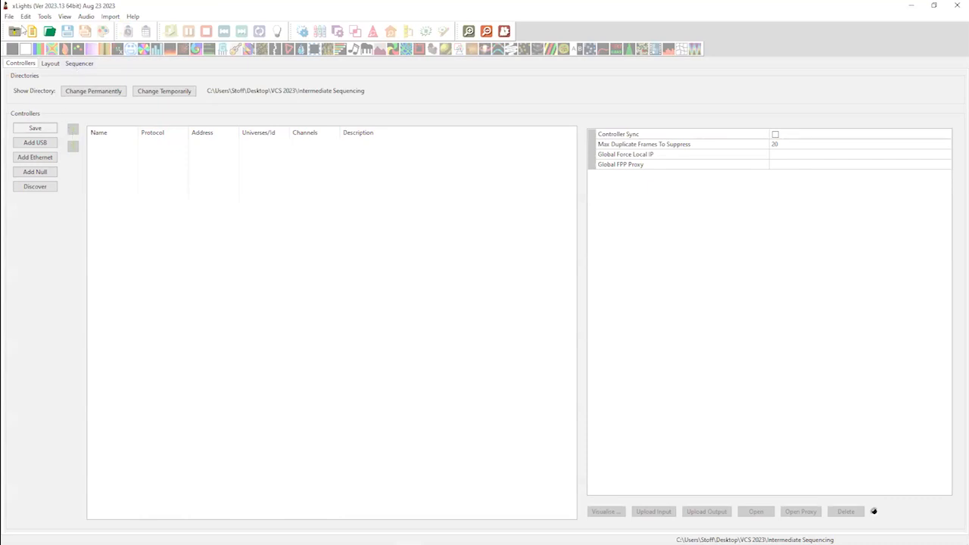
Create a new musical sequence using "01 - Oh Santa!.mp3" from the VCS 2023 folder
click(8, 18)
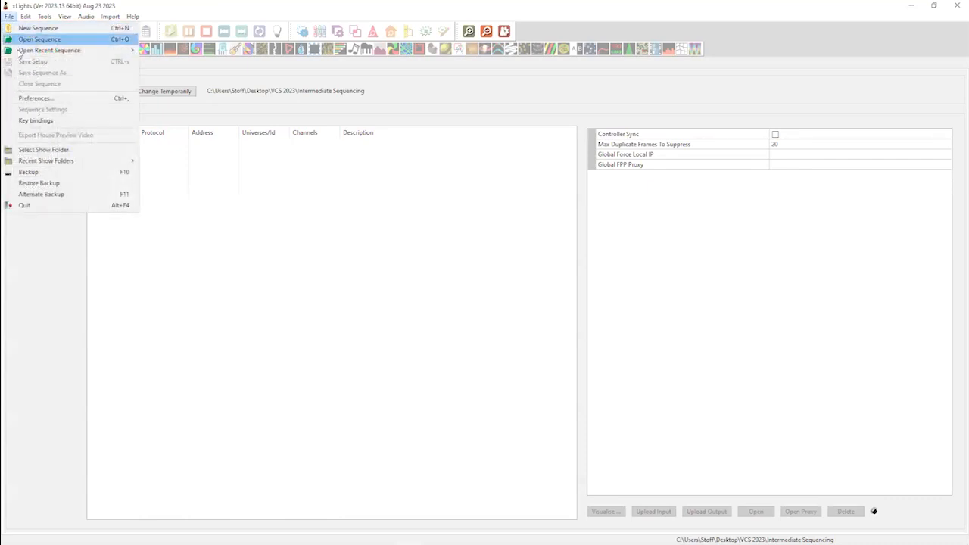
key(Return)
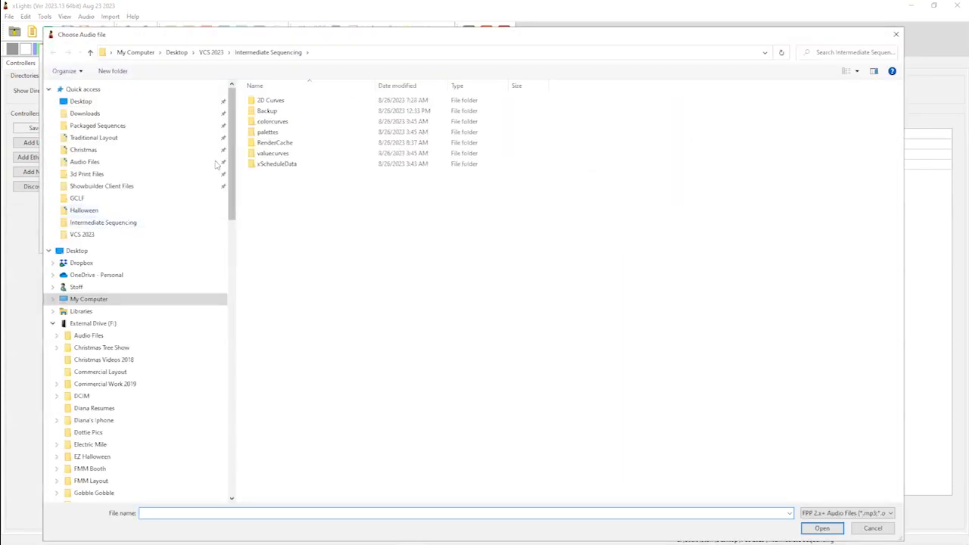
click(215, 52)
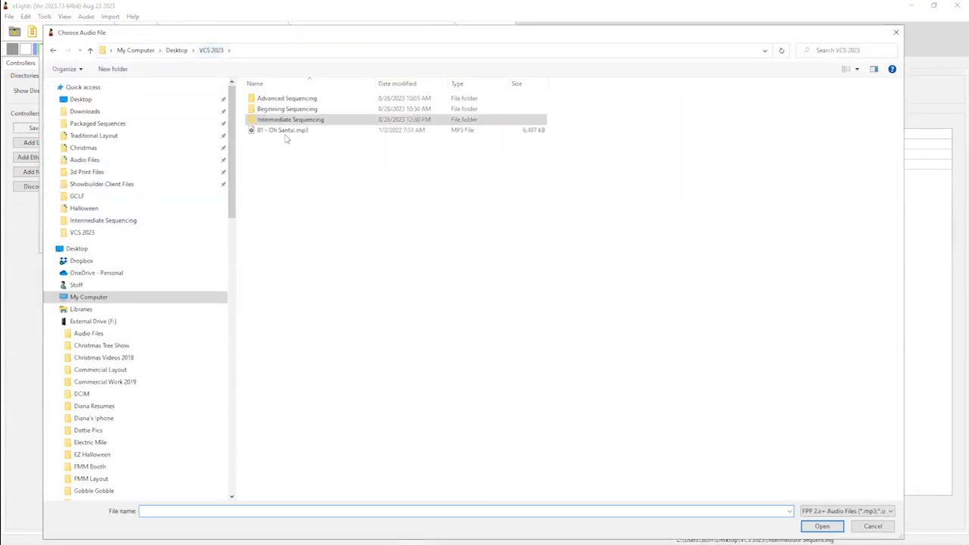
click(283, 130)
click(822, 526)
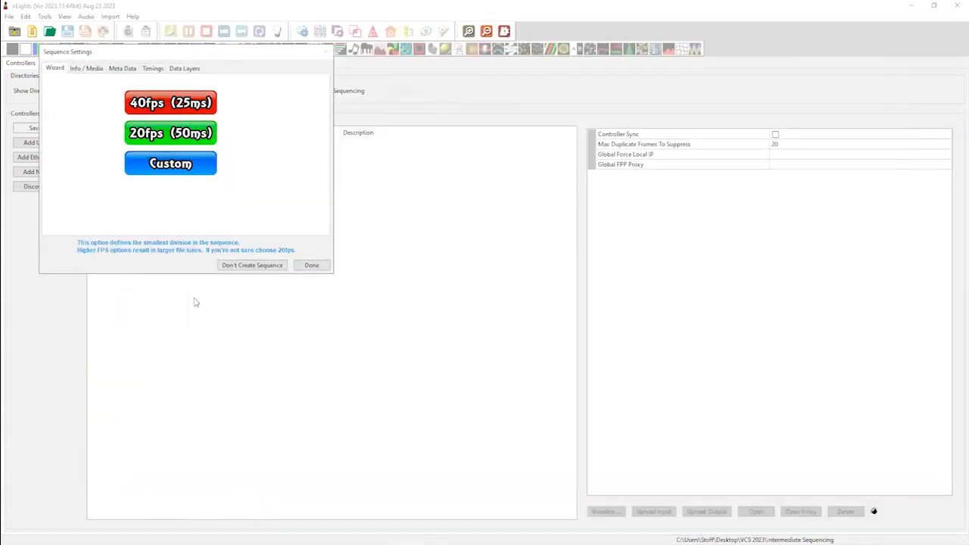
click(187, 165)
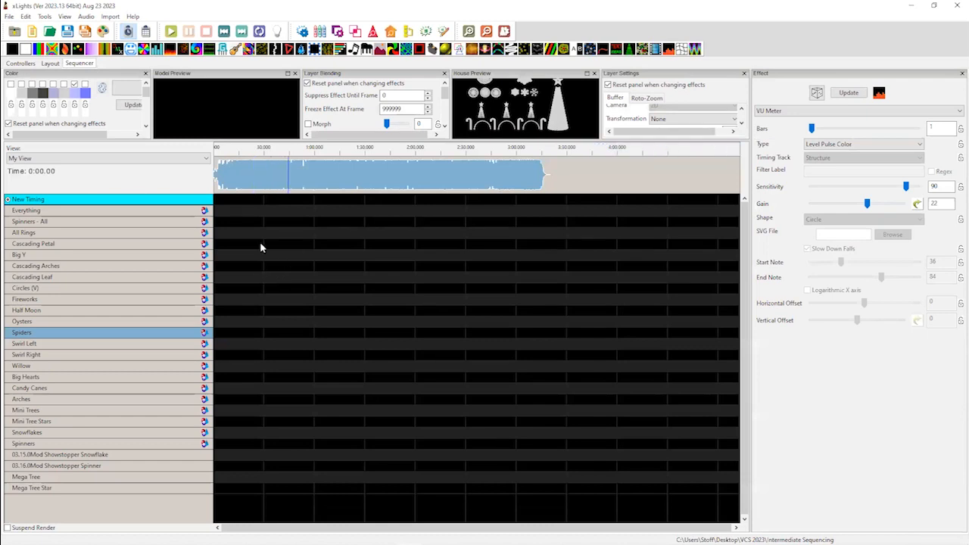
Add a timing track named Beats using Bar and Beat Tracker: Beats with its default plugin settings
right_click(160, 204)
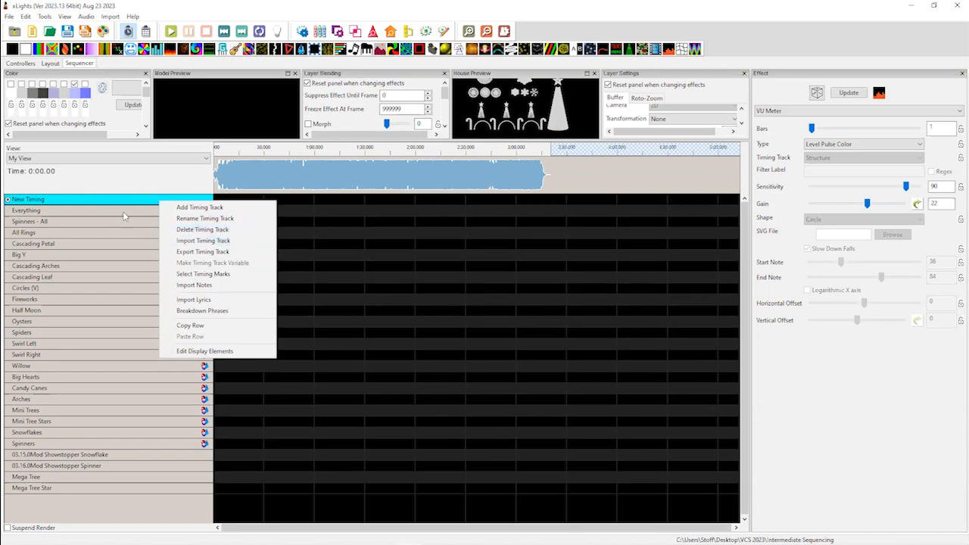
click(186, 208)
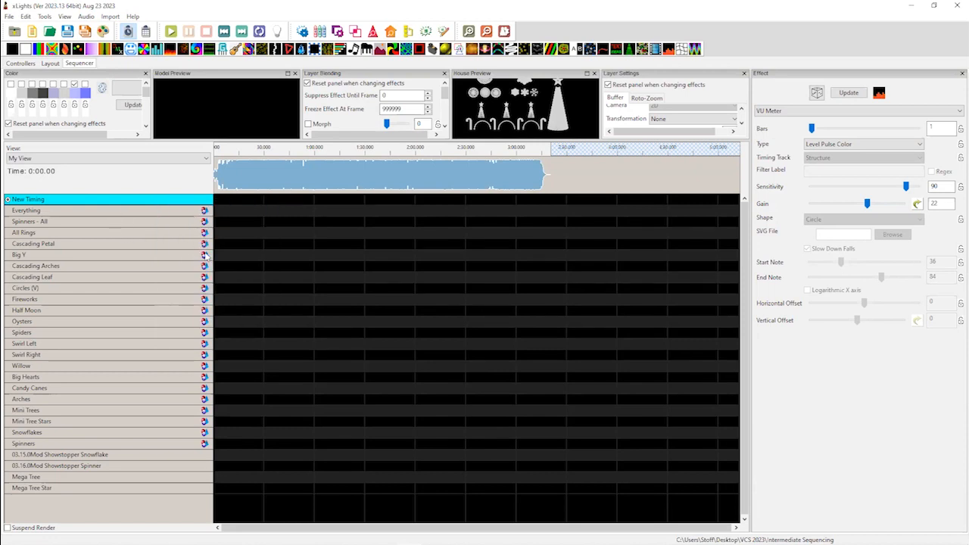
click(204, 256)
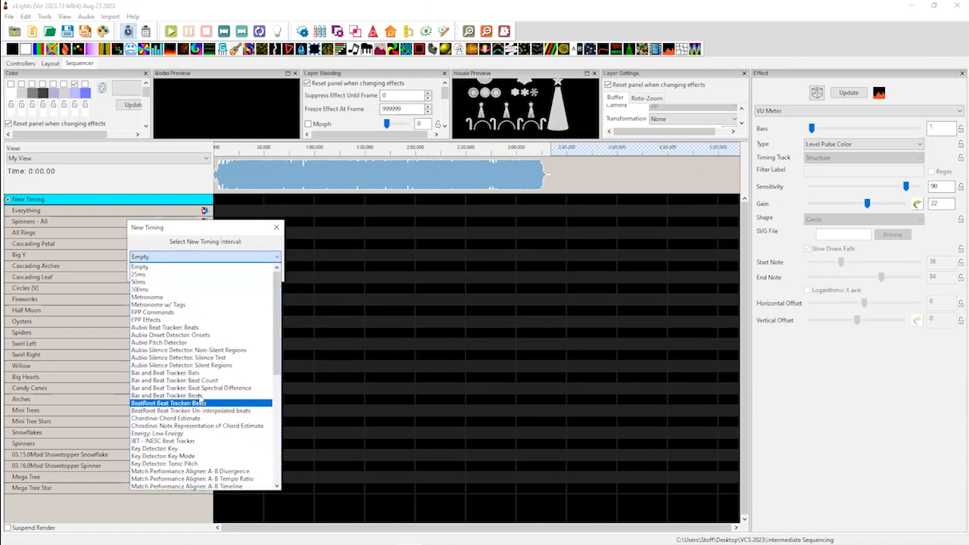
click(200, 396)
click(175, 274)
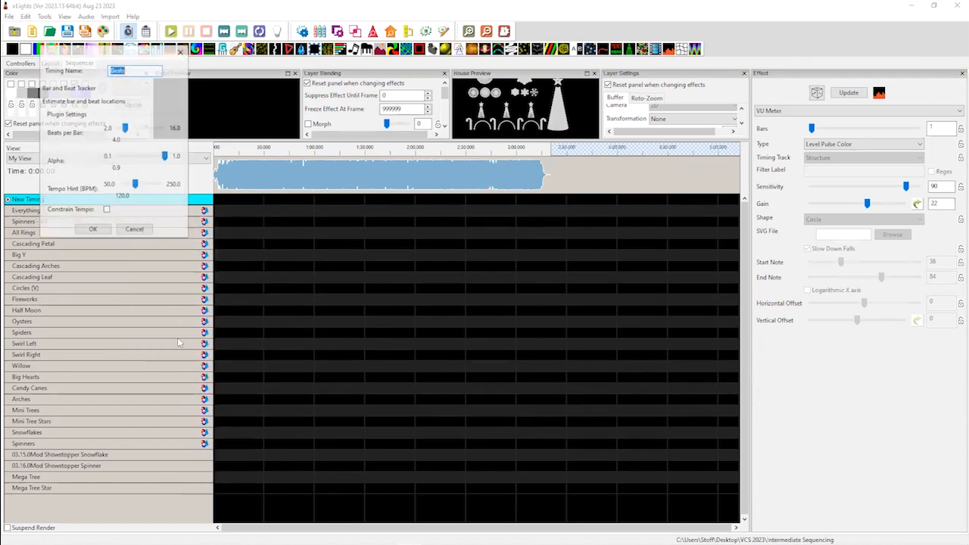
click(101, 230)
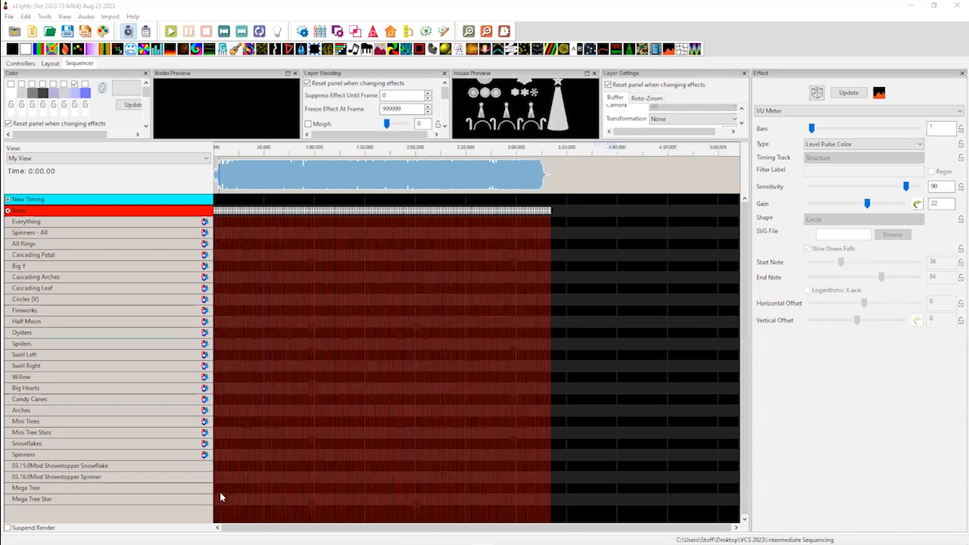
Play the opening seconds of the song from two start points to check the Beats timing track against the music
scroll(215, 493, up, 4)
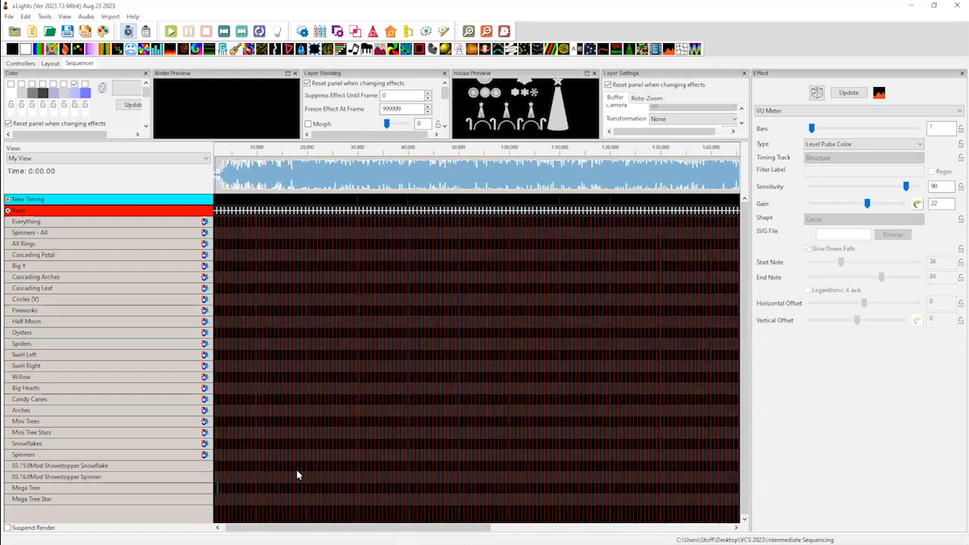
click(292, 173)
click(336, 163)
key(space)
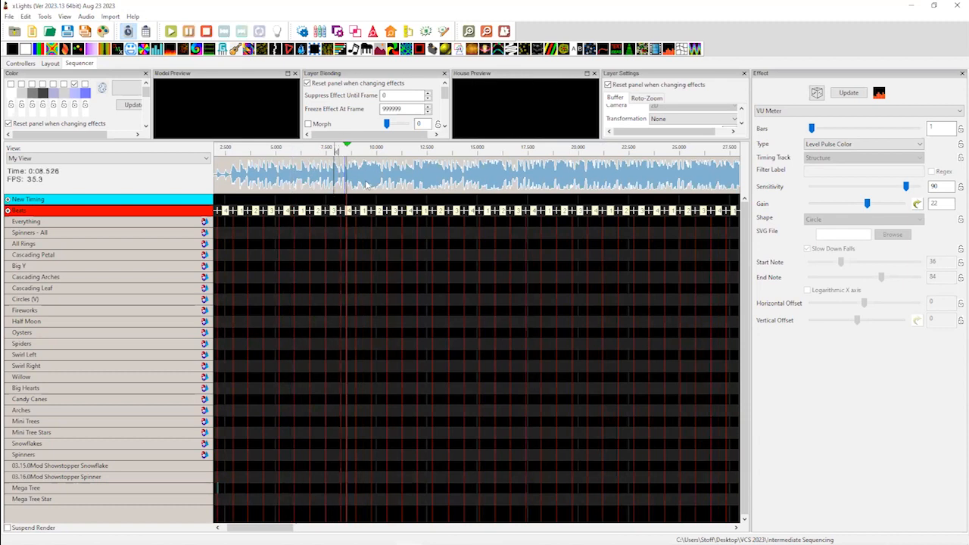
click(304, 157)
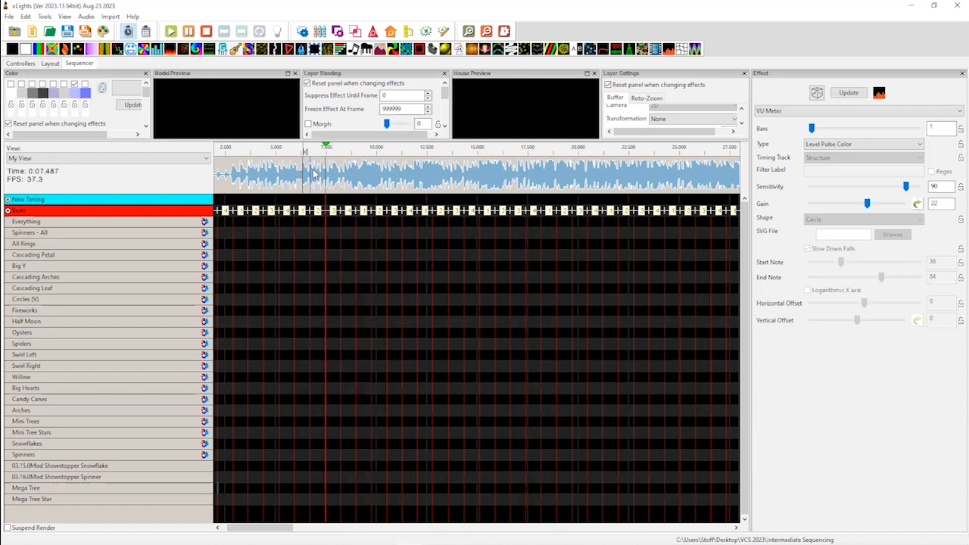
key(space)
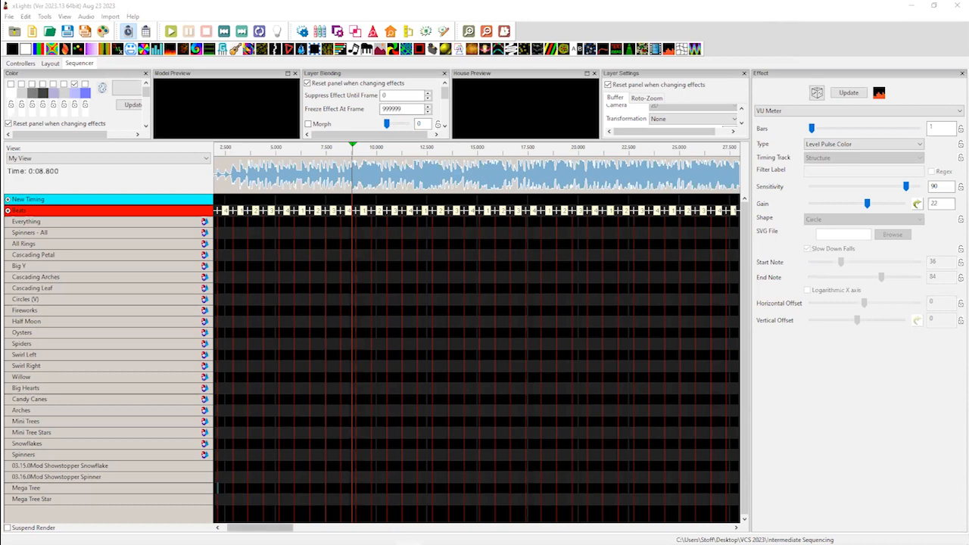
Insert multiple layers below the Mega Tree so that it has 14 layers
right_click(159, 489)
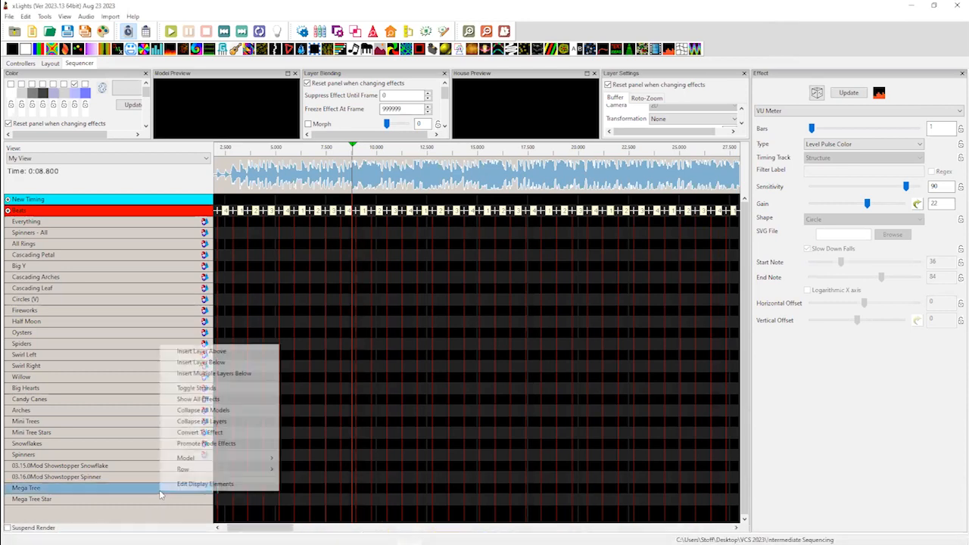
click(242, 373)
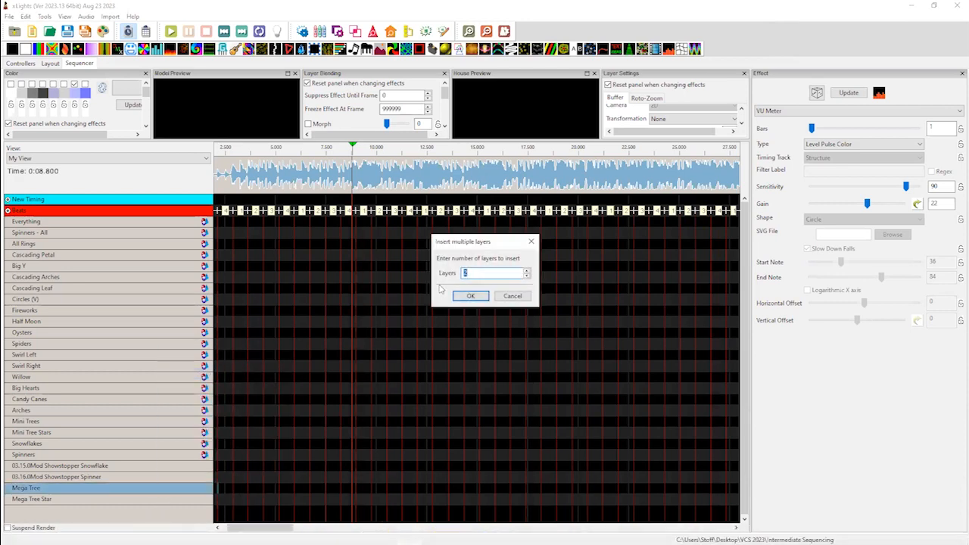
click(526, 273)
click(470, 295)
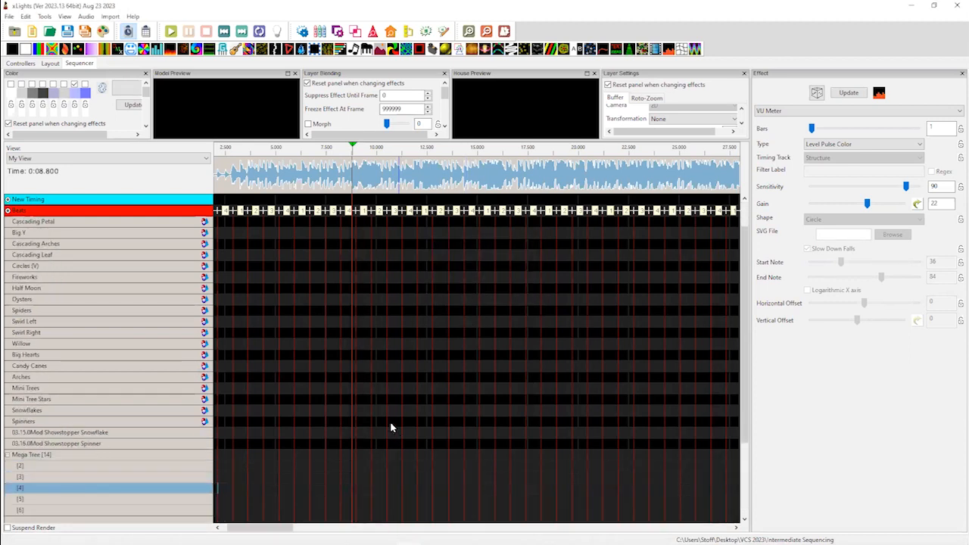
scroll(391, 428, down, 3)
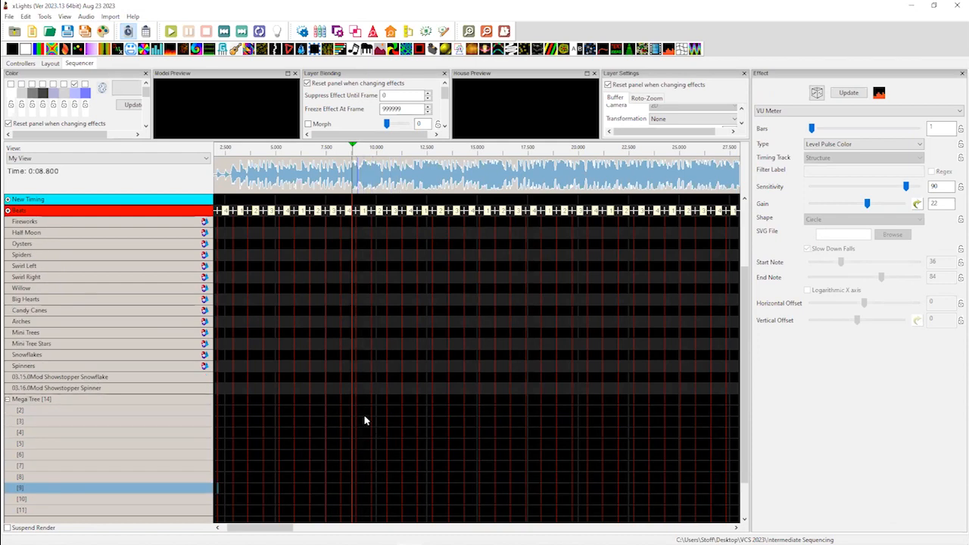
Add a Twinkle effect to layer 3 of the Mega Tree, filling the single beat that starts at about 9 seconds
drag(364, 423, 383, 422)
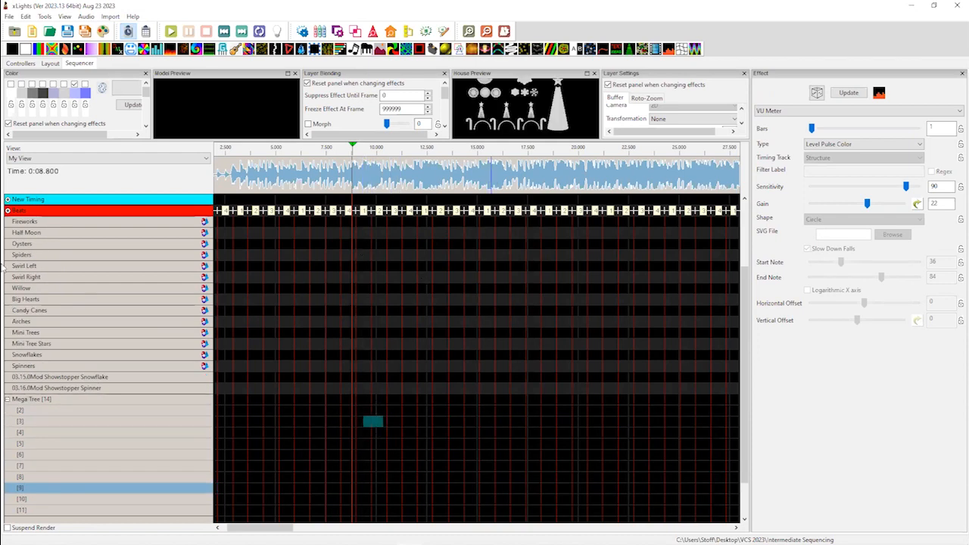
click(286, 430)
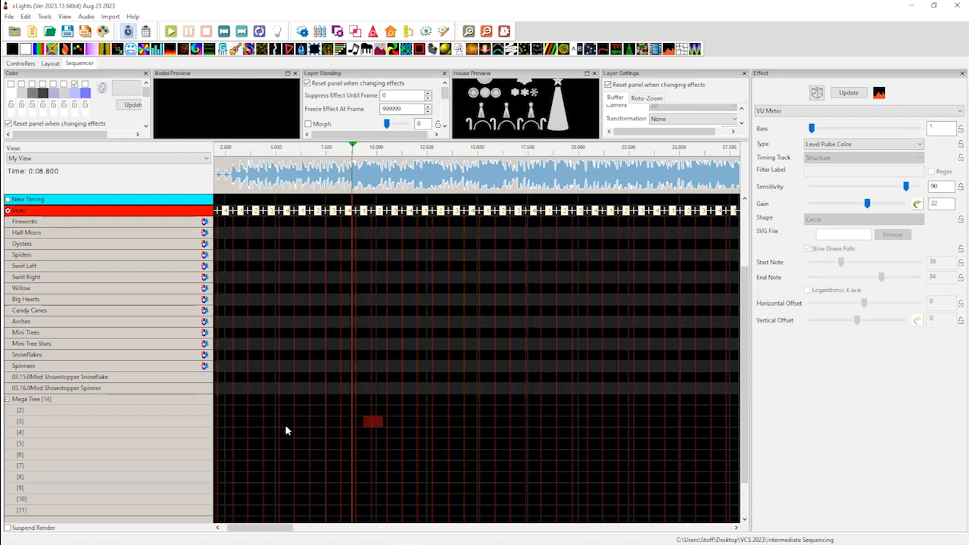
click(359, 424)
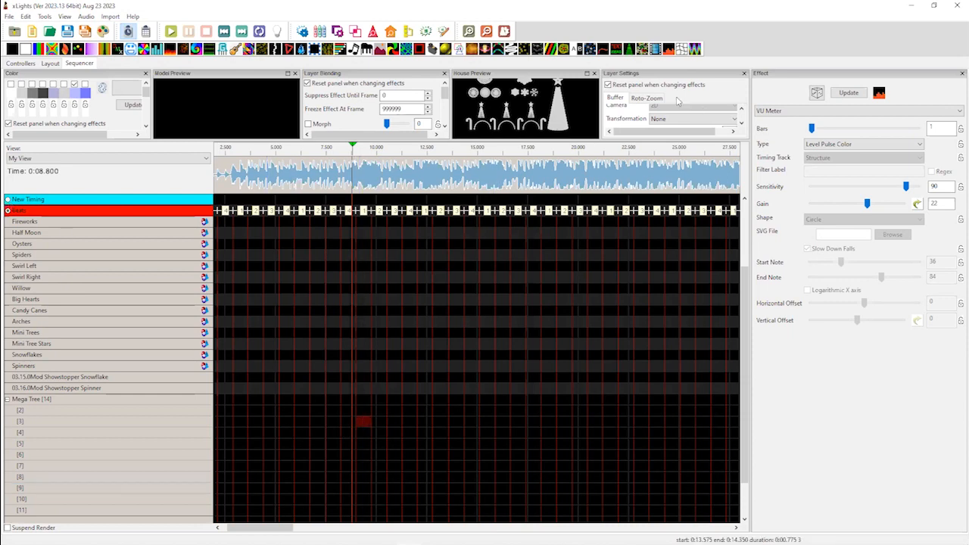
drag(642, 50, 365, 422)
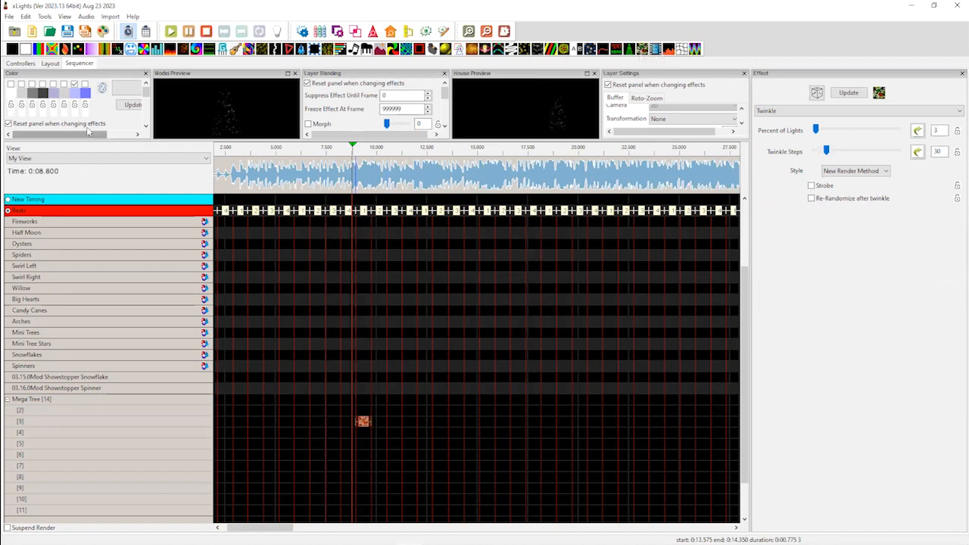
Load the red, green, blue, yellow, black, cyan and magenta palette for the Twinkle and enable only white, red and magenta
click(128, 88)
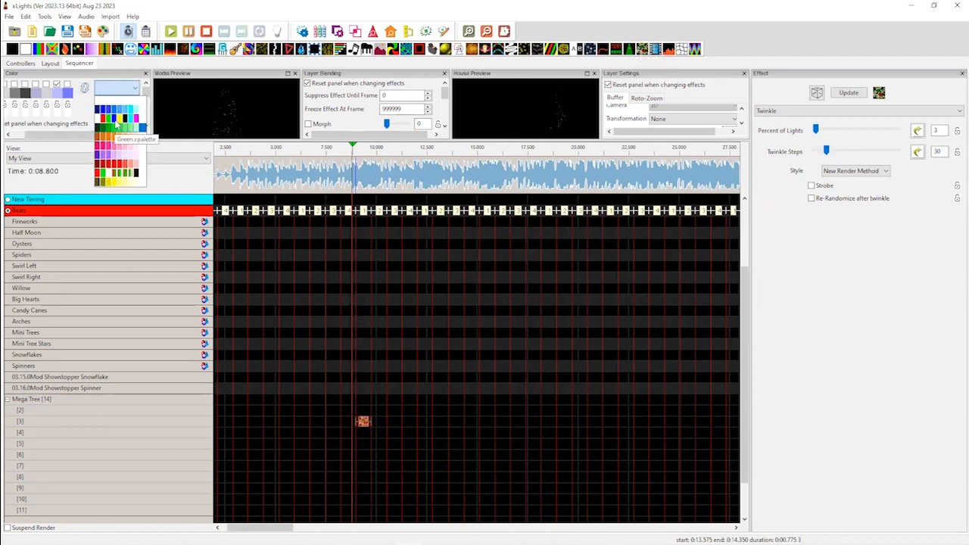
click(116, 119)
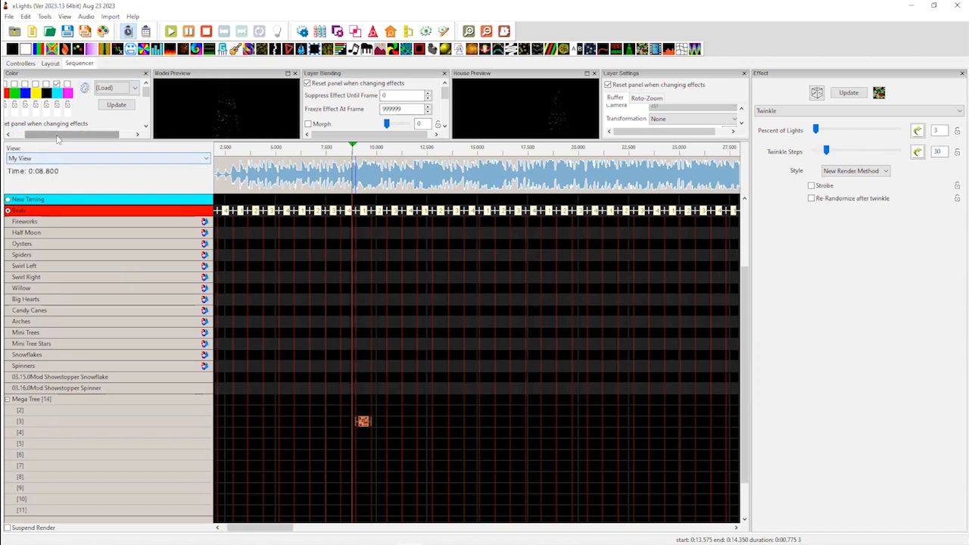
click(8, 134)
click(11, 84)
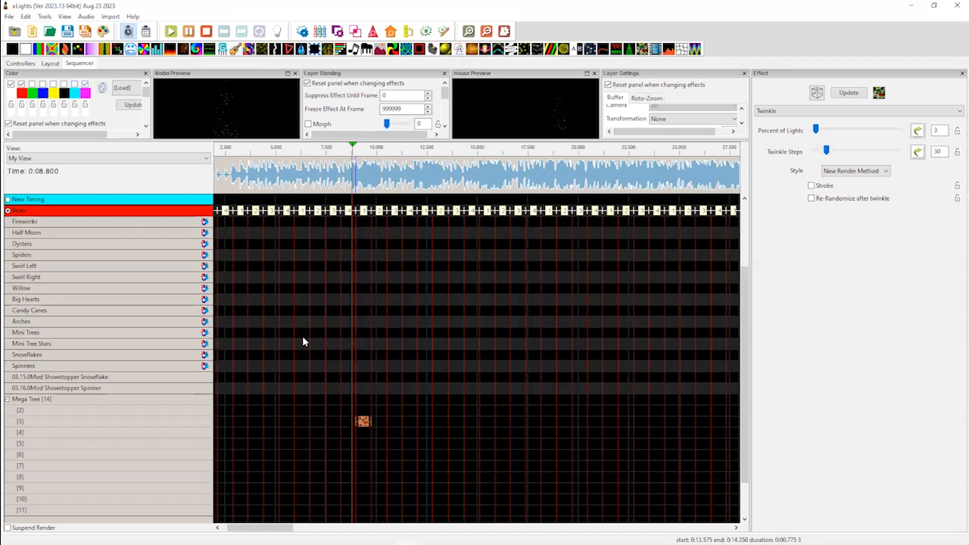
Extend the Twinkle effect to about 17.4 seconds and set Percent of Lights to 100 and Twinkle Steps to 20
click(372, 424)
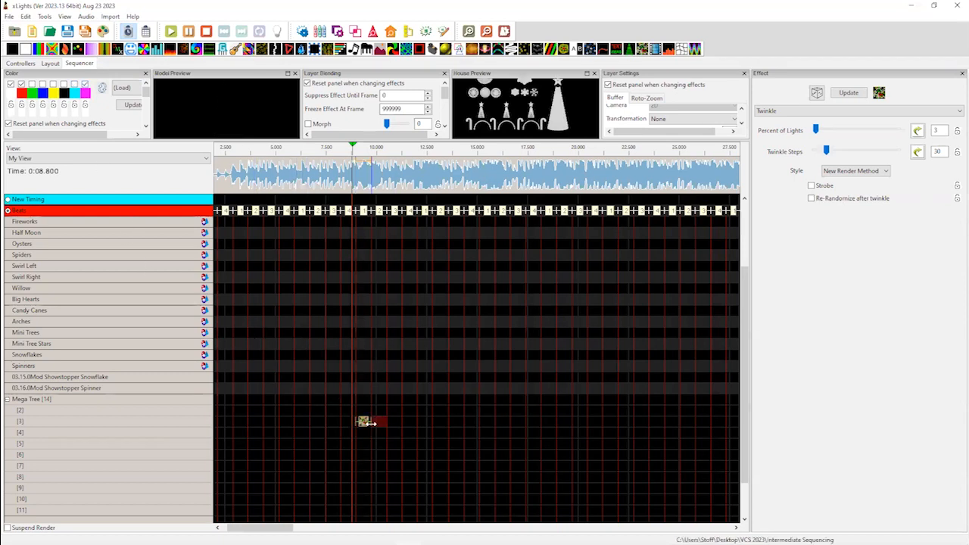
drag(371, 424, 533, 422)
drag(816, 130, 917, 130)
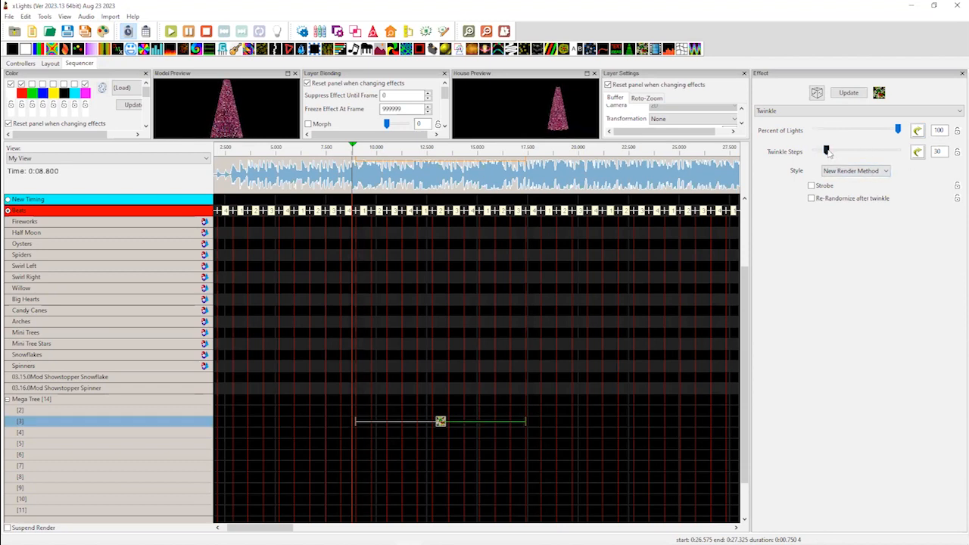
drag(828, 152, 822, 153)
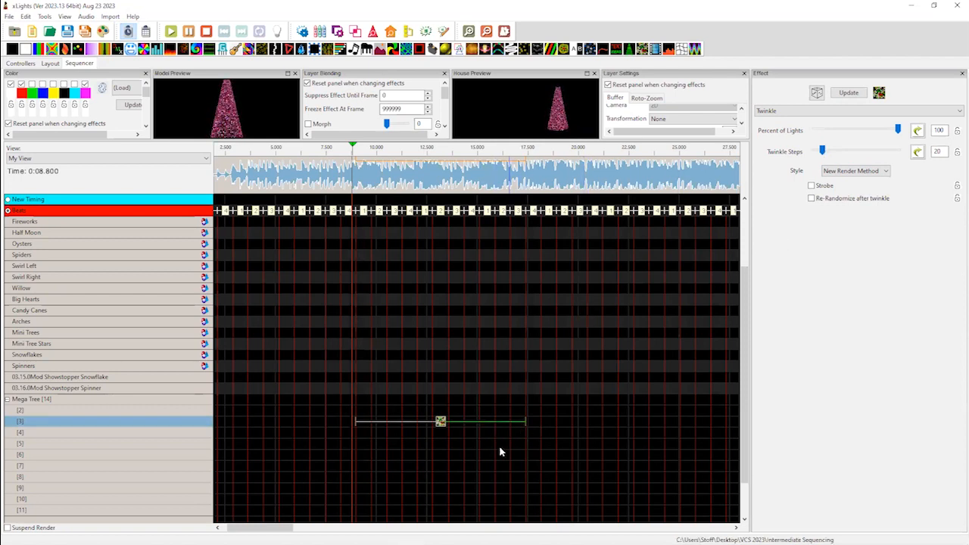
Set the Twinkle effect's layer blending mode to 2 is True Unmask
click(439, 424)
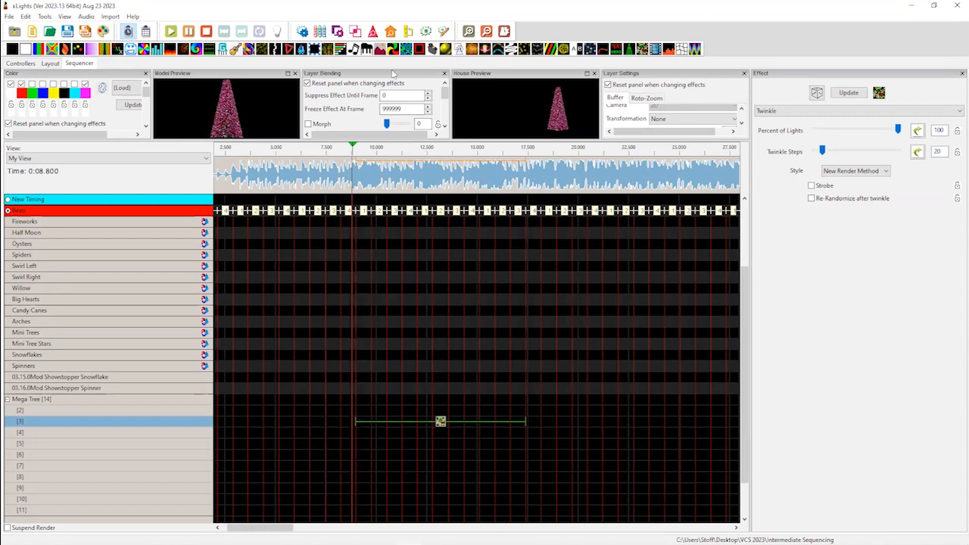
drag(445, 98, 445, 120)
click(341, 98)
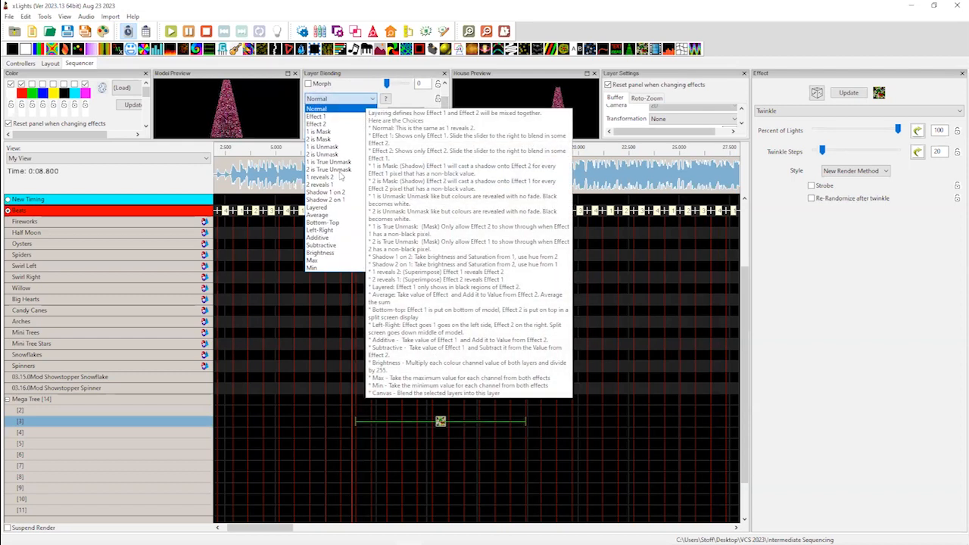
click(340, 169)
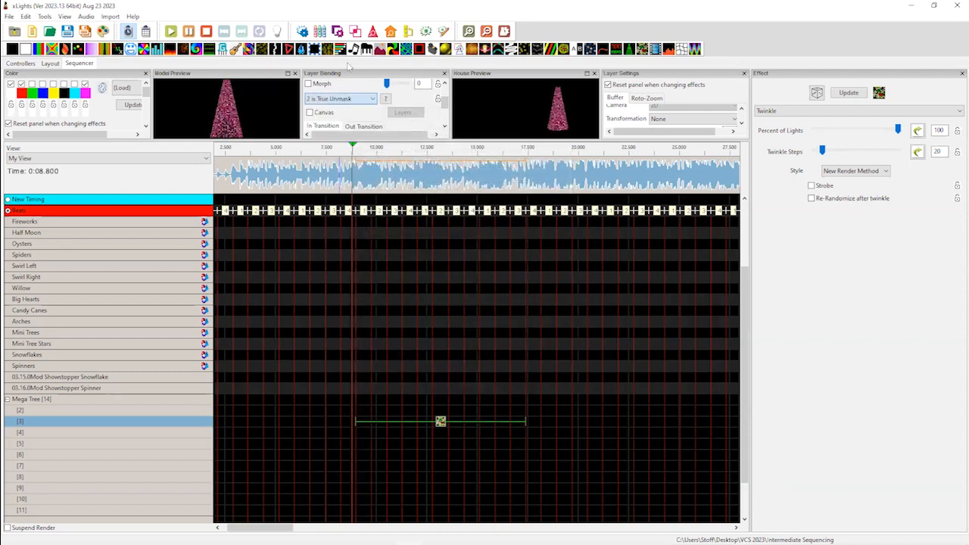
double_click(393, 17)
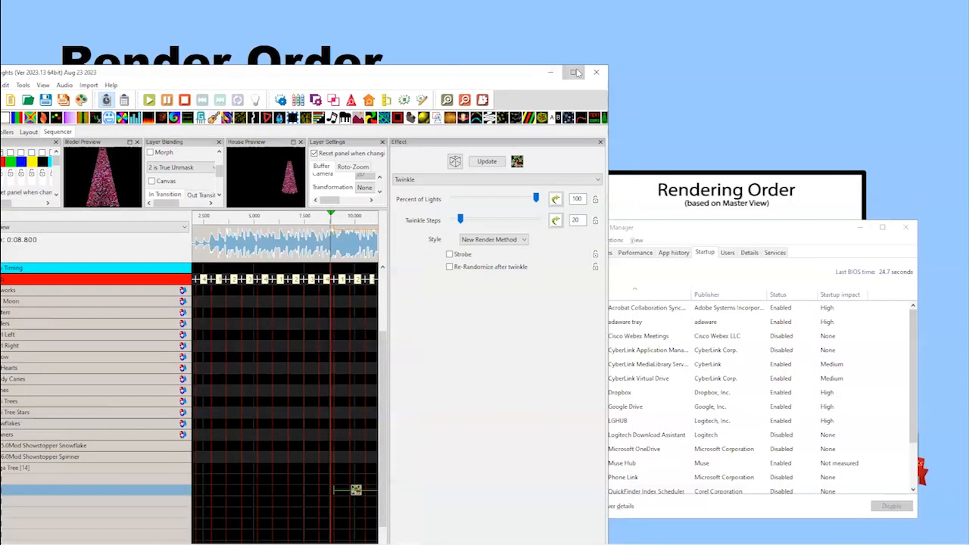
click(573, 74)
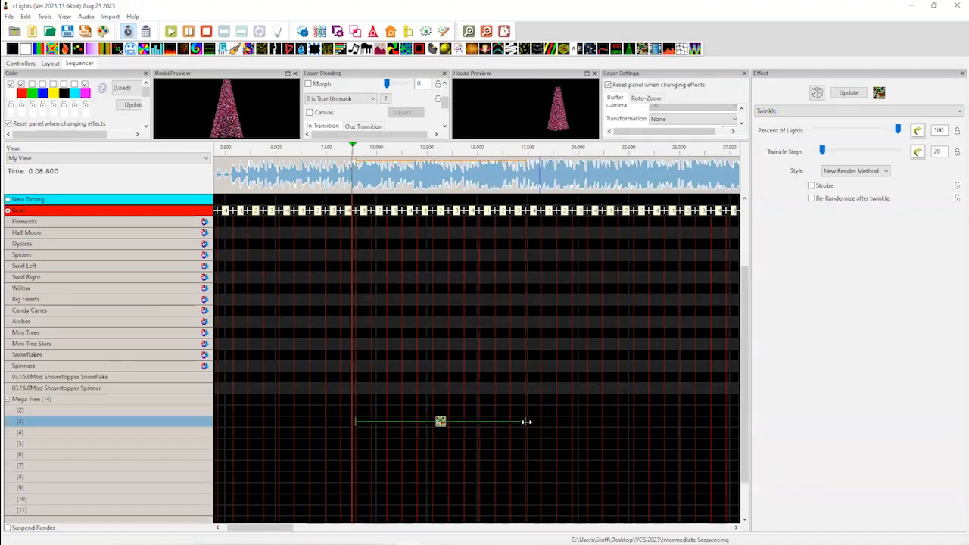
Extend the Twinkle to about 25 seconds and add an equally long Wave on layer 4 with 180 waves, thickness 16 and scale height 91
drag(567, 424, 678, 430)
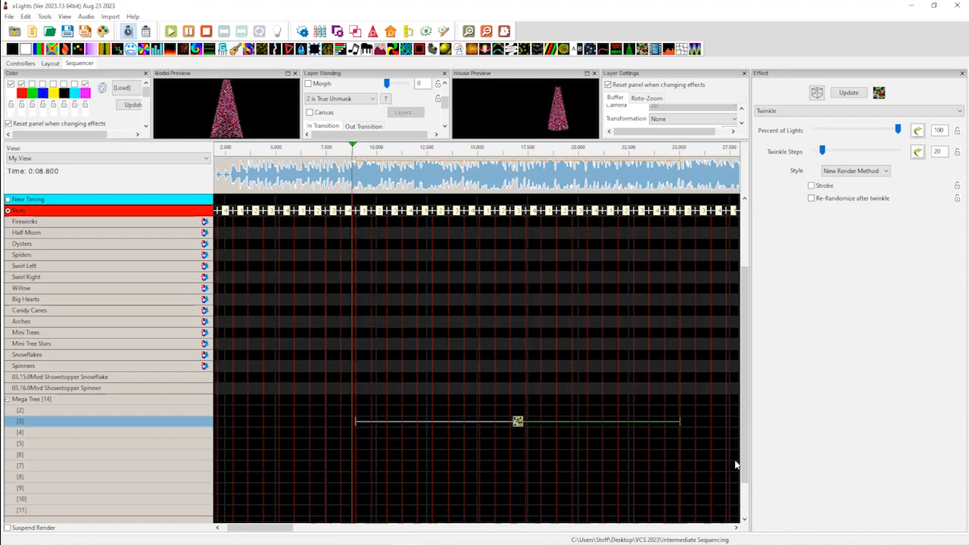
mouse_move(696, 48)
mouse_down()
mouse_move(652, 129)
mouse_move(439, 385)
mouse_move(374, 431)
mouse_move(380, 440)
mouse_move(373, 434)
mouse_move(619, 459)
mouse_move(680, 446)
mouse_up()
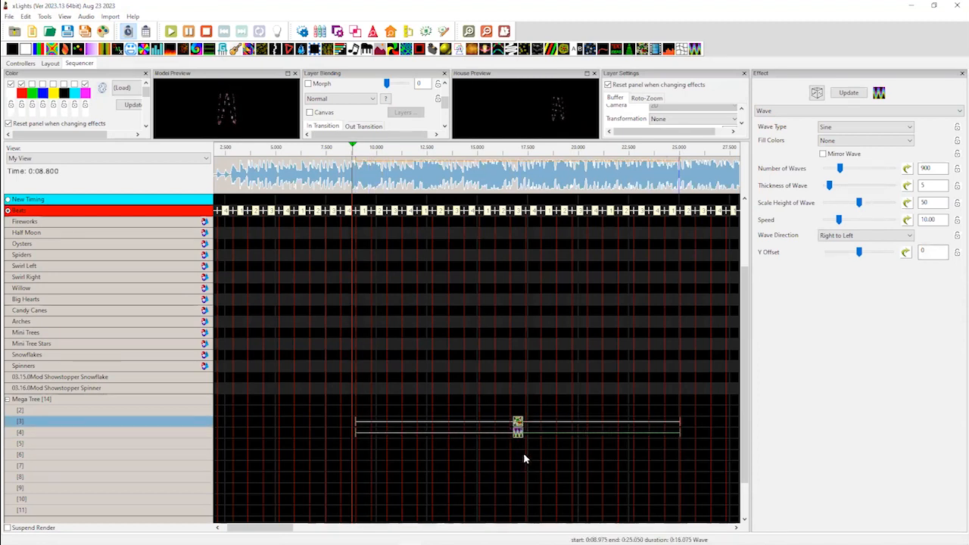
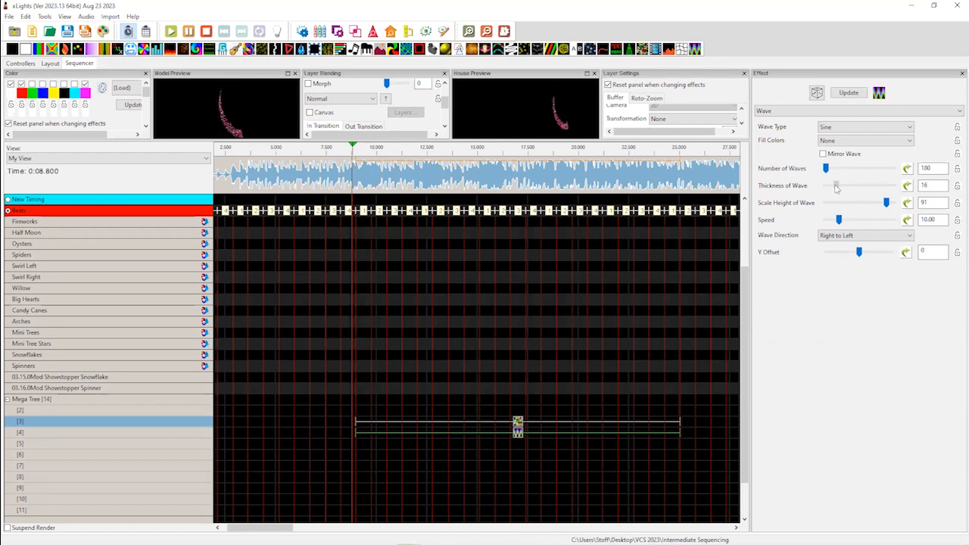
Try Wave speeds of 20 and 23, keeping 23, and play from about 9 seconds to check the motion
click(376, 179)
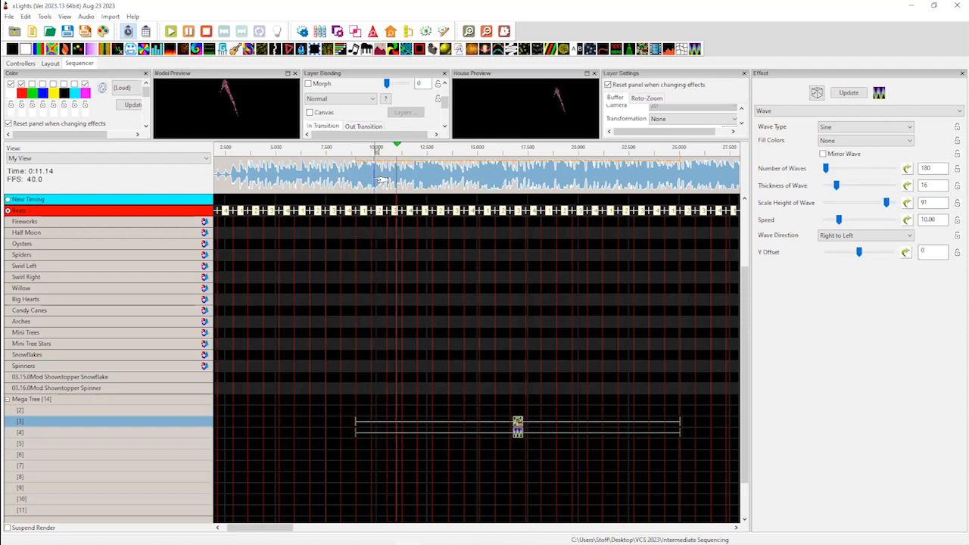
key(space)
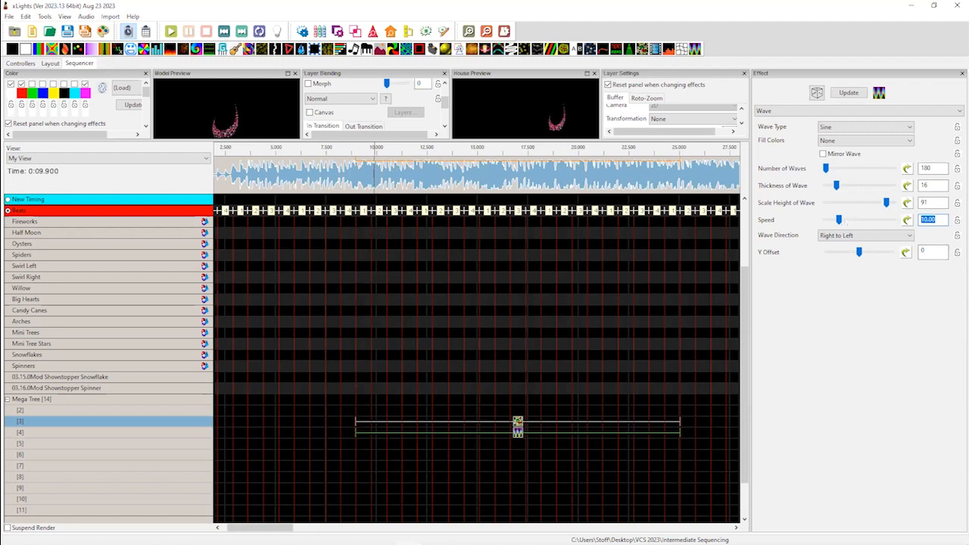
click(359, 180)
key(space)
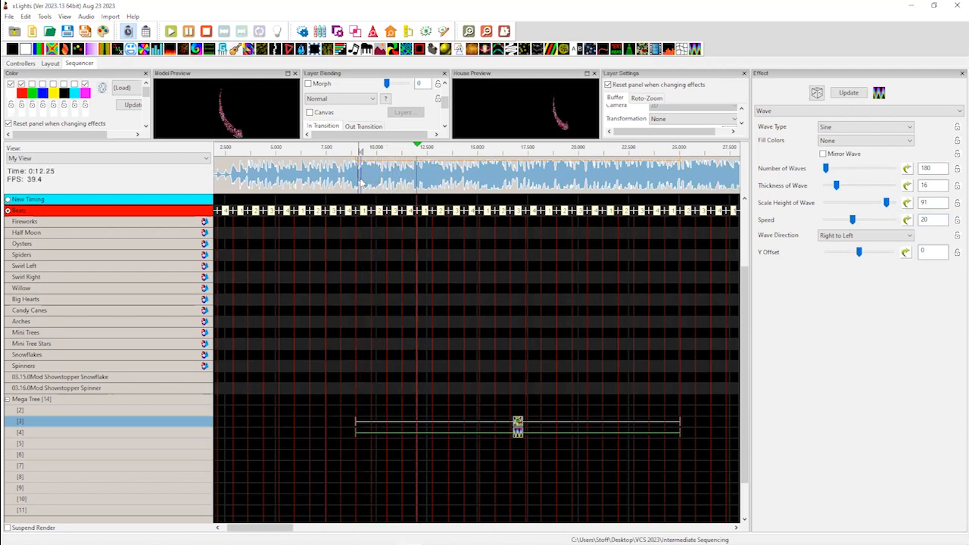
key(space)
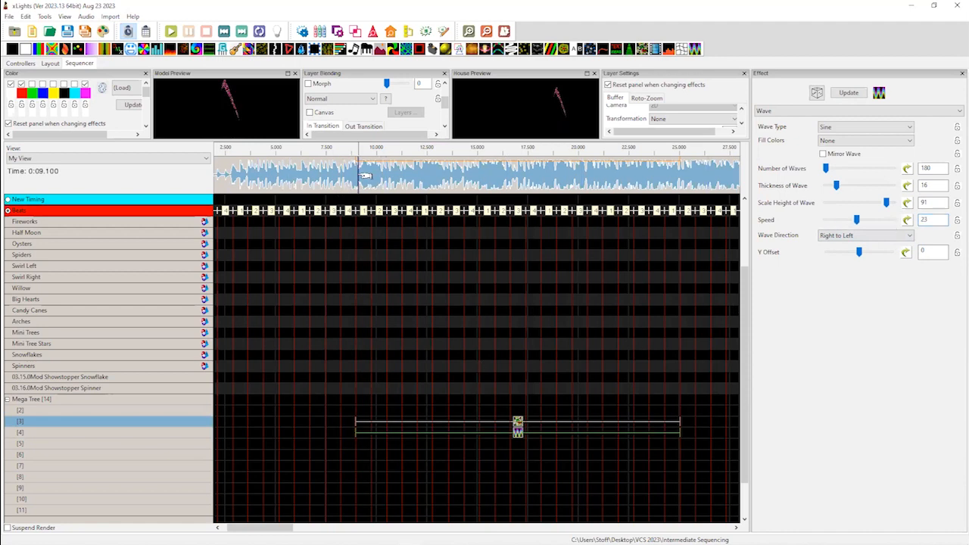
key(space)
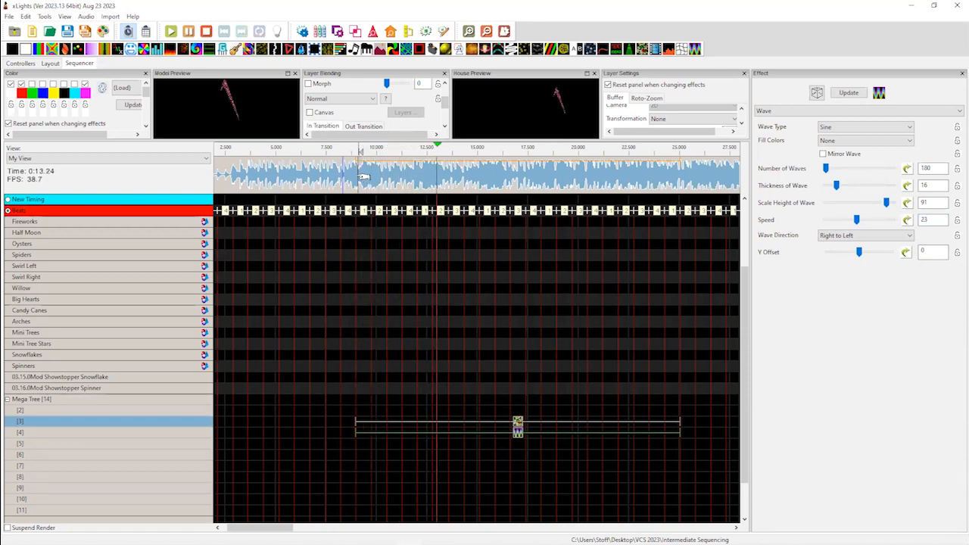
key(space)
Undock and enlarge the Model Preview, and play the blended Mega Tree effects from about 11.8 seconds
drag(229, 73, 318, 179)
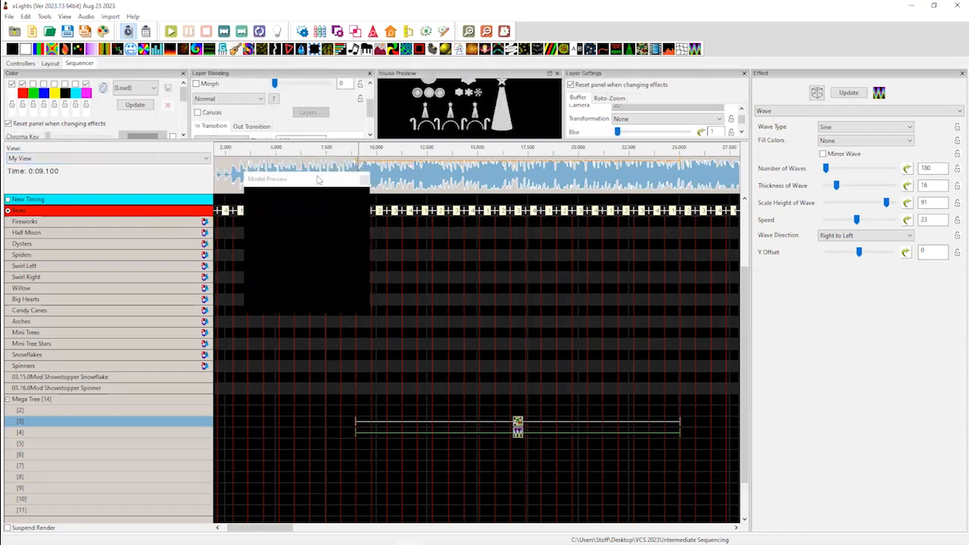
drag(366, 314, 476, 408)
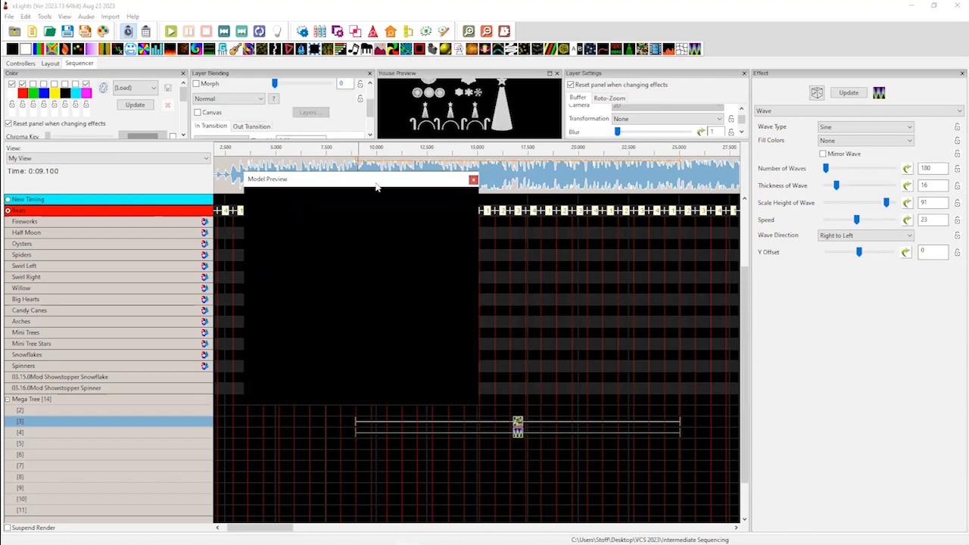
drag(376, 187, 291, 129)
click(413, 174)
key(space)
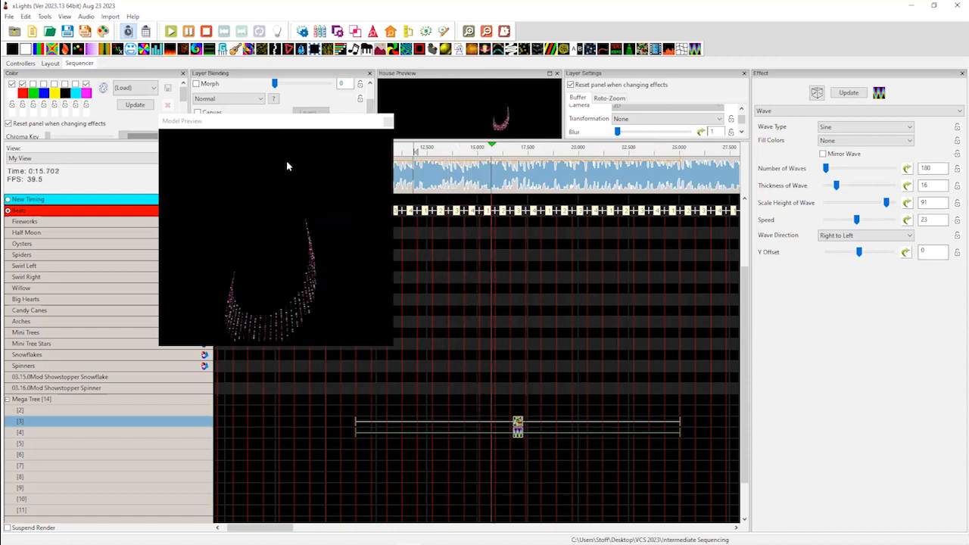
key(space)
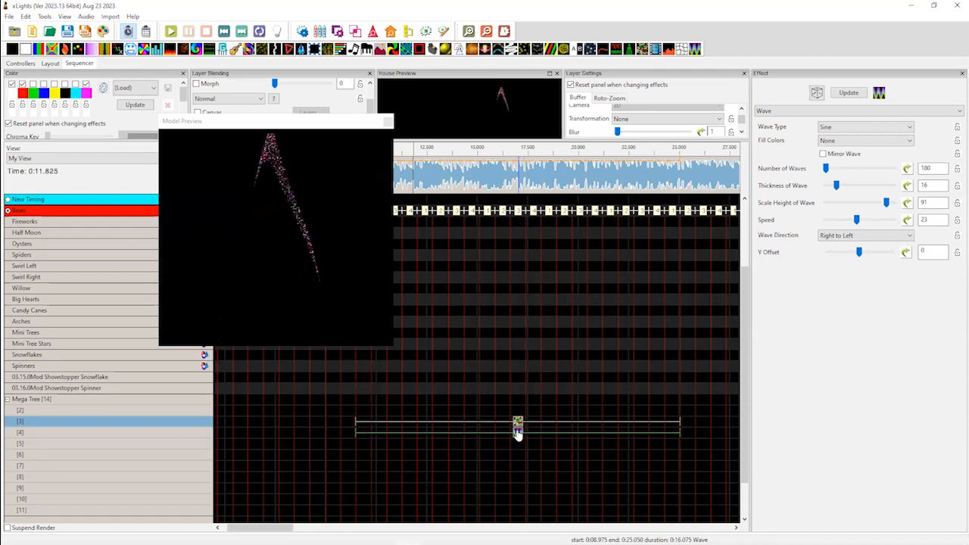
Add a magenta-only Wave with the same settings and span on layer 2 above the Twinkle, and set its layer blending to Layered
drag(879, 93, 671, 413)
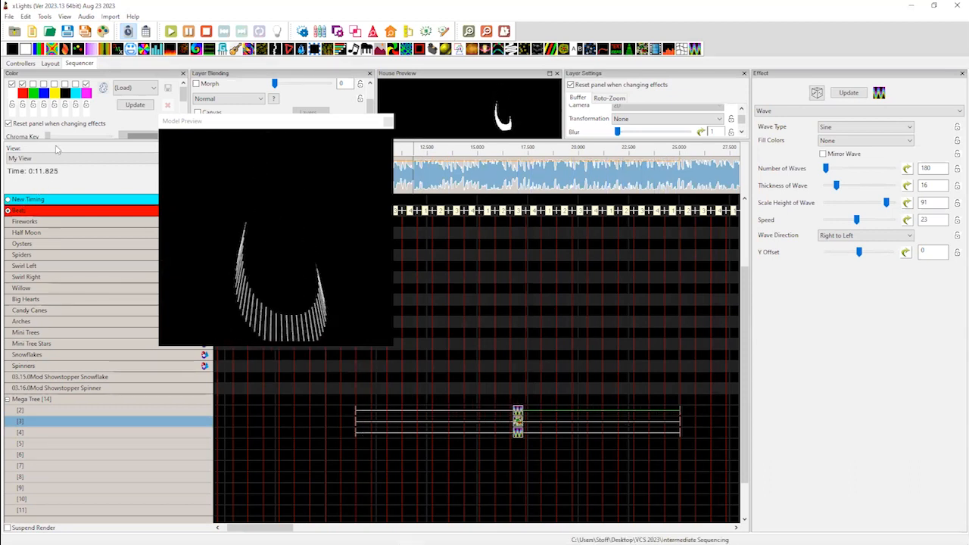
click(23, 84)
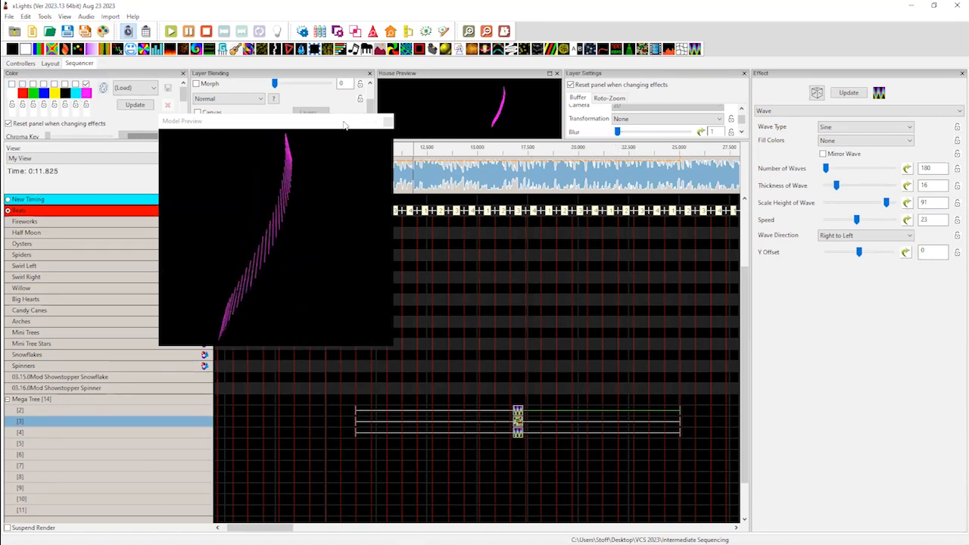
drag(350, 115, 244, 173)
click(246, 100)
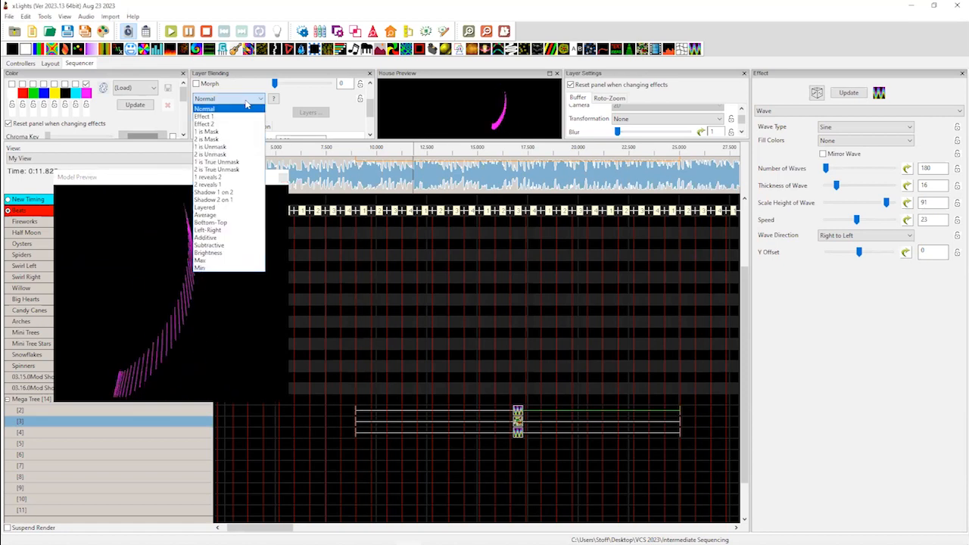
click(221, 208)
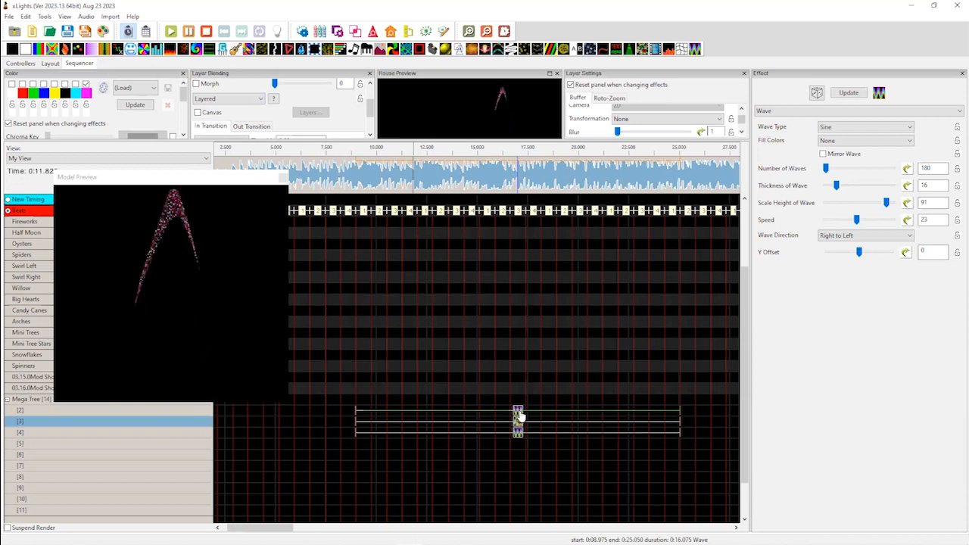
Make the layer 2 Wave white-only and raise its thickness to 20
click(846, 186)
drag(845, 187, 839, 188)
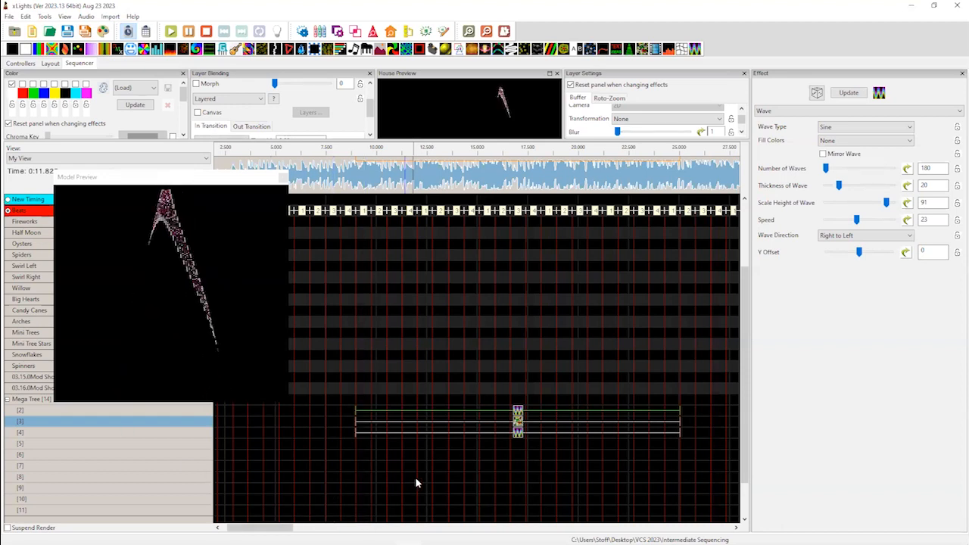
Copy the layer 4 Wave onto layer 5 of the Mega Tree, starting at about 9 seconds
click(517, 432)
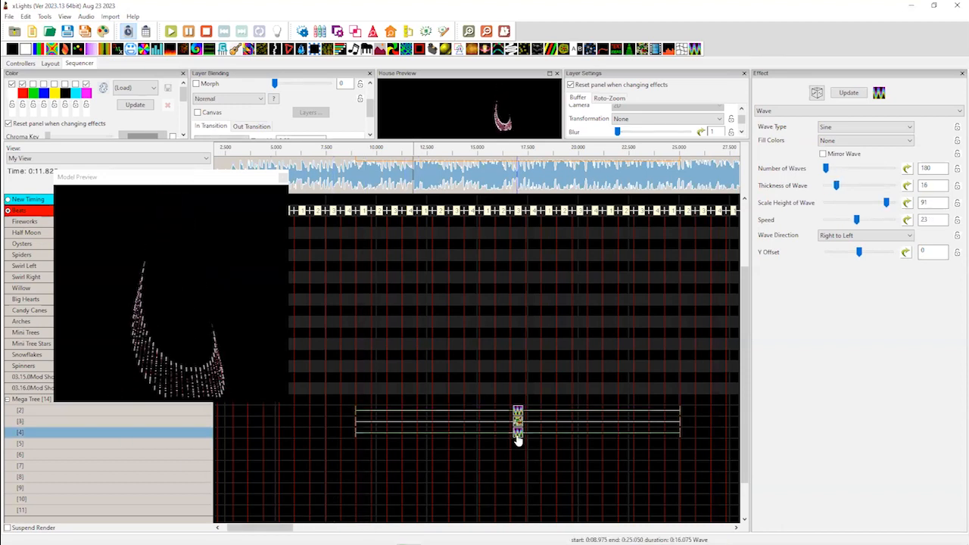
right_click(517, 435)
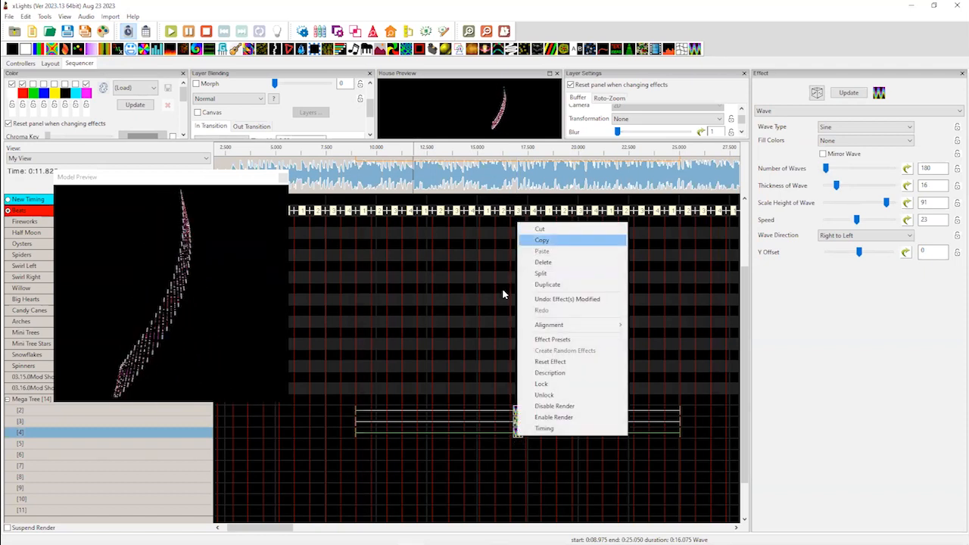
click(368, 451)
key(ctrl+v)
click(517, 444)
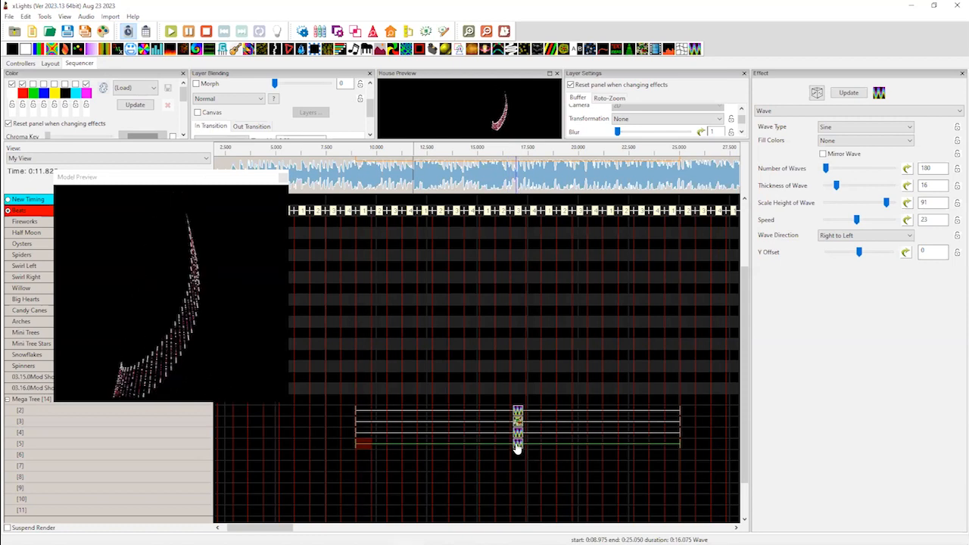
Paste a Wave onto the Mega Tree's top layer as white-only with thickness 18, and set its layer blending to Layered
click(367, 401)
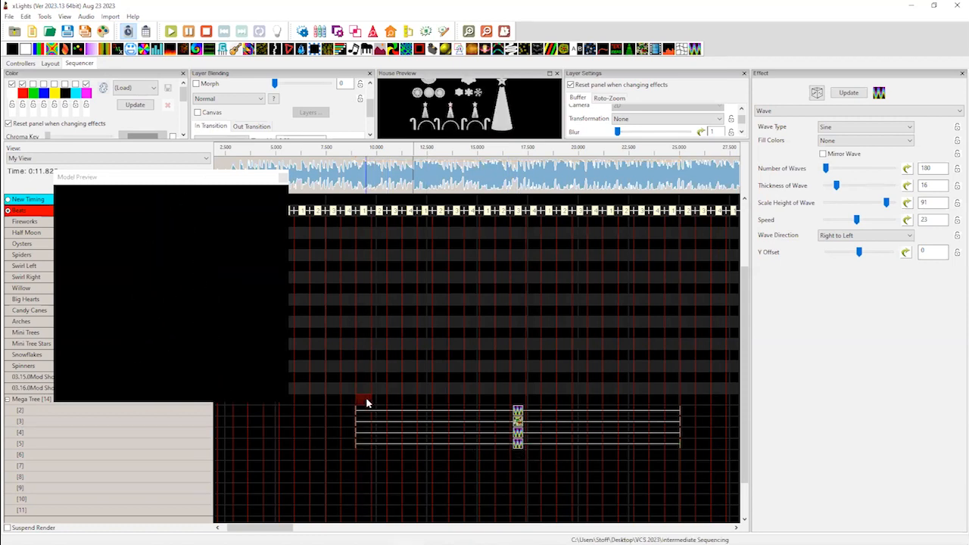
key(ctrl+v)
click(518, 400)
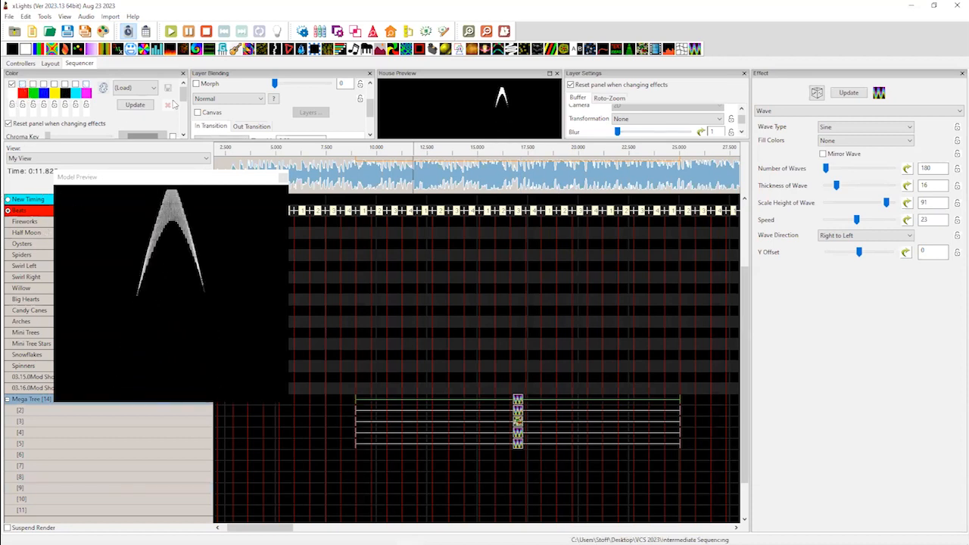
click(214, 99)
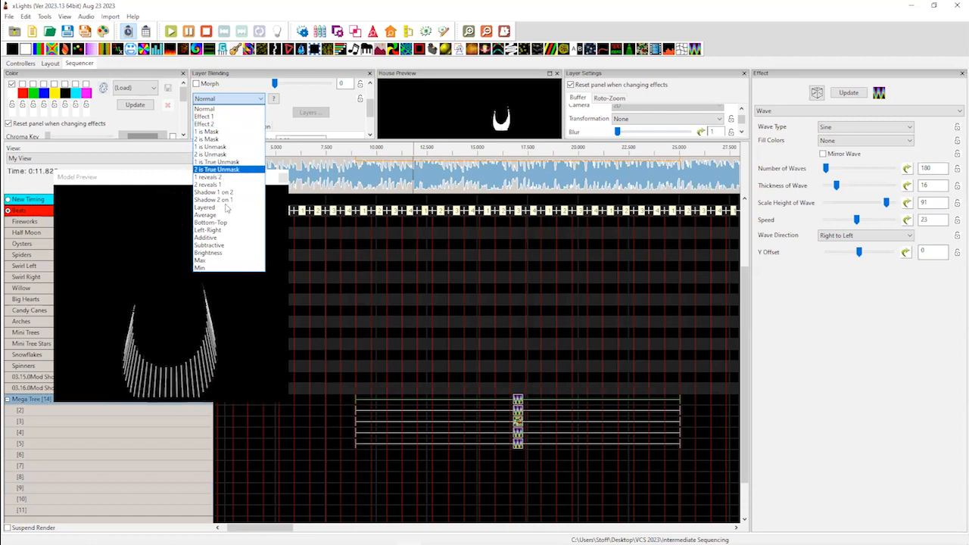
click(226, 208)
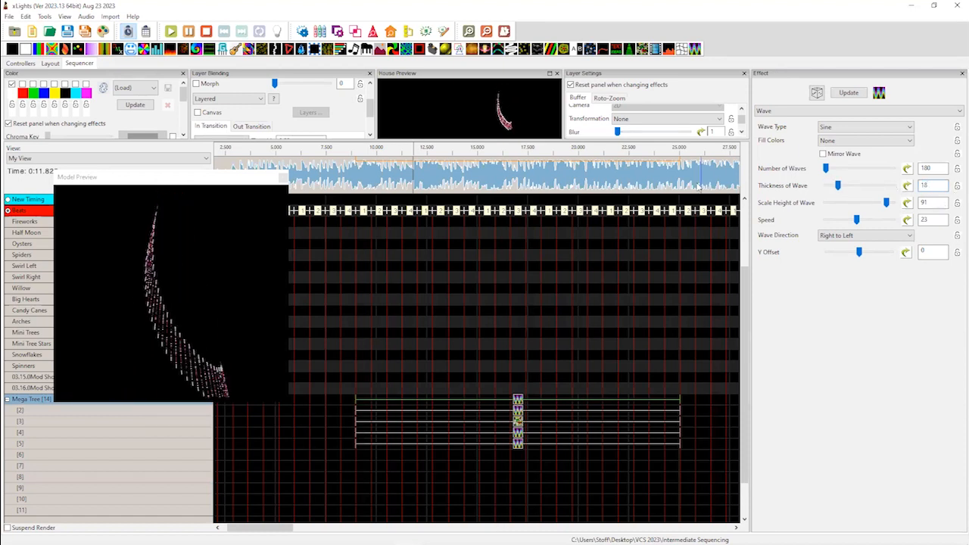
Set the wave direction to Left to Right for the Waves on the Mega Tree's top layer and layer 5
click(841, 236)
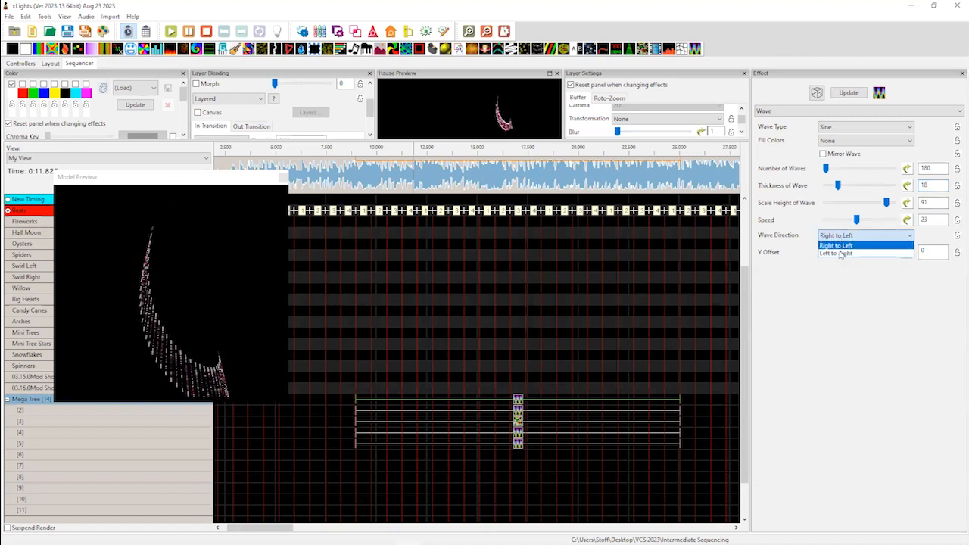
click(839, 254)
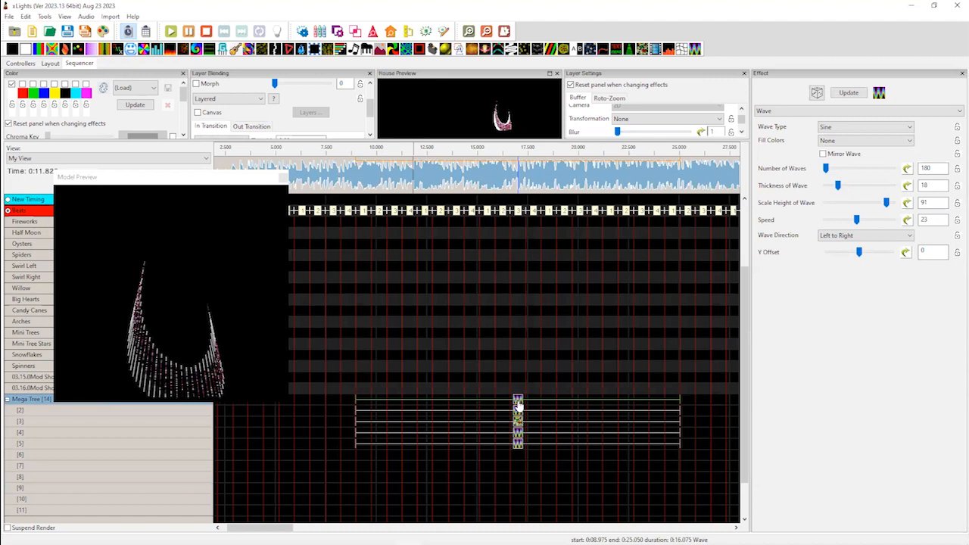
click(516, 447)
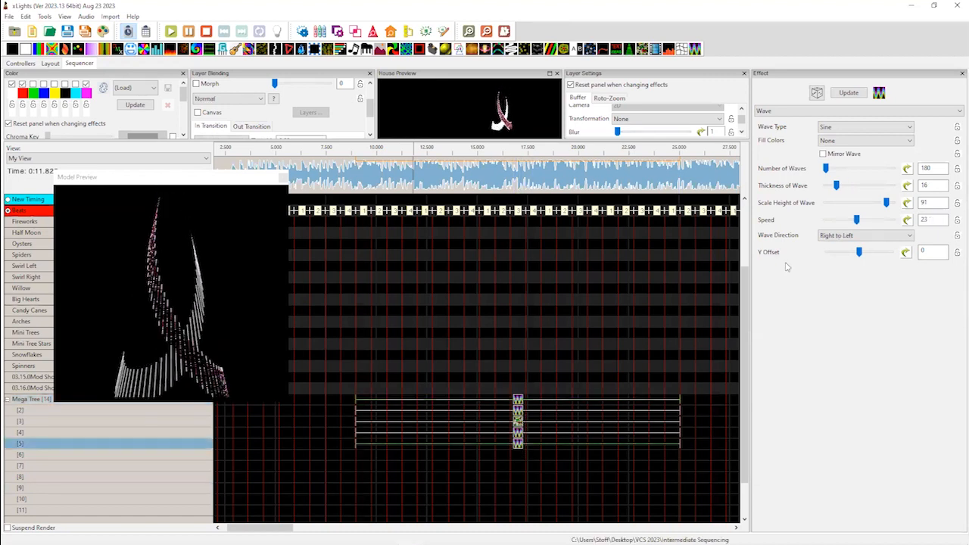
click(839, 237)
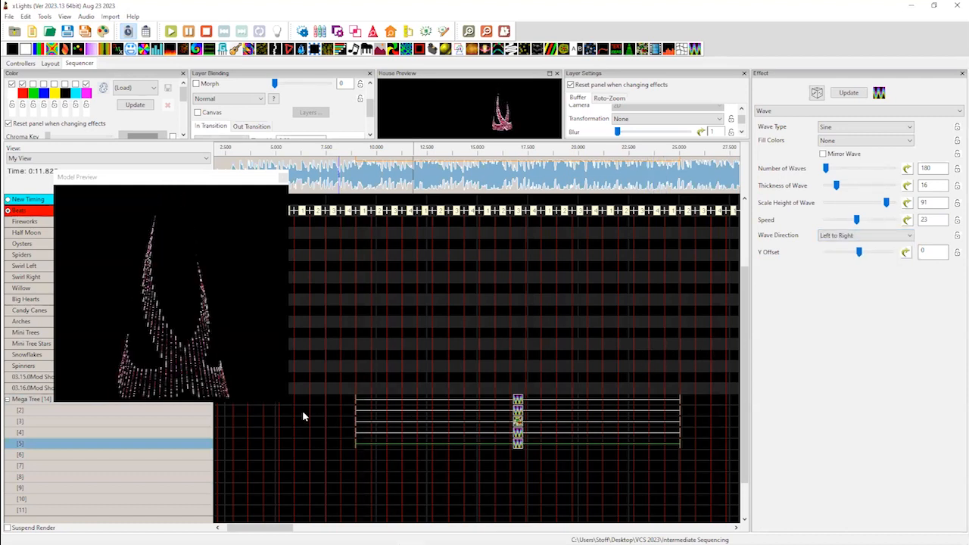
Play the sequence from about 8.5 seconds to check the opposing Waves on the Mega Tree
click(348, 179)
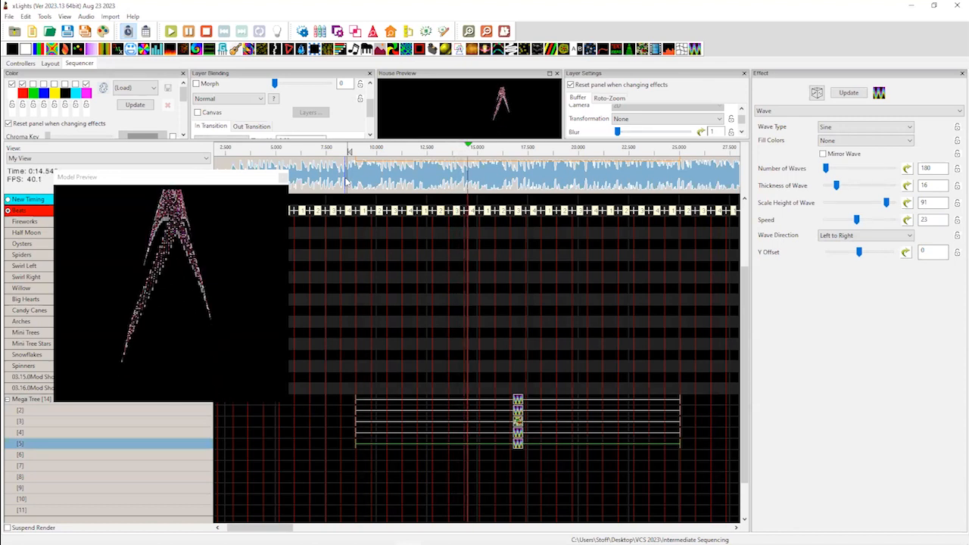
key(space)
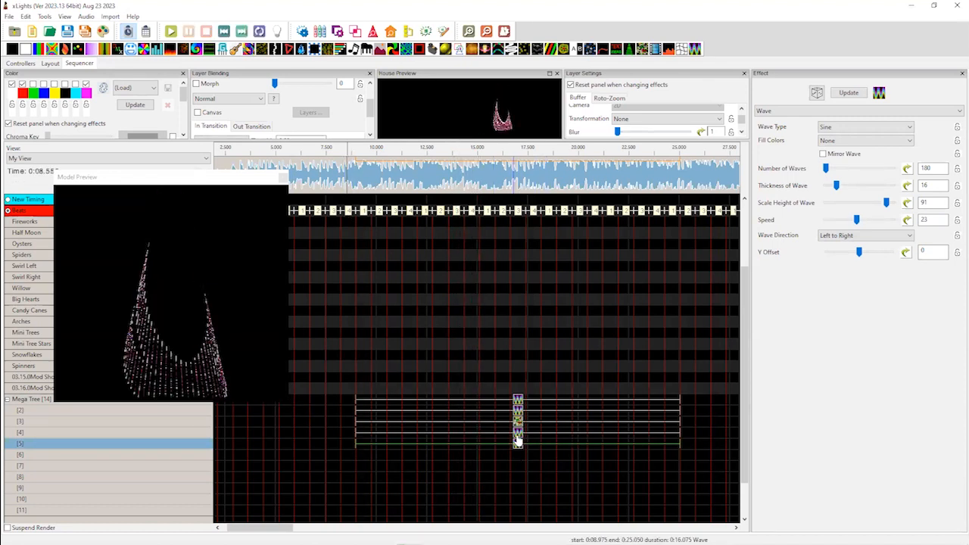
Move all five Mega Tree effects down three layers together, so they occupy layers 4 to 8
click(518, 413)
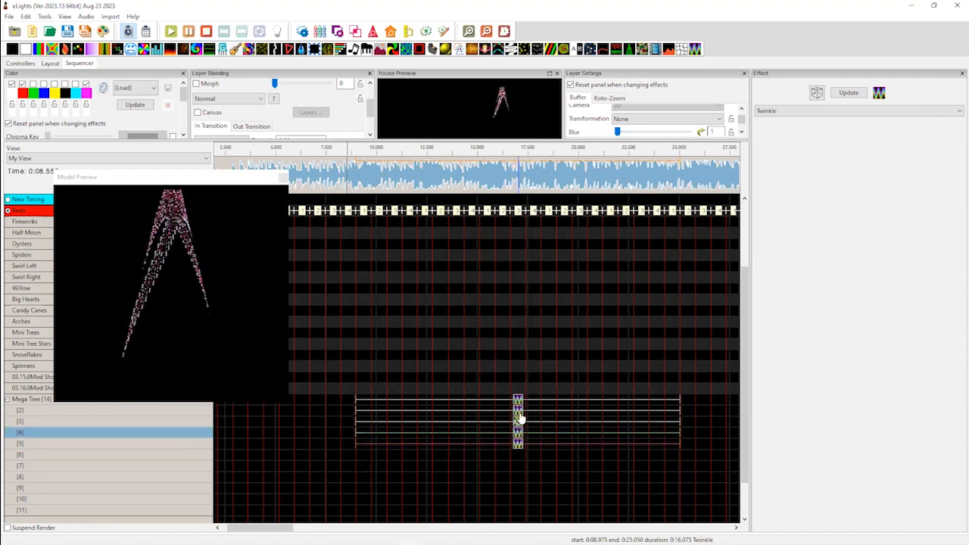
click(517, 402)
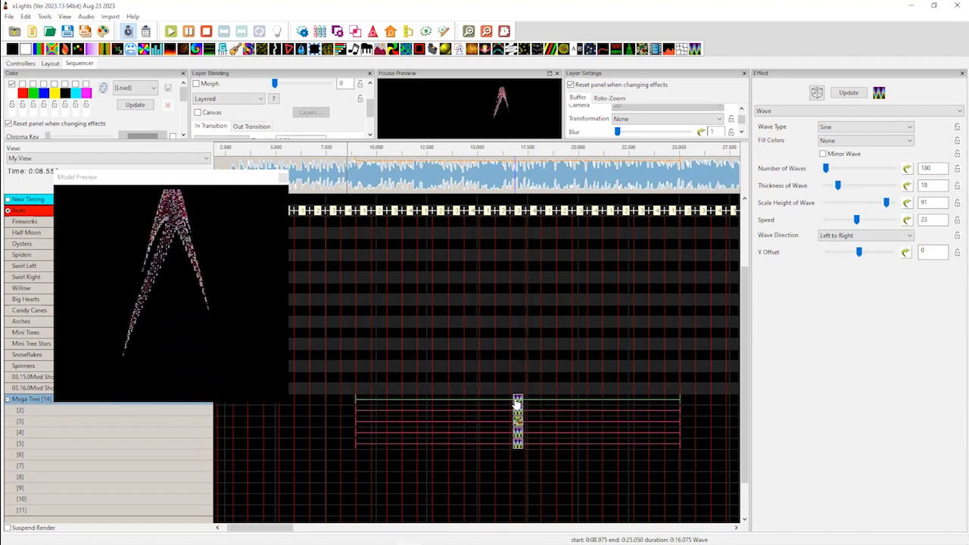
key(Down)
key(Down)
key(Down)
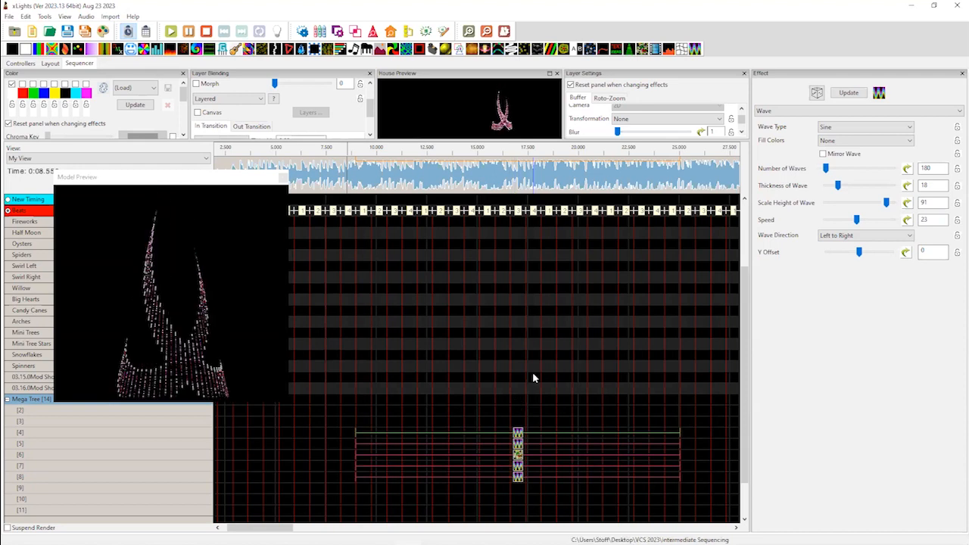
click(546, 394)
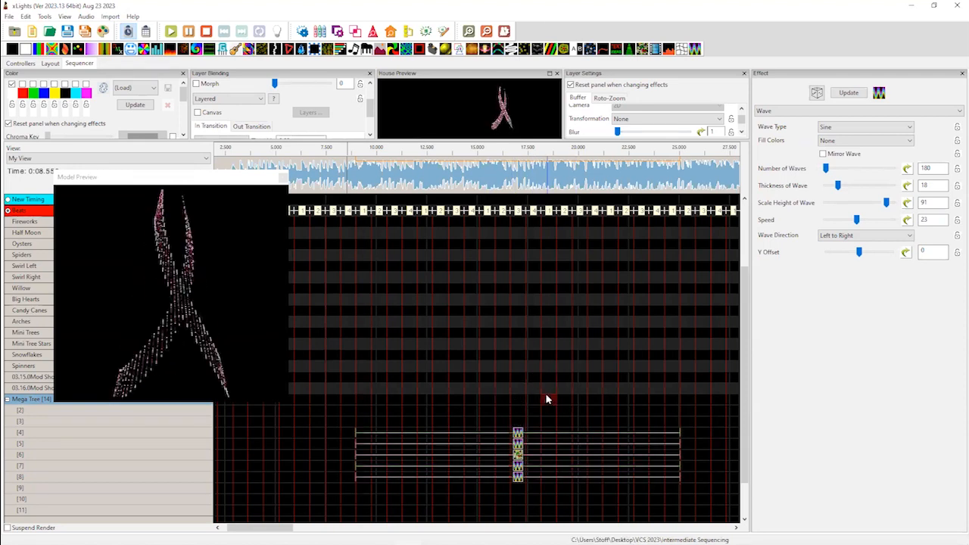
Set the thickness of the Waves on layers 7 and 8 to 20
click(517, 465)
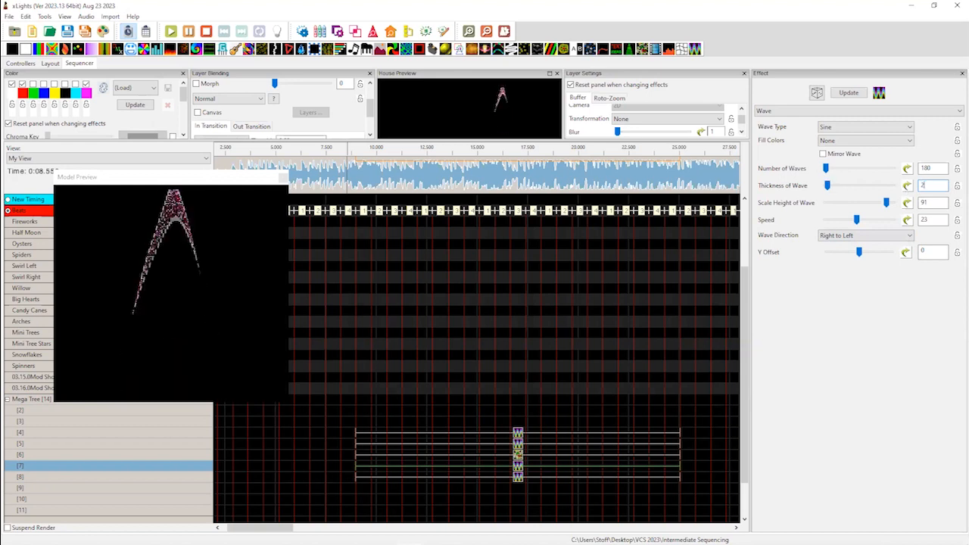
click(556, 477)
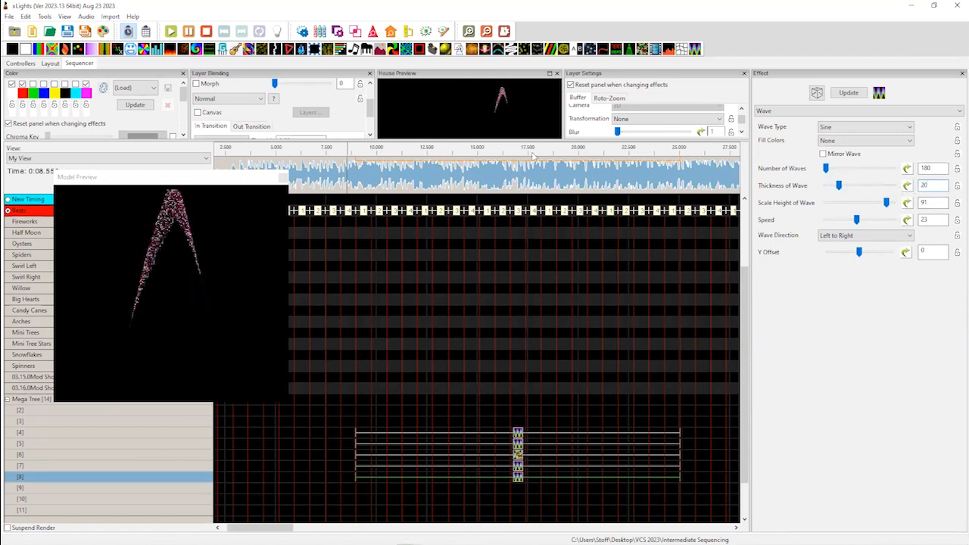
Set the layer blending of the white Waves on layers 4 and 5 to Normal
click(518, 435)
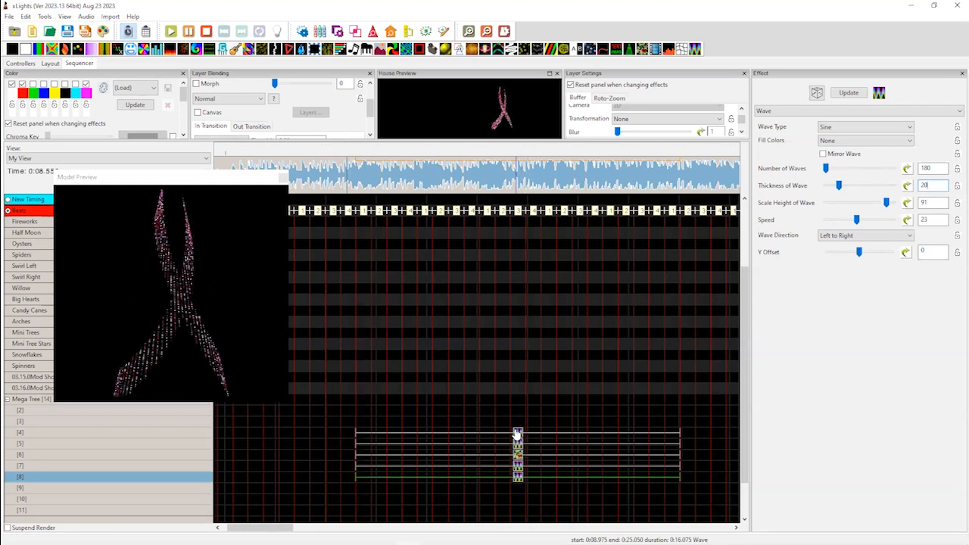
drag(518, 434, 515, 434)
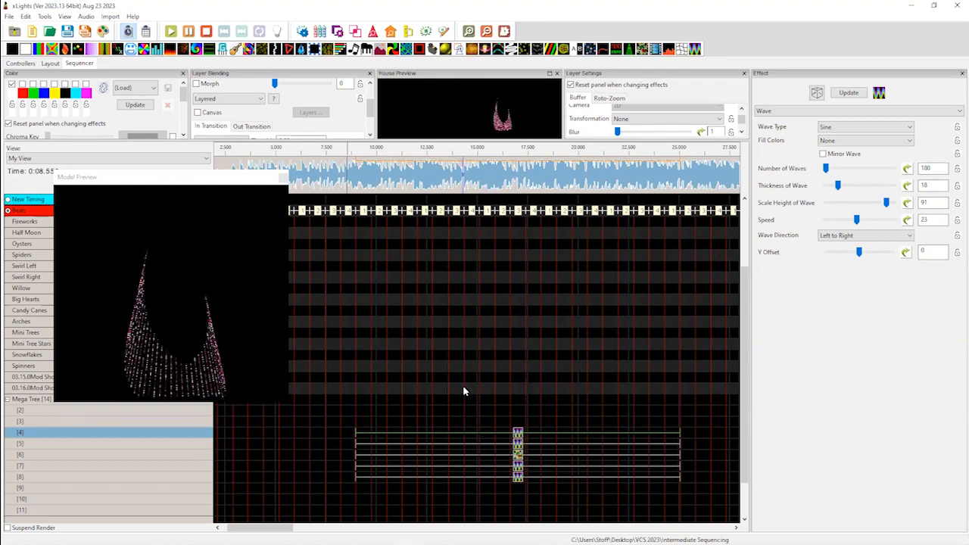
click(240, 99)
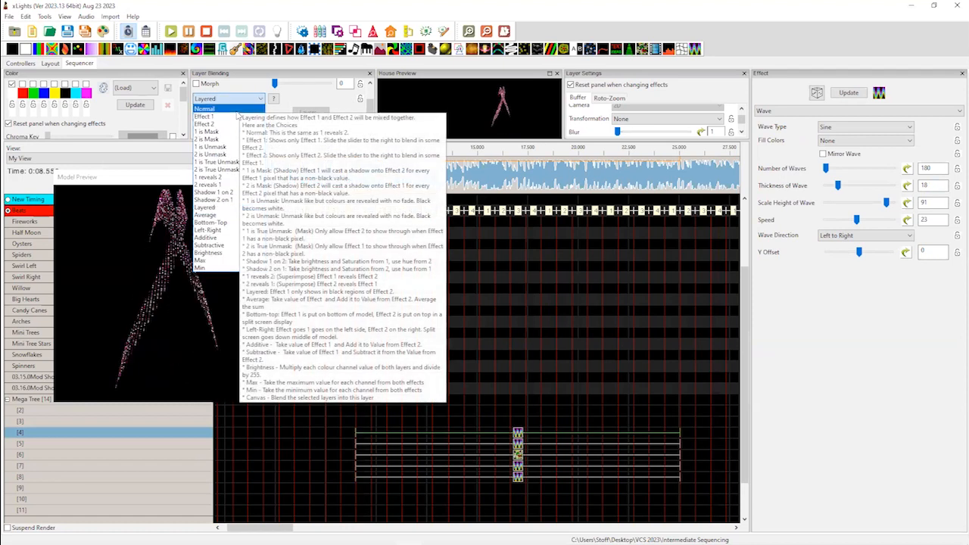
click(239, 109)
click(512, 449)
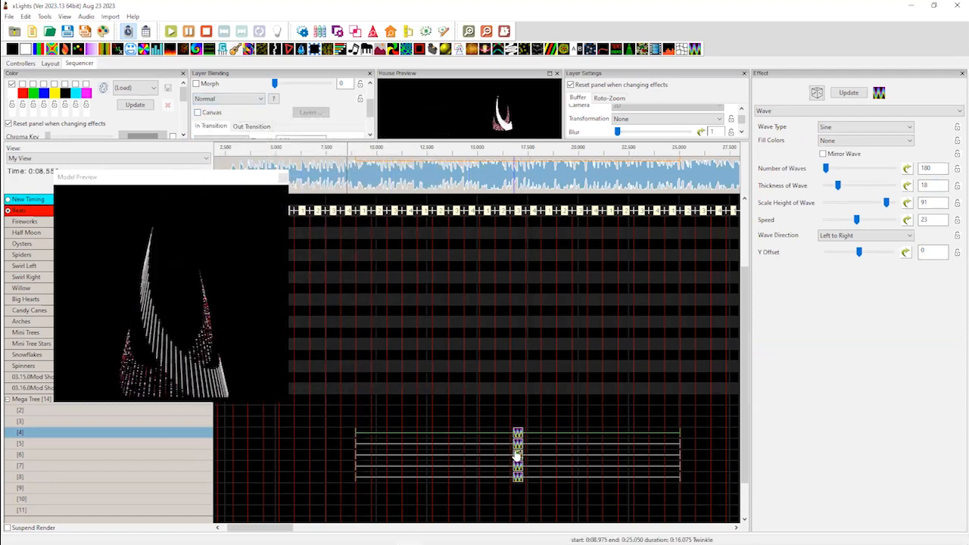
click(227, 99)
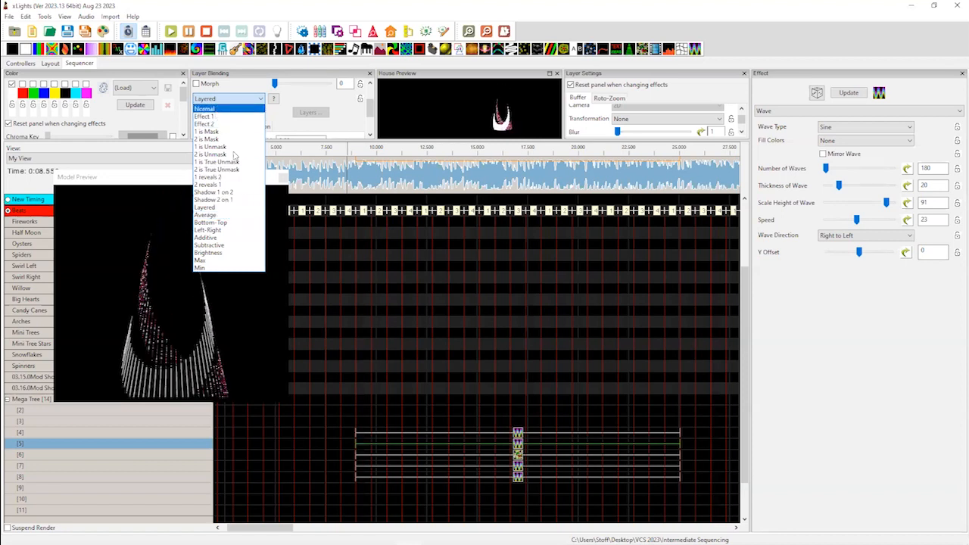
click(206, 109)
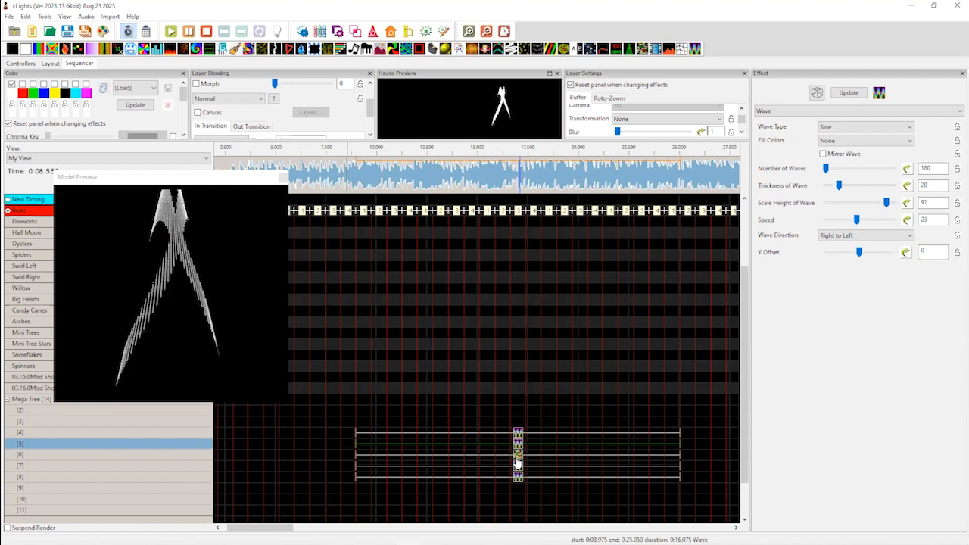
Set the thickness of the white Waves on layers 4 and 5 to 12
click(518, 433)
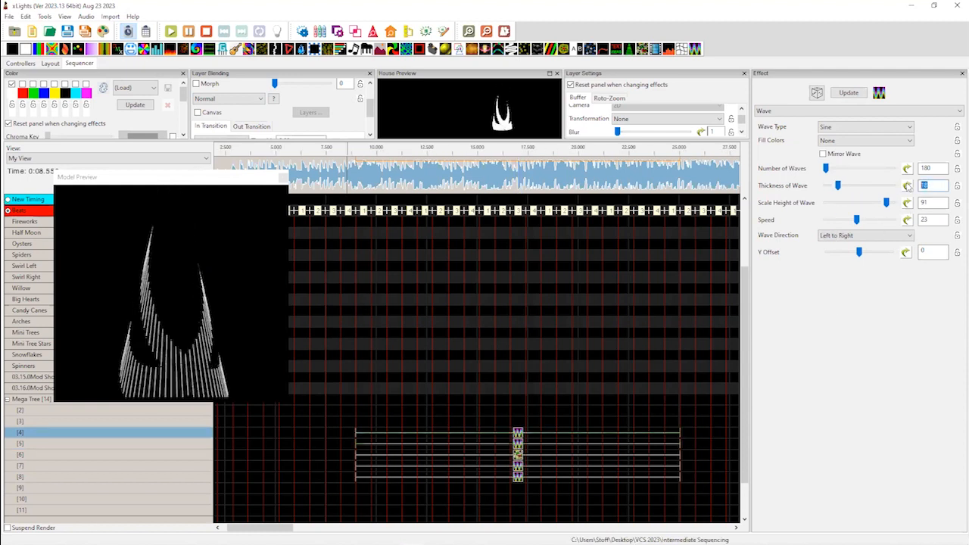
text(12)
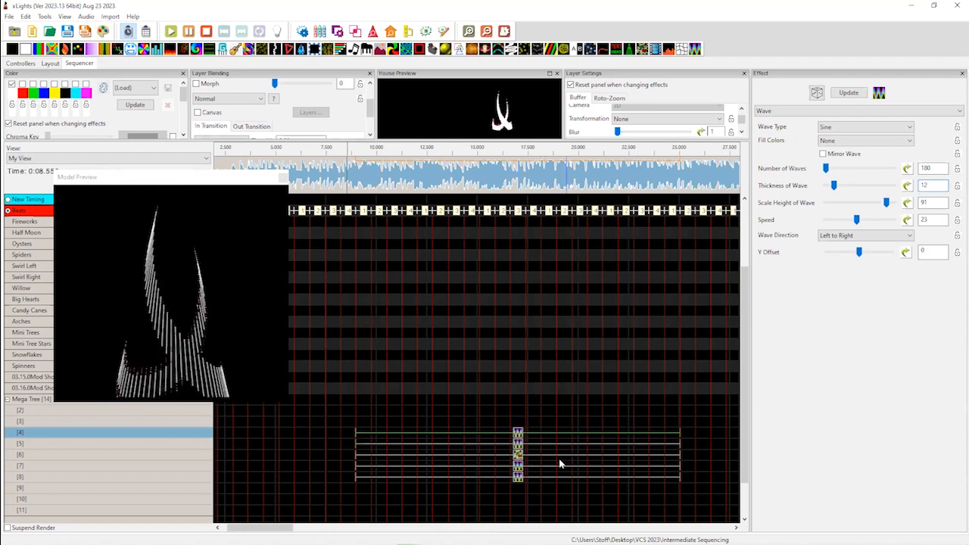
click(518, 445)
text(12)
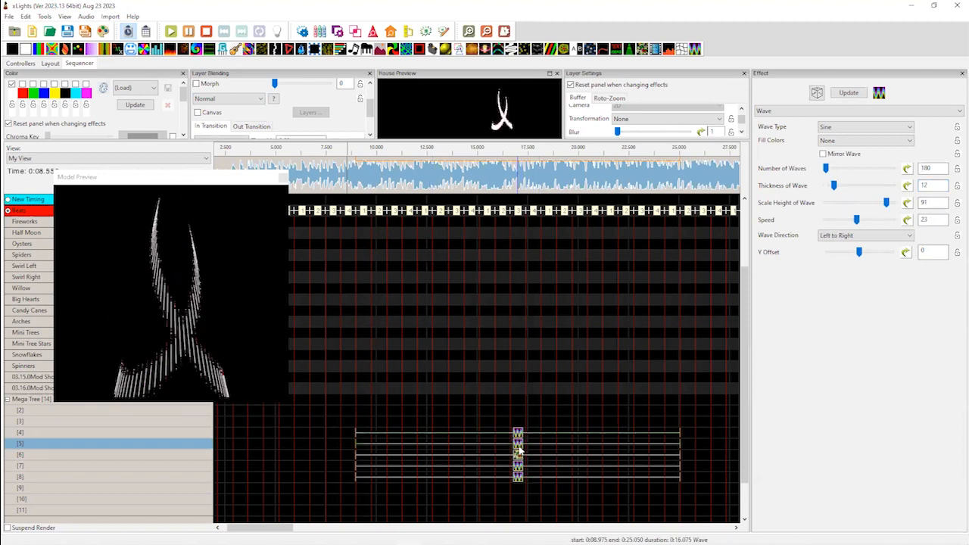
Bulk-edit the Waves on layers 4, 5, 7 and 8 to a speed of 4.94
click(519, 477)
click(519, 478)
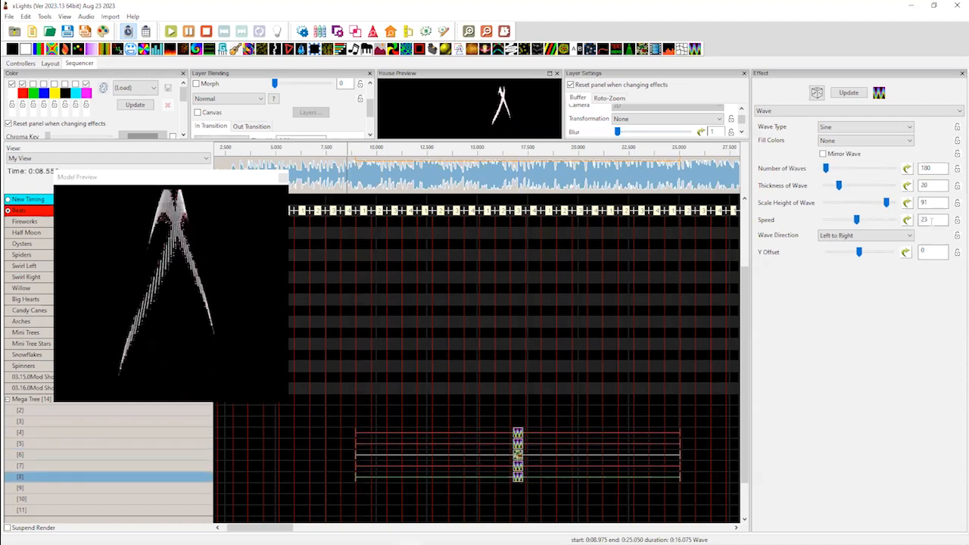
double_click(855, 221)
drag(853, 228, 830, 229)
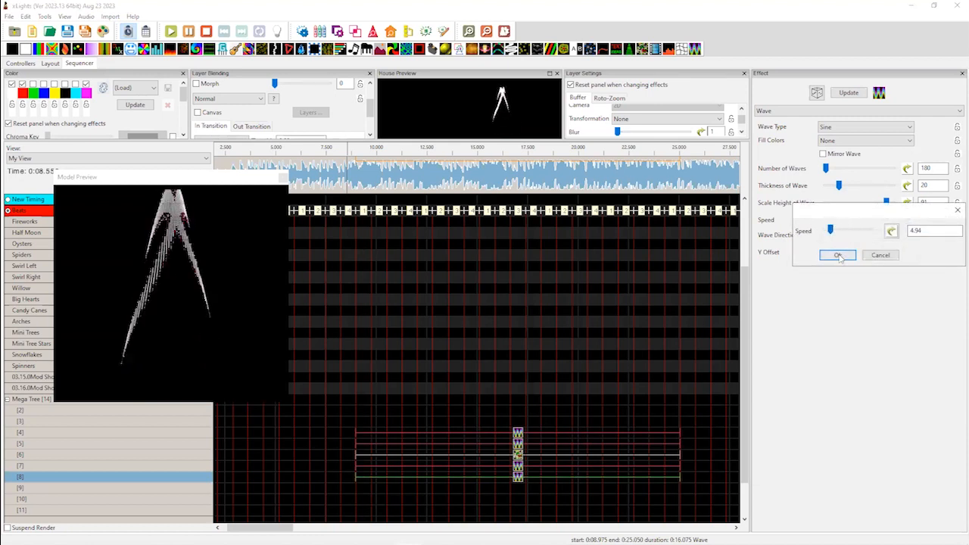
click(837, 255)
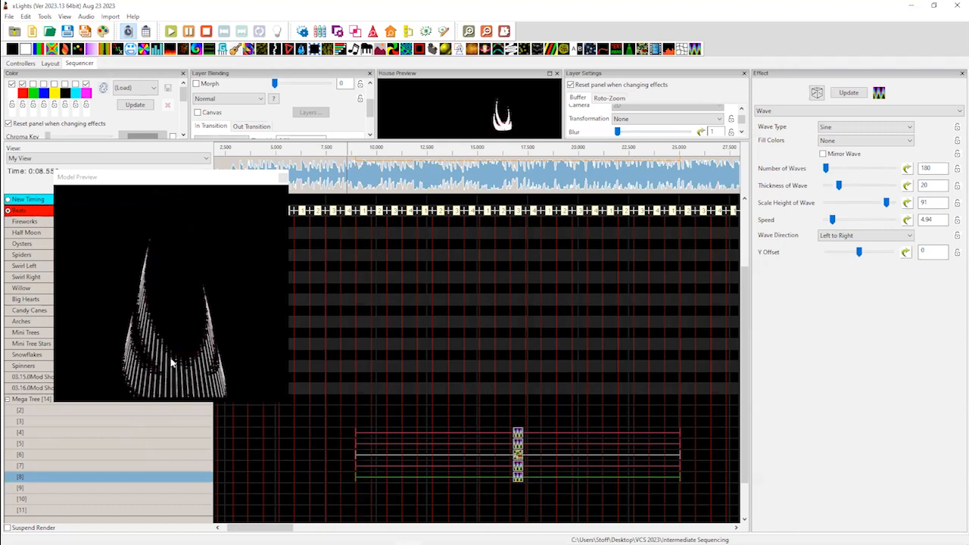
Increase the thickness of the Waves on layers 7 and 8 to 30
click(518, 465)
double_click(930, 185)
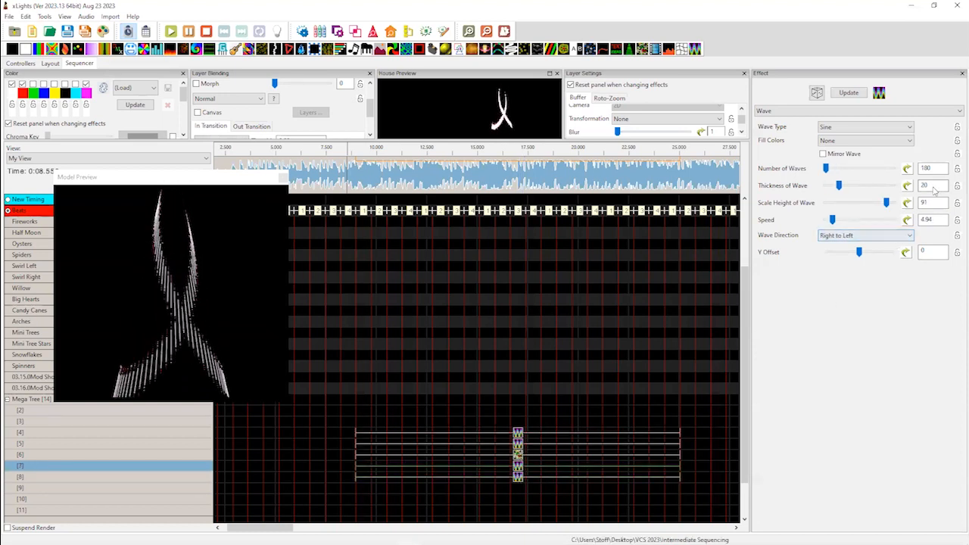
text(30)
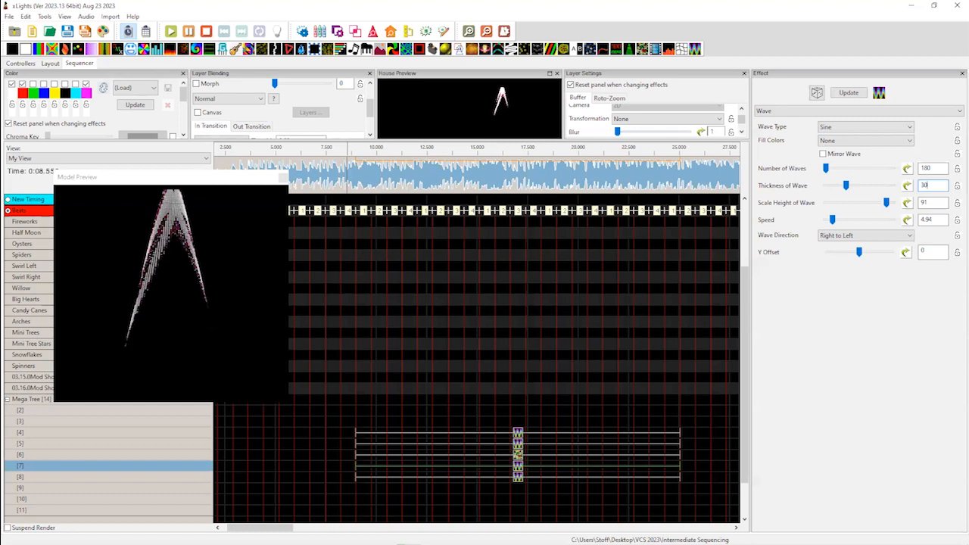
click(518, 477)
double_click(930, 185)
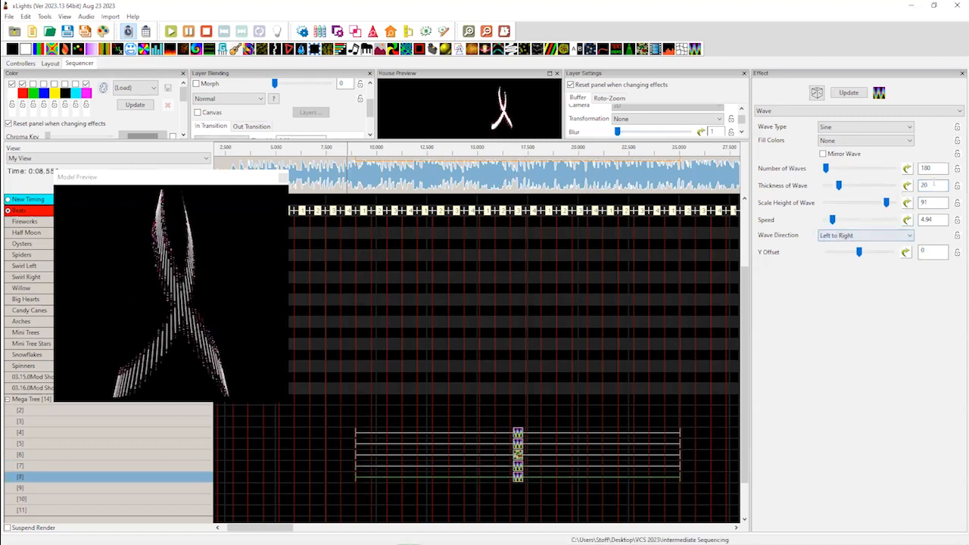
text(30)
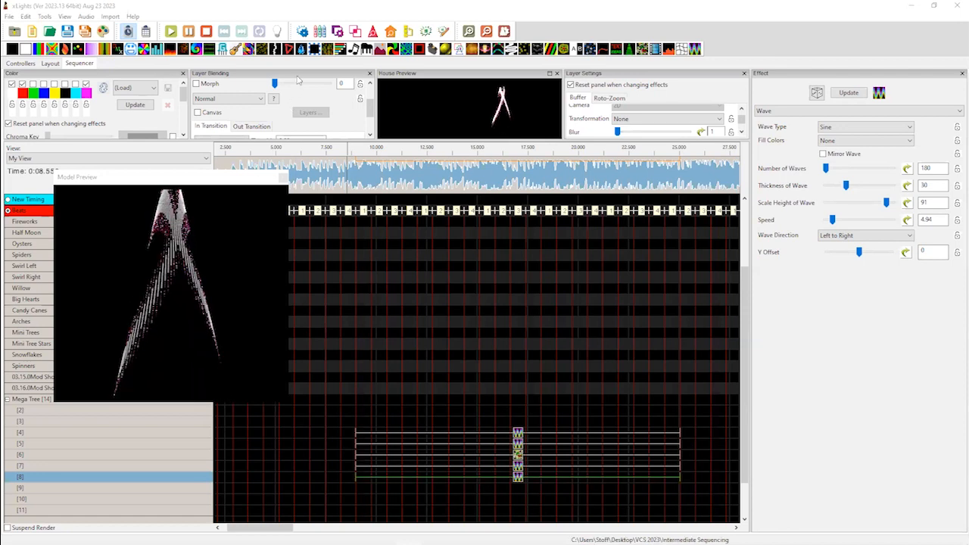
Detach the Layer Blending panel and enlarge it as a floating window so all its settings show
click(369, 73)
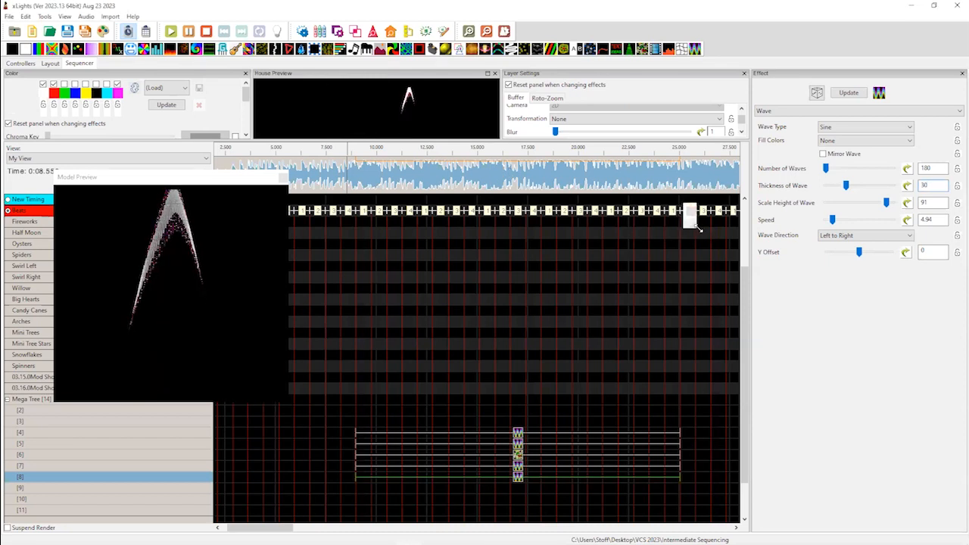
drag(697, 228, 913, 459)
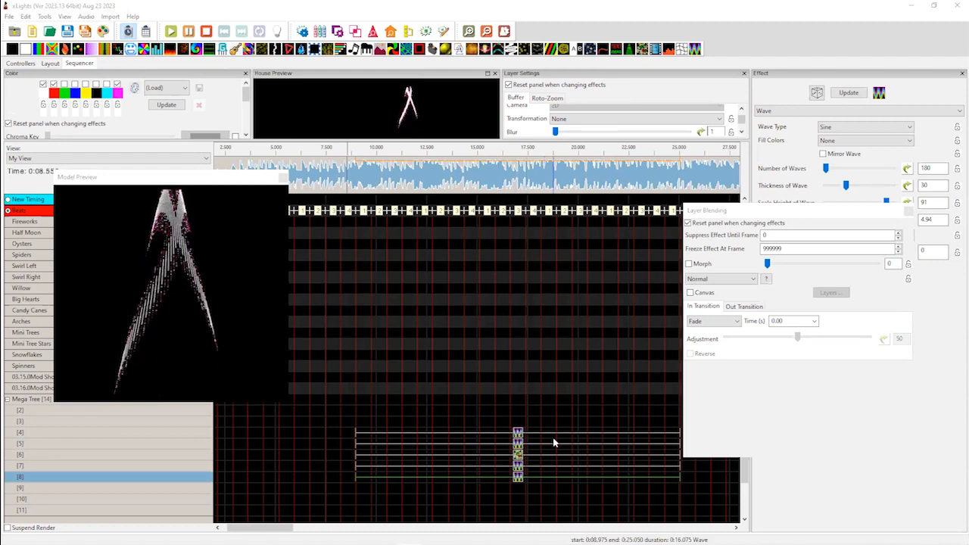
Delete all the effects on Mega Tree layers 4 to 8
click(520, 436)
drag(522, 441, 442, 450)
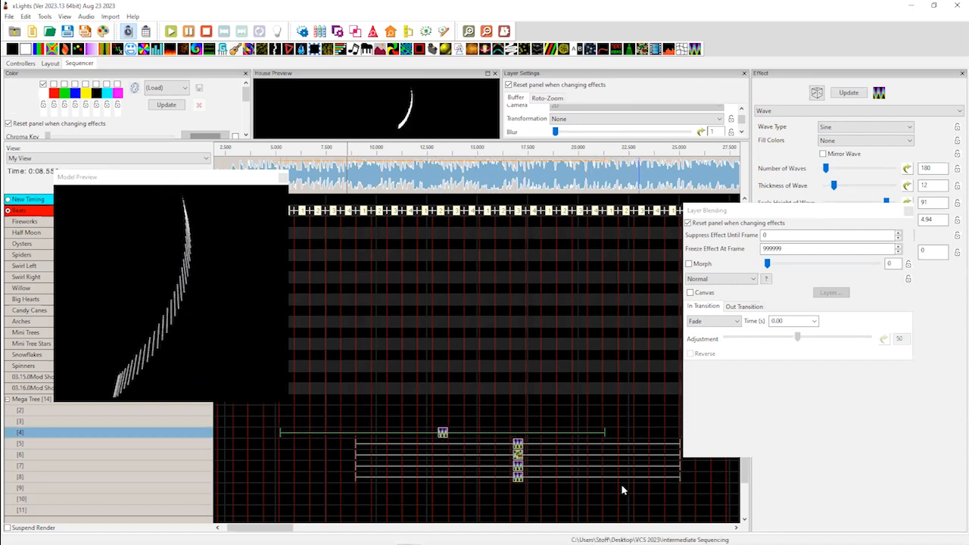
drag(680, 493, 311, 433)
key(Delete)
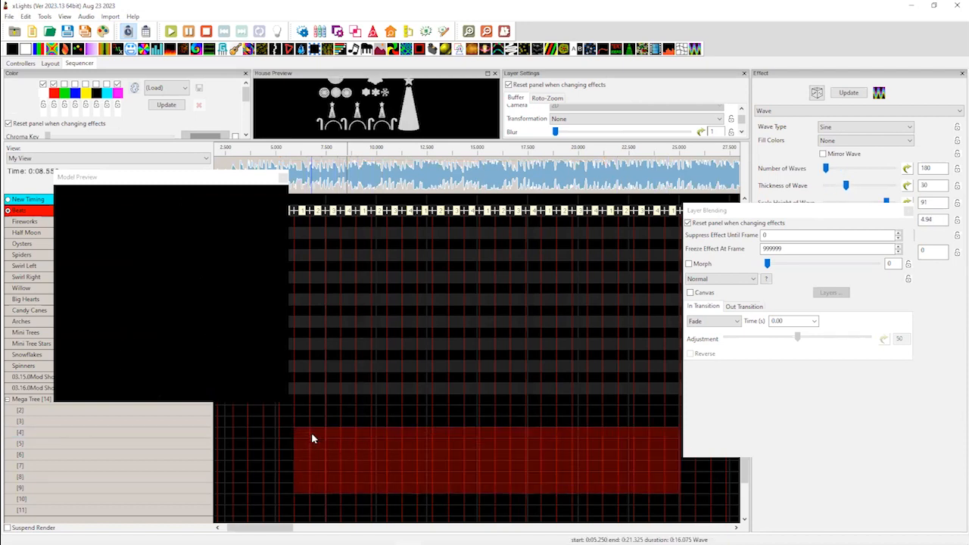
Place a Spirals effect on Mega Tree layer 3 and stretch it from about 5.9 s to 14.35 s
click(306, 424)
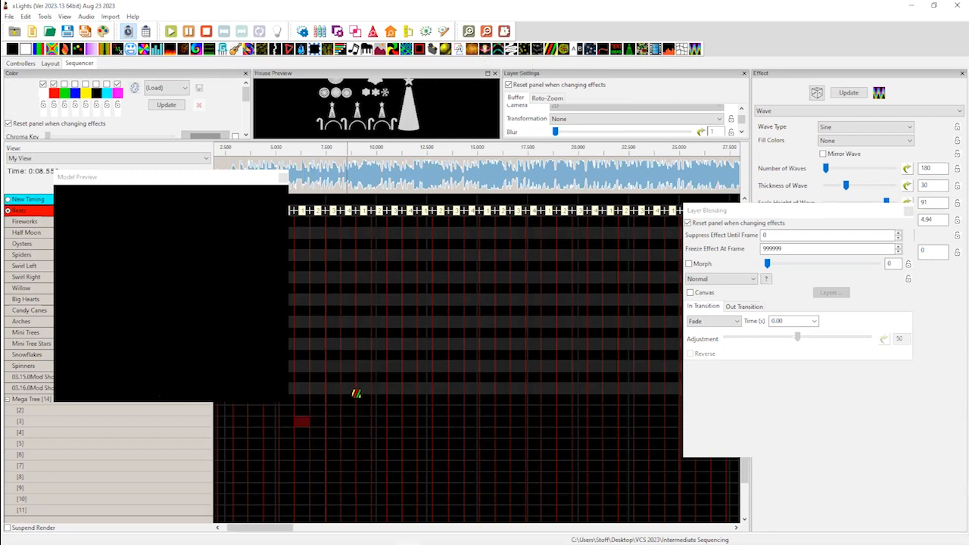
drag(356, 394, 300, 424)
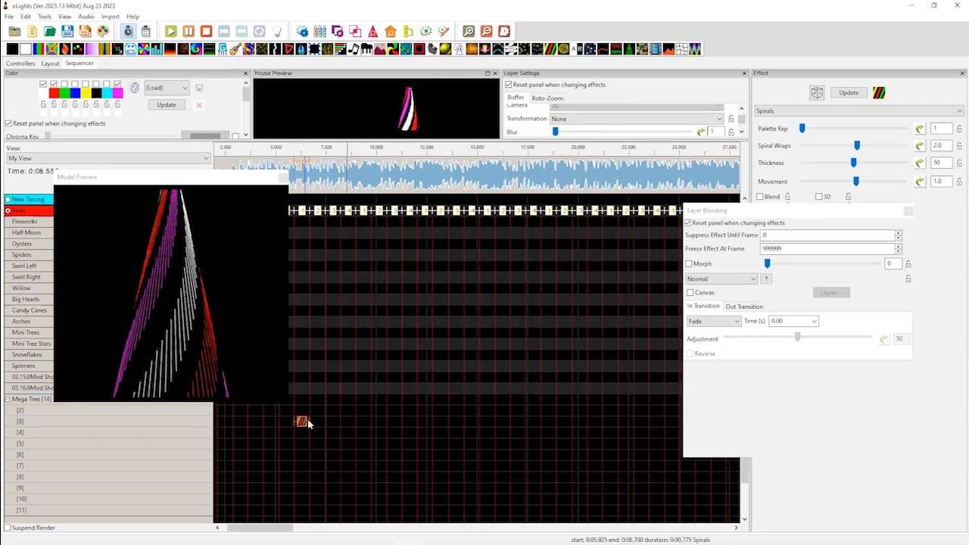
drag(377, 432, 463, 426)
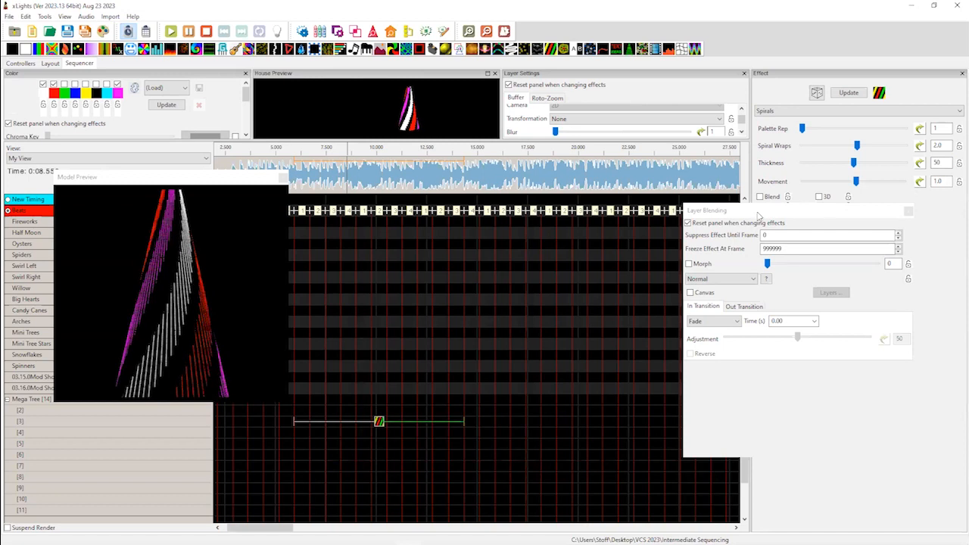
Dock the Layer Blending panel again and set the Spirals effect to thickness 19, movement 6.5 and 3D
drag(757, 212, 536, 126)
drag(855, 162, 819, 163)
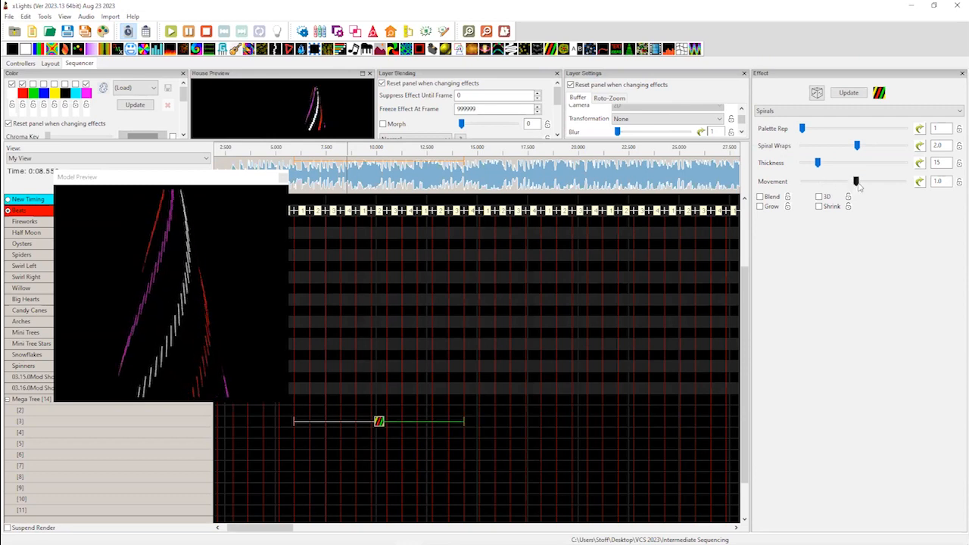
drag(867, 187, 870, 186)
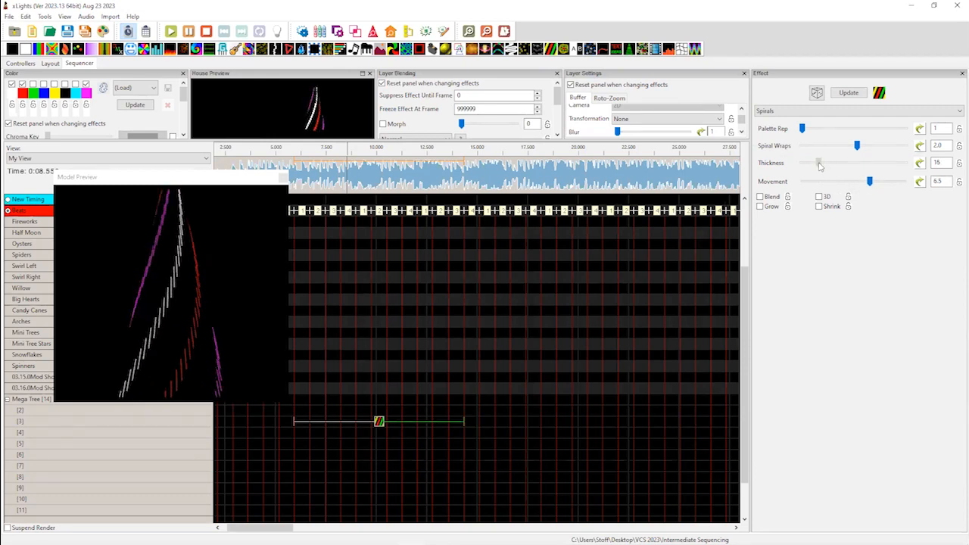
drag(819, 164, 823, 165)
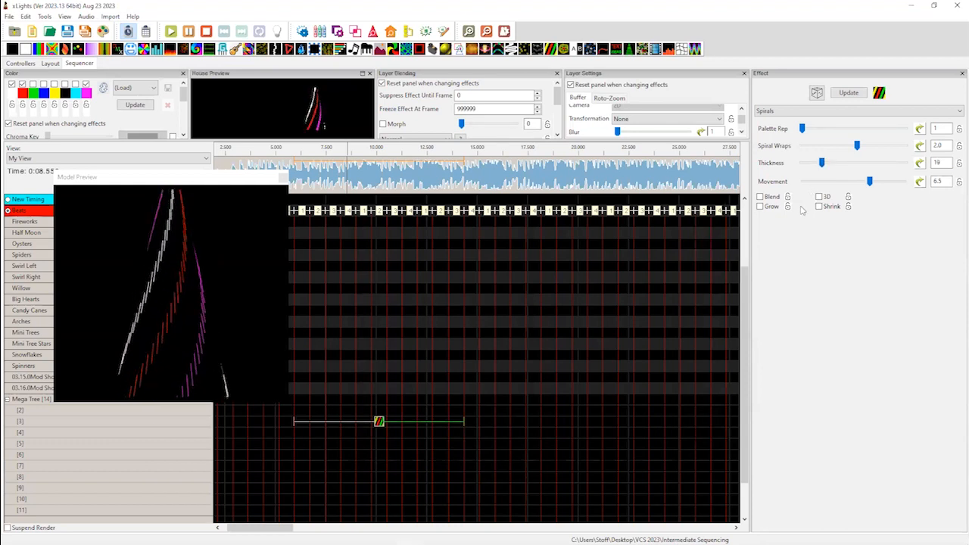
click(819, 197)
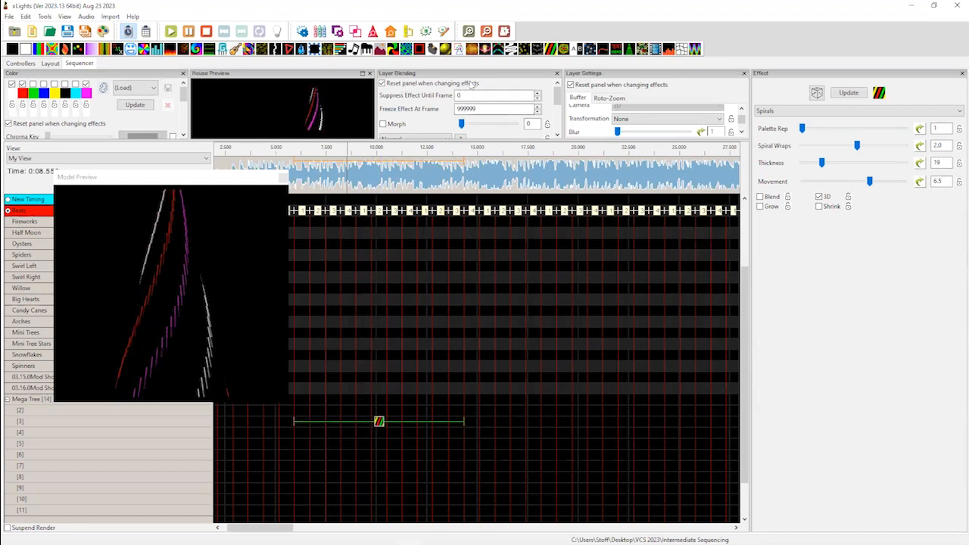
Float the Layer Blending panel and give the Spirals effect a 1.00 s Fade for both its in and out transitions
drag(486, 73, 571, 140)
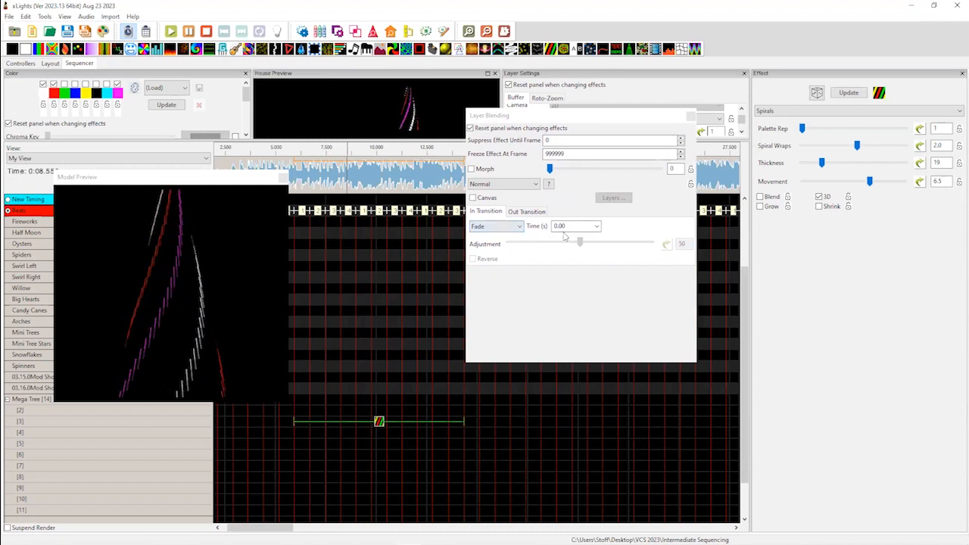
click(518, 212)
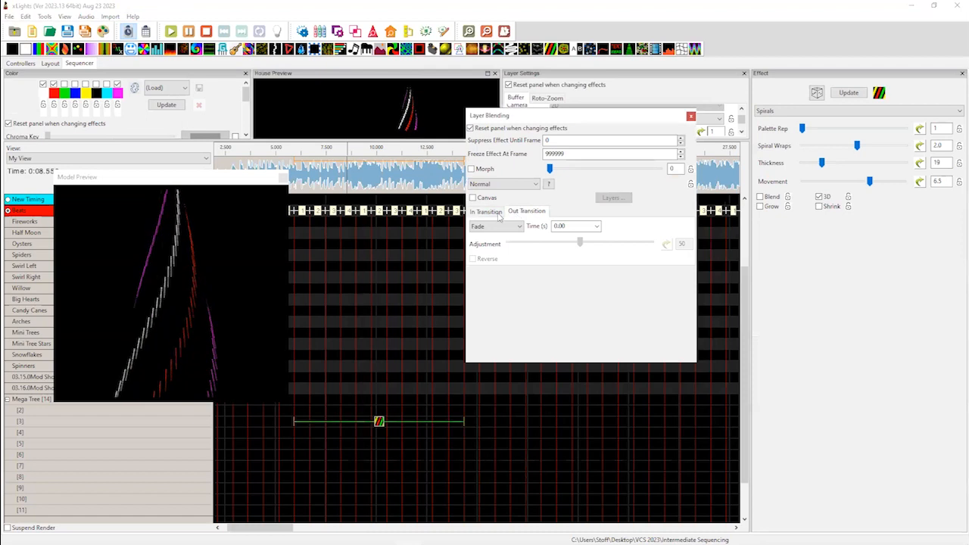
click(487, 215)
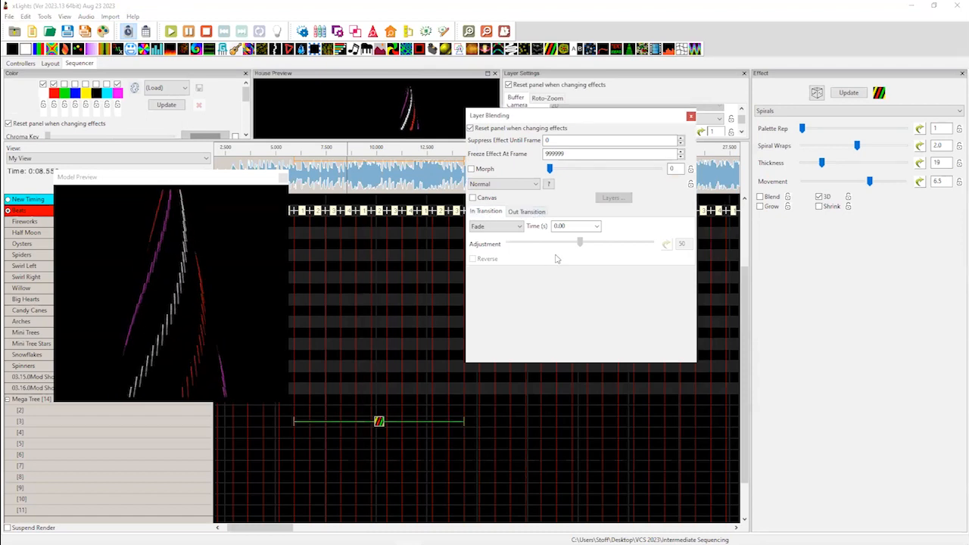
click(596, 227)
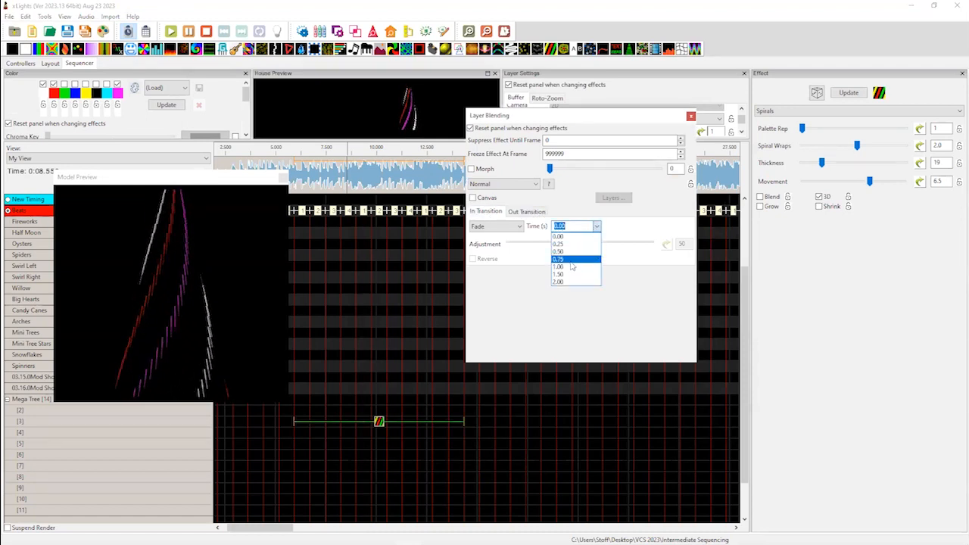
click(571, 267)
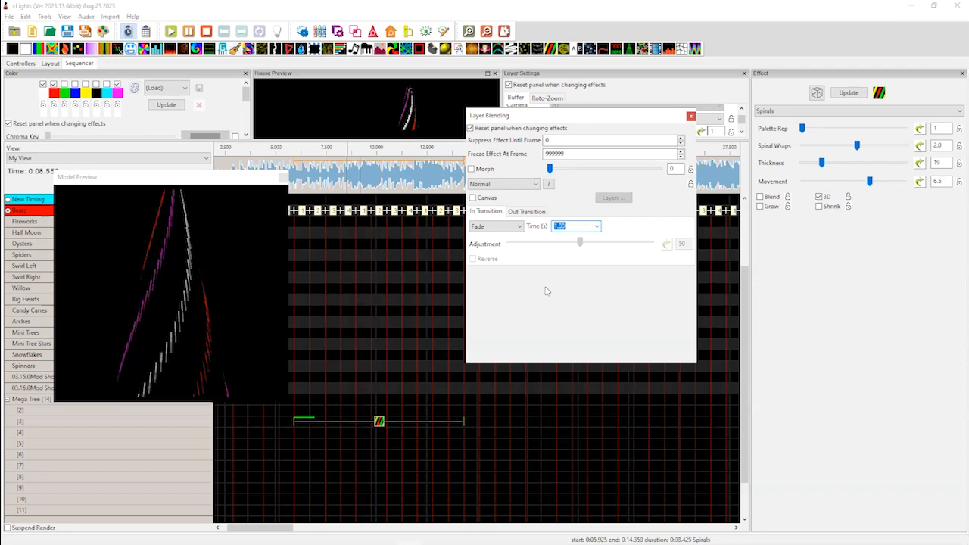
click(530, 212)
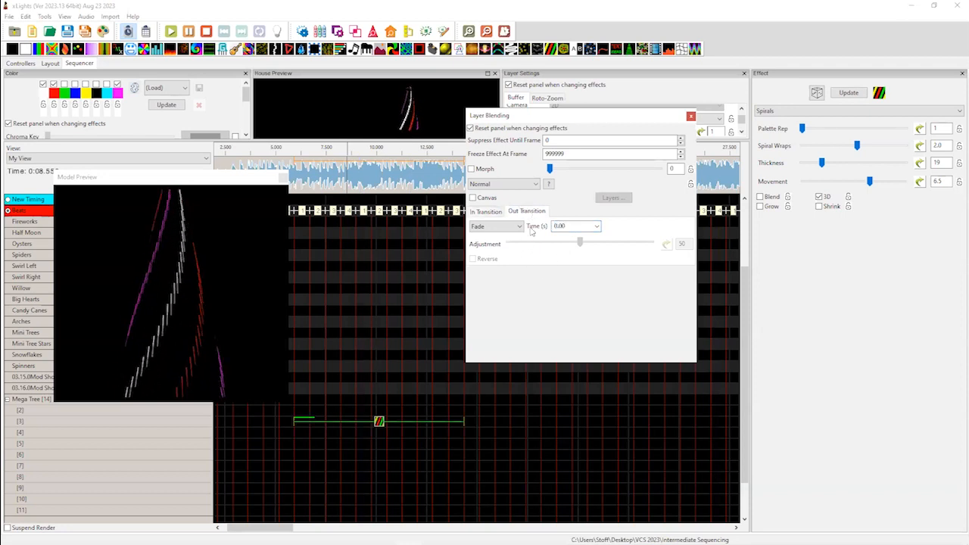
click(596, 227)
click(573, 271)
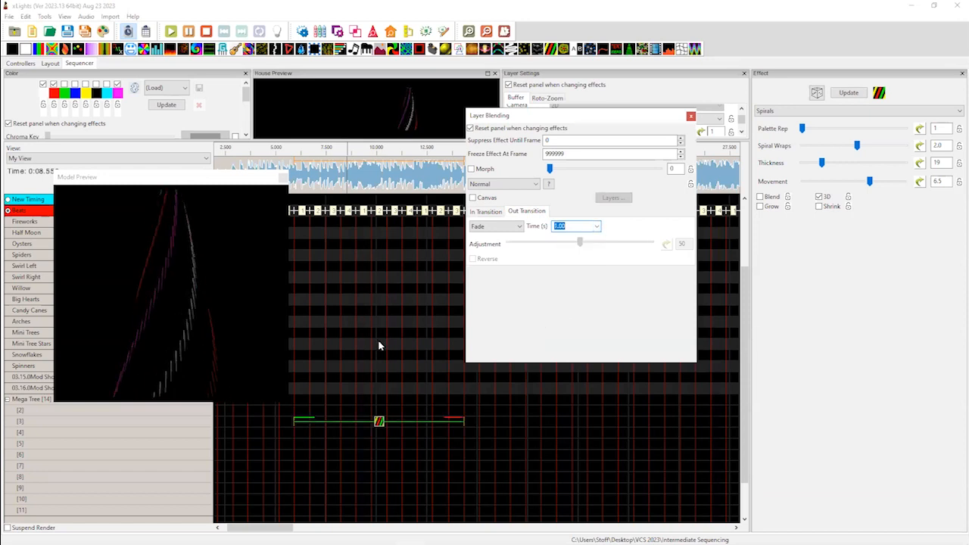
Shorten the Spirals effect to end at about 9.8 s and play it back from its start
drag(460, 422, 368, 421)
click(297, 180)
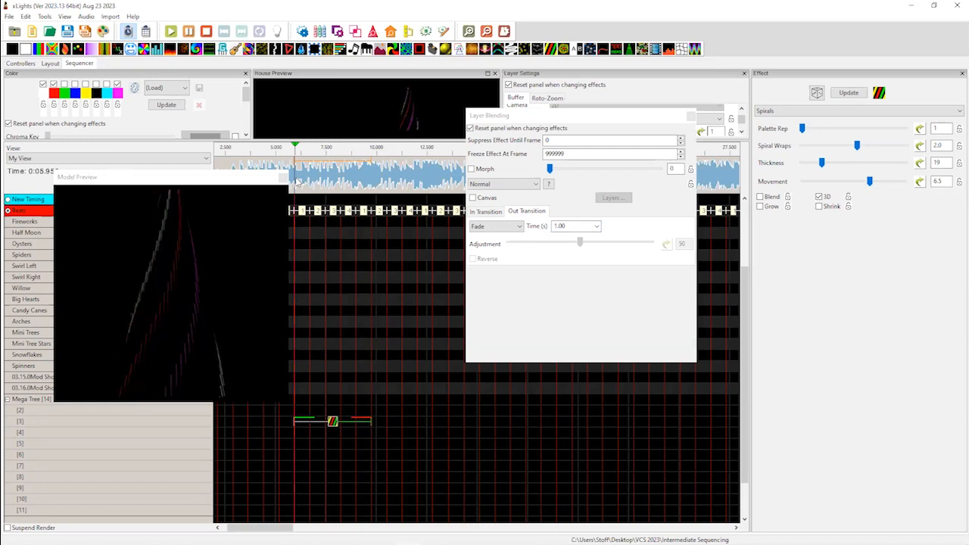
key(space)
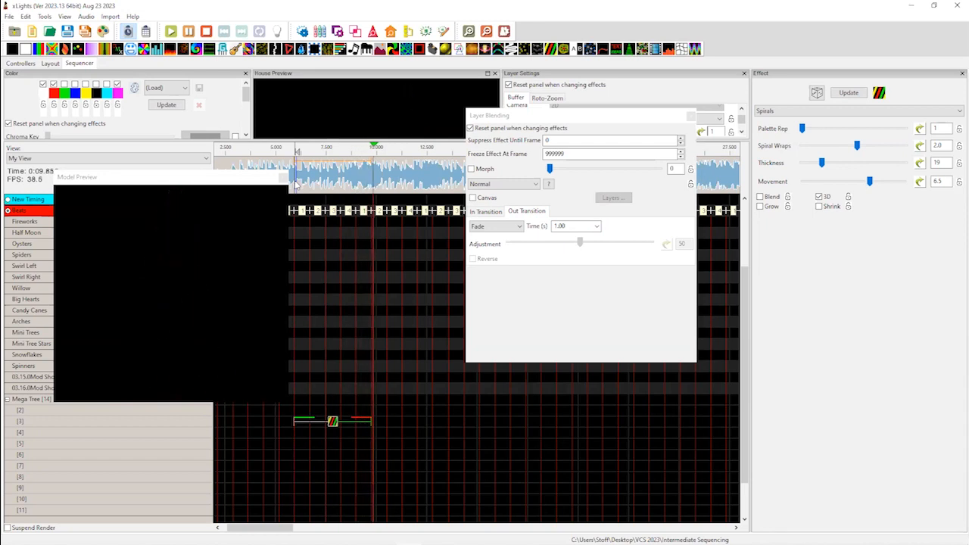
key(space)
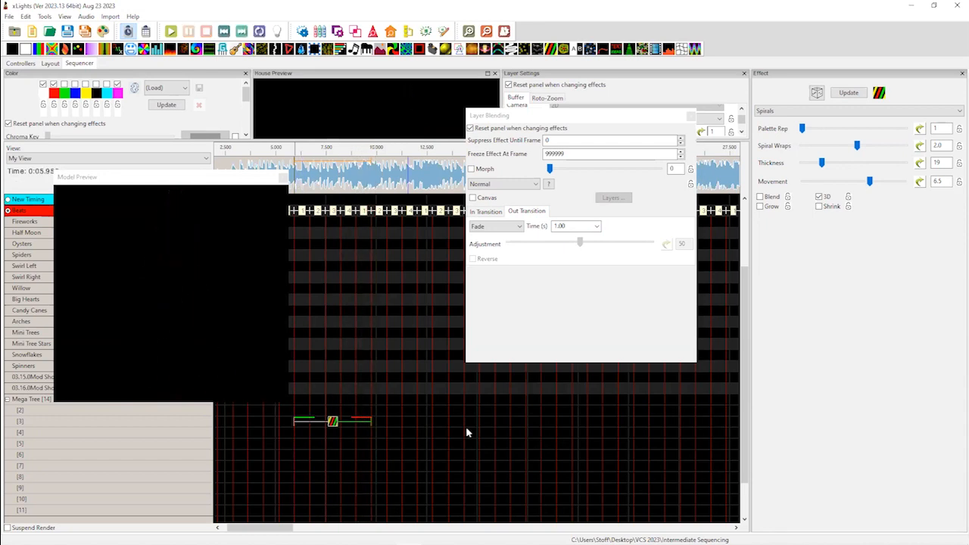
Change the Spirals effect's out and in transitions to Wipe, shift the Model Preview off the timeline start and play the effect
click(521, 226)
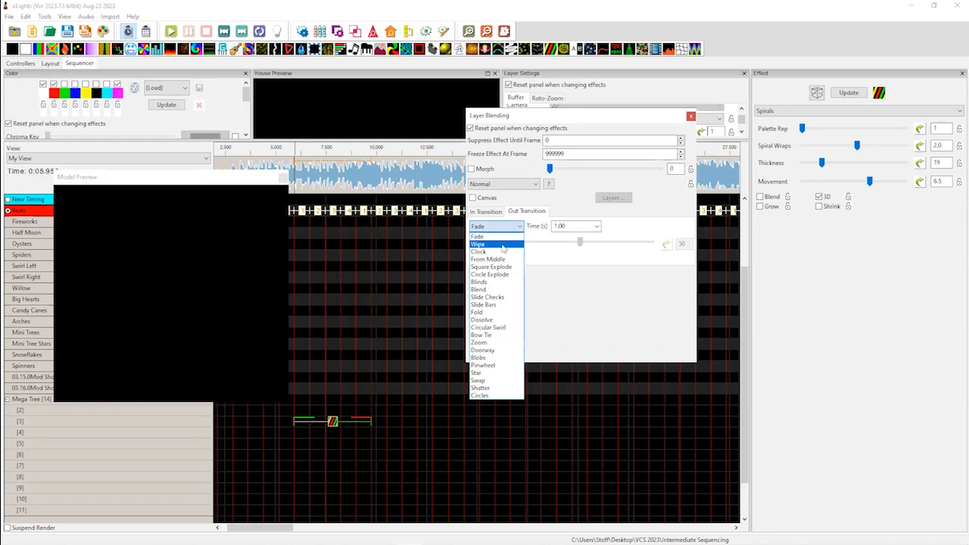
click(503, 244)
click(496, 213)
click(494, 226)
click(490, 244)
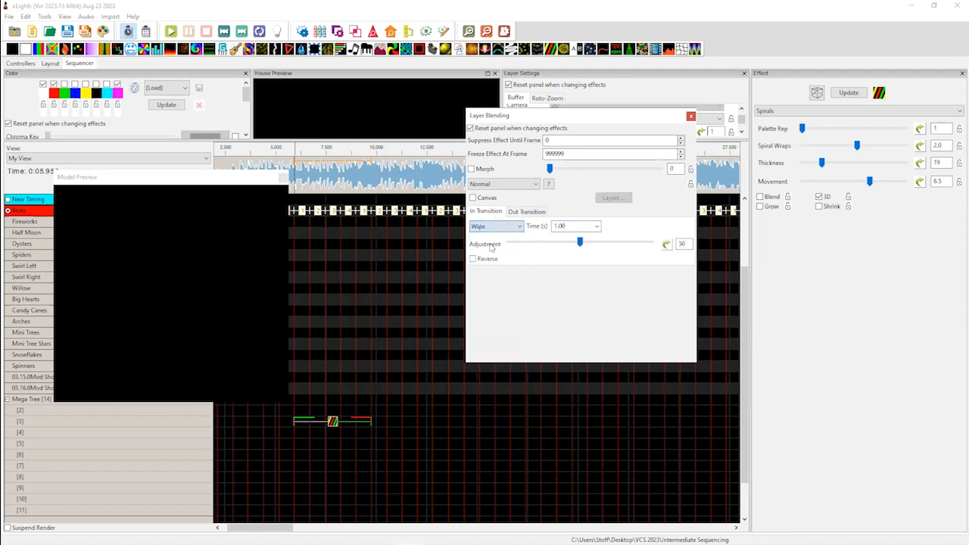
drag(243, 184, 220, 184)
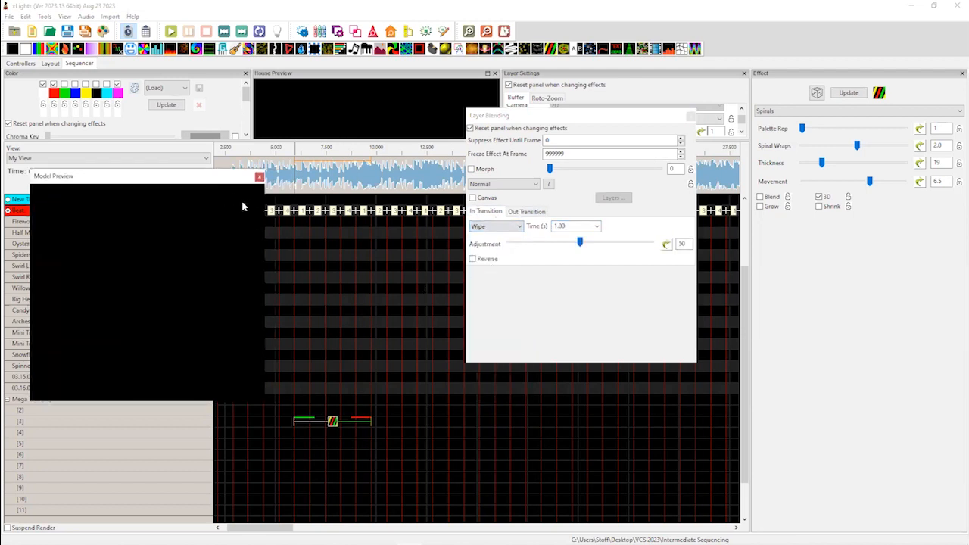
key(space)
click(278, 187)
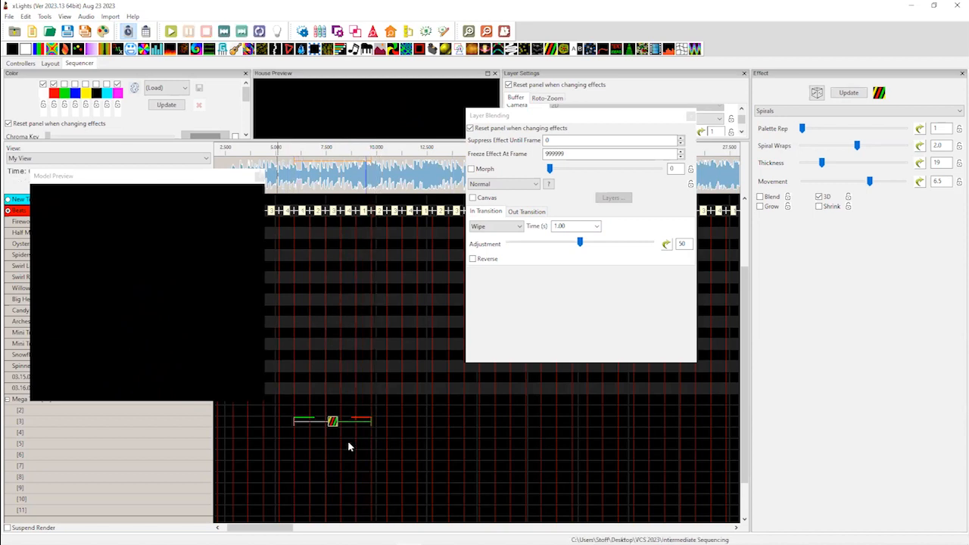
Shorten the Spirals effect to about 2.3 s, ending at about 8.2 s, and play it back
drag(349, 430, 342, 429)
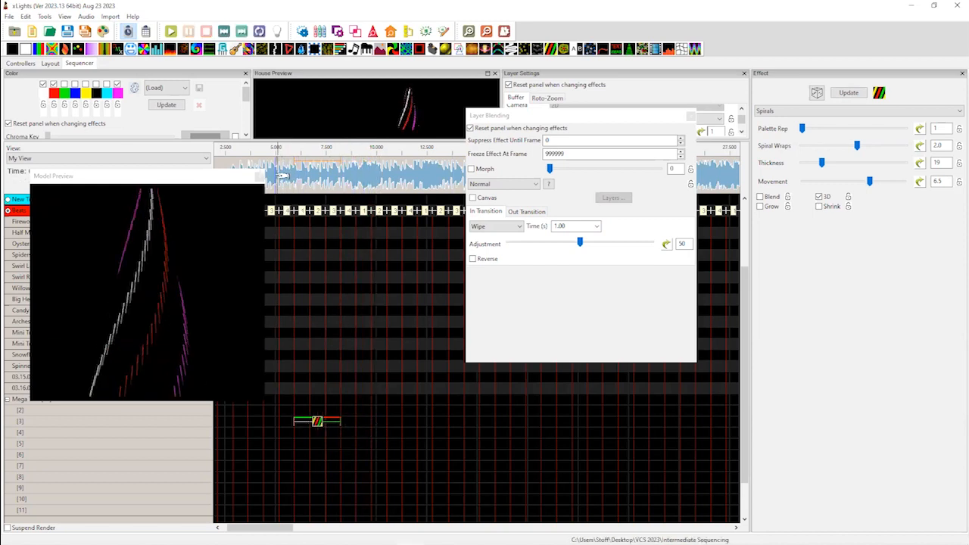
key(space)
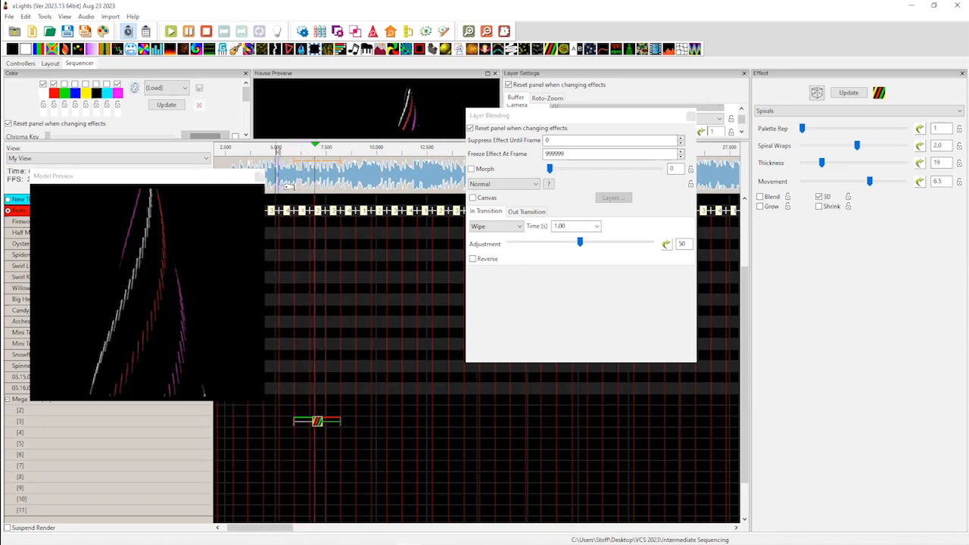
key(space)
Copy the Spirals effect, paste three copies end to end after it on Mega Tree layer 3, and play the sequence from just before them
click(319, 424)
right_click(318, 424)
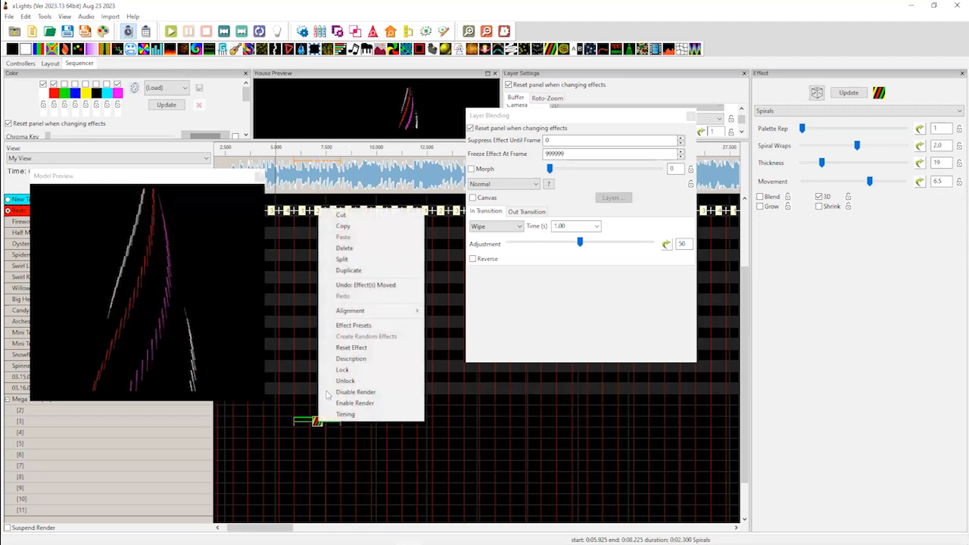
click(358, 226)
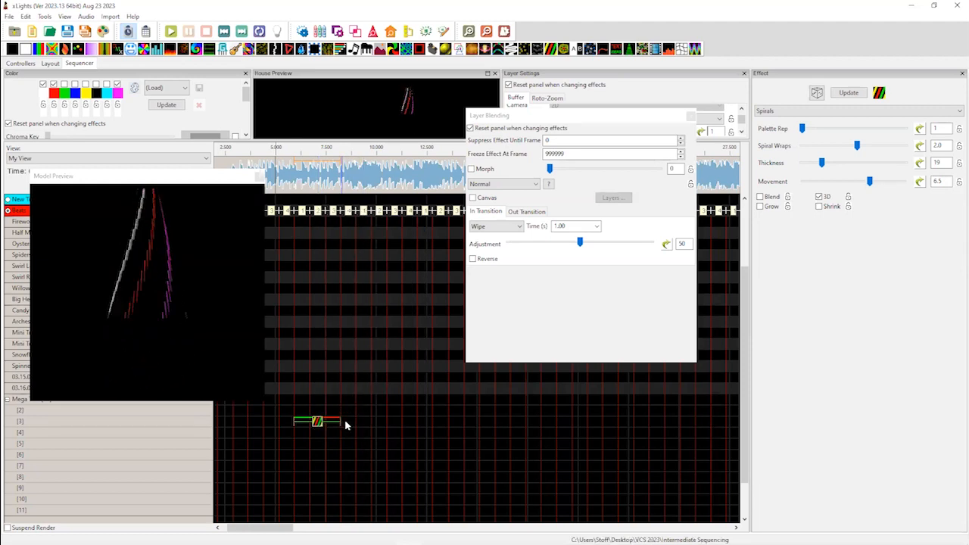
click(345, 421)
key(ctrl+v)
click(389, 422)
click(433, 422)
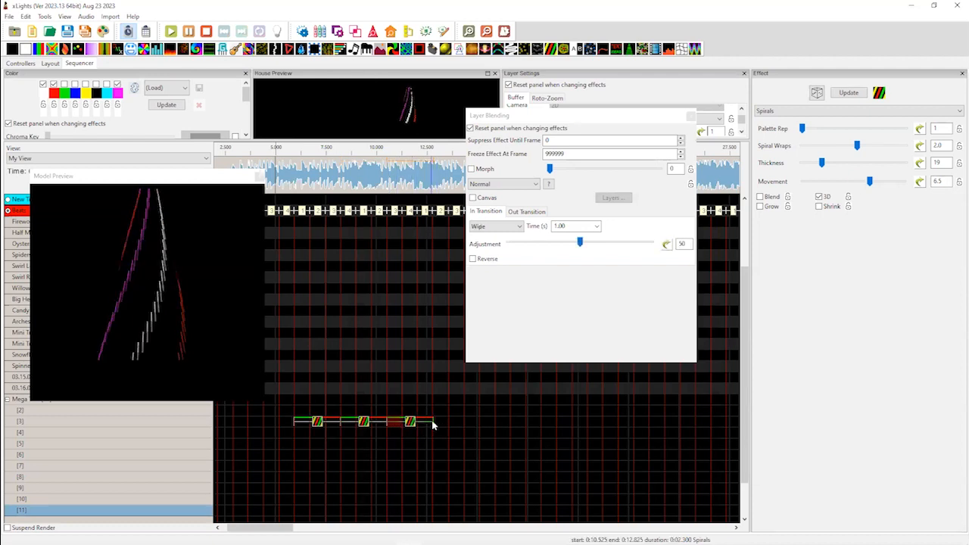
click(438, 420)
key(ctrl+v)
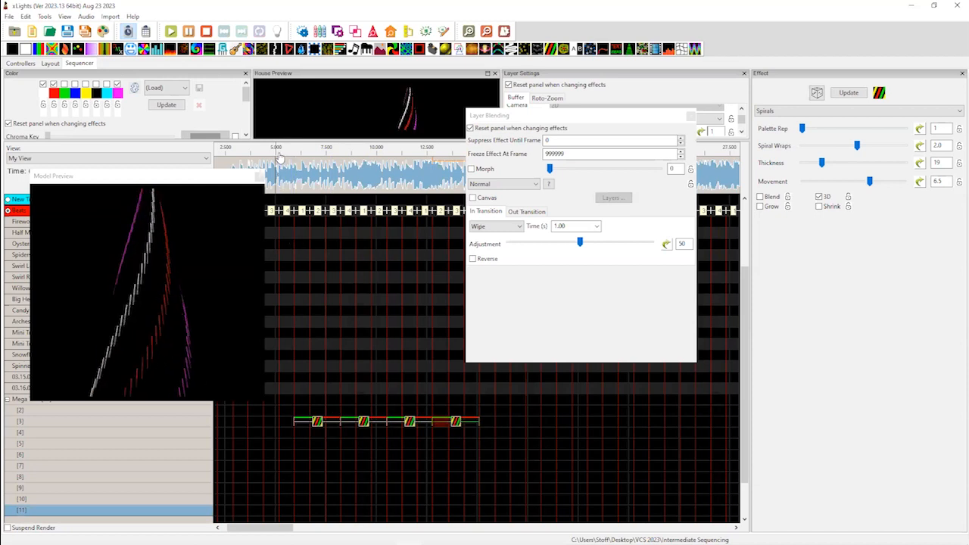
click(286, 179)
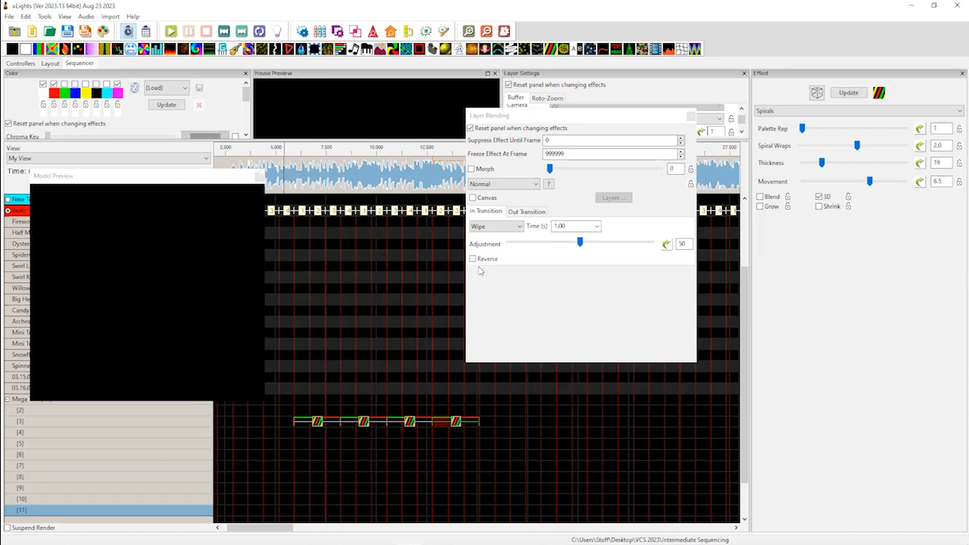
Review the available in-transition types without changing the choice and select the first Spirals effect on Mega Tree layer 3
click(505, 227)
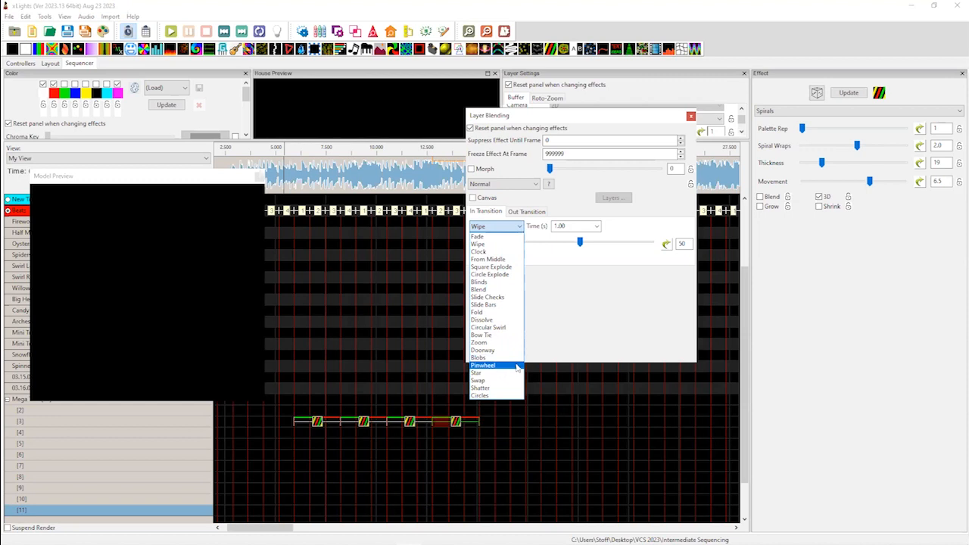
click(532, 308)
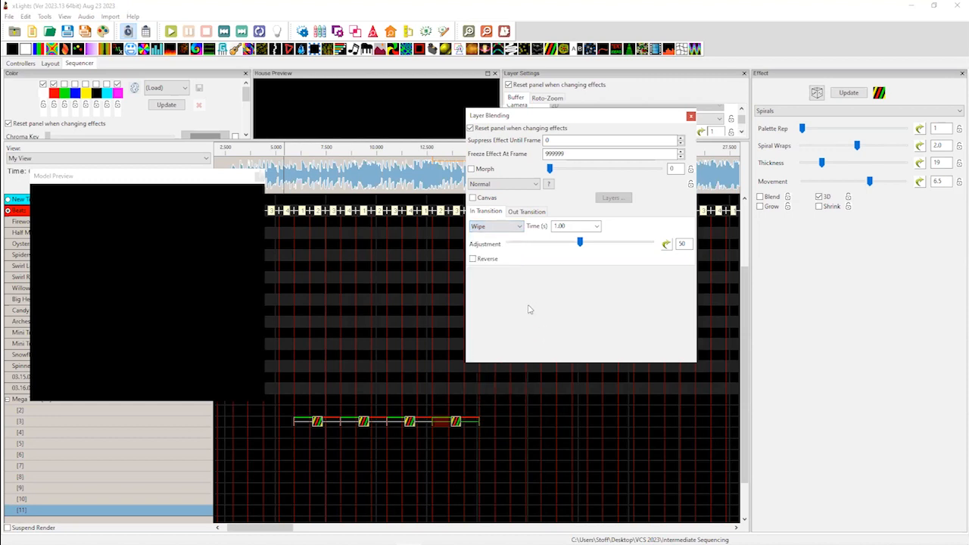
click(315, 422)
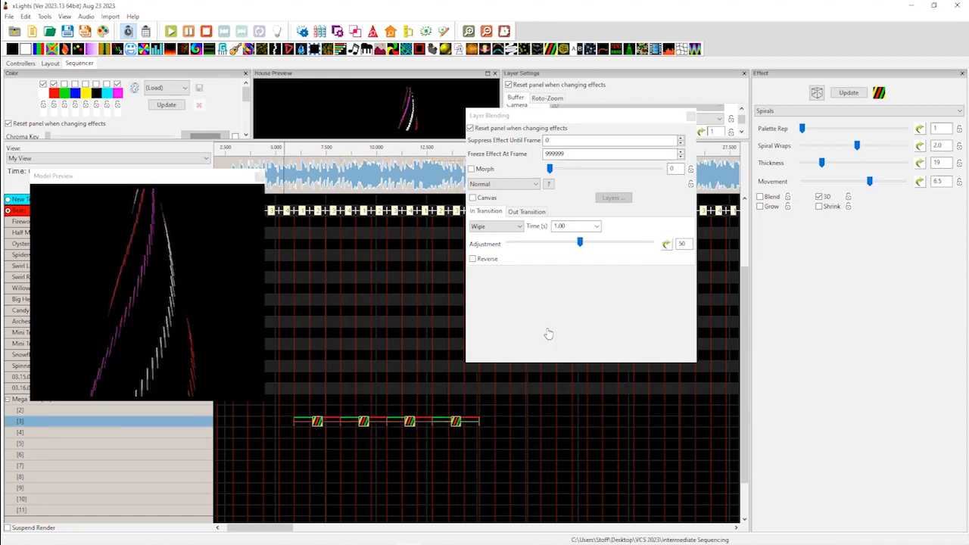
Bulk-edit the in transition of the selected Spirals effects on Mega Tree layer 3 to Shatter
right_click(517, 230)
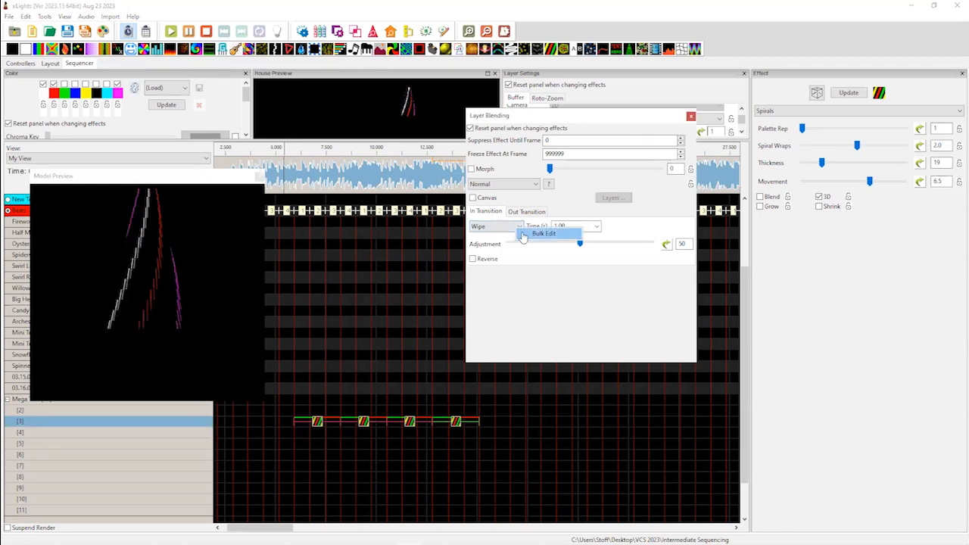
click(524, 235)
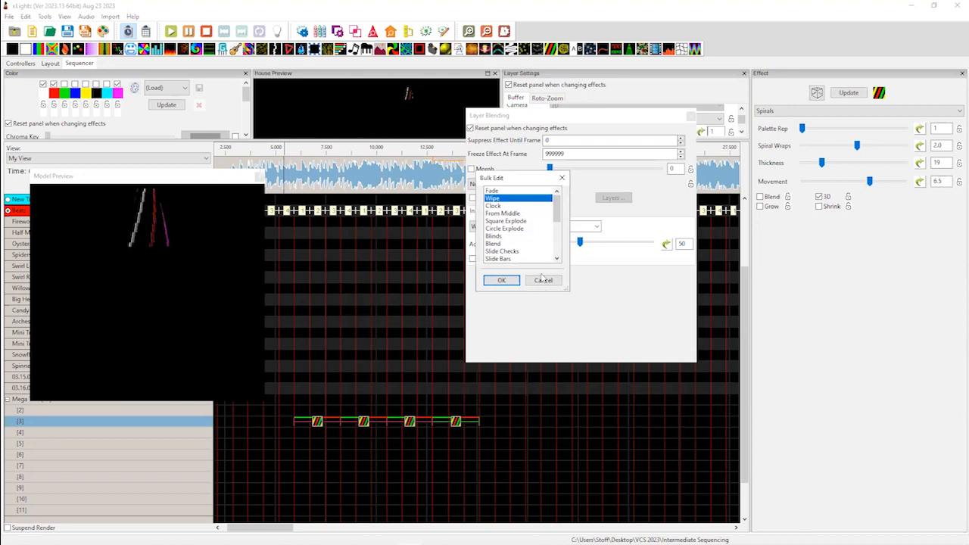
drag(559, 215, 555, 258)
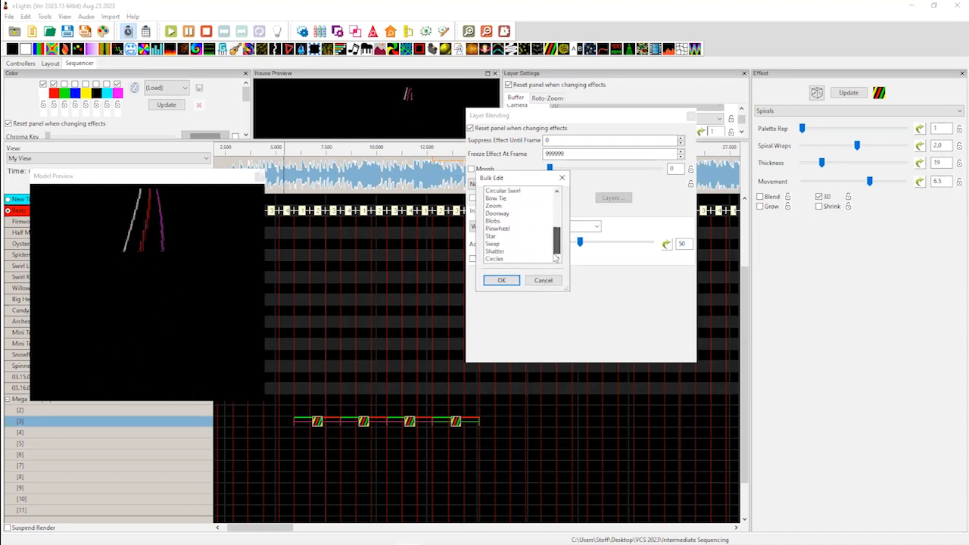
click(497, 251)
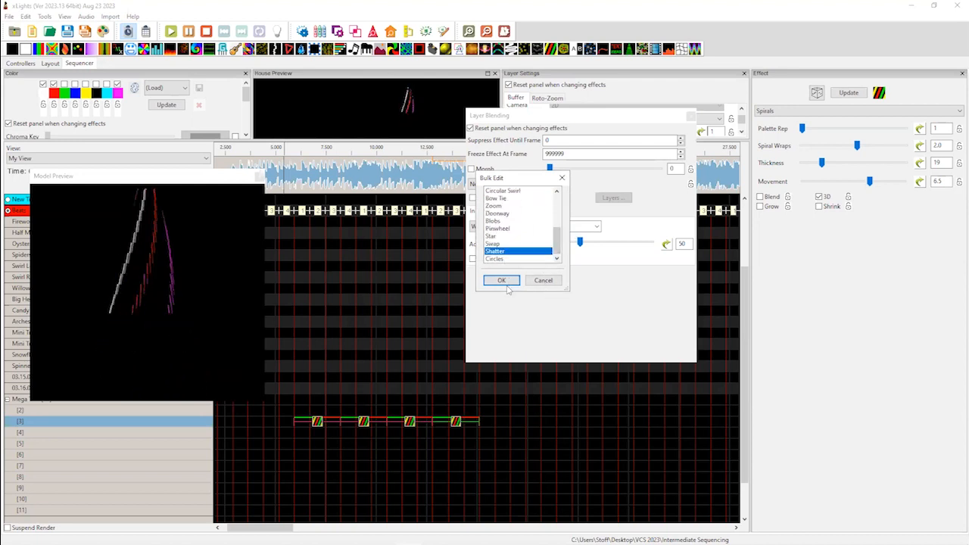
click(505, 281)
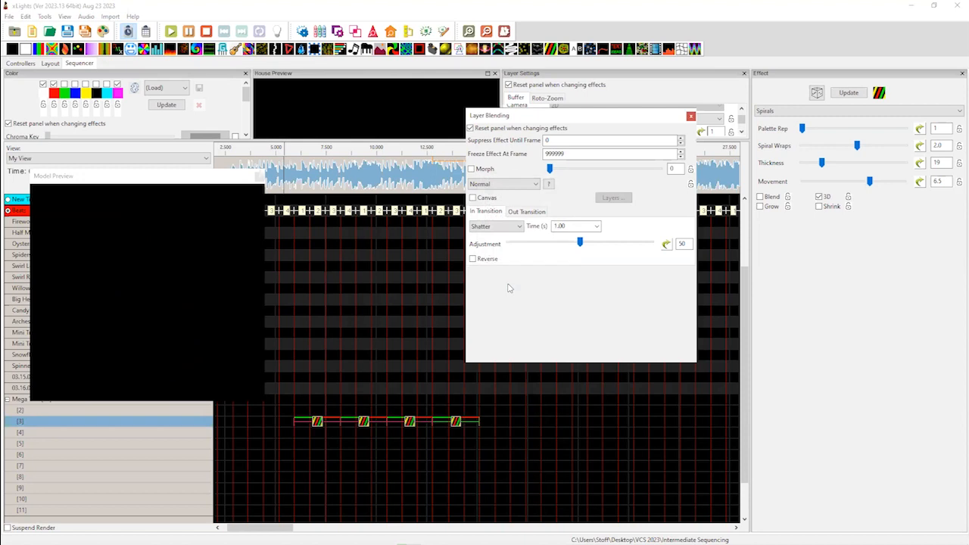
Bulk-edit the out transition of the Spirals effects on Mega Tree layer 3 to Shatter and restart playback just before them
click(532, 212)
right_click(519, 231)
click(530, 237)
drag(562, 214, 558, 246)
click(499, 253)
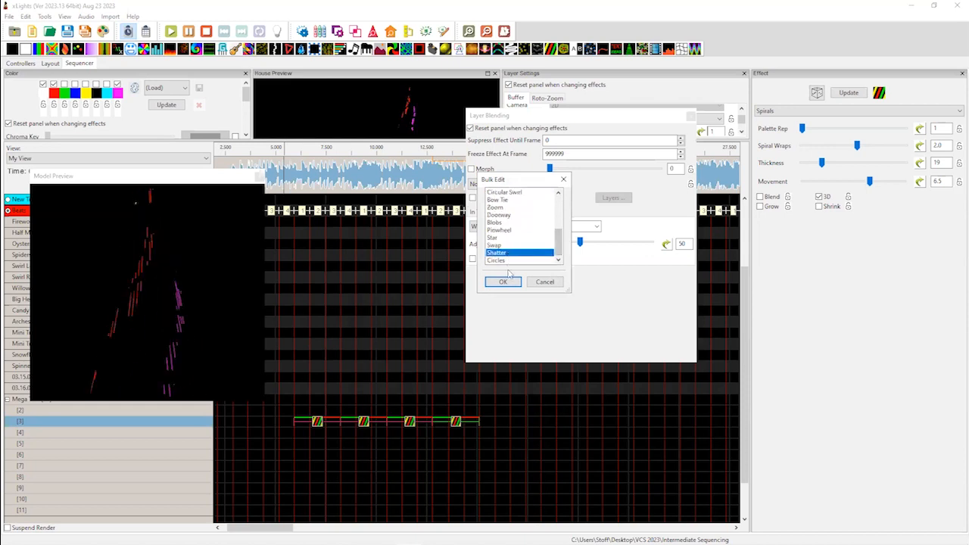
click(504, 282)
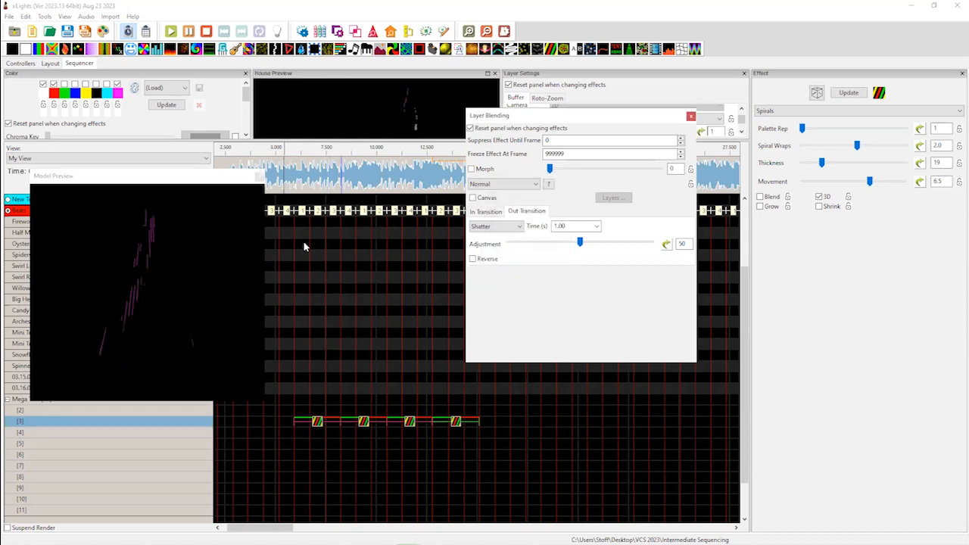
click(288, 176)
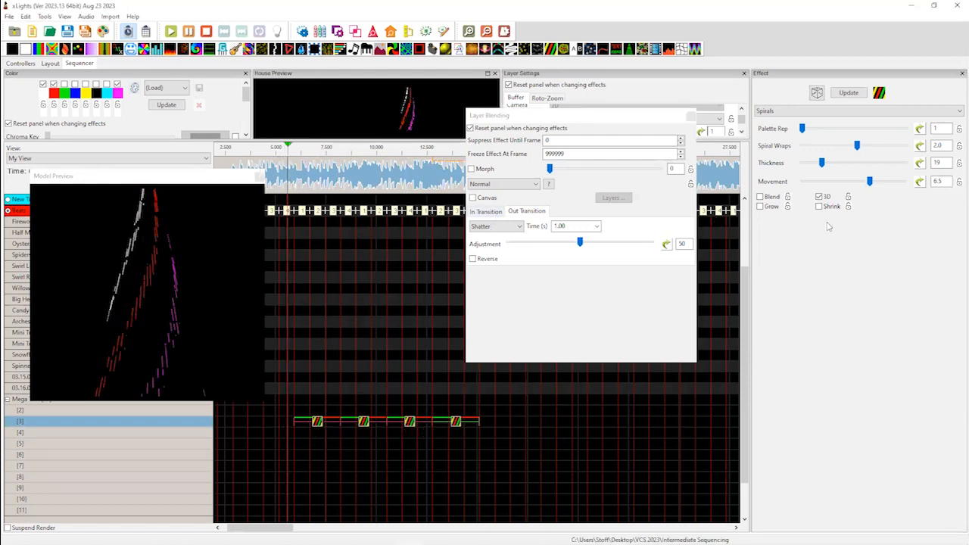
Bulk-edit the Spirals effects' thickness to 100, play the sequence from about 5.3 s and stop it
right_click(944, 163)
click(932, 172)
drag(835, 165, 903, 171)
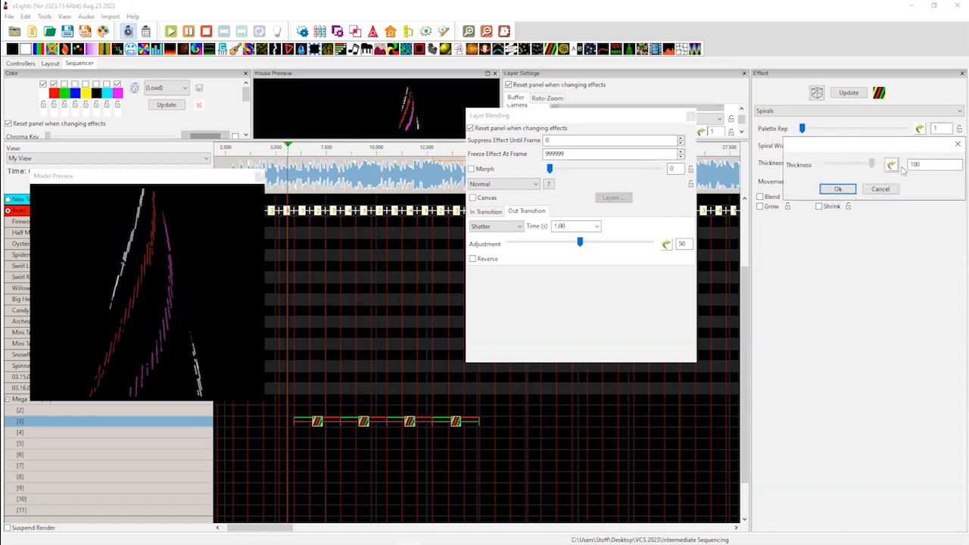
click(838, 189)
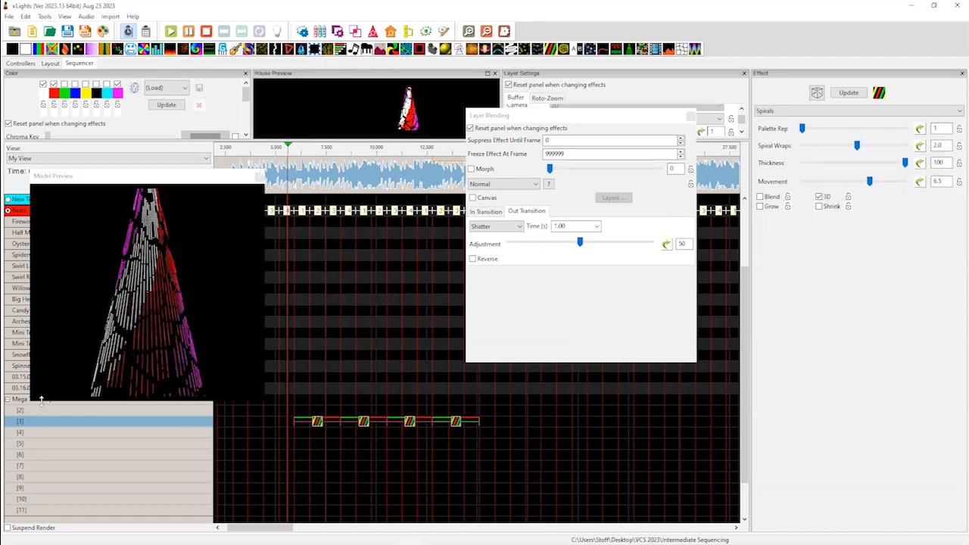
click(282, 175)
key(space)
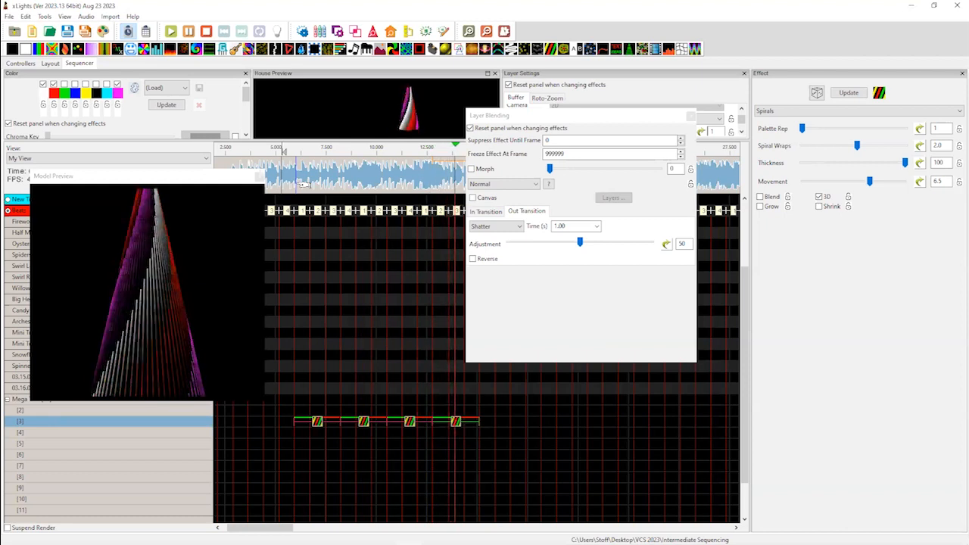
key(space)
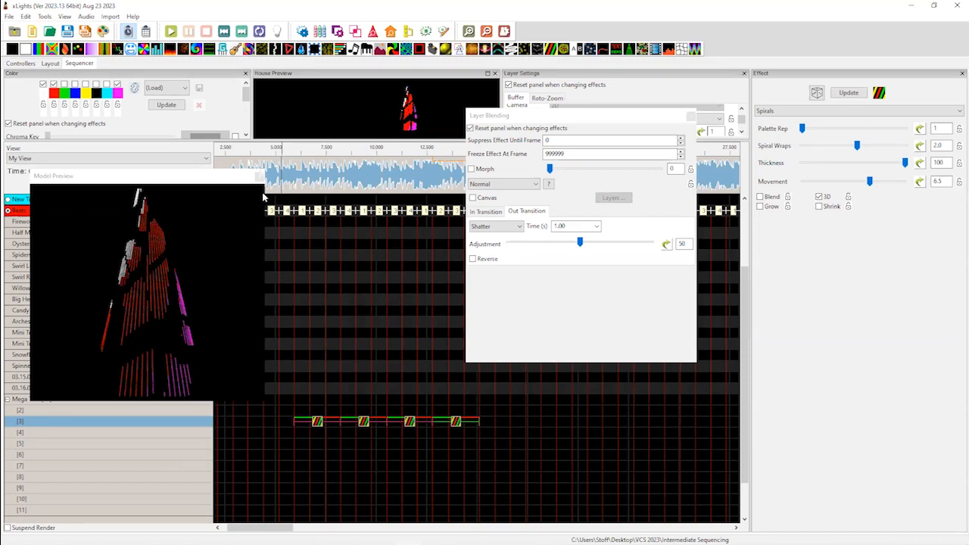
Close the floating Model Preview and restore the docked layout with Layer Blending and Model Preview beside Layer Settings
click(212, 183)
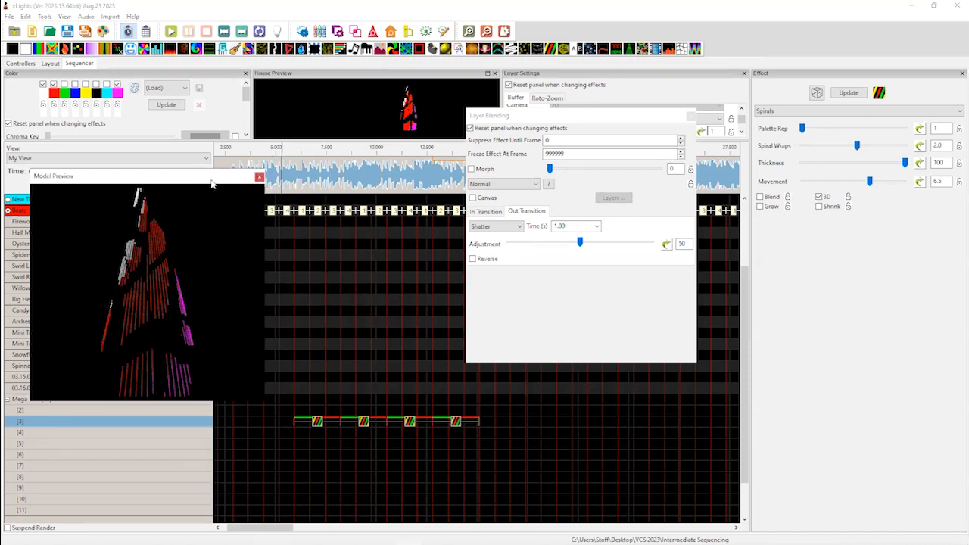
click(259, 177)
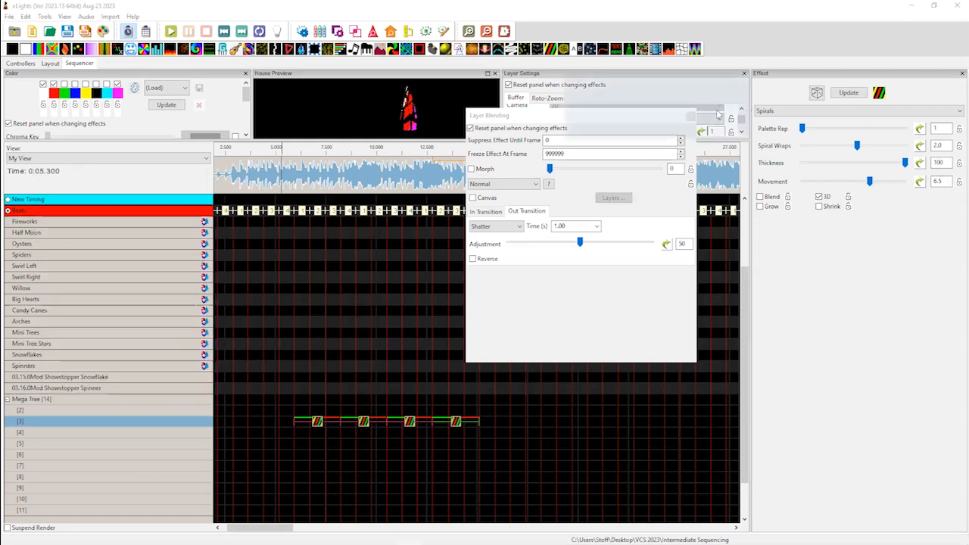
drag(608, 125, 580, 115)
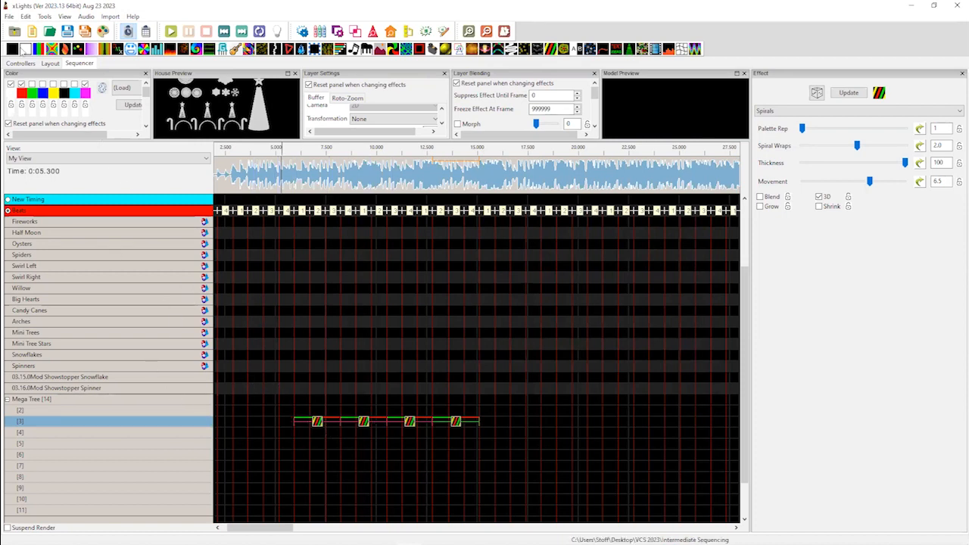
Open the recent sequence Oh Santa.xsq, discarding the changes to the current sequence
click(10, 16)
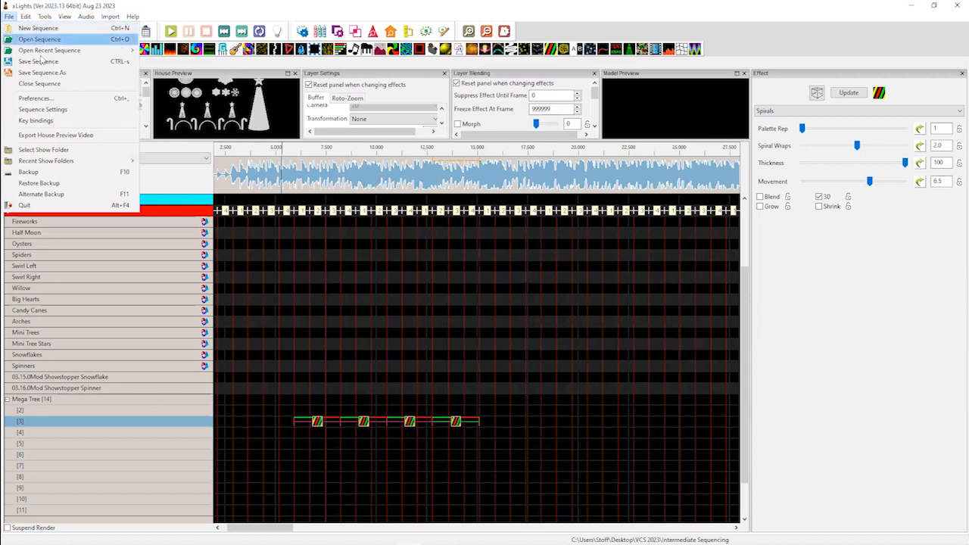
mouse_move(45, 53)
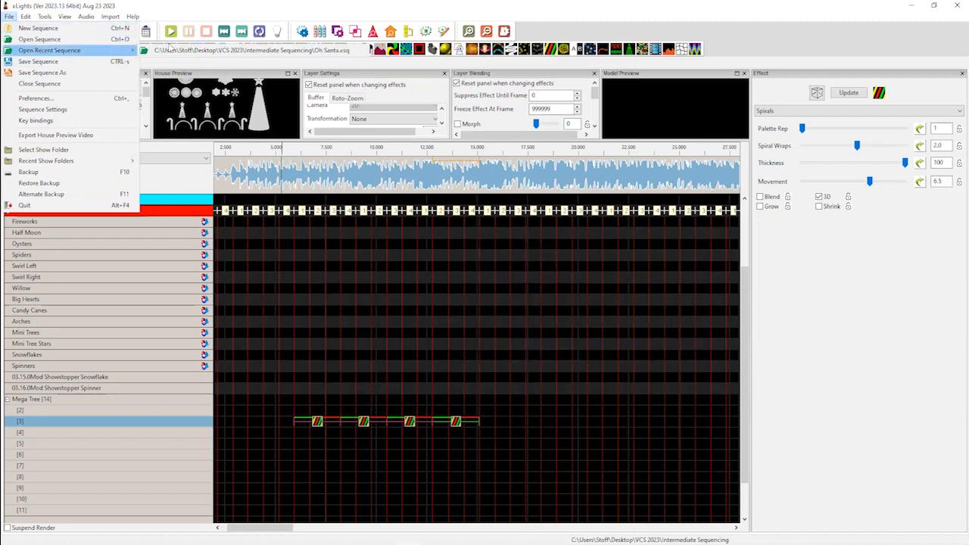
click(186, 51)
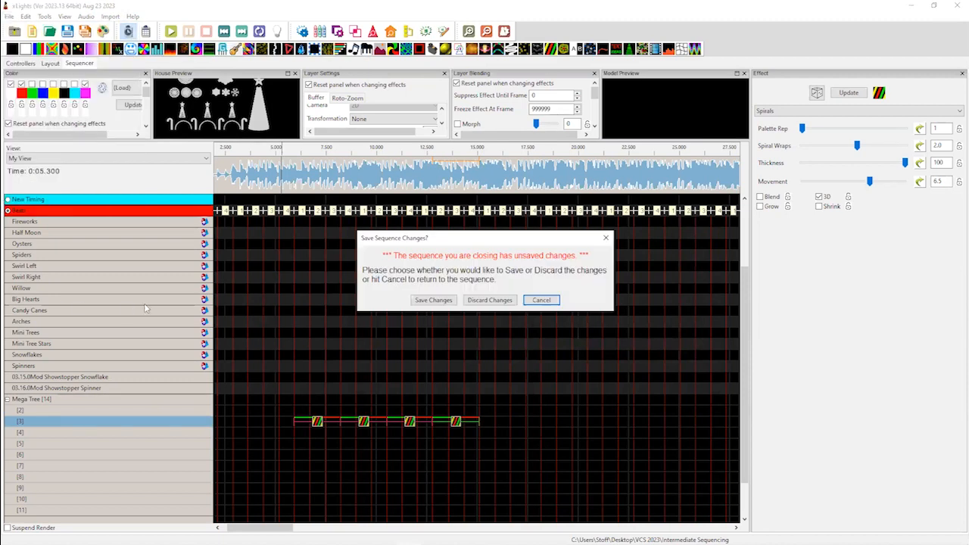
click(501, 301)
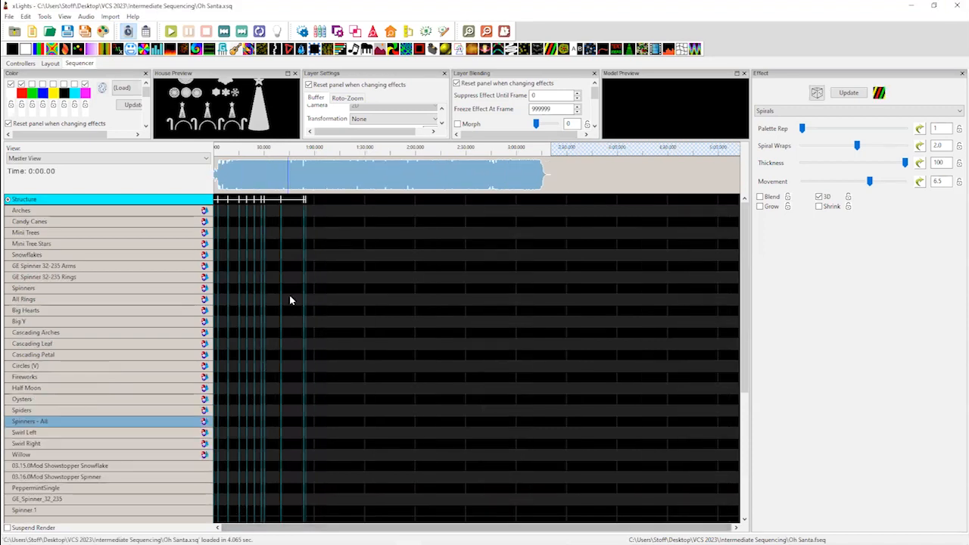
Play the Oh Santa sequence from about 23.3 s to hear the section past 28.65 s, and stop playback
scroll(301, 291, up, 1)
scroll(300, 287, up, 2)
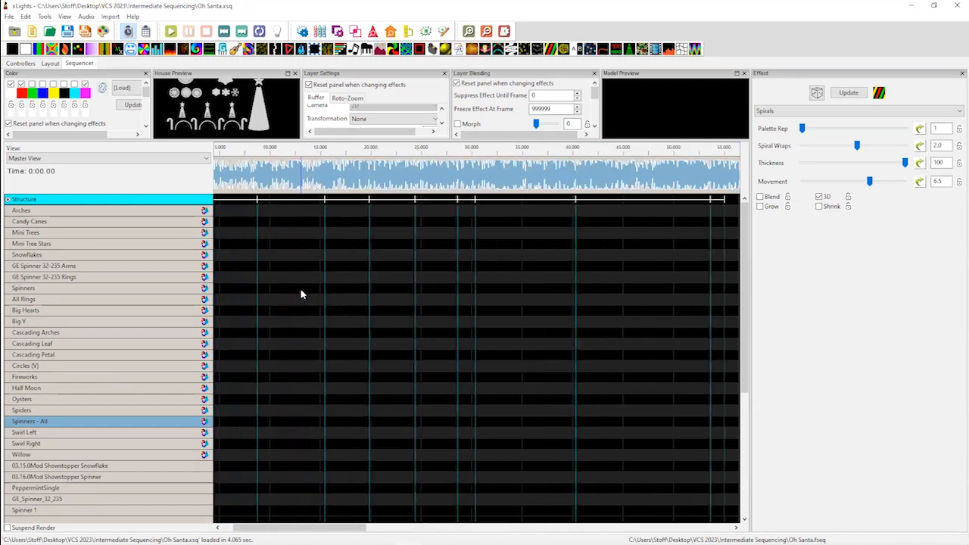
click(407, 180)
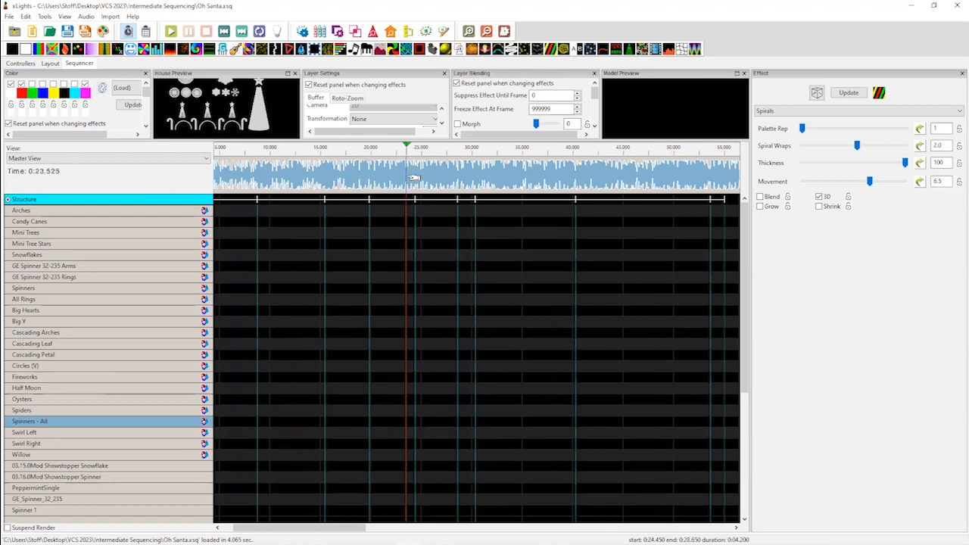
key(space)
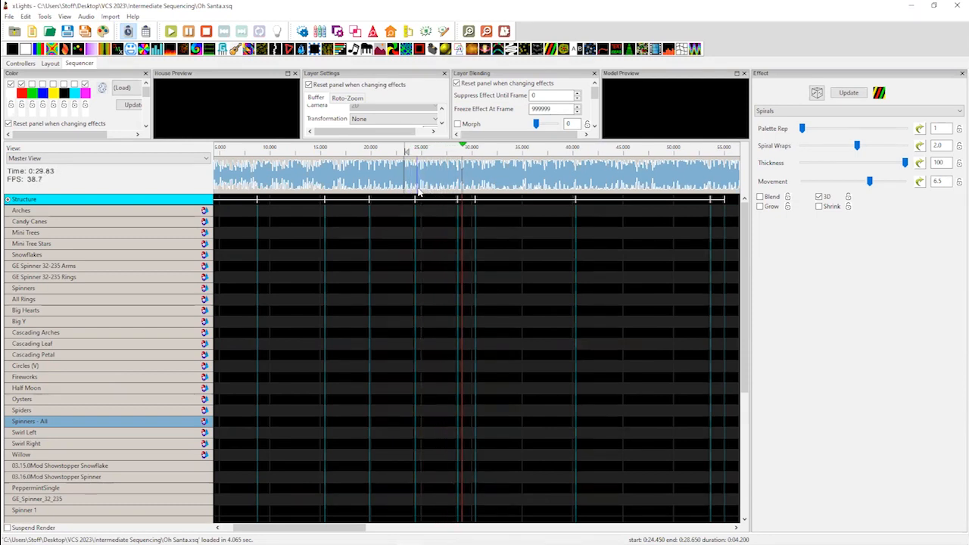
key(space)
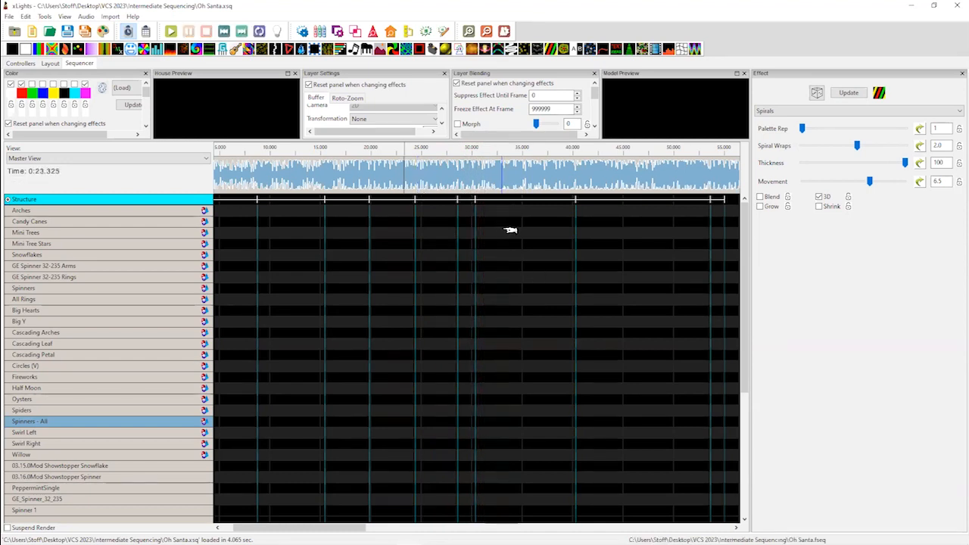
Add a Spirals effect to Candy Canes from 30.375 to 40.325 s, with Per Model Default render style and 9.7 spiral wraps
click(515, 223)
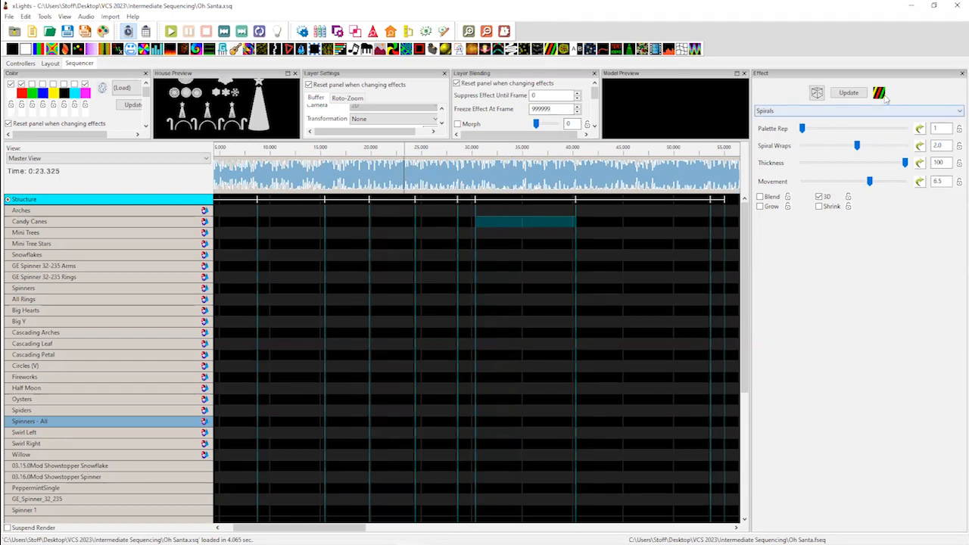
drag(585, 198, 560, 225)
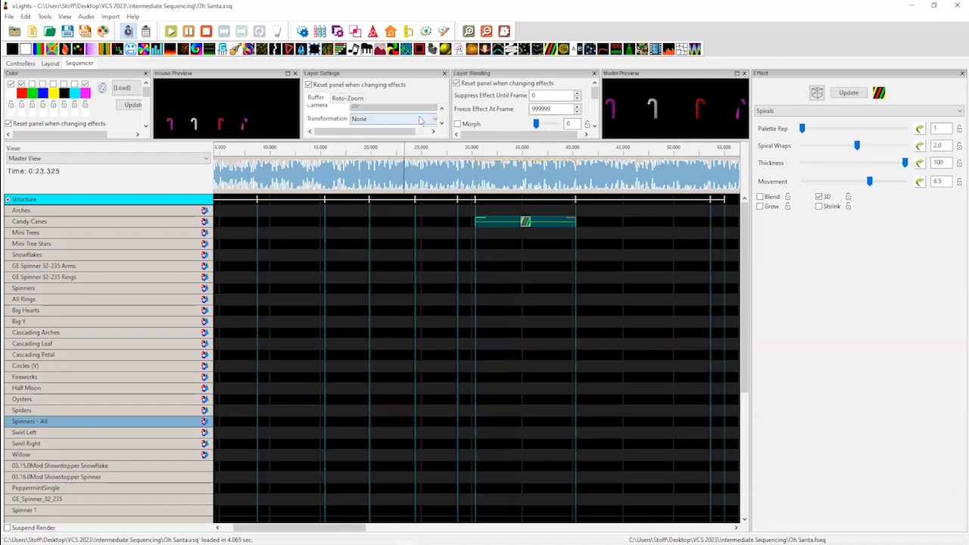
scroll(444, 113, up, 3)
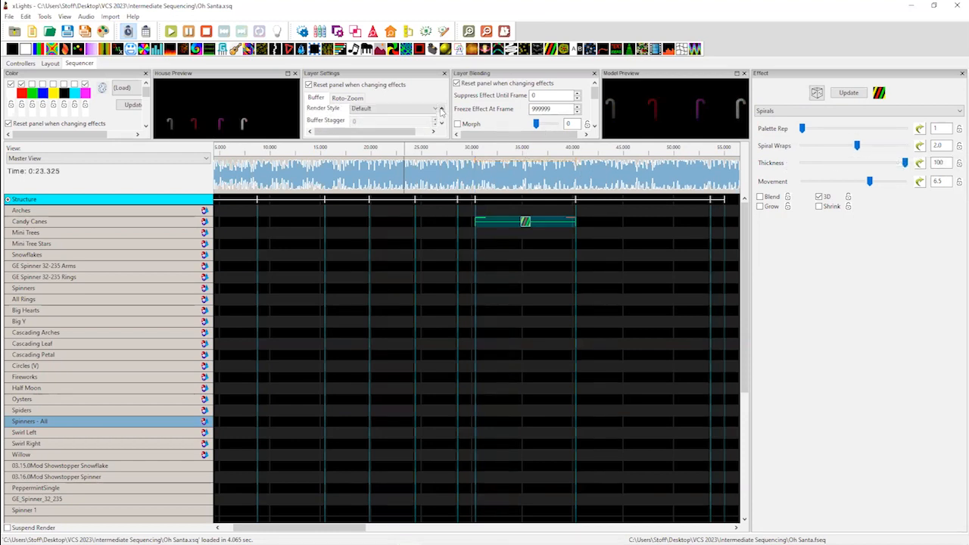
click(414, 113)
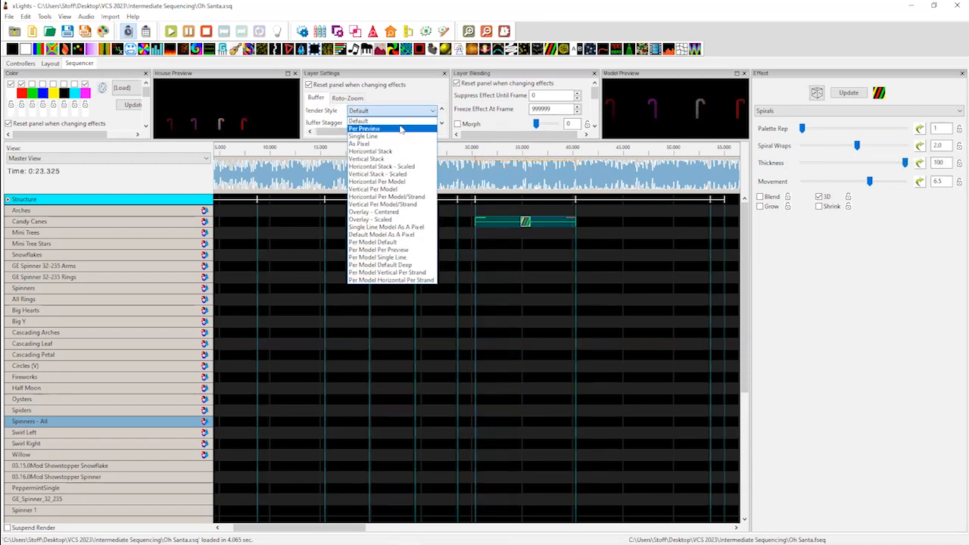
click(387, 242)
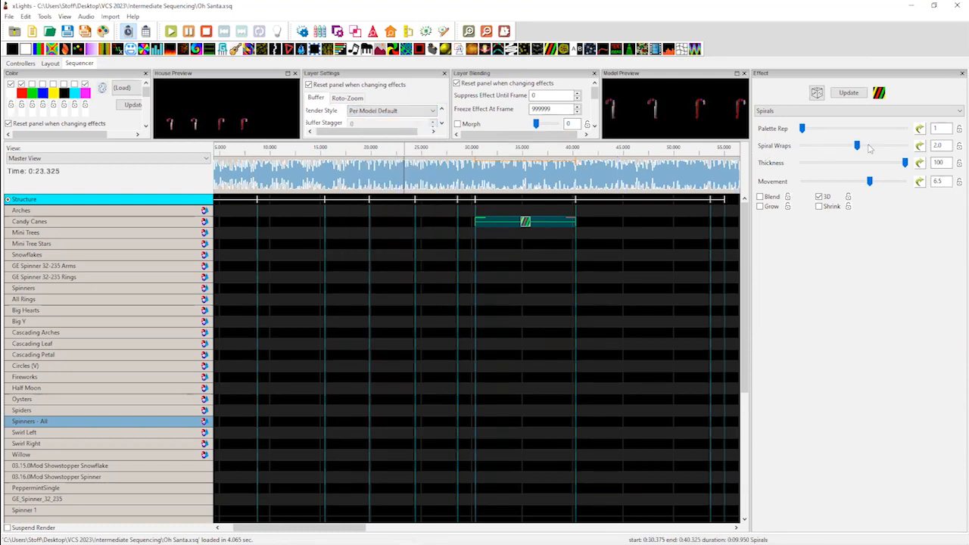
drag(859, 149, 870, 148)
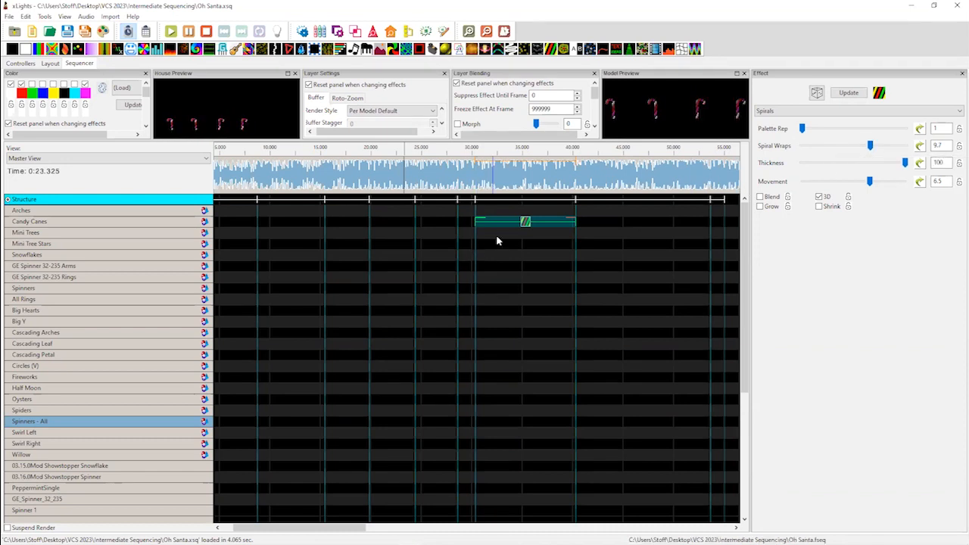
Undock Layer Blending and set the Candy Canes Spirals effect's out and in transition times to 0, with the play position at 29.75 s
click(524, 221)
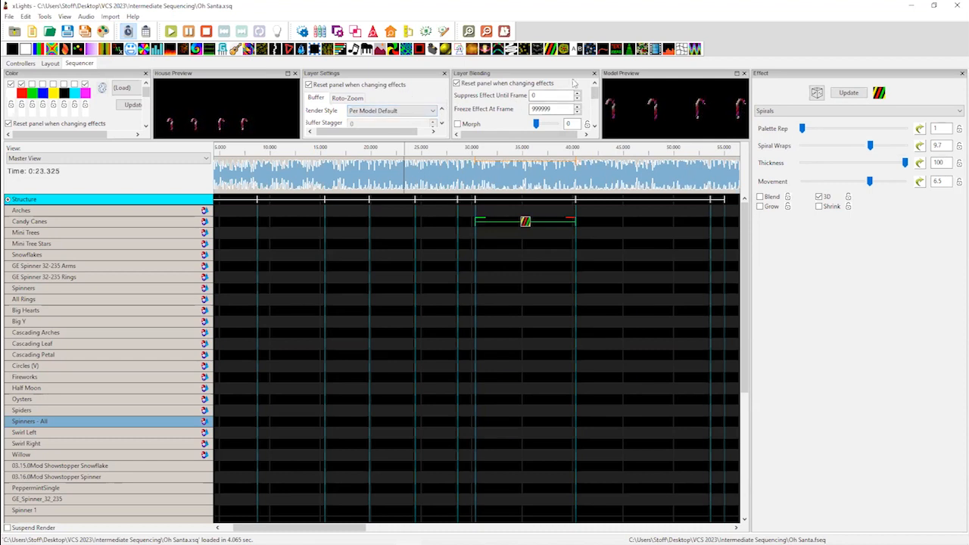
drag(568, 154, 794, 163)
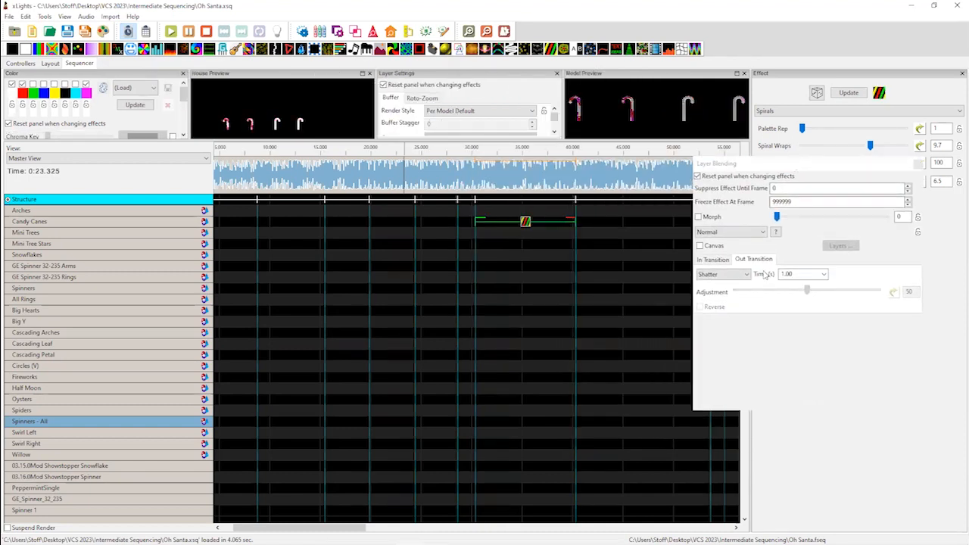
click(729, 280)
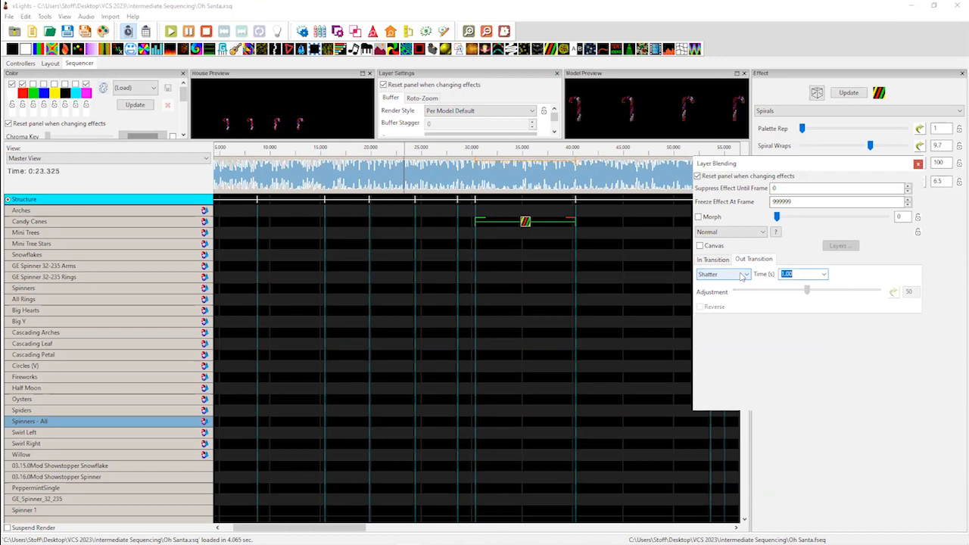
text(0)
click(713, 259)
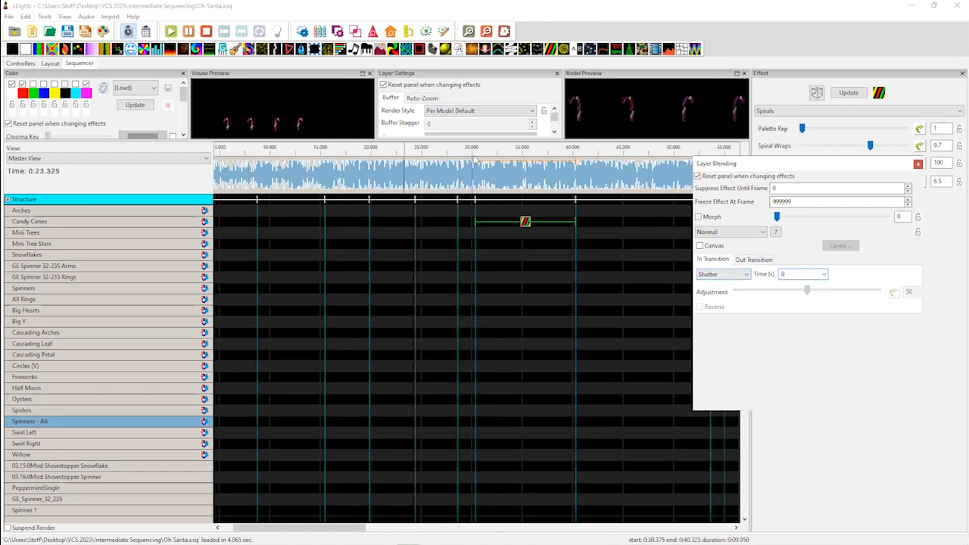
click(464, 173)
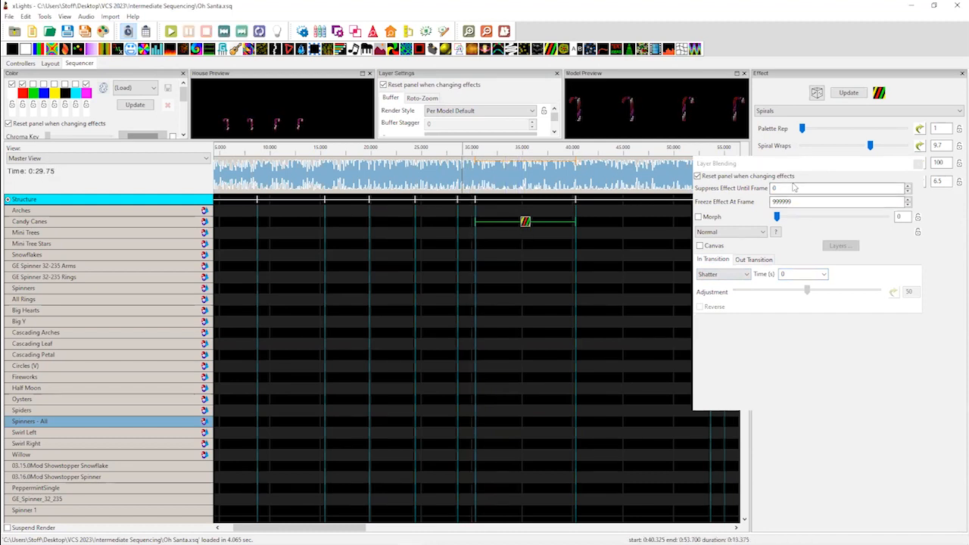
Move the floating Layer Blending panel clear of the effect settings and set the Candy Canes Spirals effect's movement to 14.5
drag(790, 167, 769, 303)
drag(870, 183, 891, 183)
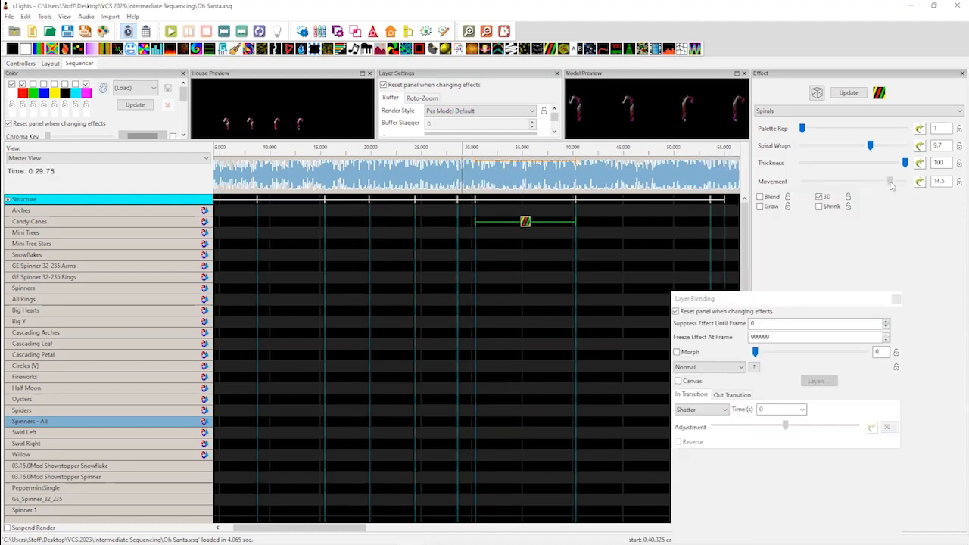
Add a Pinwheel effect to Spinners from 30.375 to 40.325 s with the Per Model Default render style
click(521, 222)
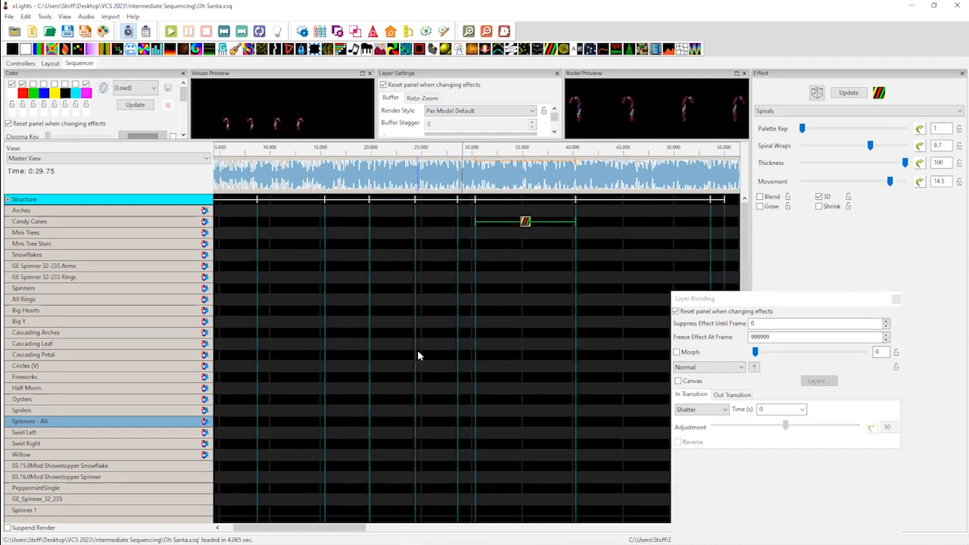
click(495, 266)
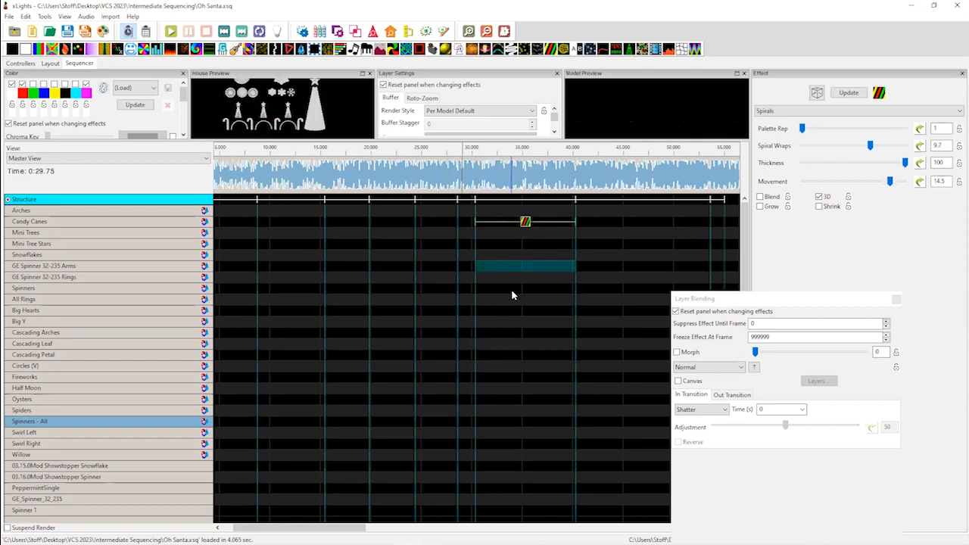
click(513, 290)
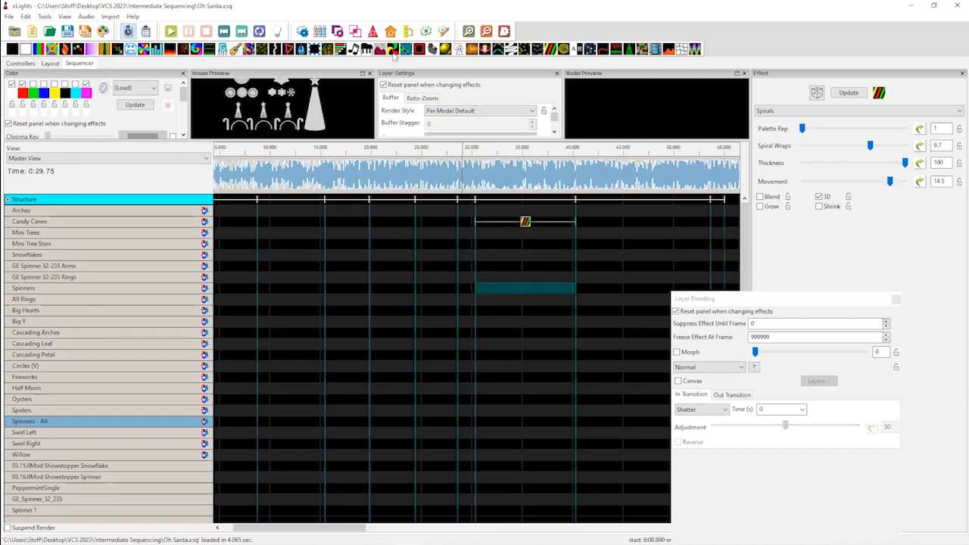
drag(393, 51, 533, 289)
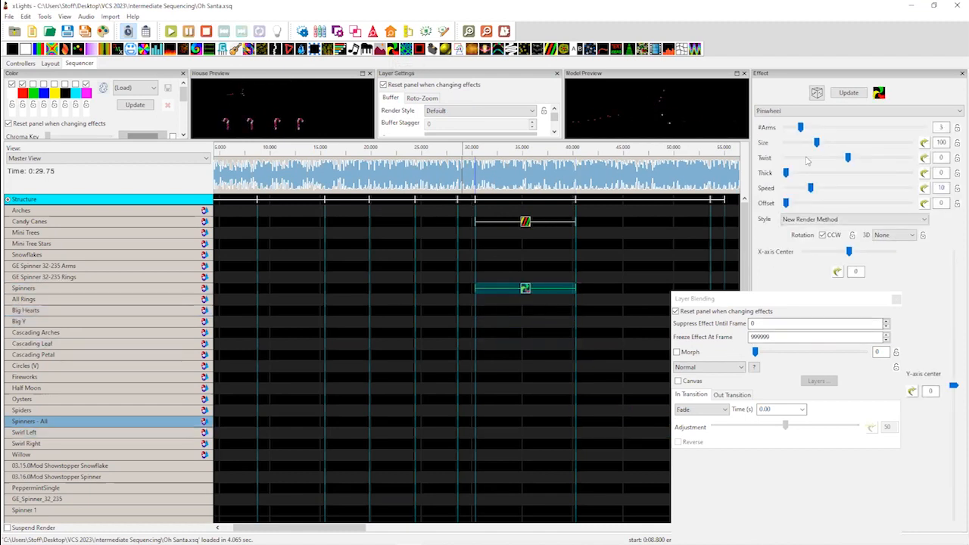
click(470, 111)
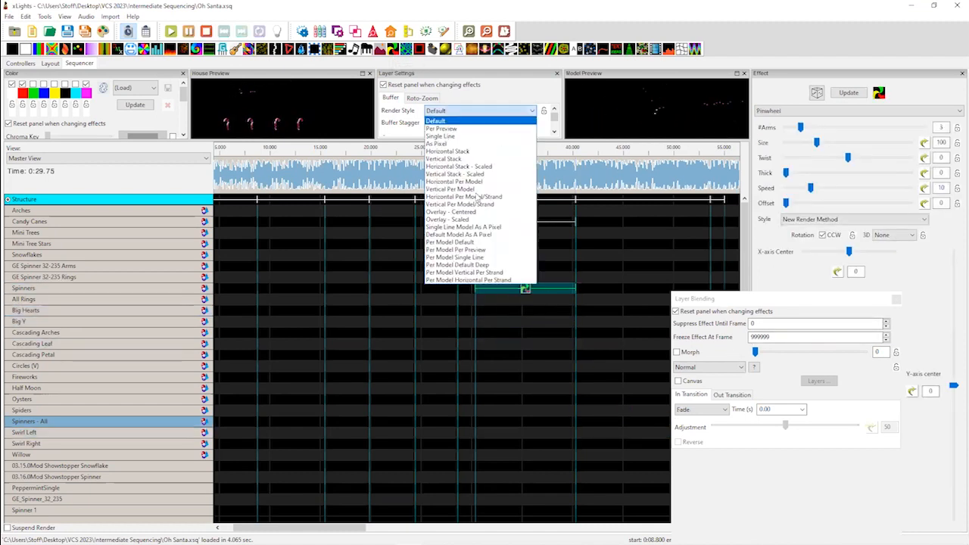
click(473, 240)
Set the Spinners Pinwheel effect to 6 arms, thickness 100 and the 3D option 3D
drag(799, 129, 816, 129)
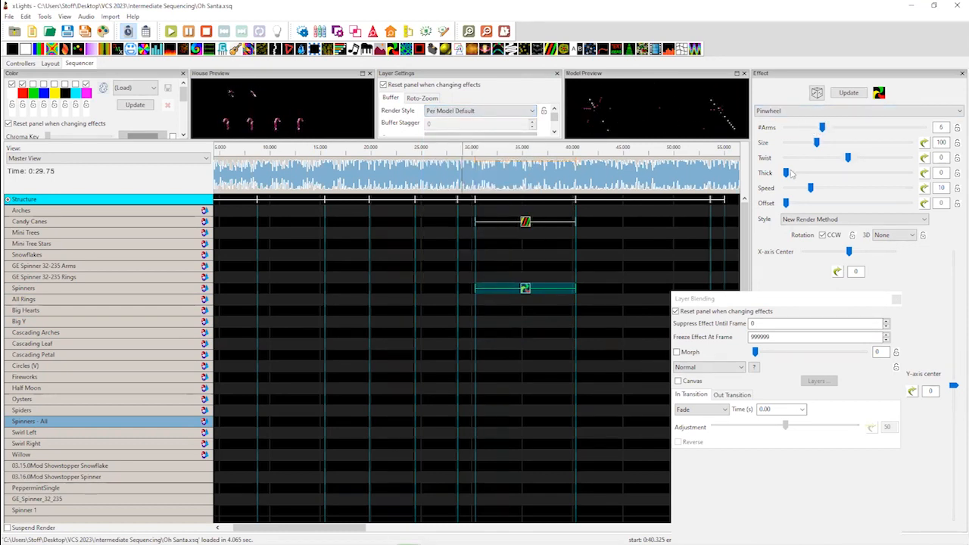
drag(893, 190, 910, 172)
click(893, 235)
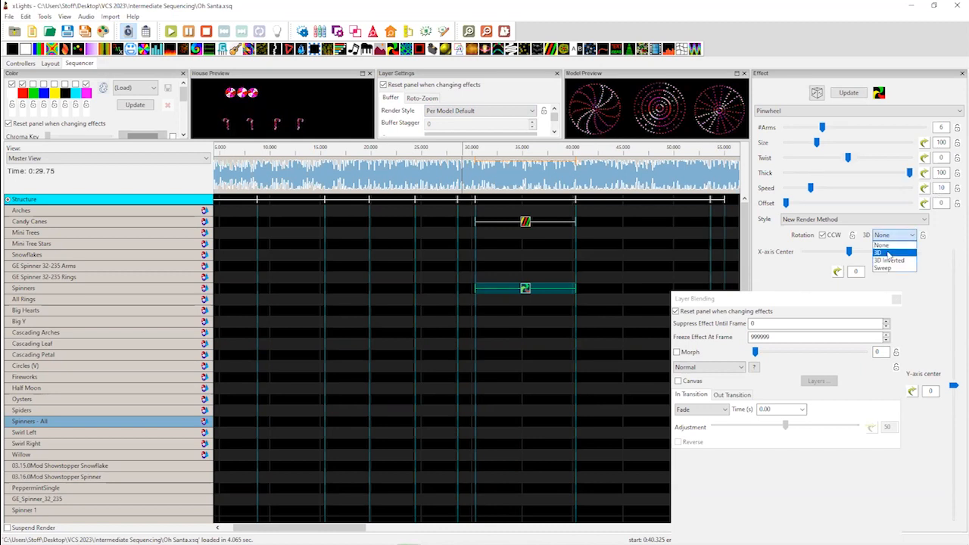
click(887, 253)
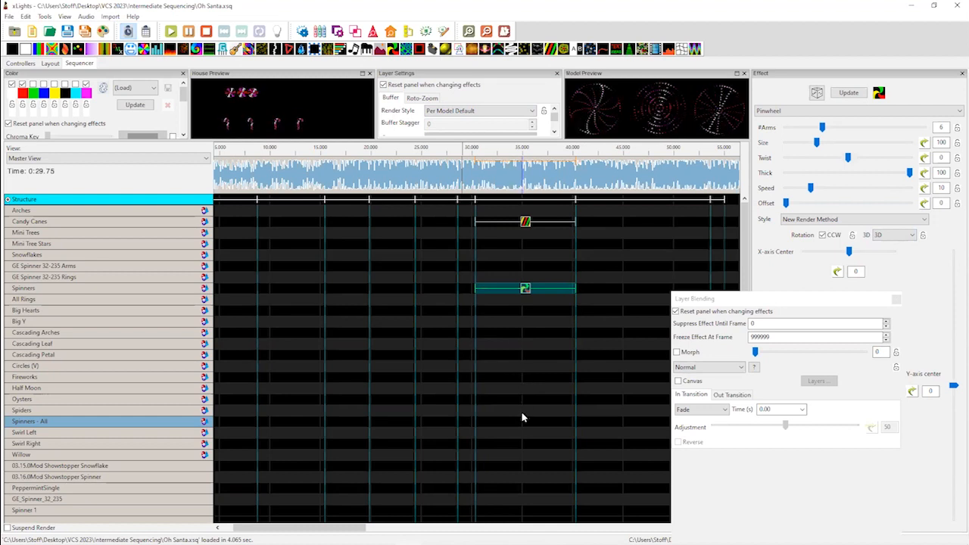
scroll(521, 431, down, 5)
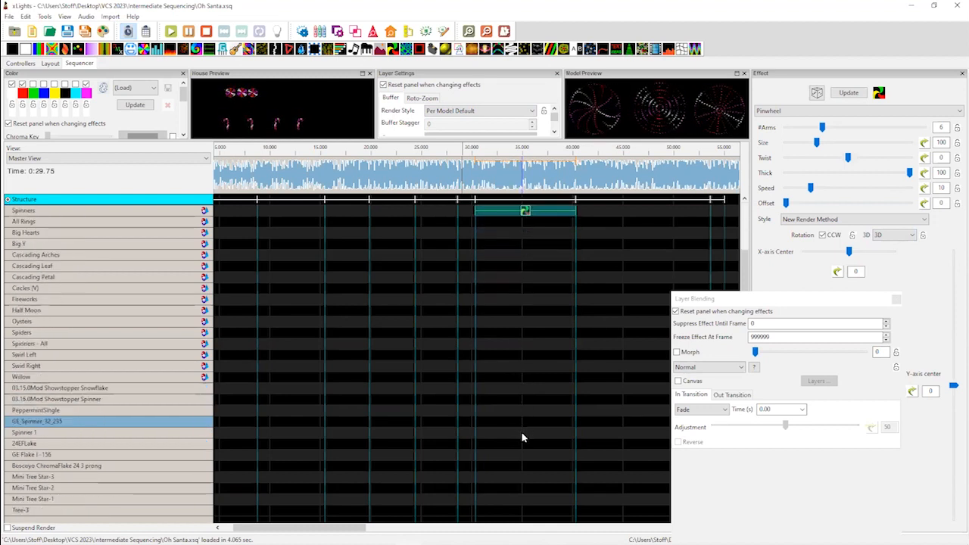
scroll(521, 437, down, 2)
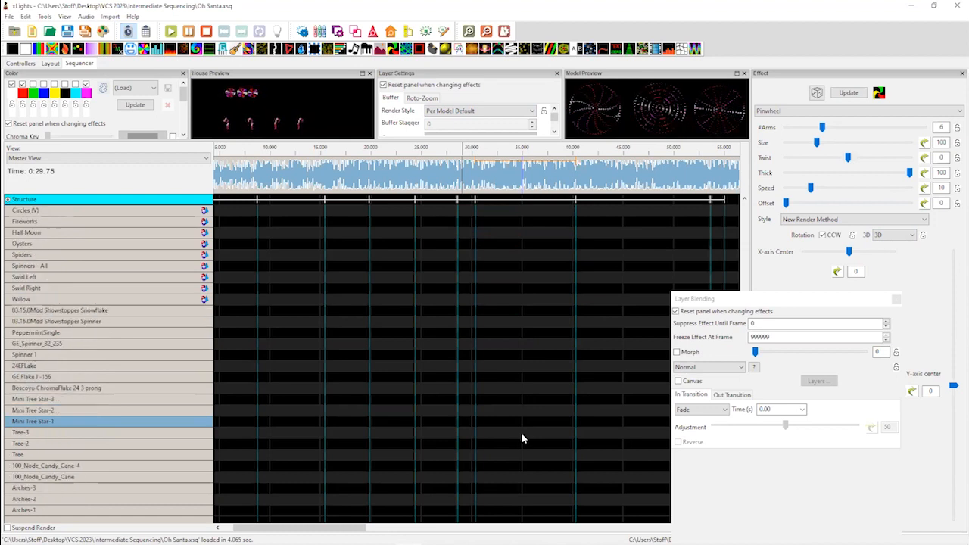
scroll(521, 438, down, 2)
scroll(521, 433, up, 6)
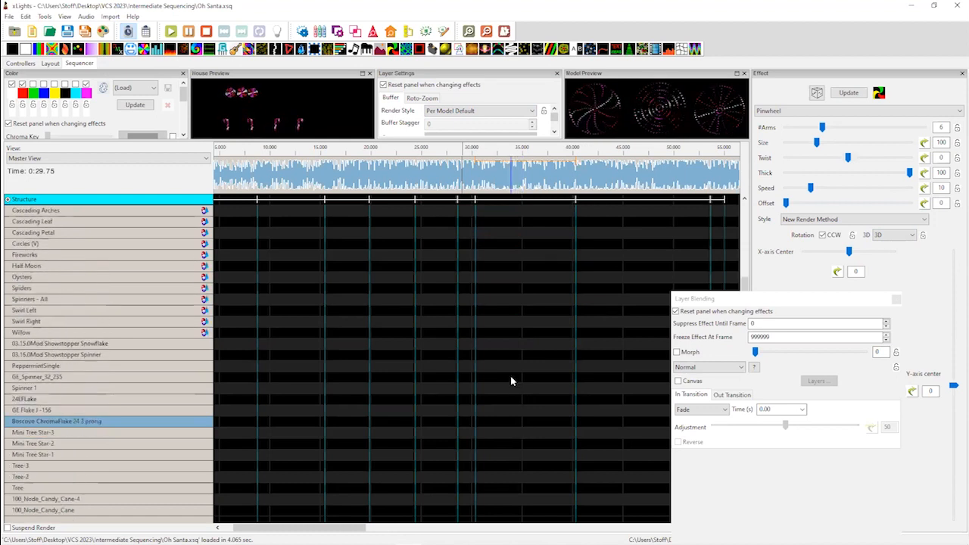
scroll(510, 376, up, 1)
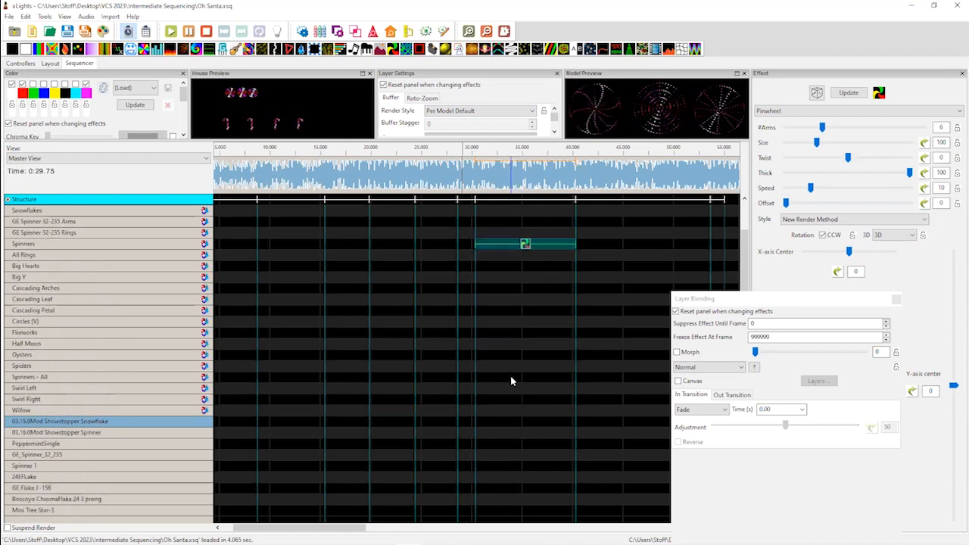
scroll(510, 375, up, 3)
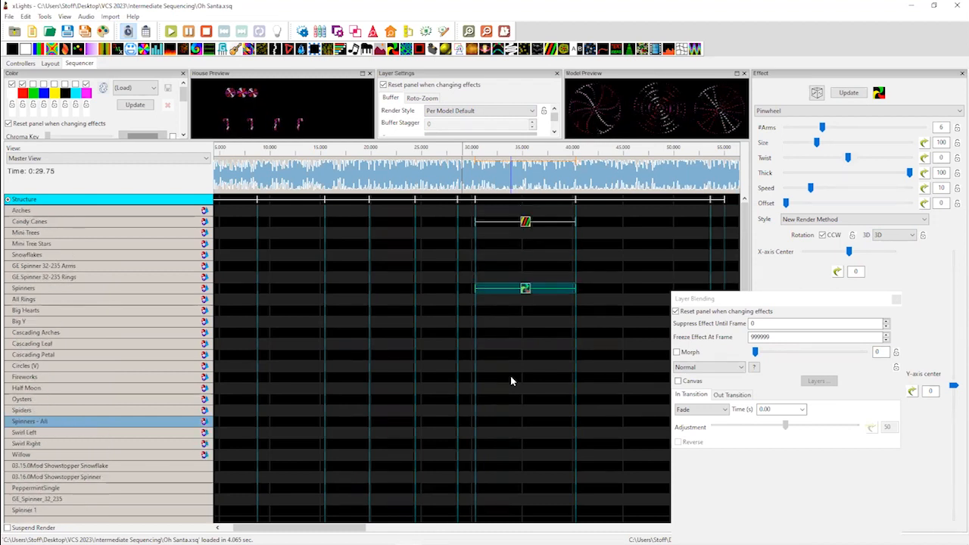
Duplicate the Candy Canes Spirals effect onto Mini Trees over the same 30.375 to 40.325 s span
click(523, 224)
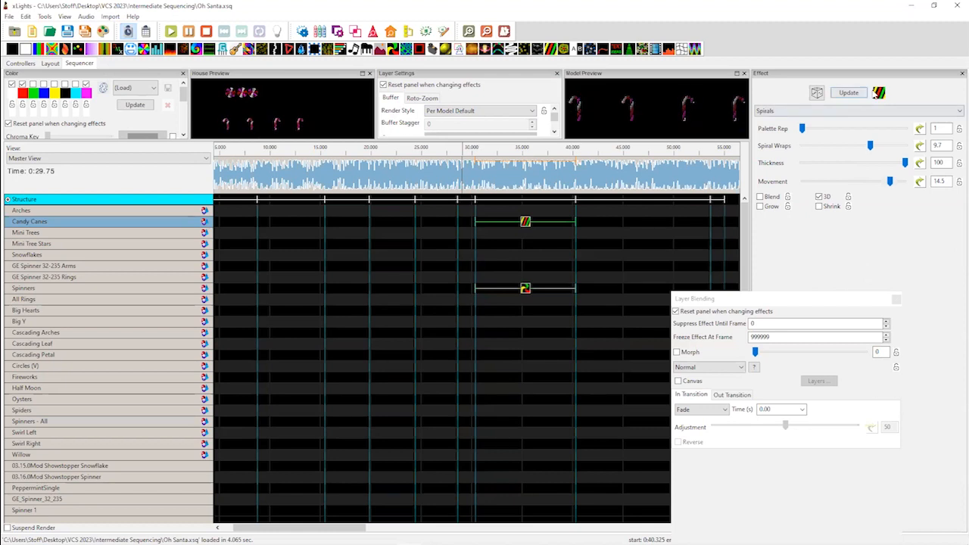
drag(723, 175, 564, 232)
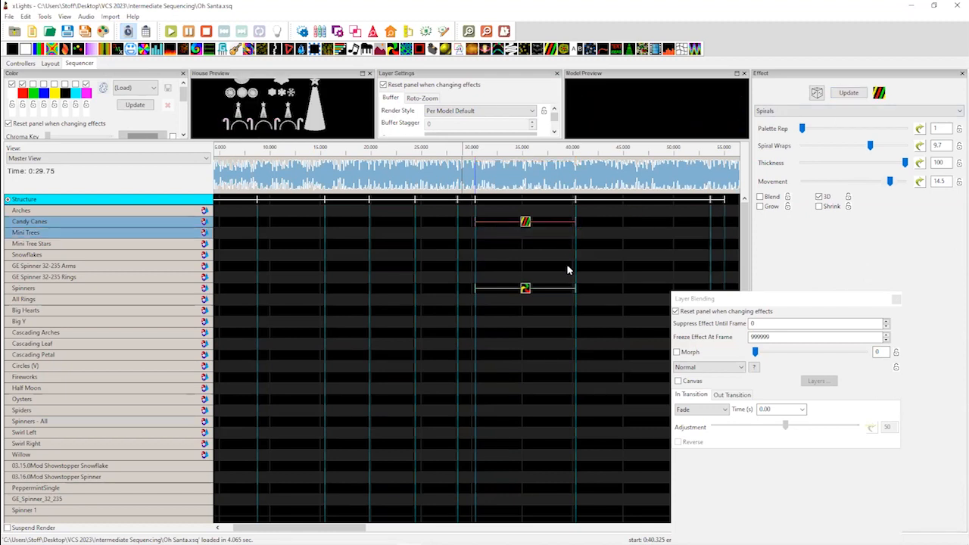
click(526, 248)
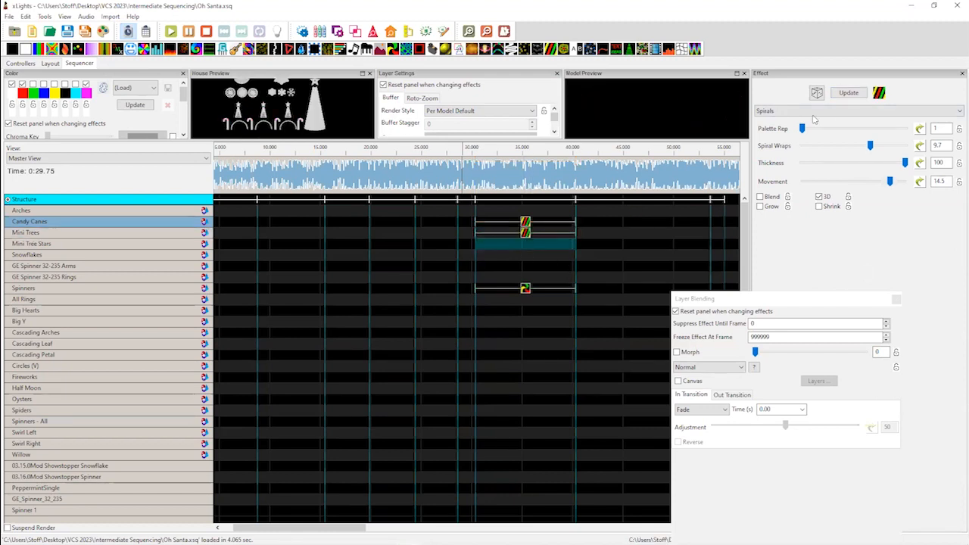
Add a VU Meter effect to Mini Trees, spanning 30.375 to 40.325 s, after shifting the Spirals effect down to Snowflakes
click(669, 50)
drag(582, 173, 608, 229)
click(526, 235)
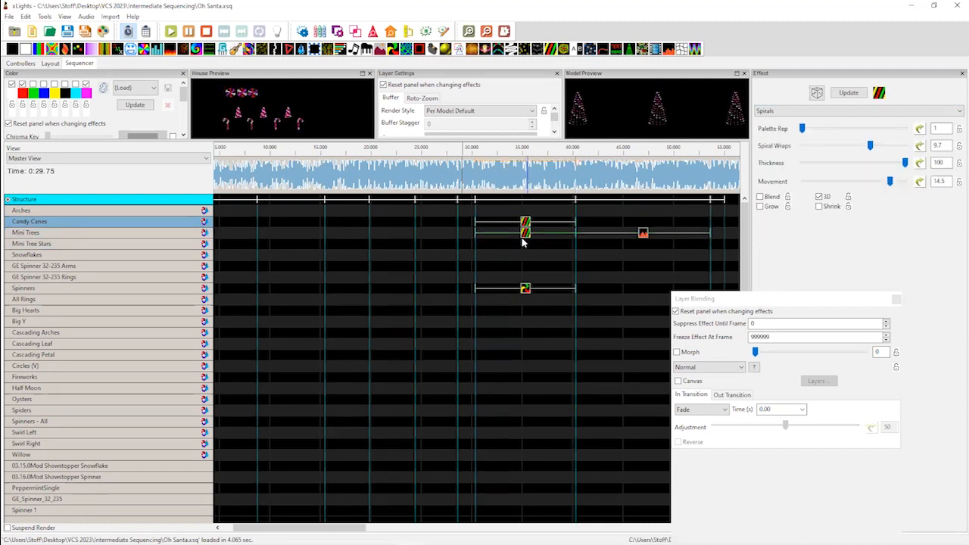
key(Down)
key(Down)
drag(640, 234, 543, 238)
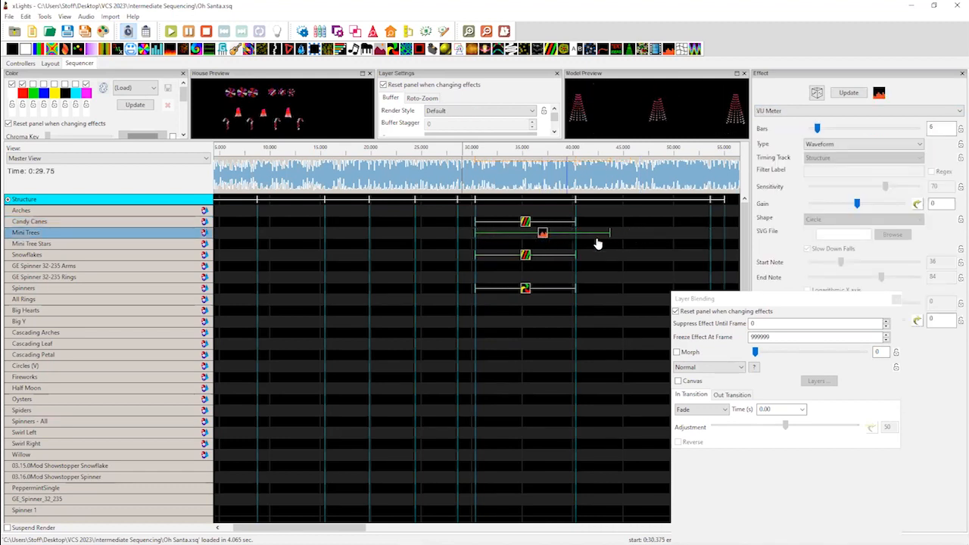
drag(608, 234, 564, 236)
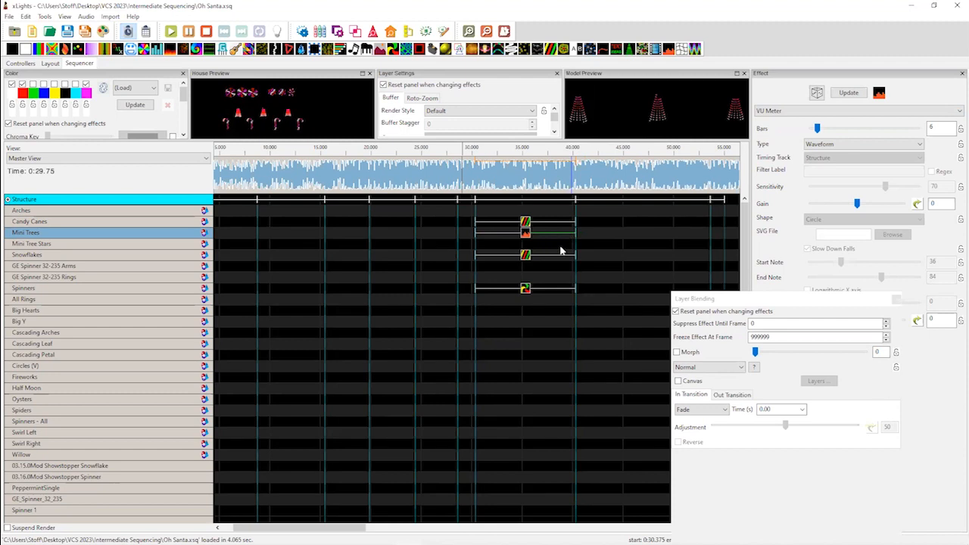
Rearrange the two effects so Spirals sits on Mini Trees and the VU Meter on Mini Tree Stars
click(530, 255)
drag(531, 258, 528, 246)
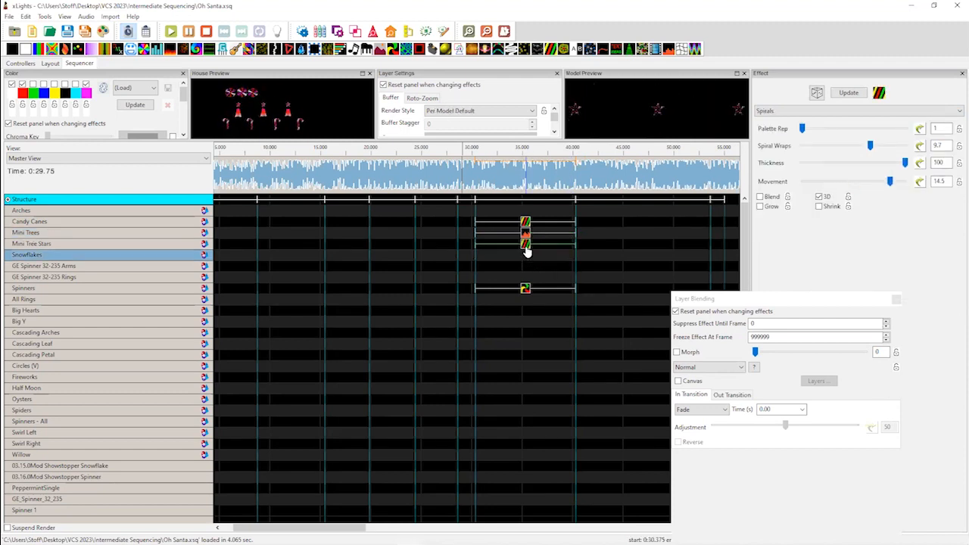
click(526, 233)
key(Down)
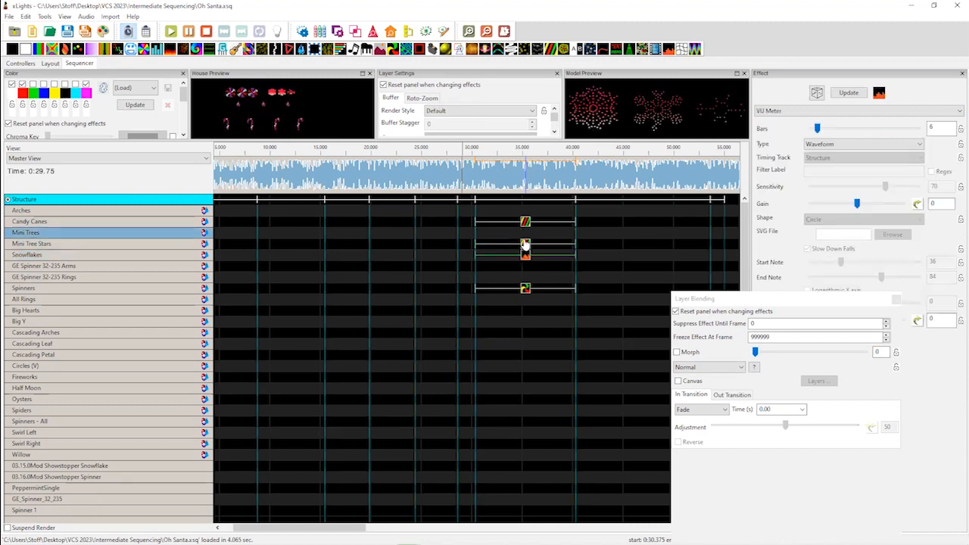
click(526, 244)
key(Up)
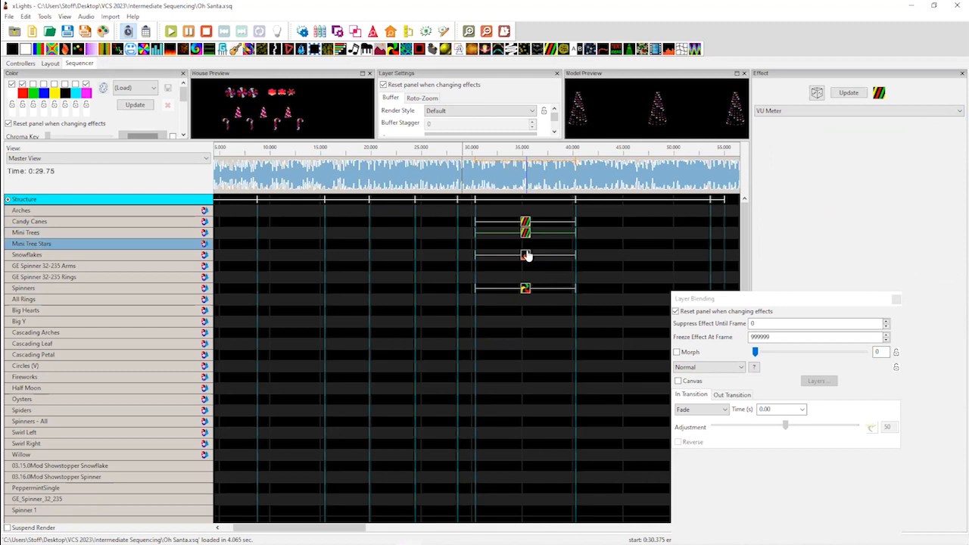
click(526, 255)
key(Up)
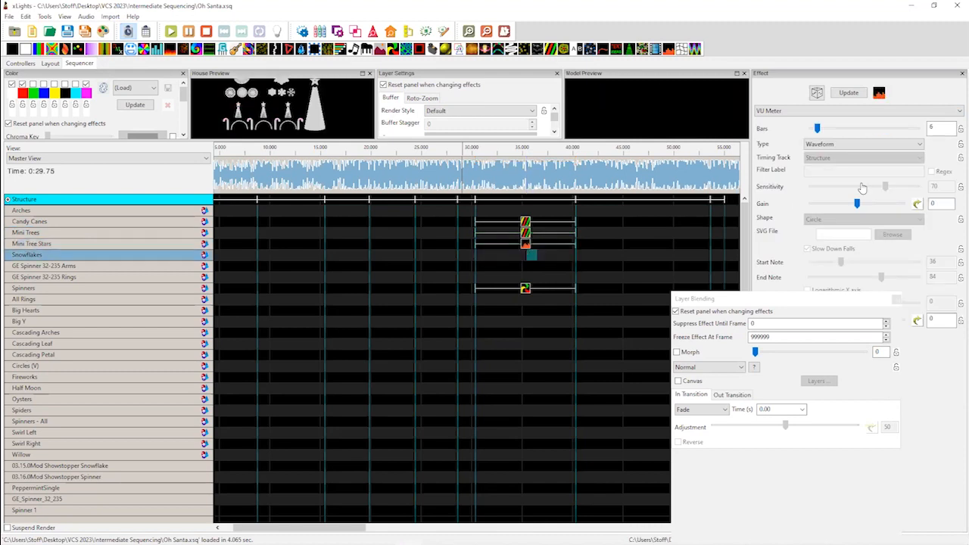
Try to set the VU Meter type to Timing Event Pulse Color with 12 bars
click(862, 144)
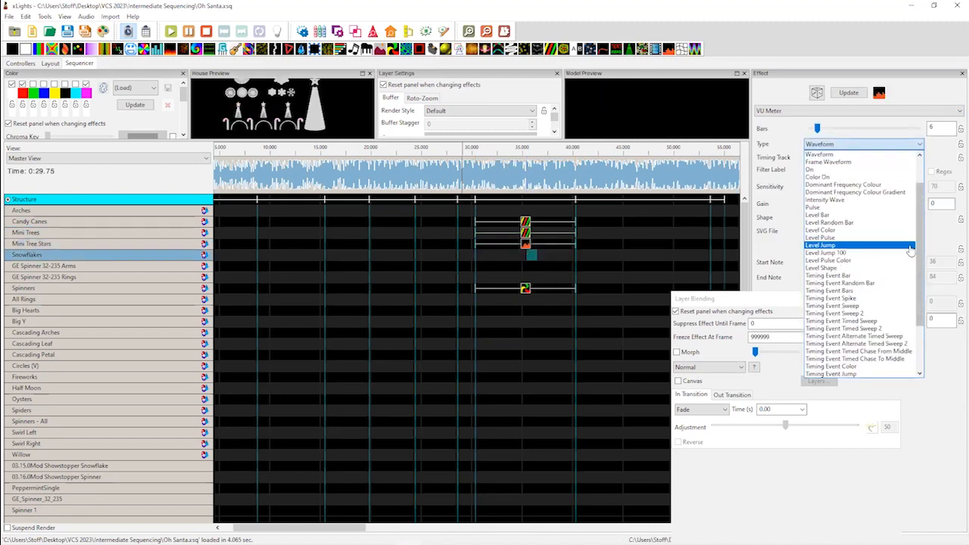
drag(917, 261, 917, 303)
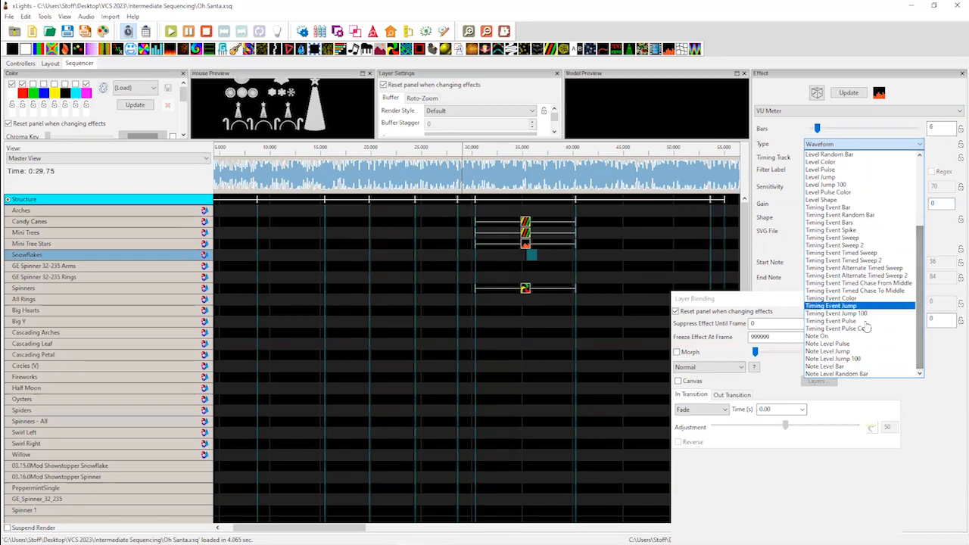
click(839, 328)
drag(818, 128, 827, 129)
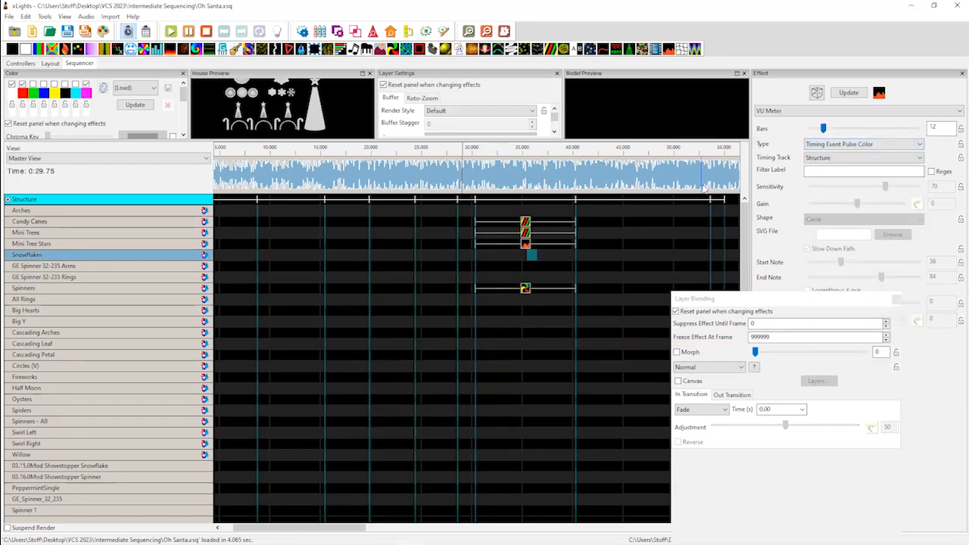
Set the Mini Tree Stars VU Meter effect's type to Level Pulse Color
click(530, 243)
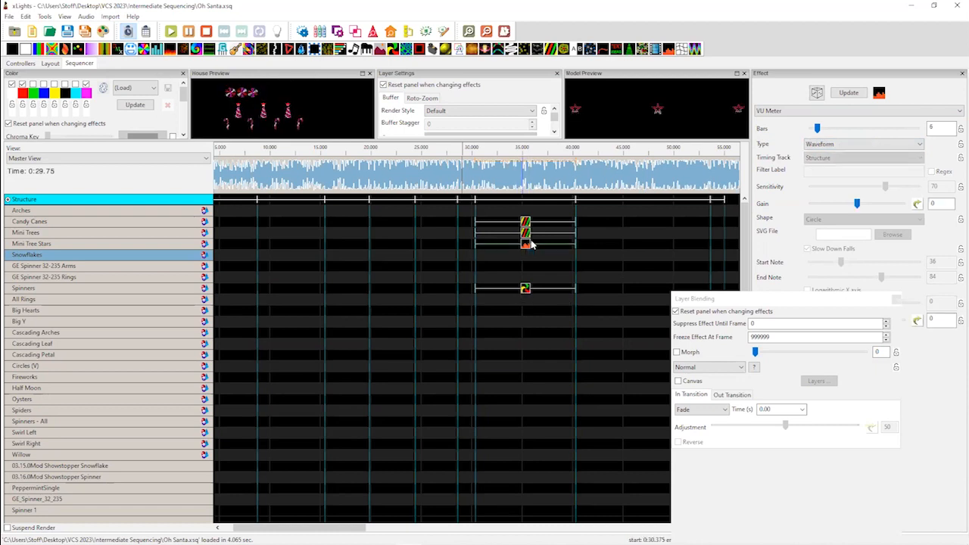
click(825, 145)
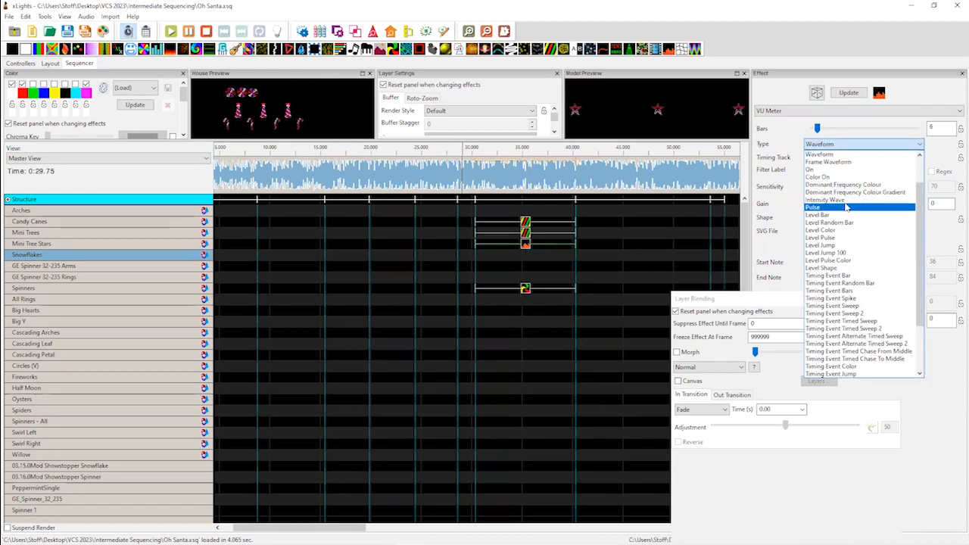
scroll(863, 341, down, 2)
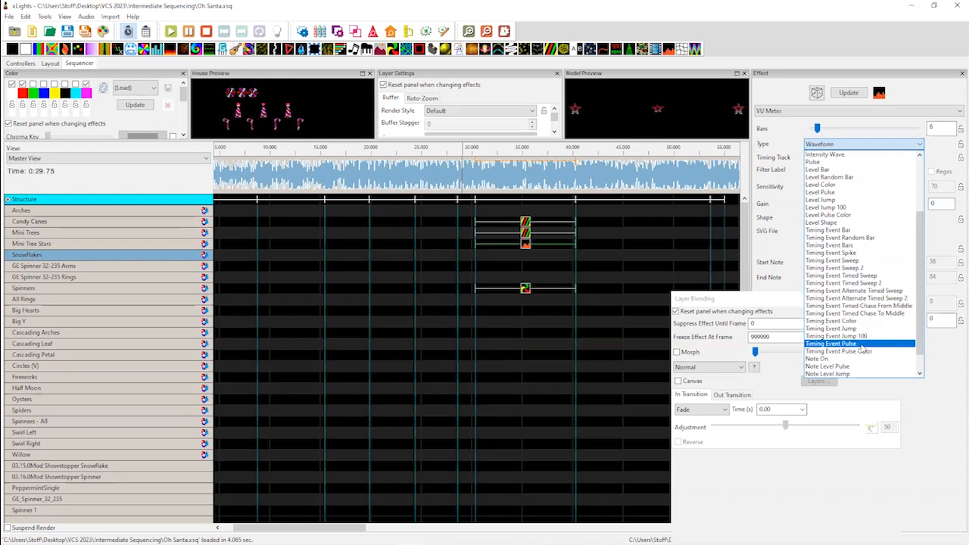
click(863, 351)
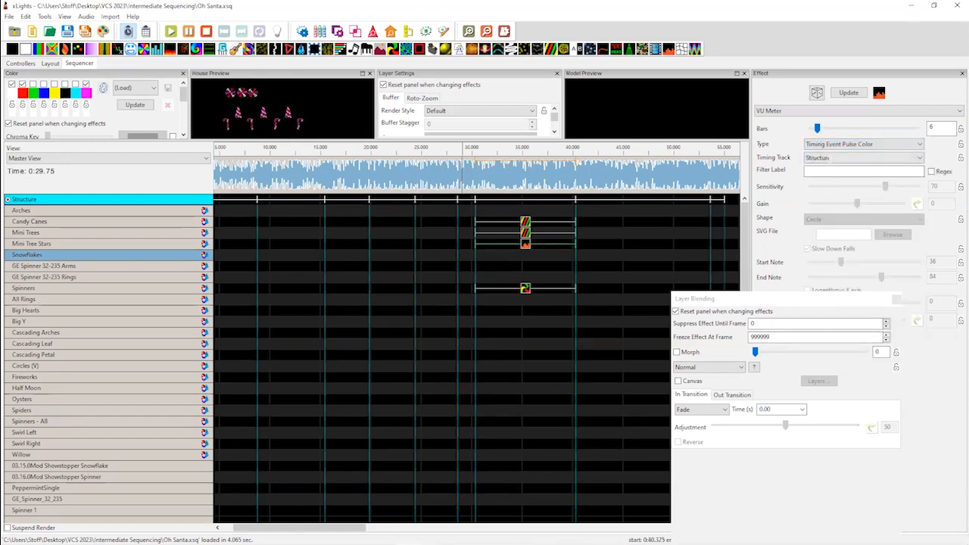
click(847, 140)
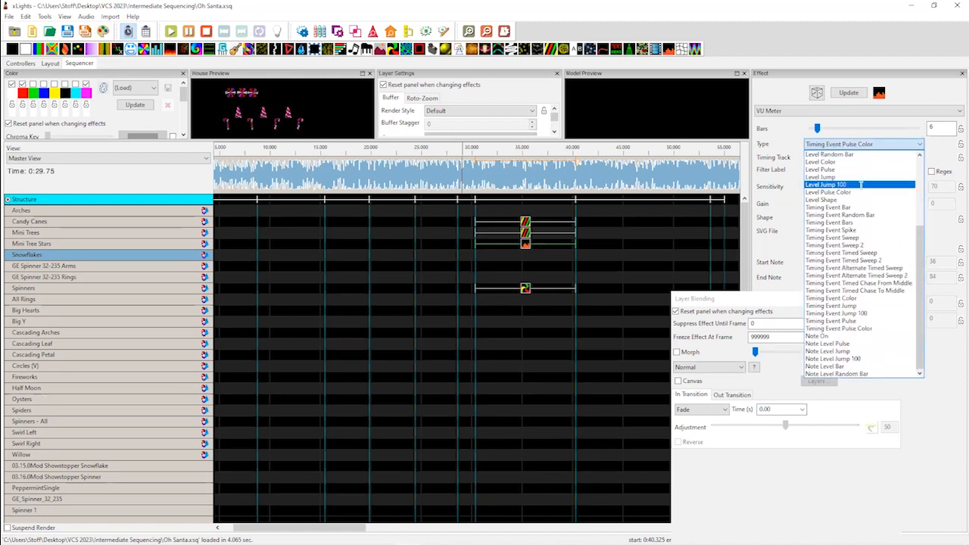
scroll(840, 199, up, 1)
click(833, 215)
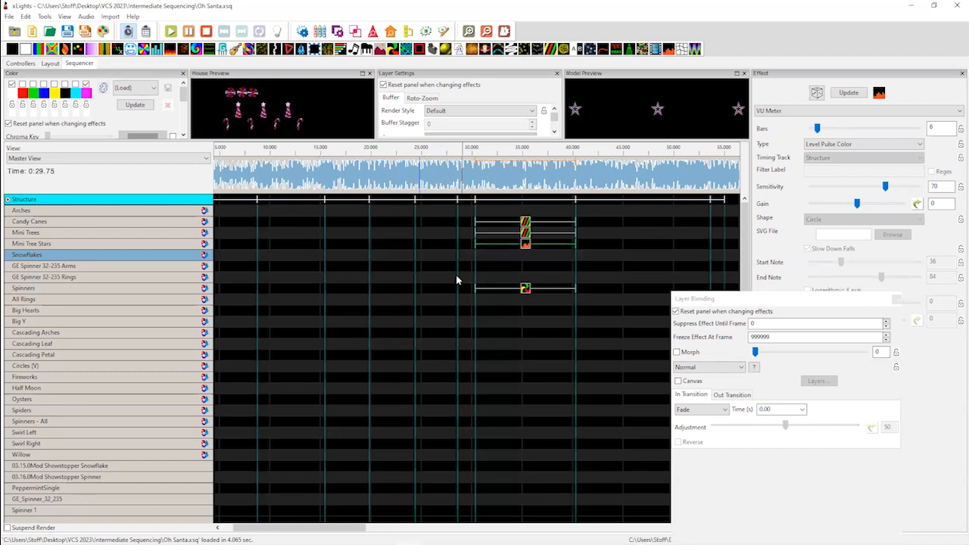
Select all effects from Candy Canes through Spinners between 30.375 and 40.325 s, and reposition the floating Layer Blending panel
click(526, 244)
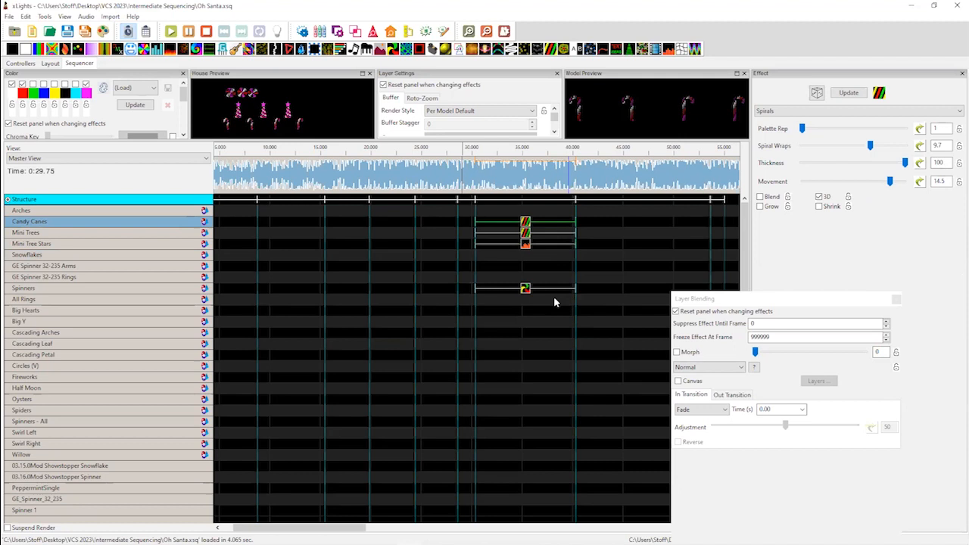
click(519, 287)
drag(520, 240, 523, 221)
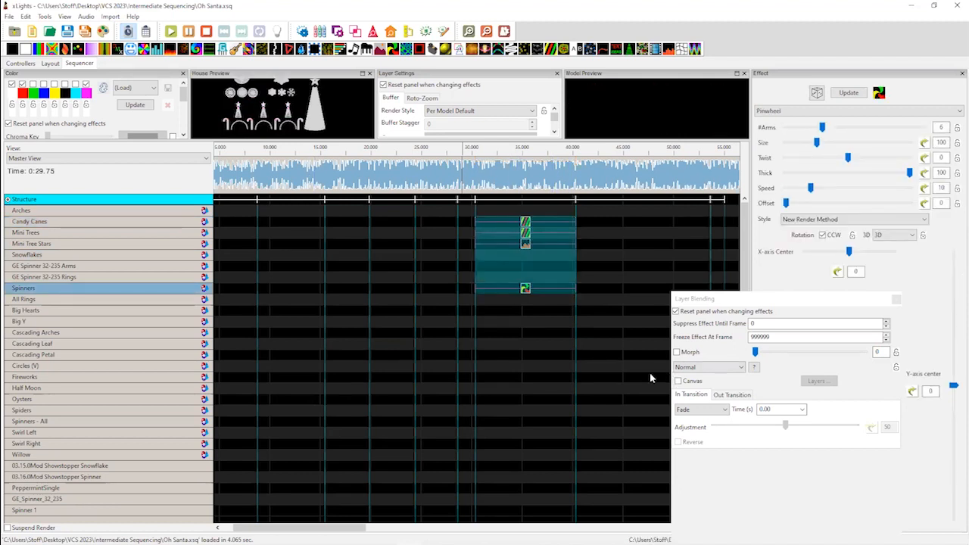
click(741, 299)
drag(741, 299, 745, 159)
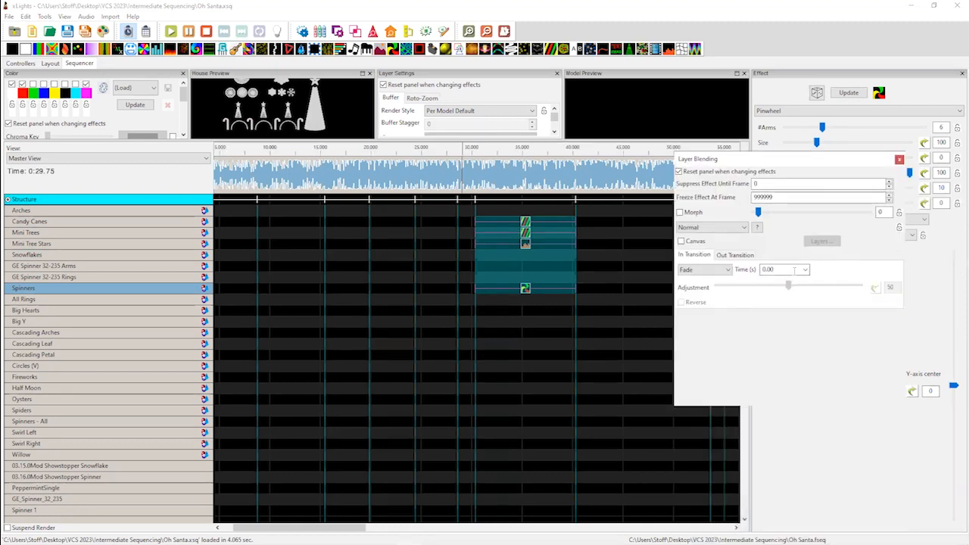
Bulk edit the selected effects' In Transition type to Circle Explode
right_click(724, 270)
click(750, 273)
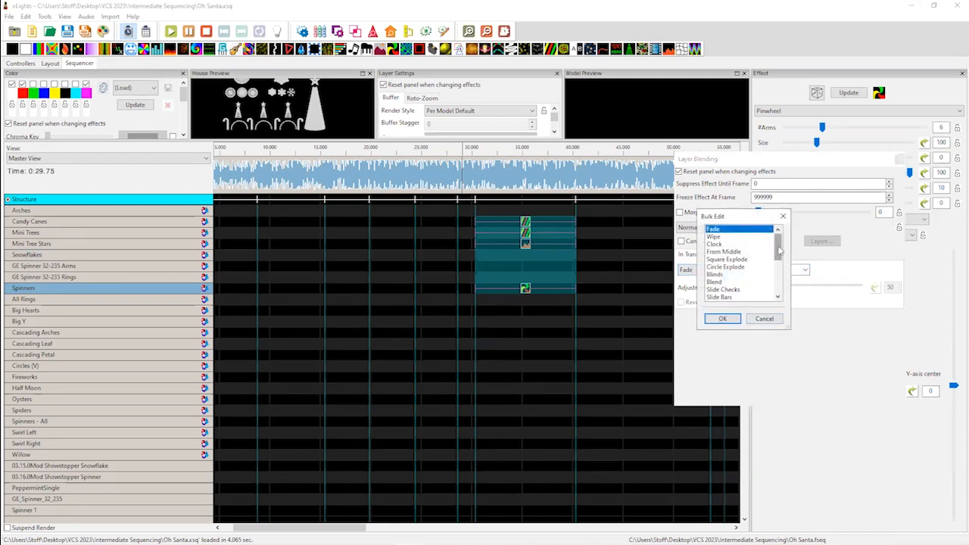
drag(779, 250, 779, 259)
click(725, 244)
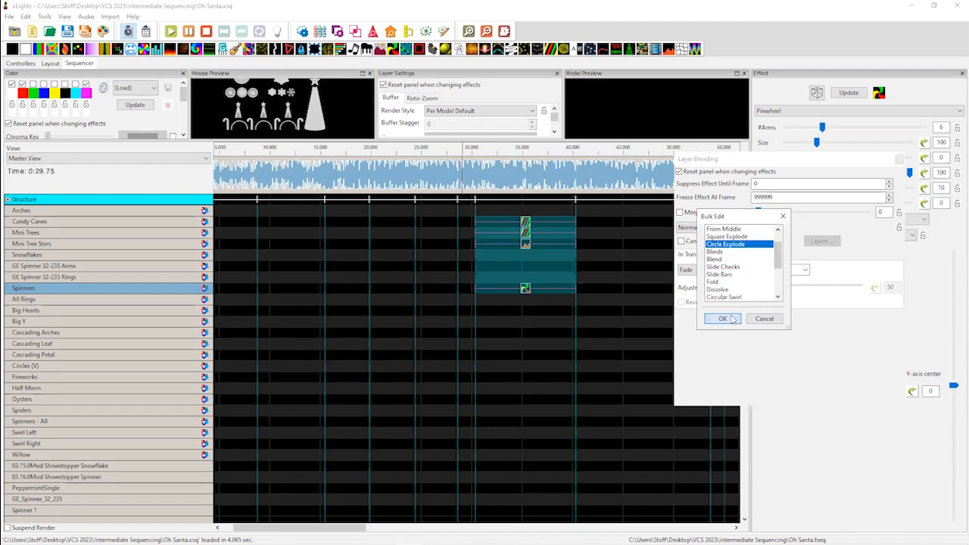
click(723, 319)
Bulk edit the selected effects' In Transition time to 0.75 s
right_click(805, 270)
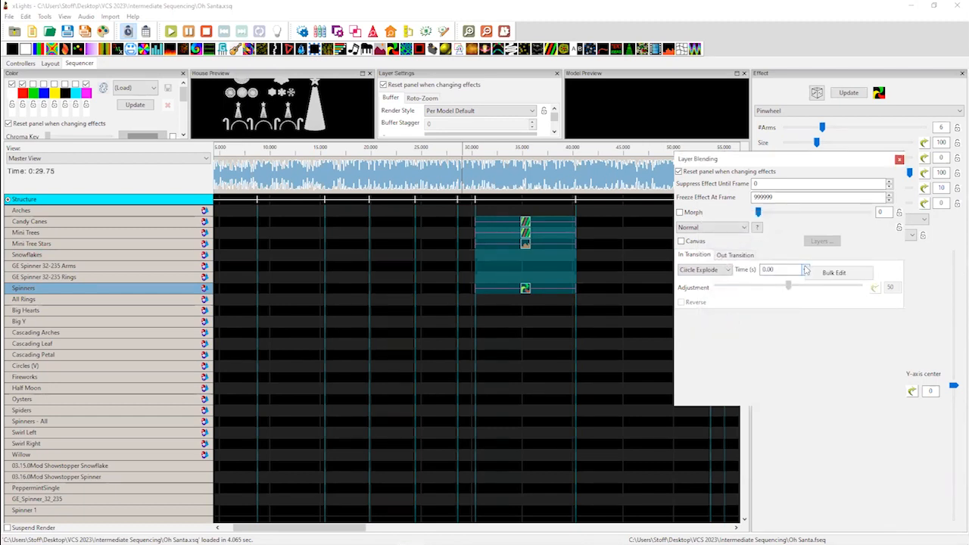
click(820, 273)
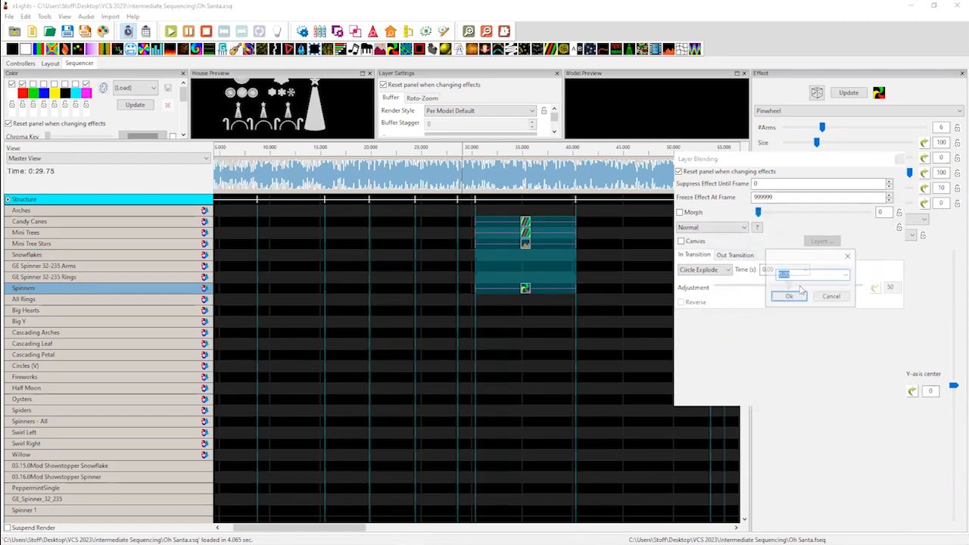
click(847, 274)
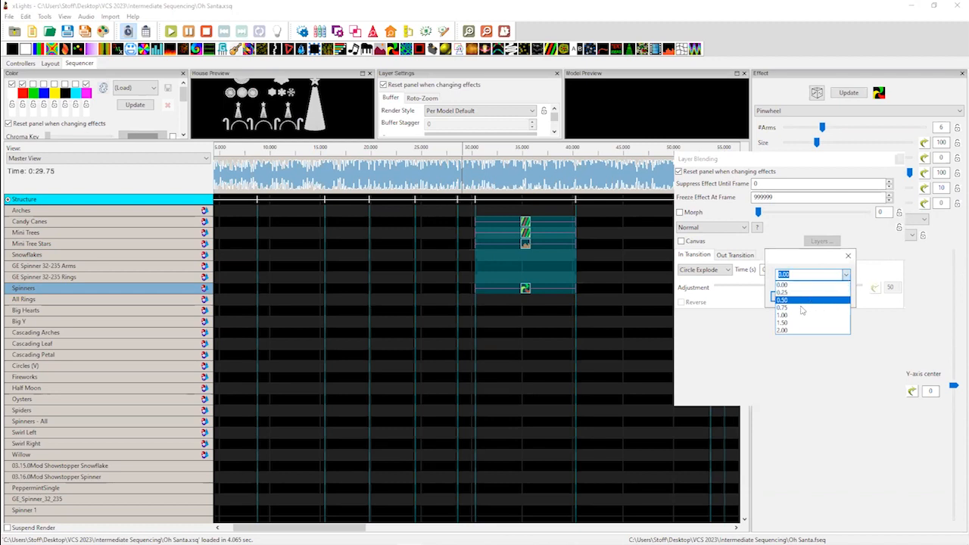
click(802, 308)
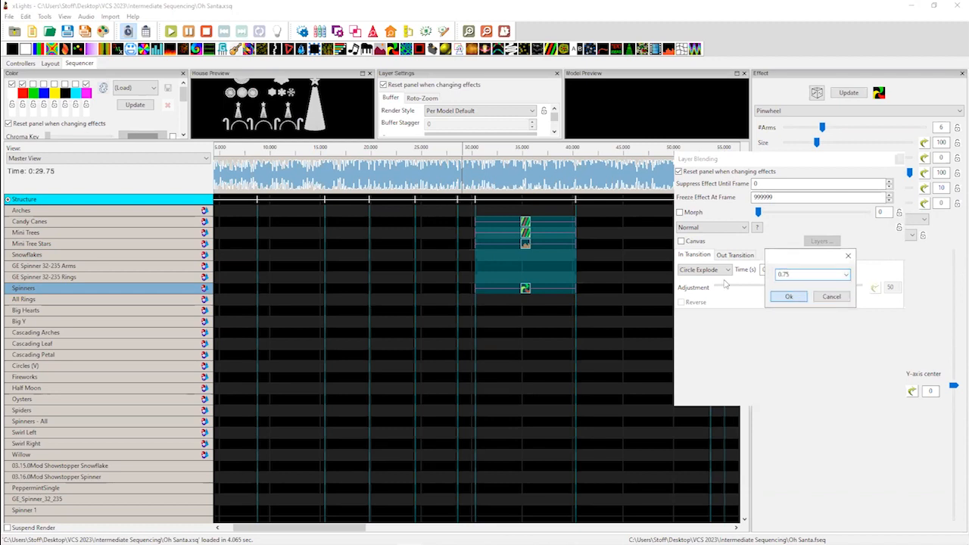
key(Return)
Bulk edit the selected effects' Out Transition type to Dissolve
click(738, 258)
right_click(729, 271)
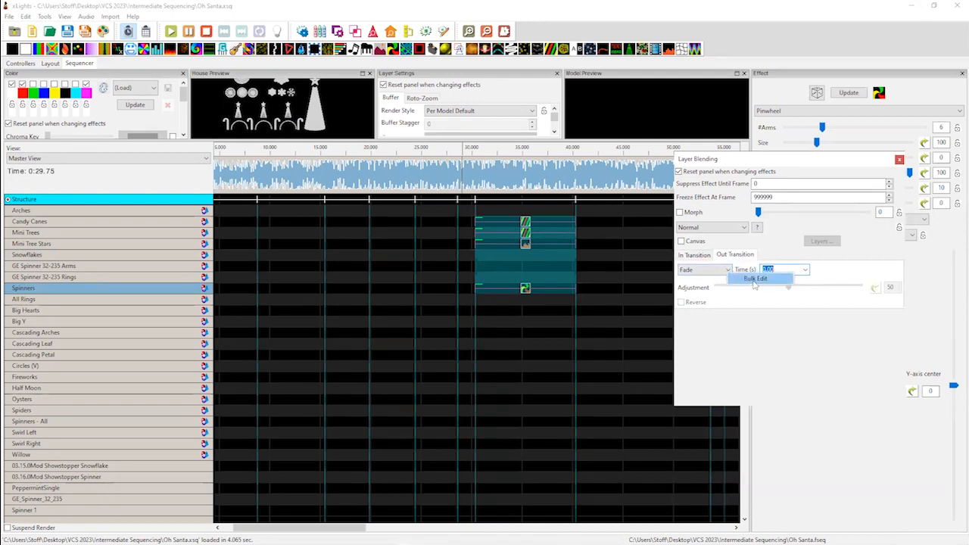
click(754, 279)
mouse_move(785, 264)
mouse_down()
mouse_move(788, 296)
mouse_move(795, 277)
mouse_up()
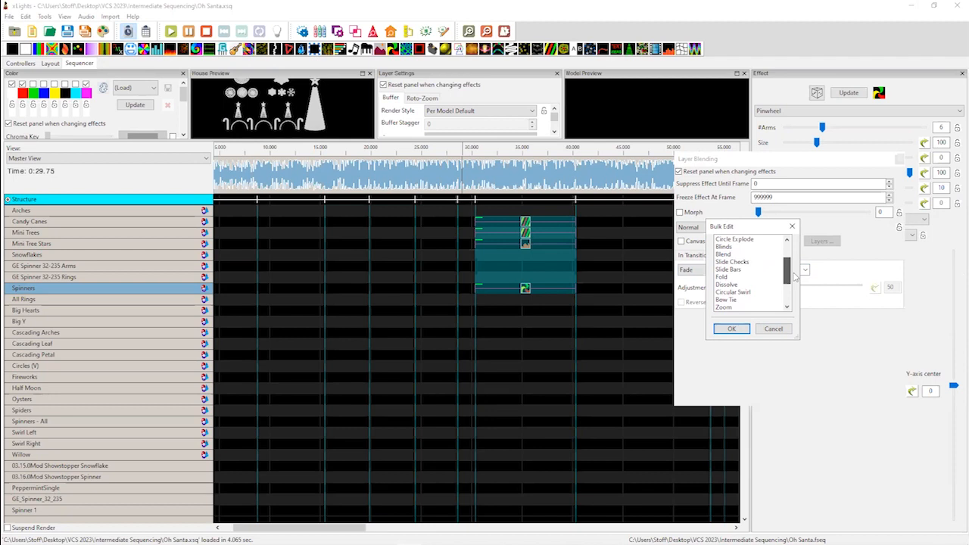
click(733, 285)
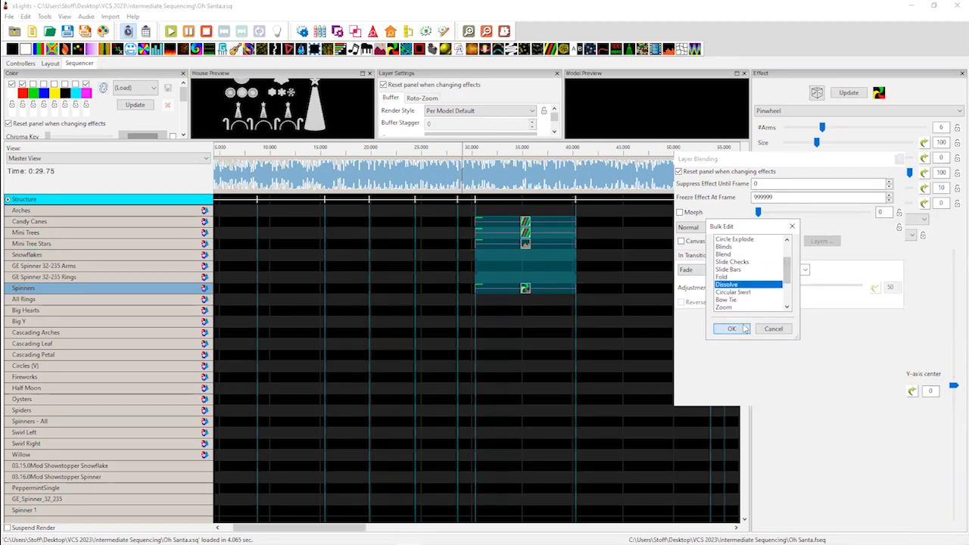
click(731, 328)
Bulk edit the selected effects' Out Transition time to 1.00 s
right_click(807, 270)
click(814, 272)
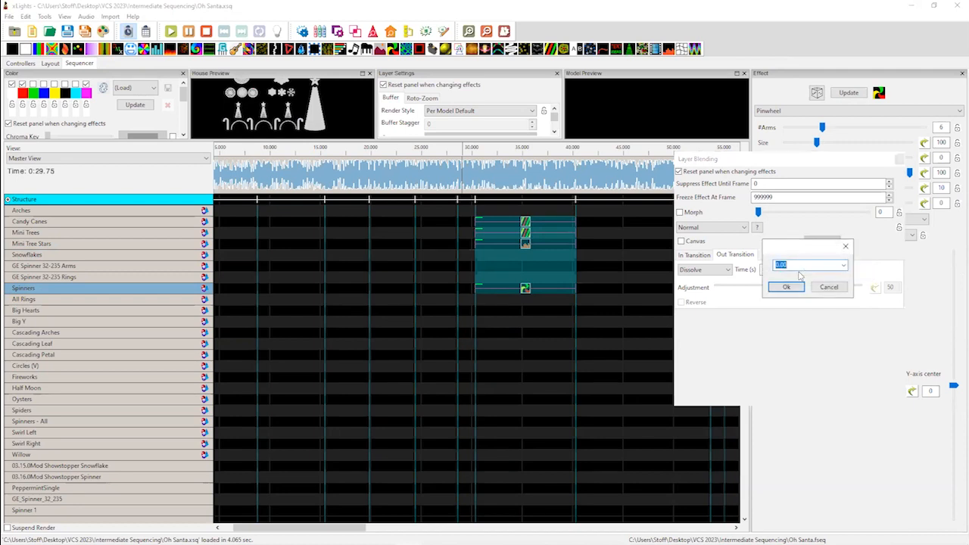
click(843, 265)
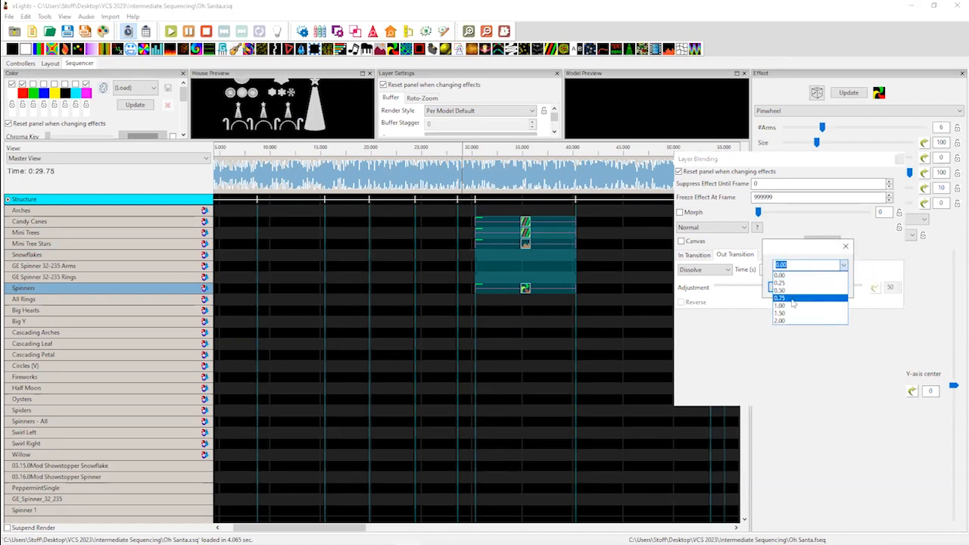
click(793, 305)
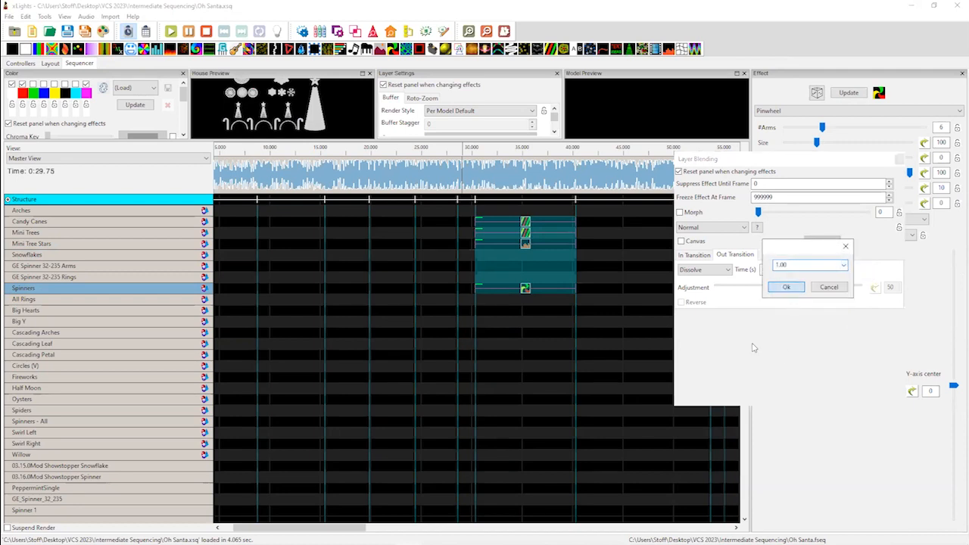
click(787, 289)
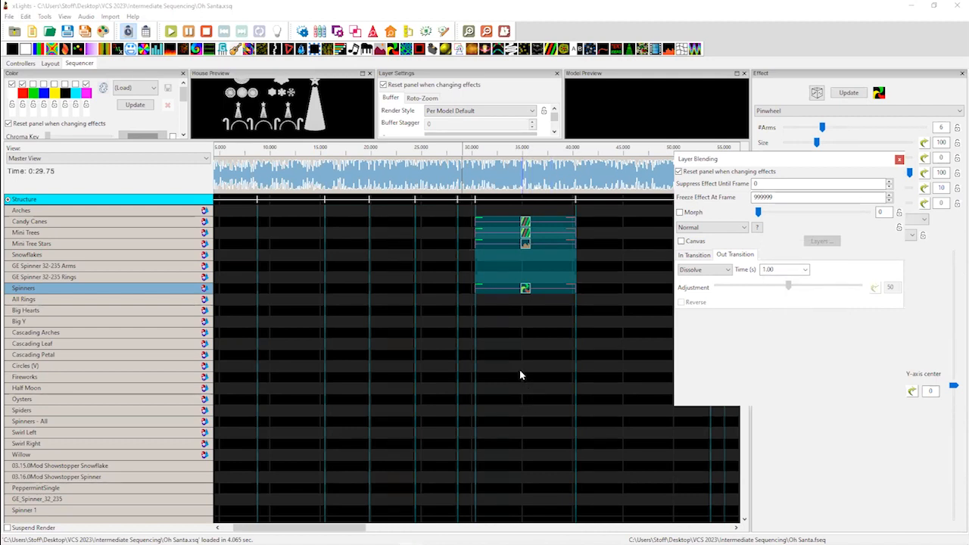
click(532, 301)
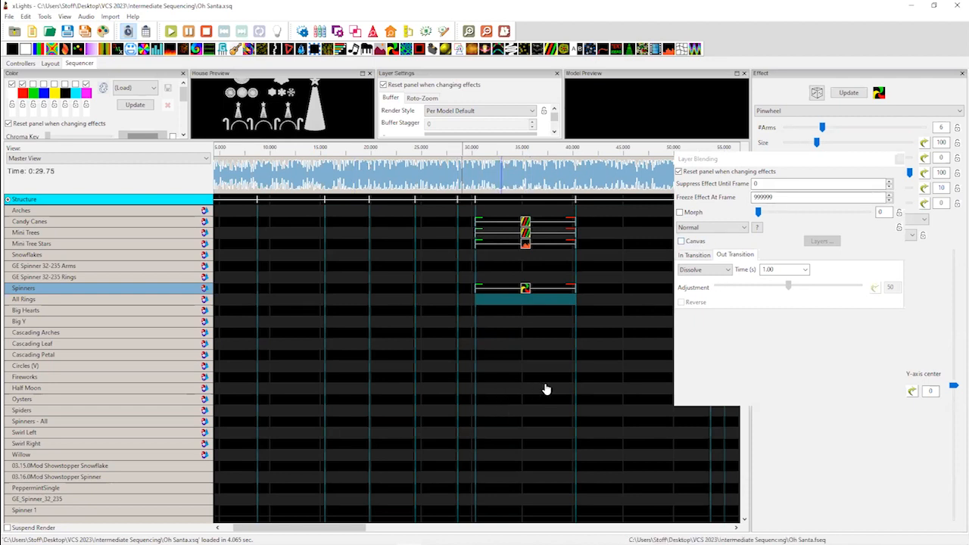
scroll(520, 386, down, 2)
scroll(519, 387, down, 5)
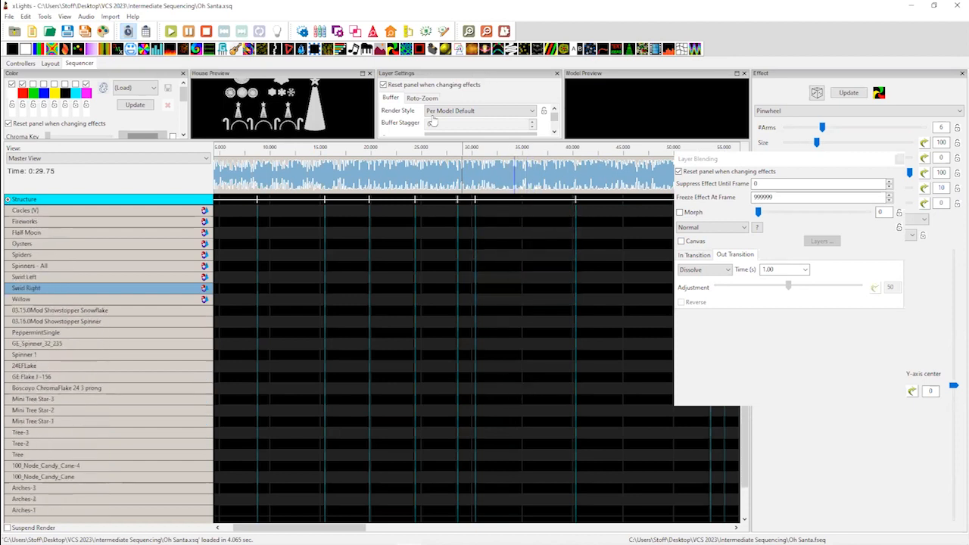
scroll(477, 312, up, 4)
scroll(481, 314, up, 2)
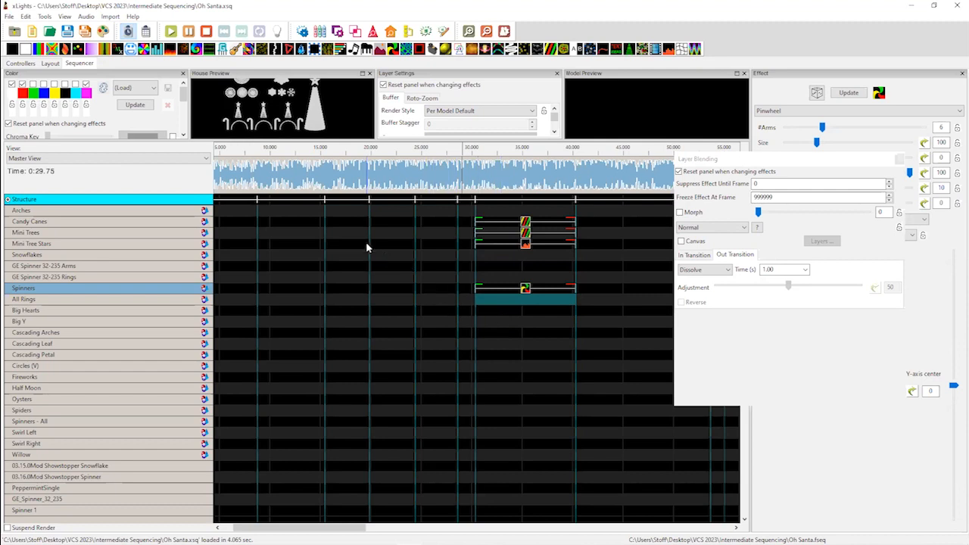
Play the sequence from about 27.6 s through the end of the effects to preview the Circle Explode and Dissolve transitions
click(450, 185)
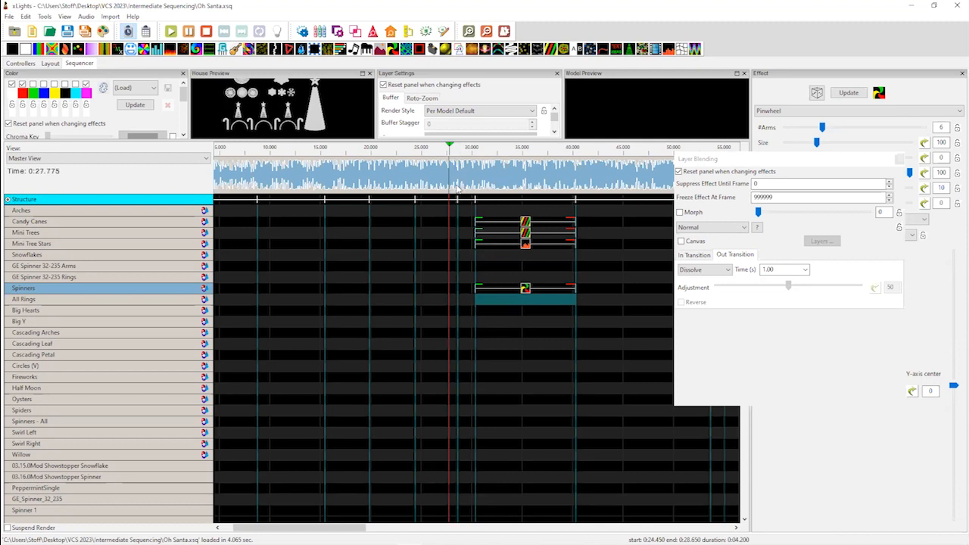
click(465, 185)
click(446, 186)
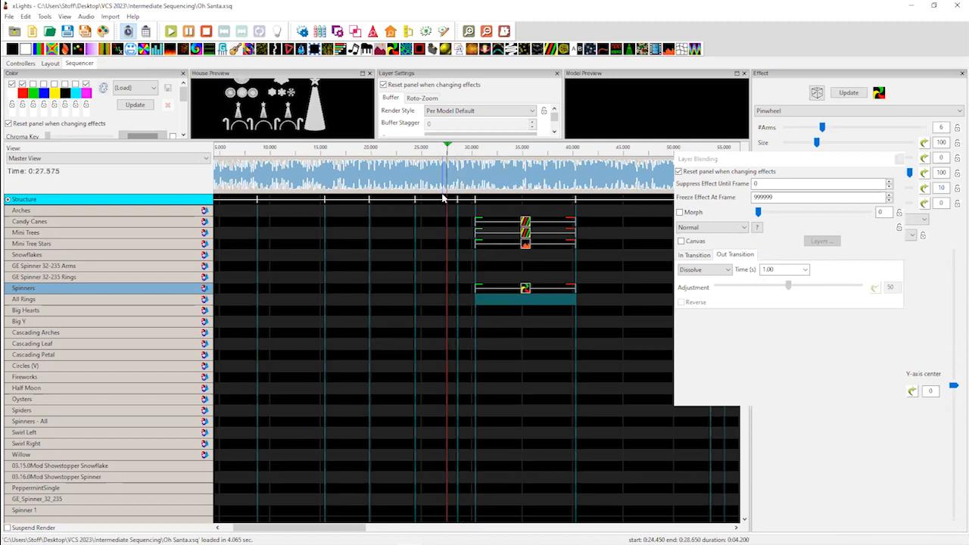
key(space)
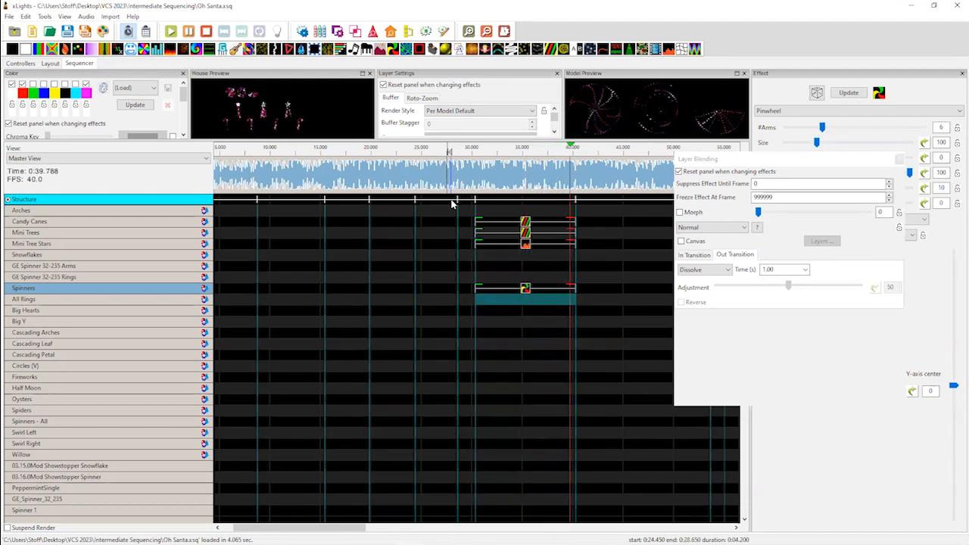
key(space)
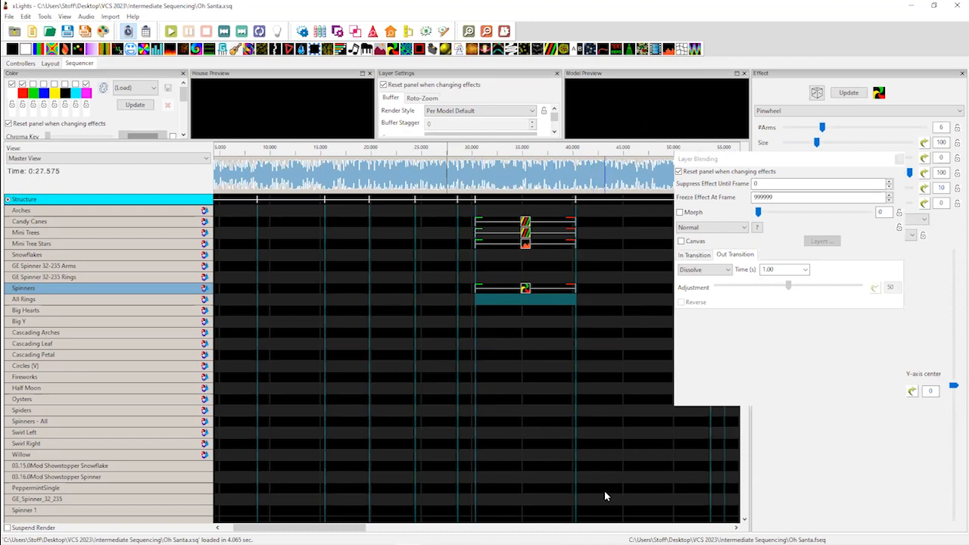
Enable Allow Blending Between Models in the sequence settings
click(548, 311)
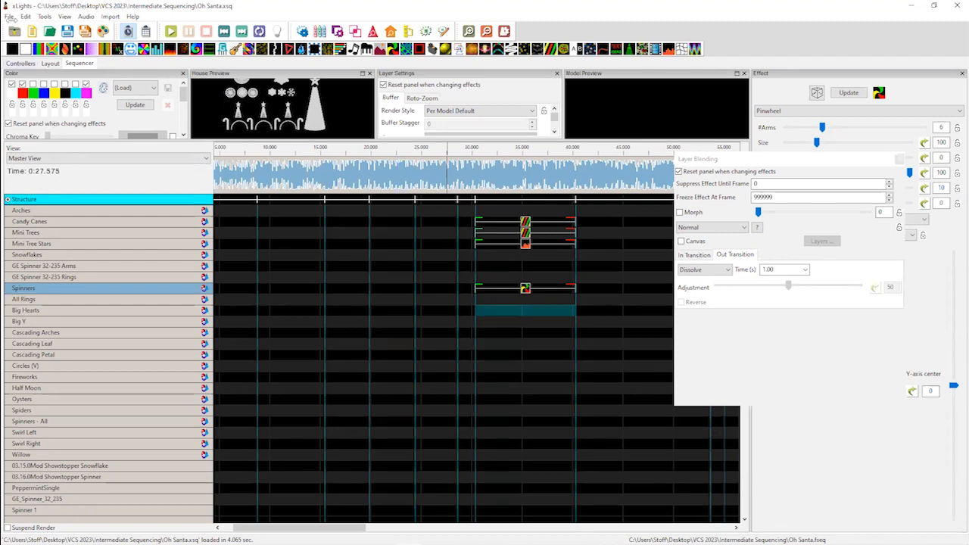
click(9, 16)
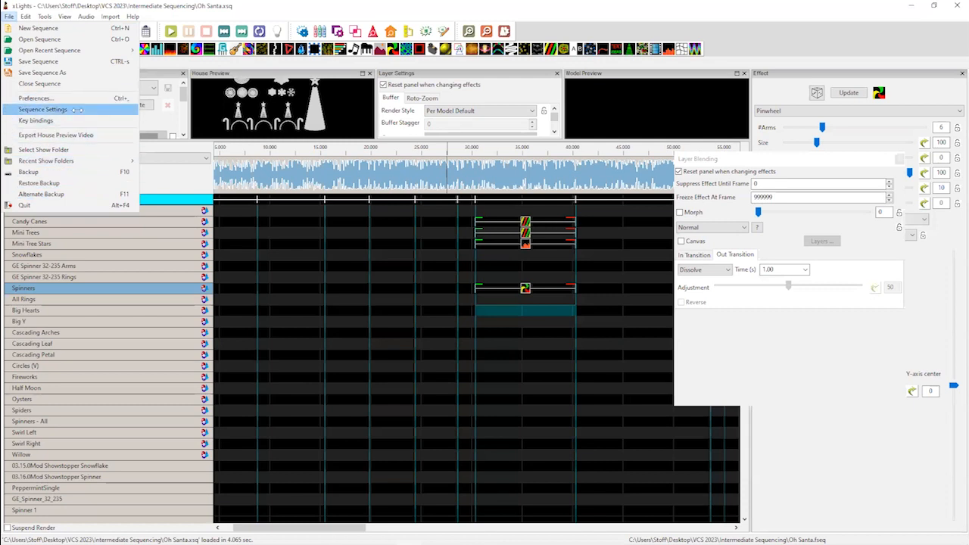
click(4, 456)
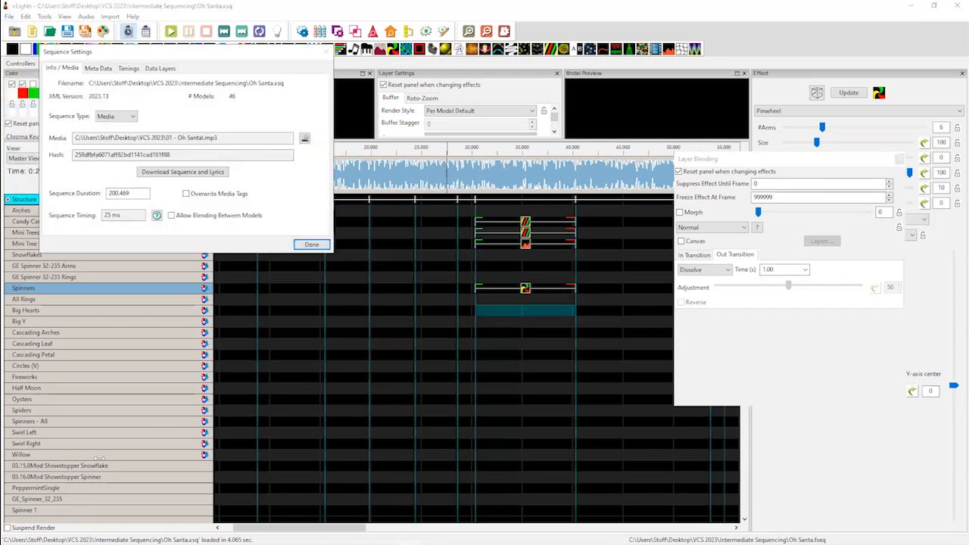
click(171, 216)
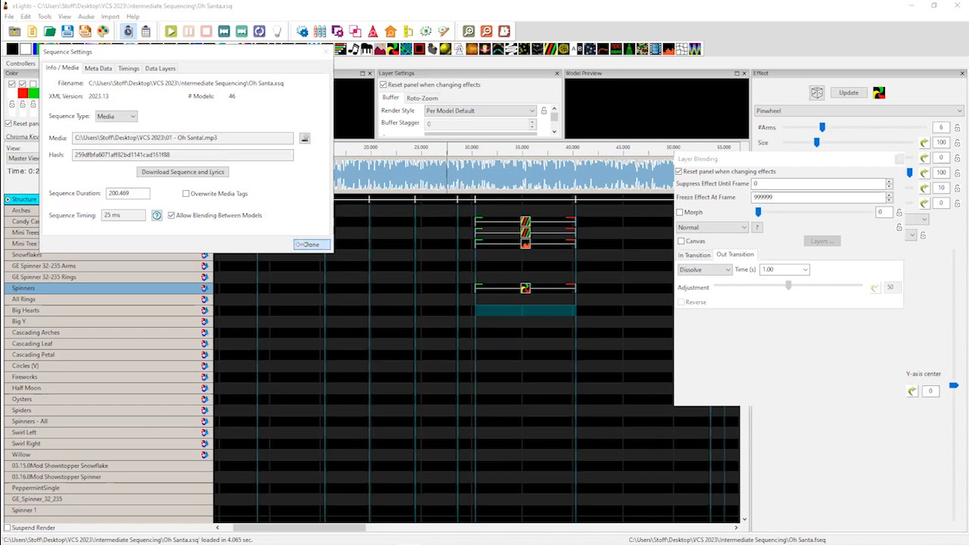
click(309, 245)
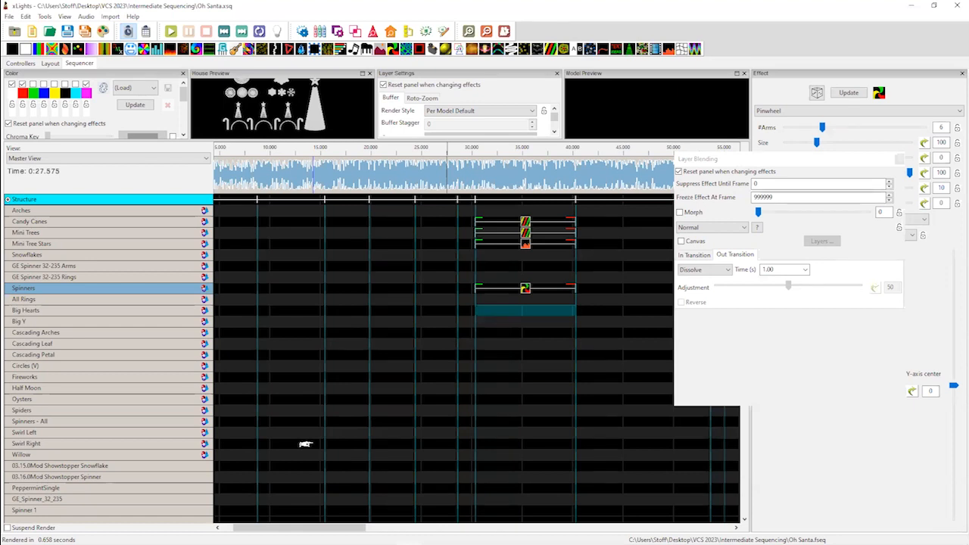
click(443, 190)
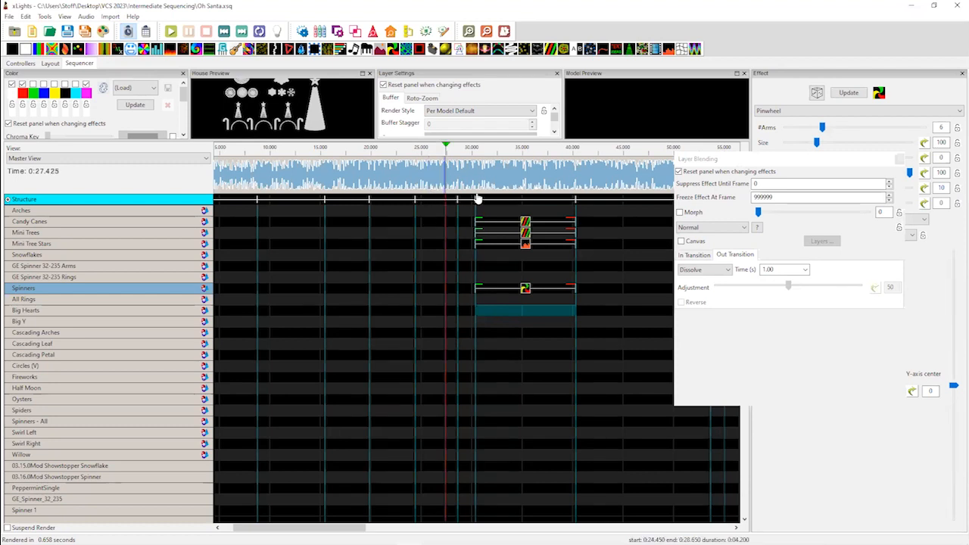
click(468, 182)
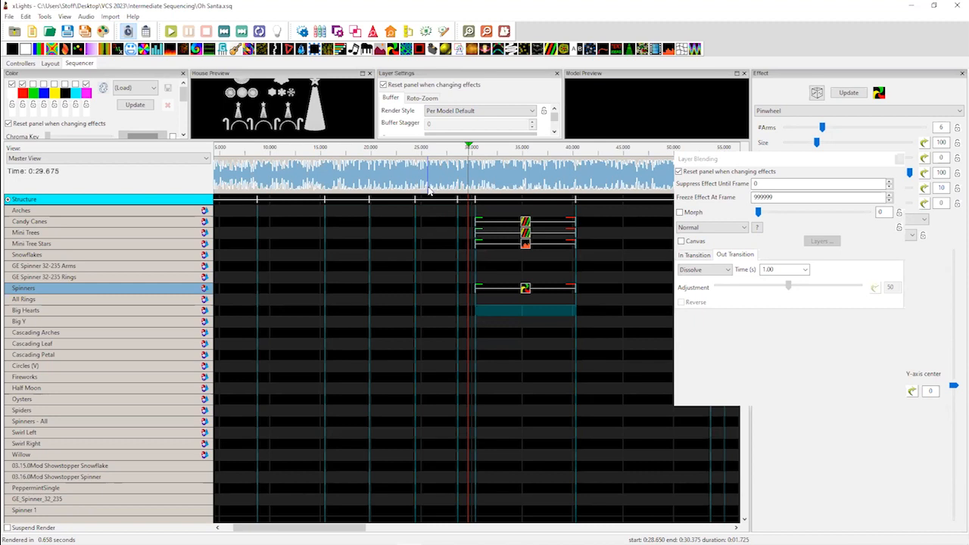
click(457, 182)
click(462, 182)
click(457, 183)
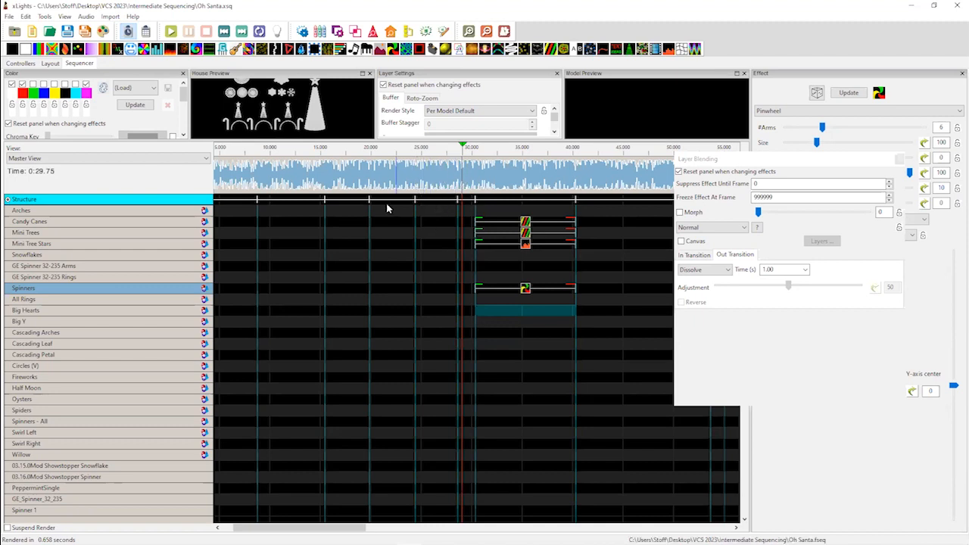
click(451, 184)
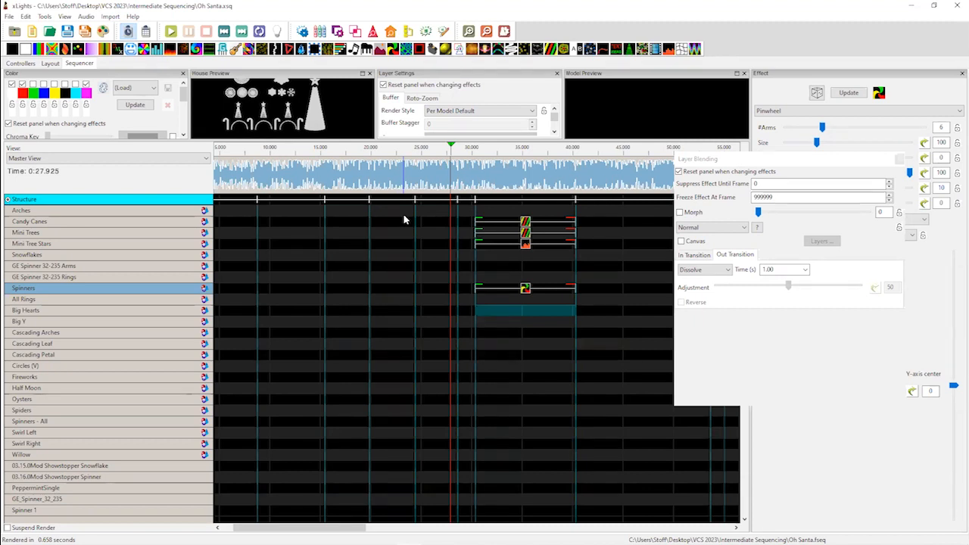
drag(475, 182, 458, 185)
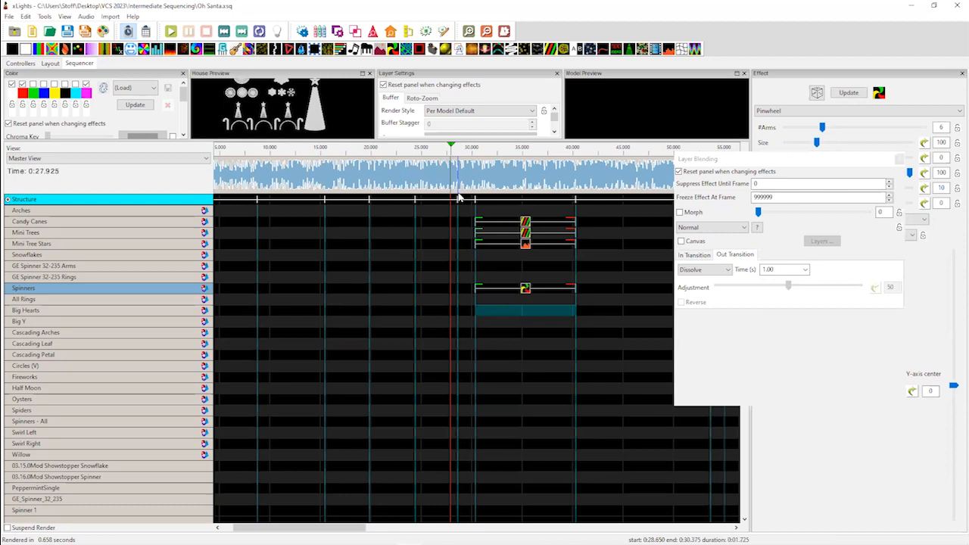
click(458, 184)
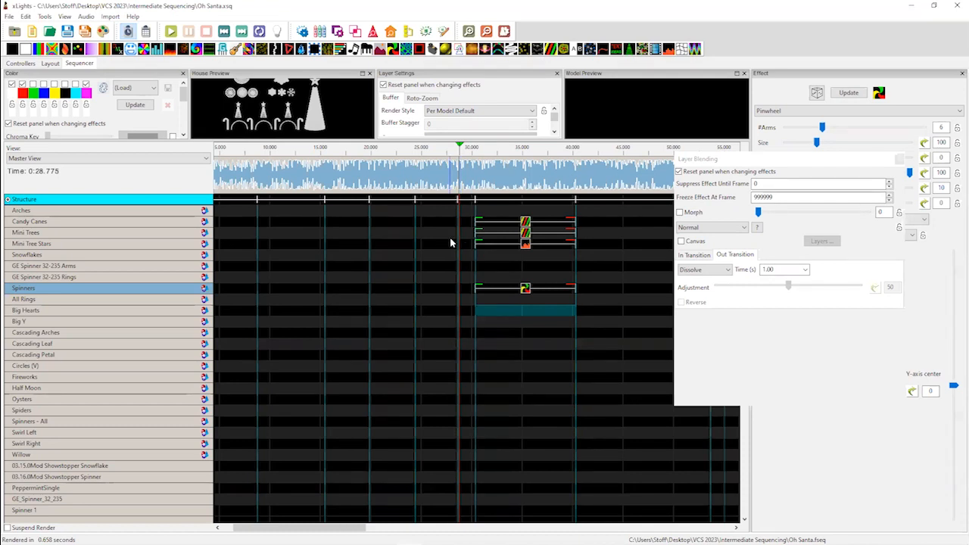
click(454, 185)
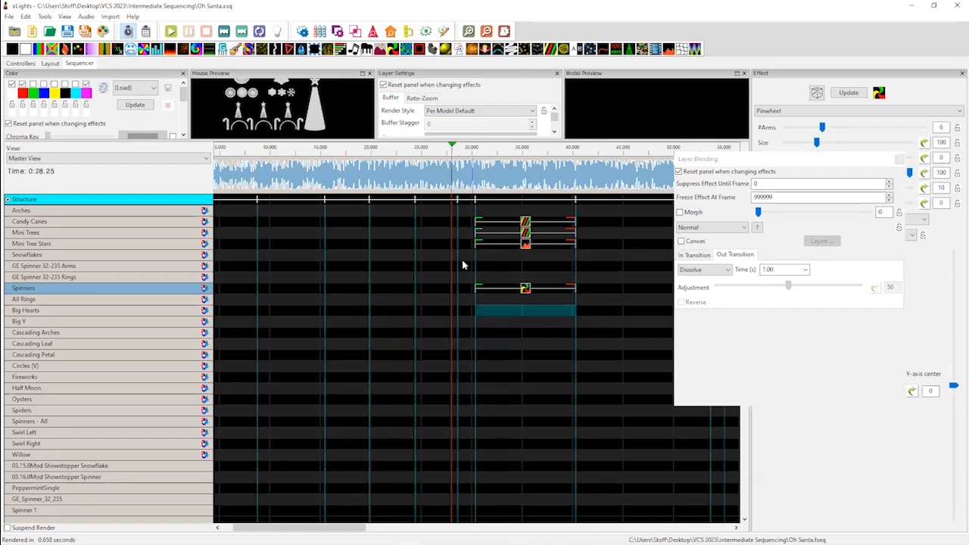
Add a Pinwheel effect to Mini Tree Stars from 40.325 to 53.700 s, and insert a new layer below the model's existing one
drag(393, 48, 171, 268)
right_click(193, 246)
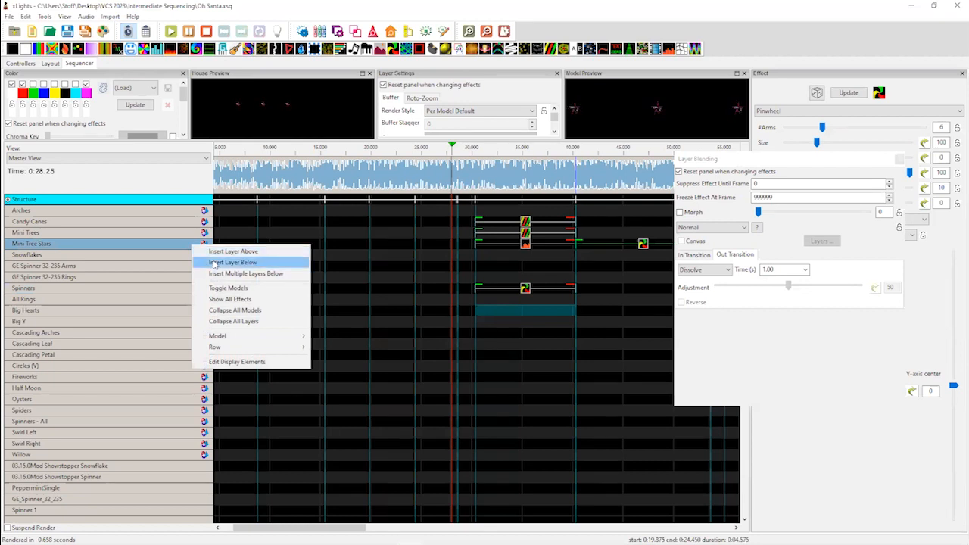
click(219, 262)
click(638, 247)
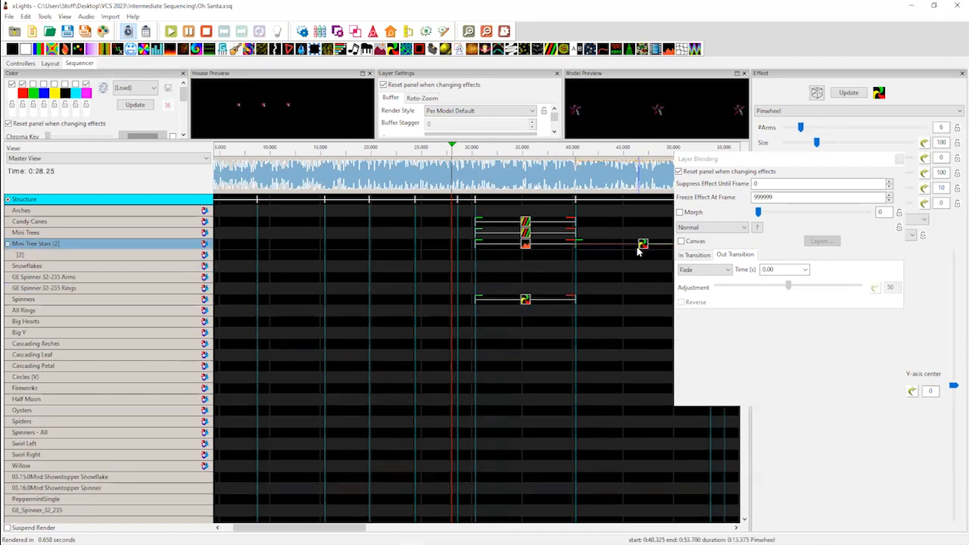
click(638, 253)
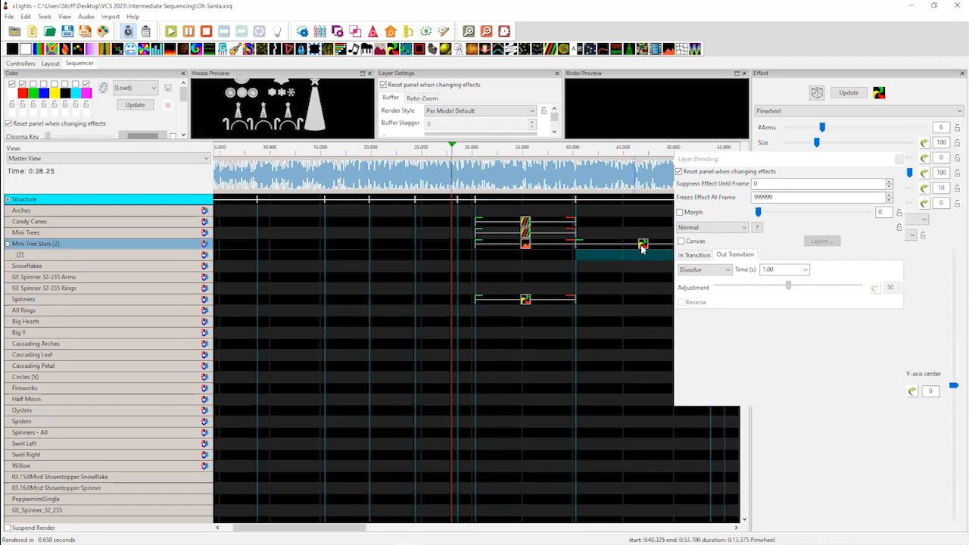
Move the Mini Tree Stars Pinwheel effect down to layer 2 and extend its start back to 39.725 s
click(642, 244)
drag(643, 247, 643, 255)
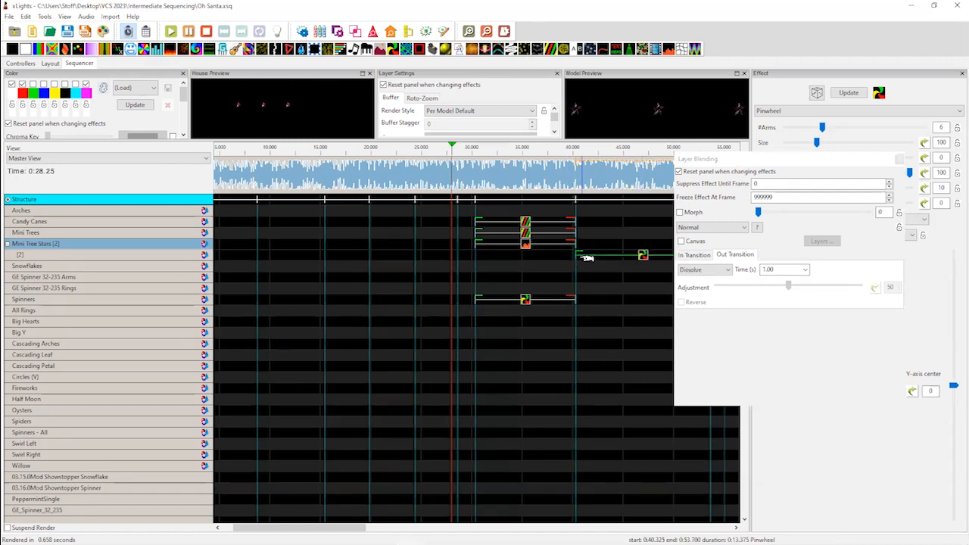
drag(571, 259, 569, 259)
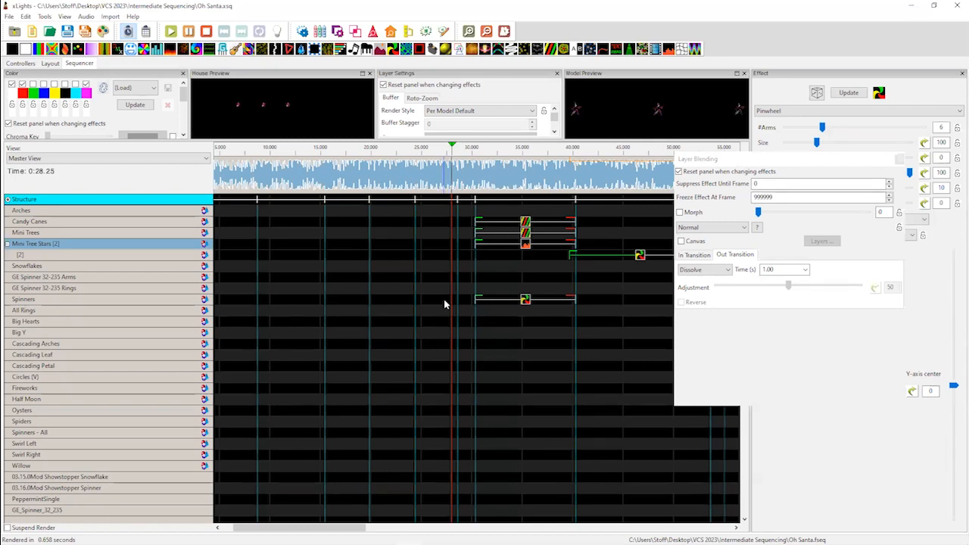
Preview the sequence from about 28.3 s, and dock the floating Layer Blending window between Layer Settings and Model Preview
click(465, 179)
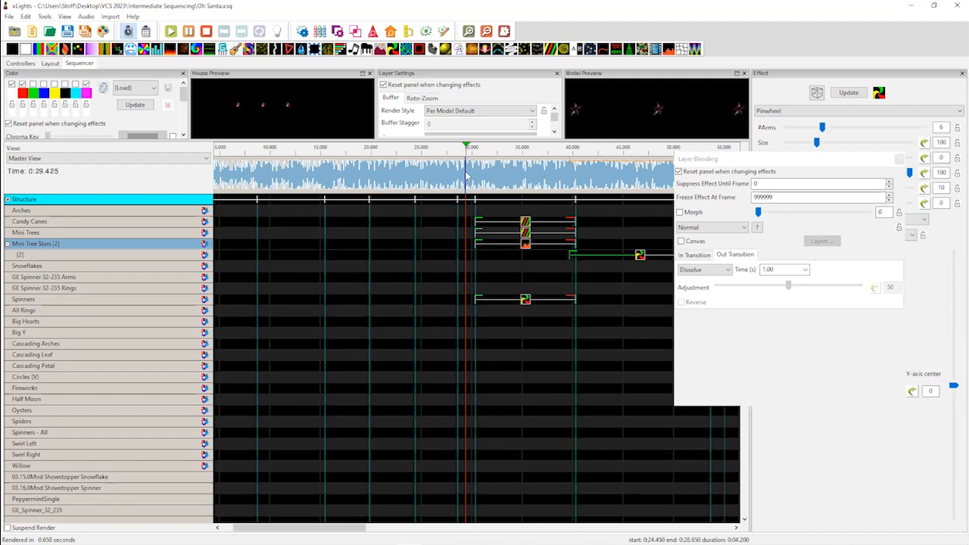
click(451, 180)
key(space)
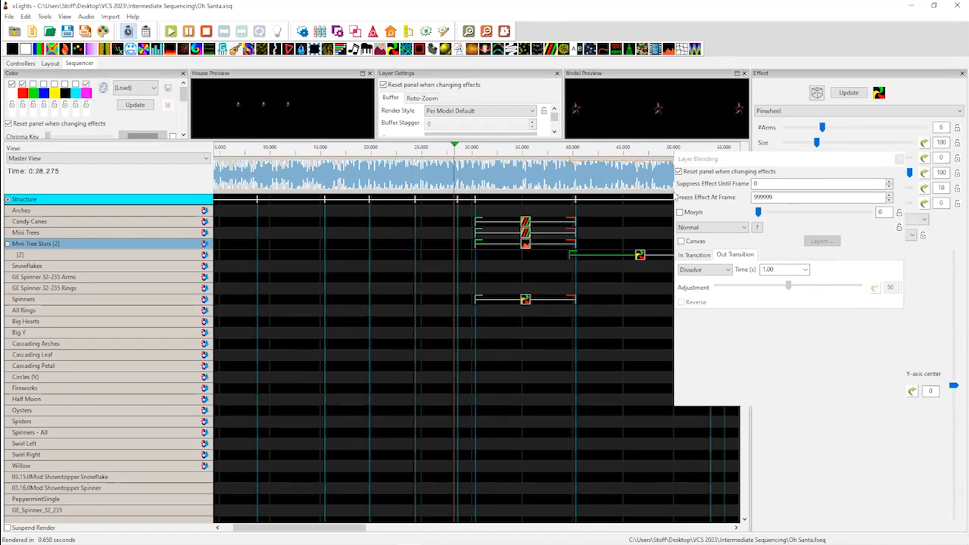
drag(718, 160, 461, 192)
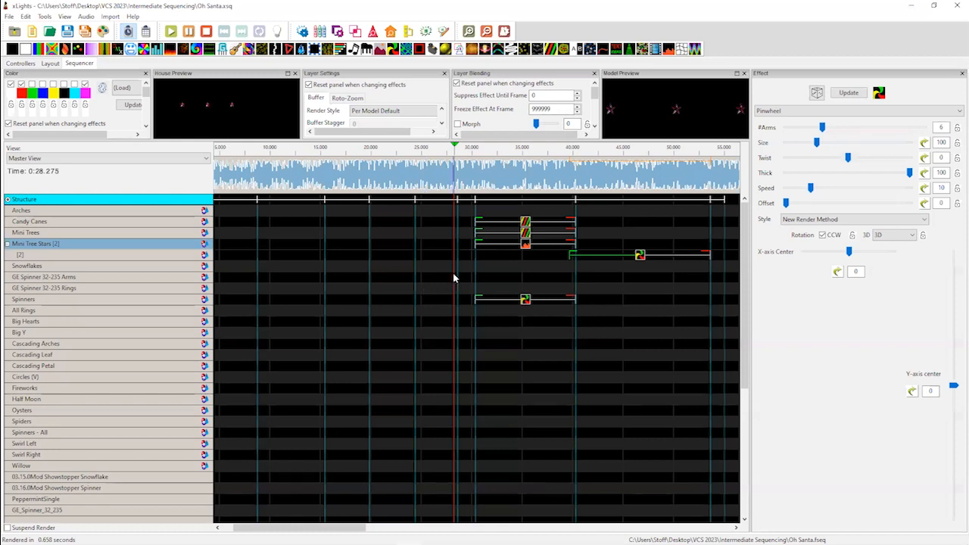
Place the playback position at 37.825 s and inspect the Spirals effects on Candy Canes and Mini Trees
click(556, 175)
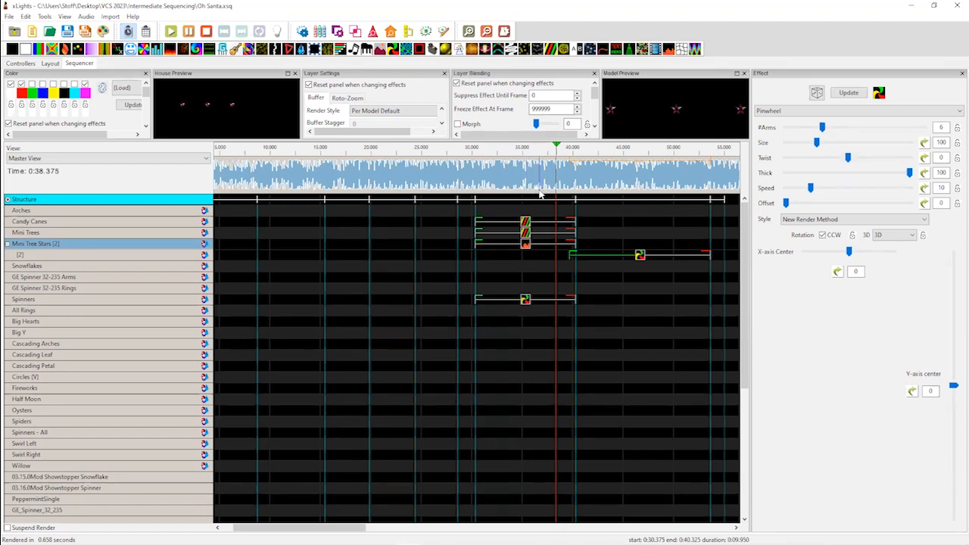
click(542, 182)
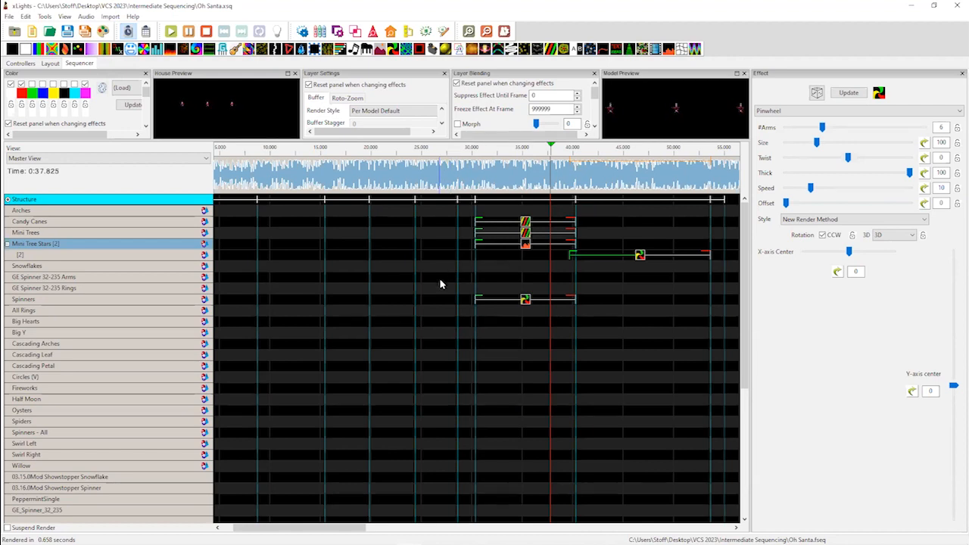
click(525, 222)
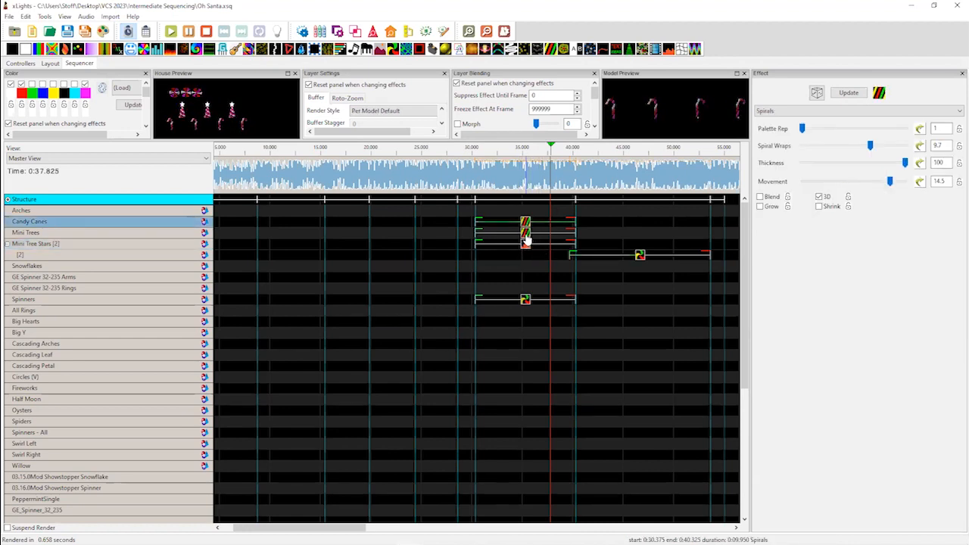
click(524, 233)
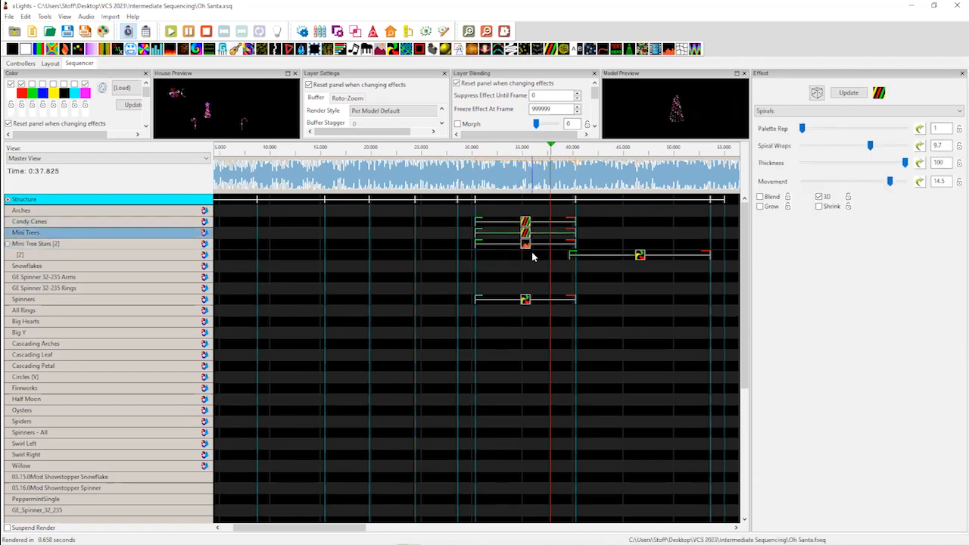
Move the Pinwheel from Mini Tree Stars layer 2 to Snowflakes and shorten it to start at 50.825 s
click(639, 255)
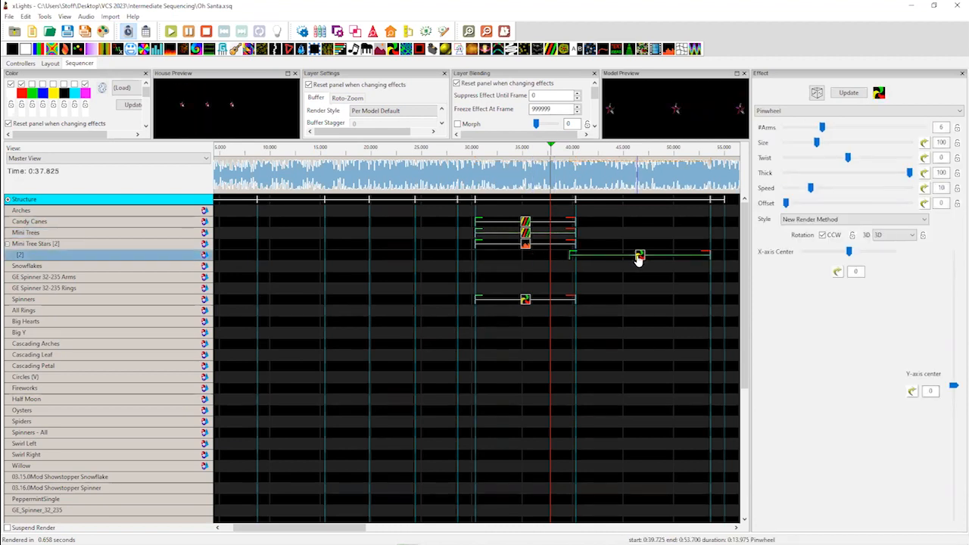
mouse_move(639, 257)
mouse_down()
mouse_move(625, 270)
mouse_move(640, 267)
mouse_up()
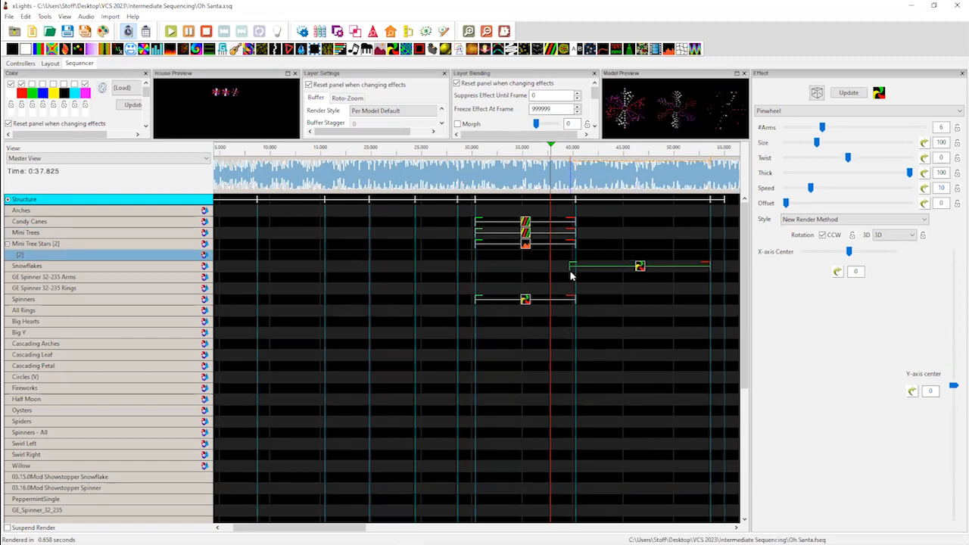
drag(571, 266, 683, 271)
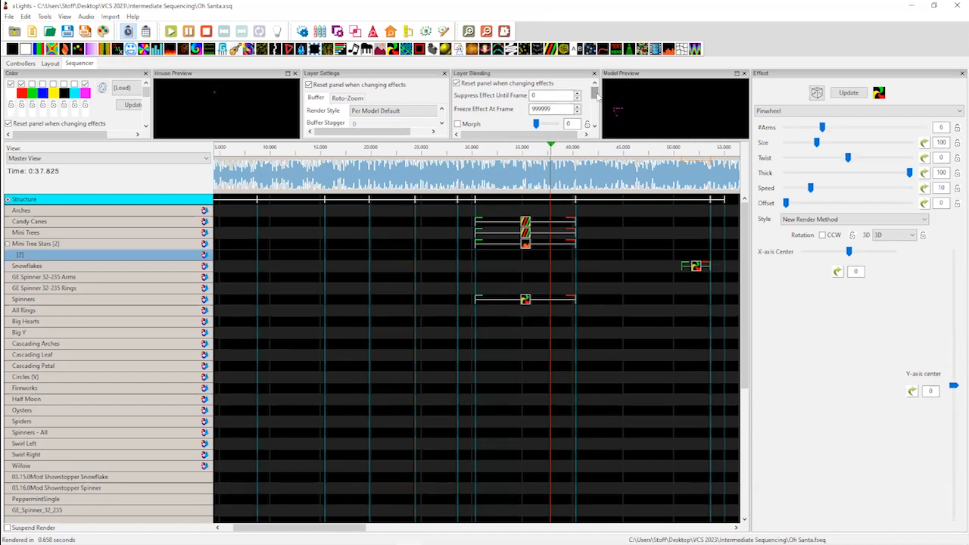
Set both the Out Transition and In Transition times of the Snowflakes Pinwheel effect to 0.00 s
drag(597, 92, 578, 114)
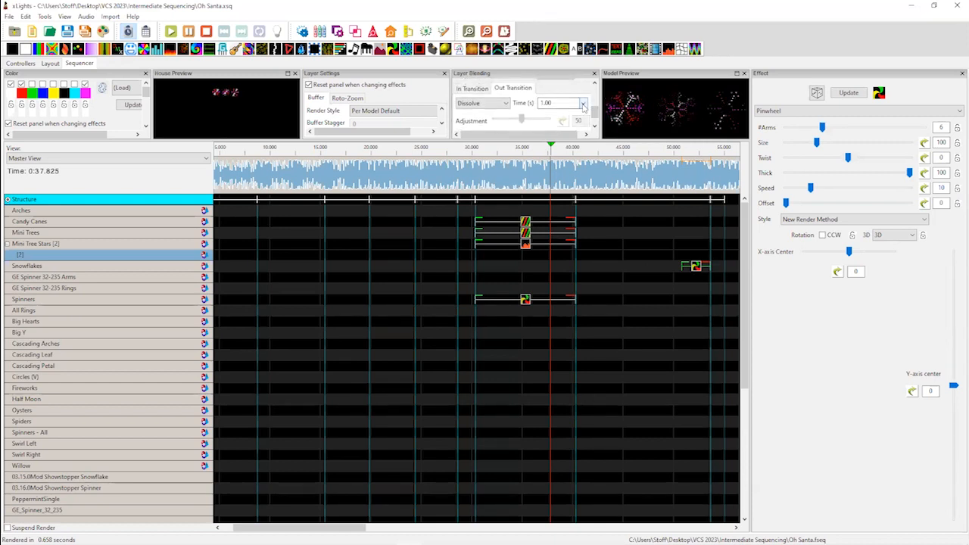
click(583, 106)
click(553, 101)
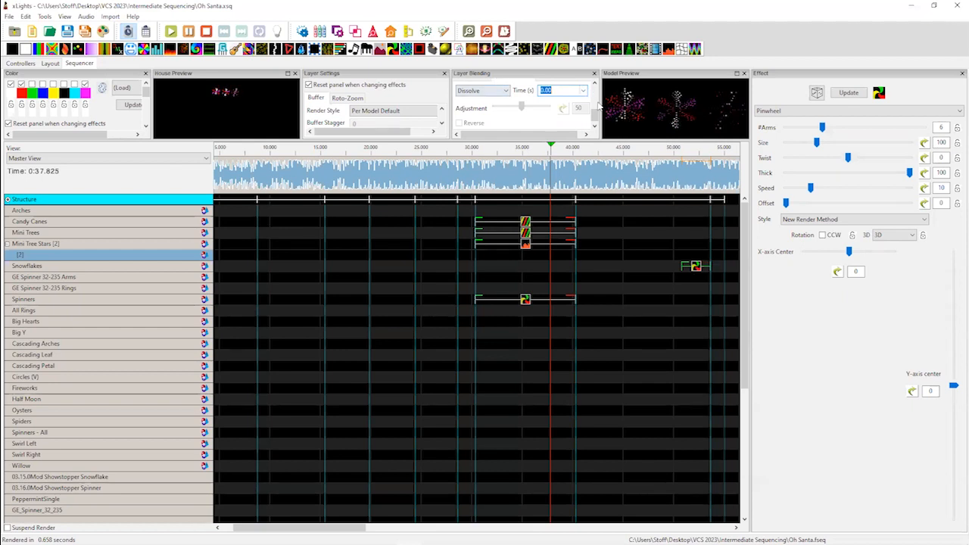
drag(596, 111, 595, 102)
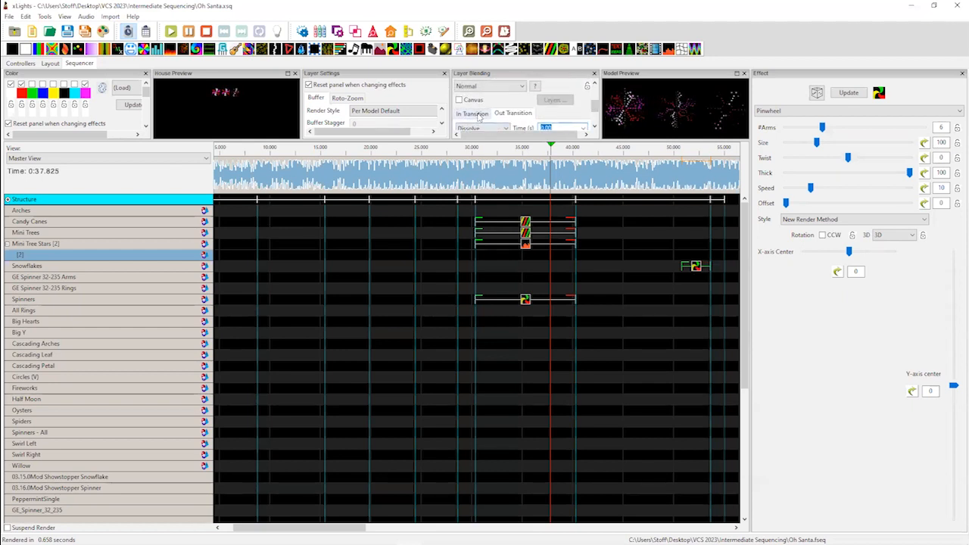
click(530, 115)
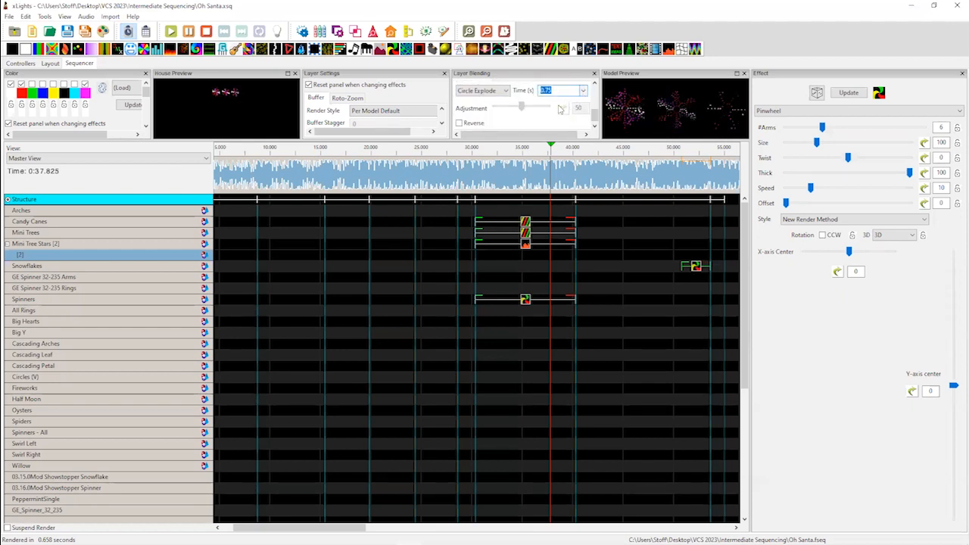
click(583, 90)
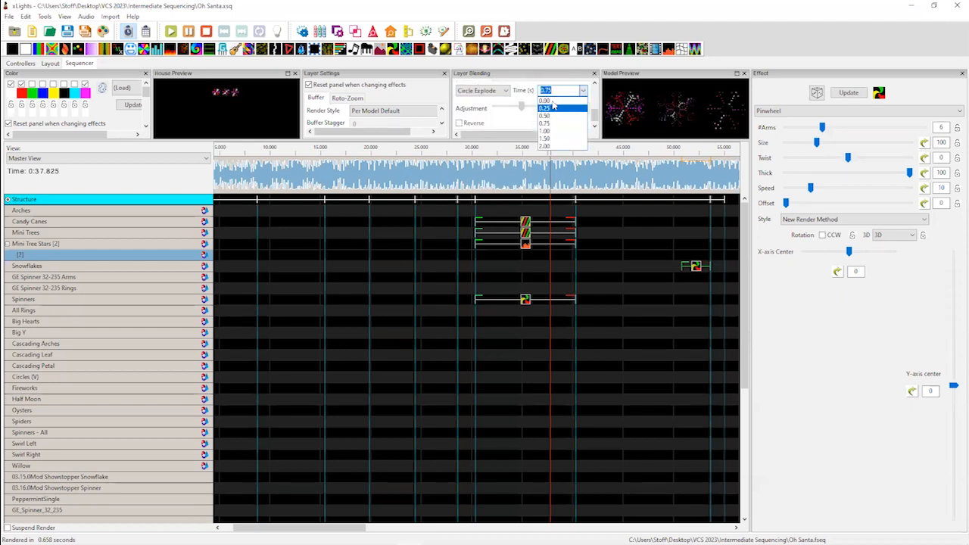
click(555, 103)
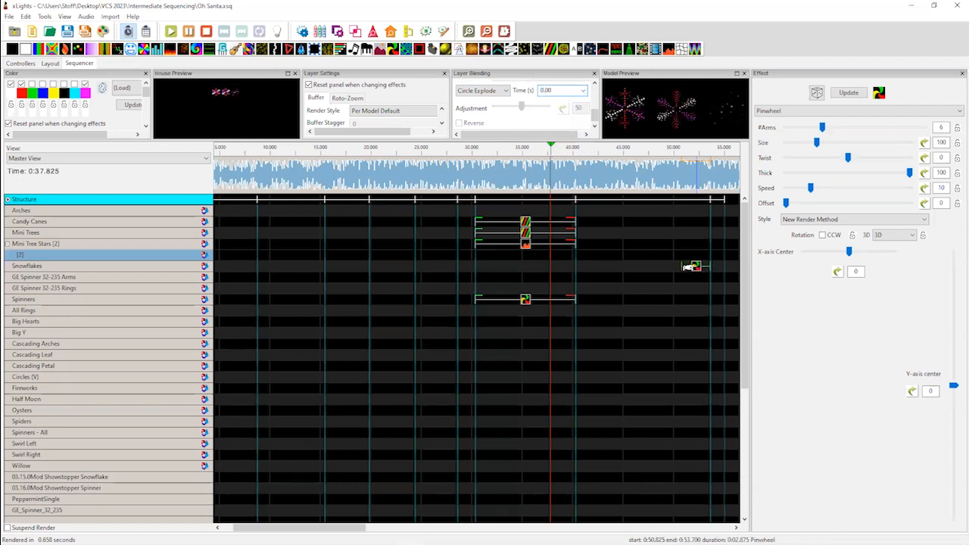
Copy the shortened Snowflakes Pinwheel and paste four copies in a row from 40.325 s to fill the gap before it
right_click(696, 265)
click(721, 284)
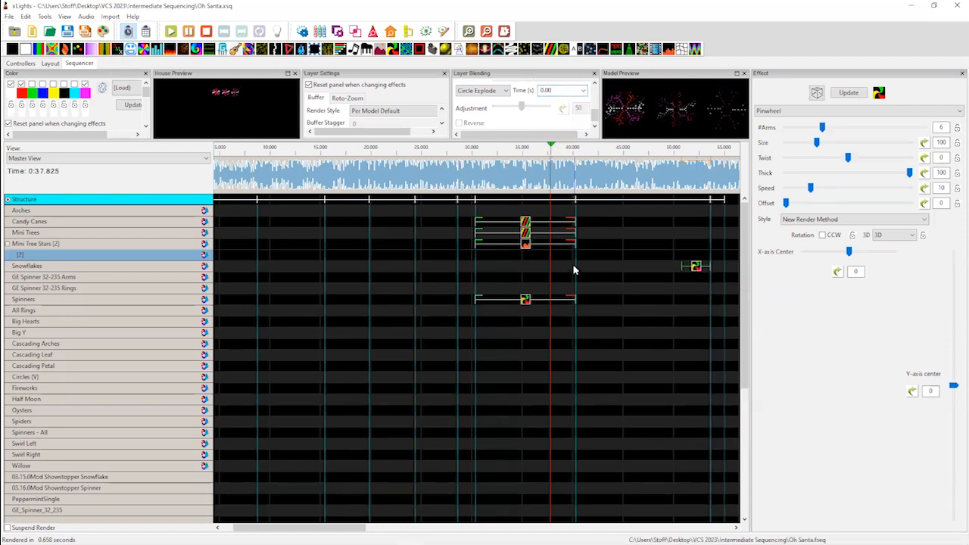
click(581, 268)
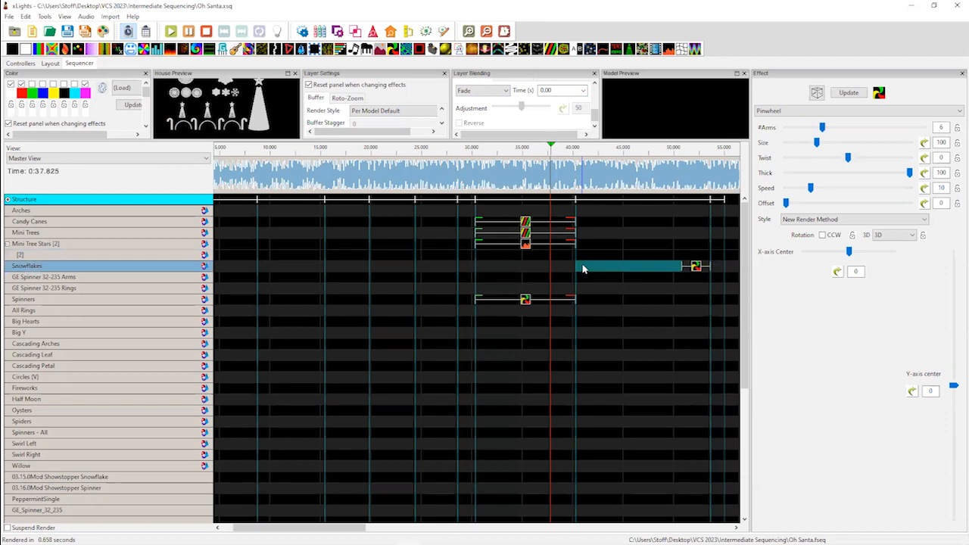
key(ctrl+v)
key(ctrl+v)
click(640, 268)
key(ctrl+v)
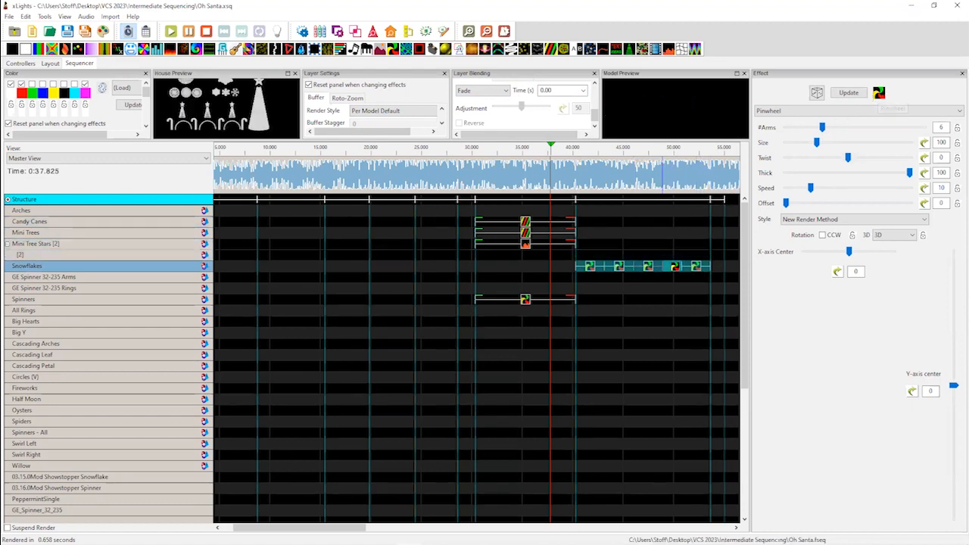
click(692, 233)
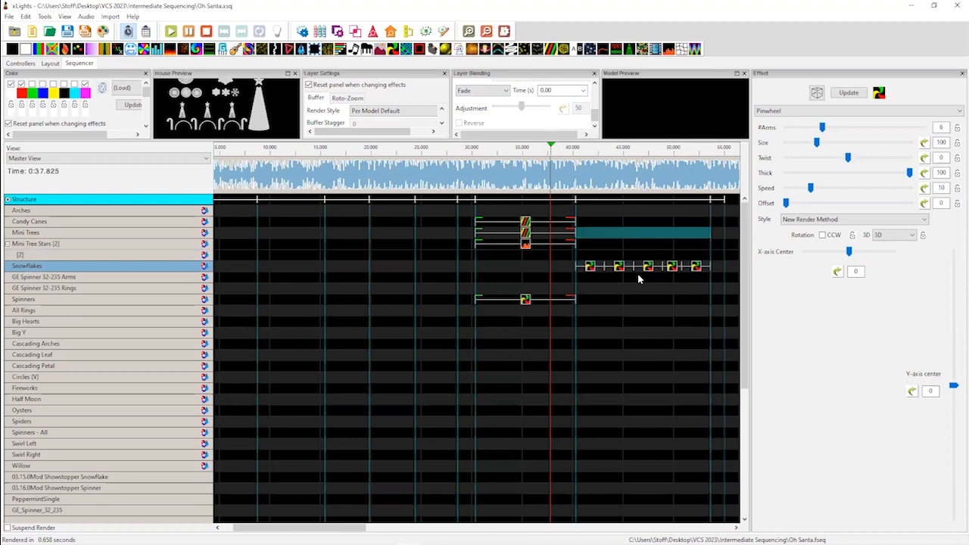
Select the second and fourth Snowflakes Pinwheel effects and choose Flip Horizontal as the layer Transformation
click(615, 284)
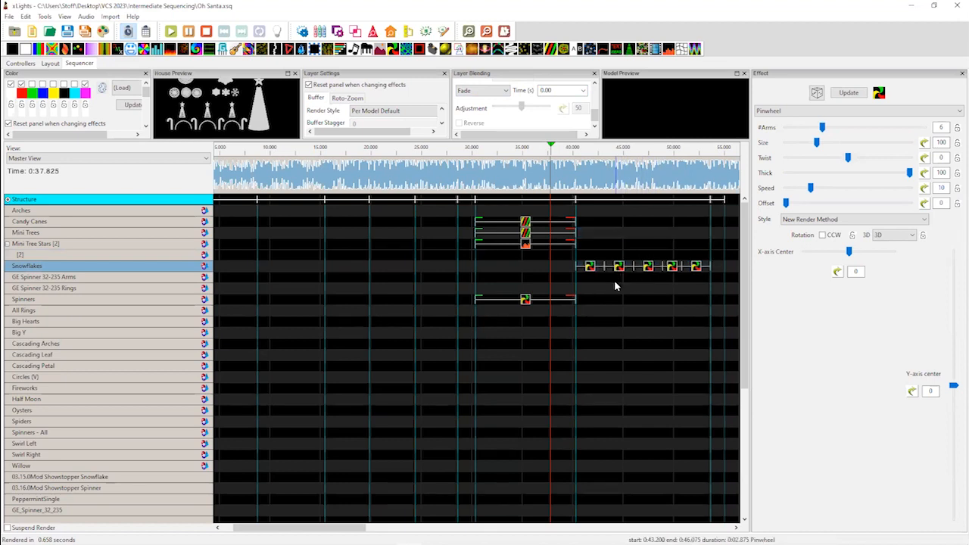
ctrl+click(673, 268)
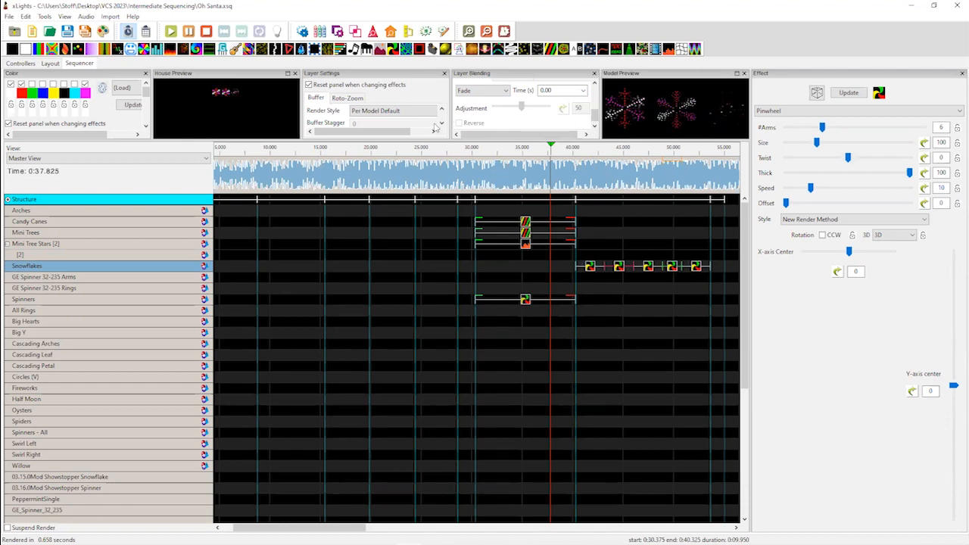
scroll(443, 124, down, 4)
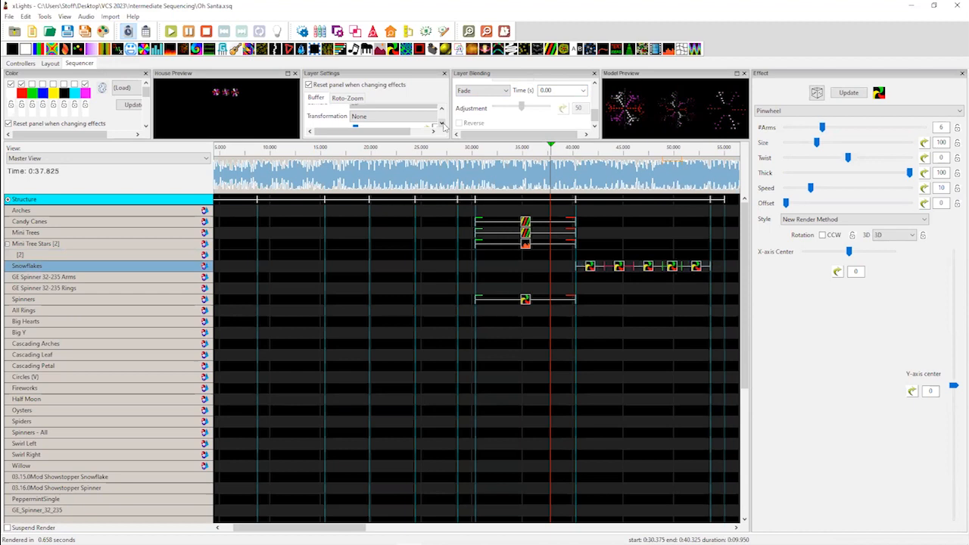
drag(411, 88, 265, 166)
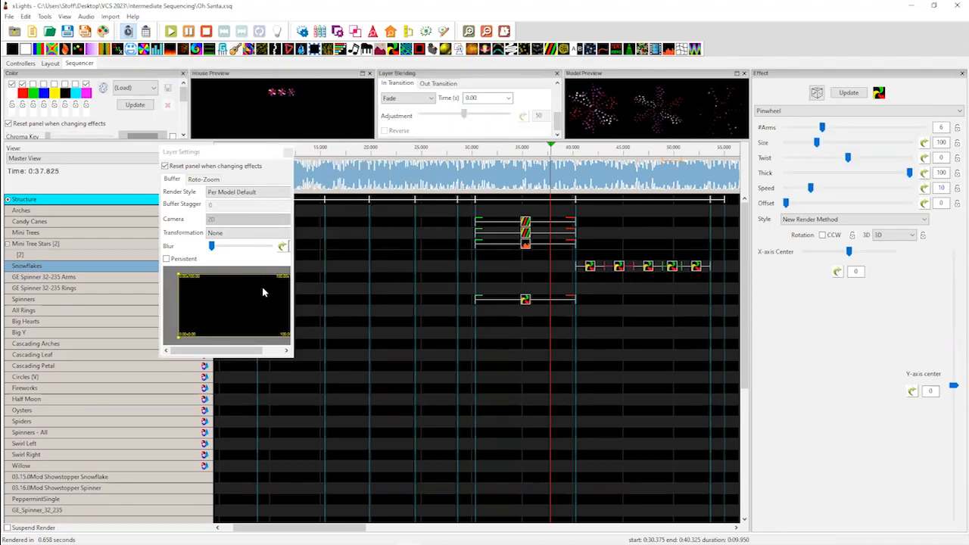
click(258, 233)
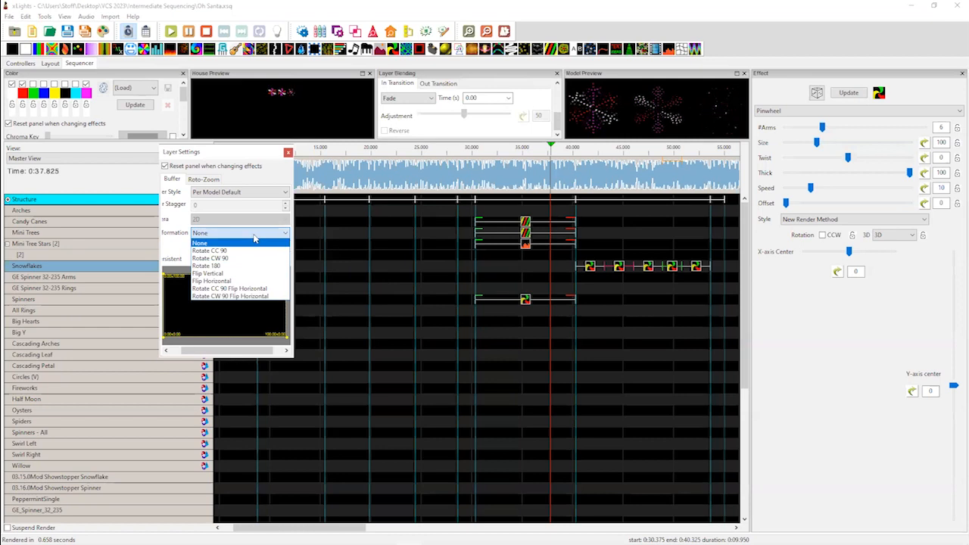
click(256, 281)
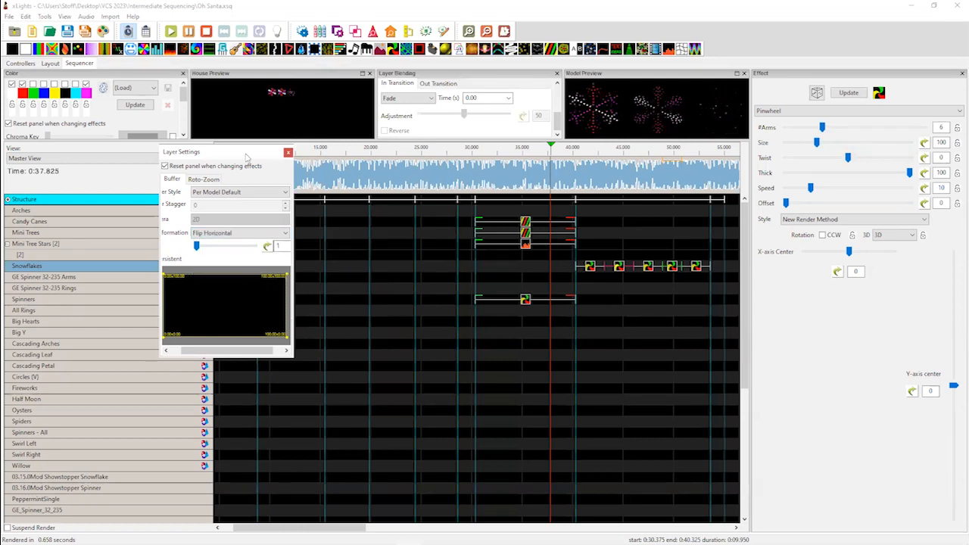
click(288, 152)
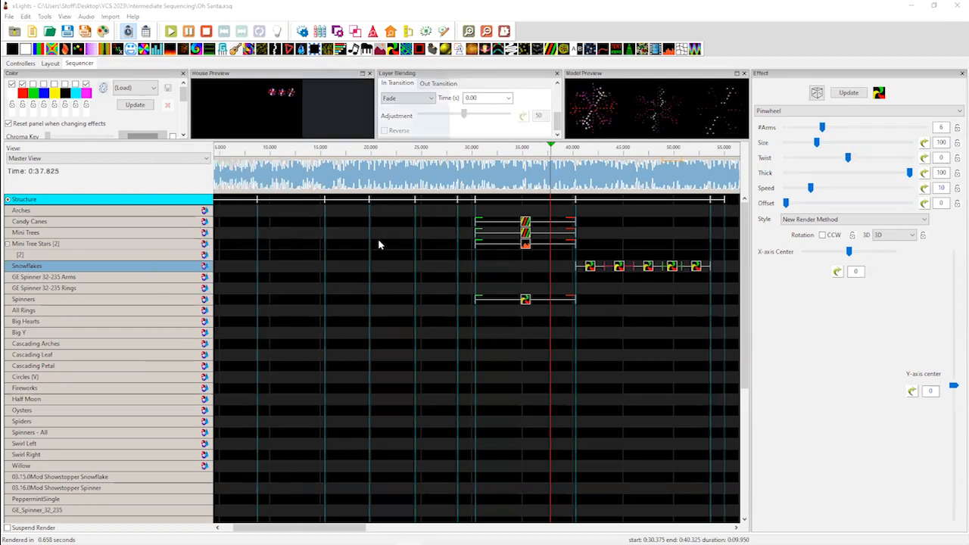
Bulk edit the Transformation of the selected Snowflakes Pinwheel effects to Flip Horizontal
click(591, 268)
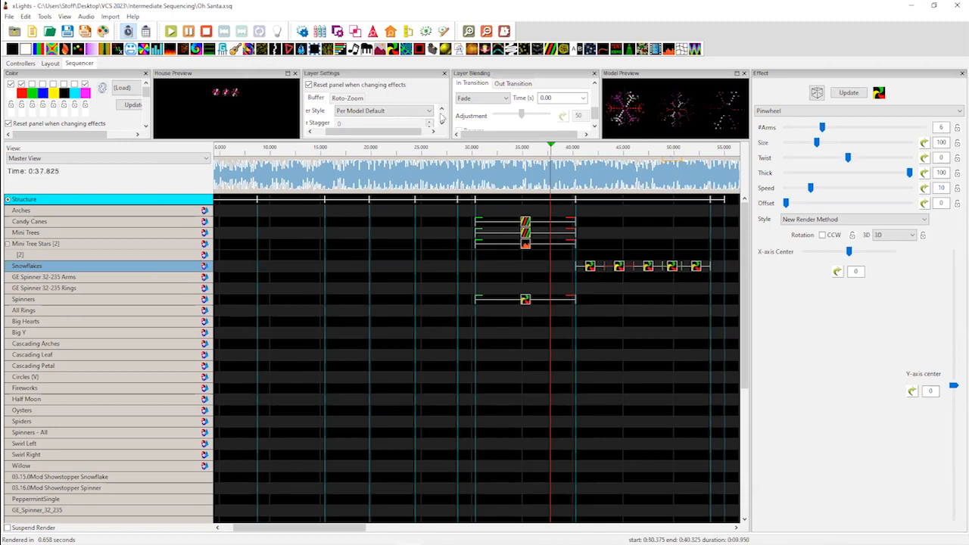
scroll(443, 125, down, 3)
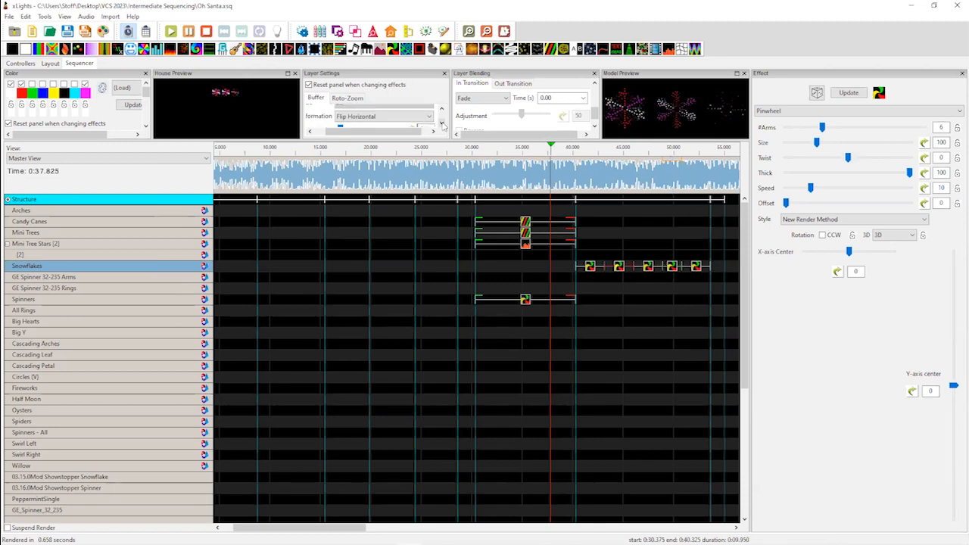
right_click(416, 112)
click(432, 116)
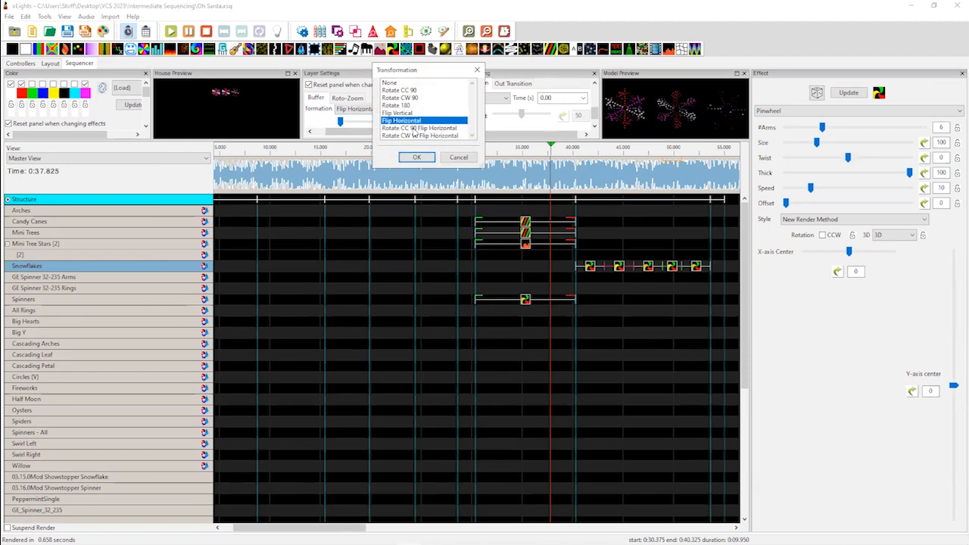
click(416, 157)
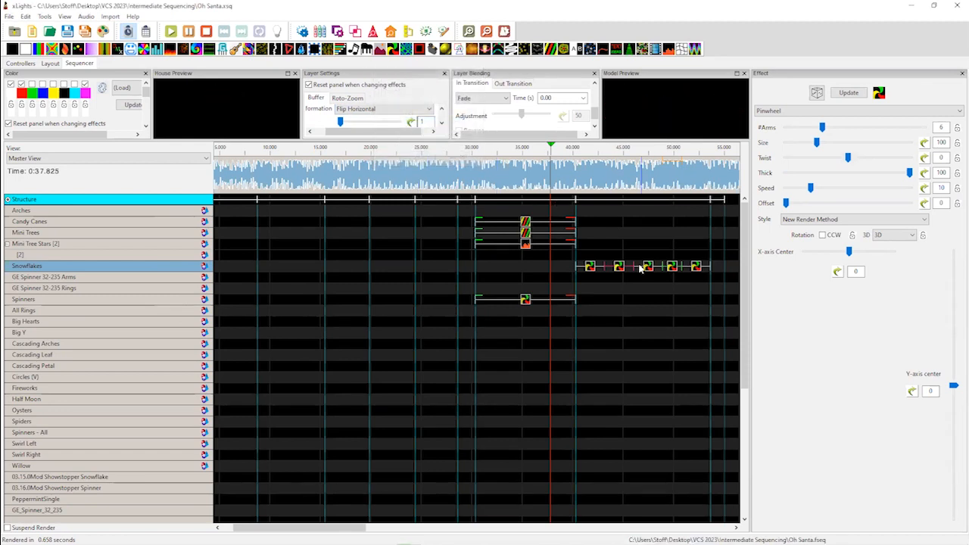
Check the Transformation setting of the first three Pinwheel effects on Snowflakes one by one
click(589, 271)
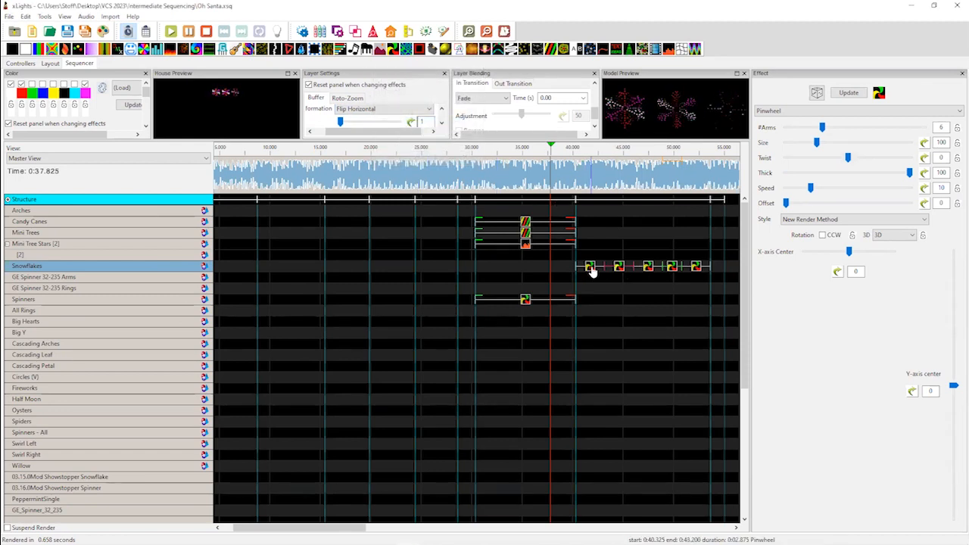
click(620, 269)
click(651, 273)
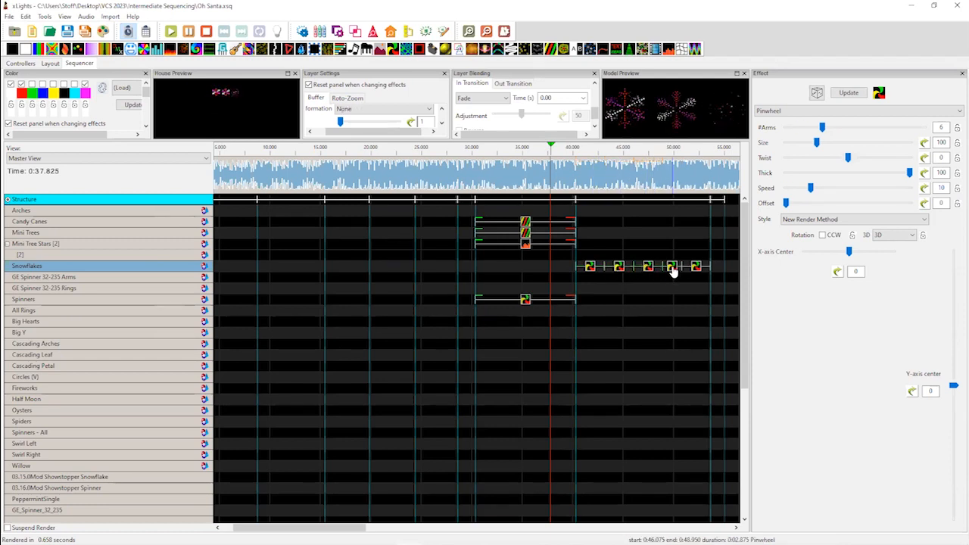
Check the Transformation of the fourth Snowflakes Pinwheel and insert a new layer above the Snowflakes effects
click(672, 269)
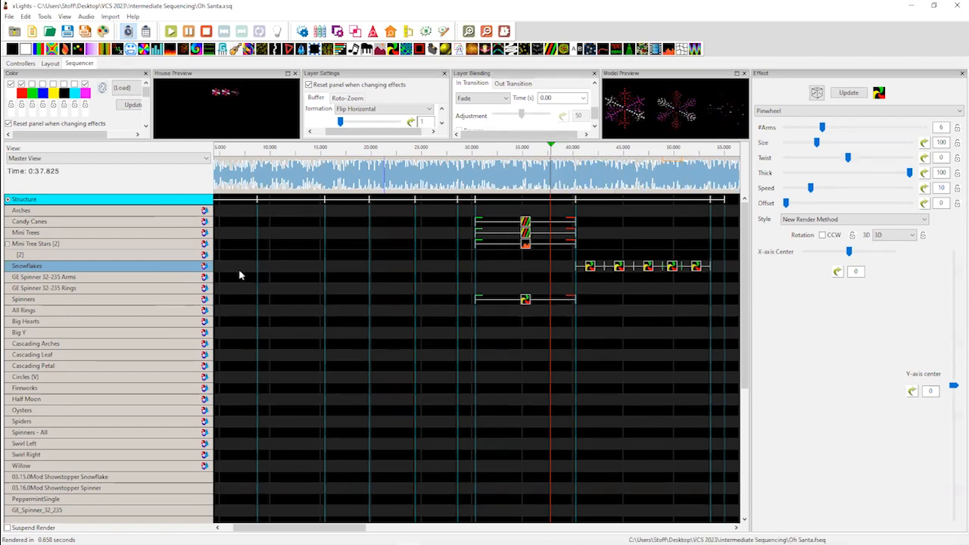
right_click(203, 266)
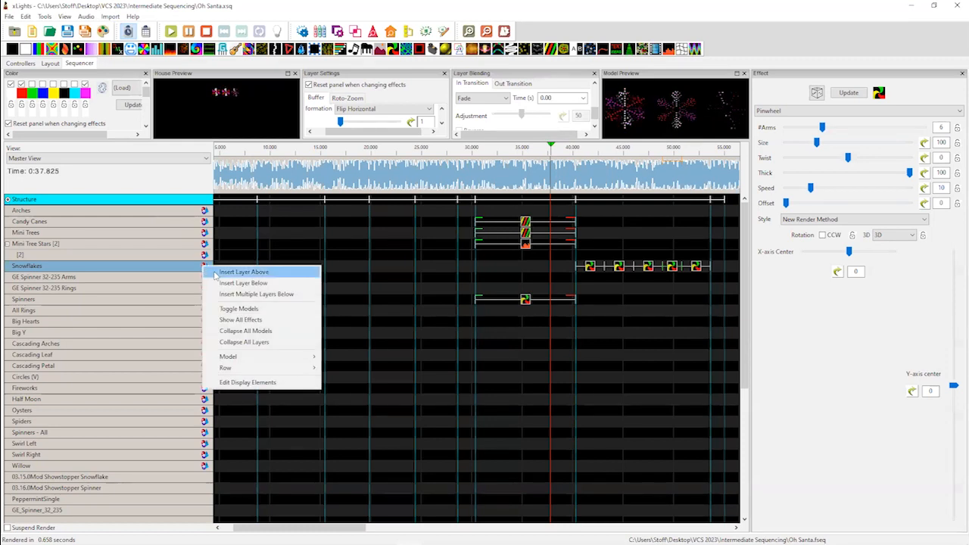
click(242, 271)
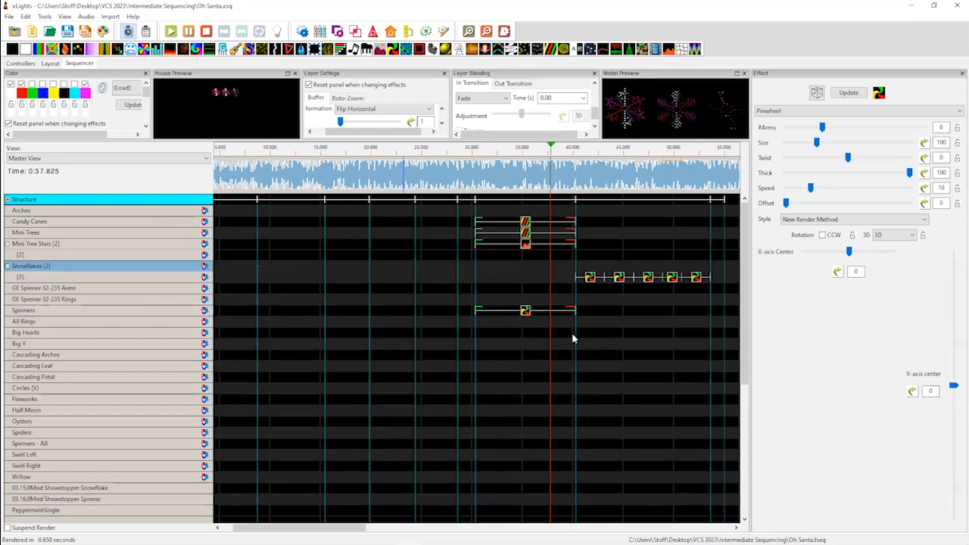
Inspect the first, second and last Pinwheel effects on the second Snowflakes layer
click(590, 280)
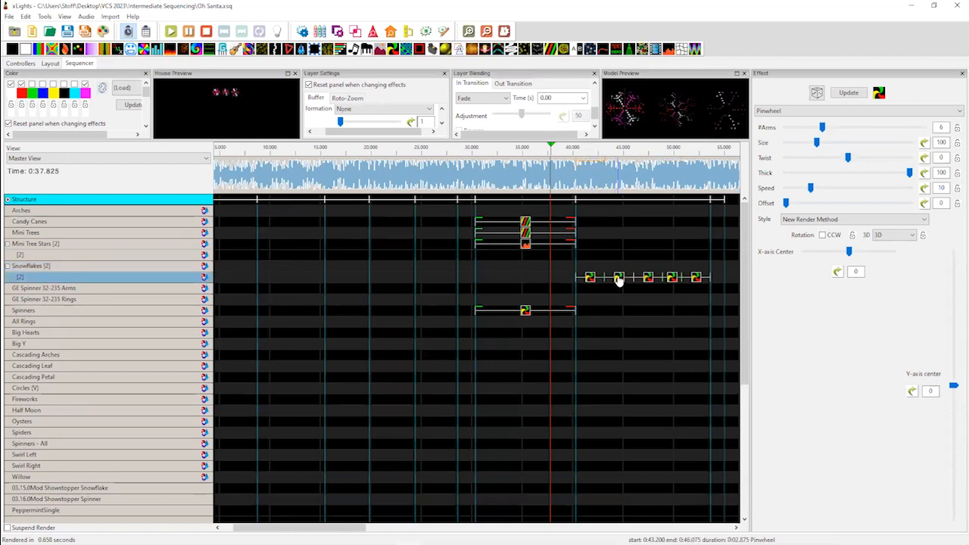
click(619, 281)
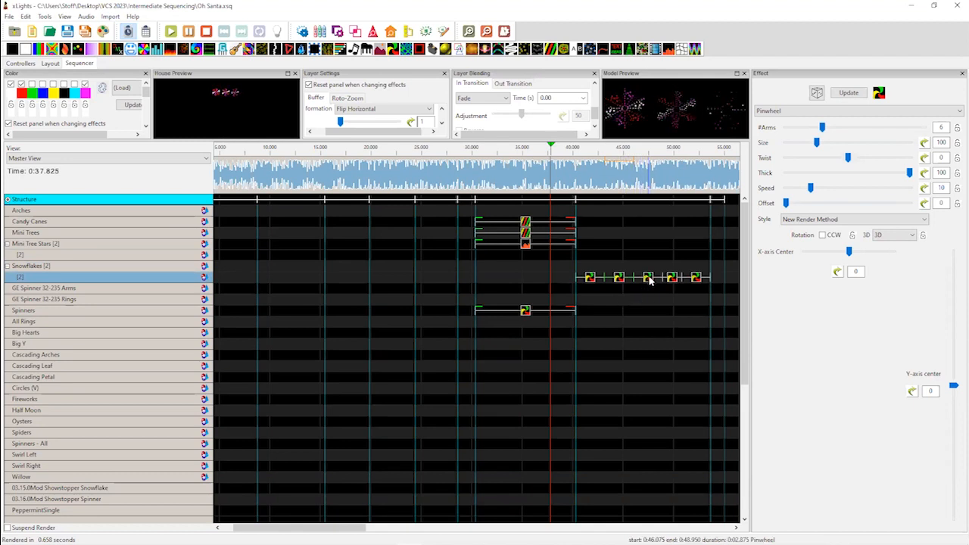
click(699, 278)
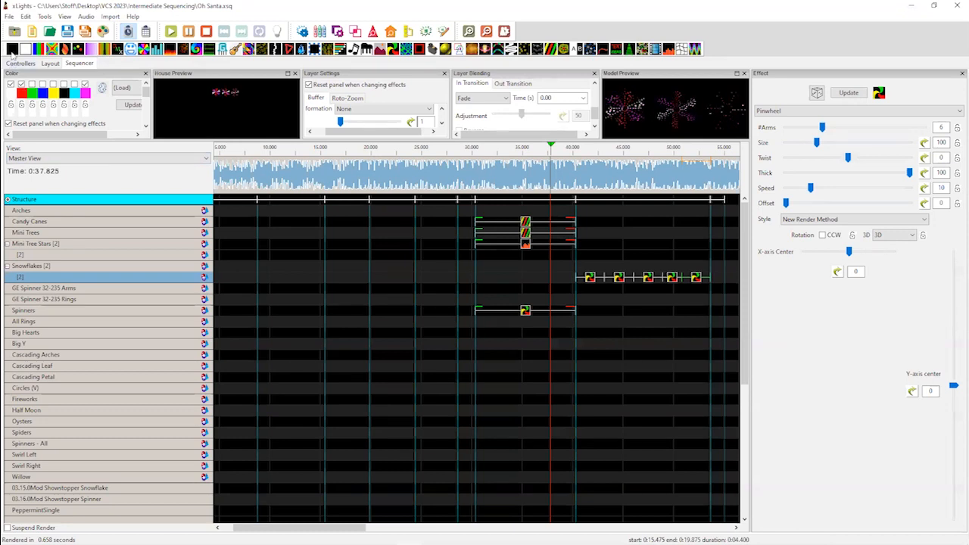
Place an Off effect on the upper Snowflakes layer from 40.325 s to 53.7 s and select it
click(261, 271)
drag(258, 268, 665, 269)
click(643, 271)
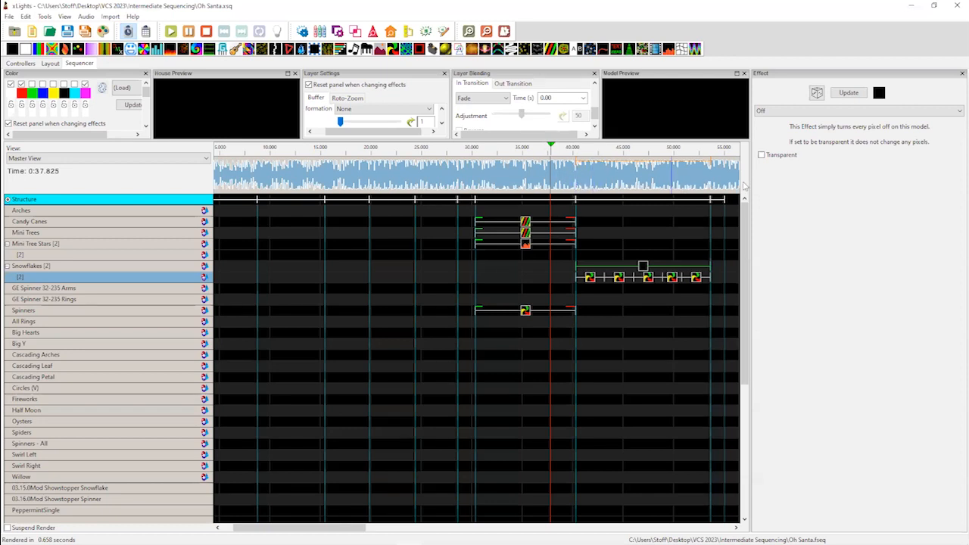
Try Fade In Transition times of 8 and 10 seconds on the Snowflakes Off effect
click(505, 99)
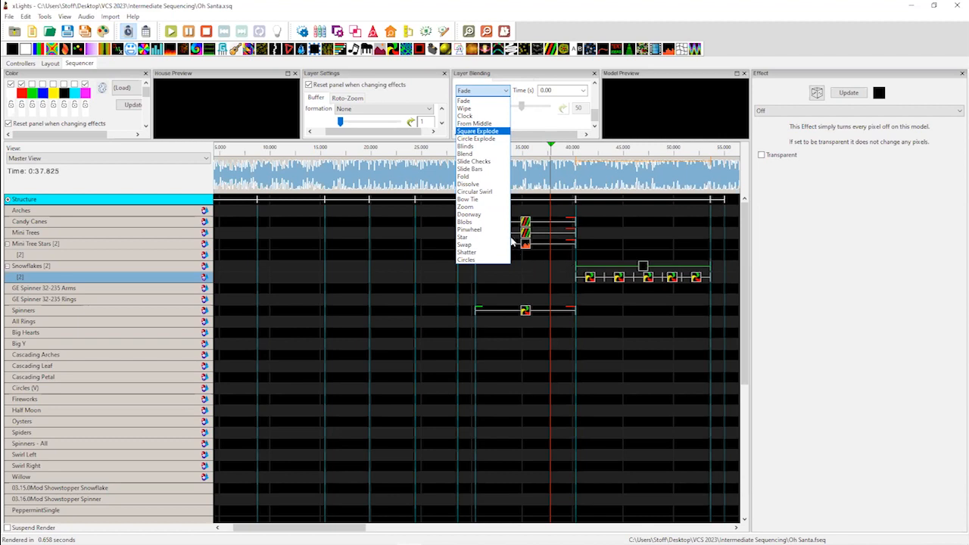
click(583, 90)
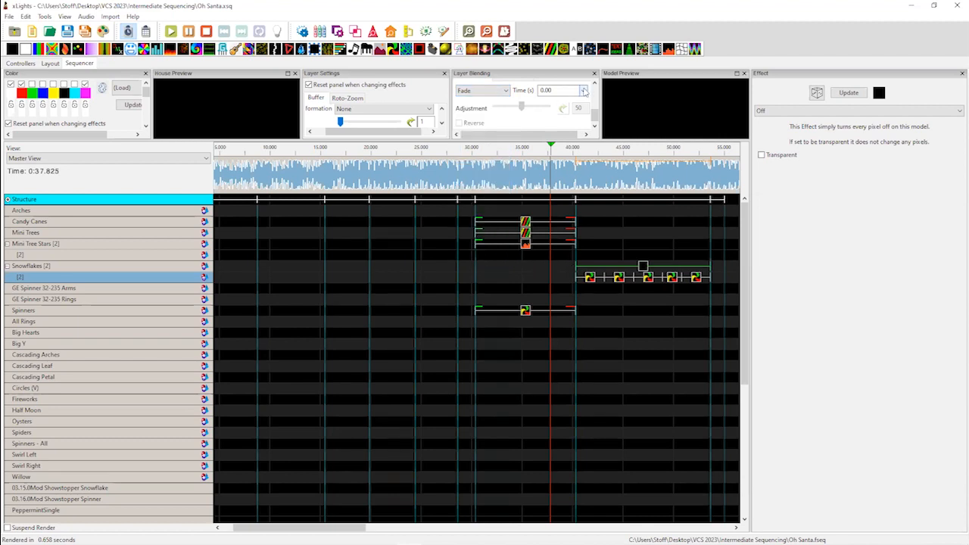
click(584, 90)
click(556, 91)
text(8)
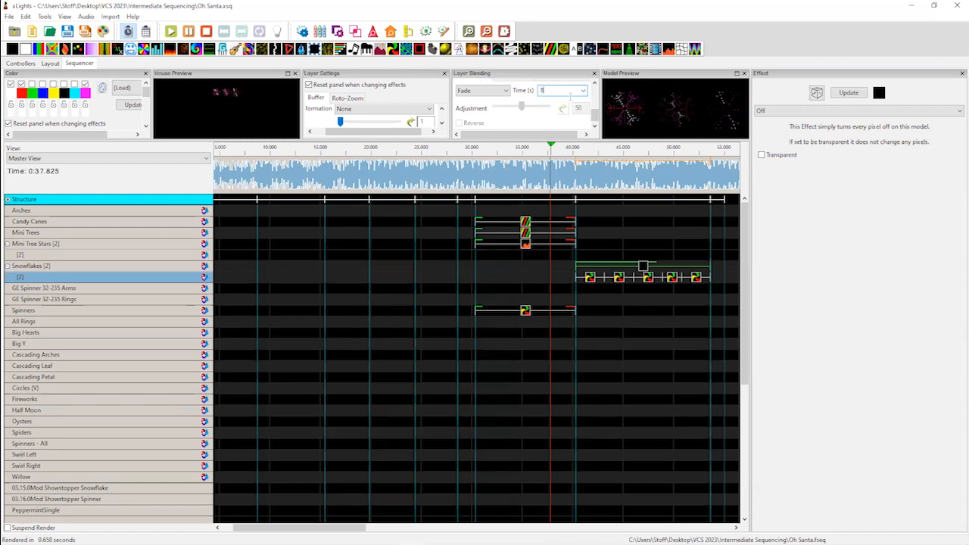
click(584, 90)
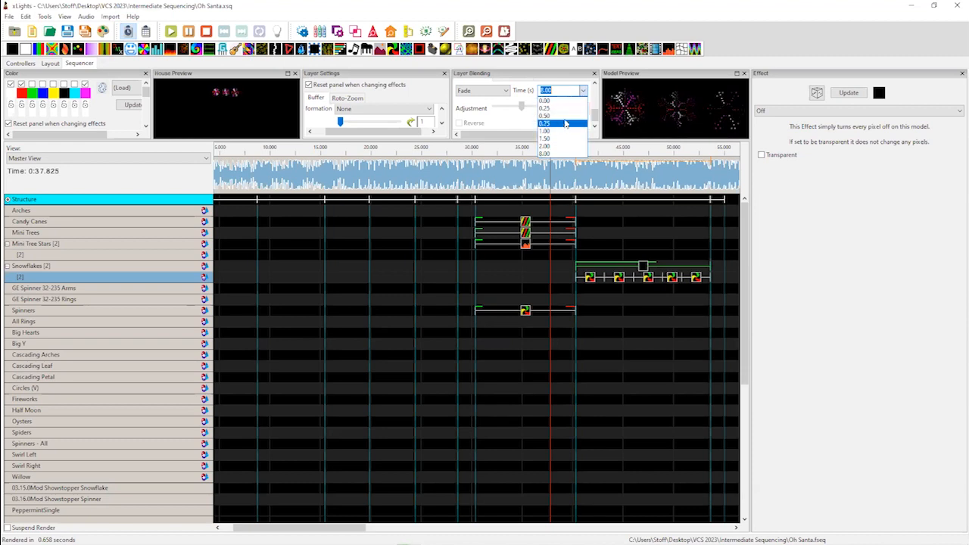
click(574, 91)
text(10)
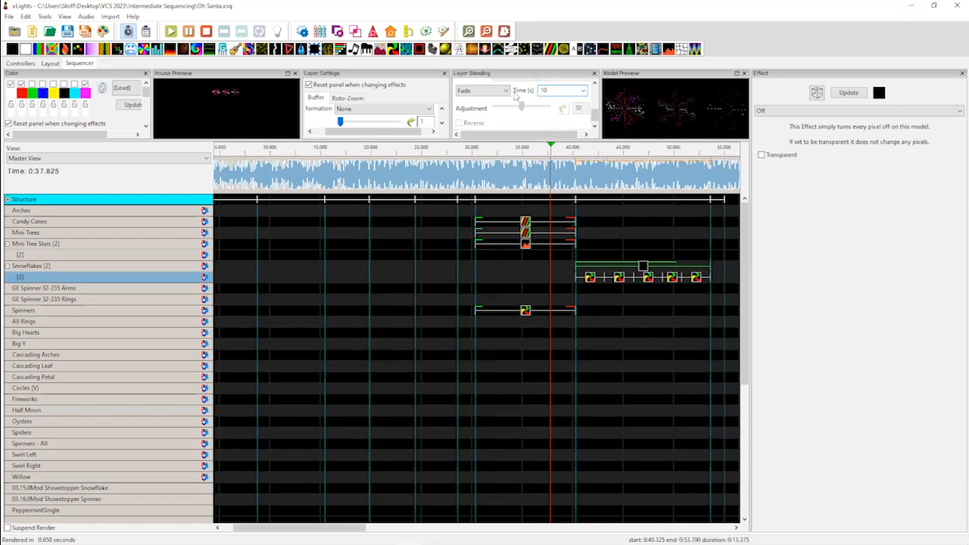
Set the Fade In Transition time of the Snowflakes Off effect to 13 seconds
text(11)
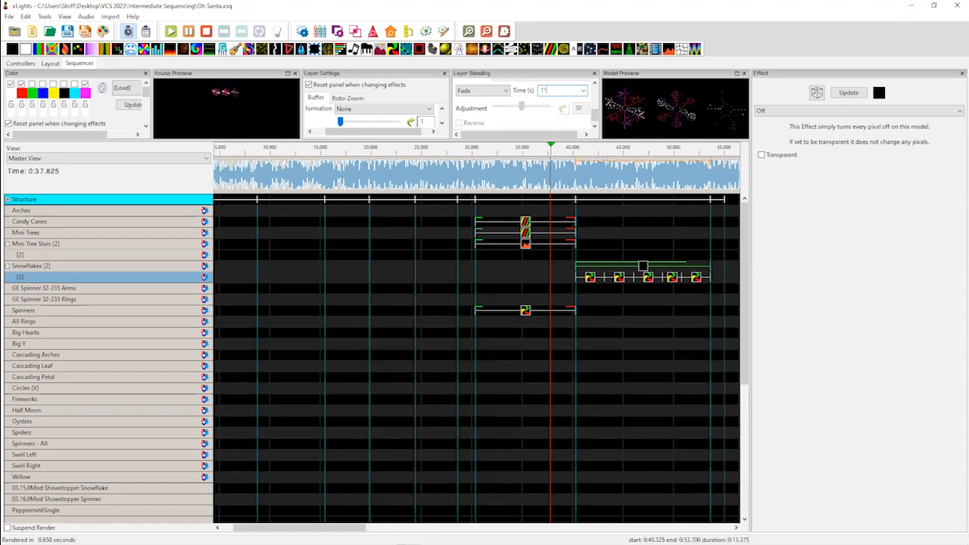
double_click(545, 90)
text(14)
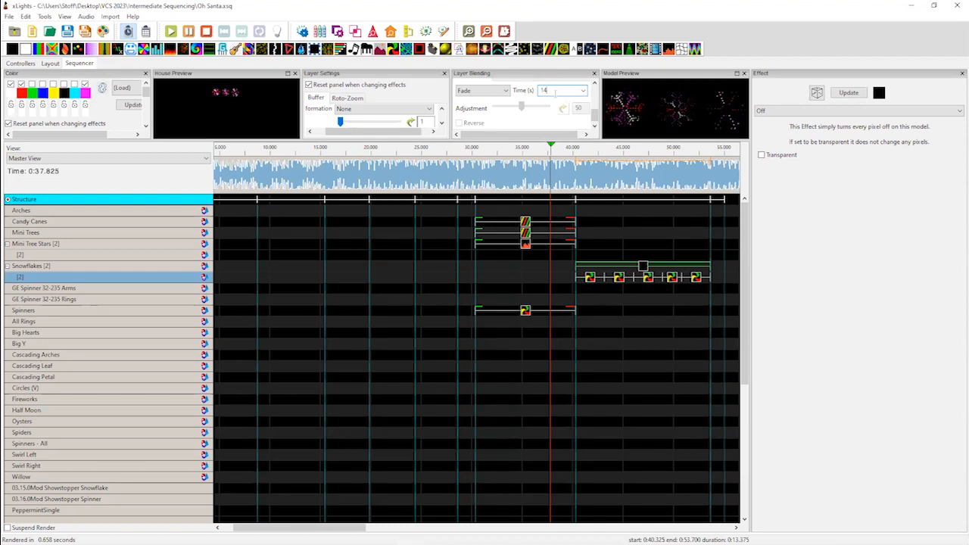
text(13)
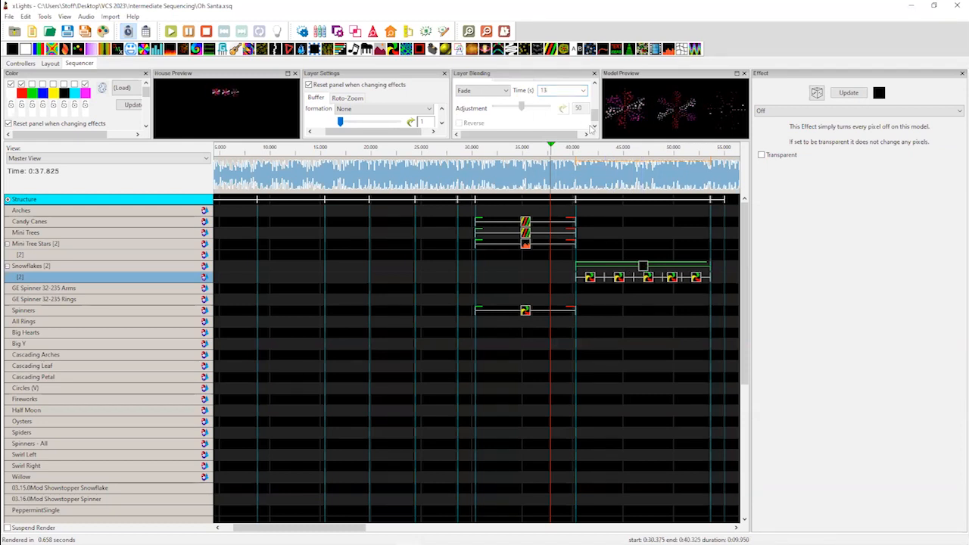
Play the sequence from about 40 s to preview the Off effect fading in over the Snowflakes Pinwheels
scroll(590, 114, up, 5)
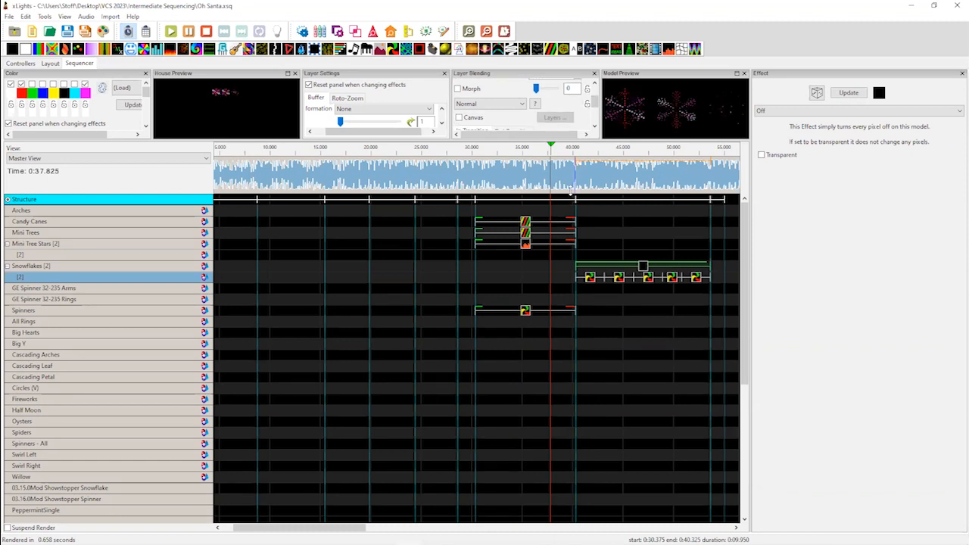
click(571, 172)
key(space)
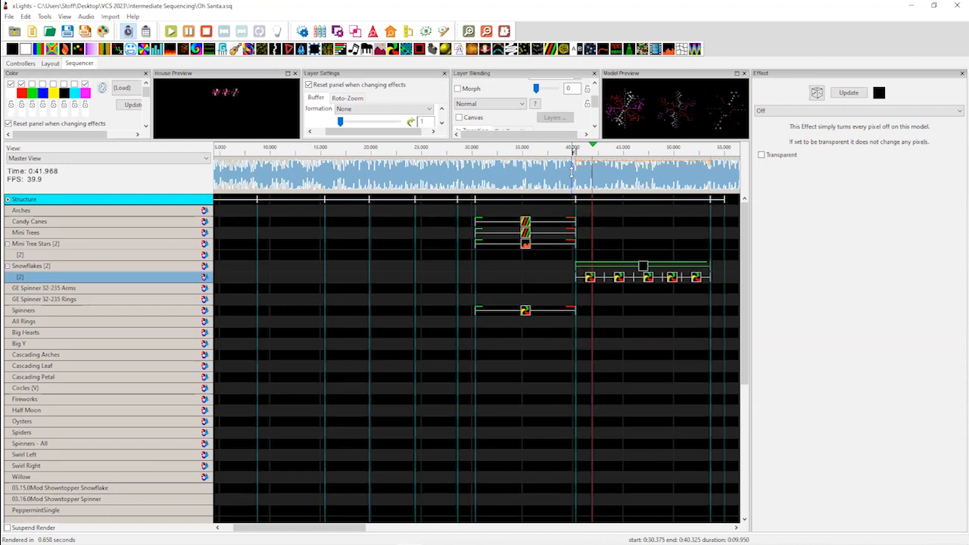
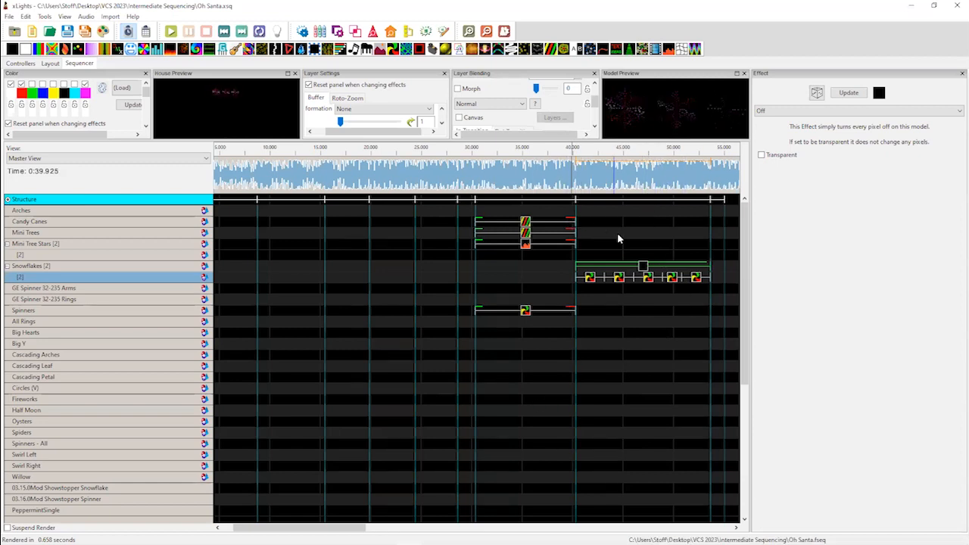
Set the Dissolve Out Transition time of the Spinners Pinwheel to 0.00 seconds
click(526, 311)
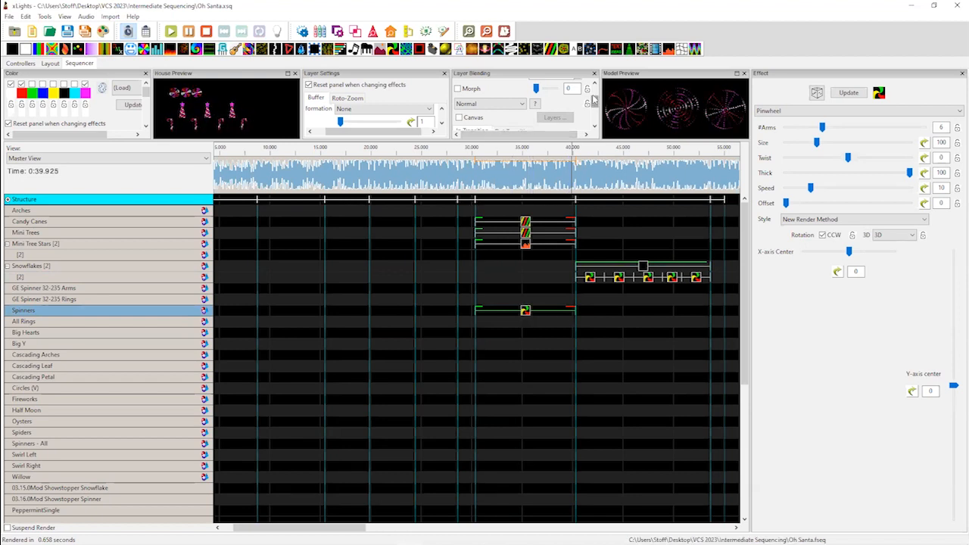
drag(593, 105, 594, 116)
click(514, 104)
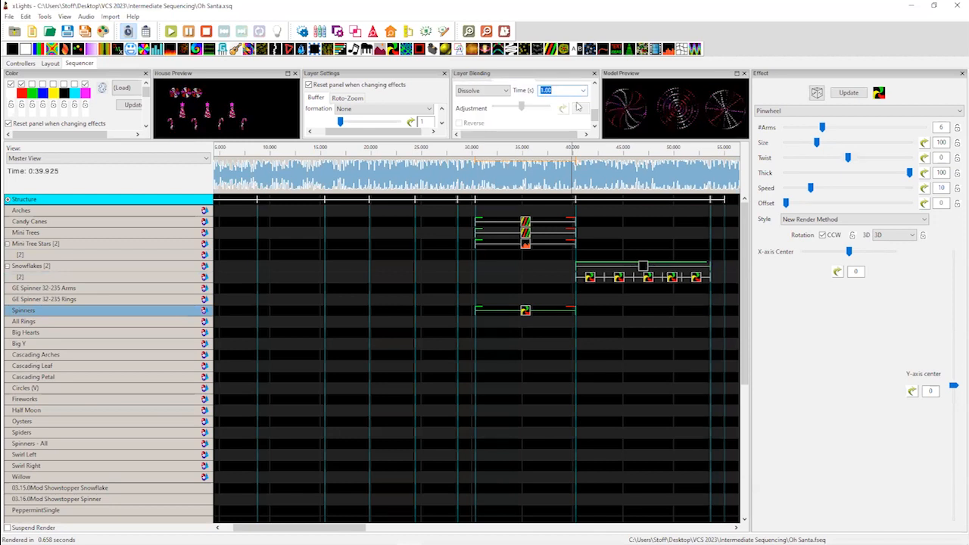
click(582, 90)
click(560, 100)
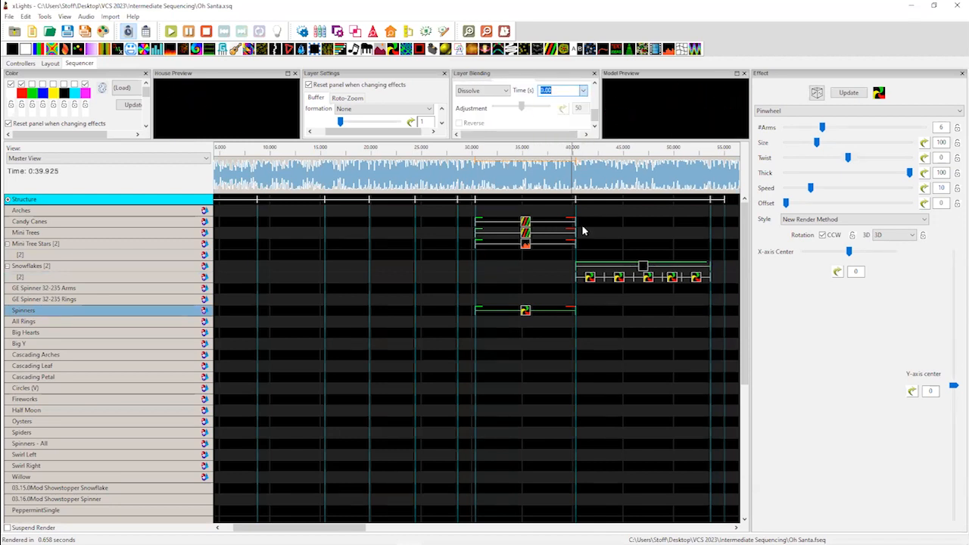
click(526, 311)
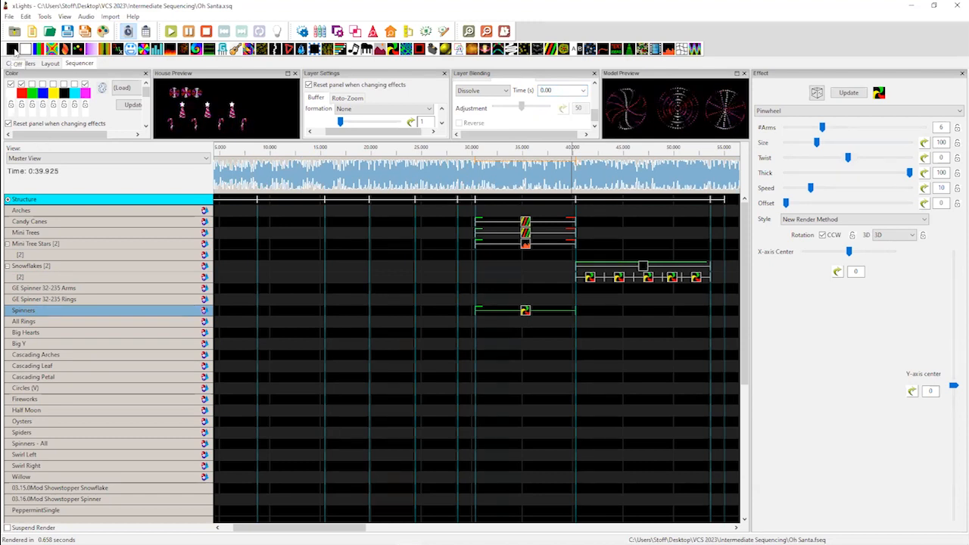
Place an Off effect after the Spinners Pinwheel from 40.325 s to 53.7 s, with Transparent and Persistent enabled
drag(12, 50, 631, 312)
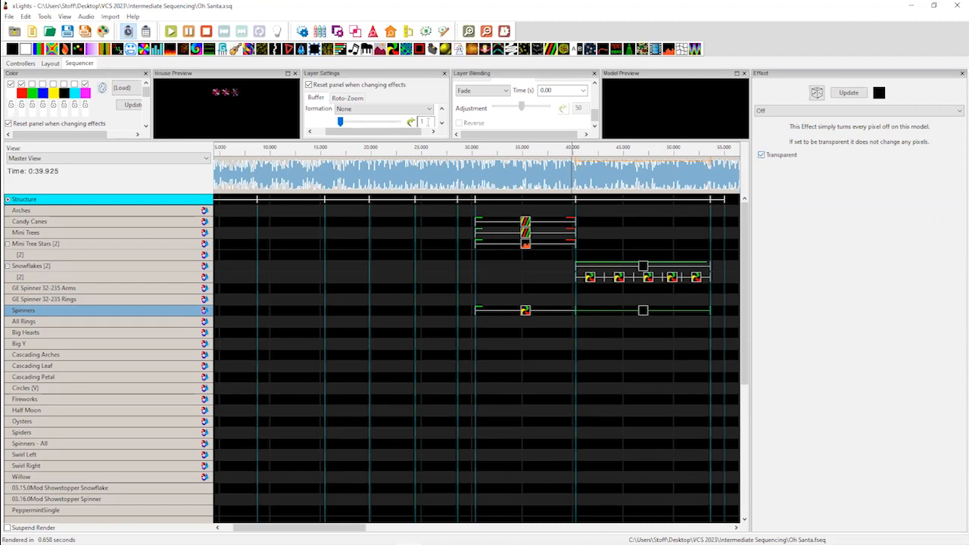
scroll(441, 124, down, 5)
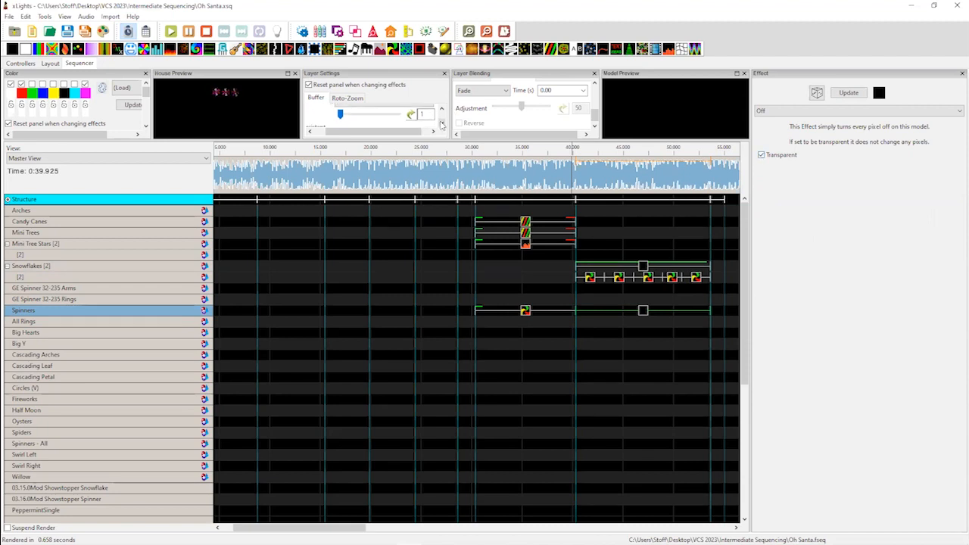
drag(406, 133, 386, 134)
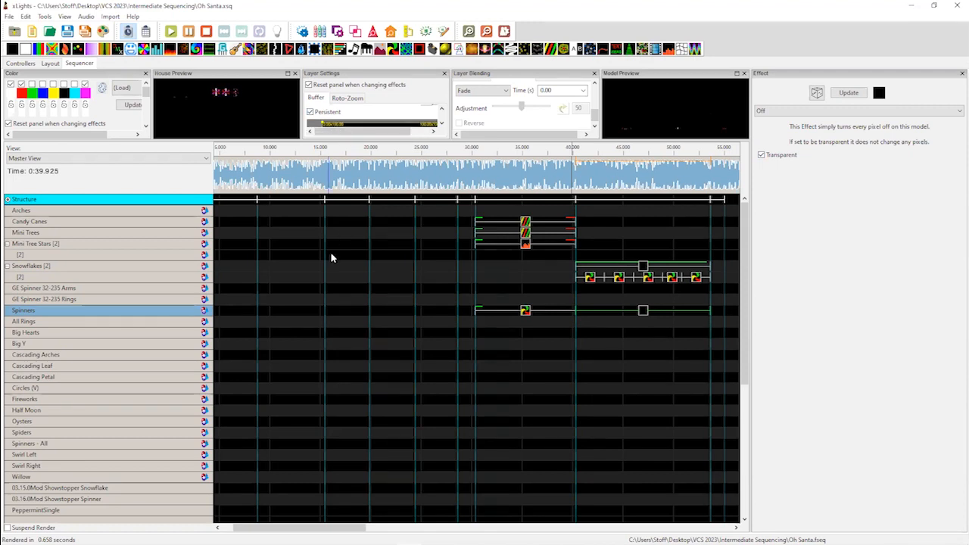
Play the sequence from about 38 s to preview the Spinners Pinwheel running into the Off effect
click(525, 311)
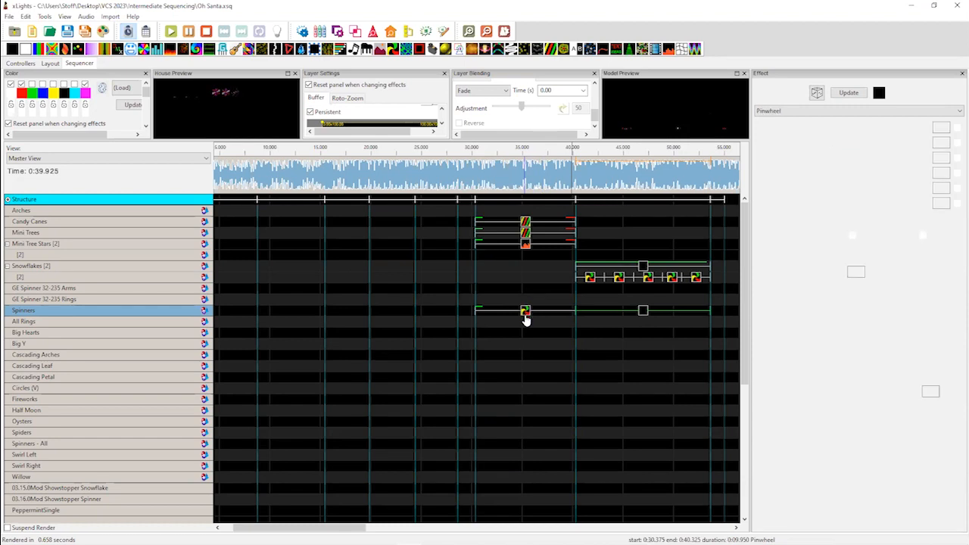
click(540, 178)
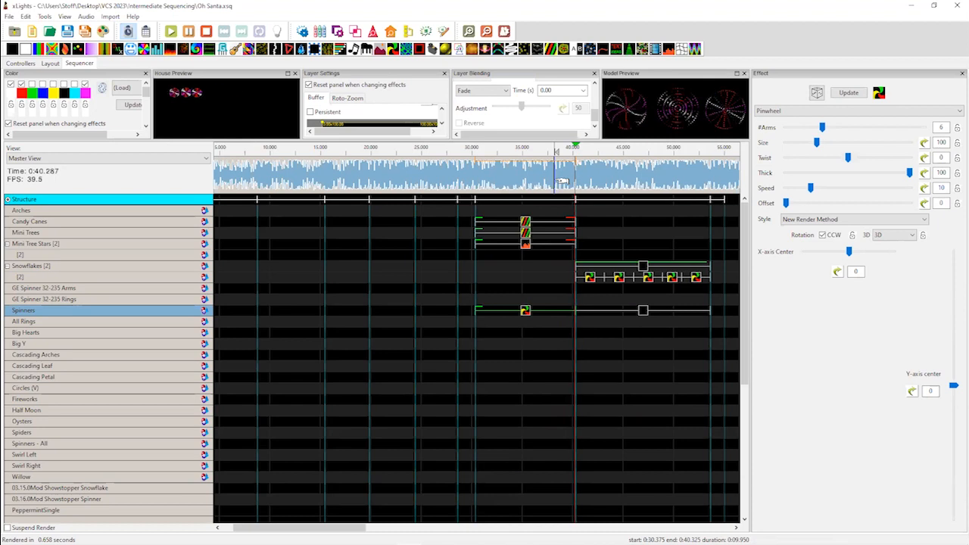
key(space)
Set the Render Style of the Spinners Off effect to Per Model Default
click(642, 310)
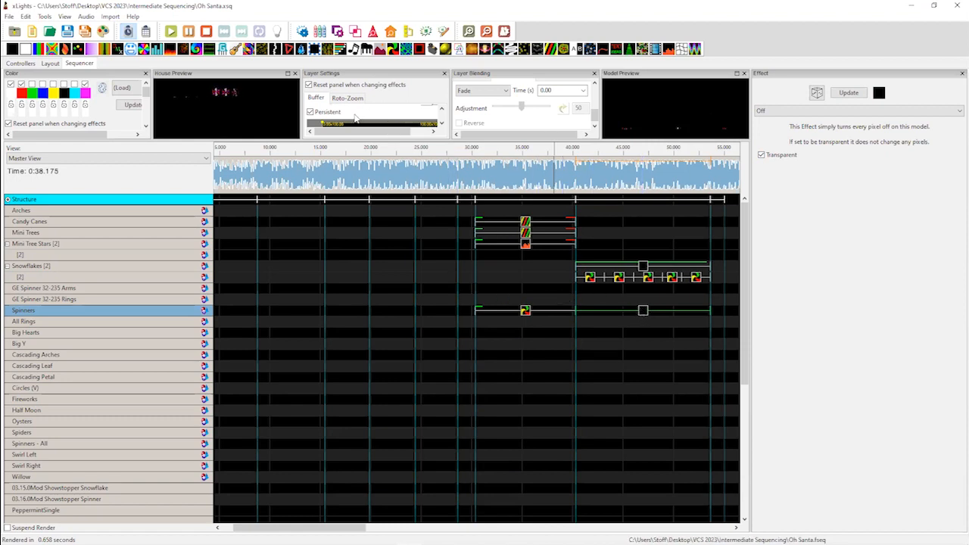
drag(593, 113, 576, 78)
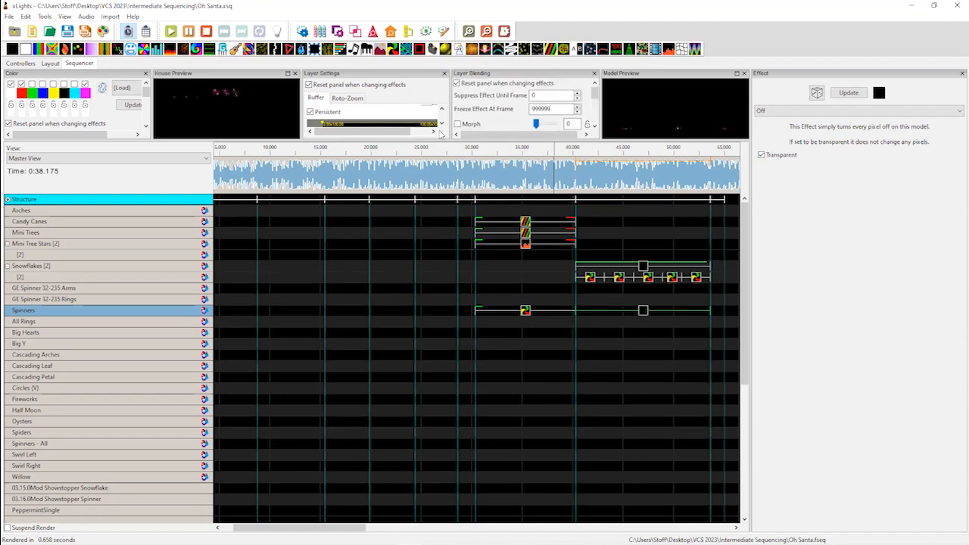
scroll(441, 108, up, 4)
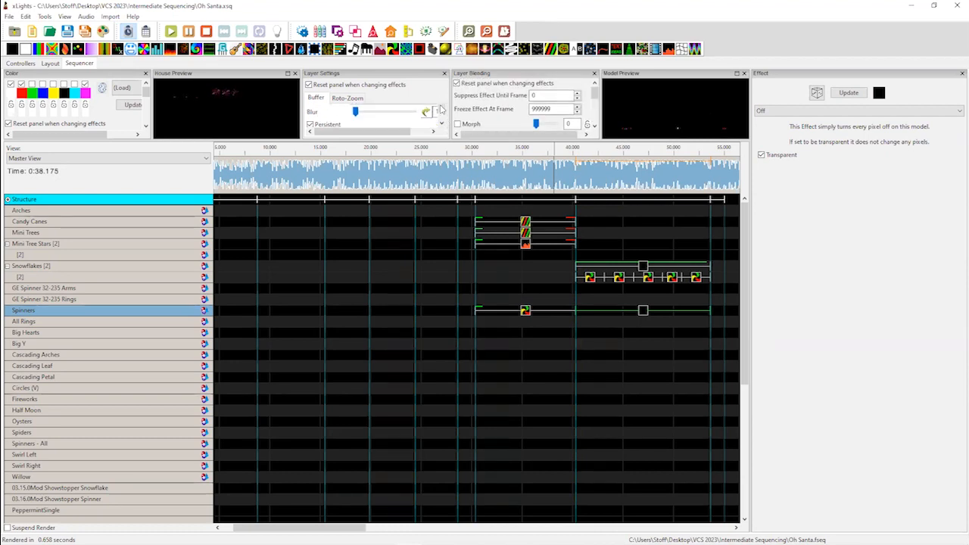
click(434, 110)
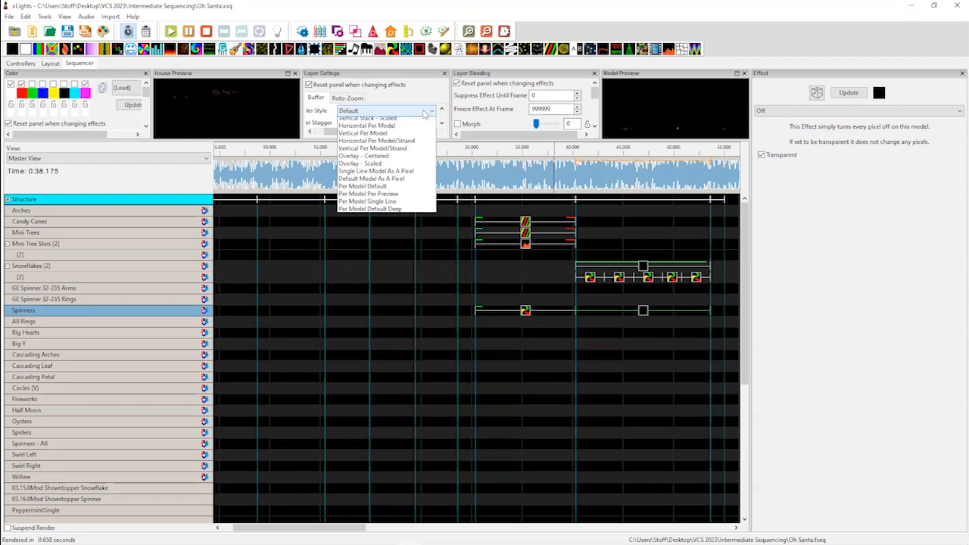
click(392, 243)
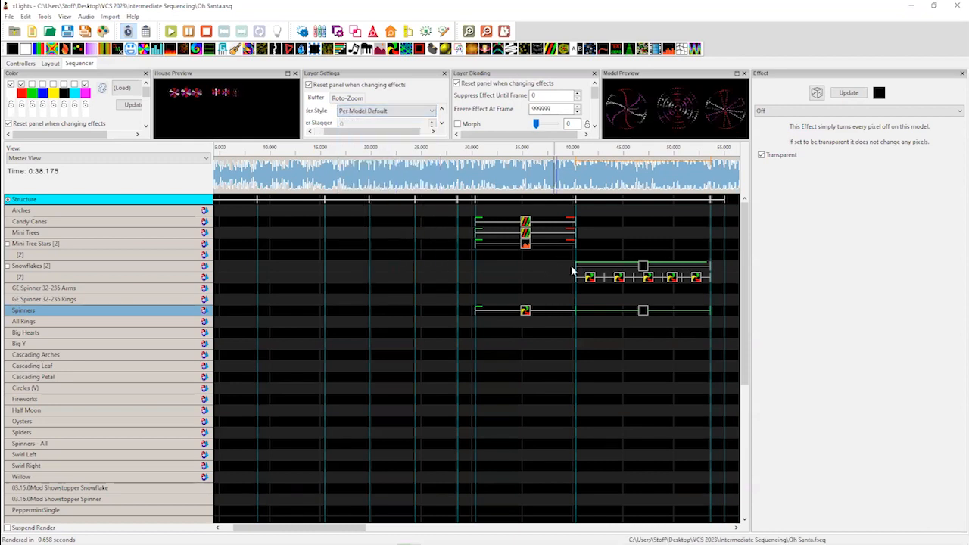
Play the sequence from about 36 s through the end of the Spinners Off effect, stop playback and reselect that effect
click(537, 165)
key(space)
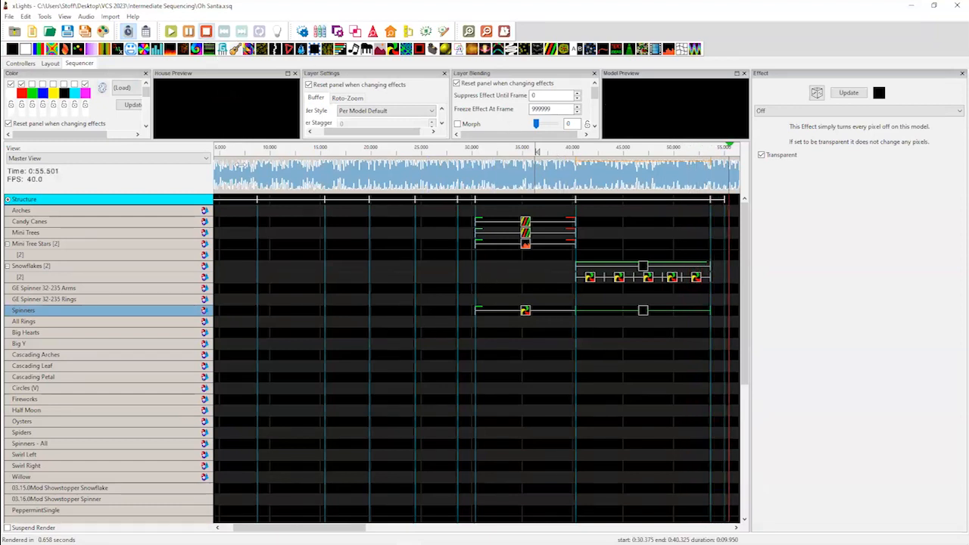
click(206, 31)
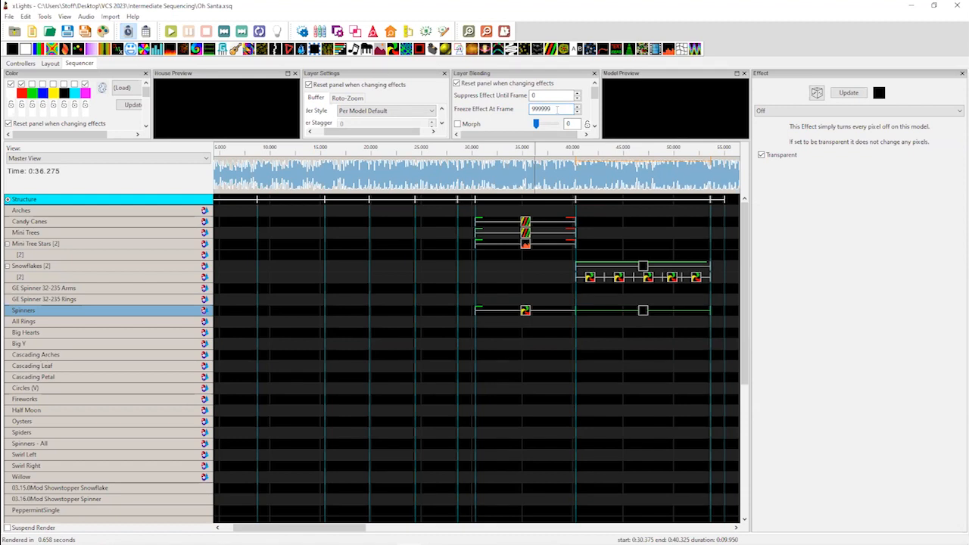
click(642, 314)
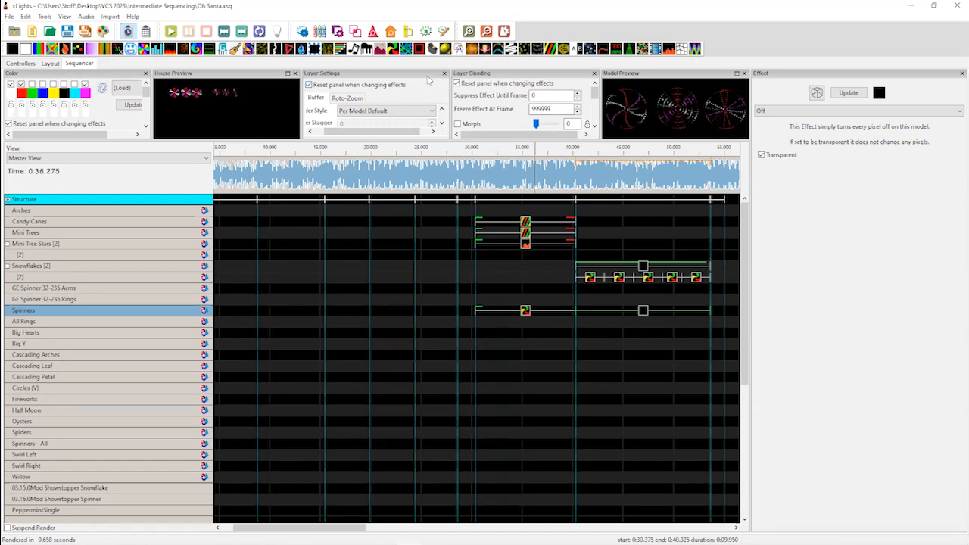
Shorten the Spinners Off effect to end at 46.675 s and insert a new layer below the Spinners row
drag(421, 74, 436, 103)
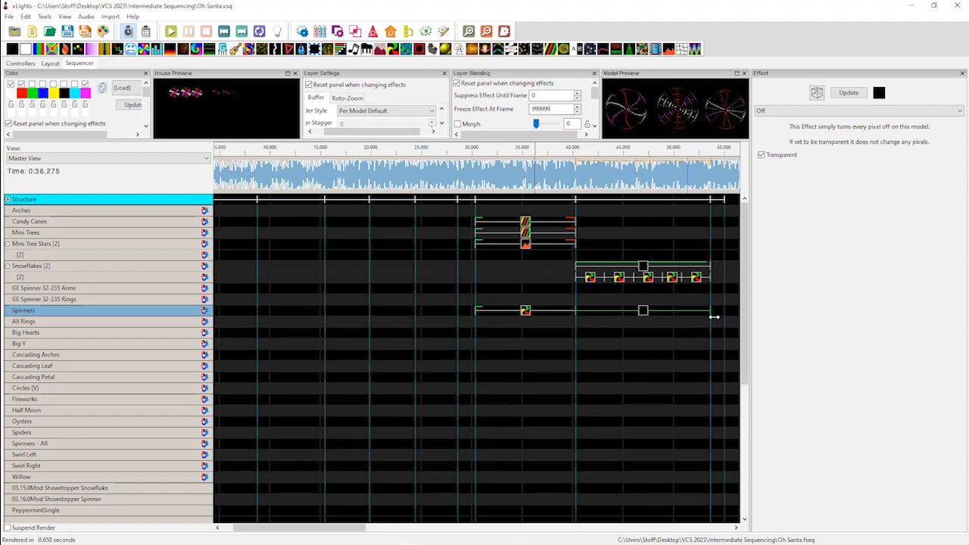
drag(712, 312, 640, 311)
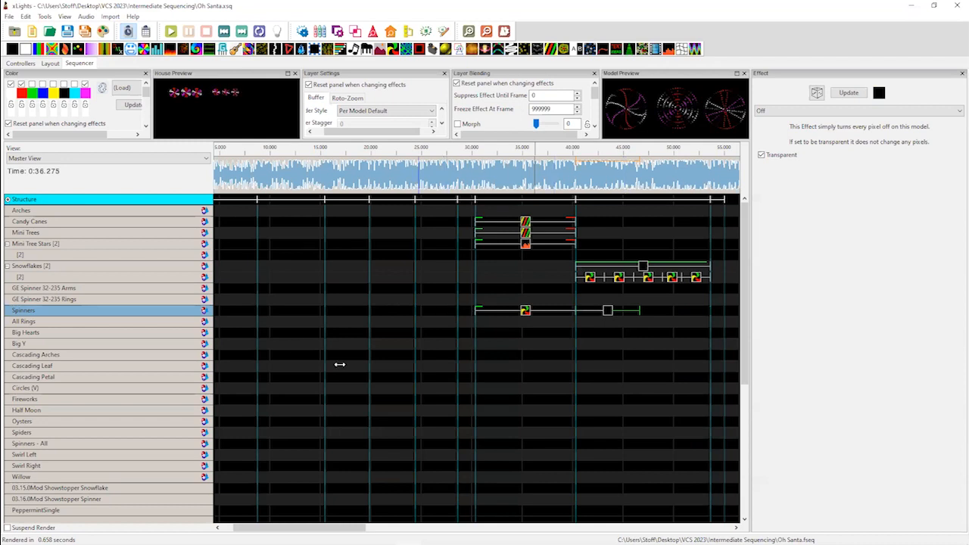
right_click(180, 309)
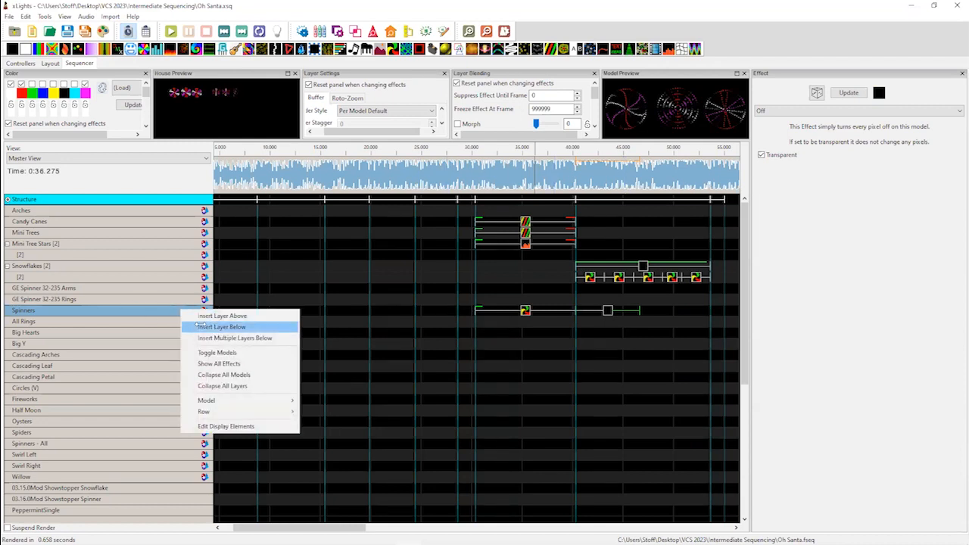
click(220, 327)
Copy the Spinners Pinwheel onto the new lower layer and extend the copy to end at 53.7 s
click(524, 312)
mouse_move(596, 104)
mouse_down()
mouse_move(596, 120)
mouse_move(596, 93)
mouse_up()
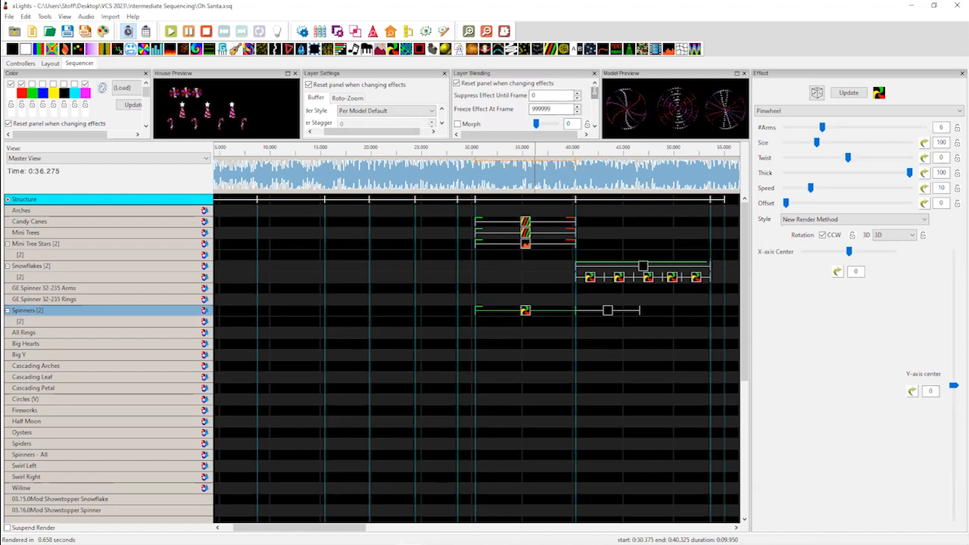
drag(595, 92, 595, 100)
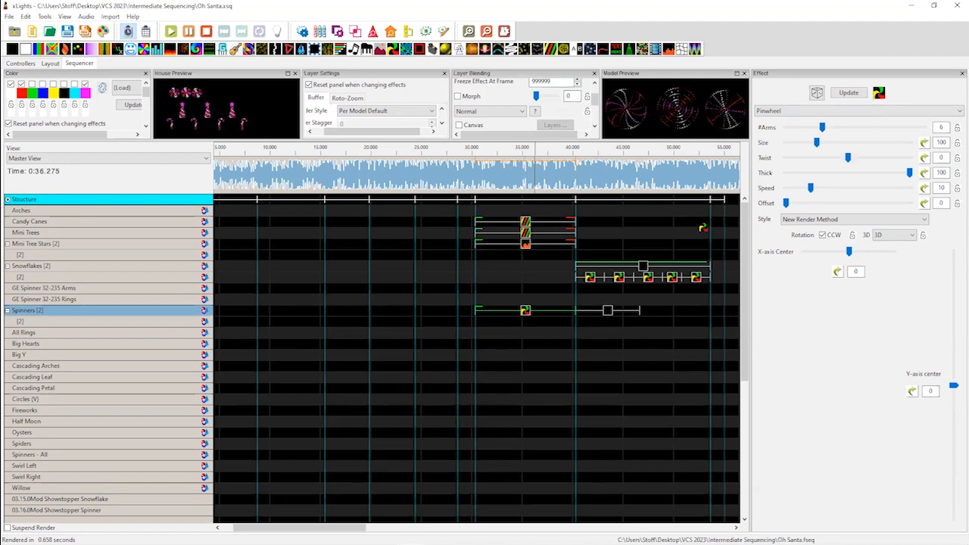
click(524, 321)
key(ctrl+v)
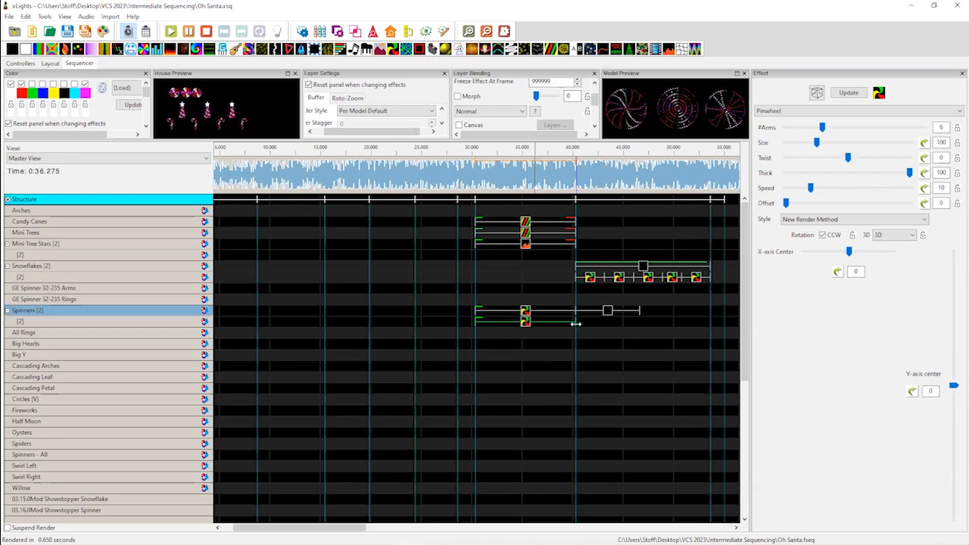
drag(575, 324, 712, 321)
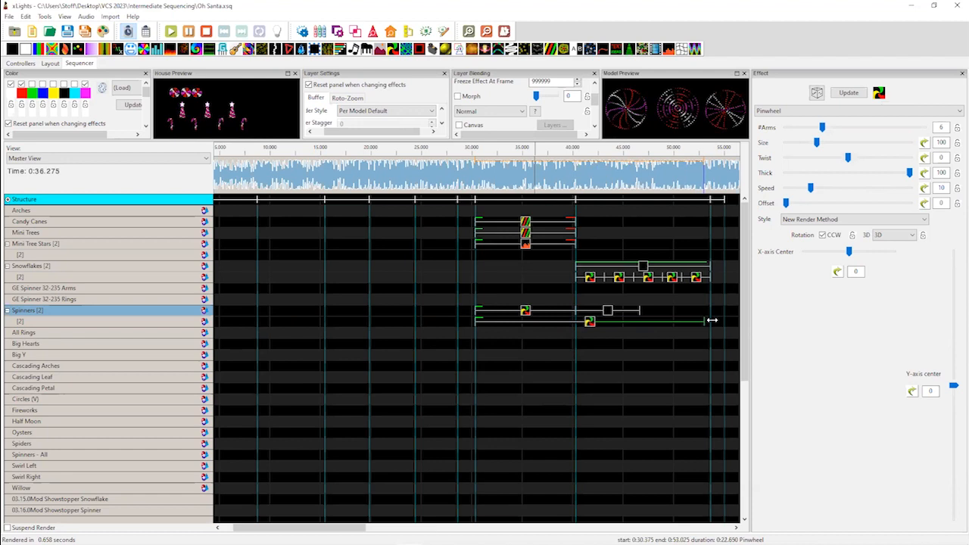
Turn off Transparent on the Spinners Off effect and play from 36.675 s into that effect
click(610, 310)
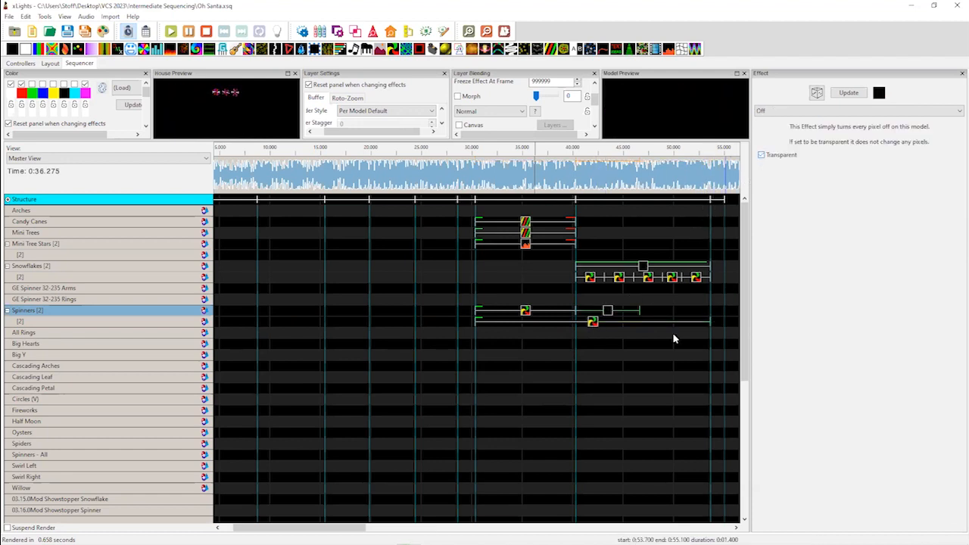
click(487, 177)
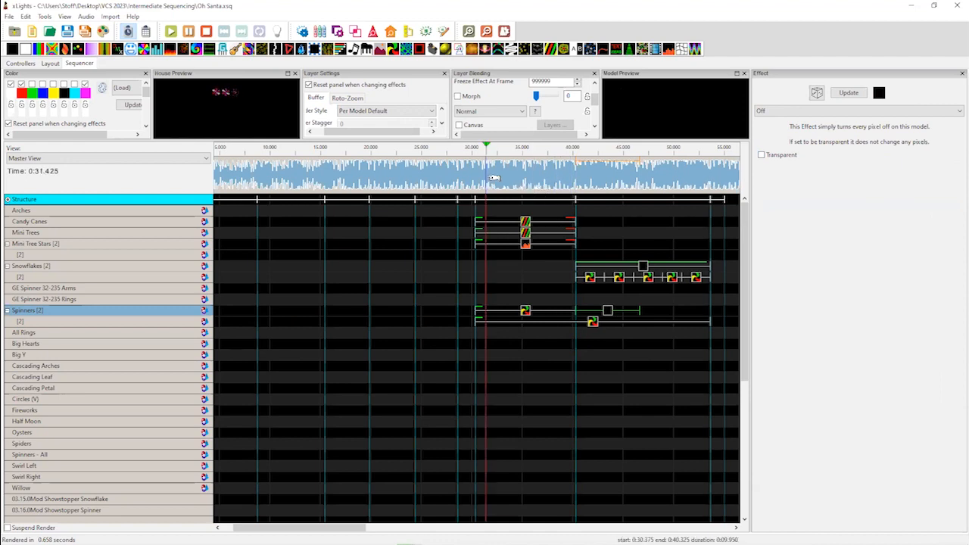
click(539, 170)
key(space)
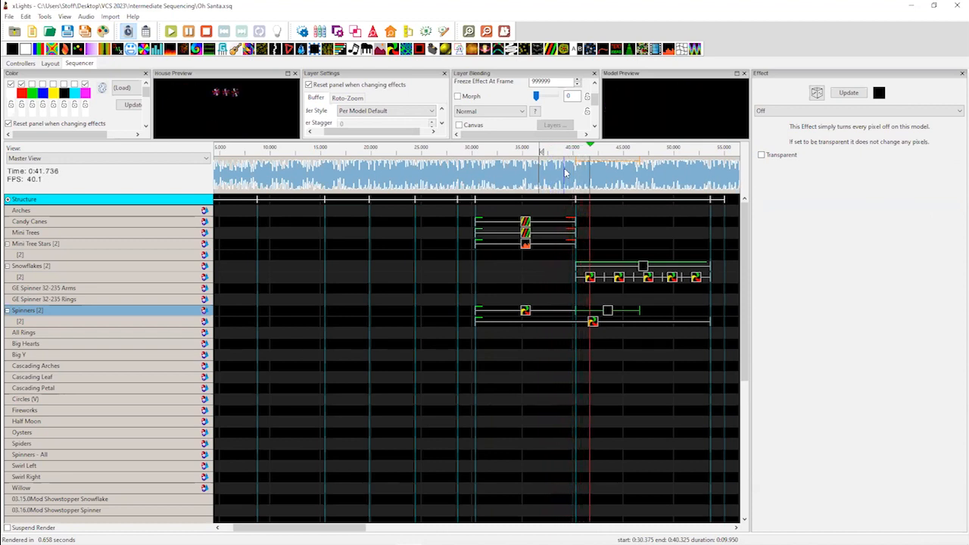
key(space)
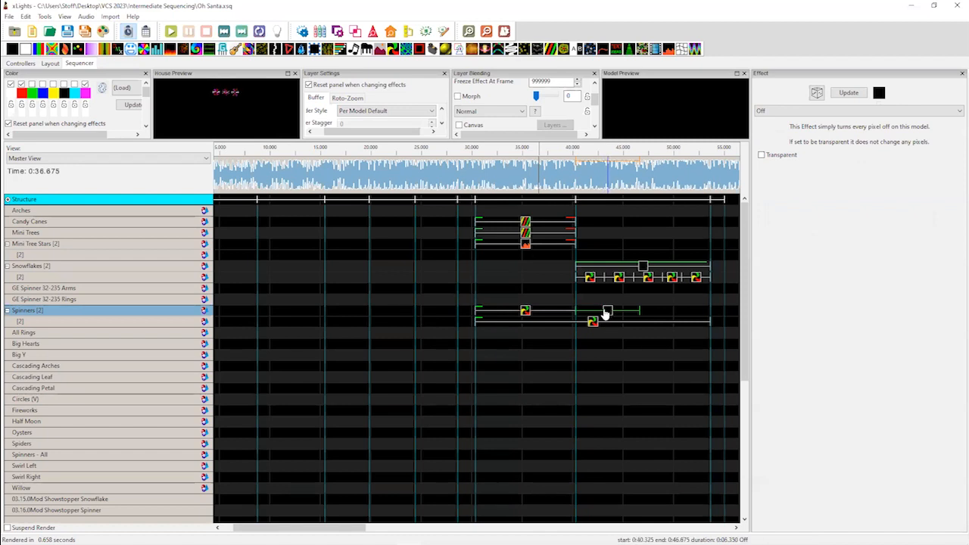
Re-enable Transparent on the Spinners Off effect and preview it over the lower-layer Pinwheel from about 39.7 s
click(762, 156)
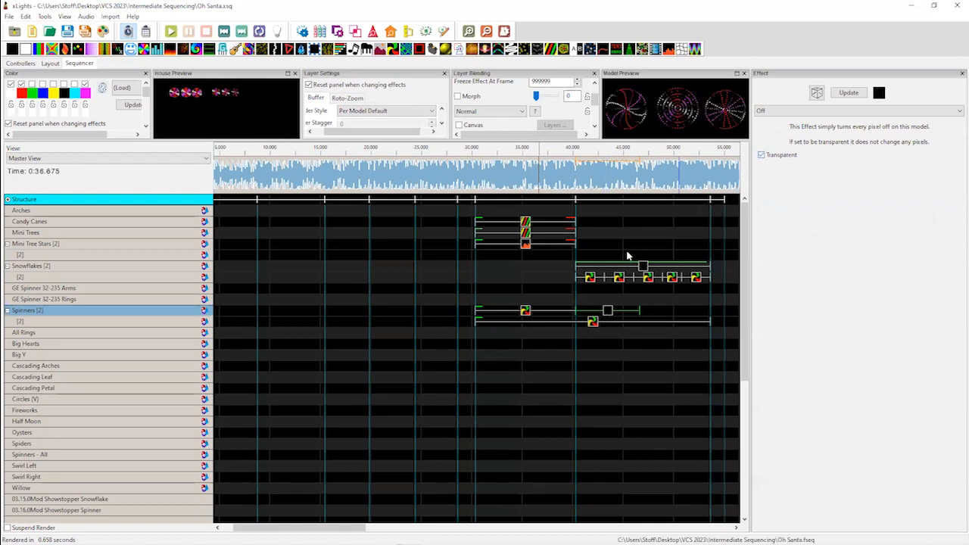
key(space)
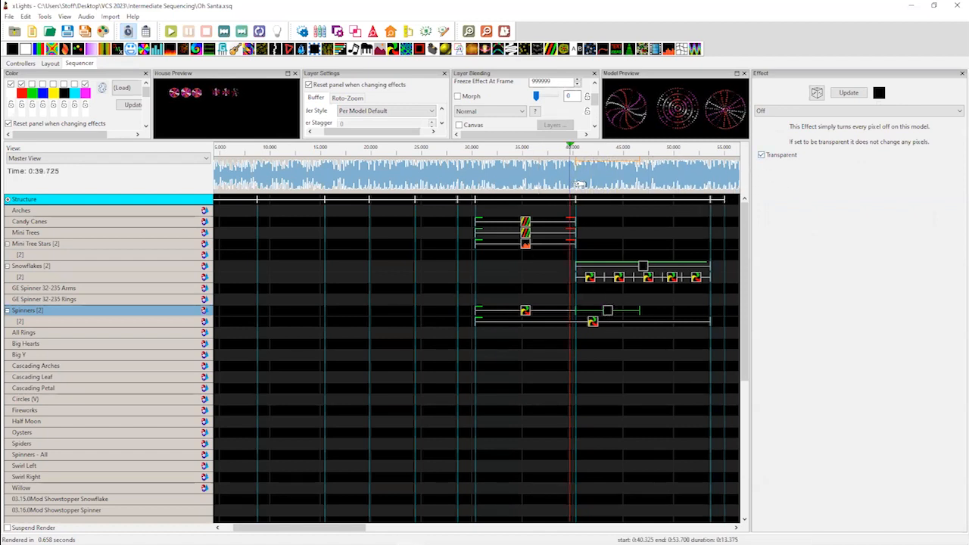
click(591, 321)
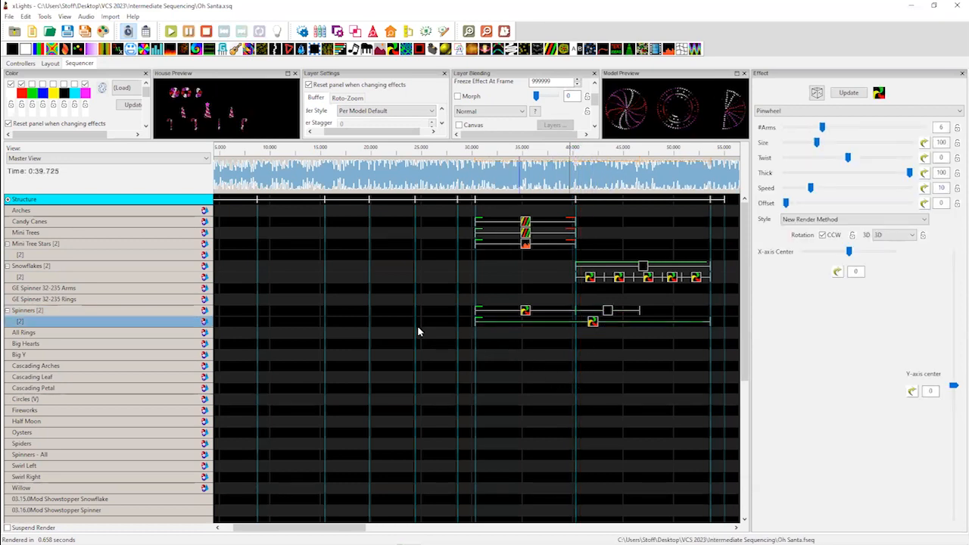
Insert a layer above Spinners and move the long Pinwheel from the lowest layer up onto it
right_click(182, 311)
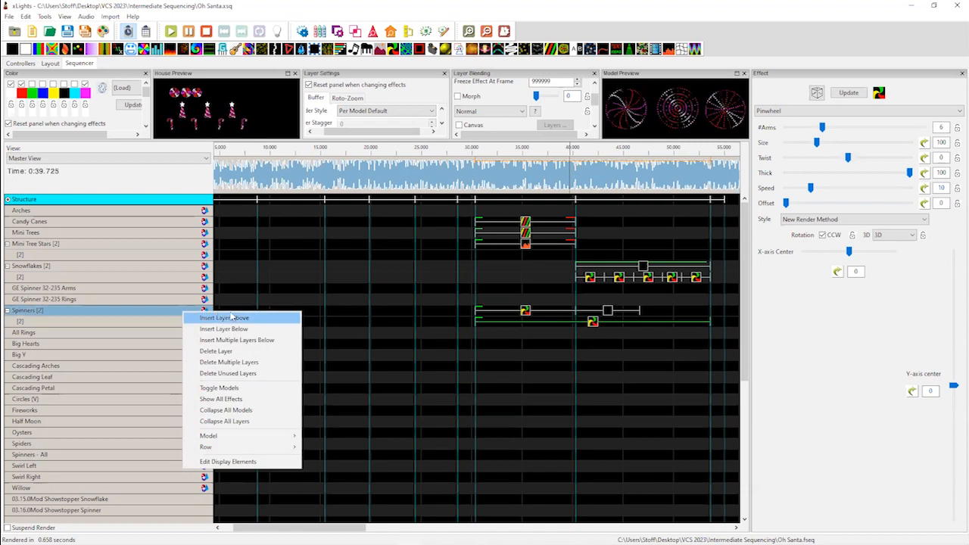
click(198, 317)
click(591, 334)
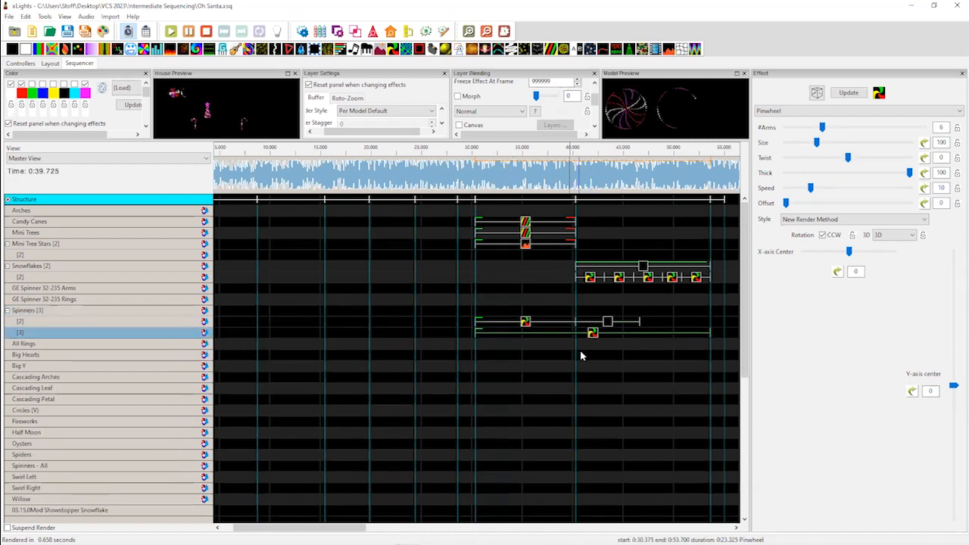
drag(593, 333, 589, 312)
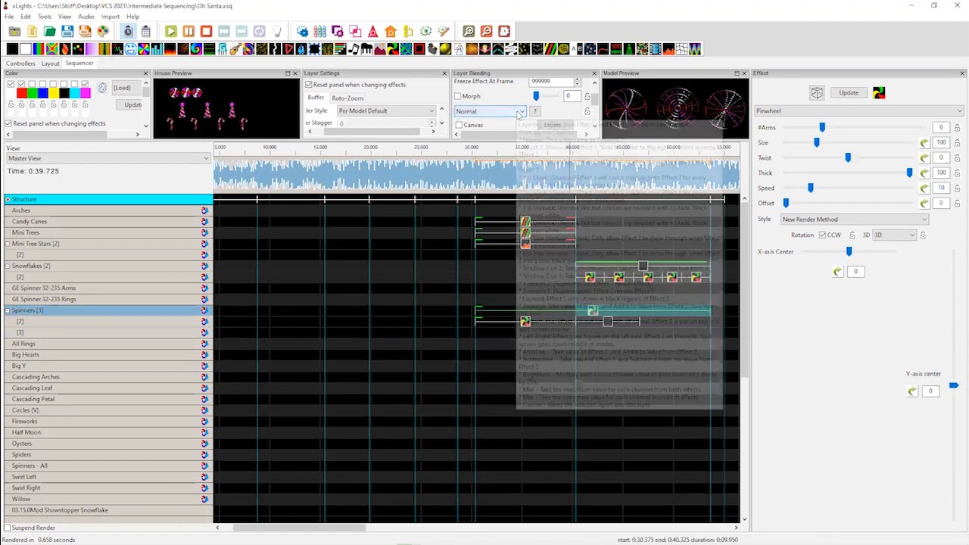
Set the layer blending of the top Spinners Pinwheel to Layered and play the sequence from 34.475 s
click(521, 112)
click(479, 221)
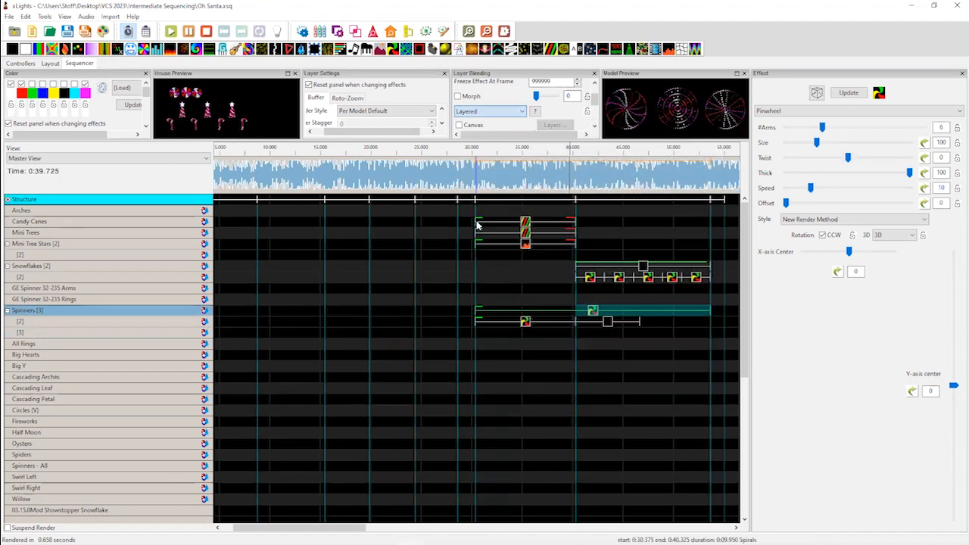
click(517, 182)
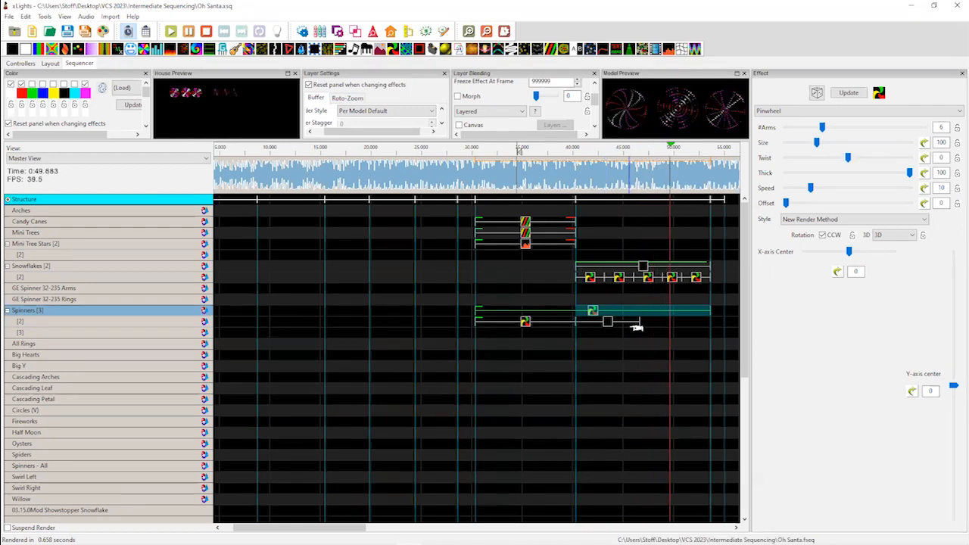
key(space)
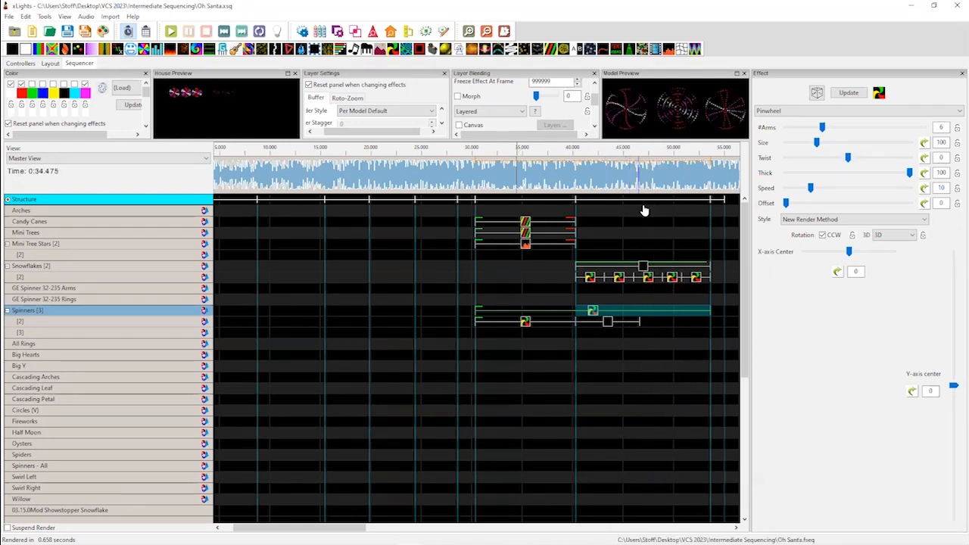
Play the sequence from 45.675 s past the end of the Spinners Off effect and stop
click(632, 185)
key(space)
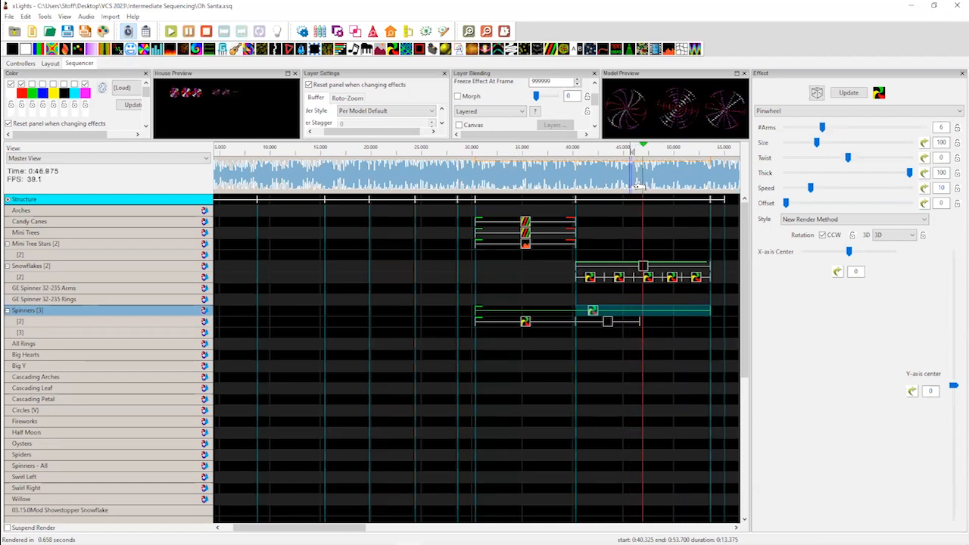
key(space)
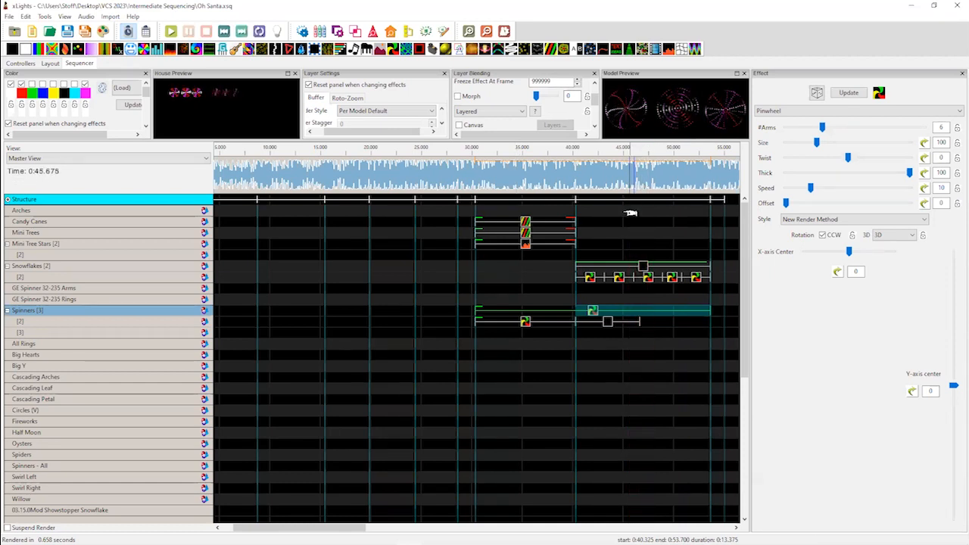
Trim the Off effect on the second Spinners layer to end at 46.575 s
click(594, 312)
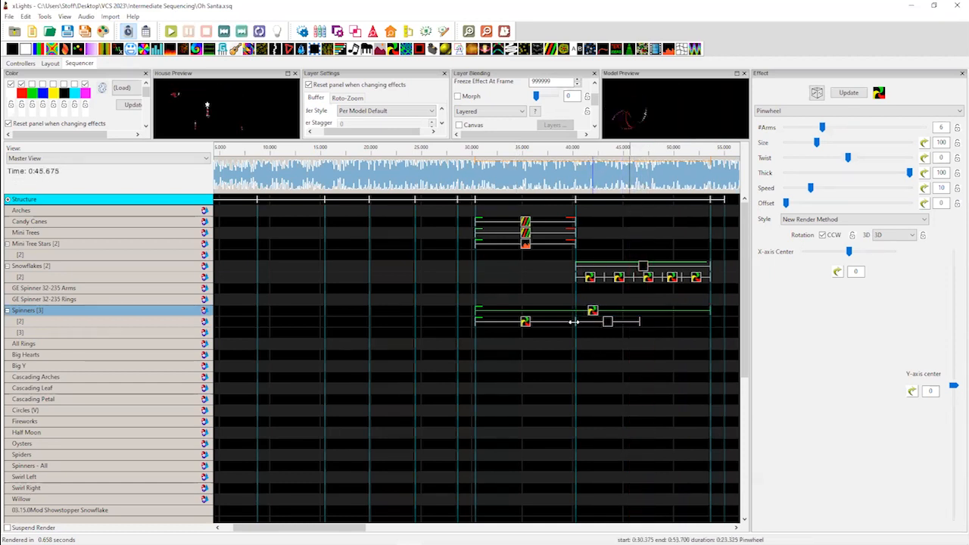
click(526, 322)
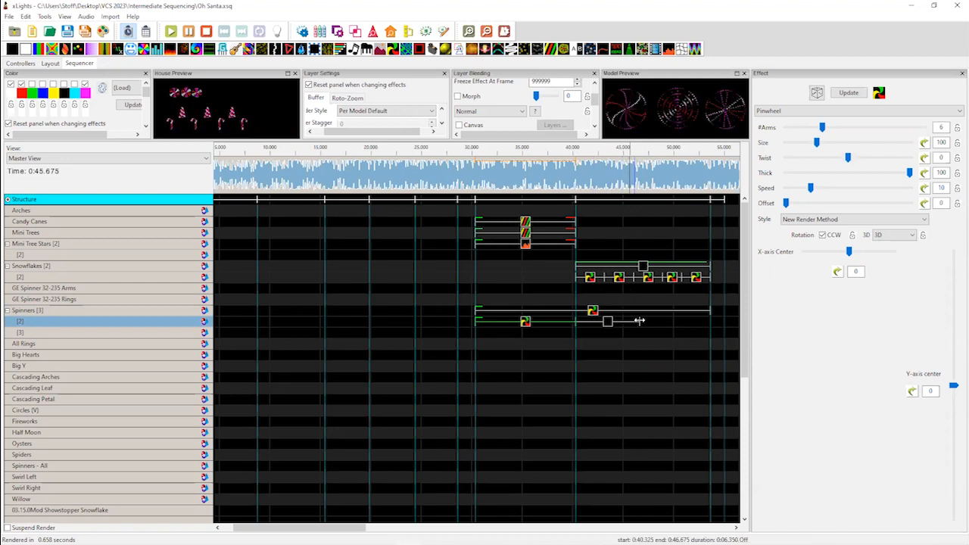
drag(641, 323, 638, 324)
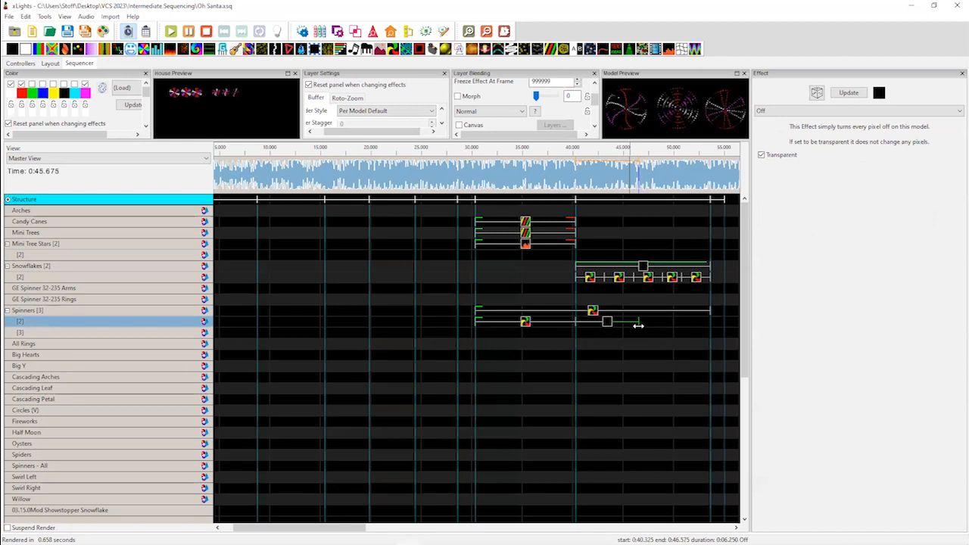
Compare the settings and layer blending of the Pinwheels on the top and second Spinners layers
click(593, 312)
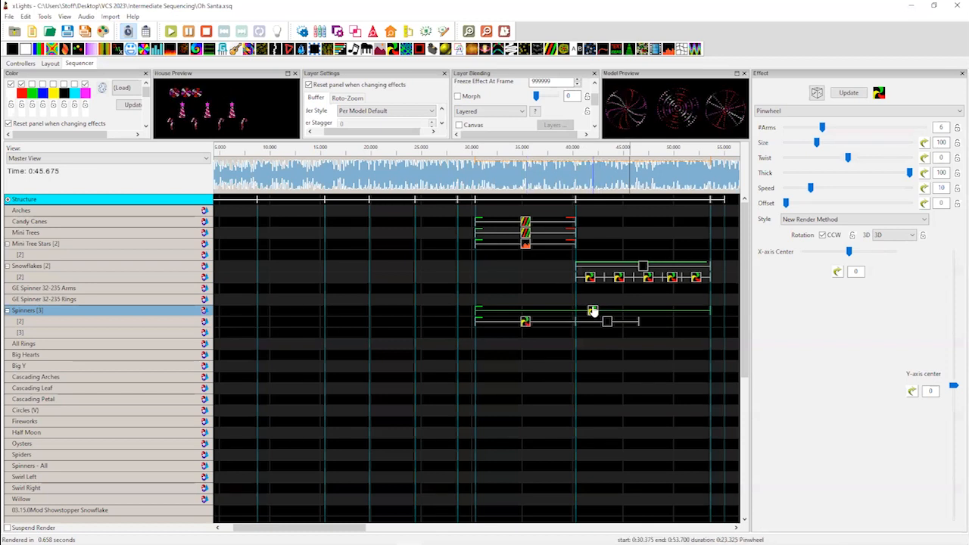
click(525, 323)
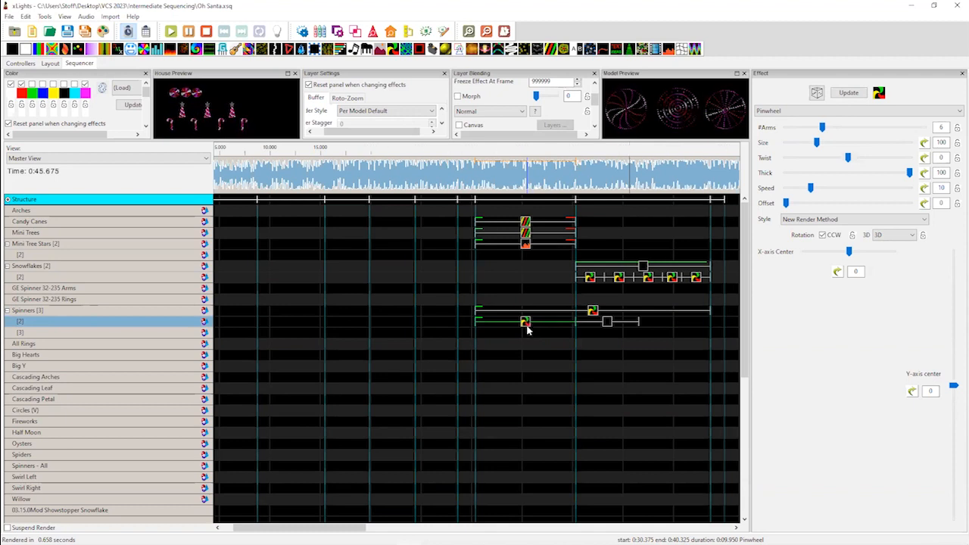
click(533, 338)
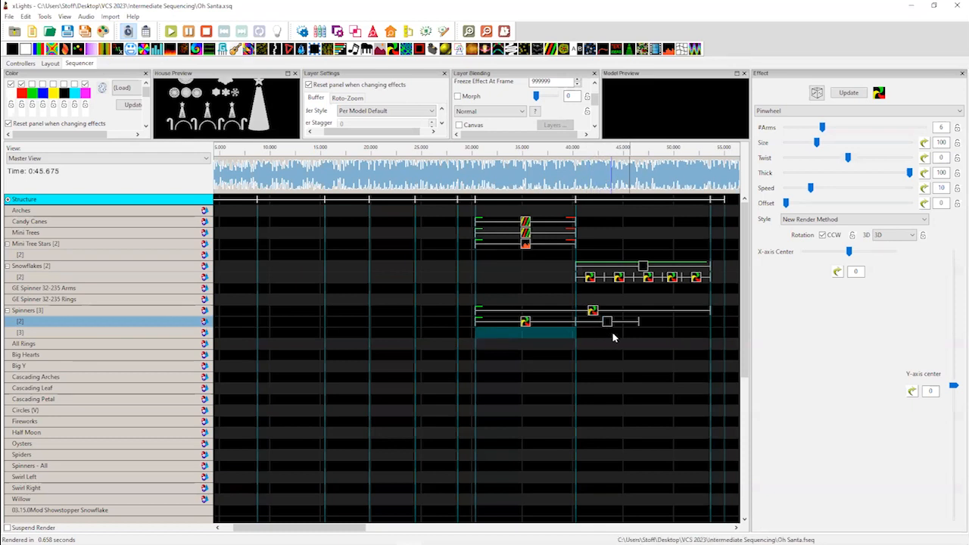
click(593, 312)
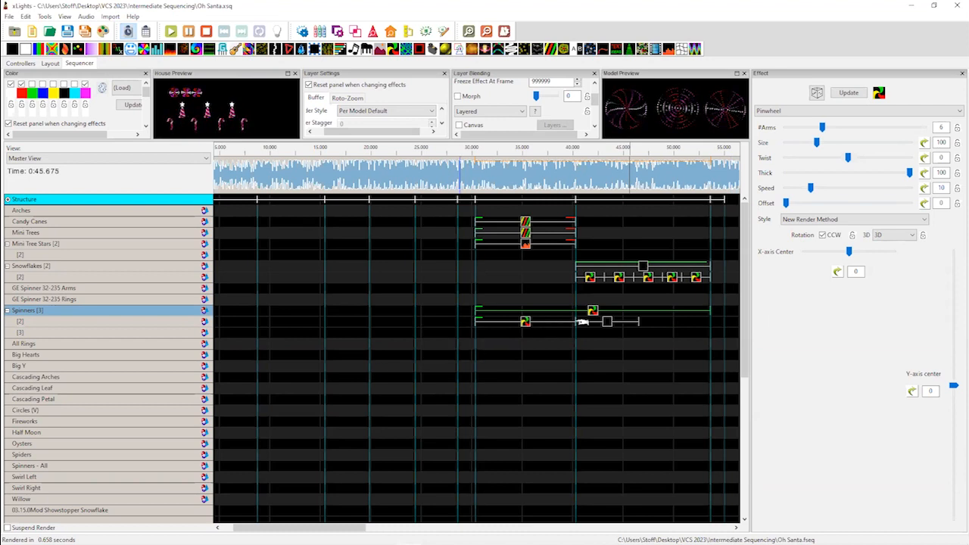
click(649, 333)
drag(563, 323, 517, 235)
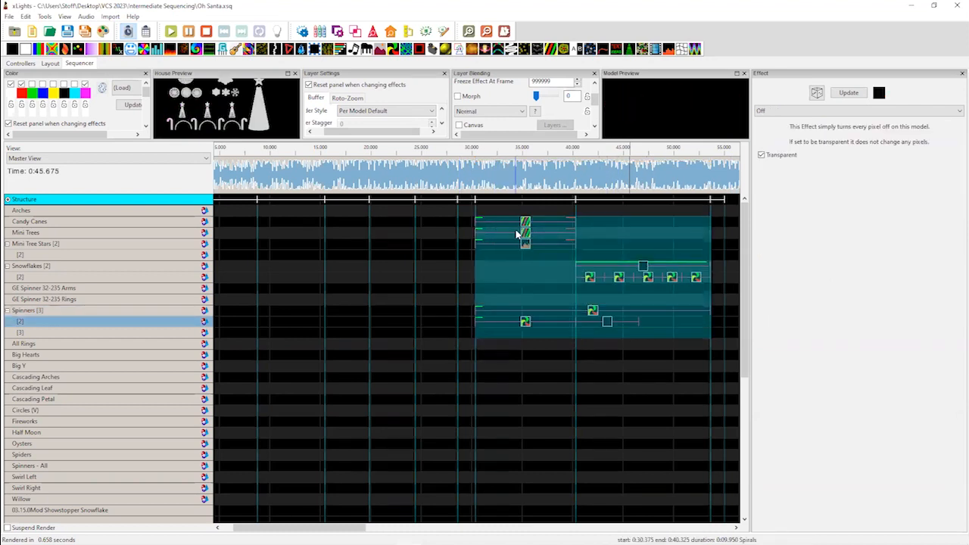
key(space)
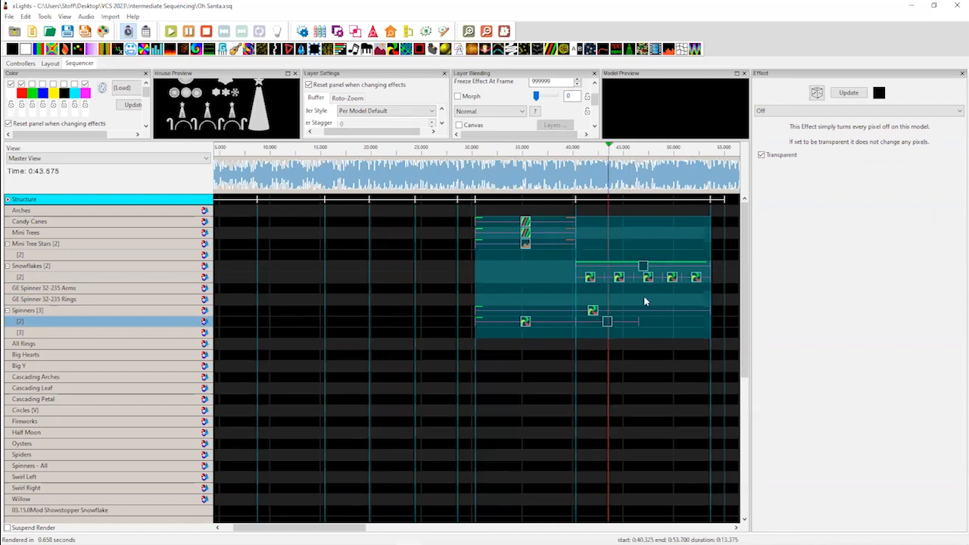
click(662, 235)
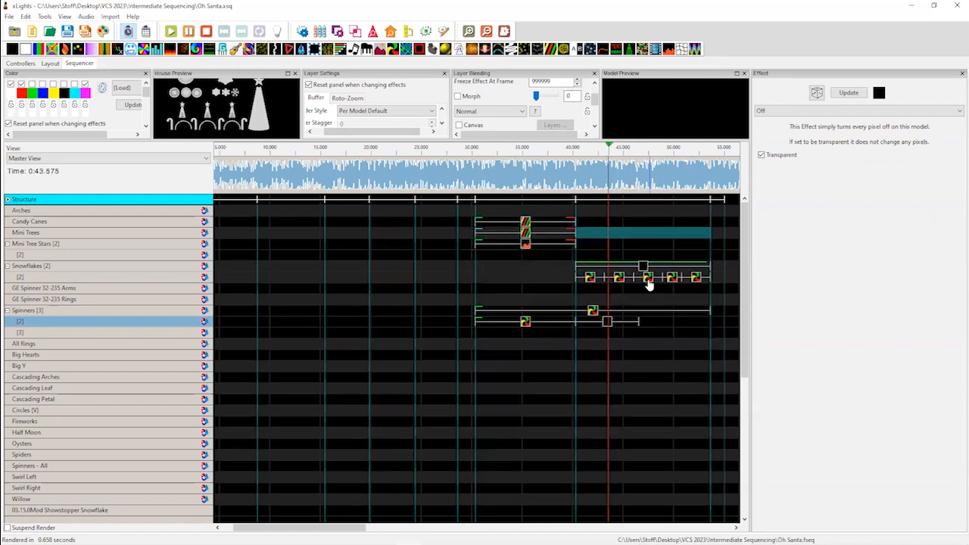
Delete the Off effects on Snowflakes and the second Spinners layer, along with the long Pinwheel on the top Spinners layer
click(644, 268)
key(Delete)
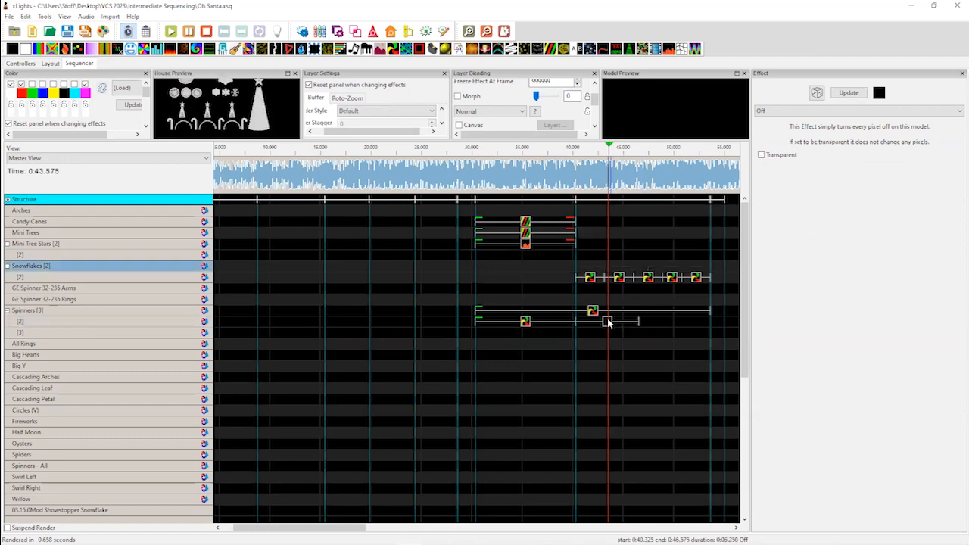
click(609, 322)
key(Delete)
click(593, 311)
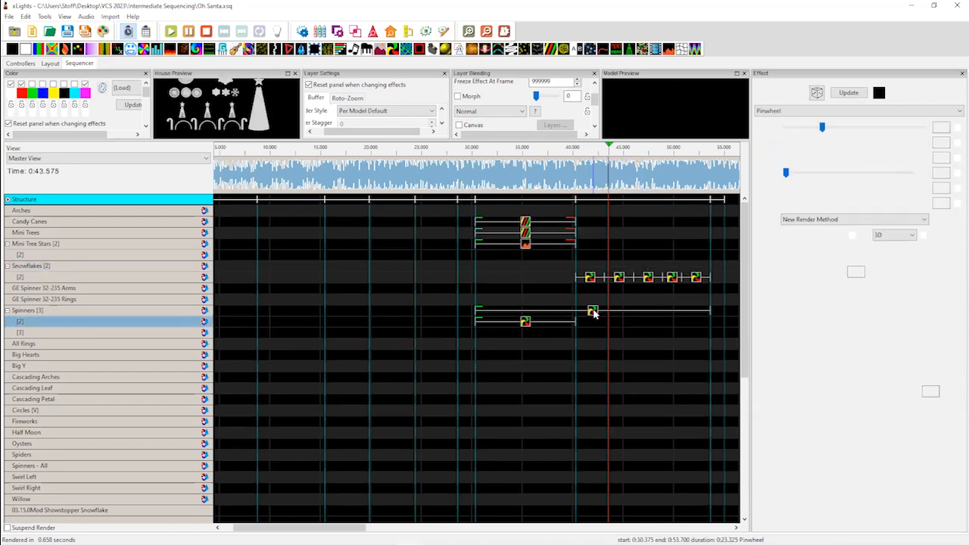
key(Delete)
Shift the five Pinwheels on the second Snowflakes layer earlier to start at about 30.3 s and delete the last one
click(697, 280)
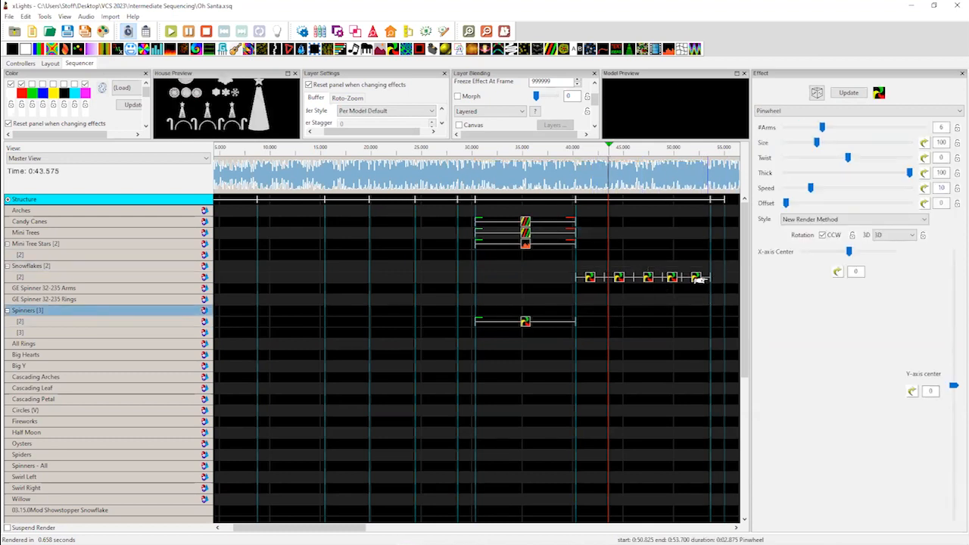
drag(703, 280, 576, 279)
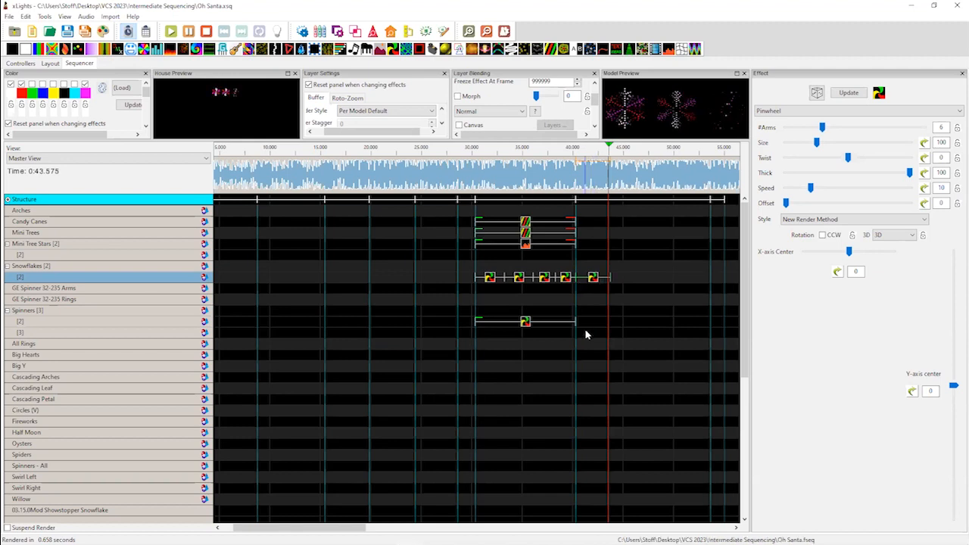
key(Delete)
Play the sequence briefly from 30.325 s to preview the layered Pinwheels, and stop
click(475, 172)
key(space)
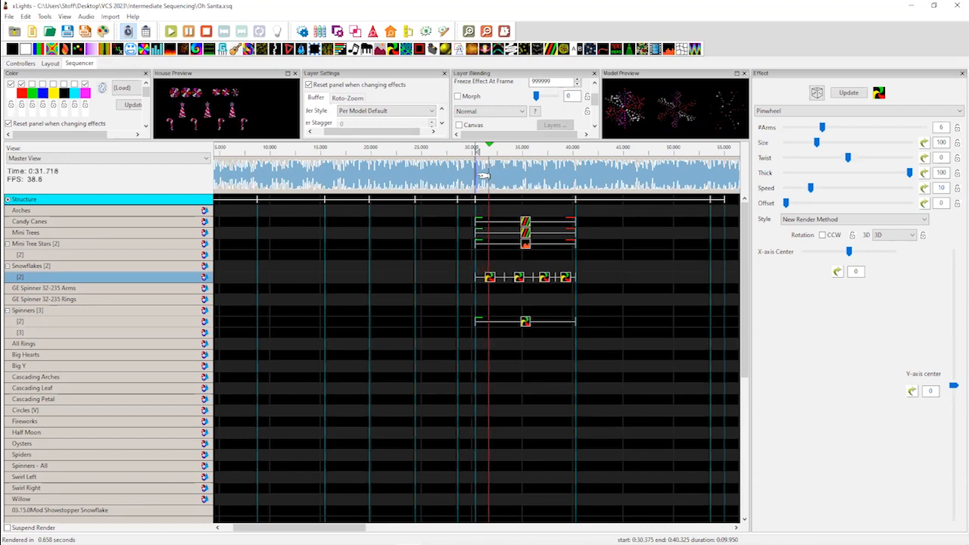
key(space)
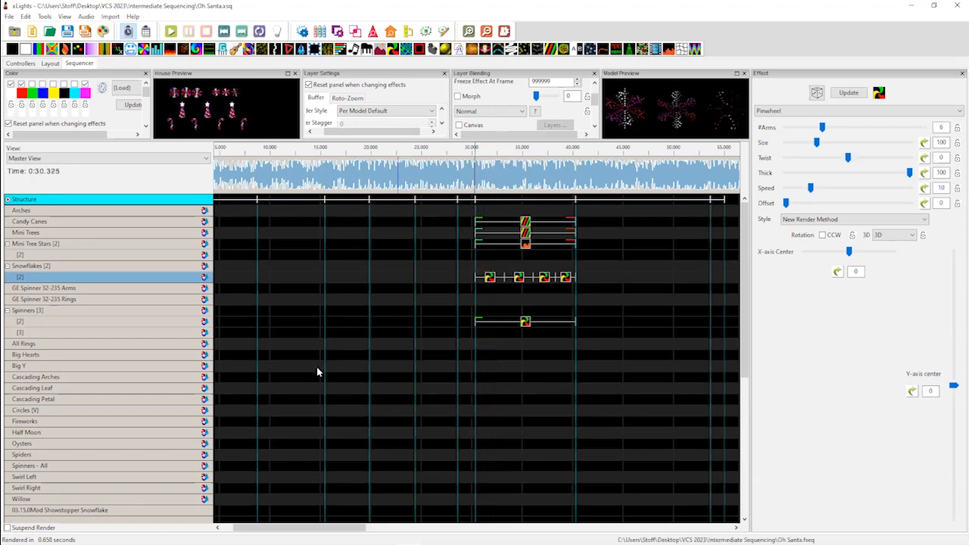
Add a timing track named Bars using Bar and Beat Tracker: Bars with its default settings
right_click(182, 200)
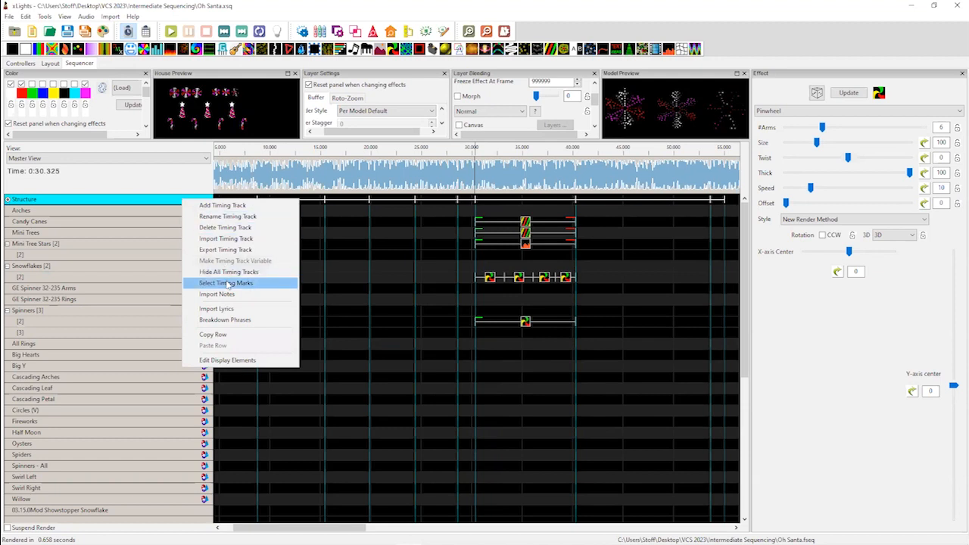
click(225, 210)
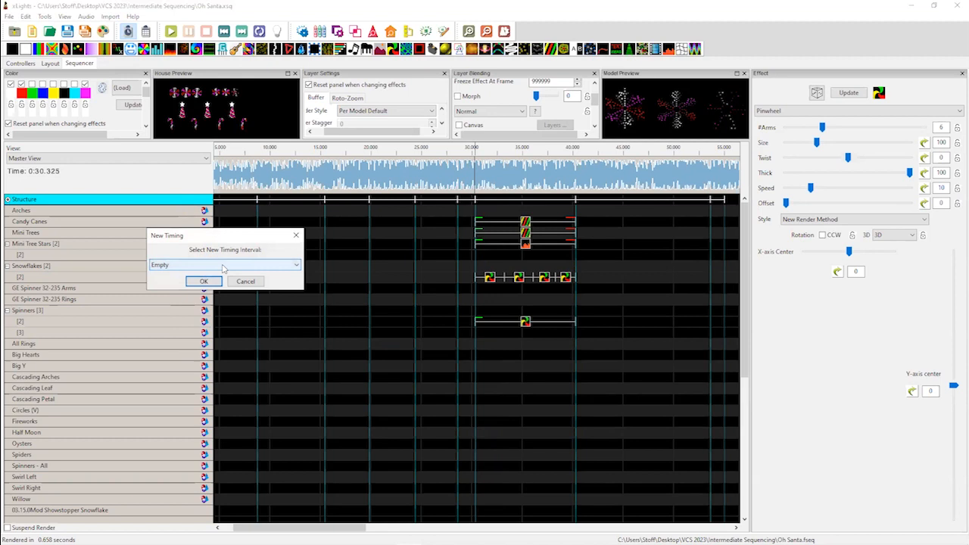
click(223, 267)
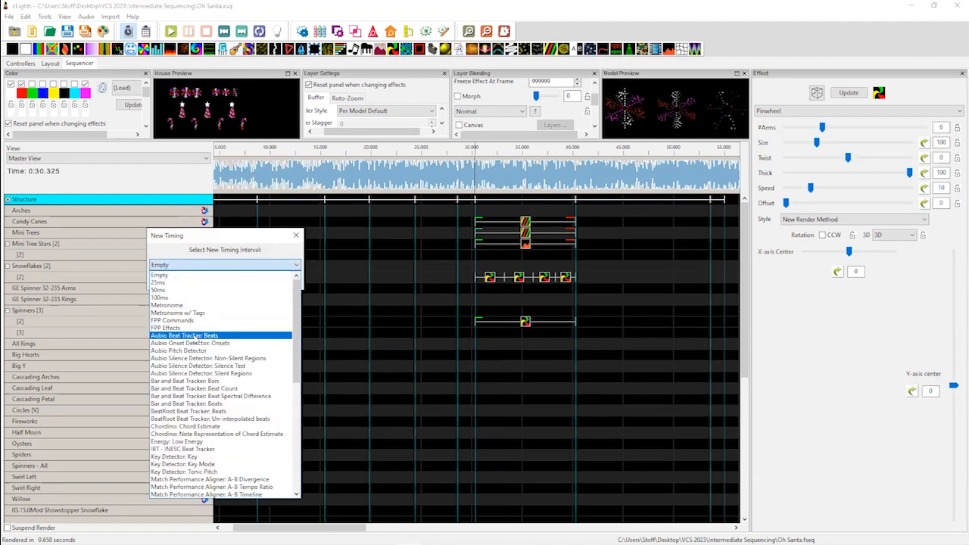
click(206, 382)
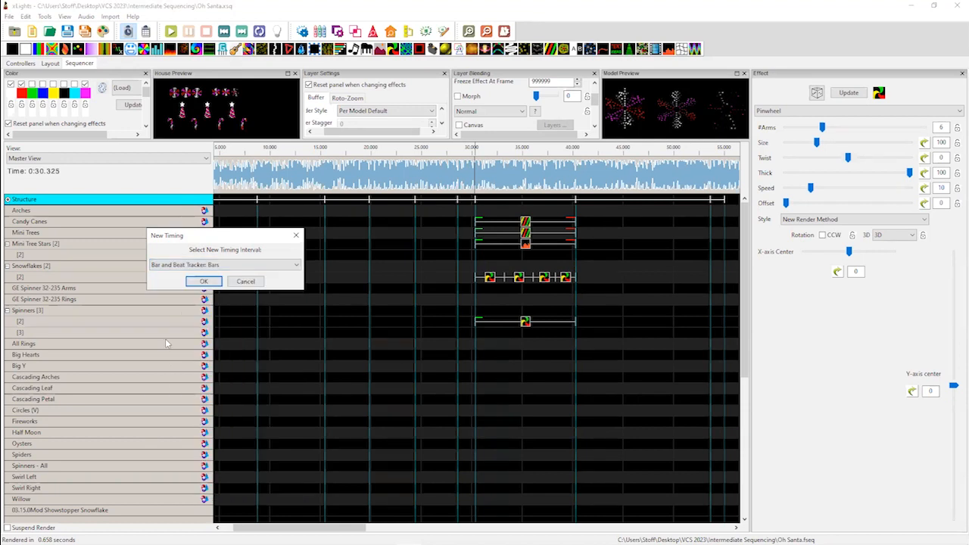
click(203, 280)
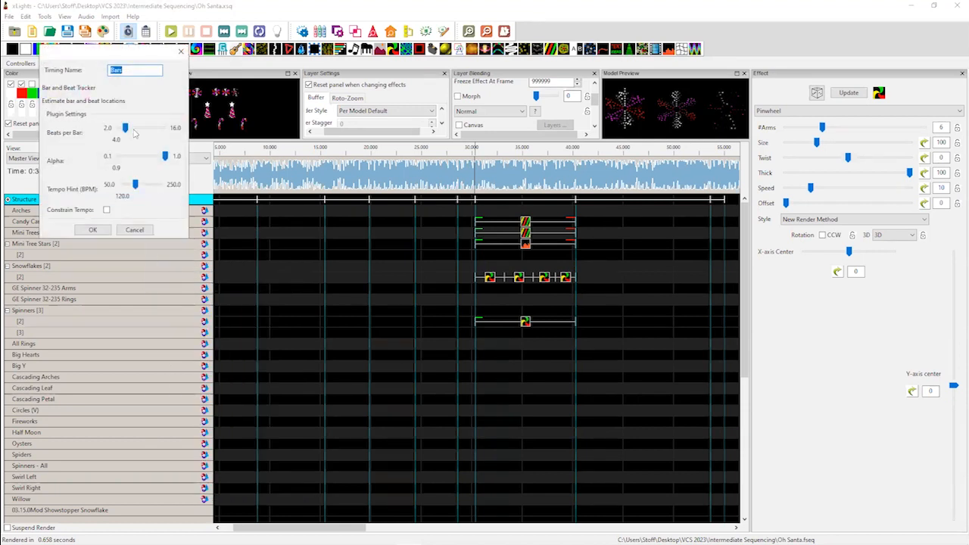
click(93, 230)
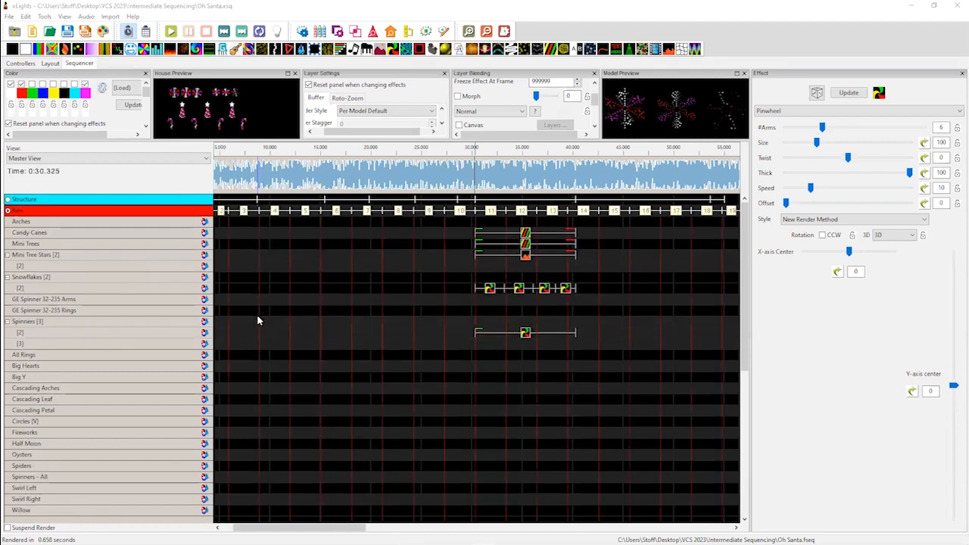
scroll(392, 363, down, 3)
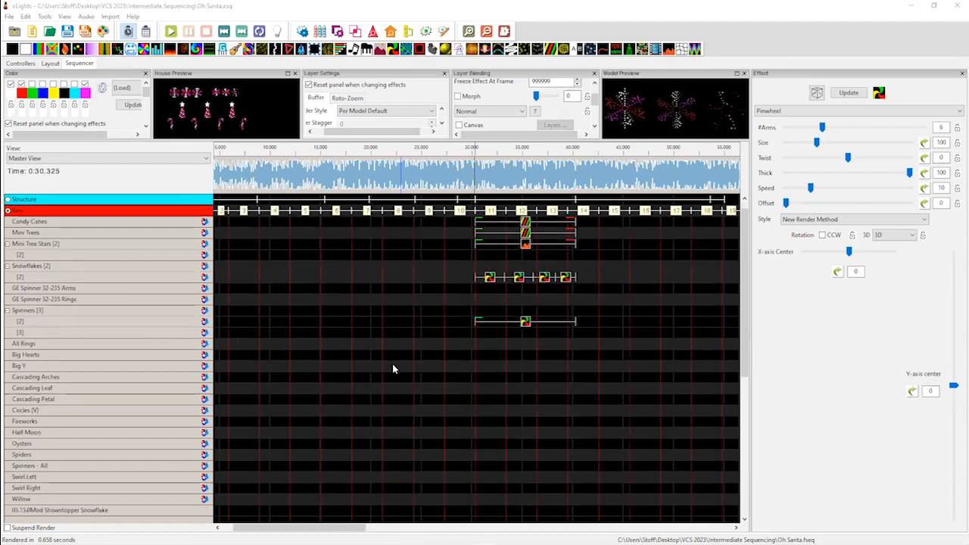
scroll(203, 377, up, 3)
scroll(203, 377, up, 1)
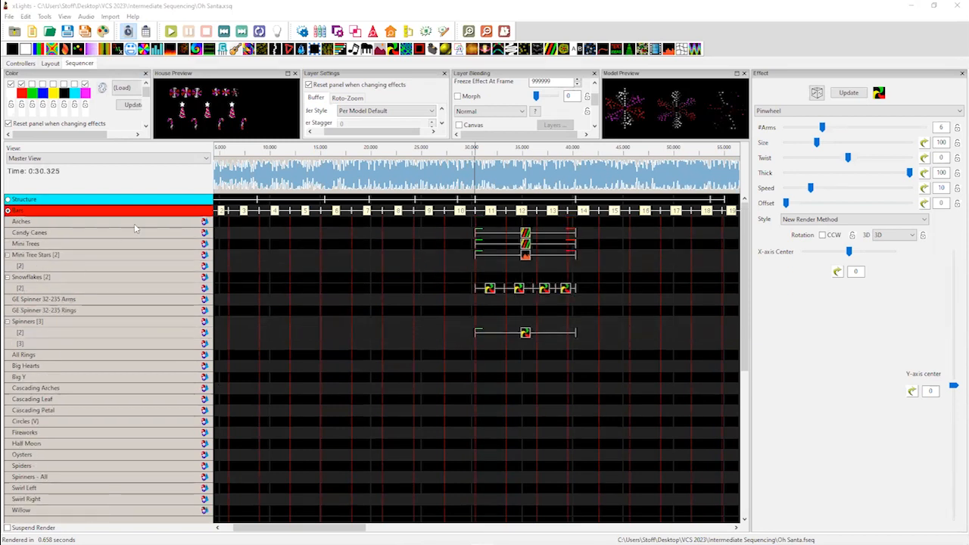
Create a group named All Props from all the models in the layout
click(47, 64)
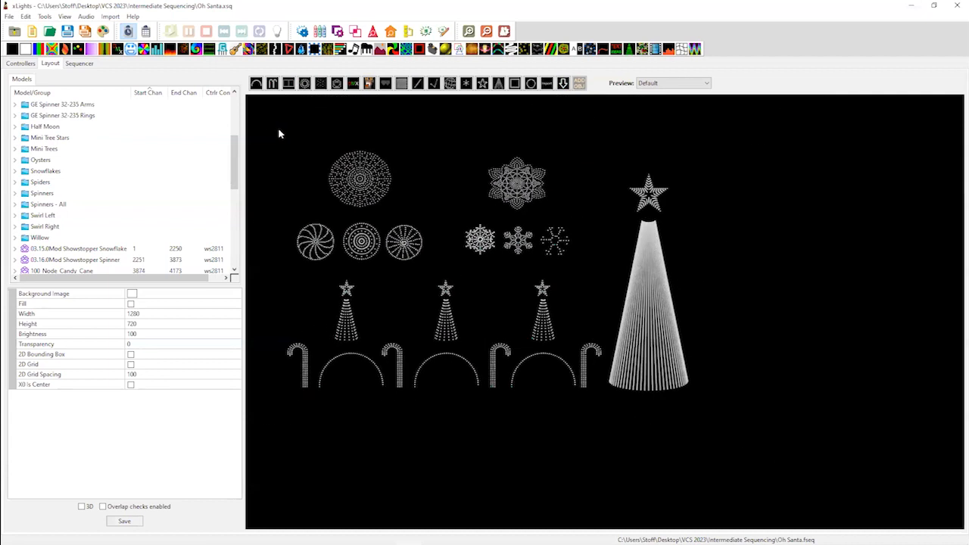
drag(263, 128, 775, 432)
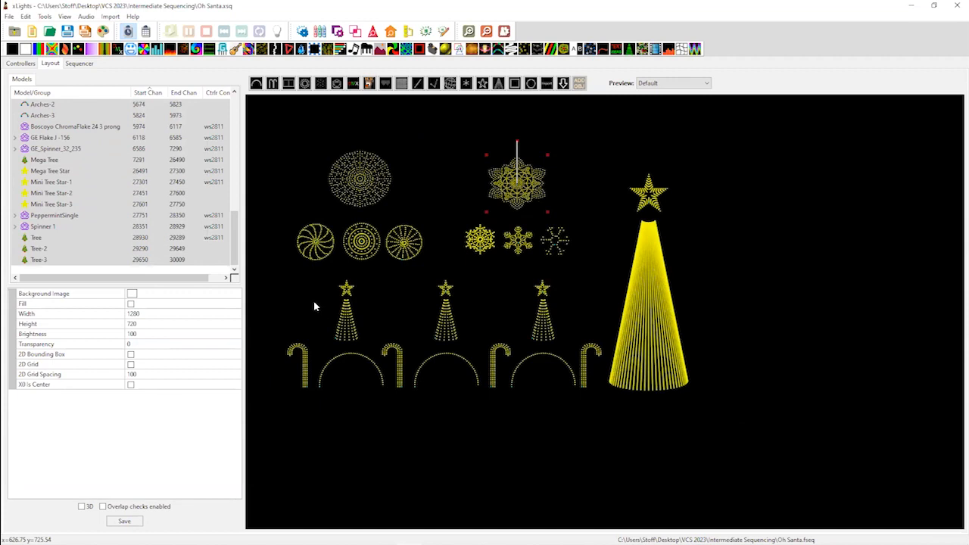
right_click(353, 240)
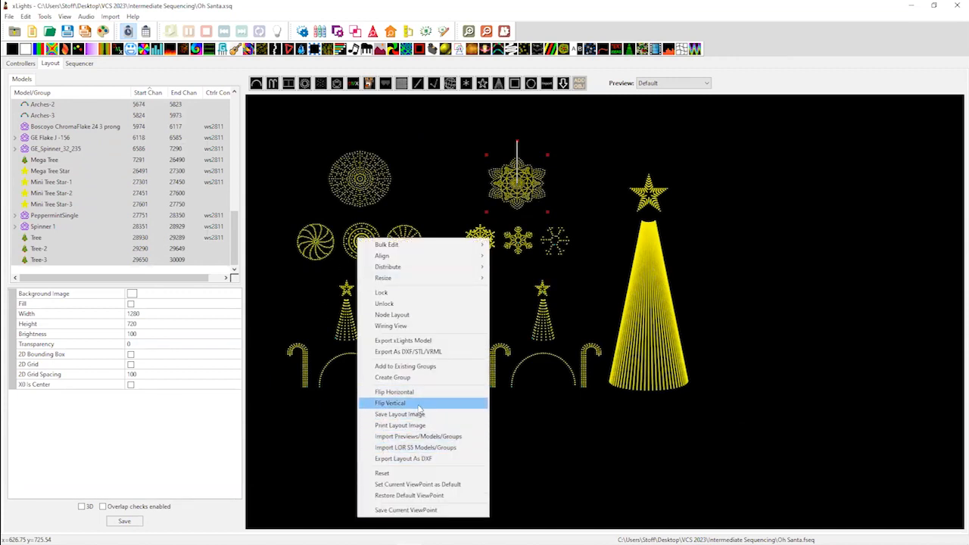
click(423, 377)
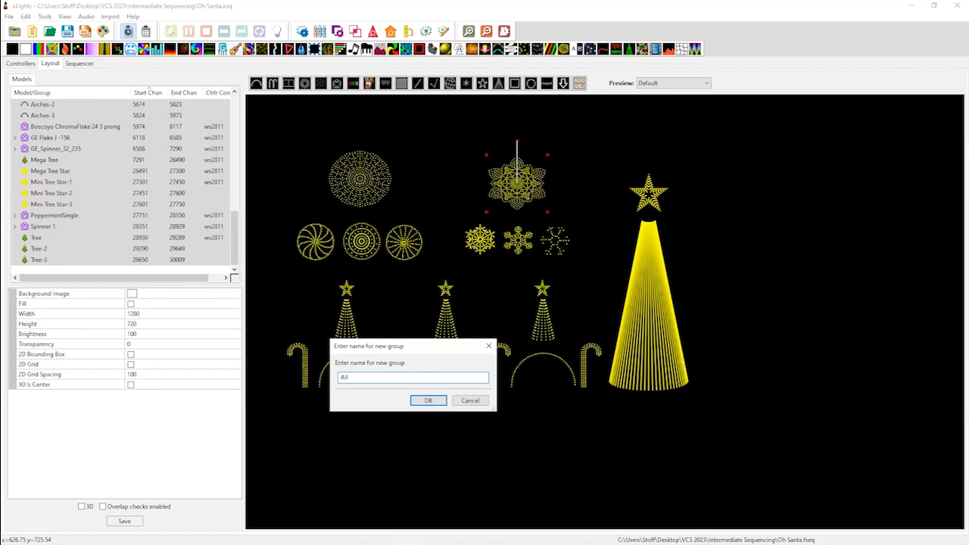
text(All Props)
key(Return)
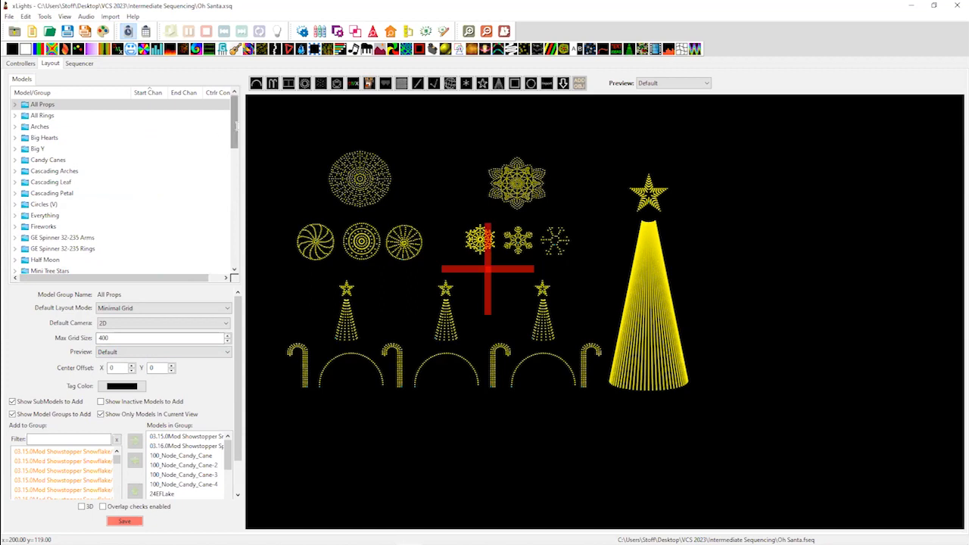
Clone the All Props group and rename the copy All Props Override
right_click(43, 104)
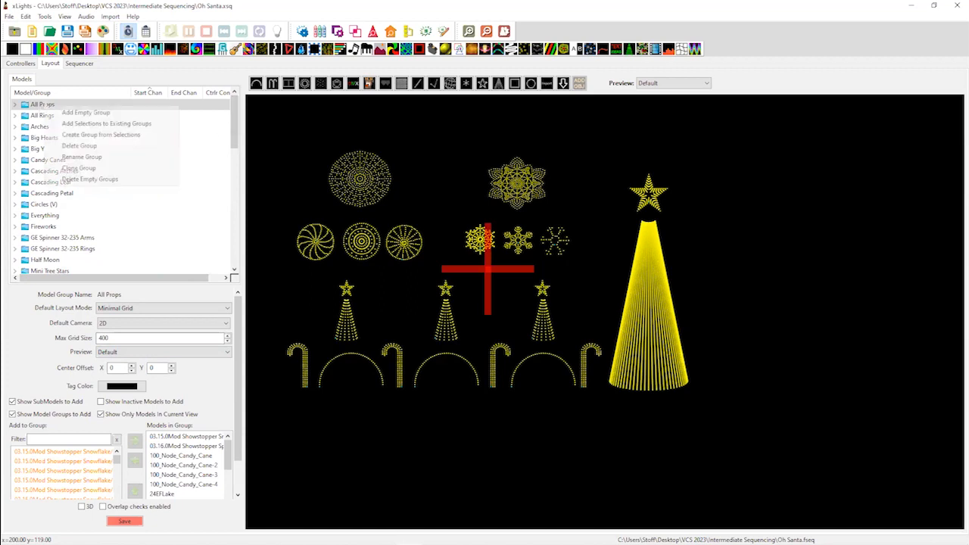
click(80, 168)
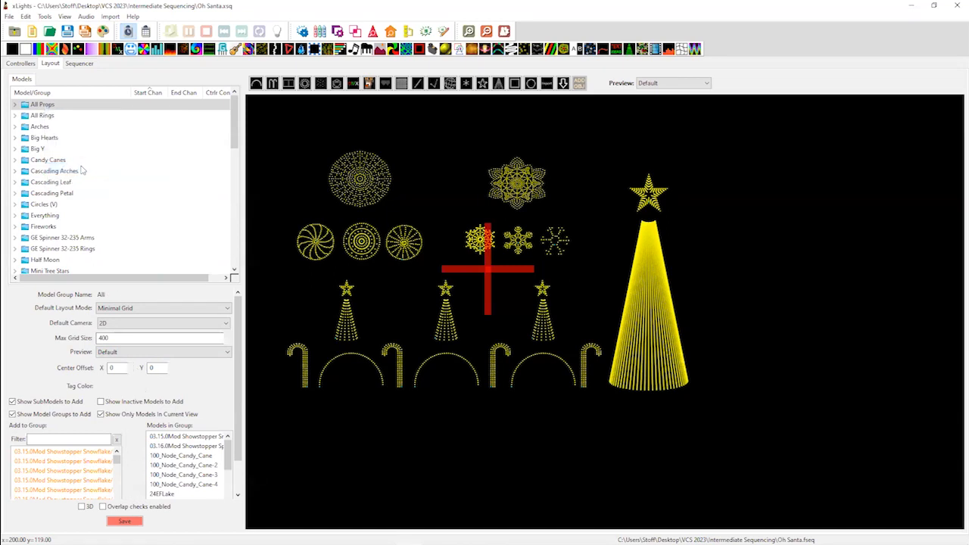
click(62, 117)
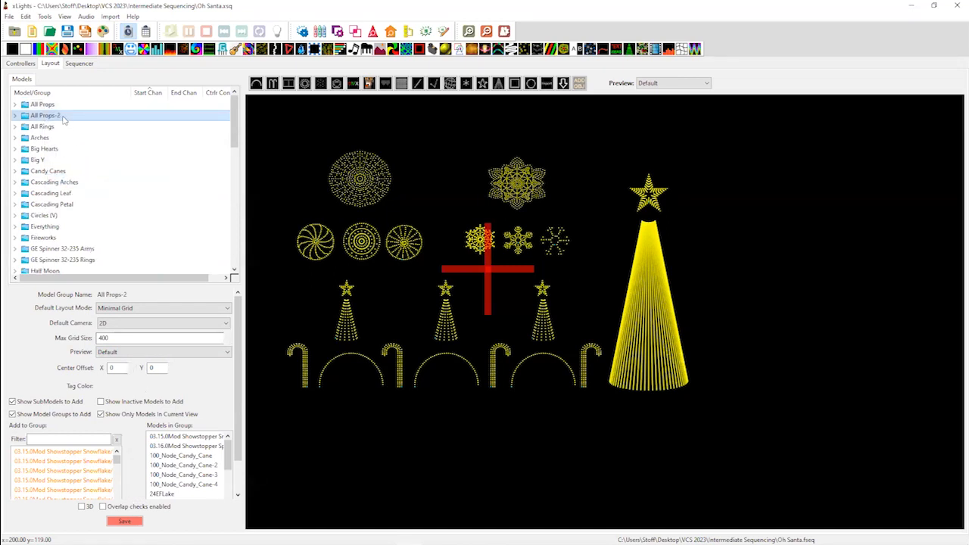
right_click(63, 118)
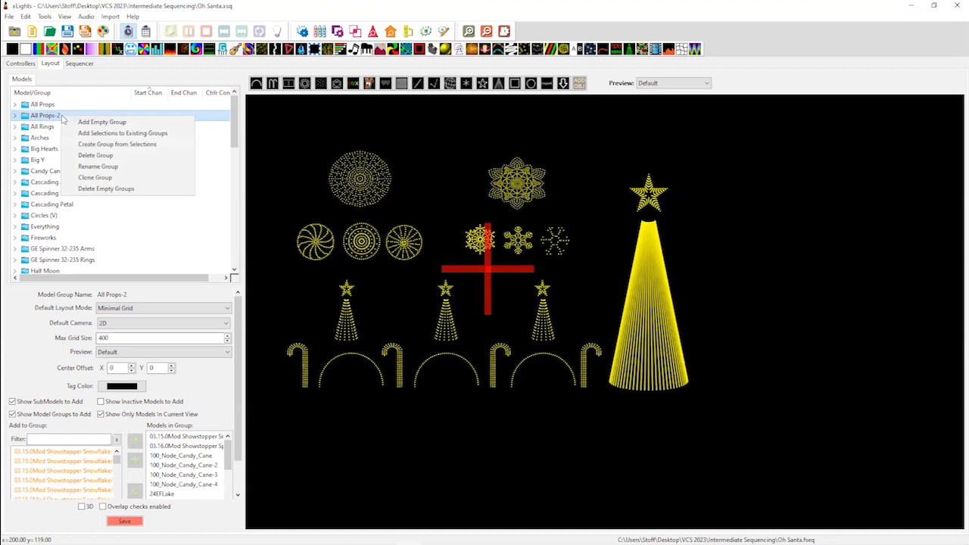
click(97, 163)
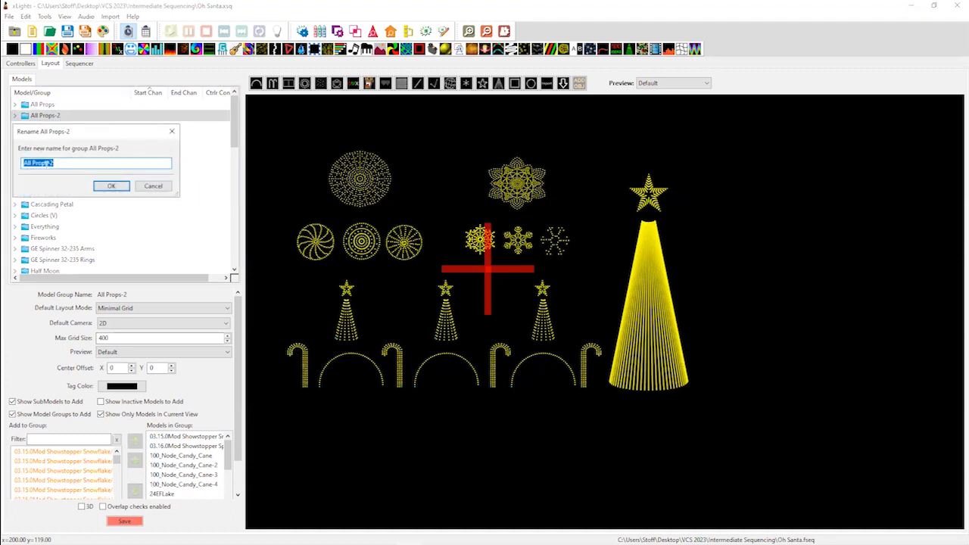
click(48, 163)
key(Return)
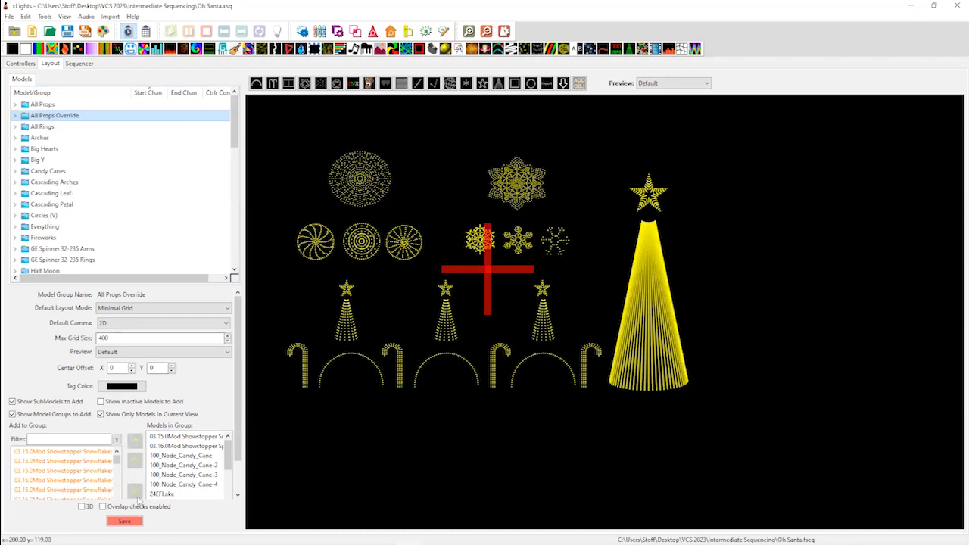
Add the All Props group to the sequencer's Master View, directly above Arches
click(79, 63)
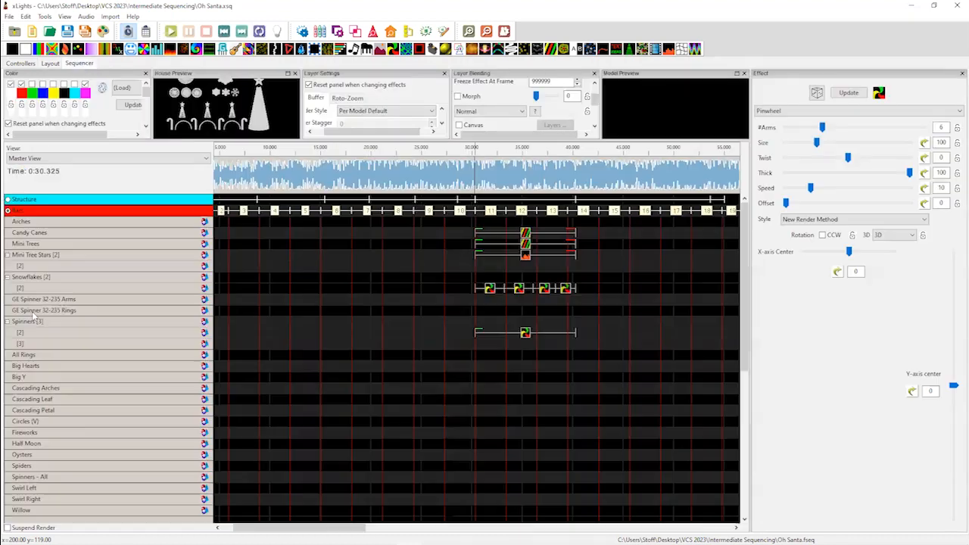
right_click(152, 217)
click(184, 375)
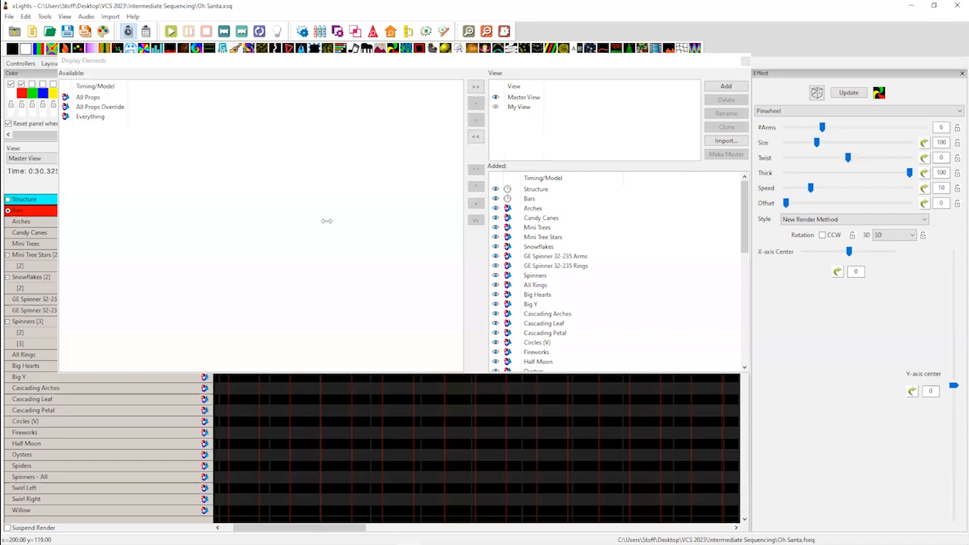
click(106, 98)
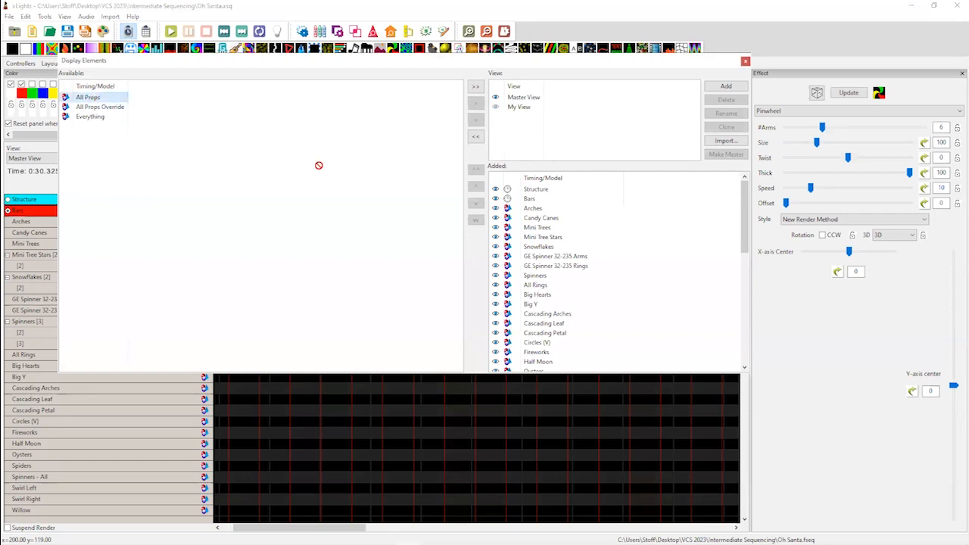
drag(550, 213, 551, 215)
Add the All Props Override group at the end of the Master View, below 100_Node_Candy_Cane-3, and close the display elements
click(110, 98)
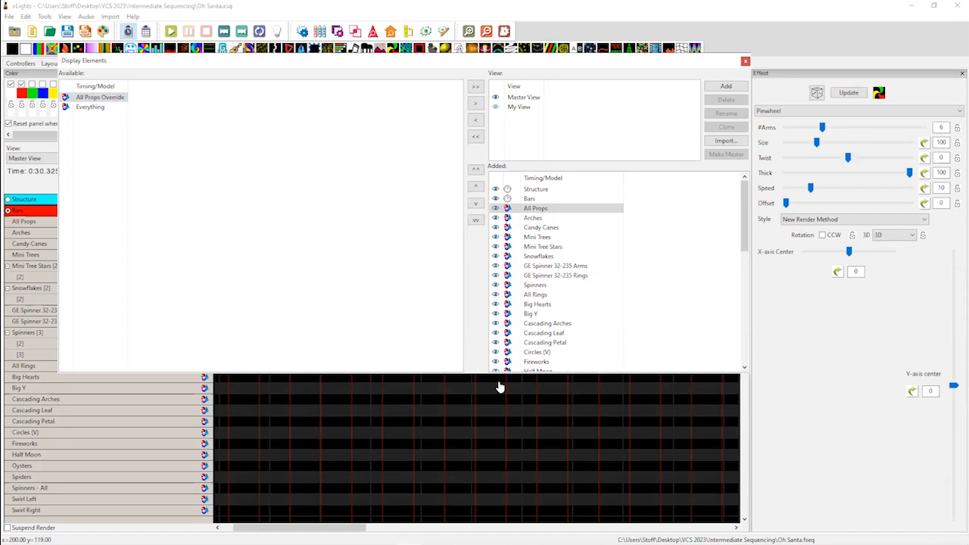
click(521, 380)
scroll(533, 352, down, 10)
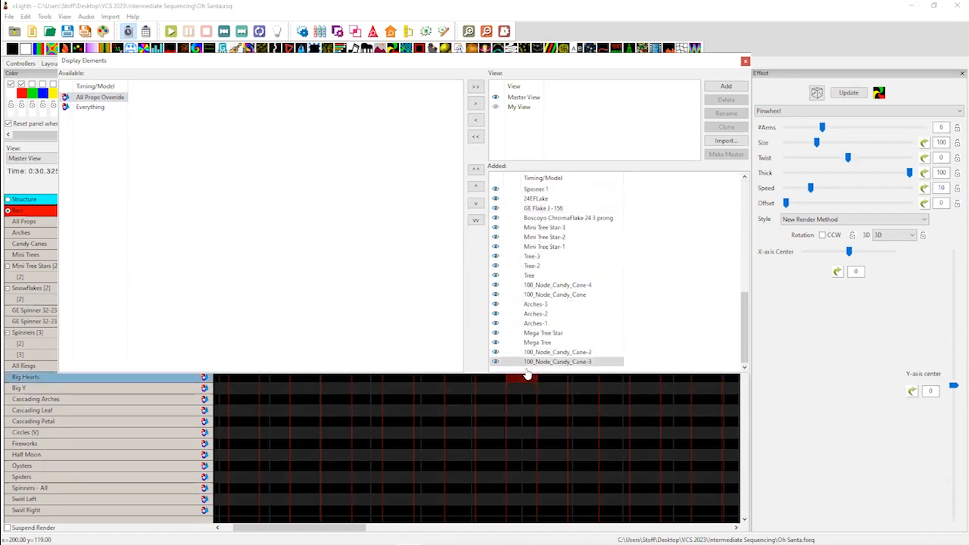
drag(533, 370, 534, 370)
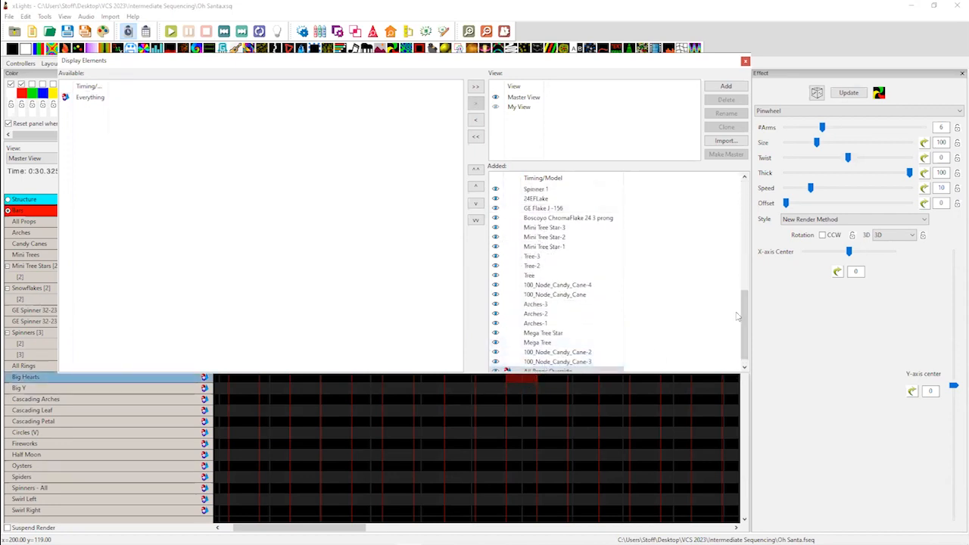
drag(746, 311, 746, 198)
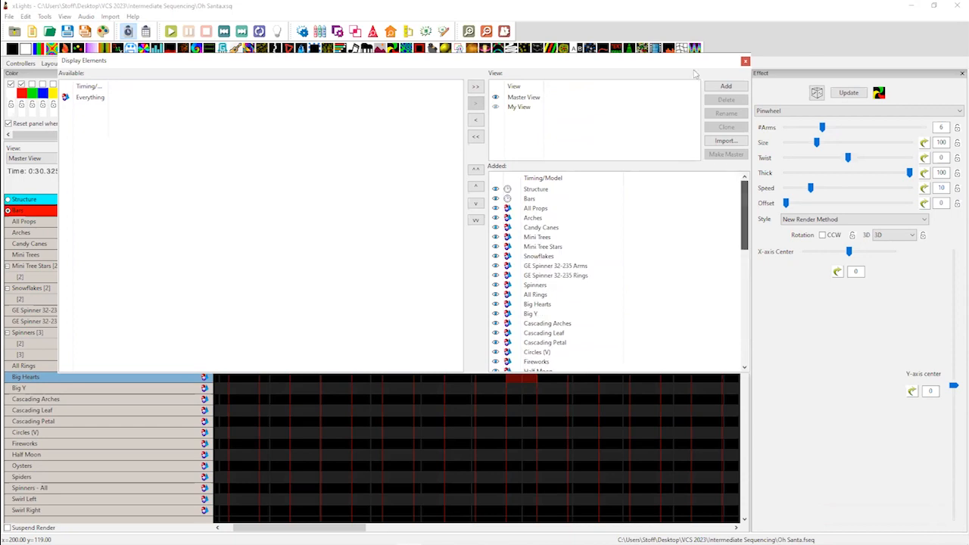
click(745, 61)
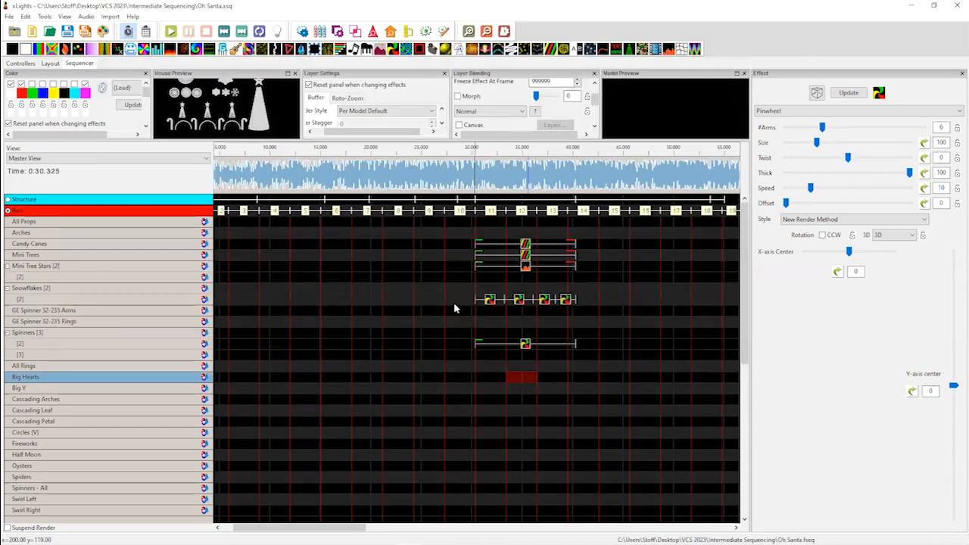
Place a short Off effect on the All Props Override row at the start of bar 12
scroll(454, 307, down, 2)
scroll(466, 326, up, 3)
scroll(485, 352, down, 3)
scroll(500, 379, down, 6)
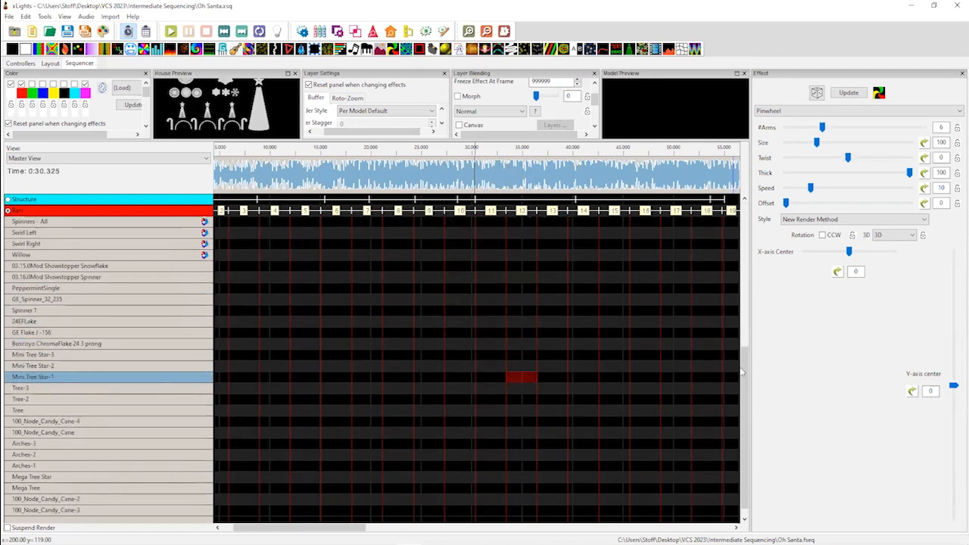
scroll(738, 375, down, 1)
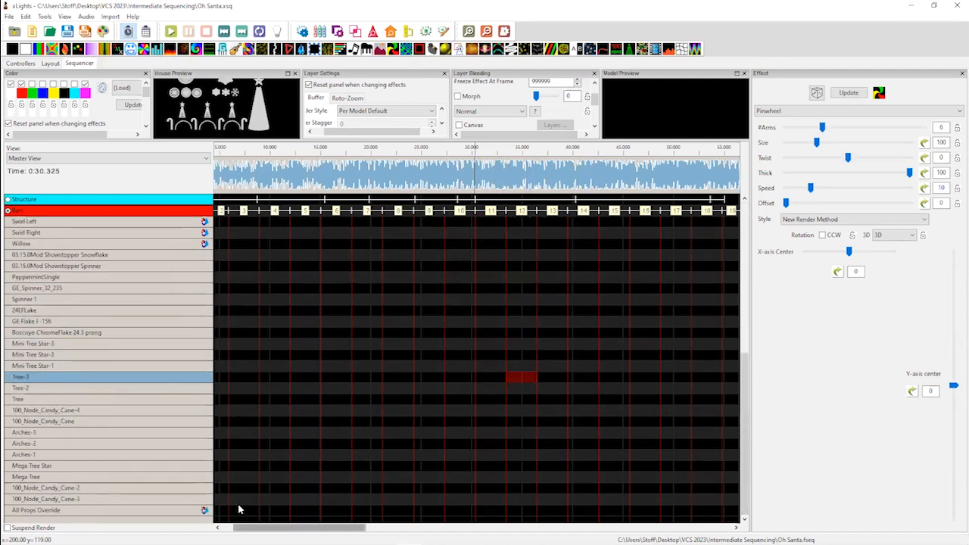
scroll(509, 436, up, 8)
scroll(604, 354, down, 8)
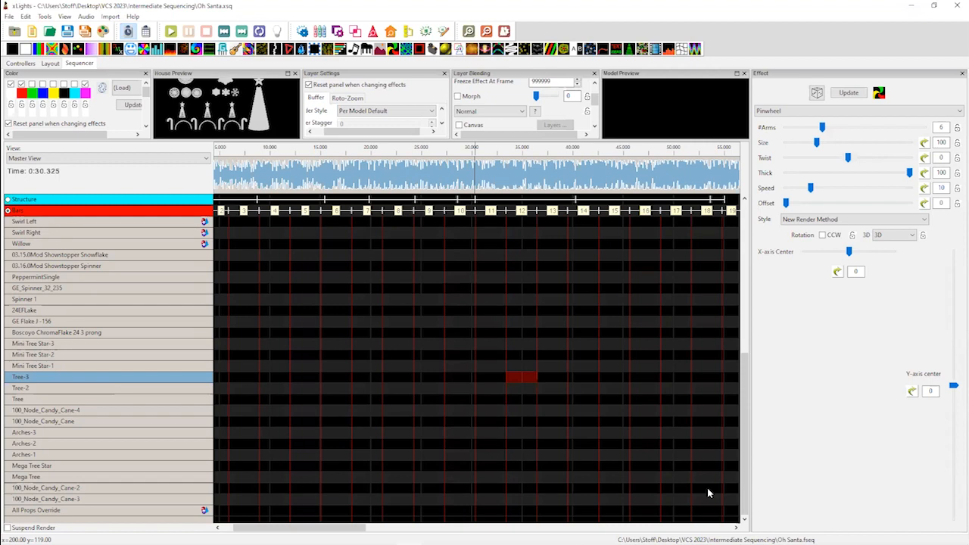
drag(11, 50, 535, 513)
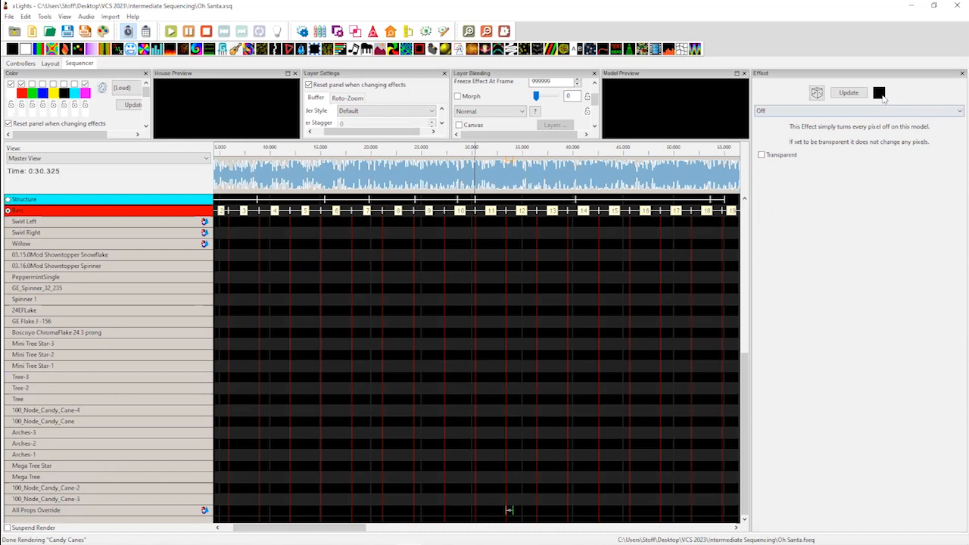
Add an Off effect on the All Props Override row at bar 13 and match its duration to the bar 12 Off effect
drag(861, 117, 552, 512)
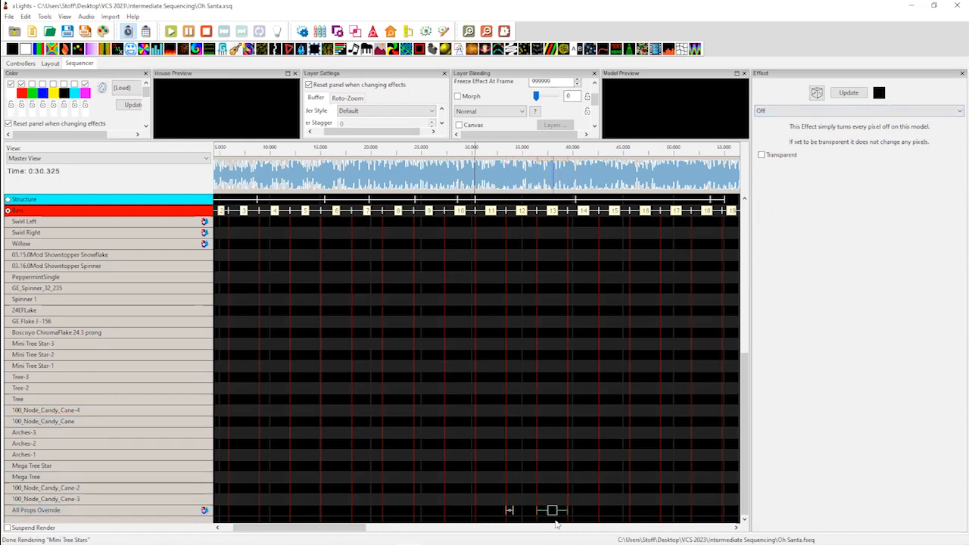
right_click(511, 511)
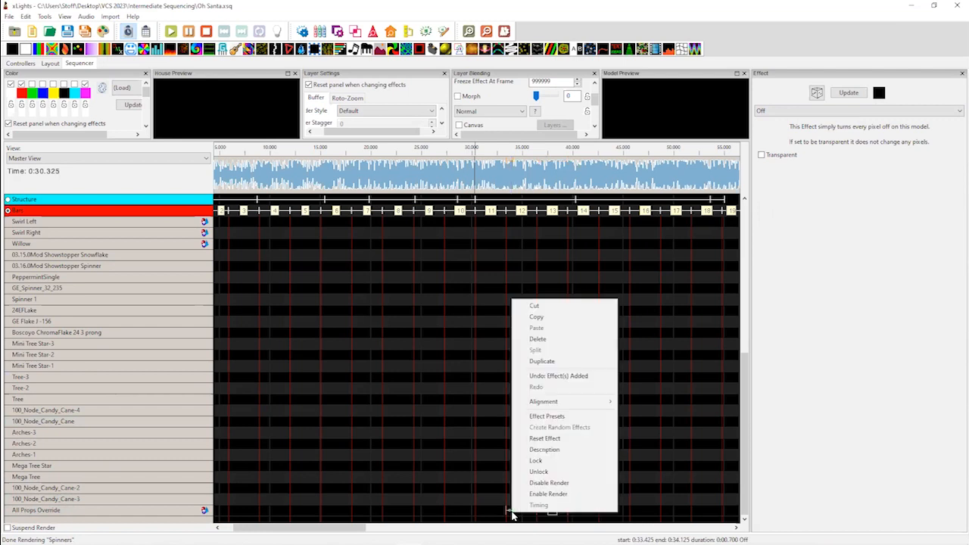
mouse_move(590, 401)
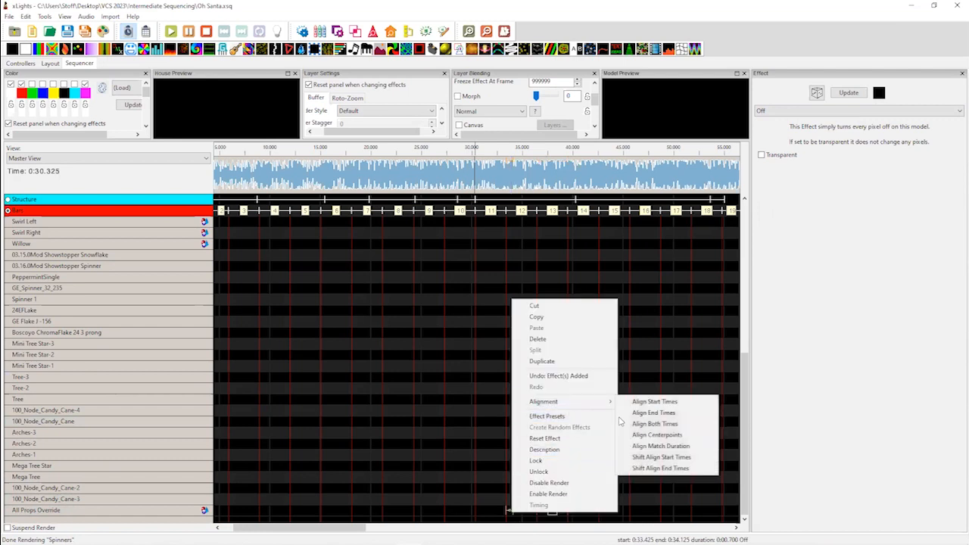
click(645, 449)
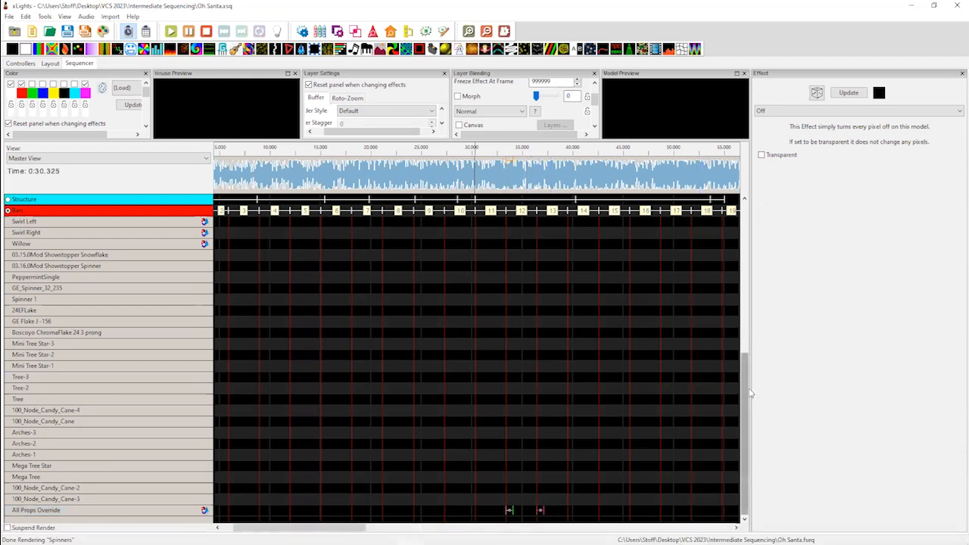
Play the sequence in an enlarged House Preview to check how the Off effects blank the props, and stop playback
scroll(738, 402, up, 3)
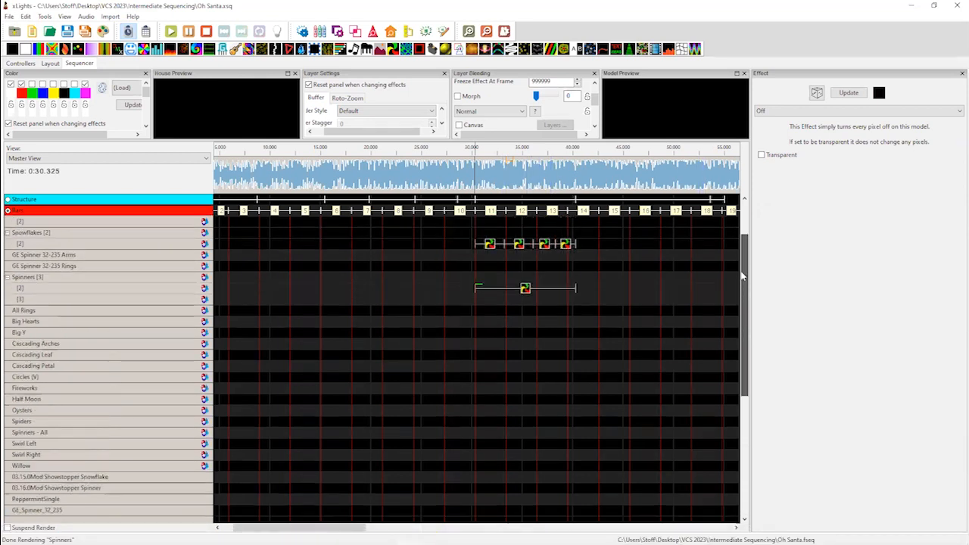
scroll(729, 417, down, 3)
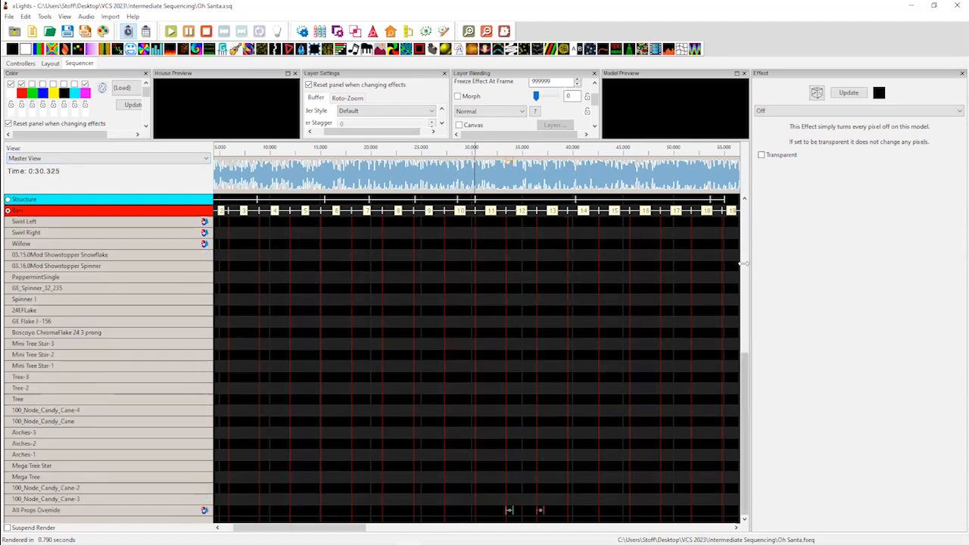
scroll(742, 263, up, 8)
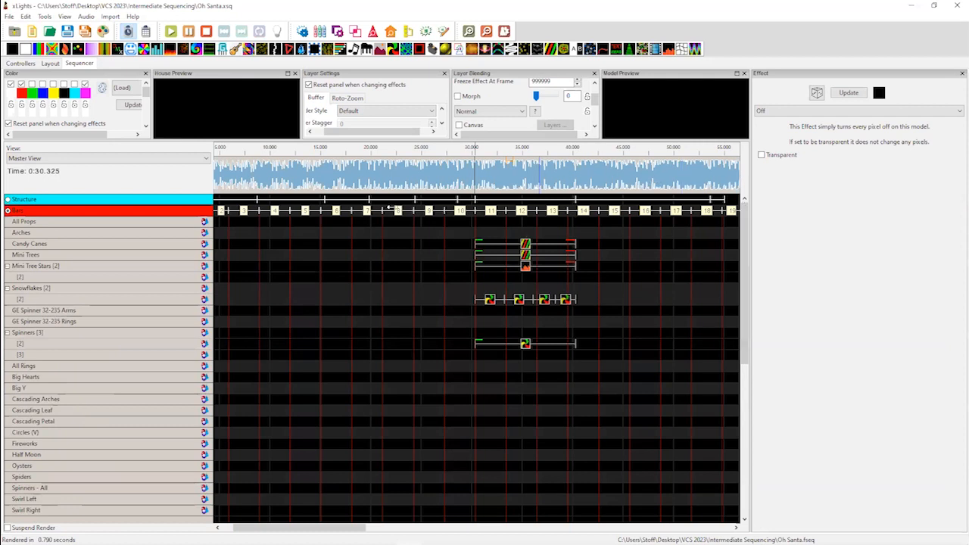
drag(229, 77, 83, 55)
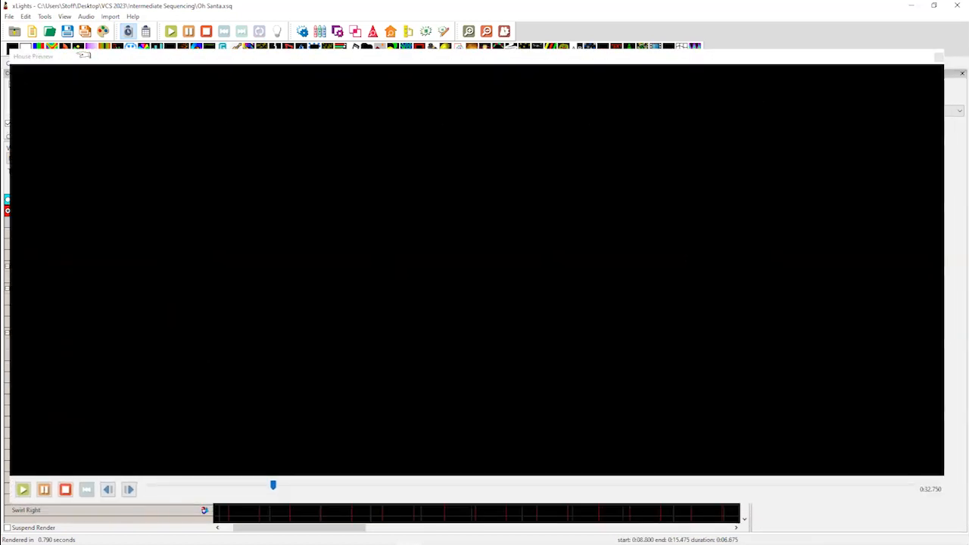
click(171, 32)
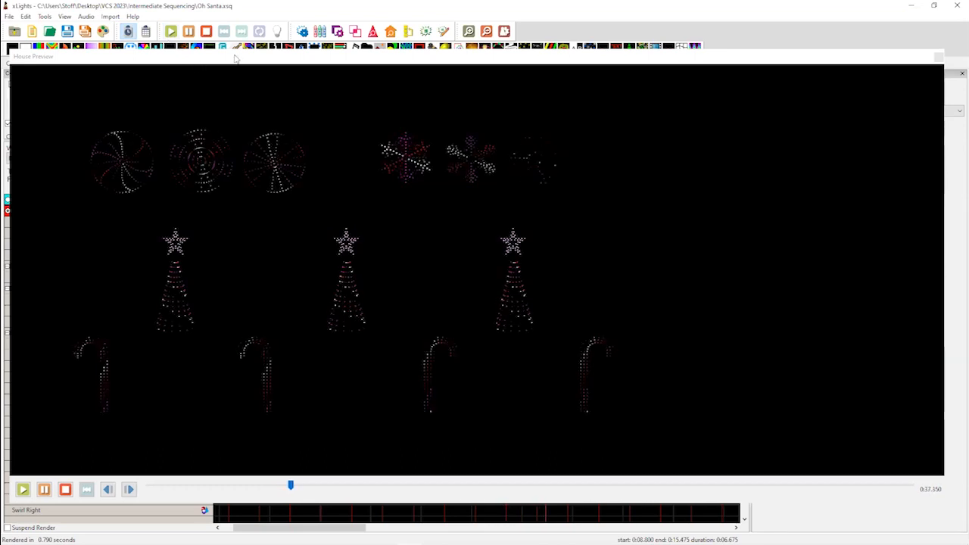
click(66, 490)
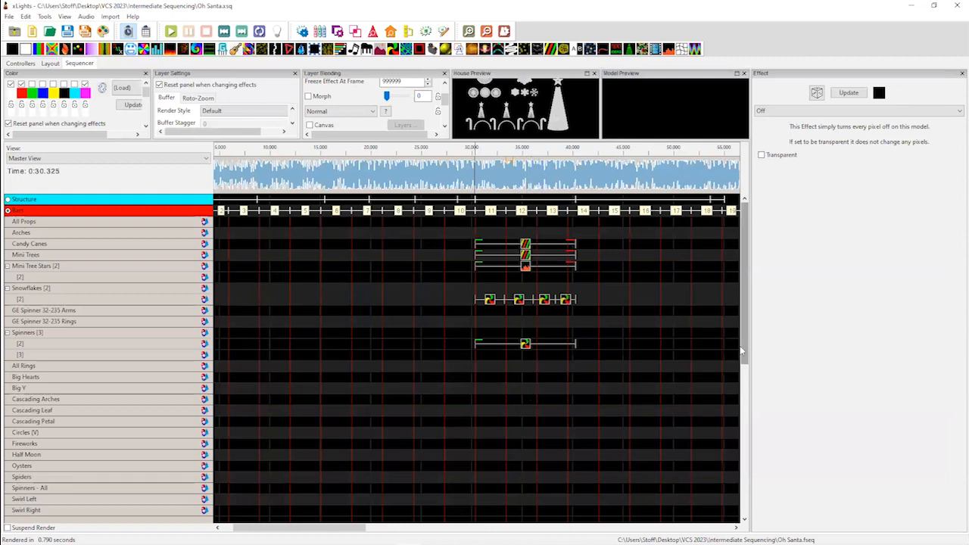
Shorten the All Props Override Off effects to about 0.15 seconds at bar 12 and about 0.2 seconds at bar 13
click(744, 428)
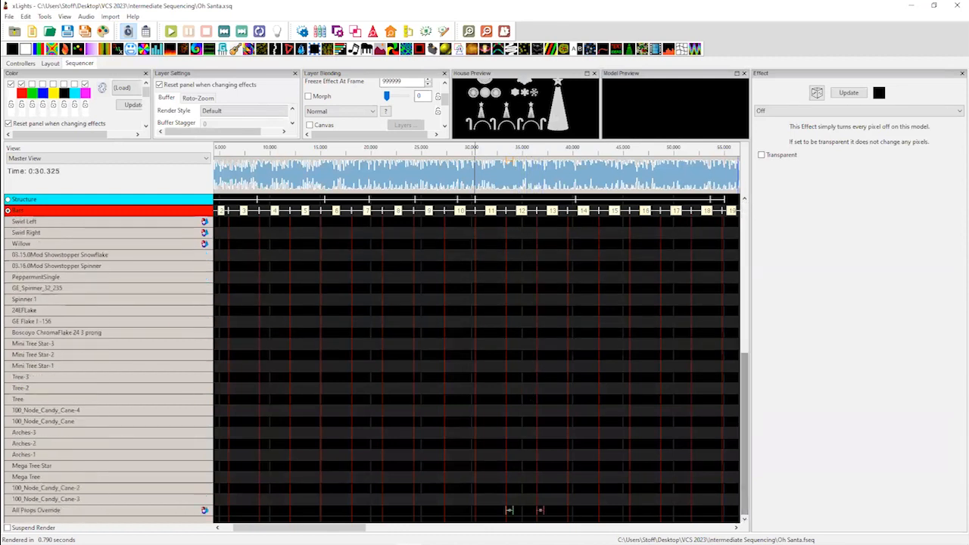
click(508, 512)
scroll(509, 512, up, 1)
scroll(507, 512, up, 1)
drag(509, 512, 483, 512)
click(663, 512)
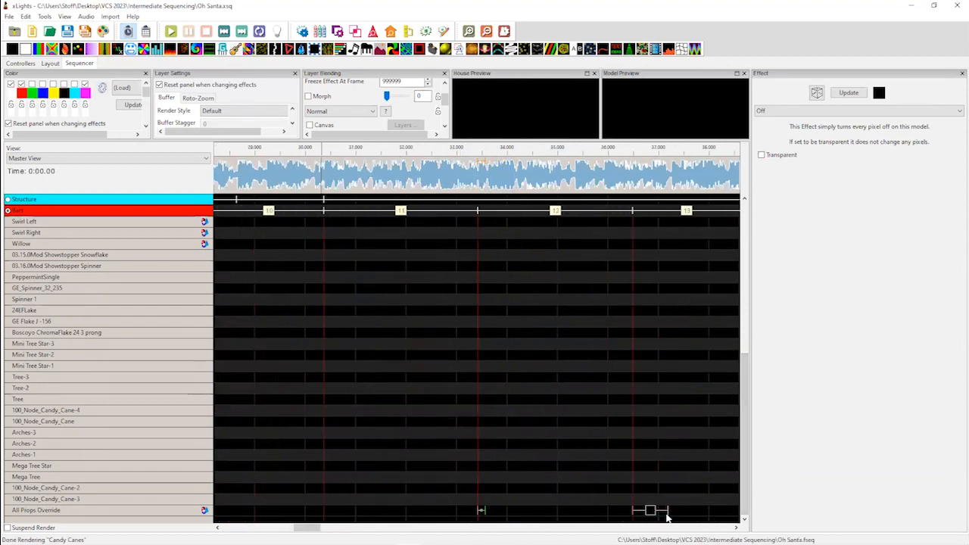
drag(662, 513, 642, 515)
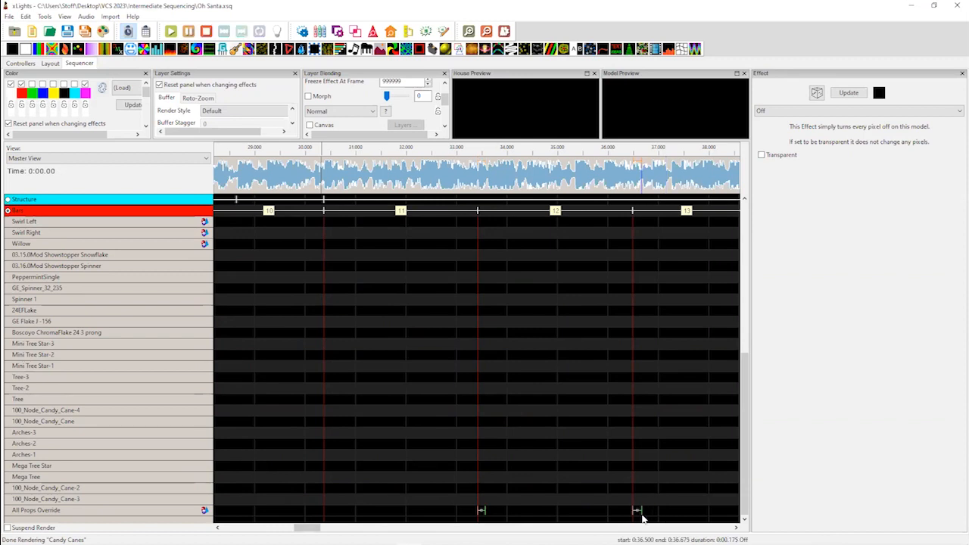
Add a timing track named Beats using Bar and Beat Tracker: Beats with 4 beats per bar
right_click(87, 211)
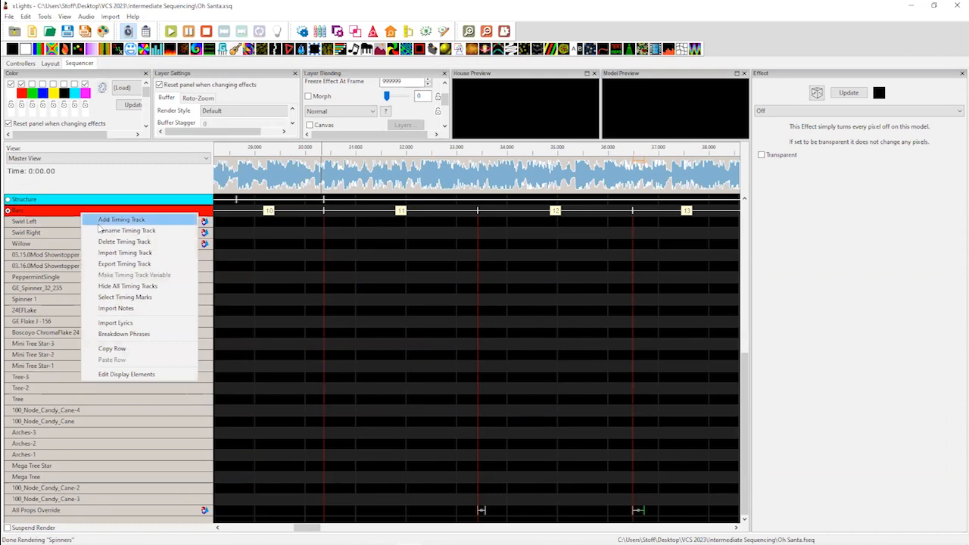
click(99, 223)
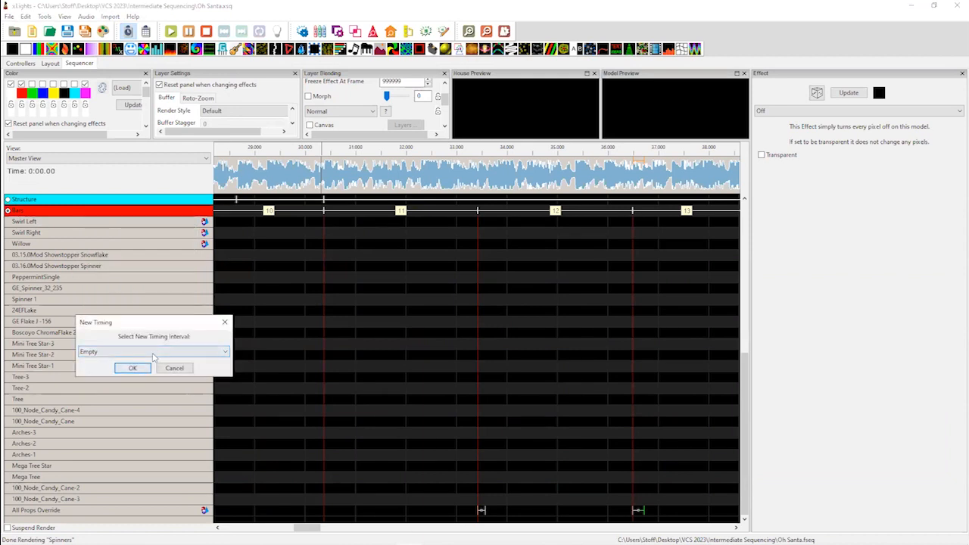
click(154, 353)
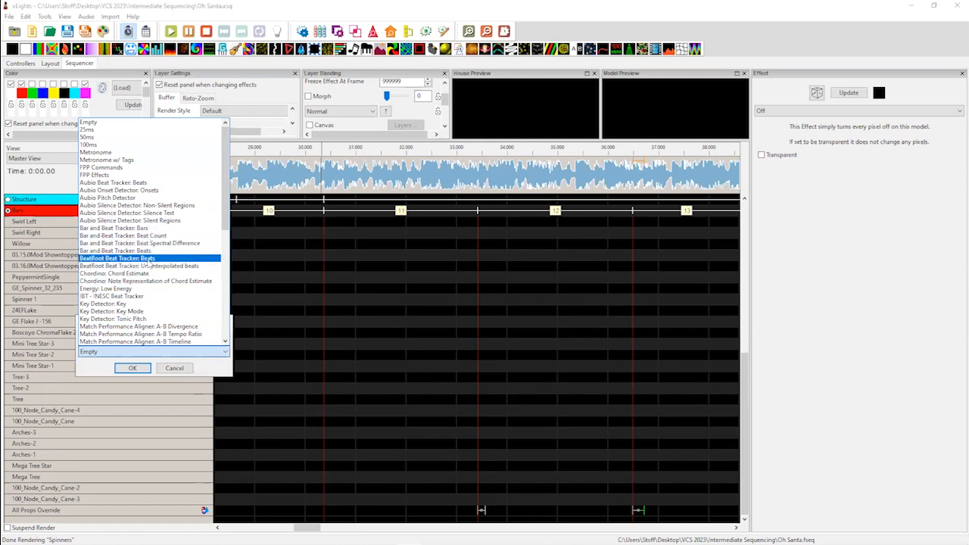
click(149, 251)
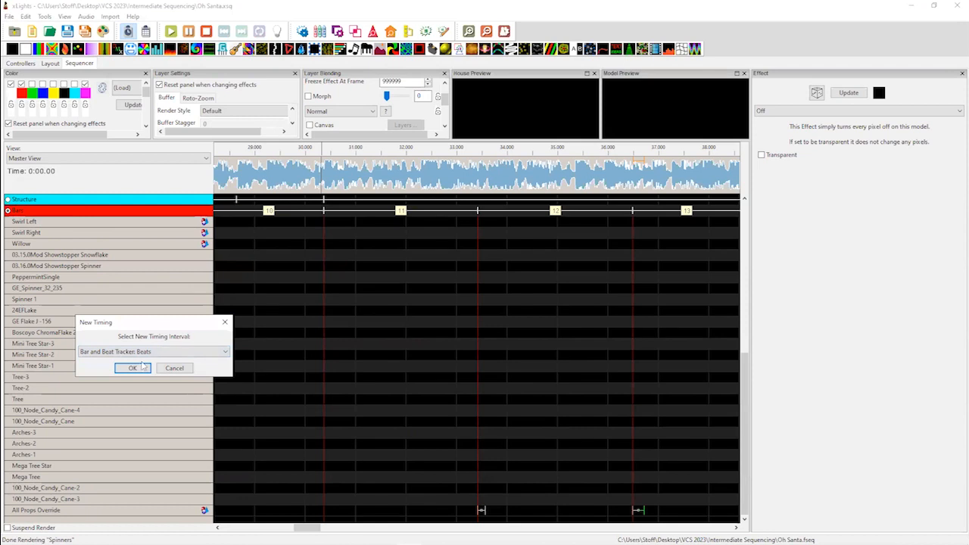
click(133, 368)
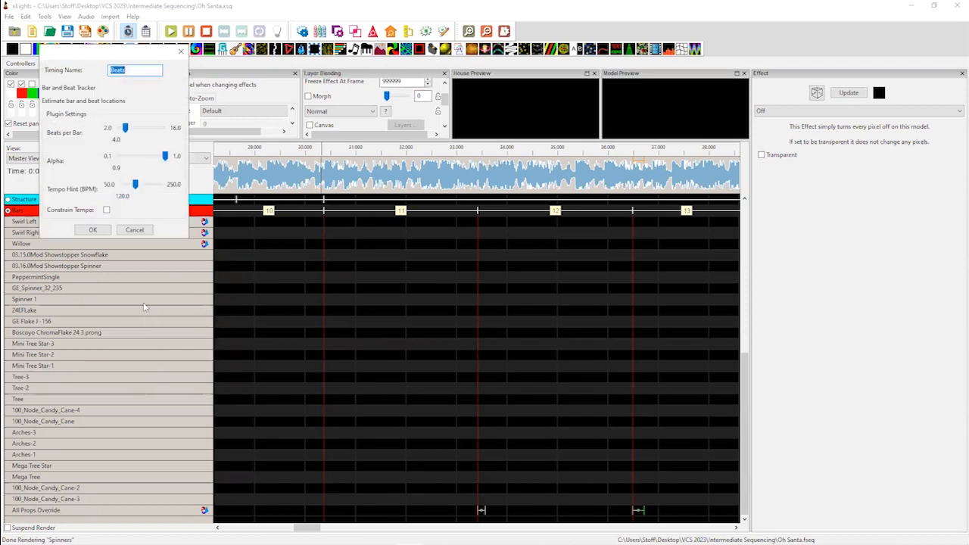
click(92, 230)
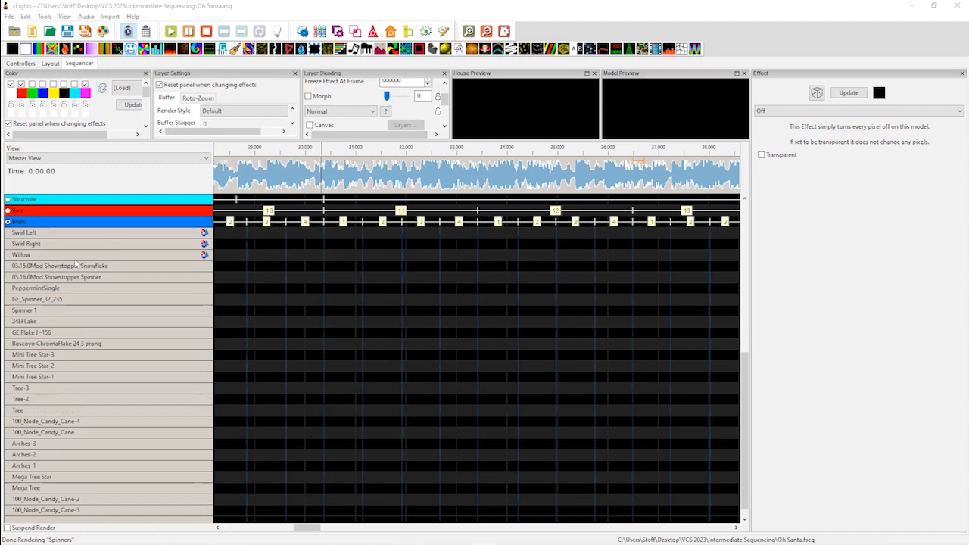
Match the duration of the bar 13 Off effect to the Off effect at the start of bar 12
scroll(526, 401, down, 1)
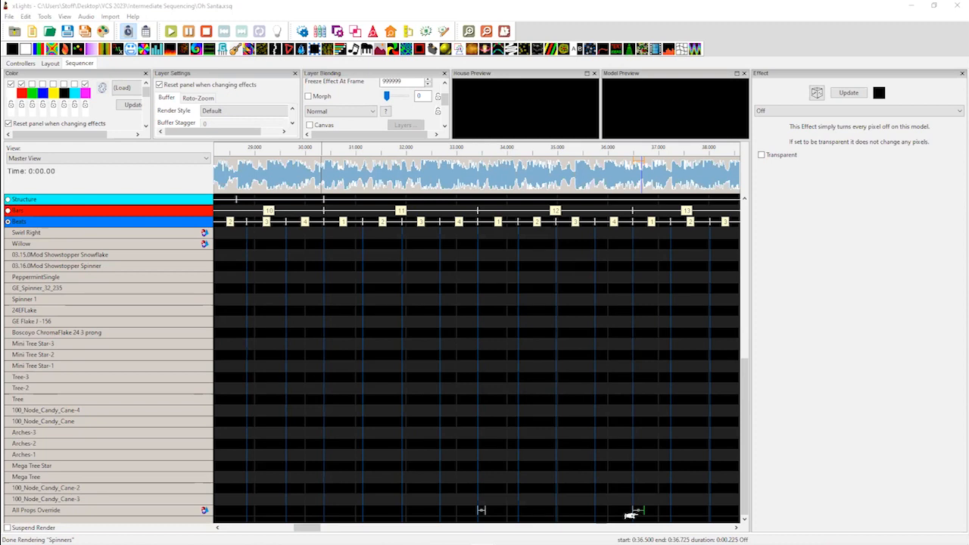
click(481, 510)
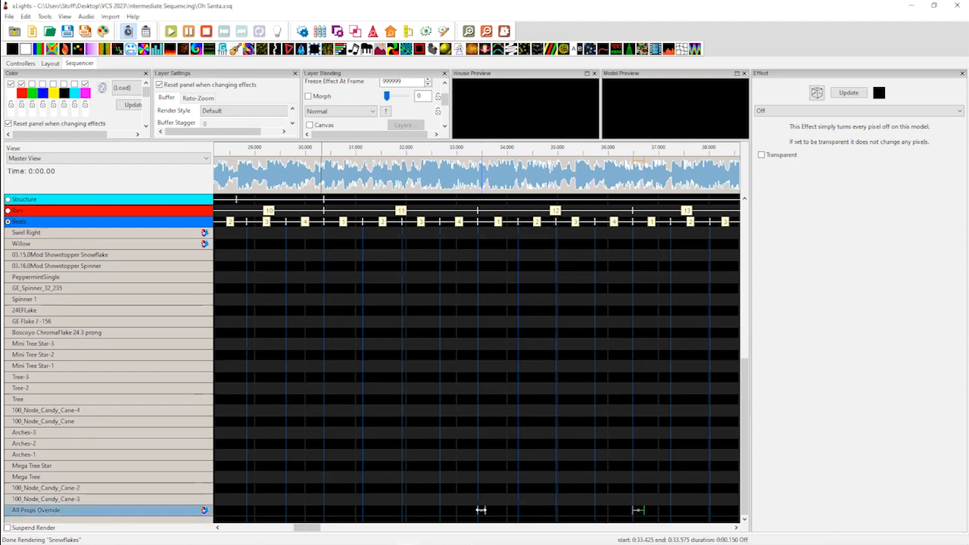
right_click(484, 511)
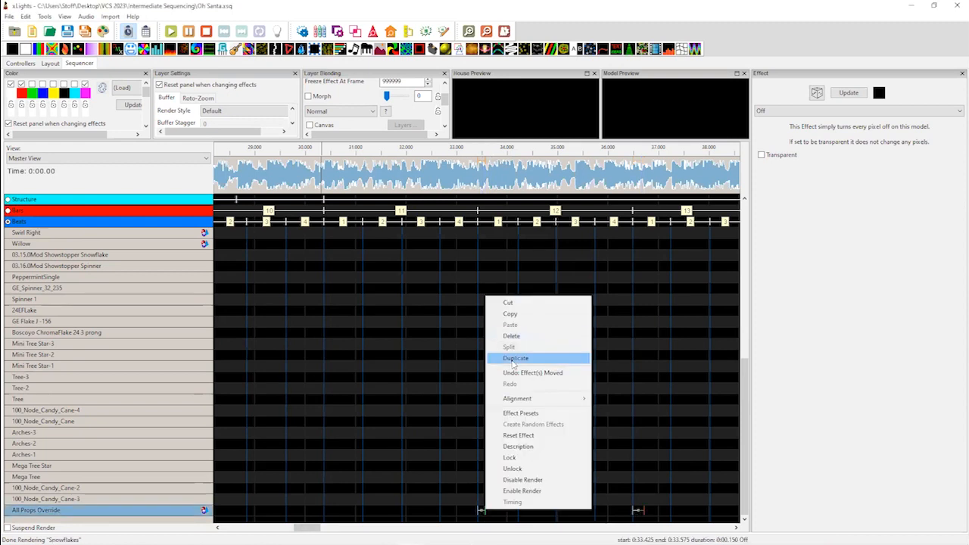
mouse_move(530, 399)
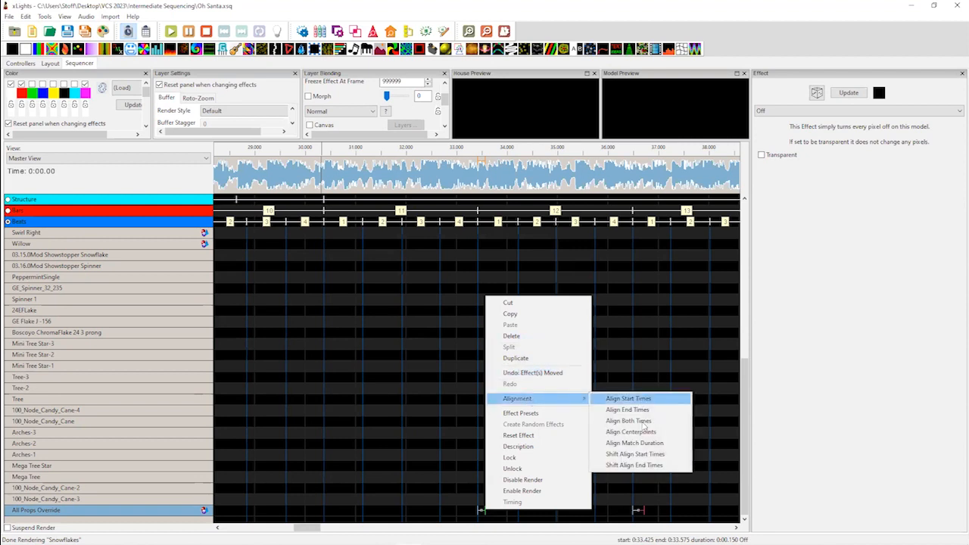
click(639, 444)
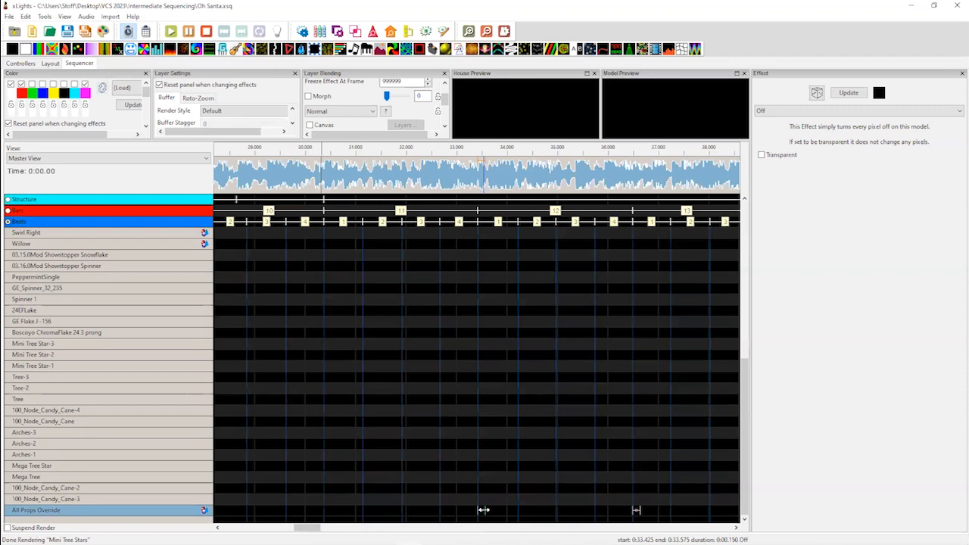
Place copies of the short Off effect on the All Props Override row at beats 2, 3 and 4 of bar 12
drag(521, 511, 556, 513)
click(561, 514)
key(ctrl+v)
click(606, 513)
key(ctrl+v)
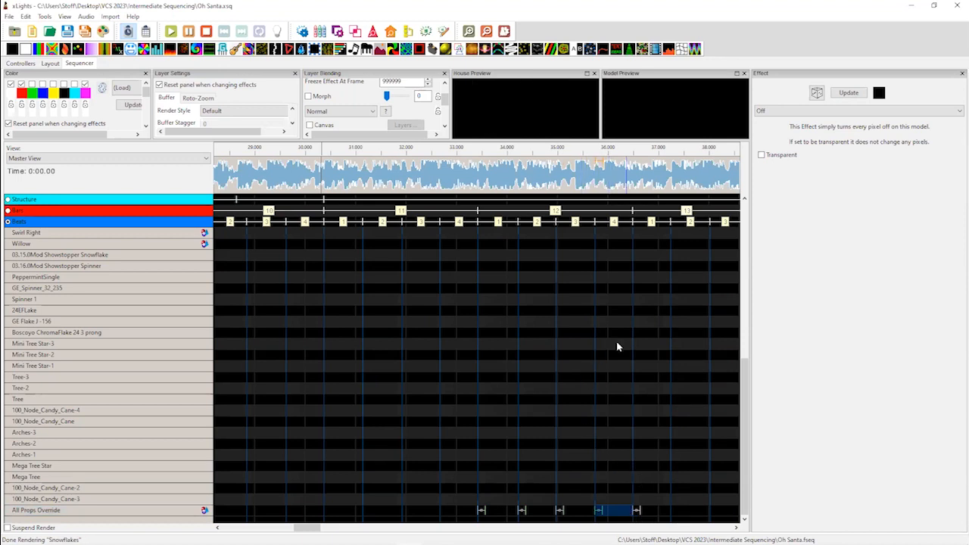
Paste the short Off effect on the All Props Override row at all four beats of bar 11
drag(744, 377, 738, 190)
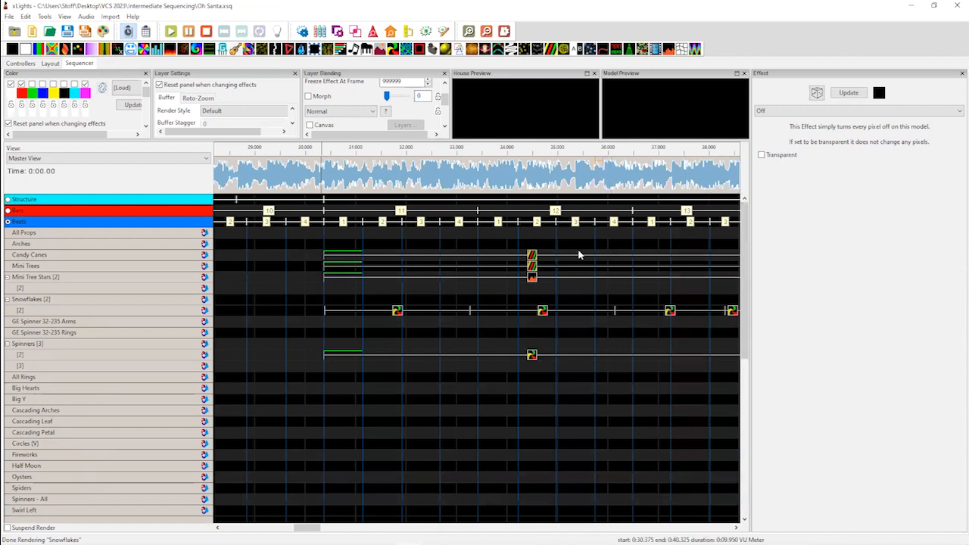
drag(745, 393, 757, 528)
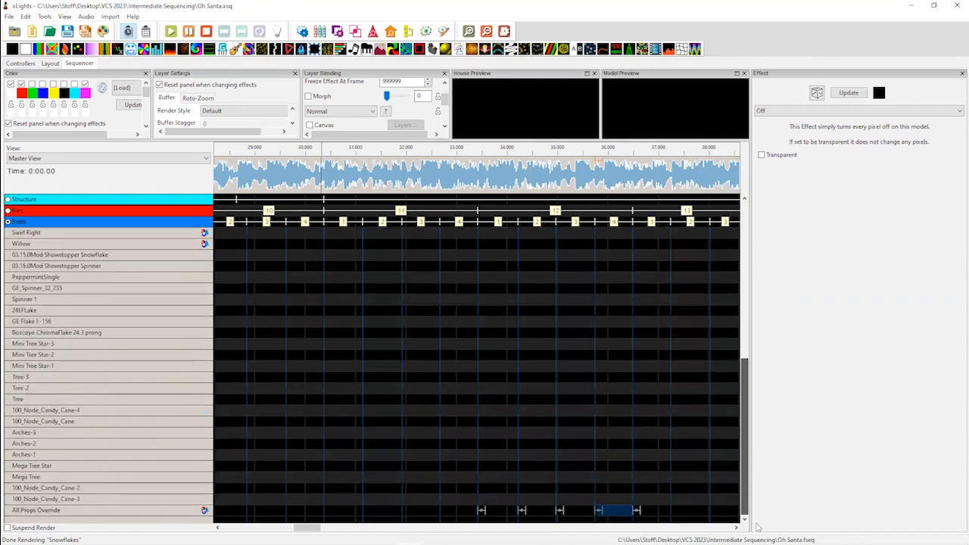
click(447, 513)
key(ctrl+v)
click(422, 513)
key(ctrl+v)
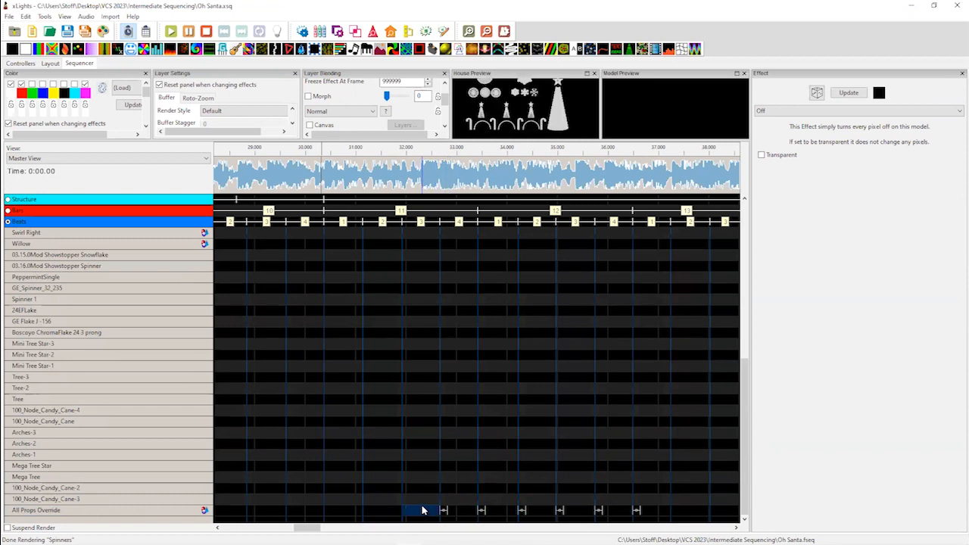
click(375, 514)
key(ctrl+v)
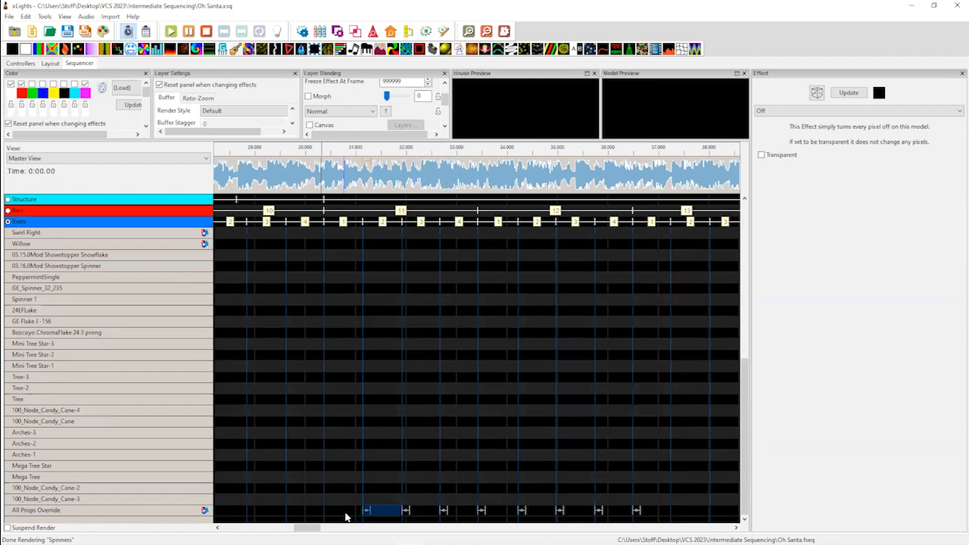
click(346, 515)
key(ctrl+v)
Paste the short Off effect on the All Props Override row at beats 2 and 3 of bar 13
click(679, 513)
key(ctrl+v)
click(713, 515)
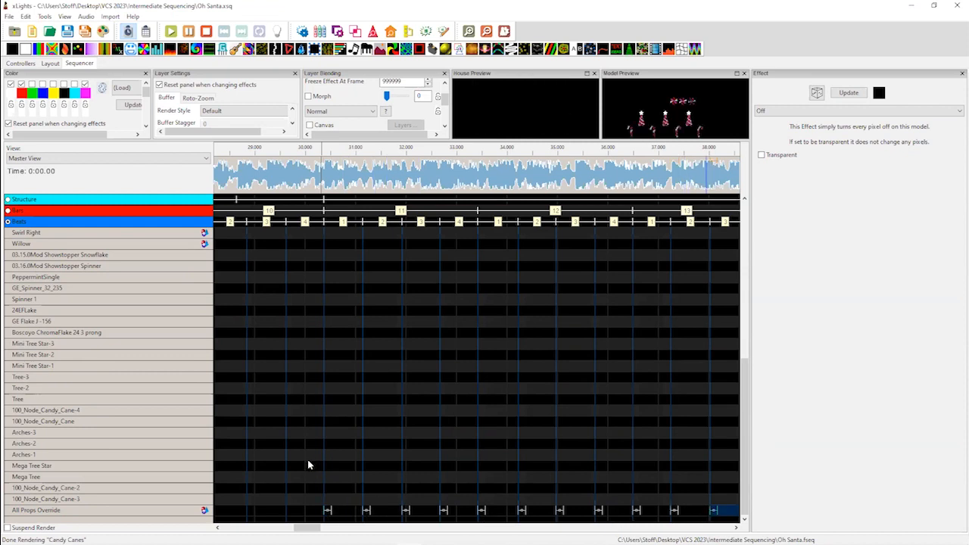
Render the whole sequence, play it from just before bar 11, stop playback and return to the All Props Override row
scroll(422, 259, up, 2)
scroll(421, 260, up, 7)
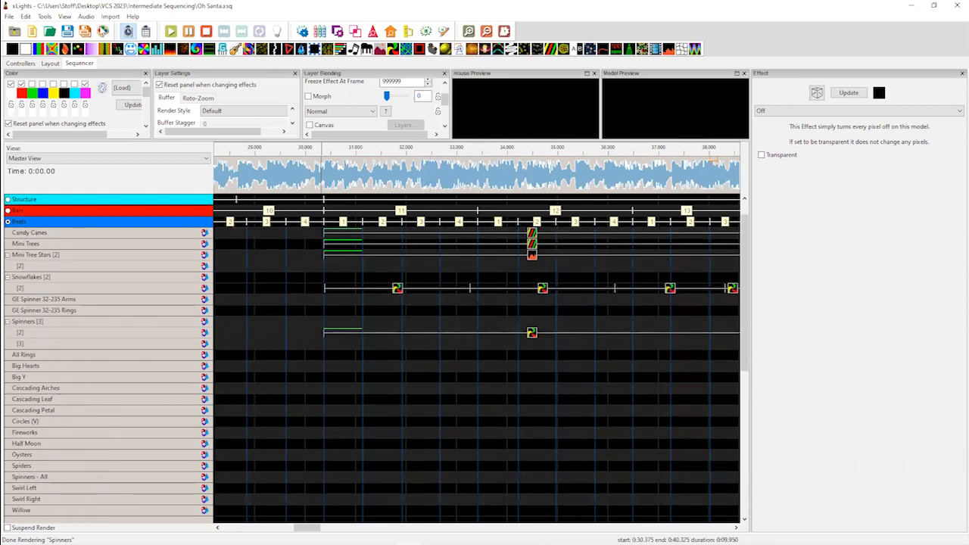
click(391, 363)
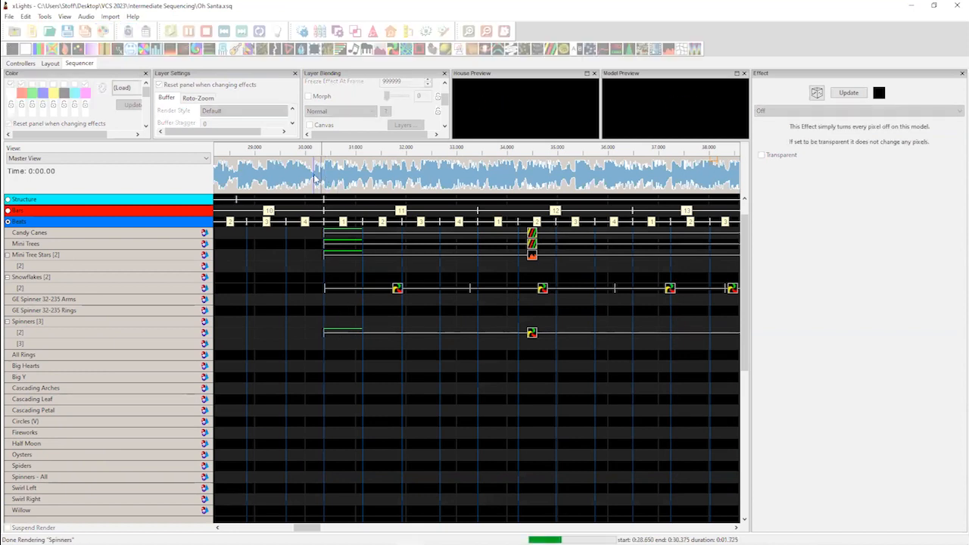
click(314, 178)
key(space)
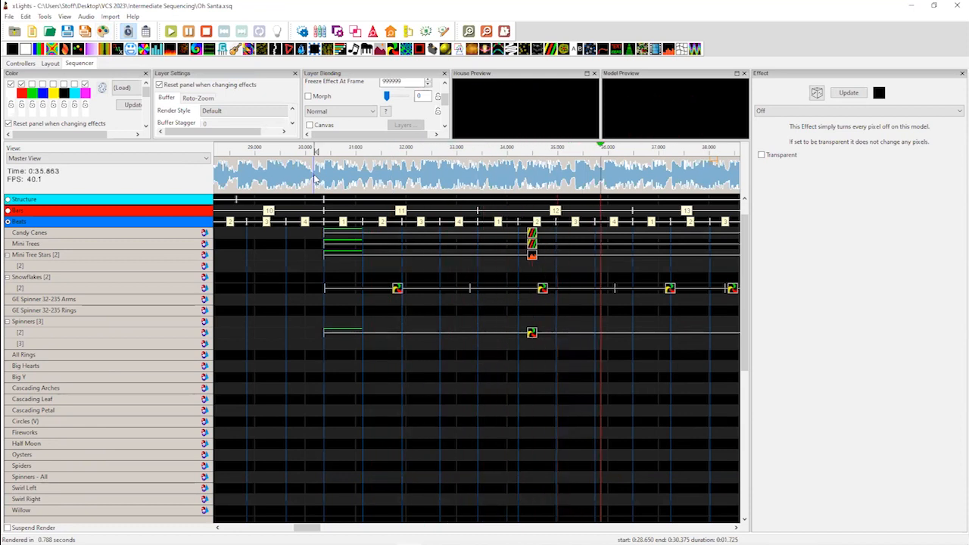
key(space)
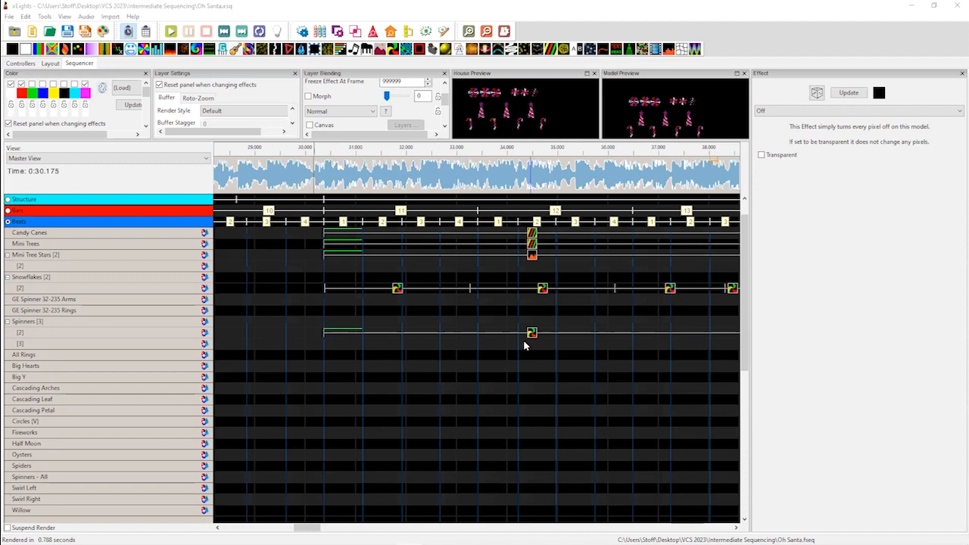
drag(747, 348, 753, 506)
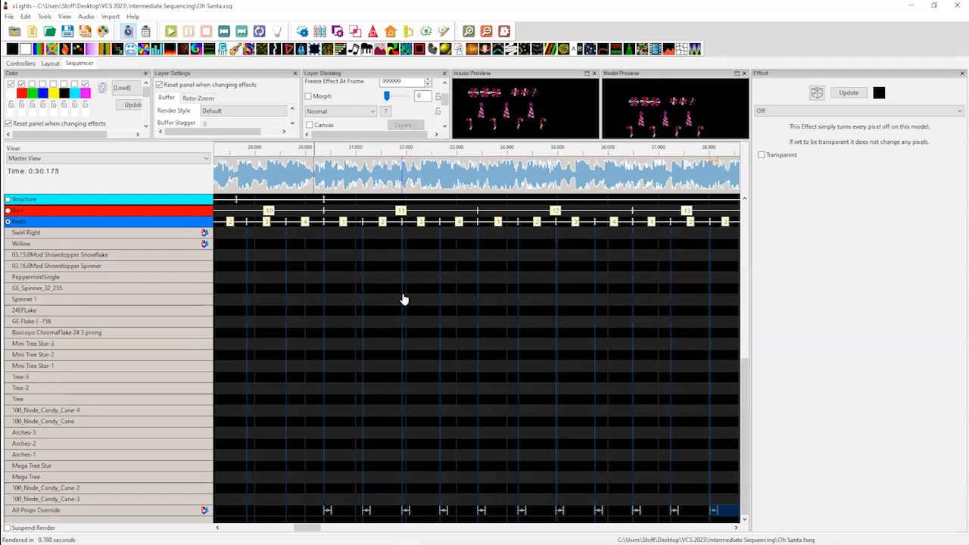
Select the Pinwheel effect on layer 2 of the Spinners group and expand 03.16.0Mod Showstopper Spinner to review its submodel rows
scroll(403, 300, up, 10)
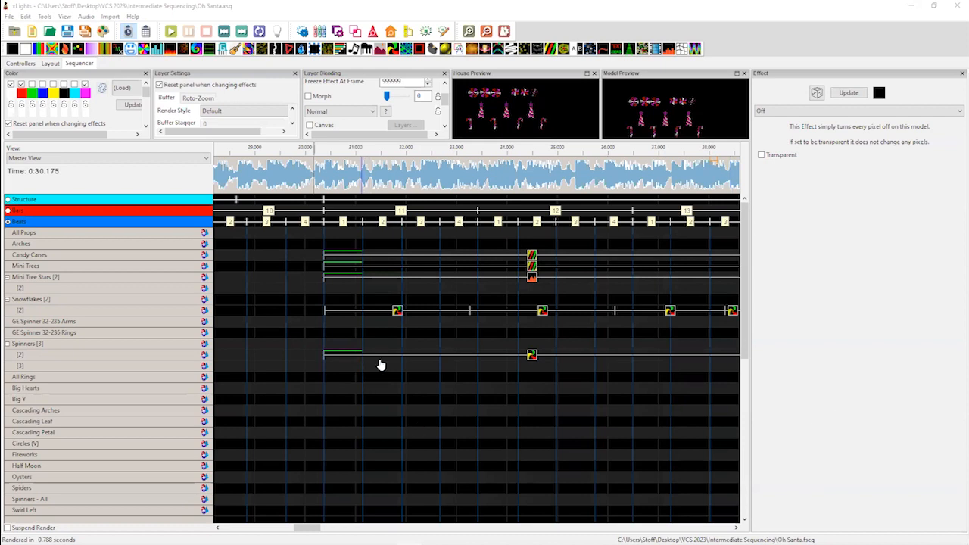
click(531, 355)
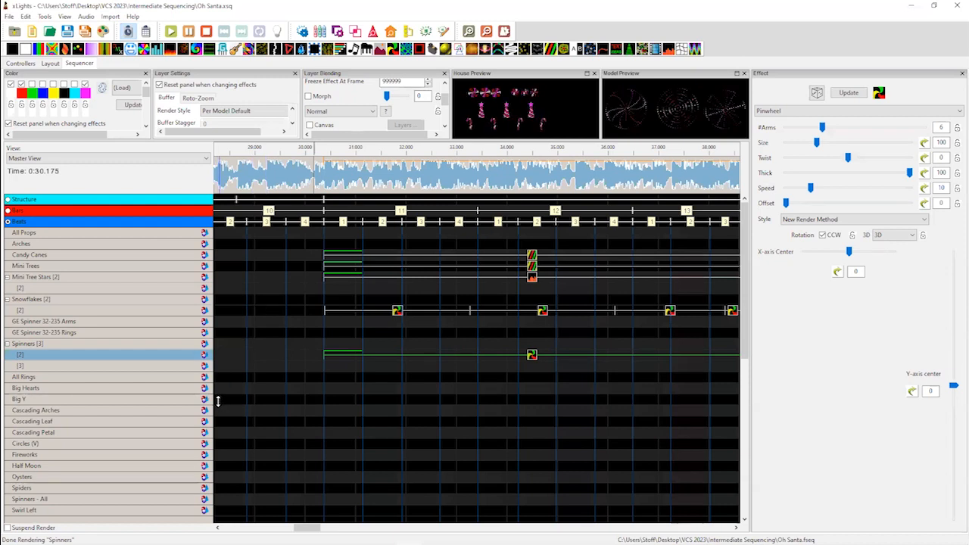
scroll(166, 443, down, 3)
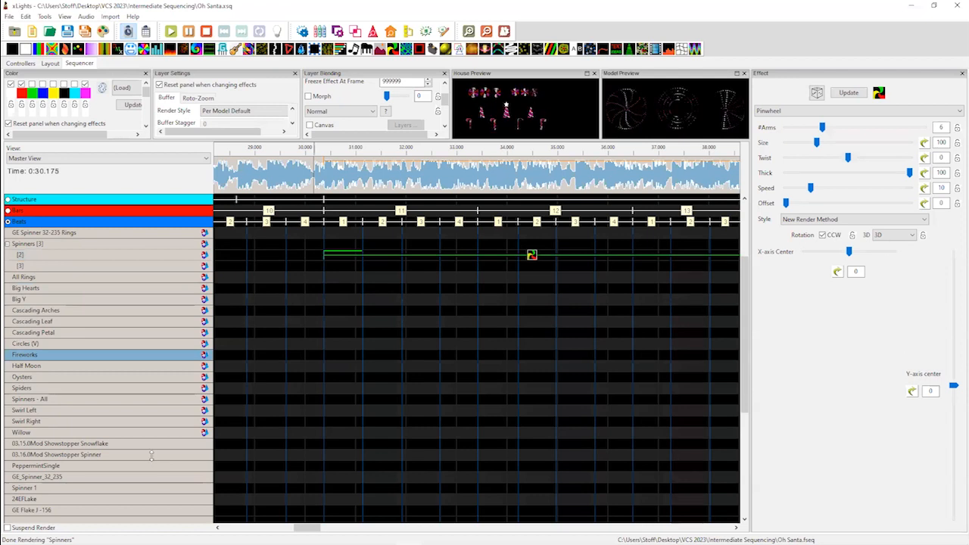
double_click(151, 455)
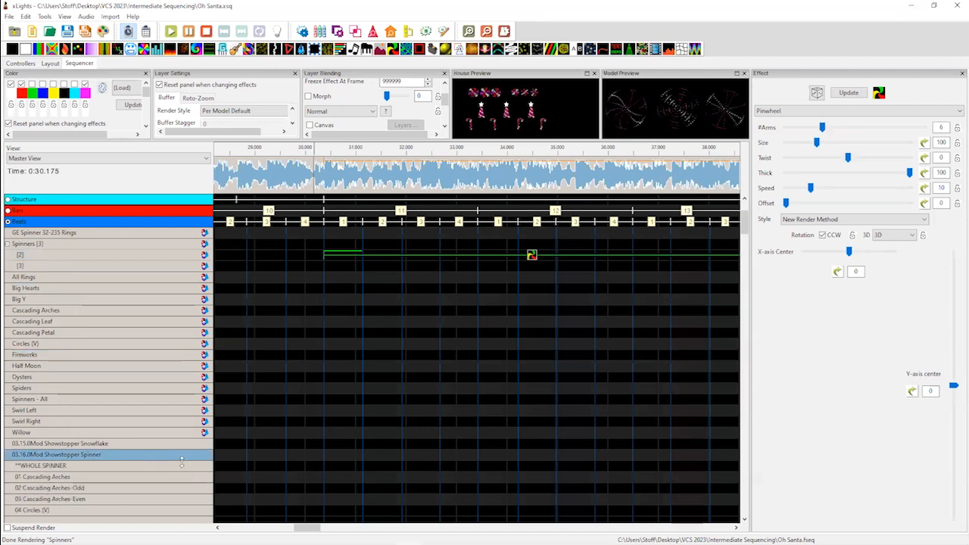
scroll(180, 459, down, 3)
scroll(184, 468, down, 4)
scroll(183, 468, down, 1)
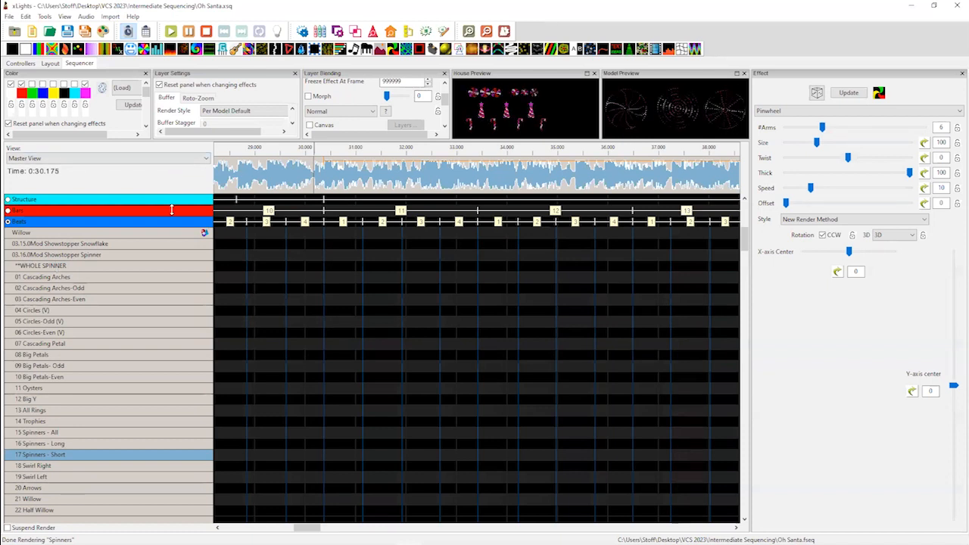
Find the 03.16.0Mod Showstopper Spinner model in the layout and open its SubModels editor fully in view
click(50, 64)
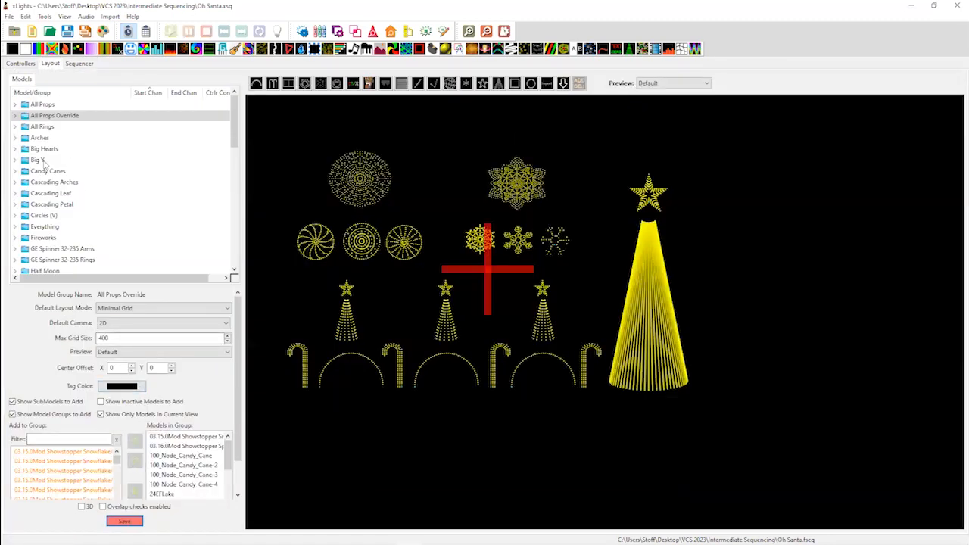
click(45, 183)
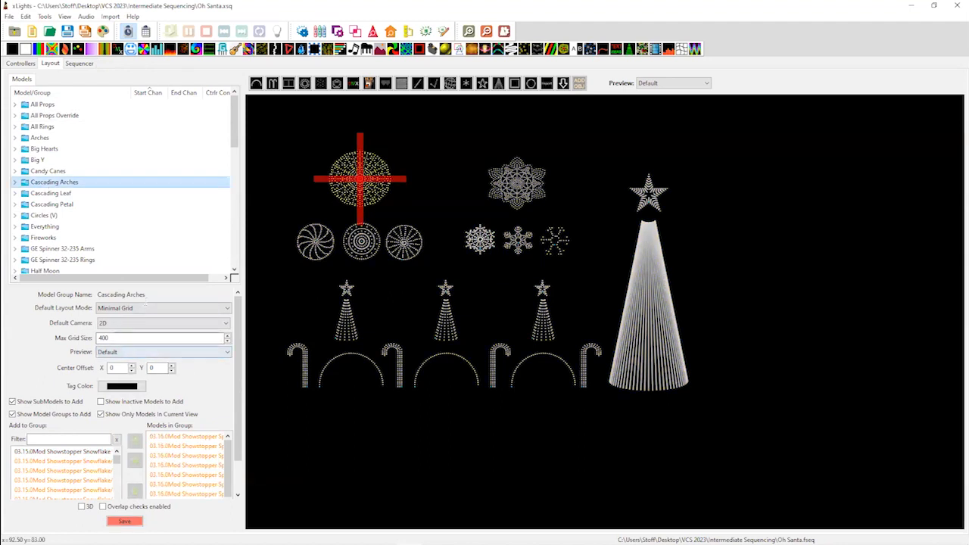
scroll(113, 219, down, 10)
scroll(113, 219, down, 3)
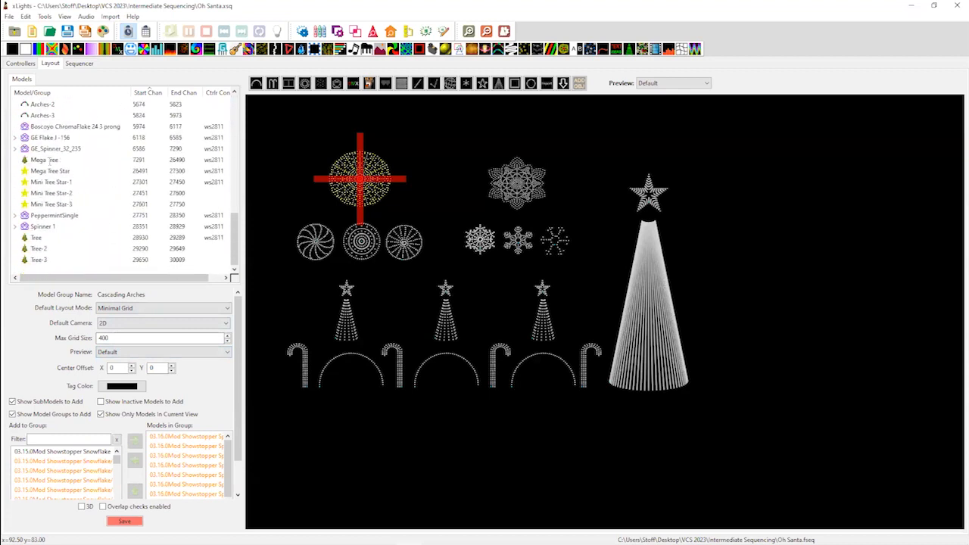
scroll(56, 162, up, 4)
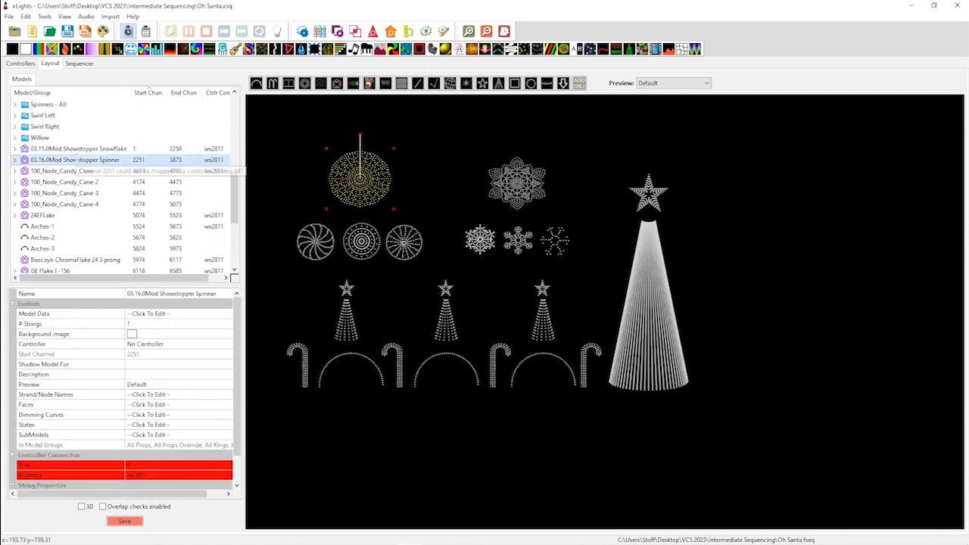
click(131, 434)
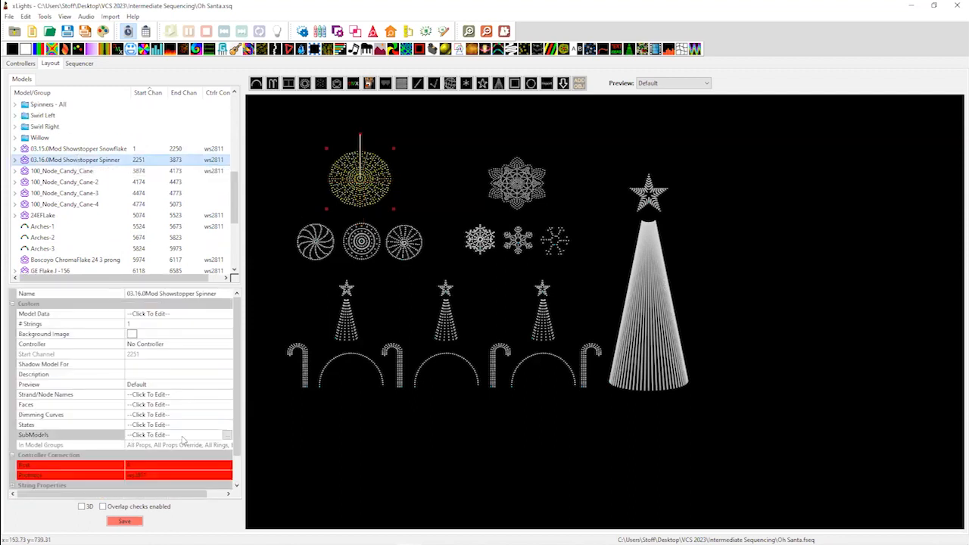
click(227, 436)
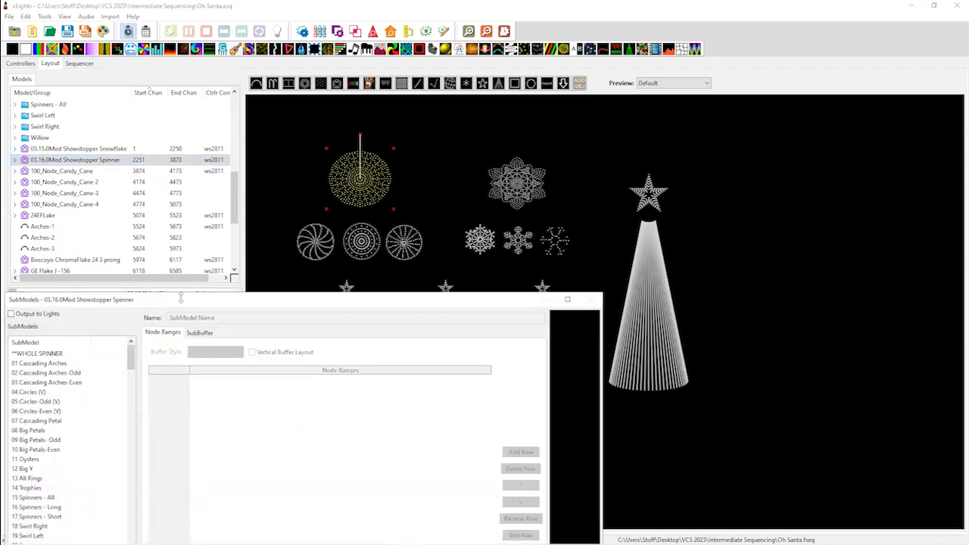
drag(181, 292, 182, 70)
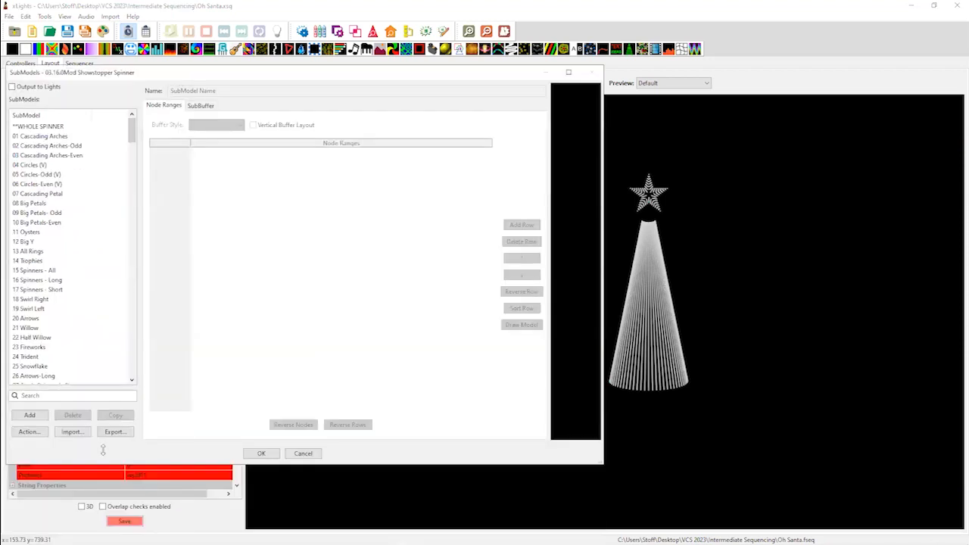
View the submodel import options, close the SubModels window without importing anything, and save the layout
click(72, 431)
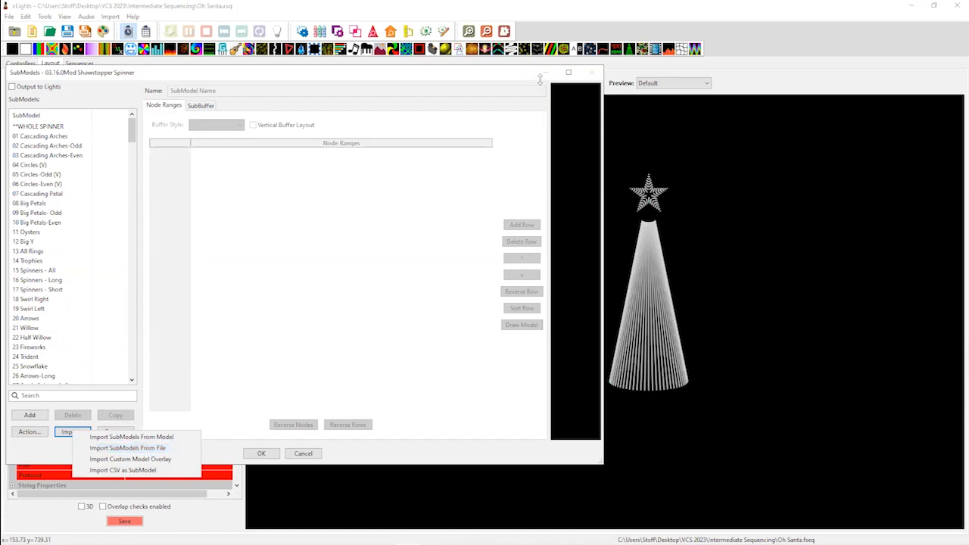
click(715, 51)
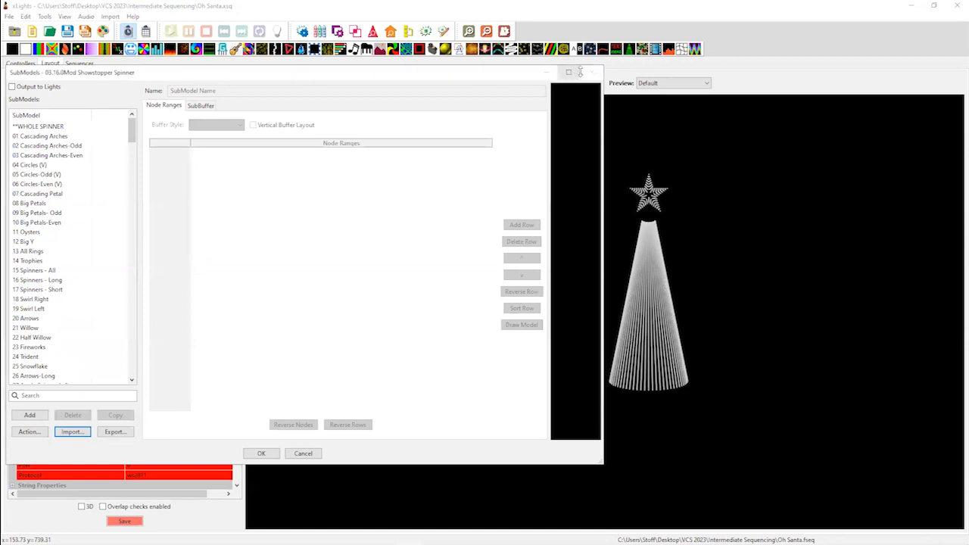
click(303, 454)
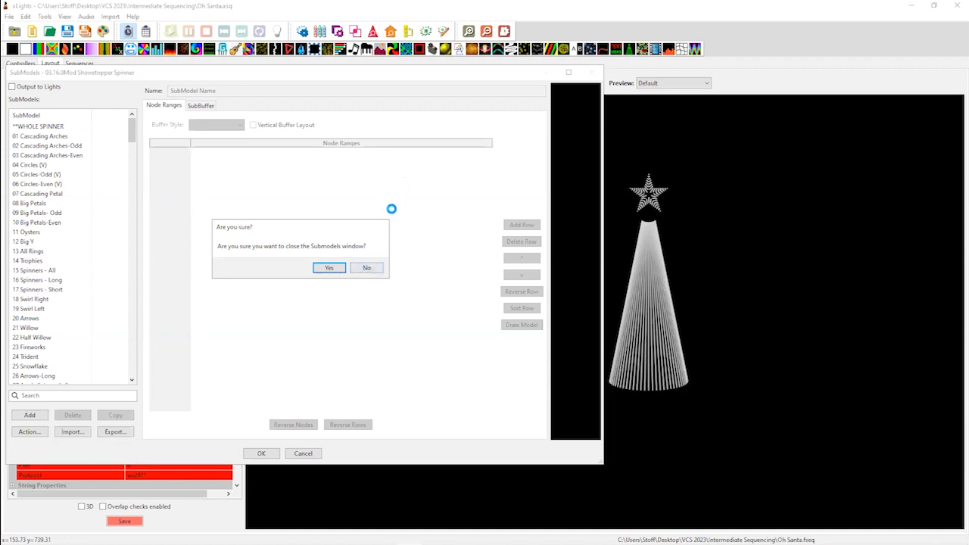
click(367, 268)
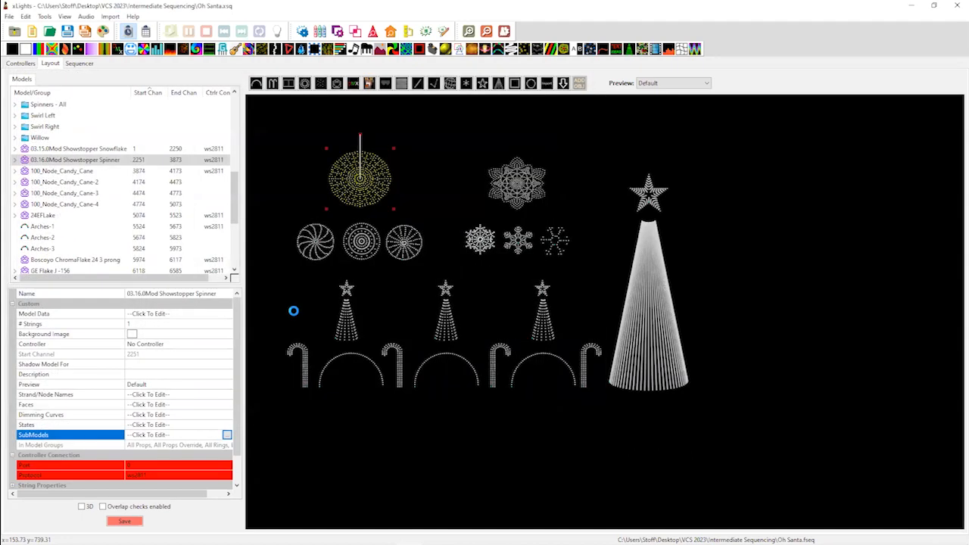
click(326, 267)
click(124, 521)
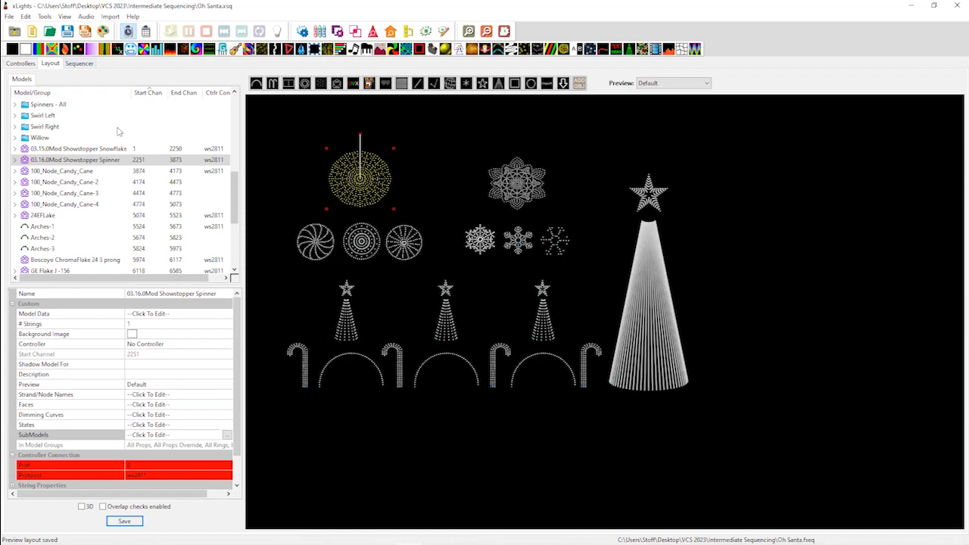
Review the submodels of 03.16.0Mod Showstopper Spinner in the layout and the sequencer, and collapse its submodel rows
click(14, 160)
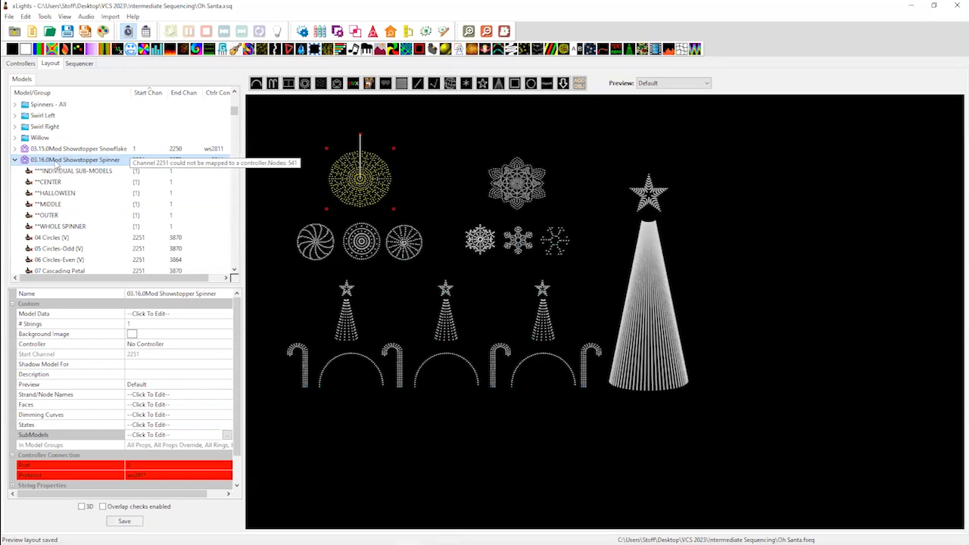
click(79, 63)
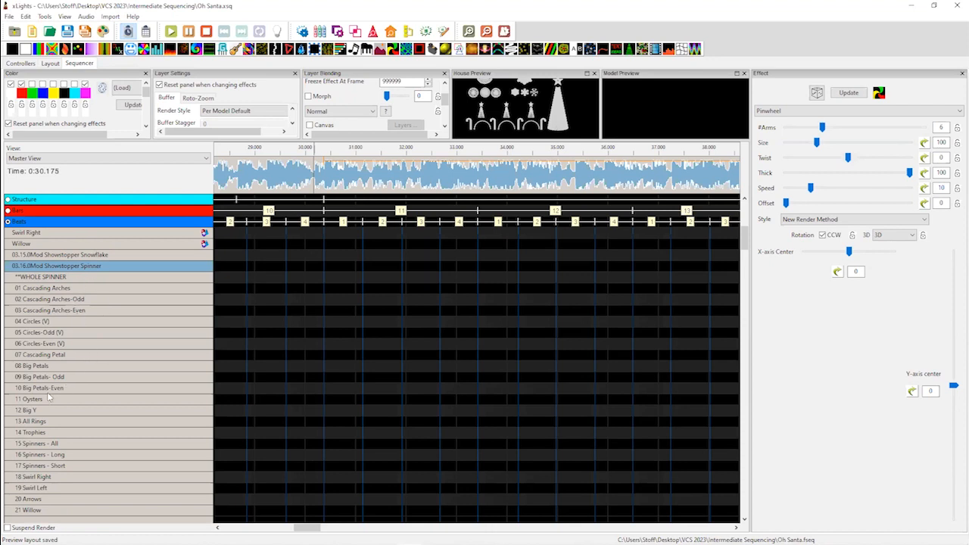
scroll(47, 395, down, 3)
scroll(59, 345, up, 3)
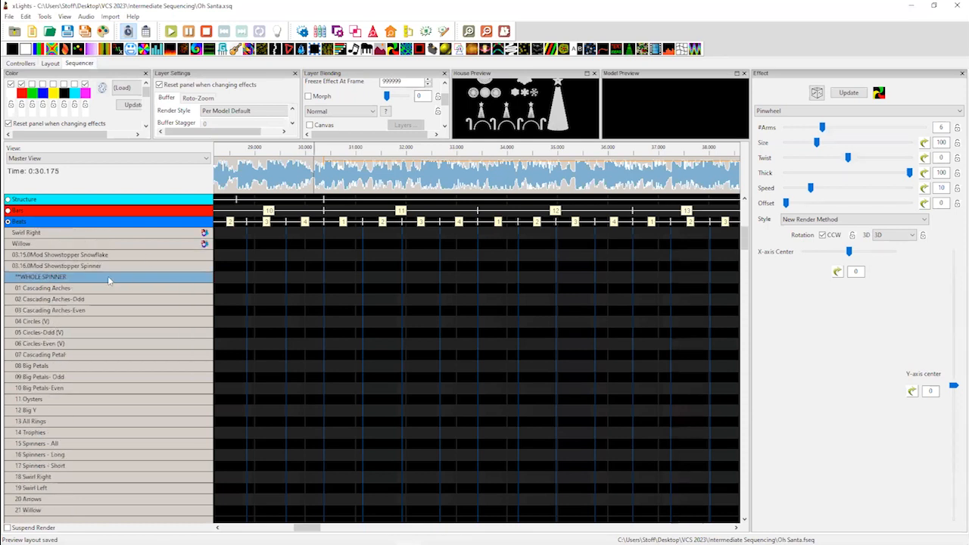
click(112, 266)
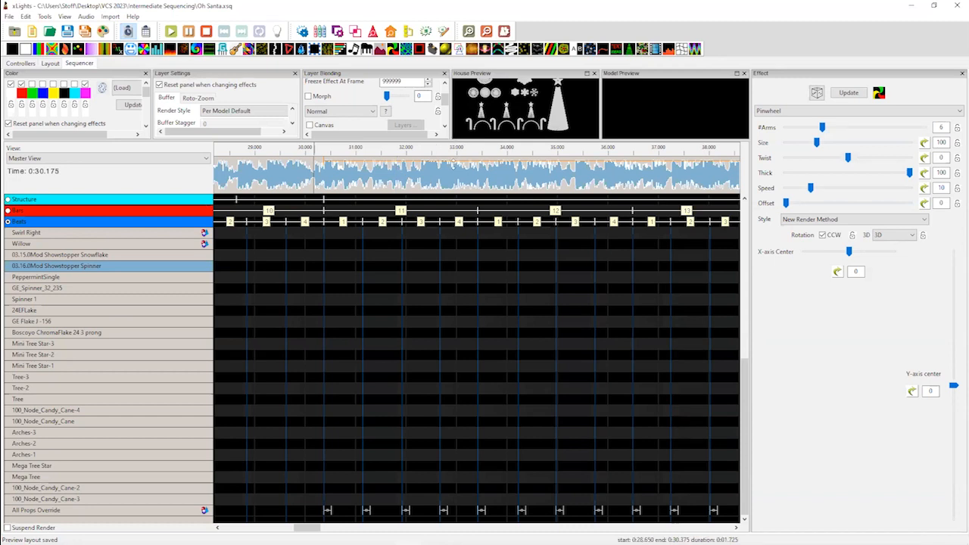
Increase the height of the preview panes above the timeline and reset the House Preview's view
drag(448, 140, 448, 165)
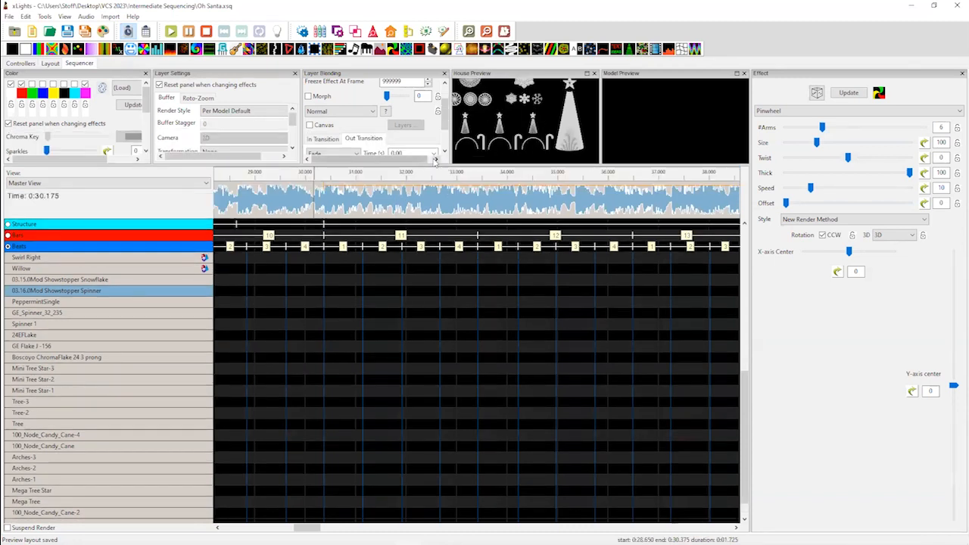
right_click(507, 121)
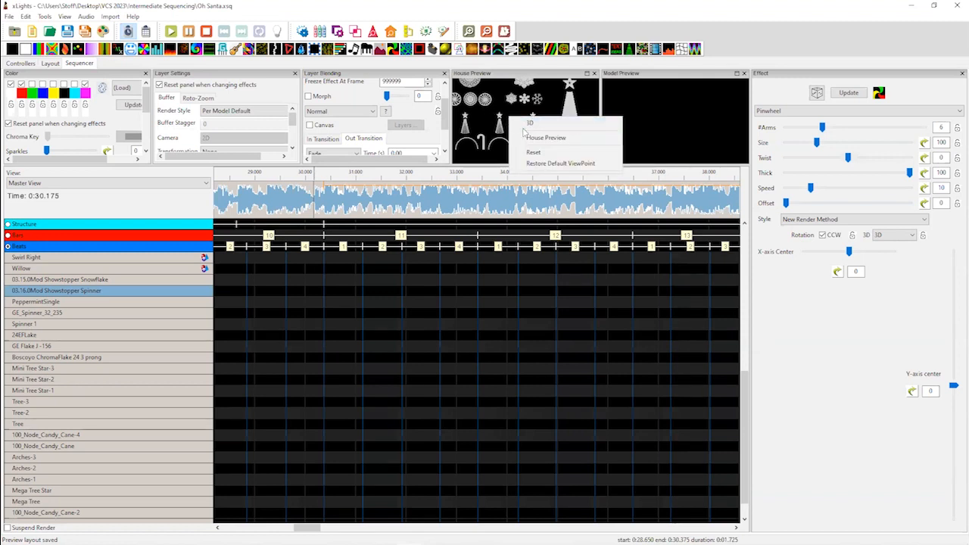
click(513, 154)
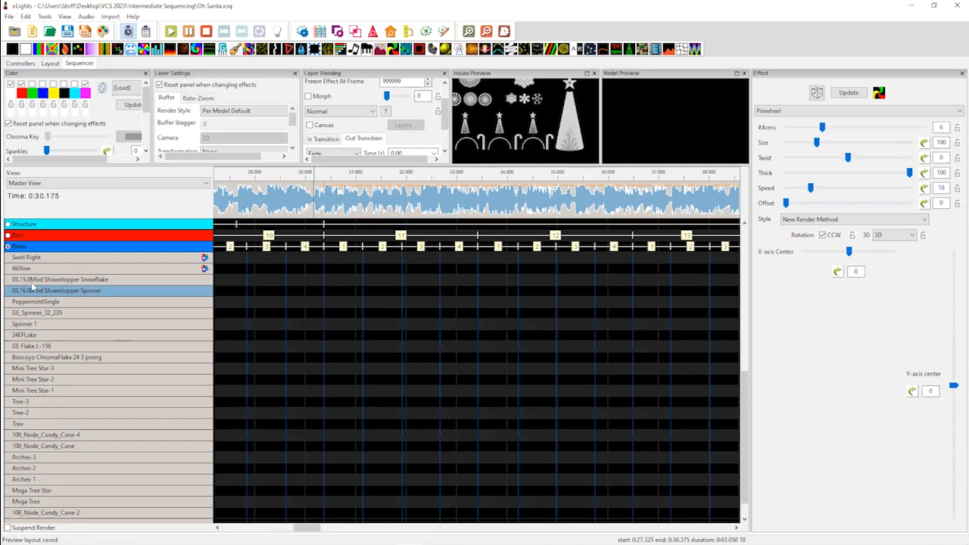
scroll(75, 300, up, 6)
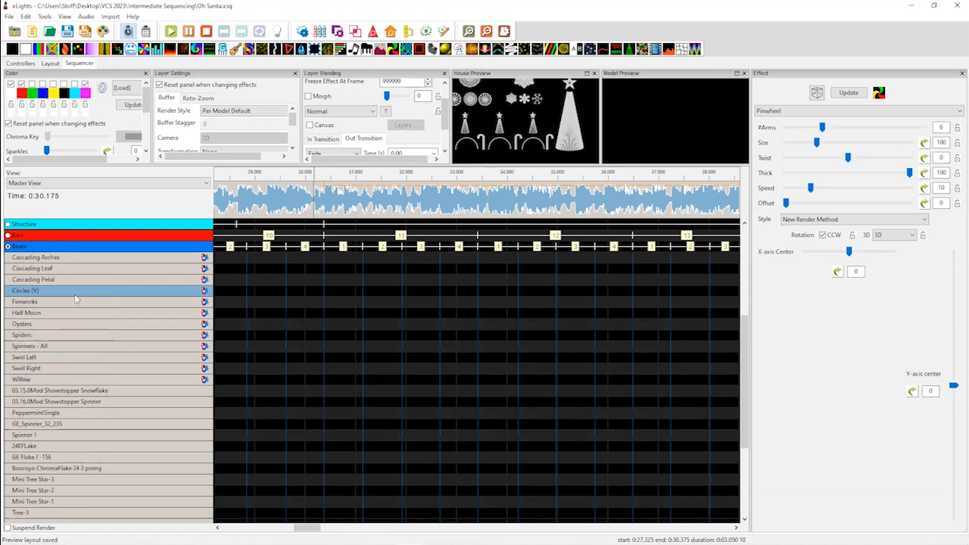
scroll(78, 293, up, 3)
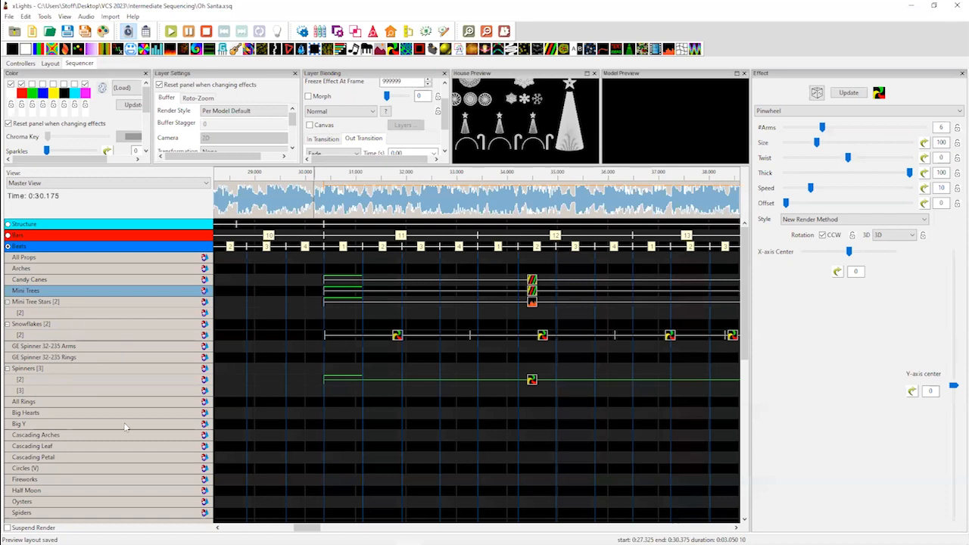
Examine the submodels listed under 03.16.0Mod Showstopper Spinner in the layout's model list
scroll(91, 400, down, 5)
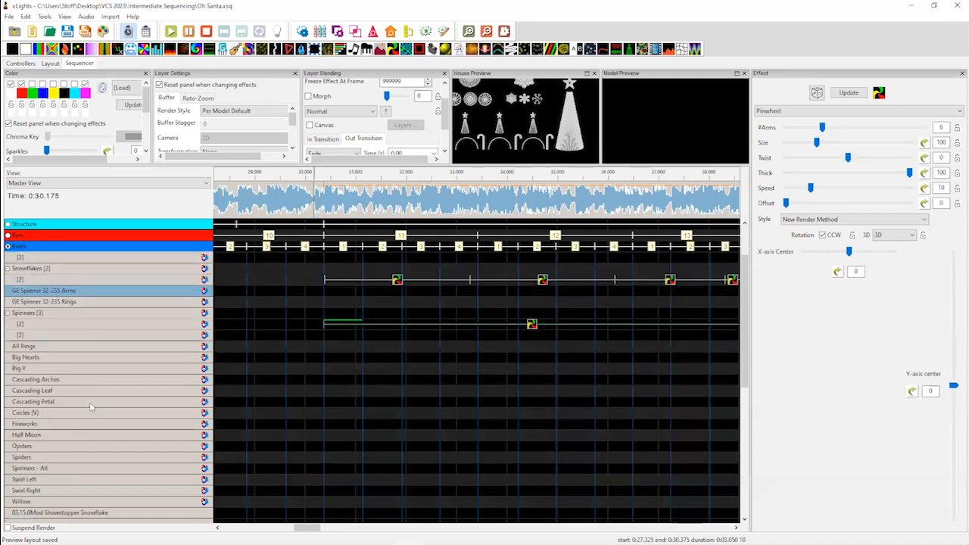
scroll(89, 402, down, 1)
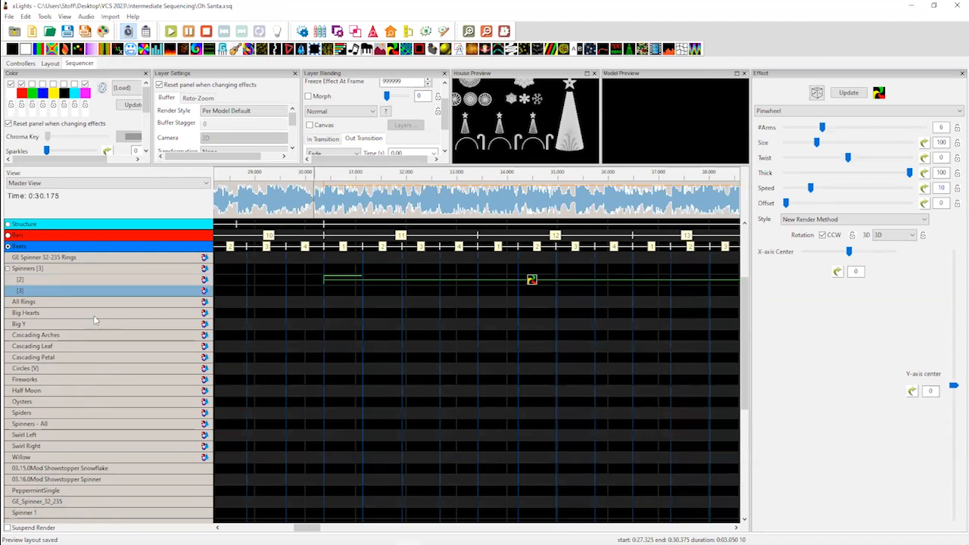
click(114, 269)
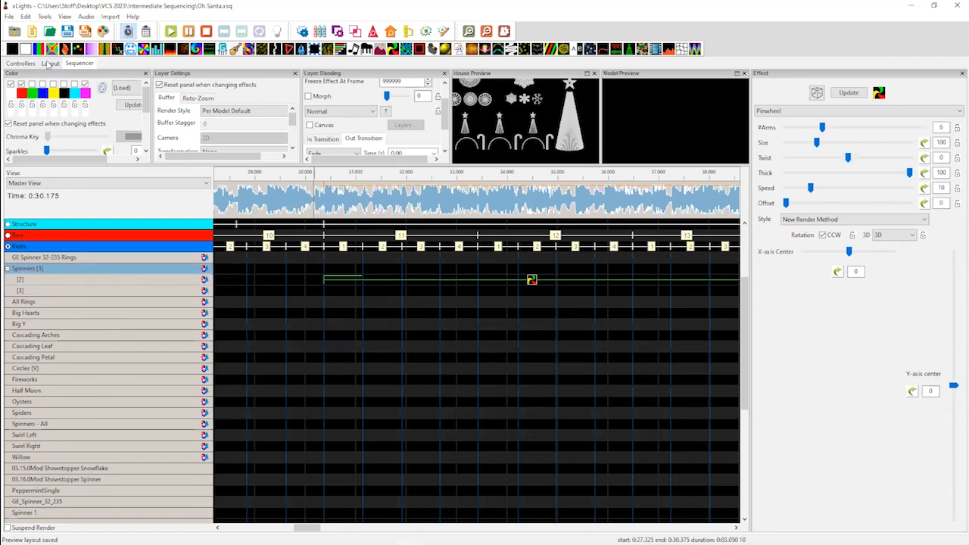
click(49, 64)
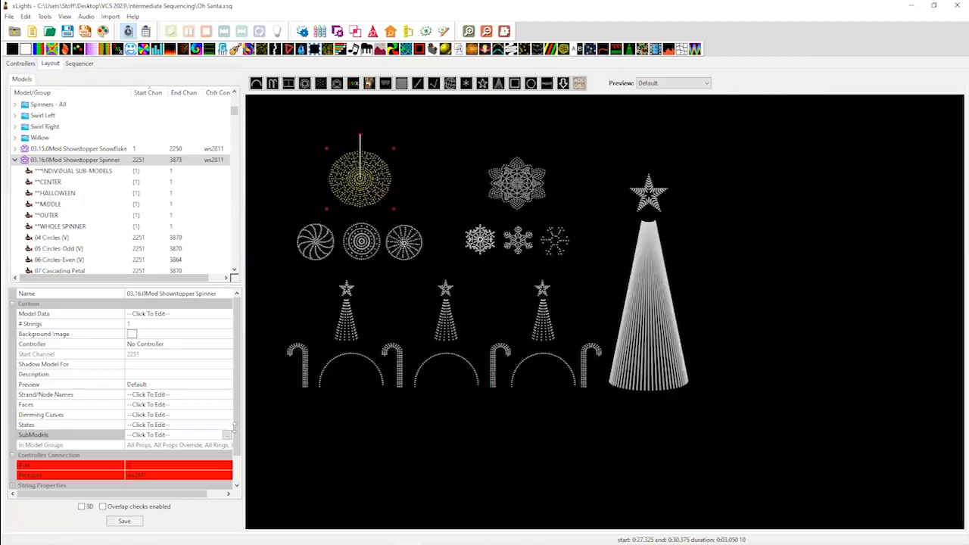
scroll(234, 429, down, 1)
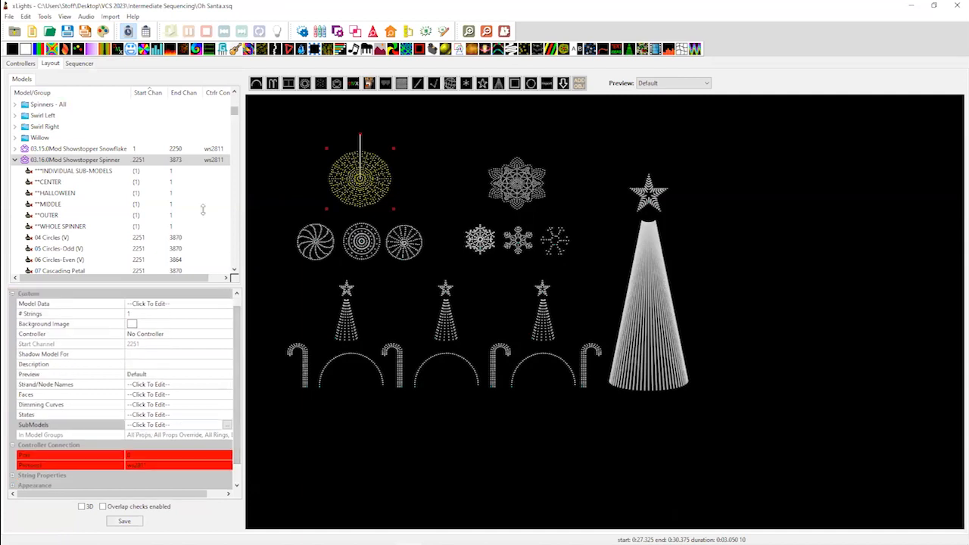
click(79, 160)
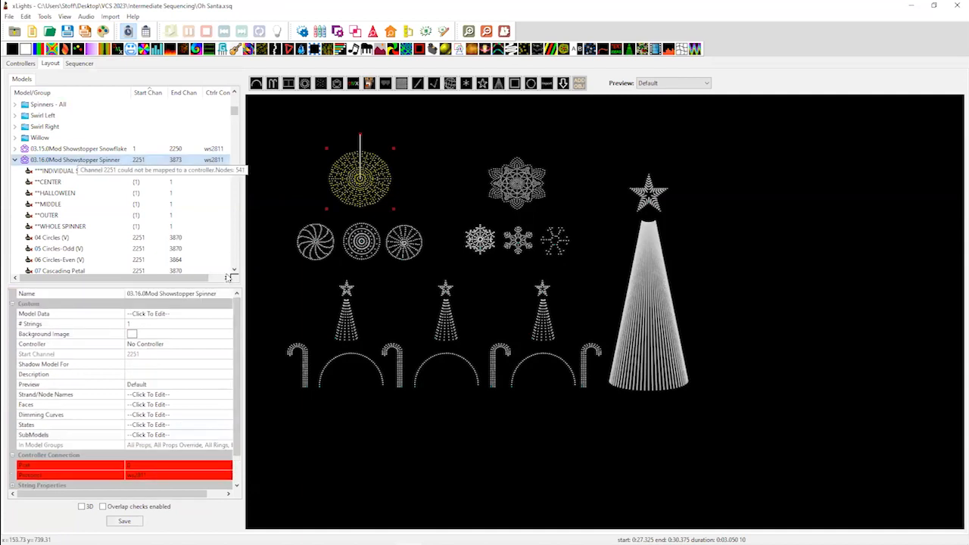
scroll(234, 265, down, 6)
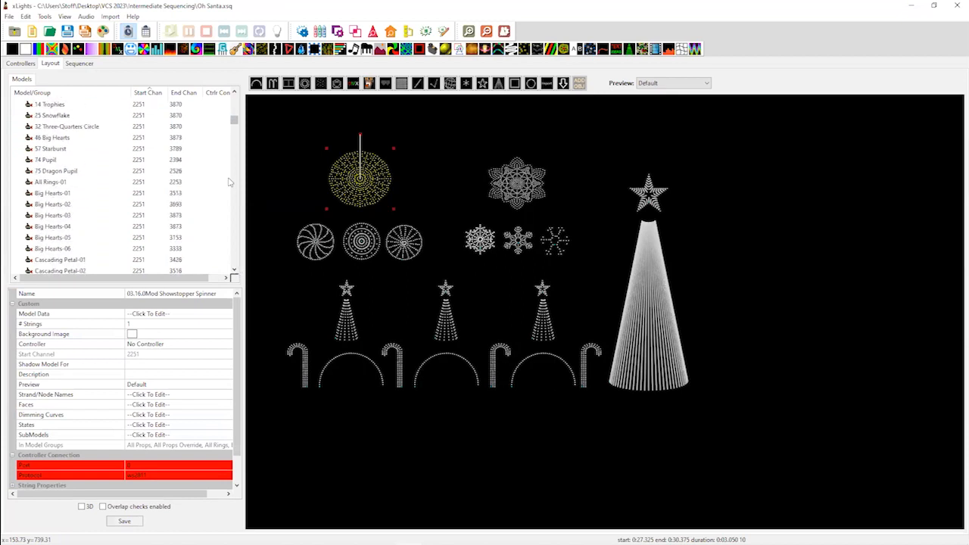
mouse_move(234, 121)
mouse_down()
mouse_move(234, 159)
mouse_move(238, 118)
mouse_move(240, 127)
mouse_up()
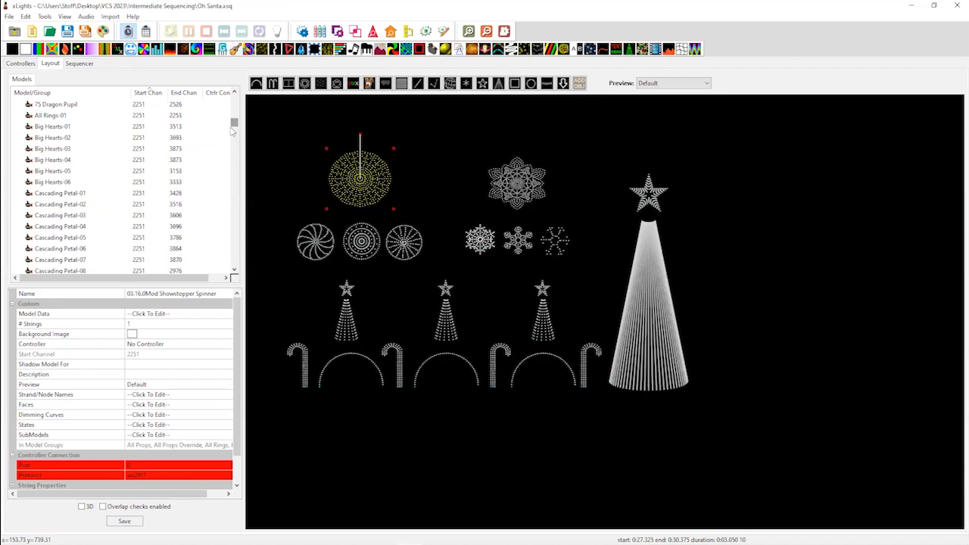
scroll(195, 171, up, 5)
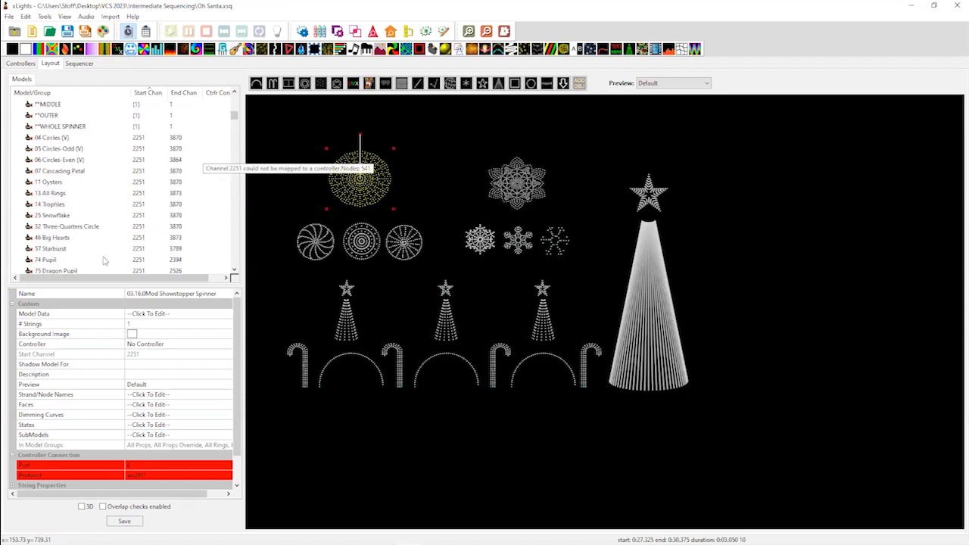
scroll(91, 210, down, 3)
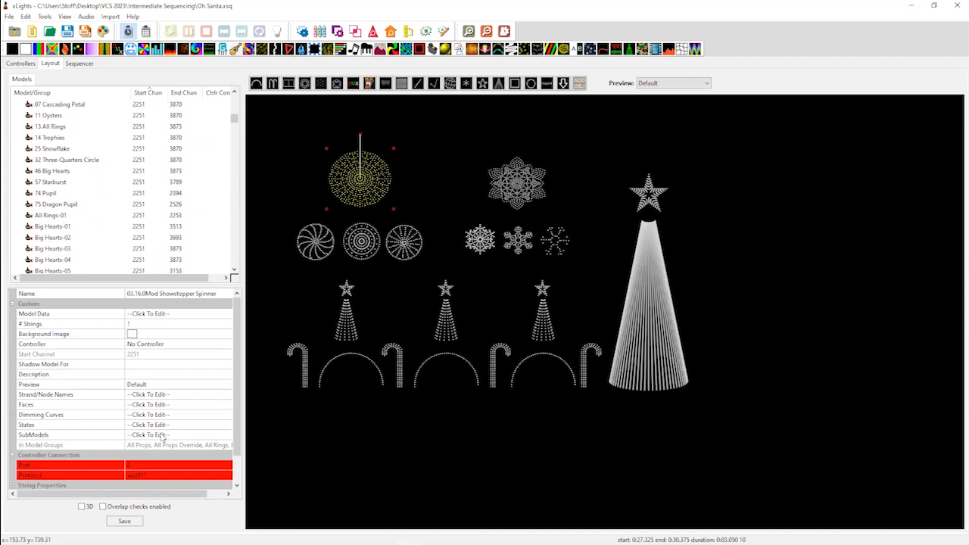
Open the Showstopper Spinner's submodel editor and preview the 72 Lightning and 71 Spider Web submodels
click(212, 438)
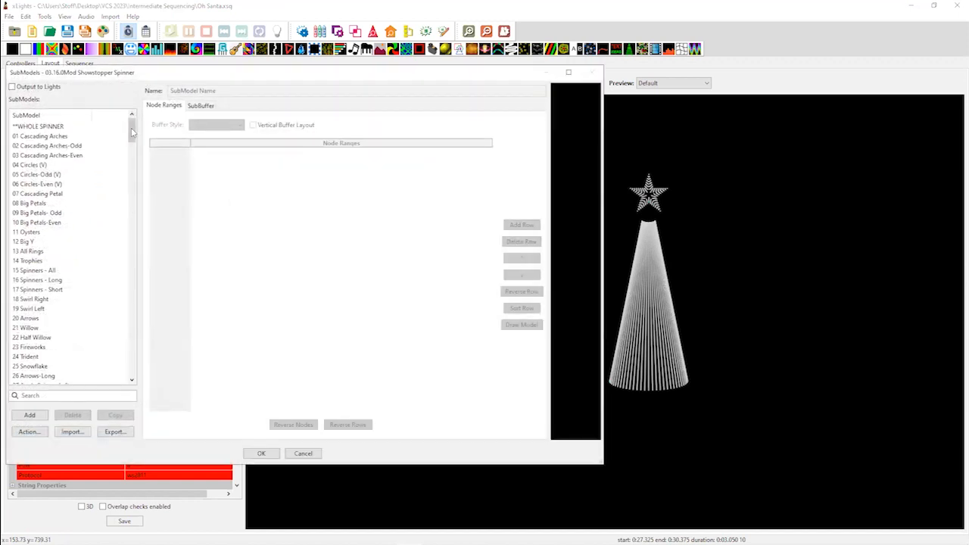
drag(132, 132, 127, 207)
scroll(127, 206, up, 3)
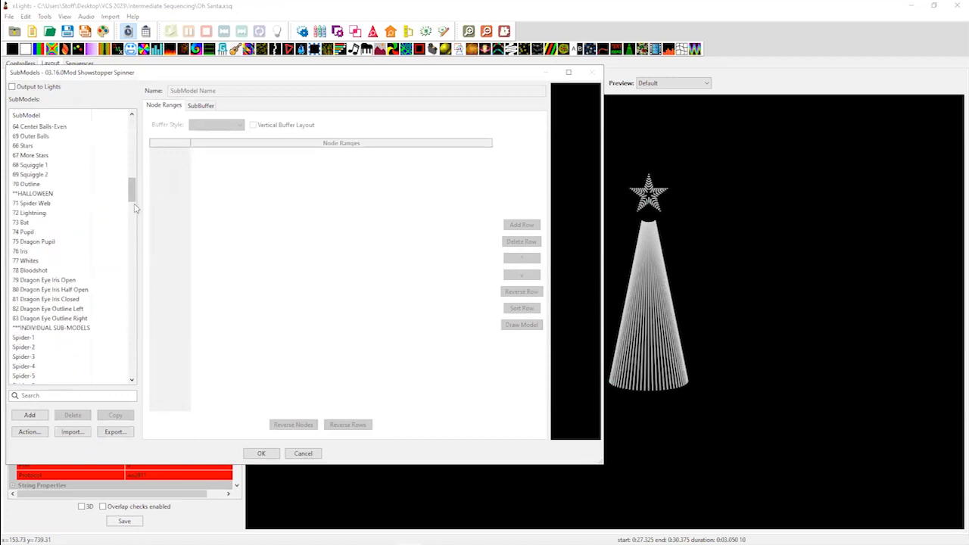
click(30, 213)
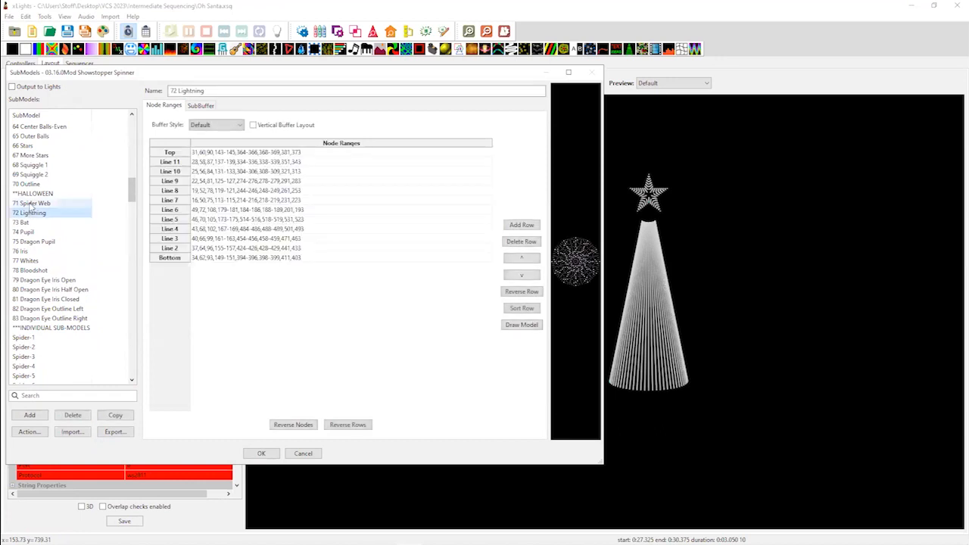
click(34, 203)
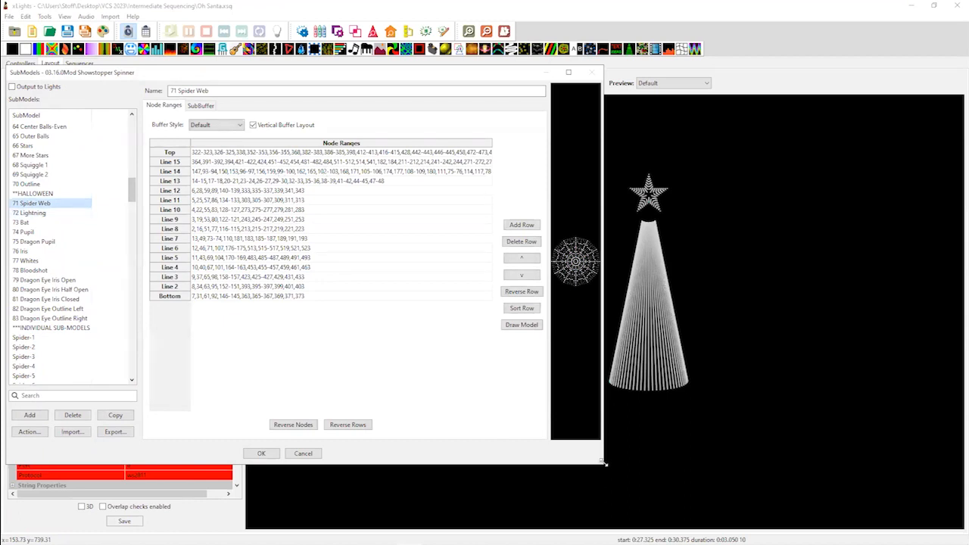
Enlarge the submodel editor and preview the individual Spider submodels one after another, starting with Spider-1
drag(603, 462, 965, 463)
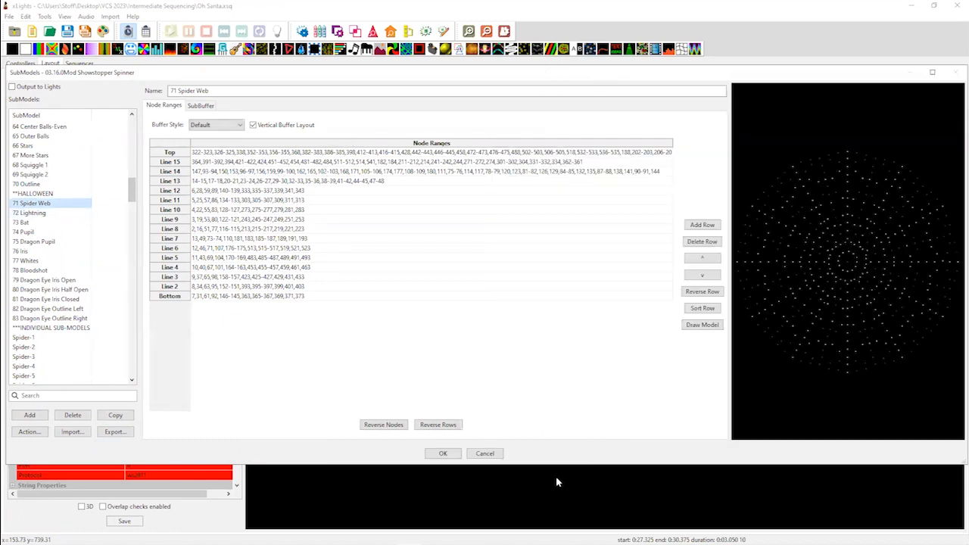
drag(562, 464, 562, 504)
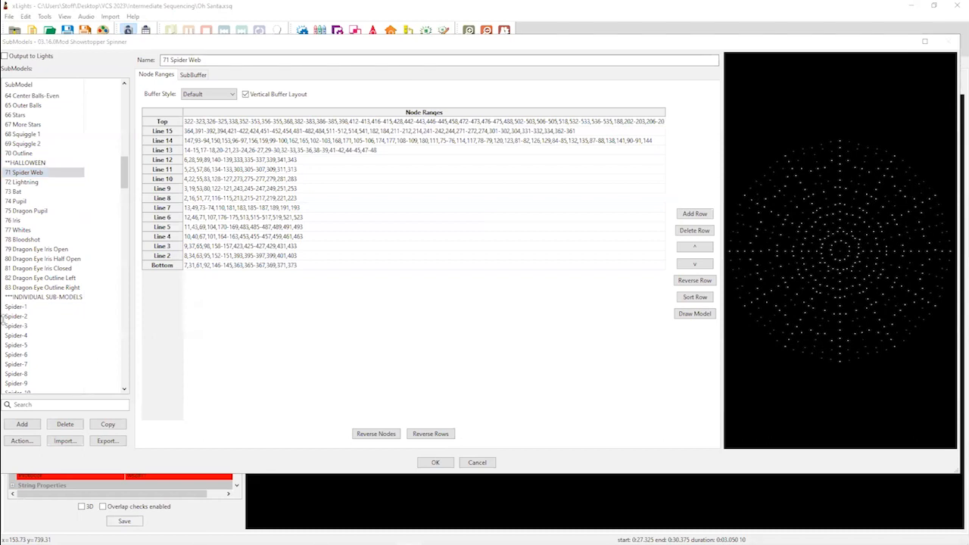
click(22, 306)
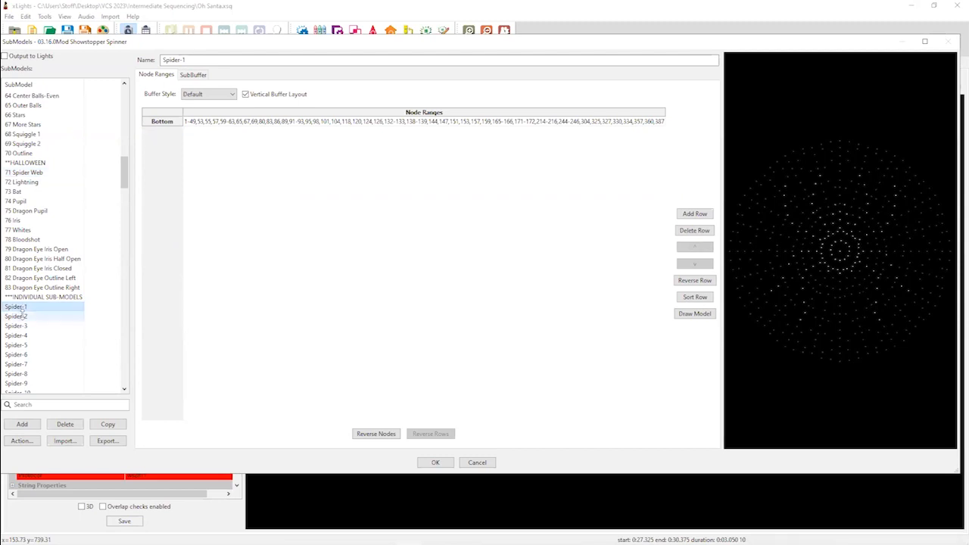
click(24, 316)
click(24, 325)
click(21, 335)
click(18, 345)
click(15, 355)
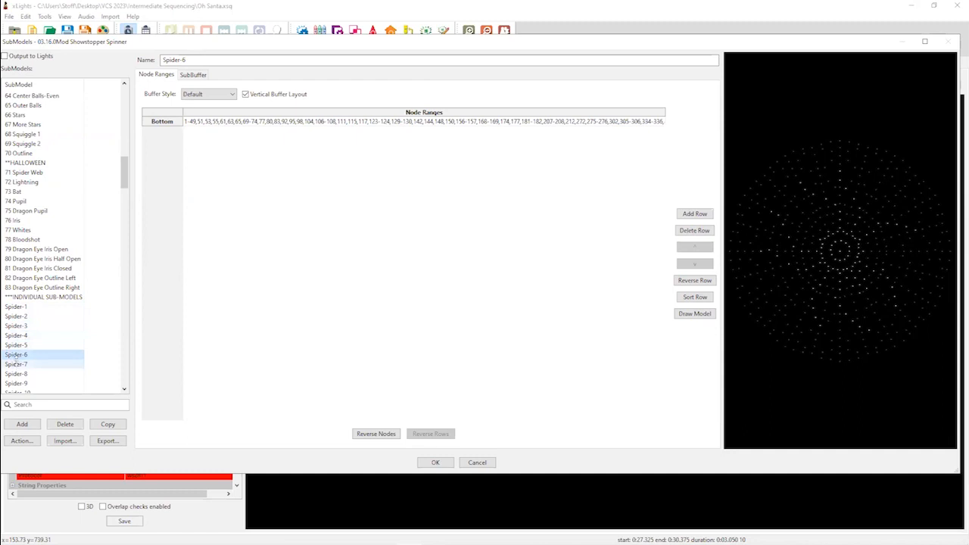
key(Down)
scroll(35, 348, down, 2)
key(Down)
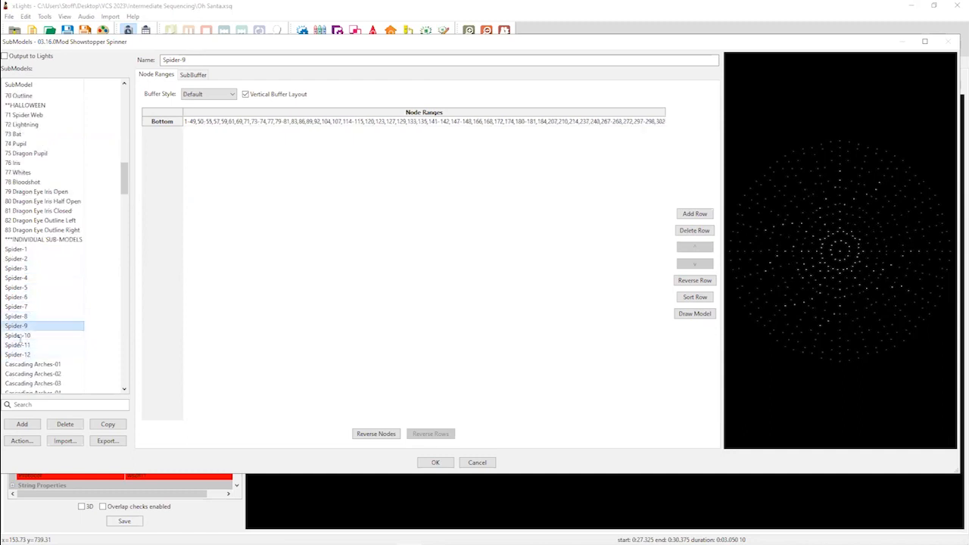
key(Down)
key(Down)
key(Down)
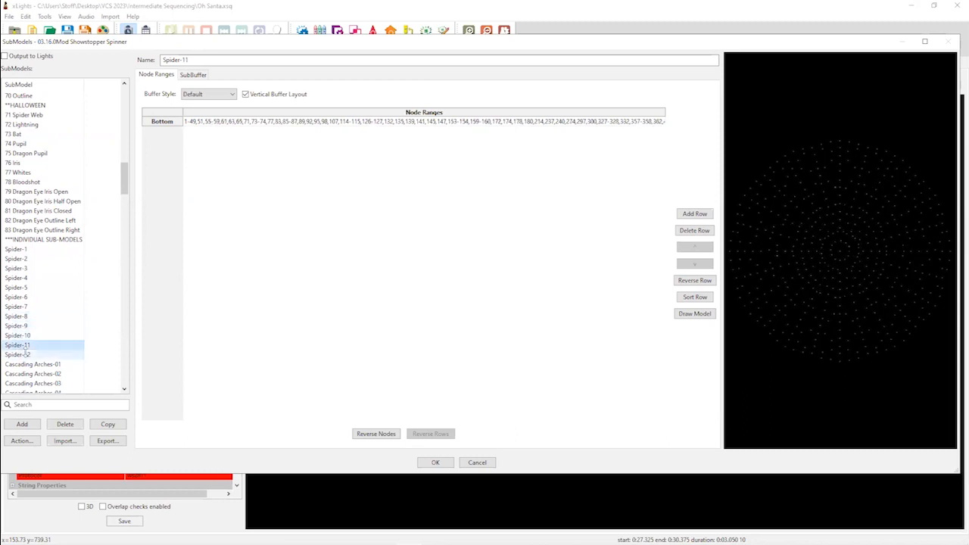
Join Spider-1 through Spider-12 into one new submodel named Spiders, and save the layout
click(17, 249)
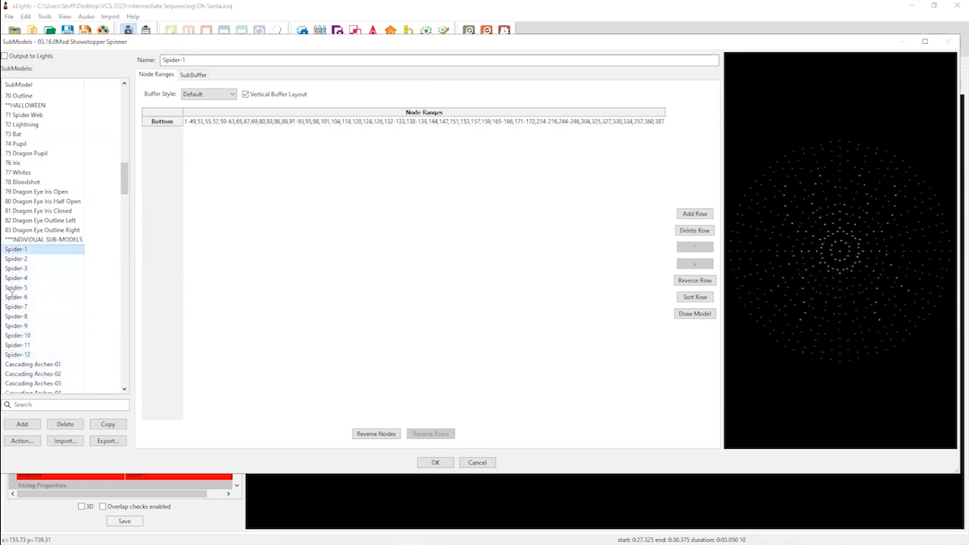
shift+click(22, 354)
right_click(16, 286)
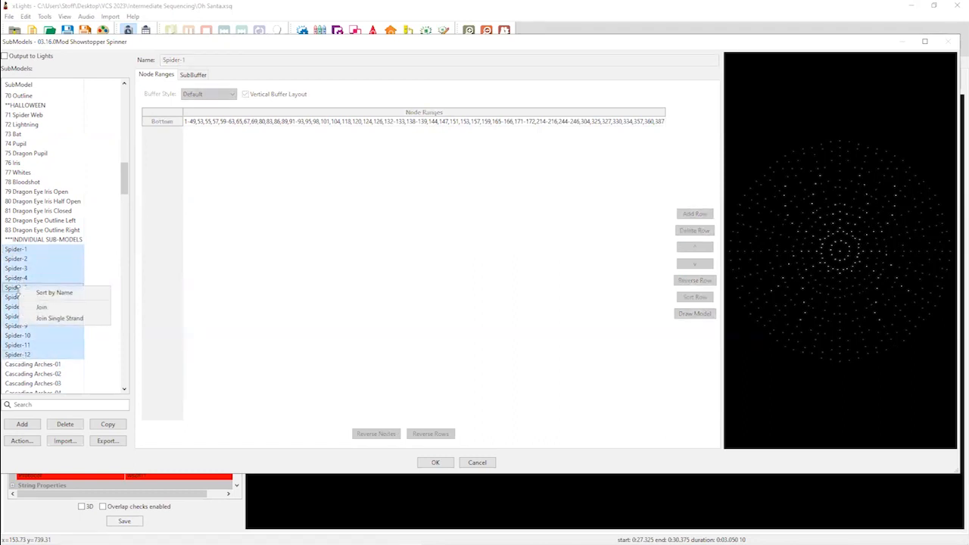
click(33, 306)
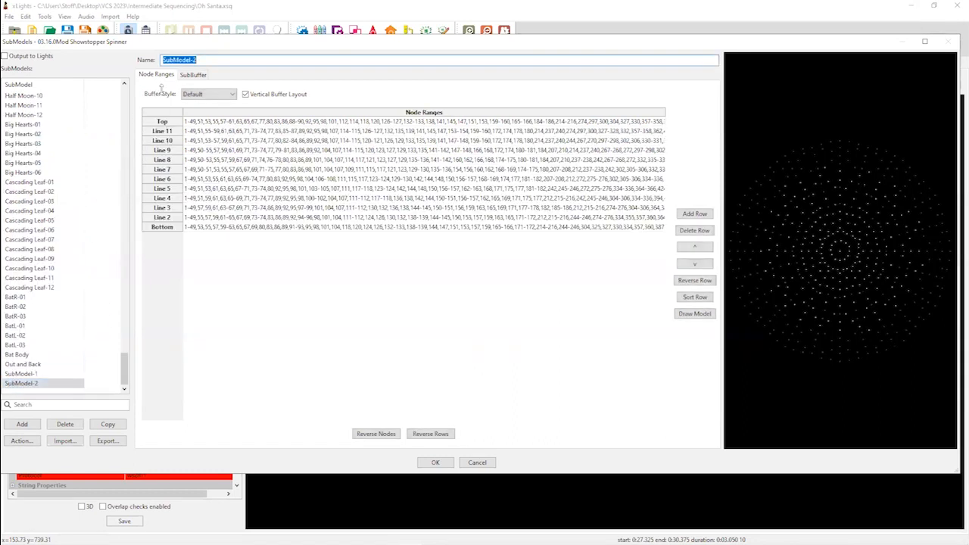
text(Spiders)
click(436, 462)
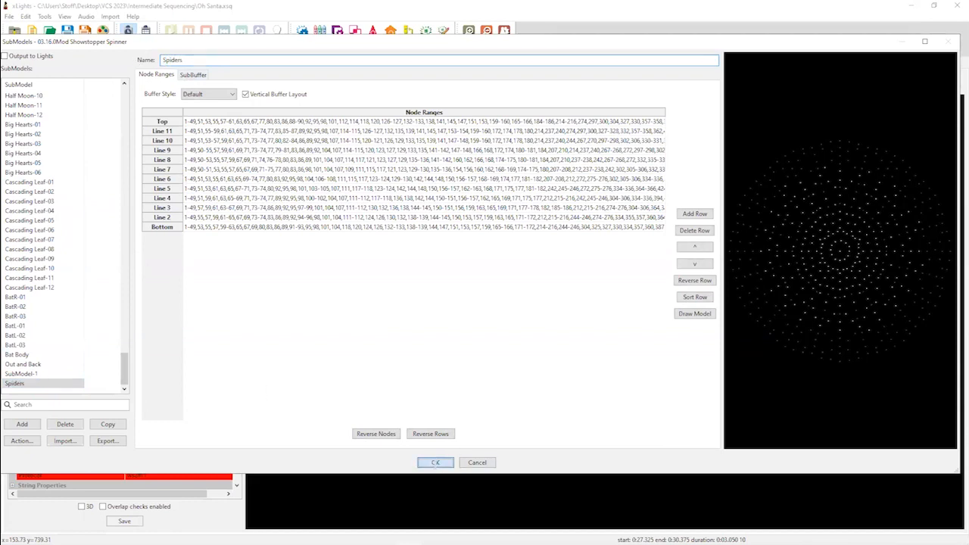
click(126, 521)
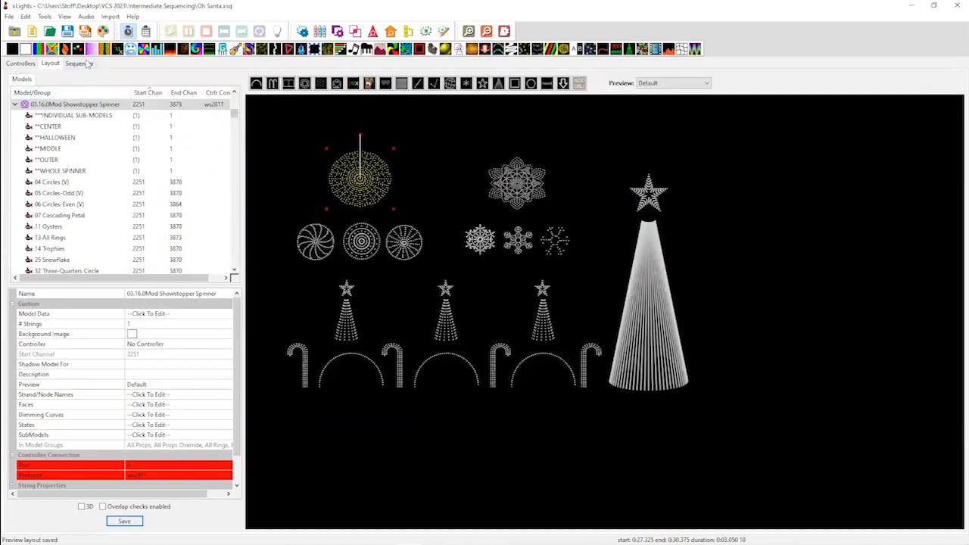
Return to the sequencer and expand 03.16.0Mod Showstopper Spinner to reach its Spiders submodel row
click(79, 63)
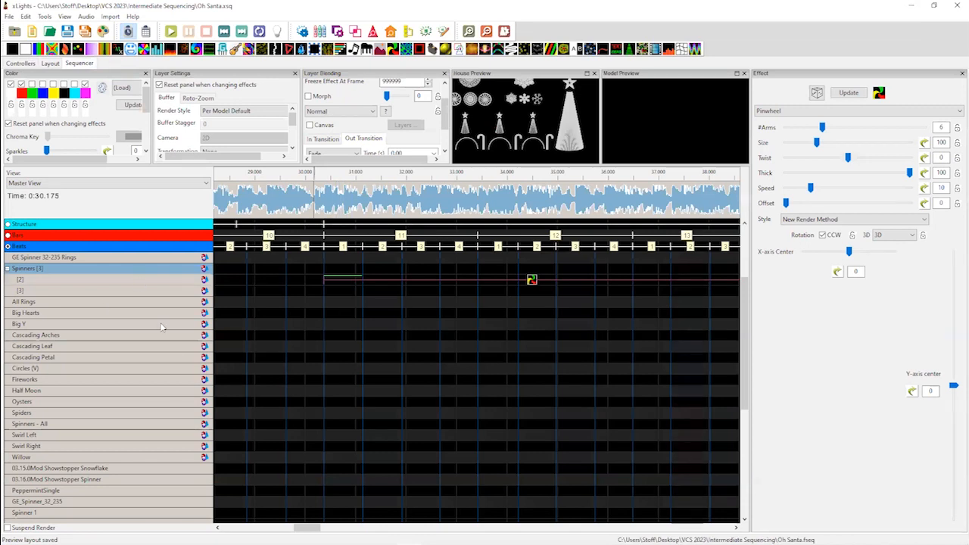
scroll(137, 457, down, 2)
double_click(140, 457)
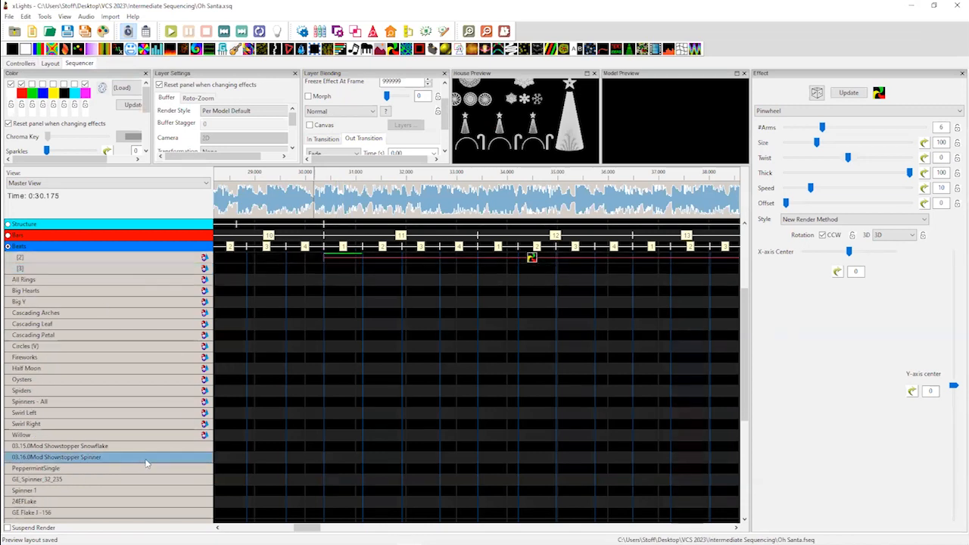
scroll(726, 342, down, 10)
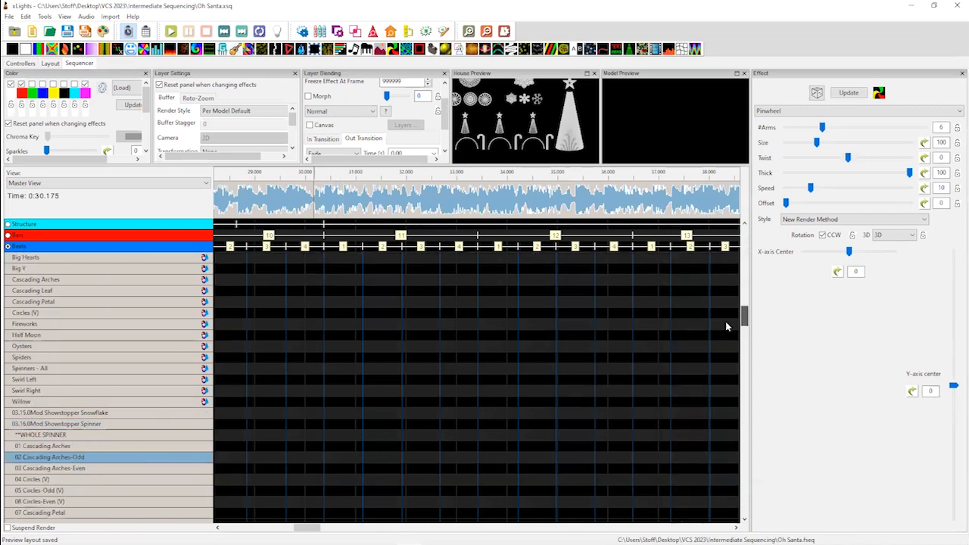
scroll(728, 425, down, 5)
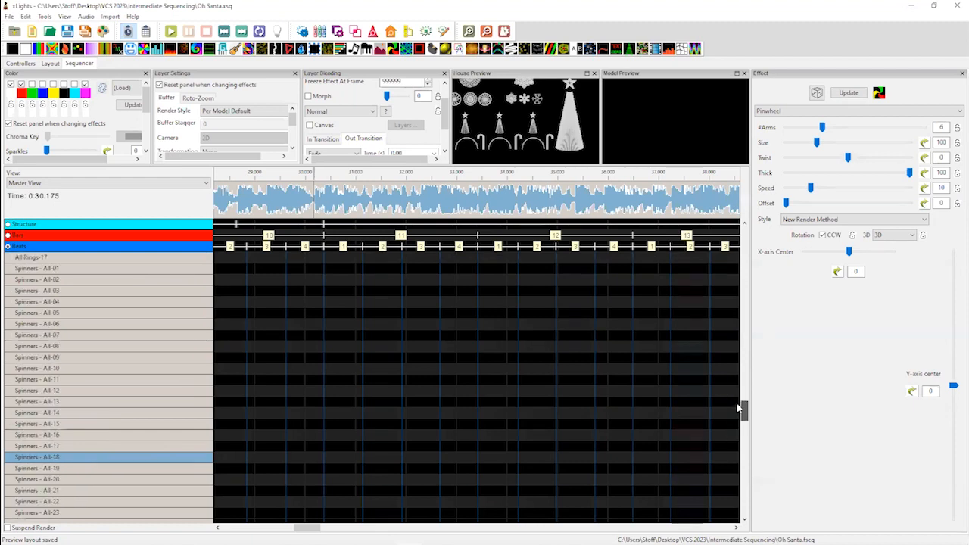
drag(741, 405, 764, 488)
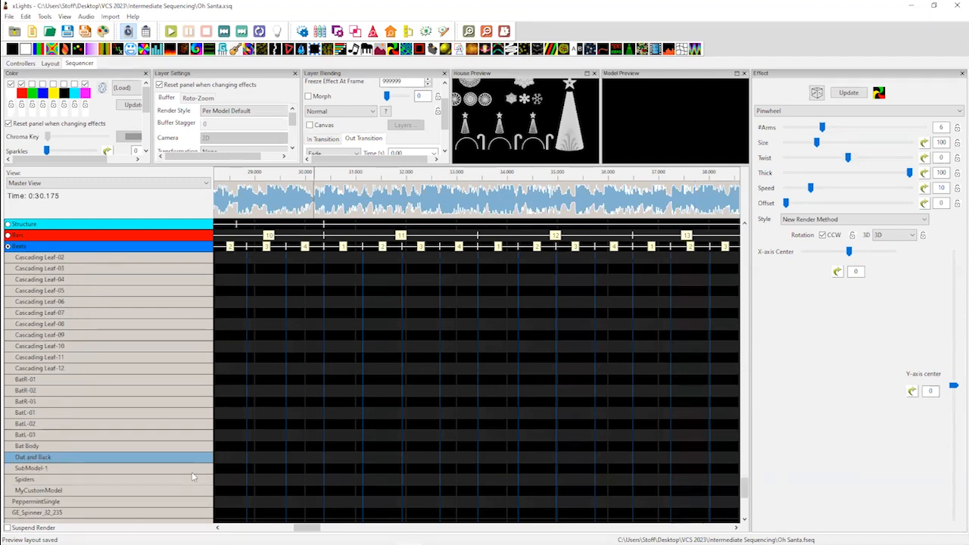
Try an On effect on the Spiders row over the beat-3 interval in bar 10, and delete it after previewing
click(263, 476)
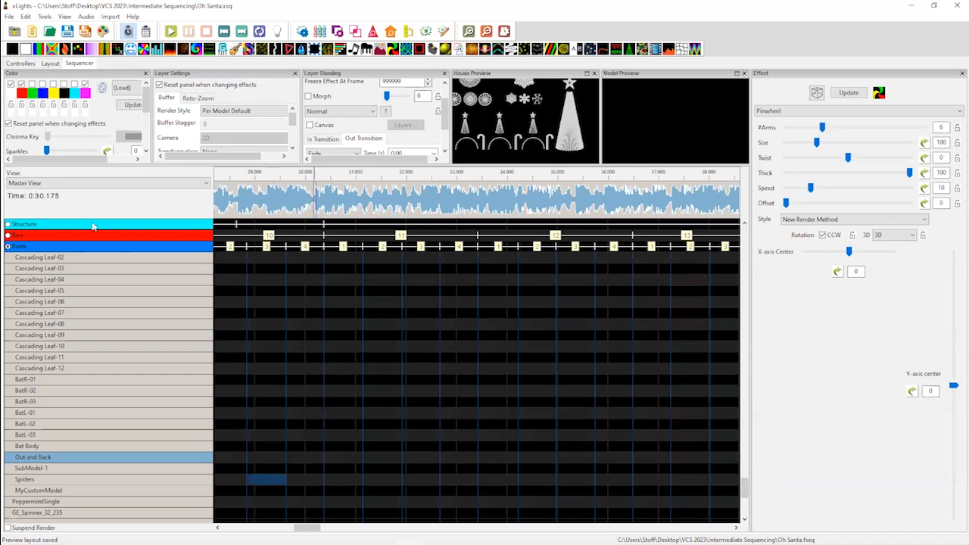
drag(26, 49, 258, 478)
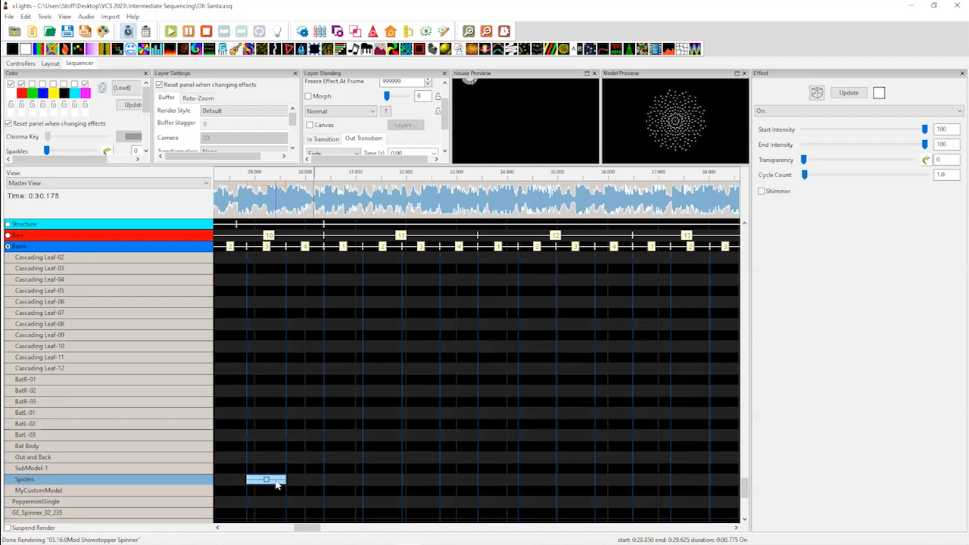
click(273, 481)
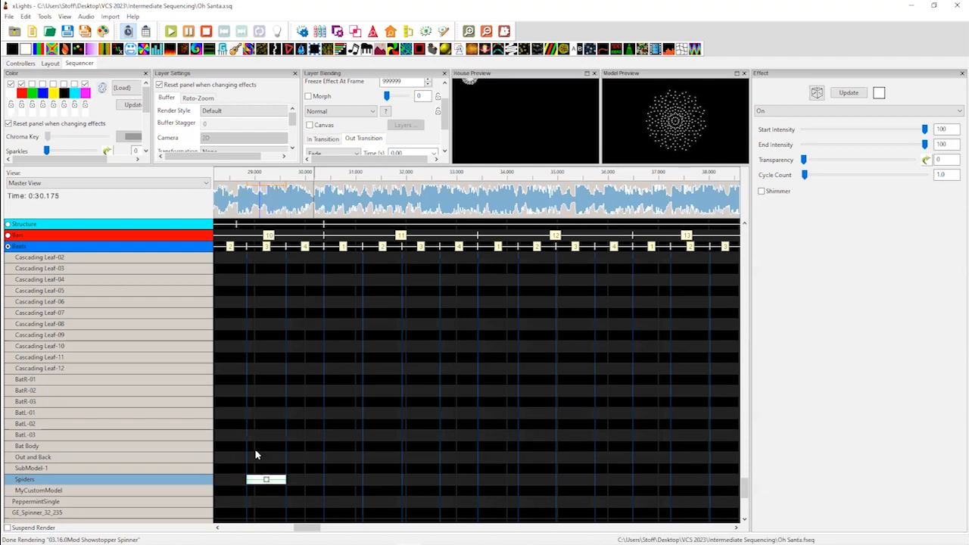
key(Delete)
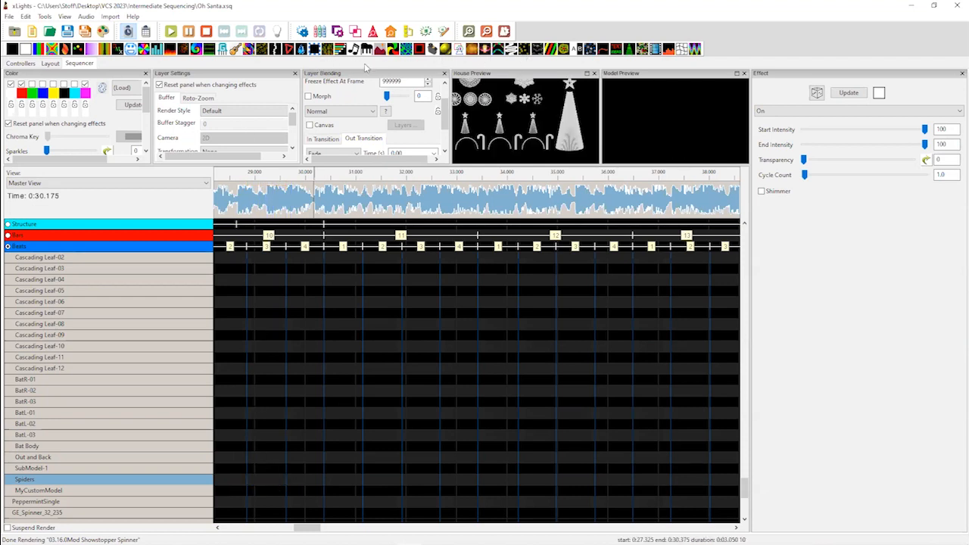
Place a Single Strand effect on the Spiders row over the beat-3 interval in bar 10
drag(497, 49, 266, 485)
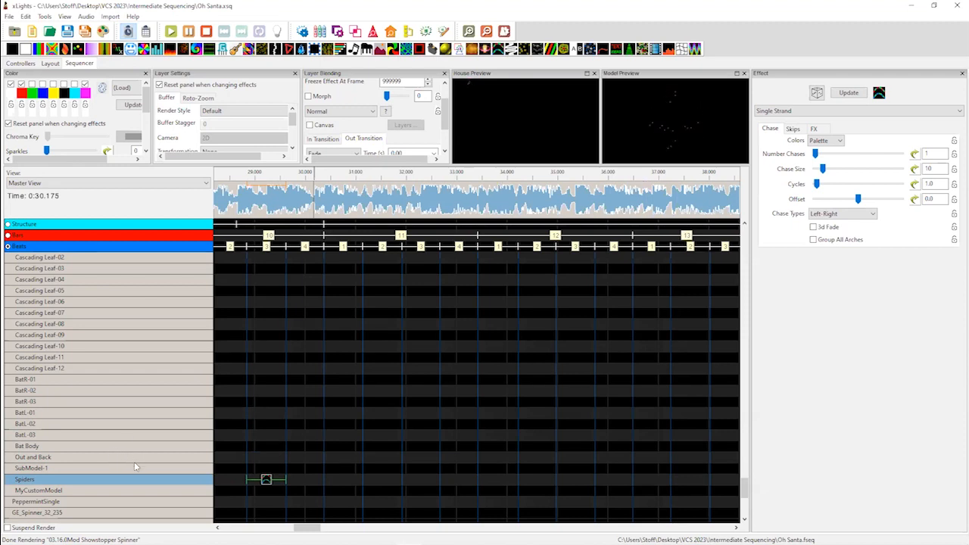
In the layout, select the spinner's Spider-1 through Spider-12 submodels together to examine the nodes they cover
click(50, 63)
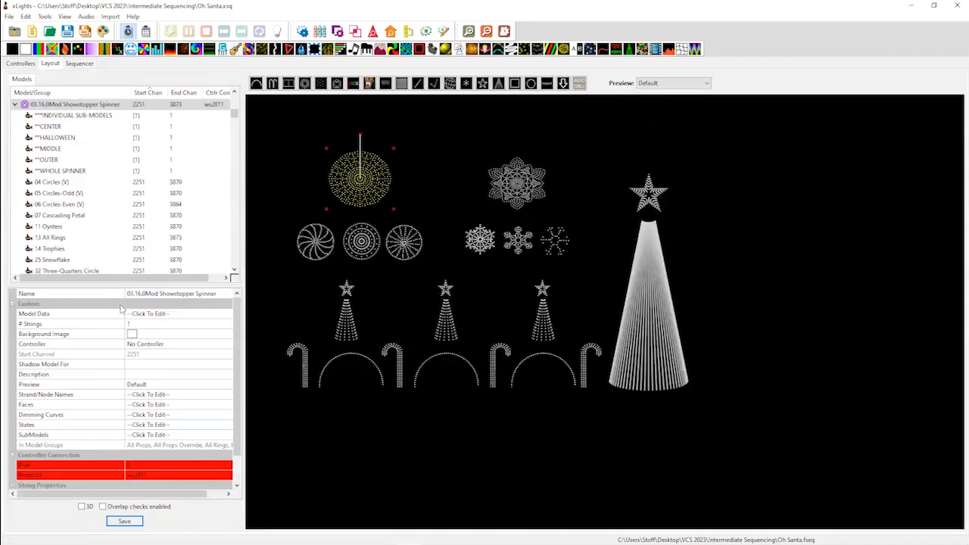
scroll(120, 299, down, 1)
scroll(120, 318, up, 1)
scroll(107, 208, down, 10)
scroll(101, 210, down, 10)
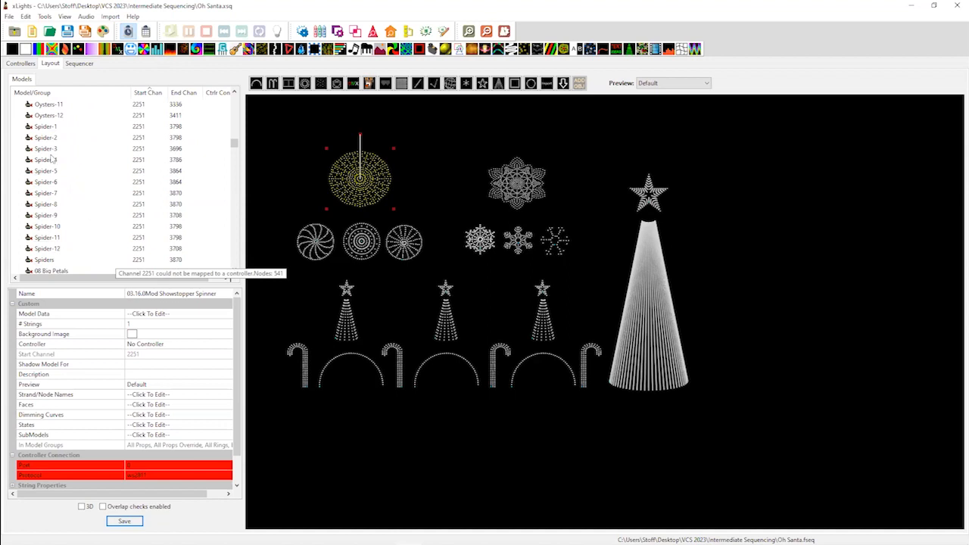
click(46, 127)
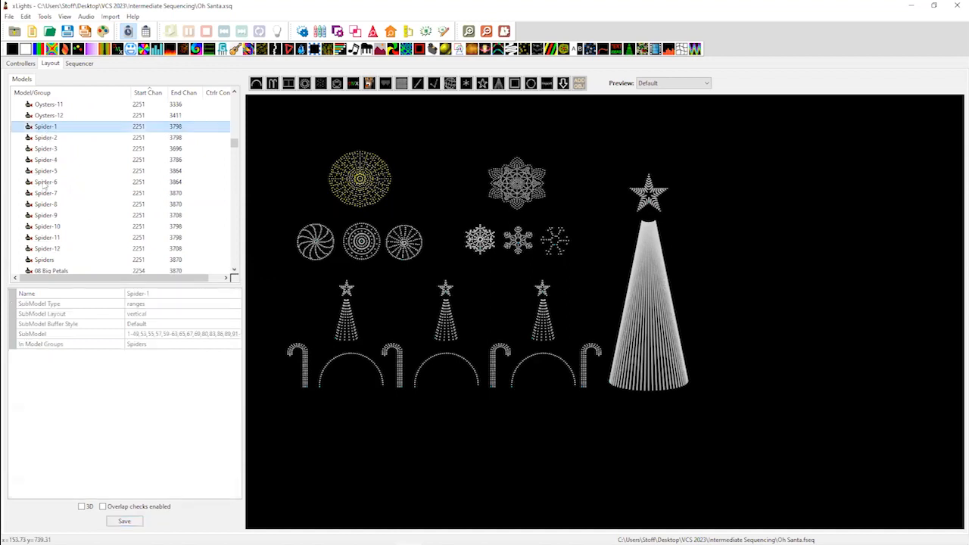
shift+click(47, 249)
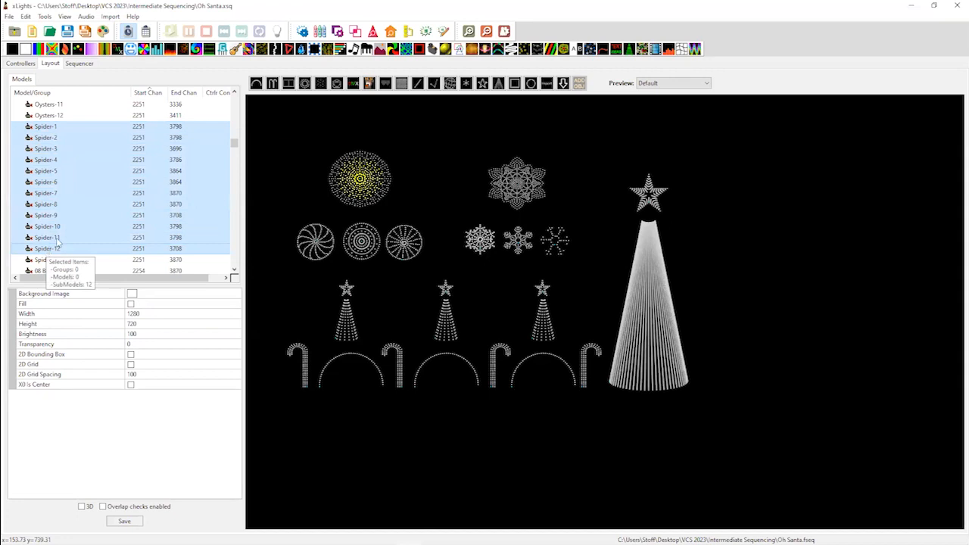
Inspect the Spider-1 through Spider-12 submodels one at a time in the layout preview
click(50, 130)
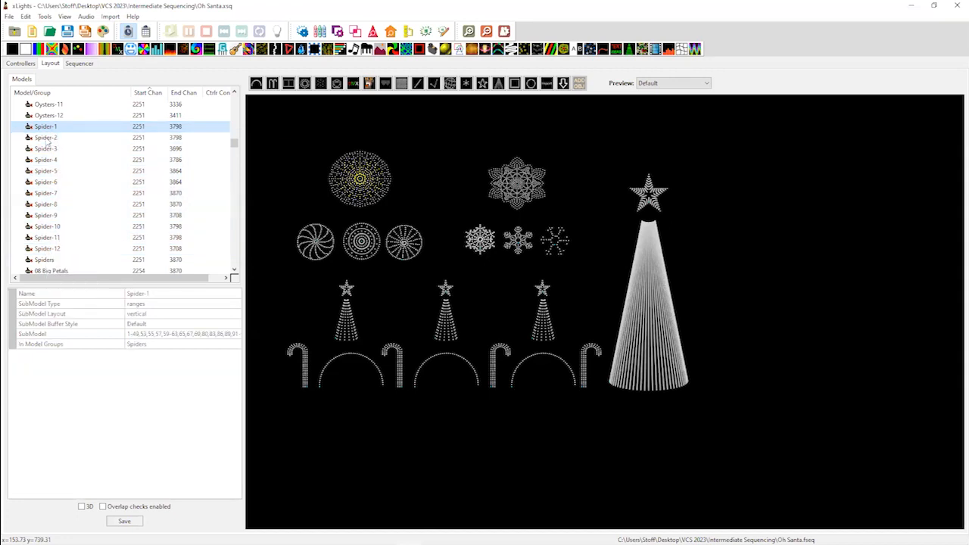
click(47, 140)
click(47, 149)
click(48, 160)
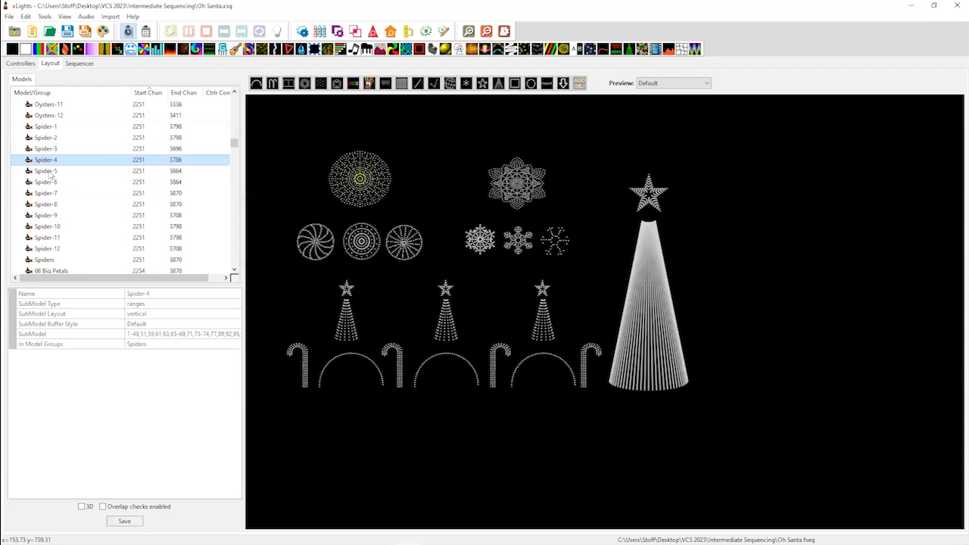
click(49, 172)
click(46, 182)
click(47, 196)
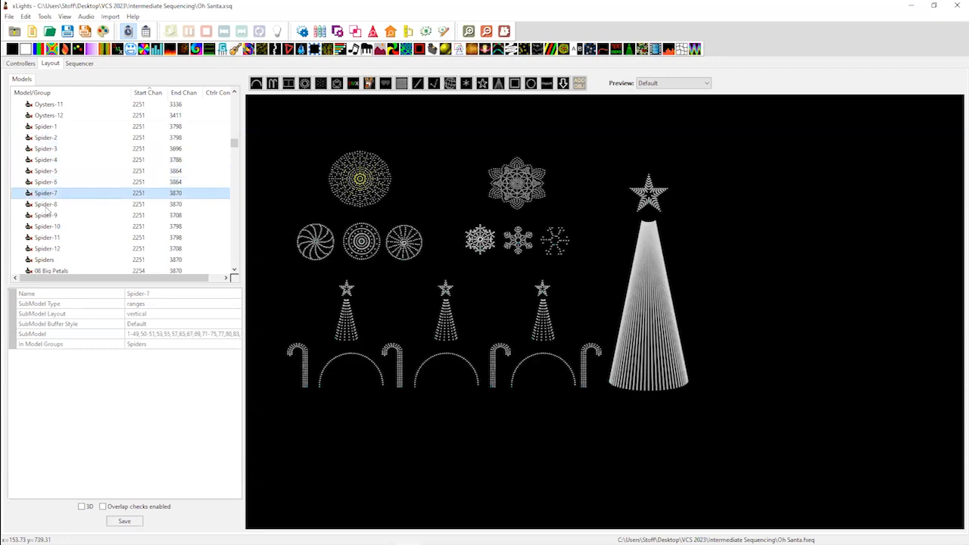
click(47, 206)
click(46, 216)
click(47, 227)
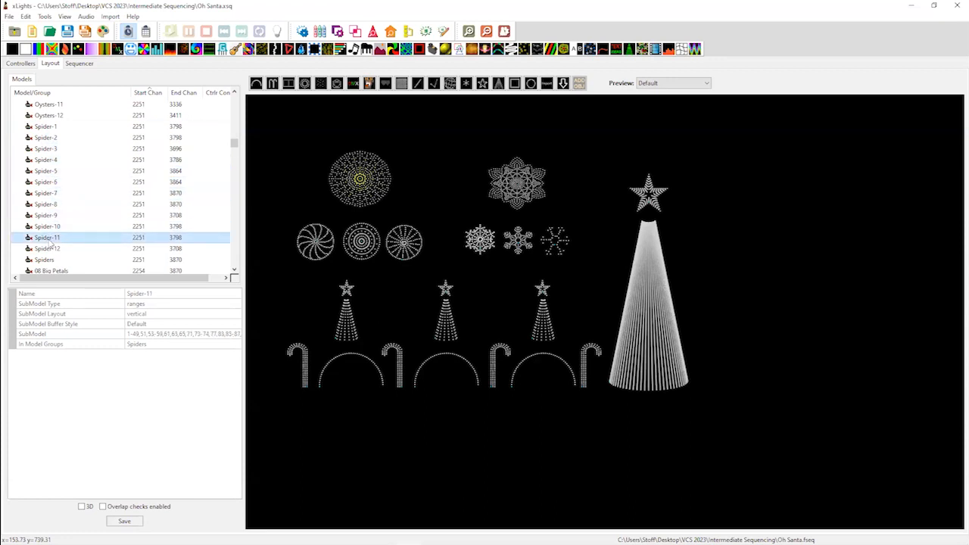
click(46, 238)
click(47, 249)
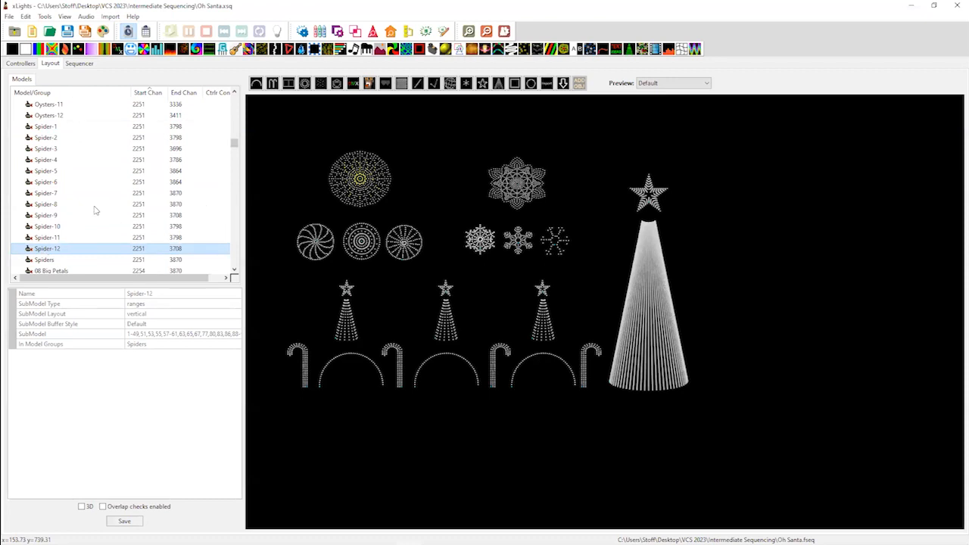
Select the 03.16.0Mod Showstopper Spinner in the layout and open its SubModels editor
scroll(102, 211, down, 8)
scroll(90, 198, down, 10)
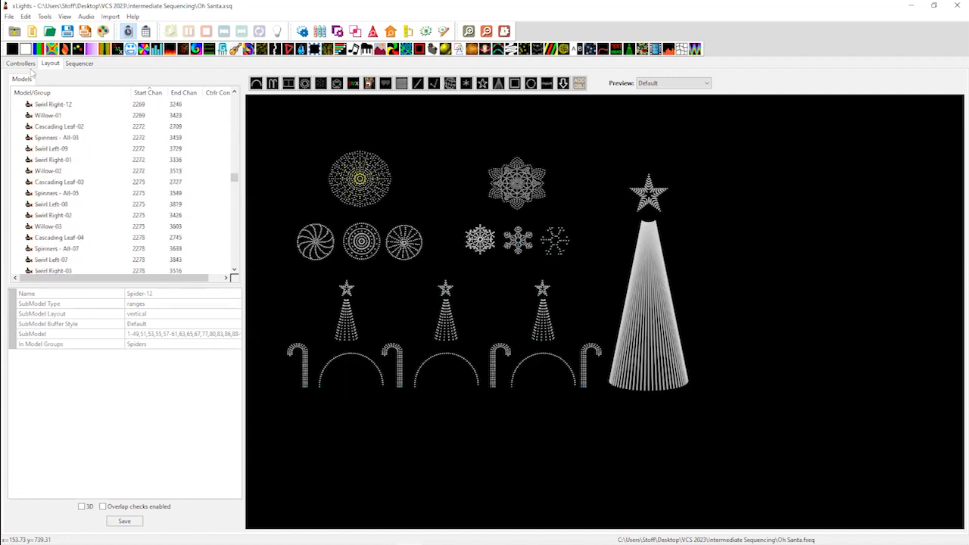
click(361, 162)
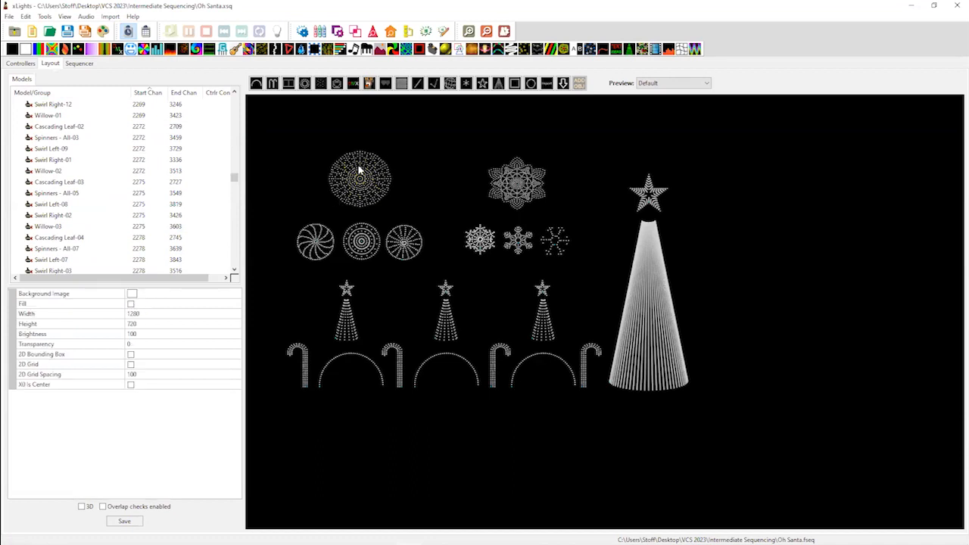
click(362, 182)
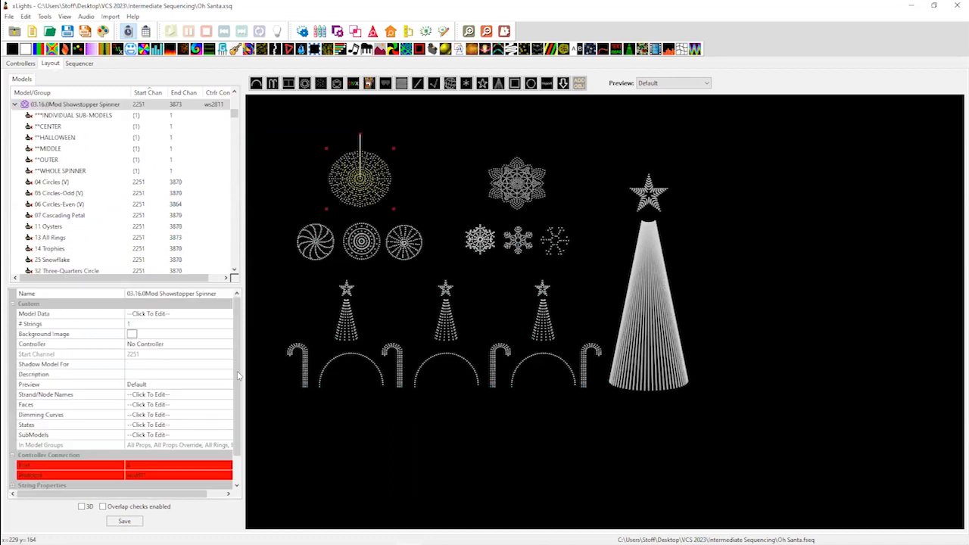
click(221, 436)
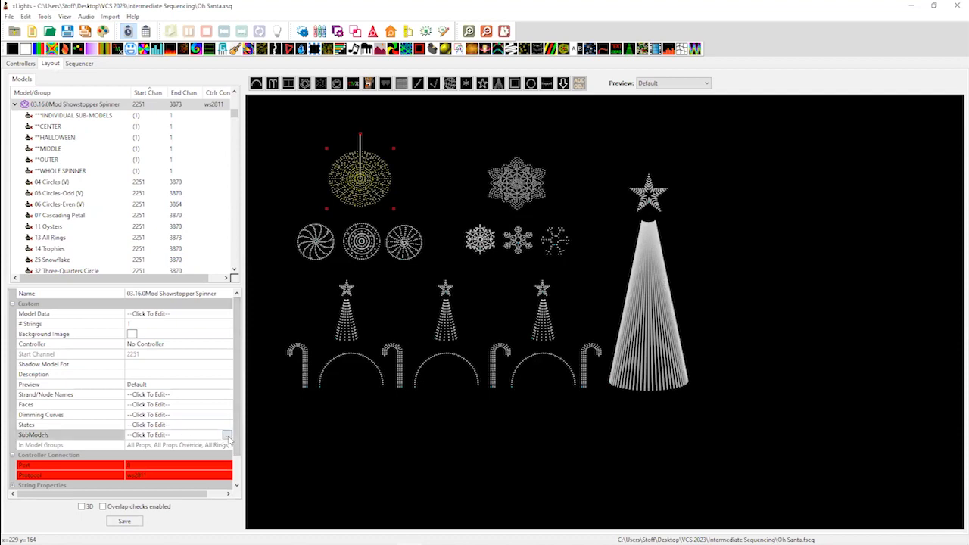
click(227, 435)
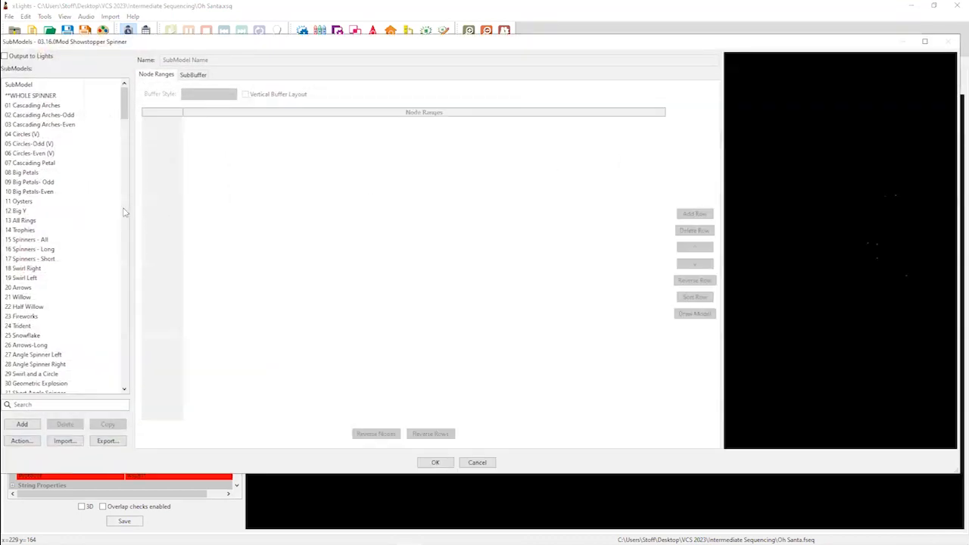
Look through the spinner's whole submodel list, from the whole-spinner entries to the individual submodels and the Spiders entry
click(126, 170)
scroll(128, 170, down, 15)
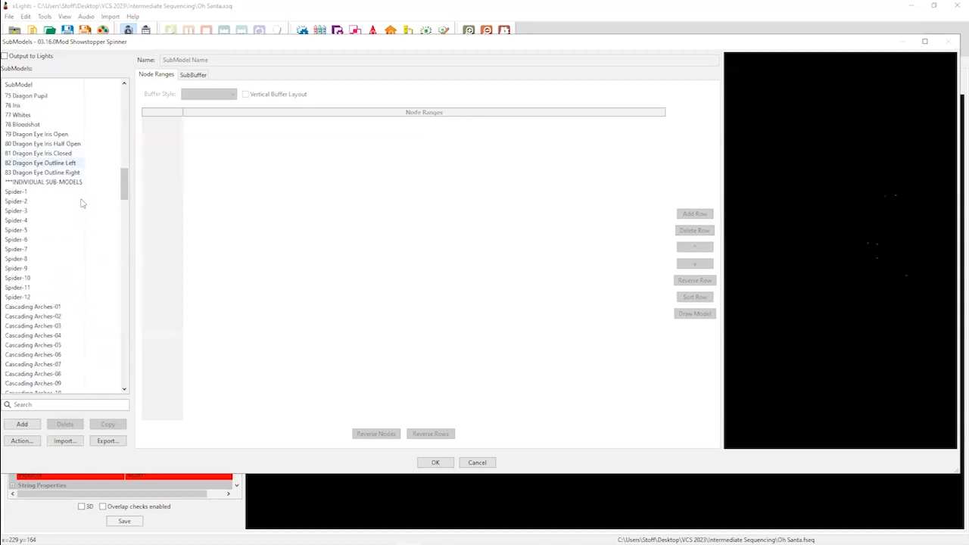
drag(127, 189, 110, 264)
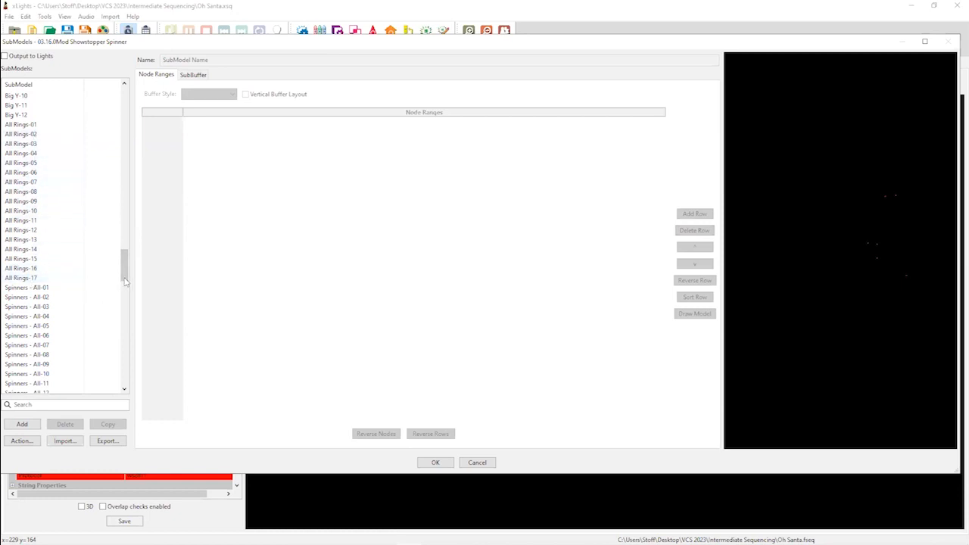
drag(122, 301, 127, 362)
drag(138, 251, 142, 114)
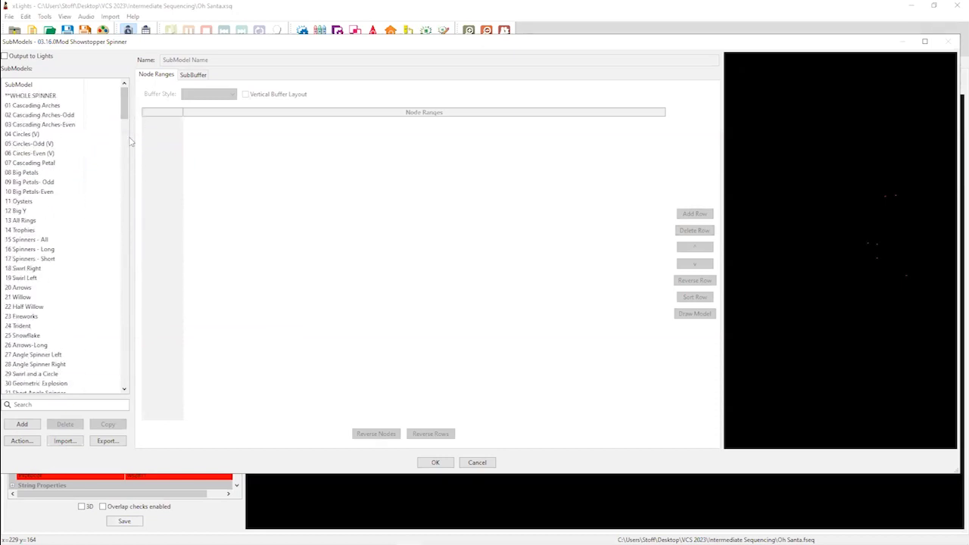
drag(125, 119, 112, 378)
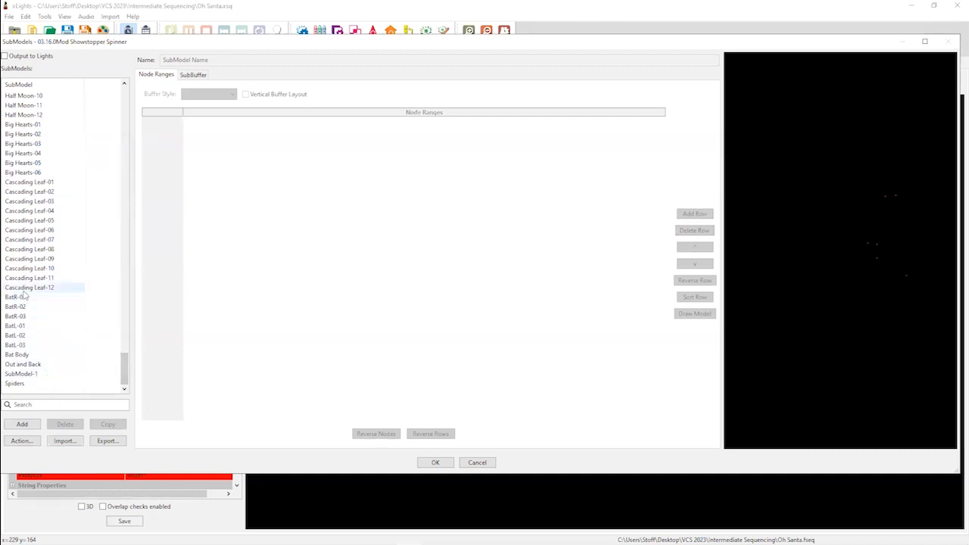
scroll(117, 334, up, 1)
scroll(116, 334, up, 20)
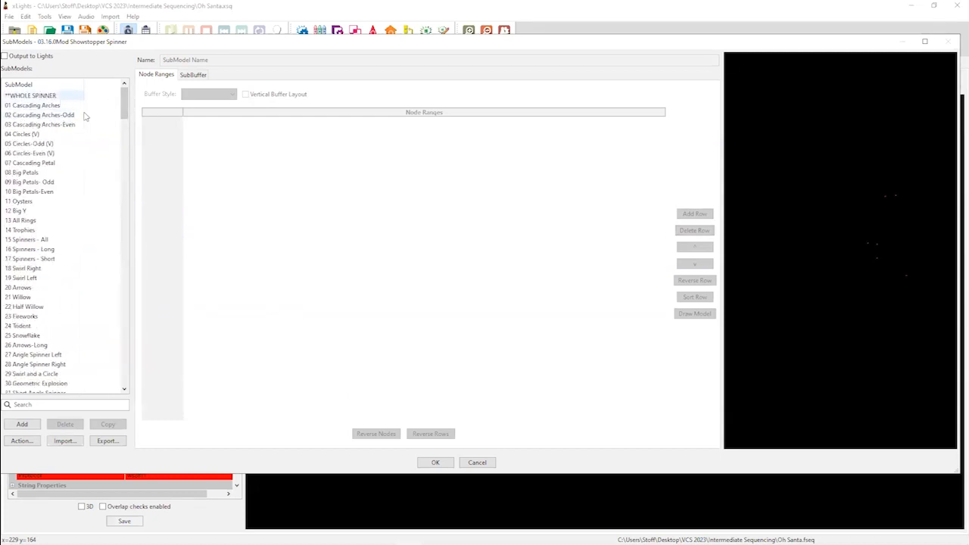
drag(125, 103, 116, 227)
scroll(126, 181, up, 15)
drag(124, 106, 117, 192)
Show the node ranges of the Spider-1 submodel, and close the SubModels editor without saving
click(16, 135)
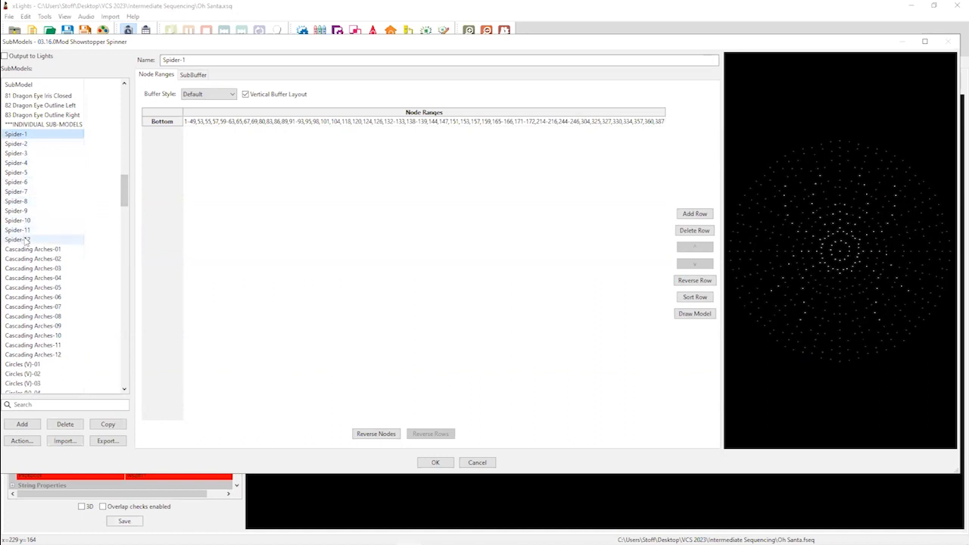
drag(123, 191, 135, 96)
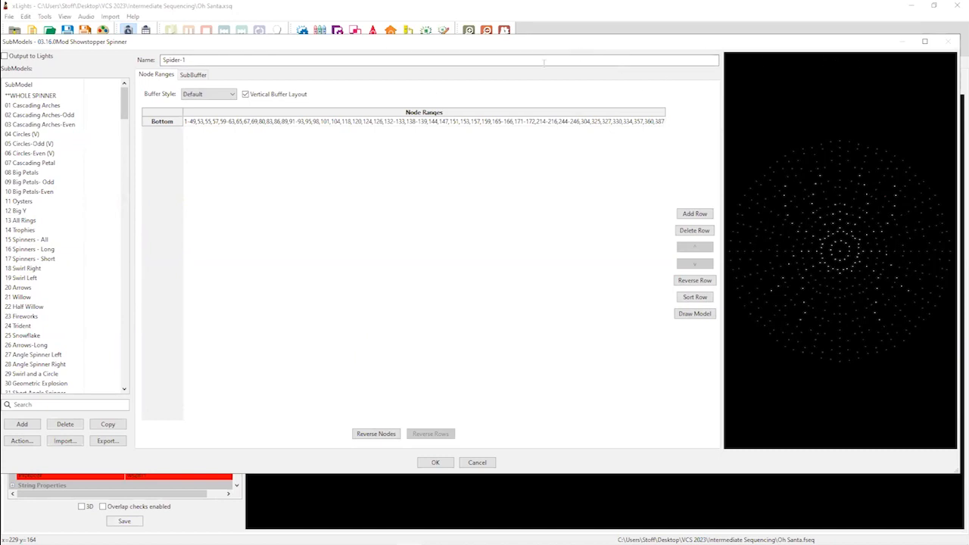
drag(573, 38, 580, 64)
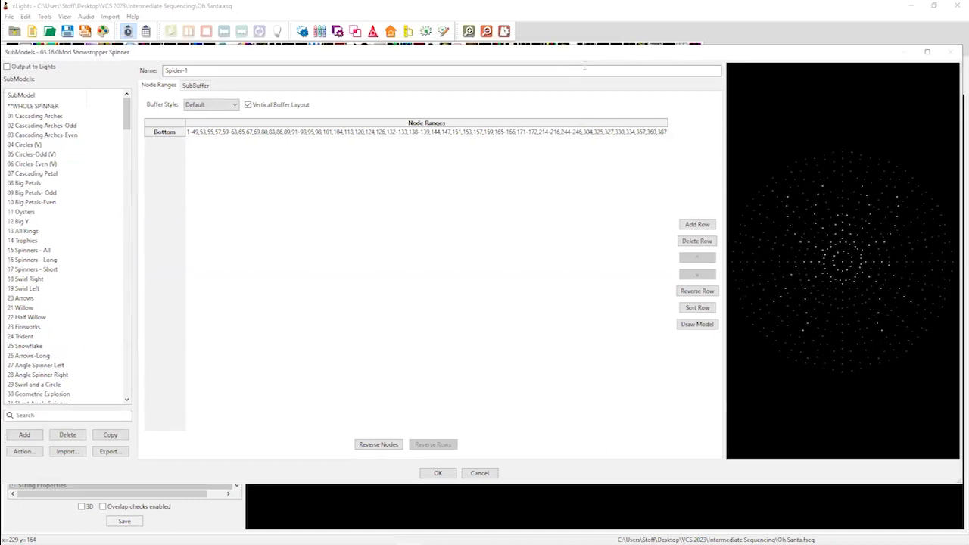
click(483, 474)
click(505, 268)
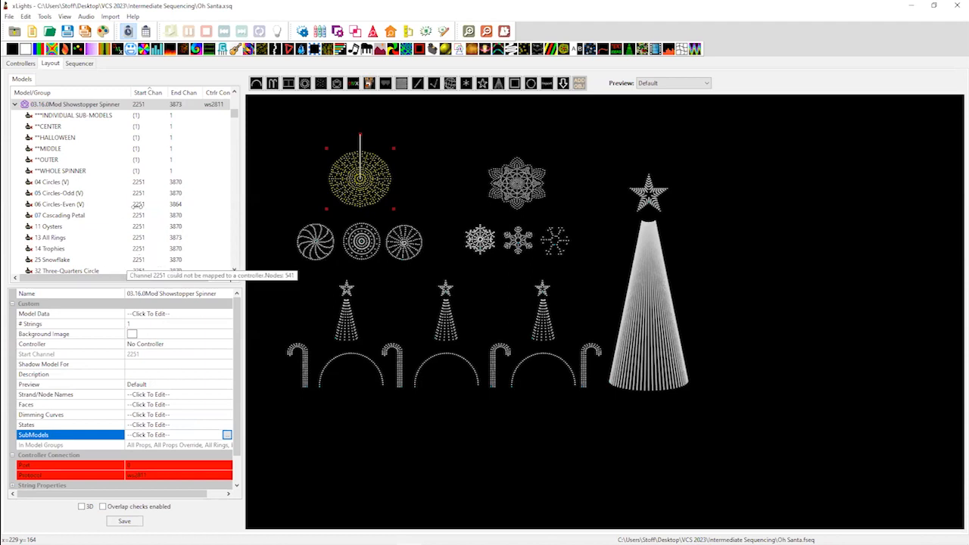
Return to the sequencer and collapse the submodel rows of 03.16.0Mod Showstopper Spinner
click(79, 63)
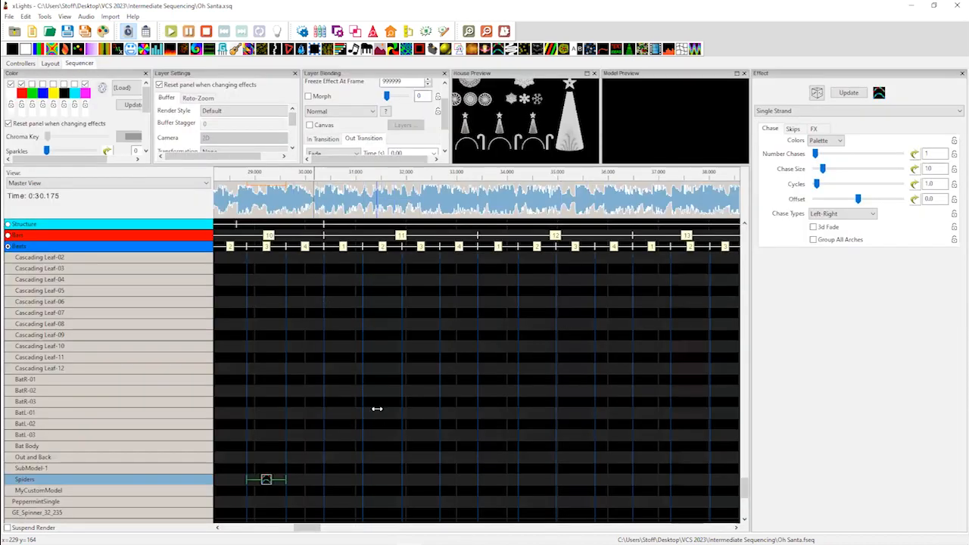
scroll(242, 508, down, 1)
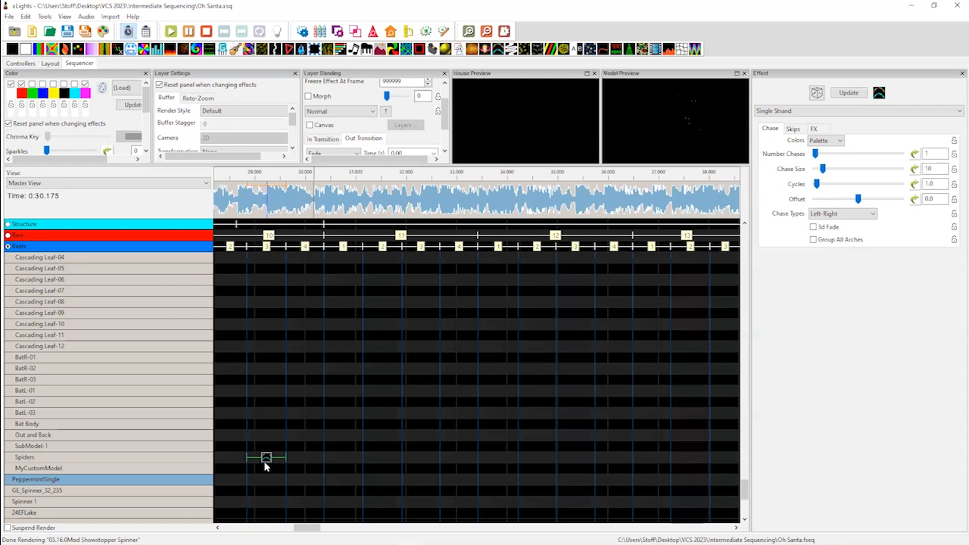
scroll(296, 427, down, 1)
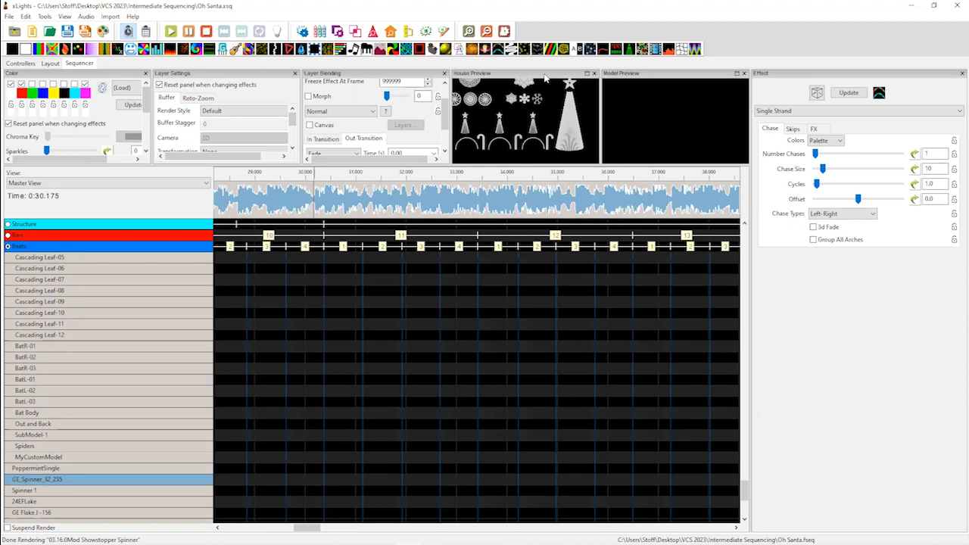
scroll(253, 353, up, 6)
scroll(92, 356, down, 20)
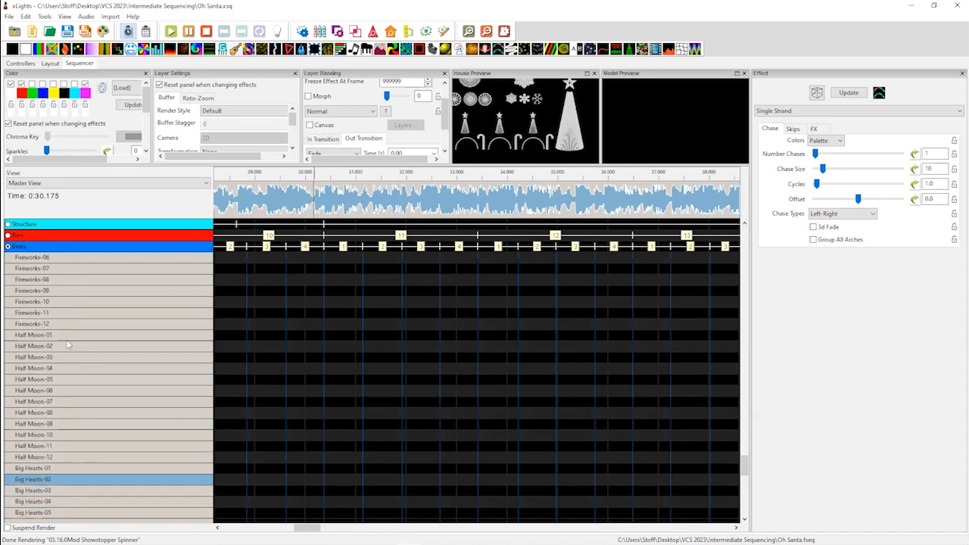
scroll(66, 345, up, 15)
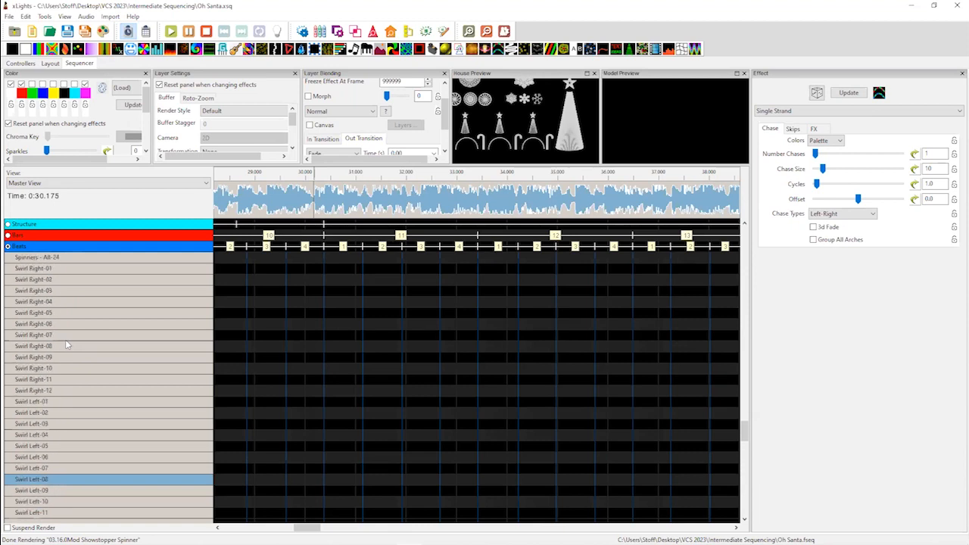
drag(744, 416, 744, 334)
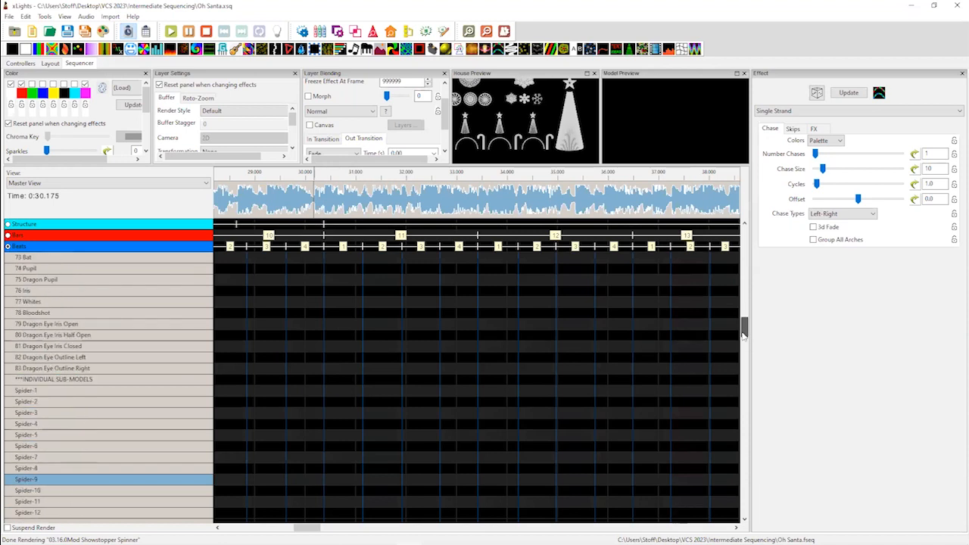
scroll(359, 292, up, 2)
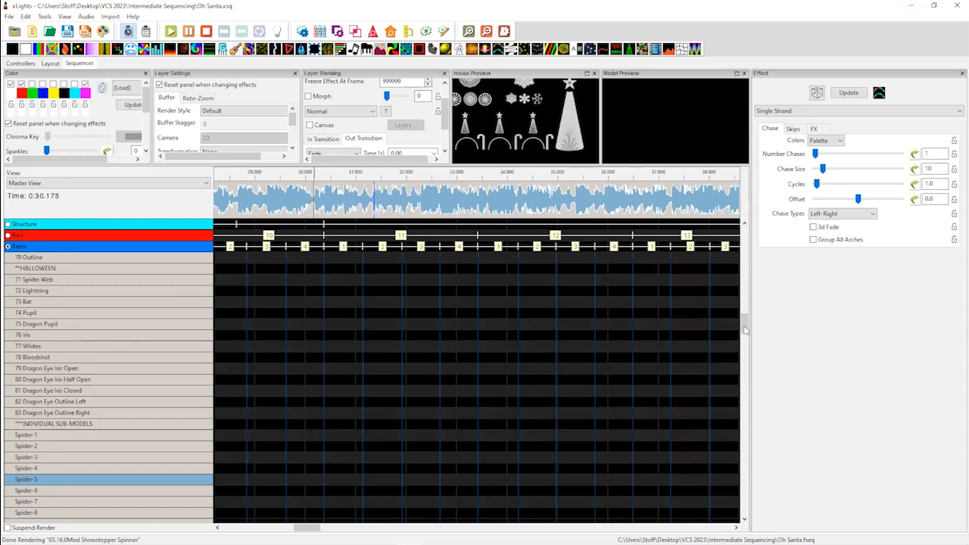
drag(744, 323, 744, 262)
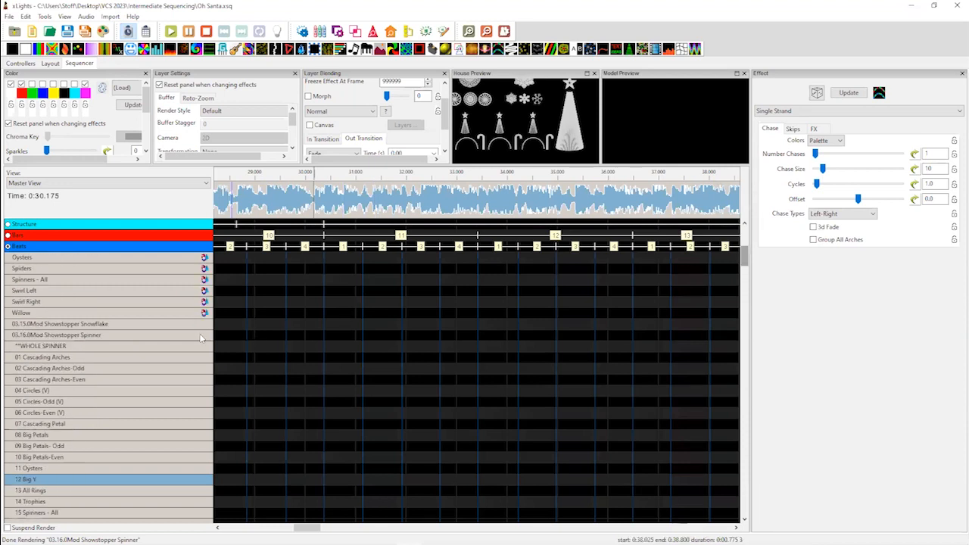
double_click(177, 338)
Delete the effects on the All Props Override row from beat 4 of bar 10 through the rest of the visible timeline
scroll(193, 371, down, 3)
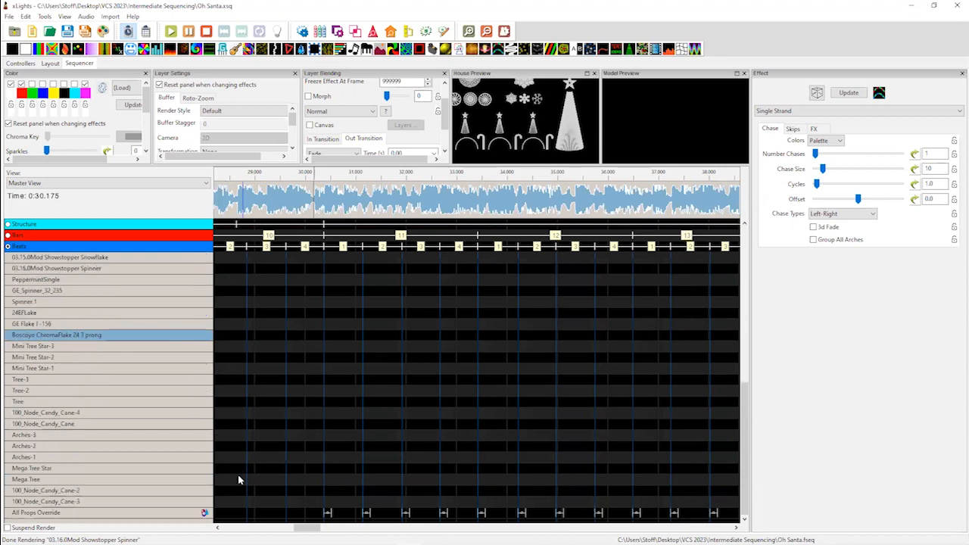
drag(301, 511, 752, 506)
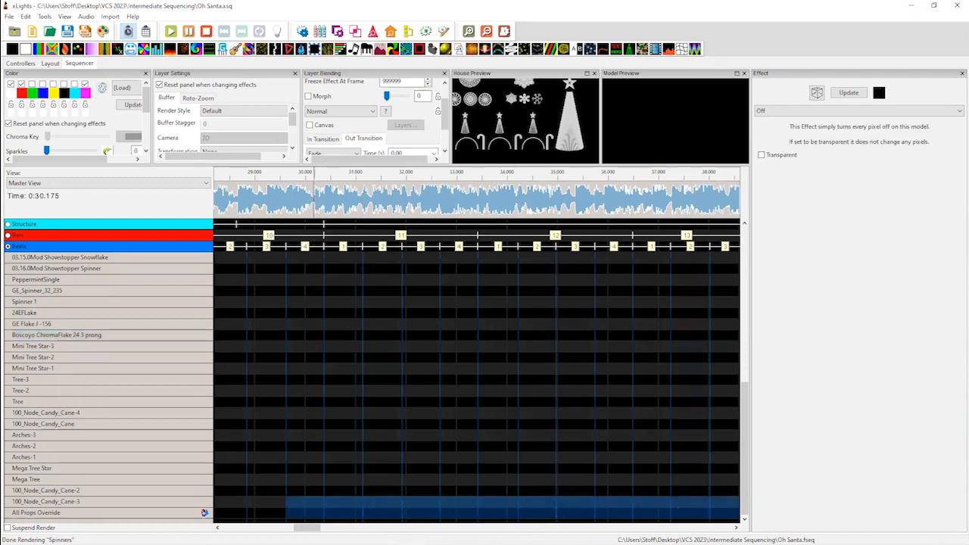
mouse_move(307, 528)
mouse_down()
mouse_move(283, 528)
mouse_move(307, 528)
mouse_up()
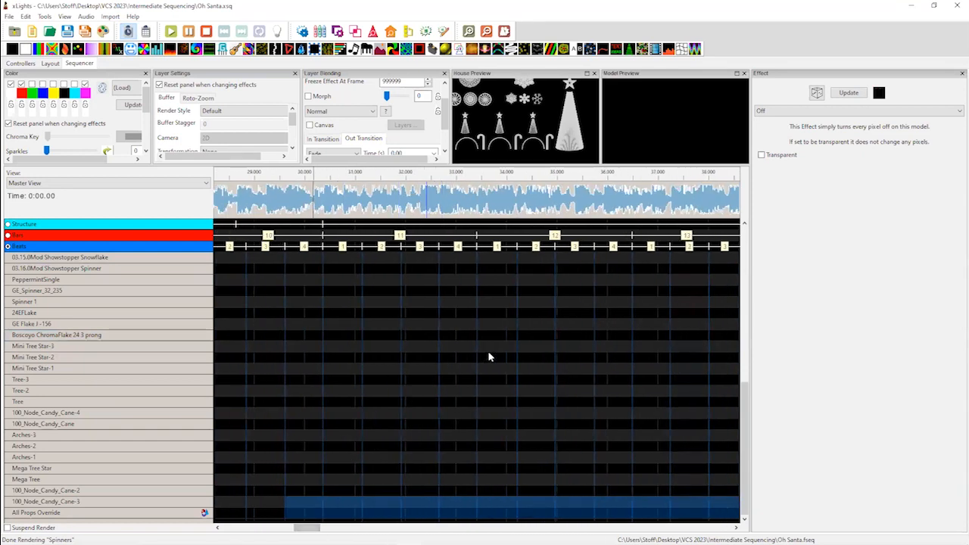
scroll(488, 351, up, 2)
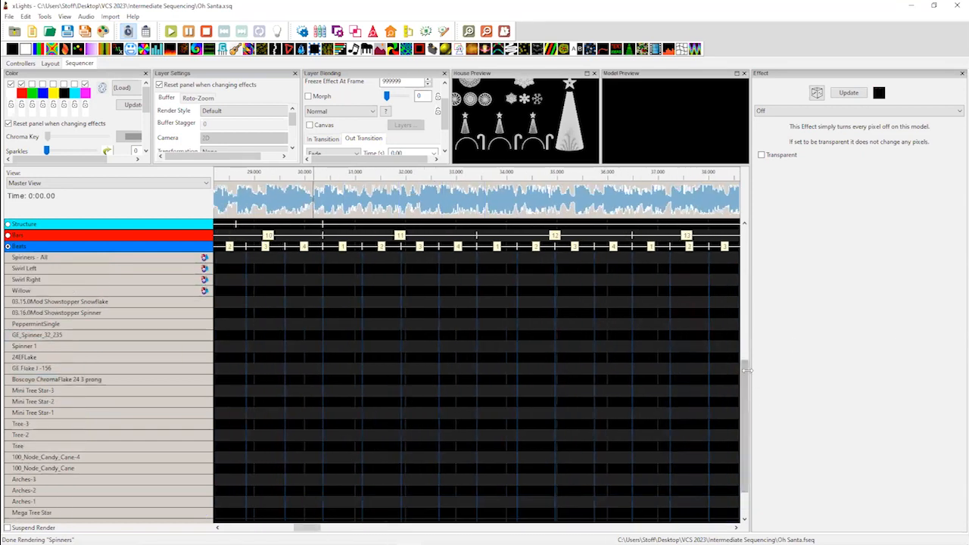
Delete all effects on the Candy Canes through Spinners group rows between about 30 and 40 seconds
drag(754, 390, 753, 394)
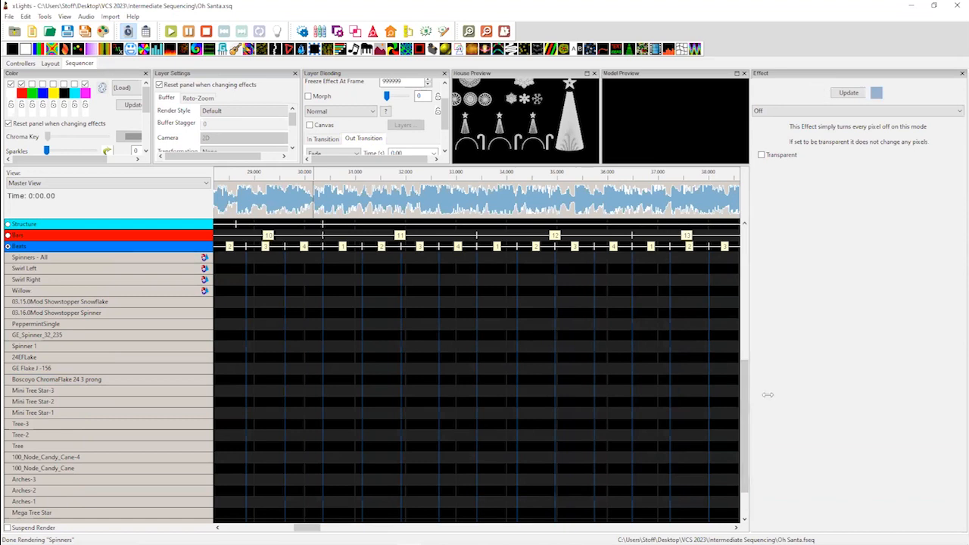
scroll(529, 324, up, 5)
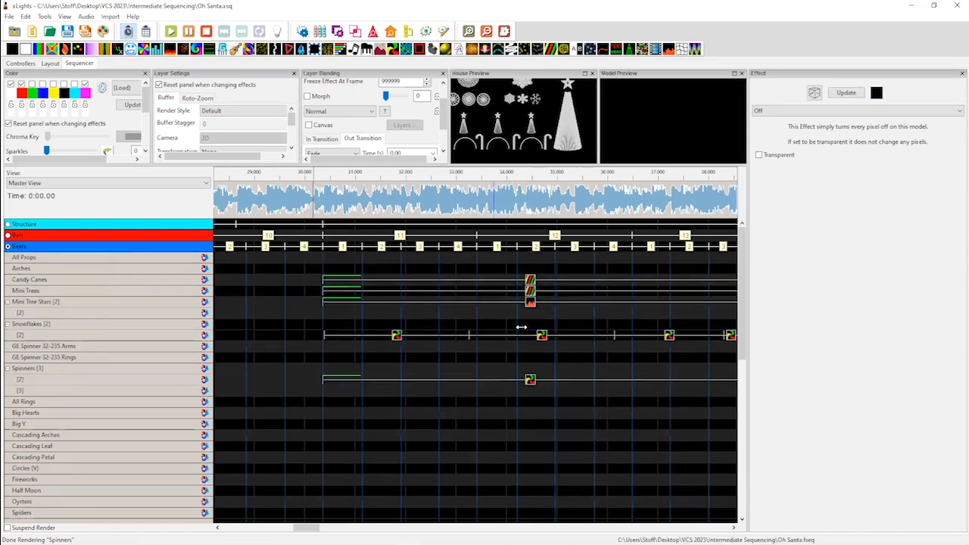
scroll(520, 325, down, 3)
drag(401, 386, 302, 359)
key(Delete)
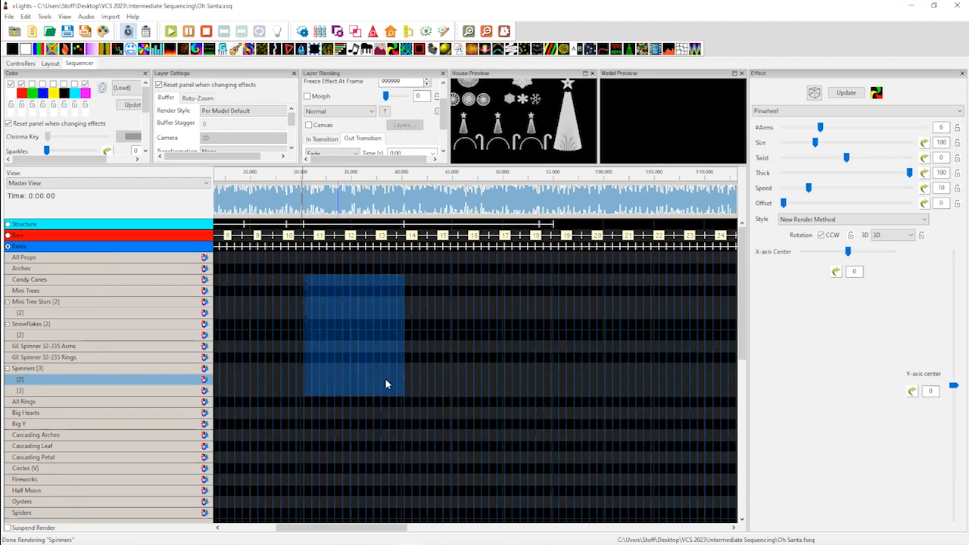
Insert five additional layers below the Mega Tree model's row
scroll(584, 326, down, 4)
scroll(583, 326, down, 6)
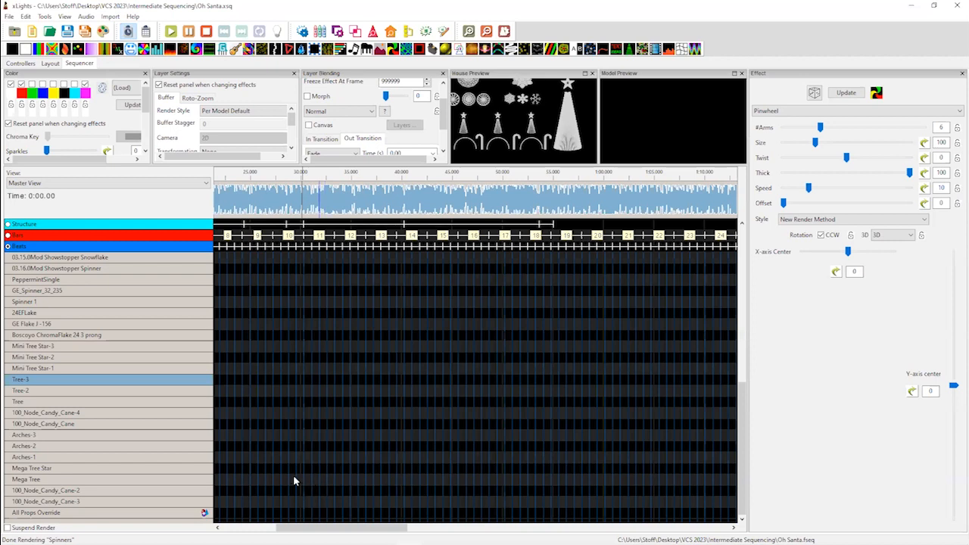
right_click(140, 481)
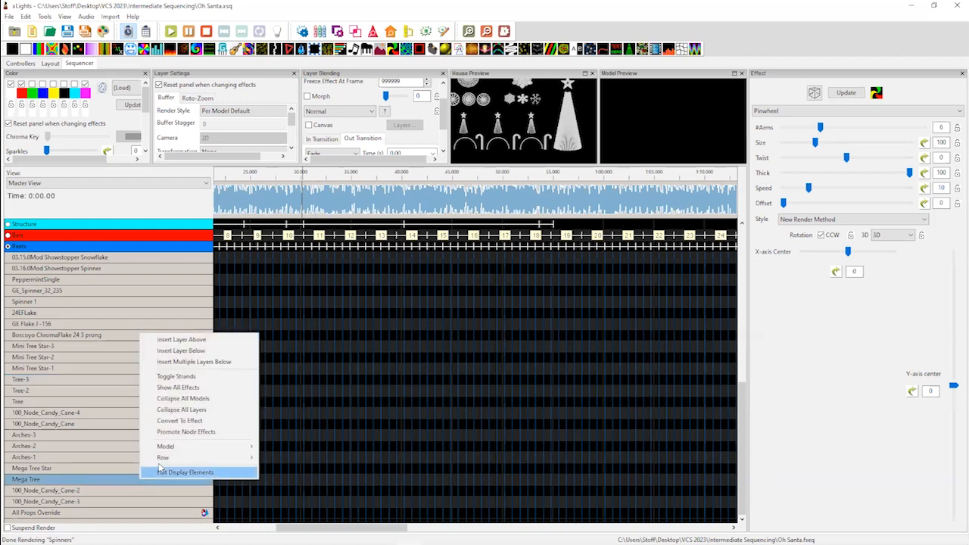
click(193, 362)
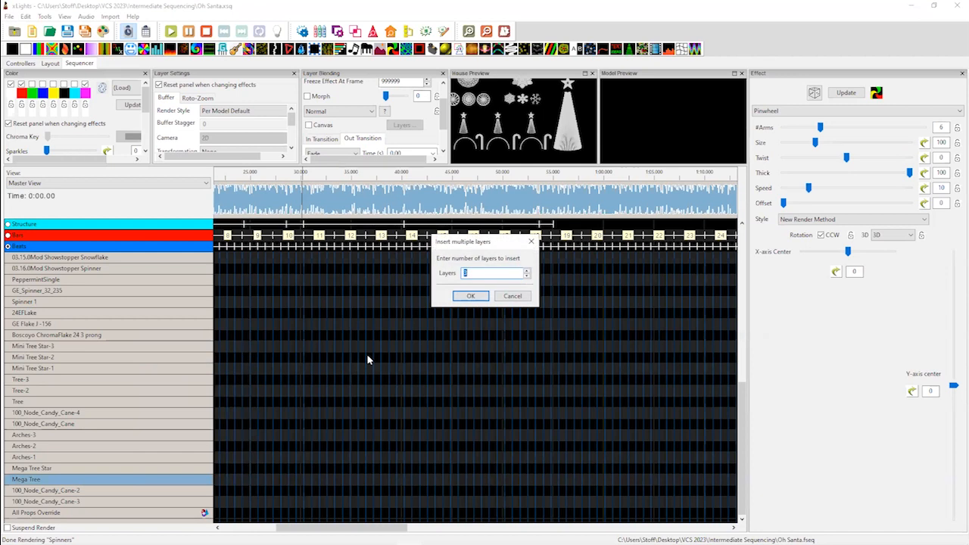
click(470, 295)
Add a white and red Spirals effect with Thickness 21 to the top Mega Tree layer, from about 31 to 44 seconds
scroll(351, 469, down, 3)
click(315, 423)
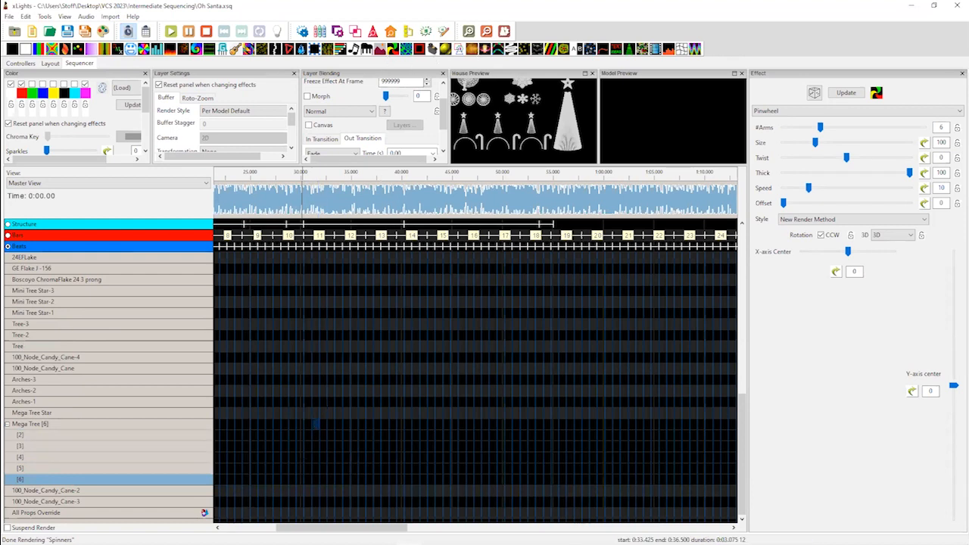
drag(552, 50, 446, 441)
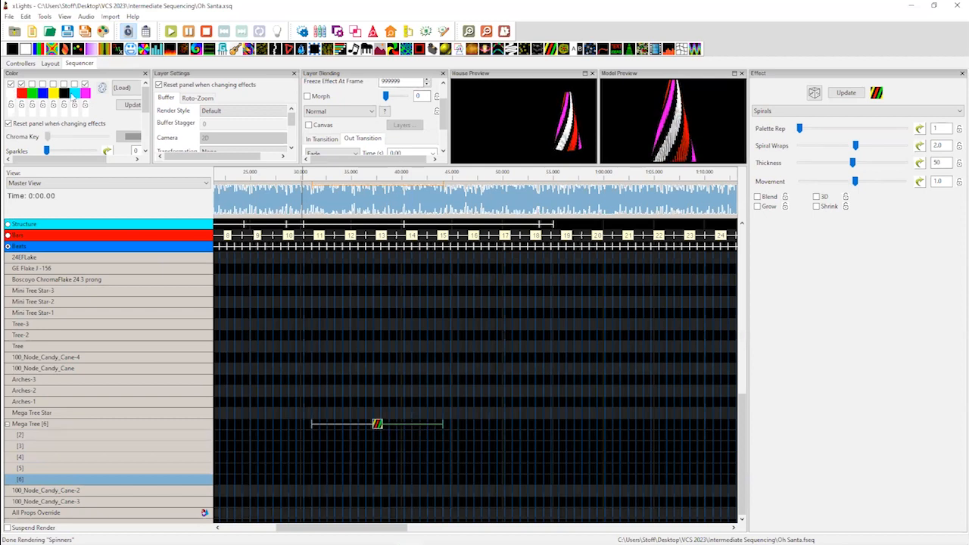
click(86, 84)
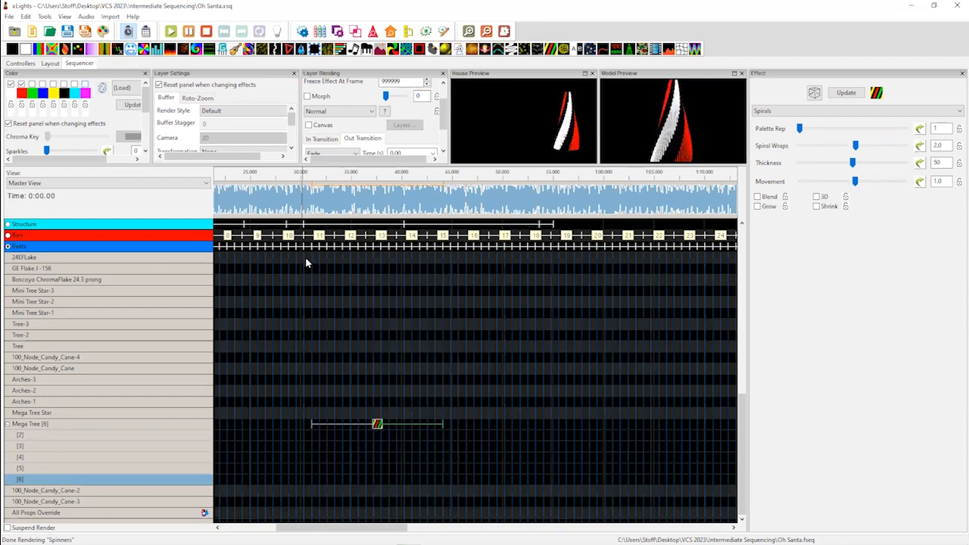
drag(853, 163, 824, 164)
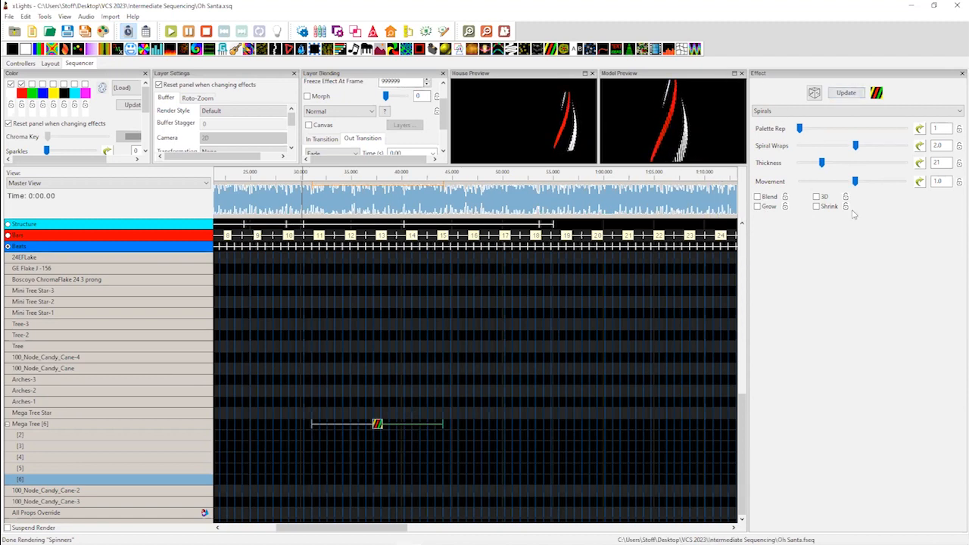
click(919, 146)
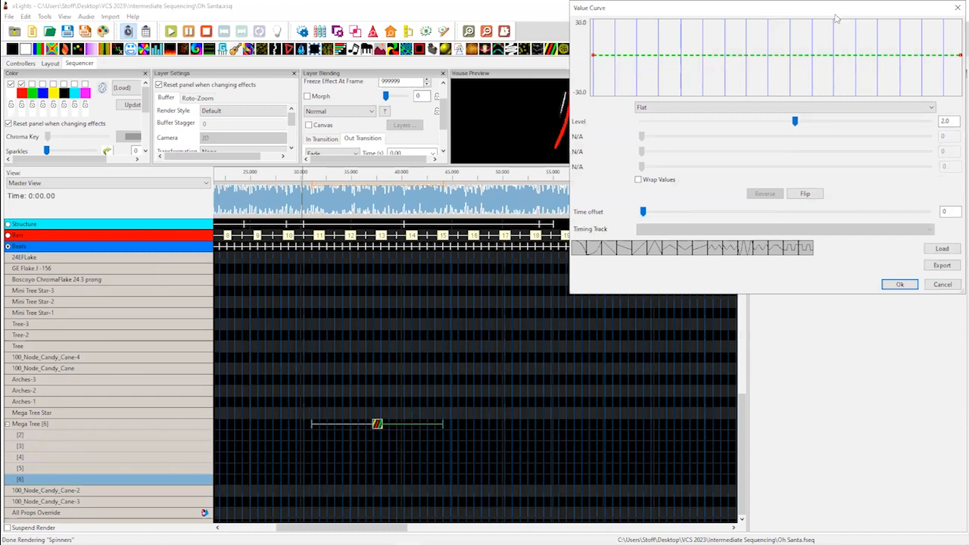
drag(836, 19, 779, 55)
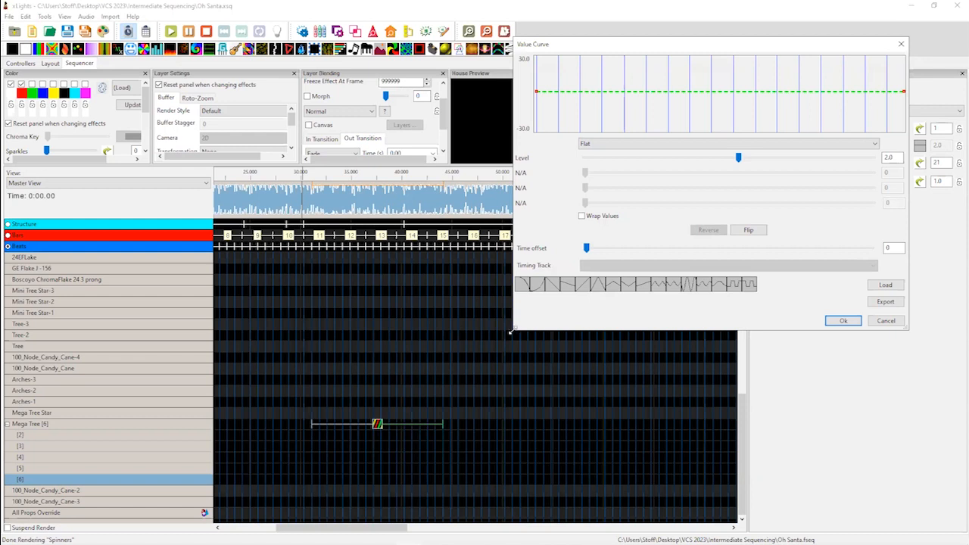
drag(512, 331, 266, 408)
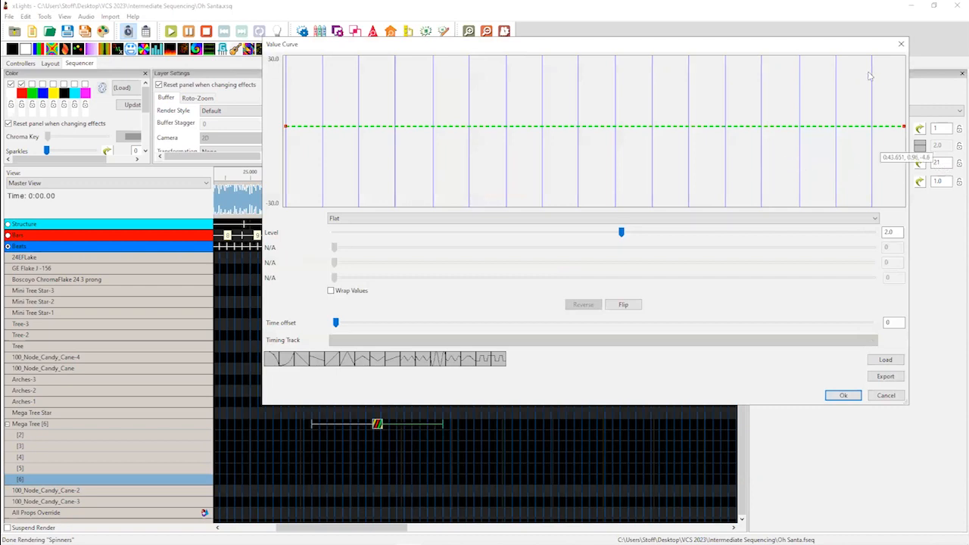
click(886, 395)
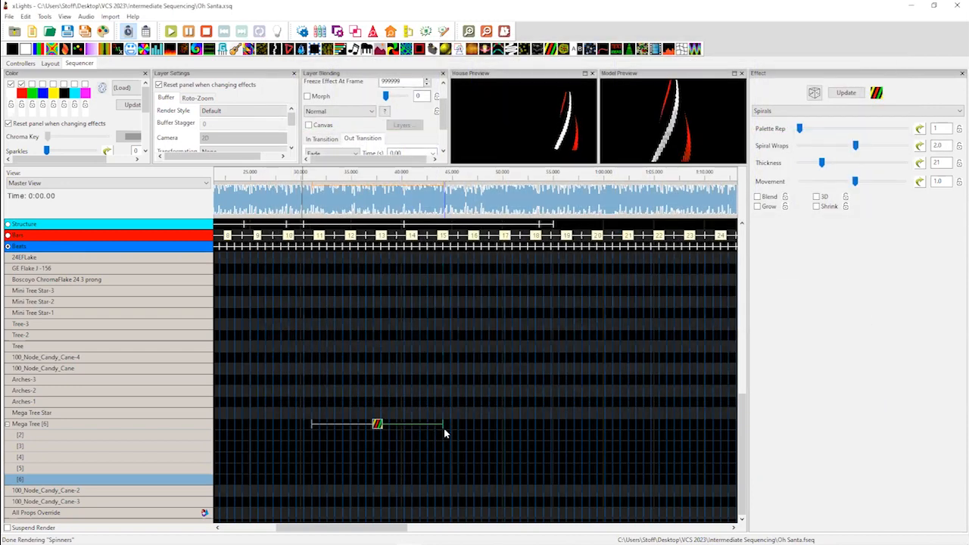
Shorten the Spirals effect to end at 43.425 seconds and give its Spiral Wraps a Saw Tooth value curve with 8 cycles
drag(443, 427, 435, 426)
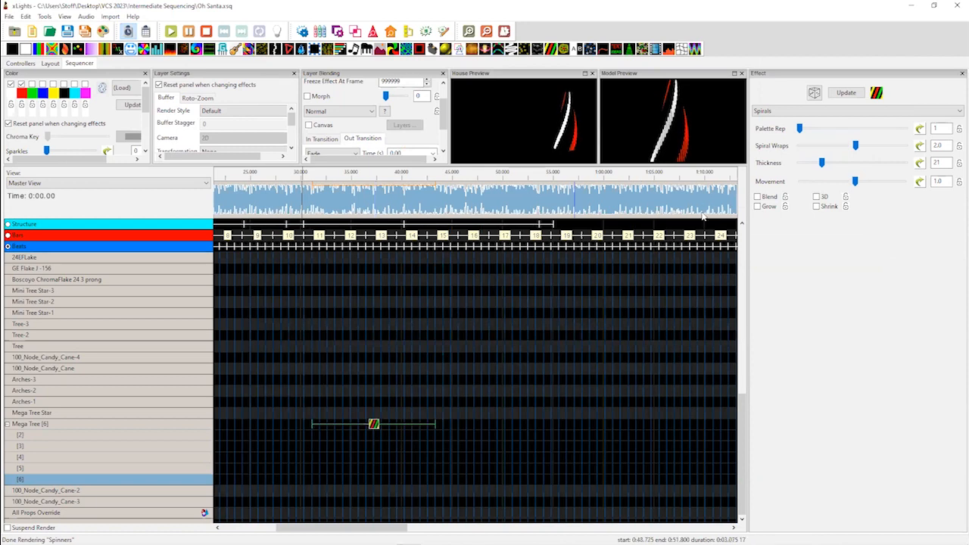
click(918, 146)
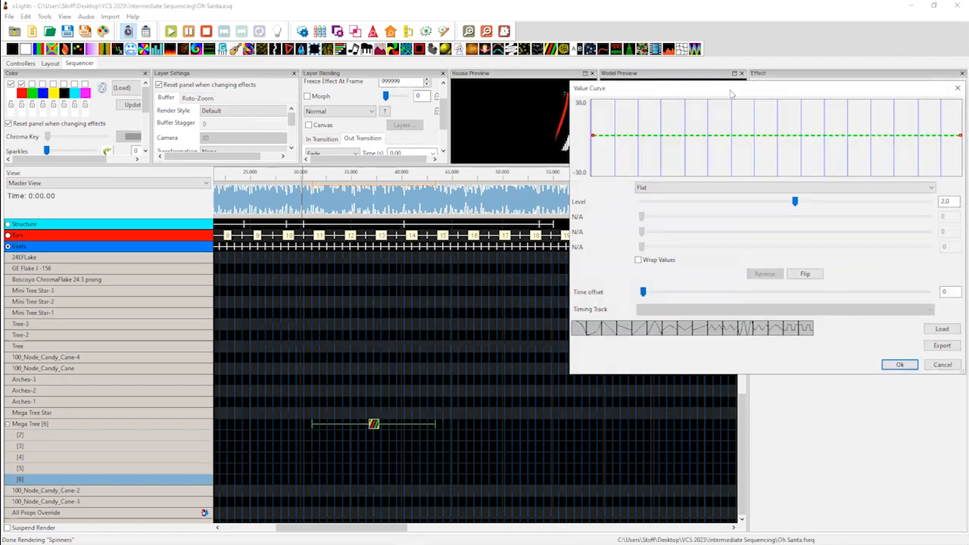
drag(725, 94, 432, 126)
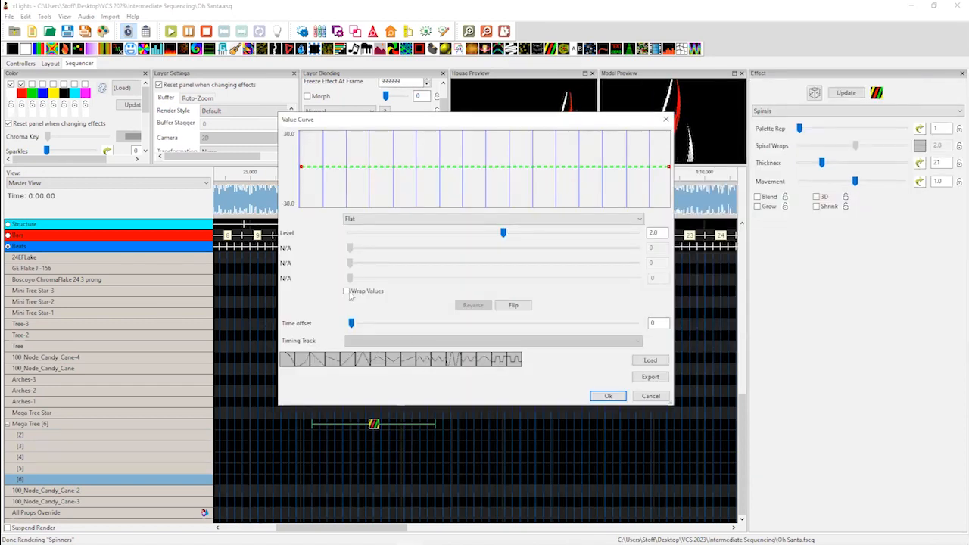
click(400, 219)
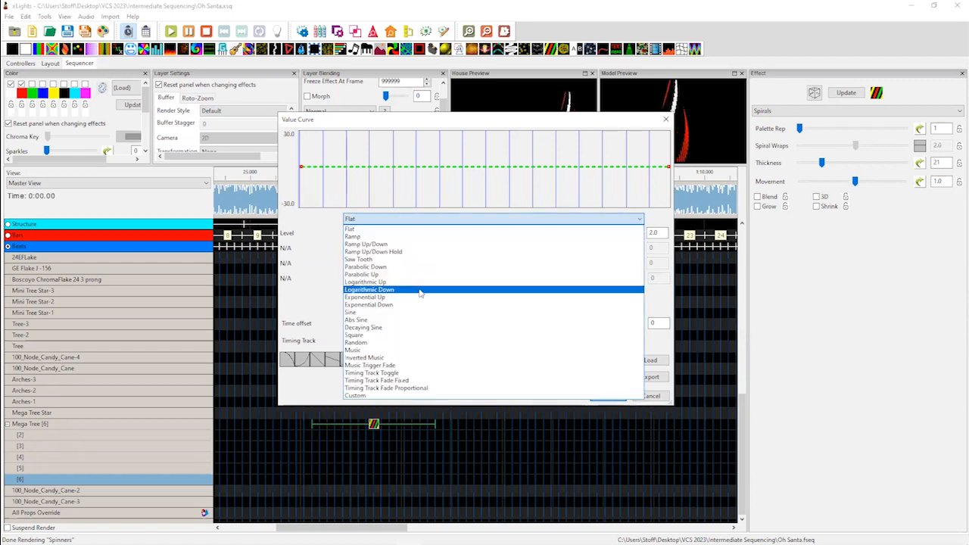
click(409, 259)
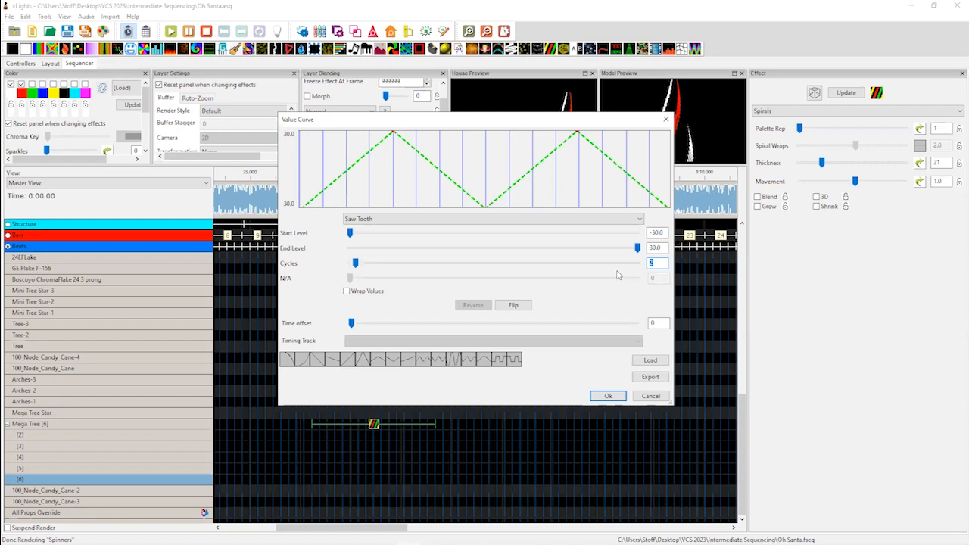
text(8)
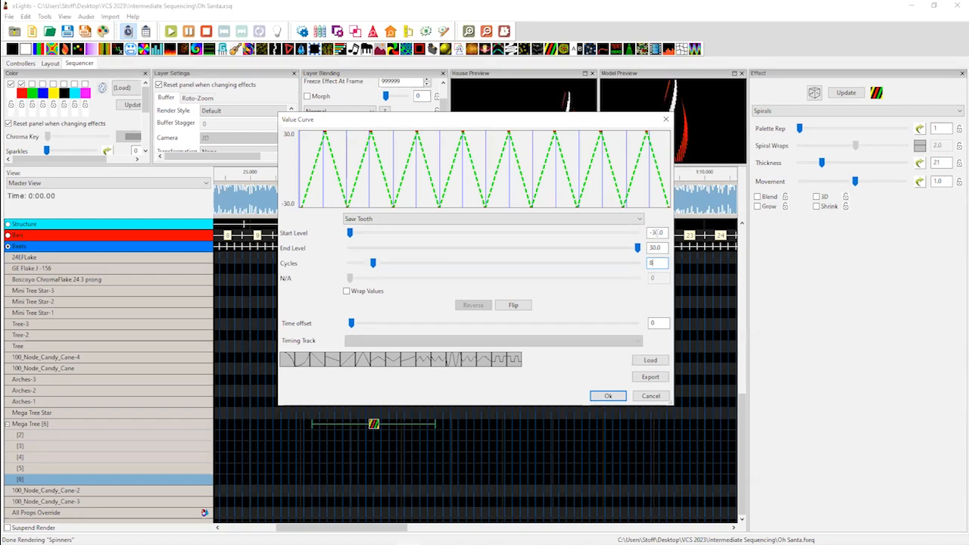
Set the Spiral Wraps curve's Start Level to -3.0 and End Level to 3.0, and play back the effect
drag(650, 232, 655, 233)
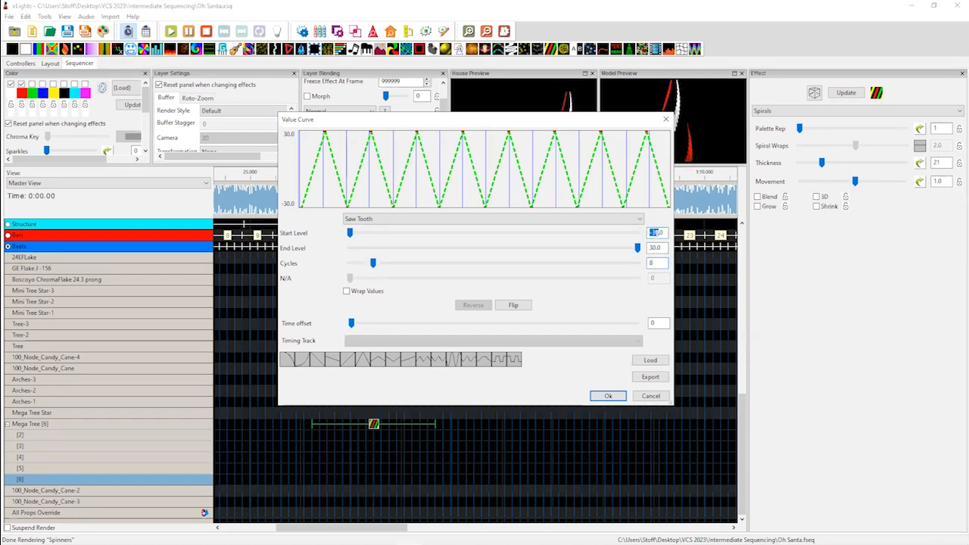
text(-3)
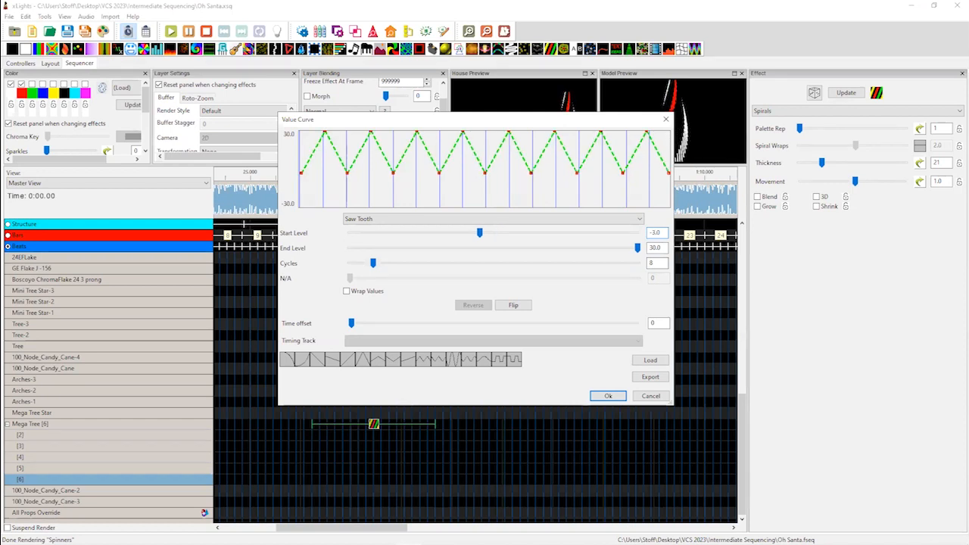
double_click(653, 247)
text(3.0)
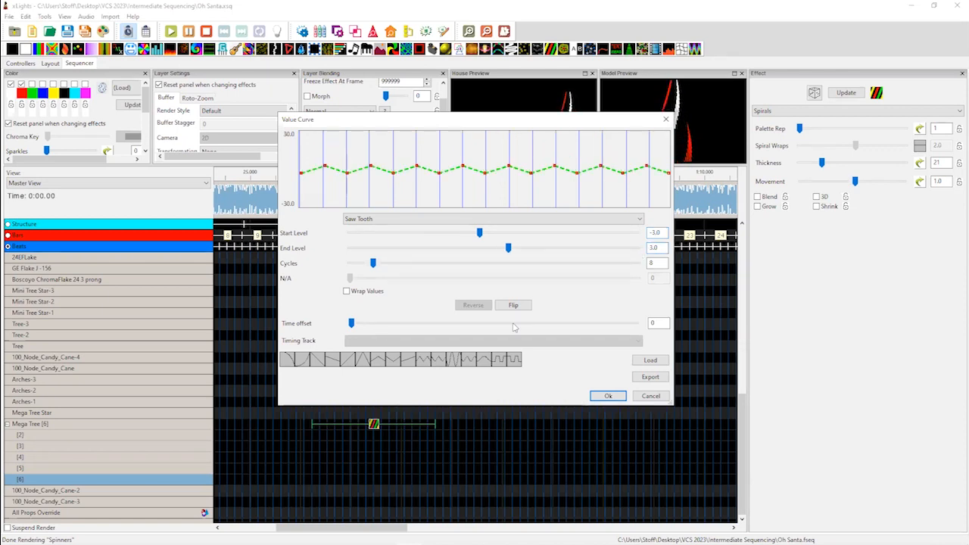
click(609, 396)
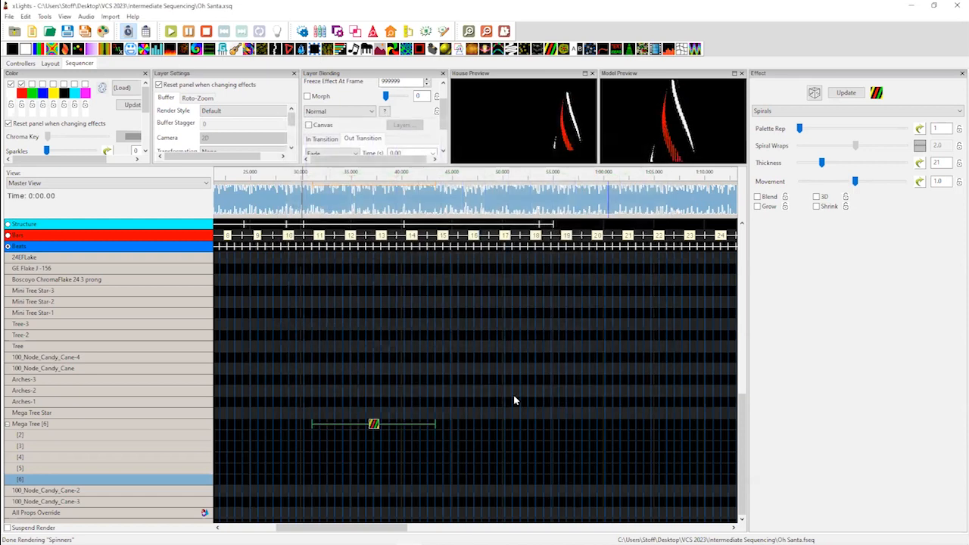
click(304, 202)
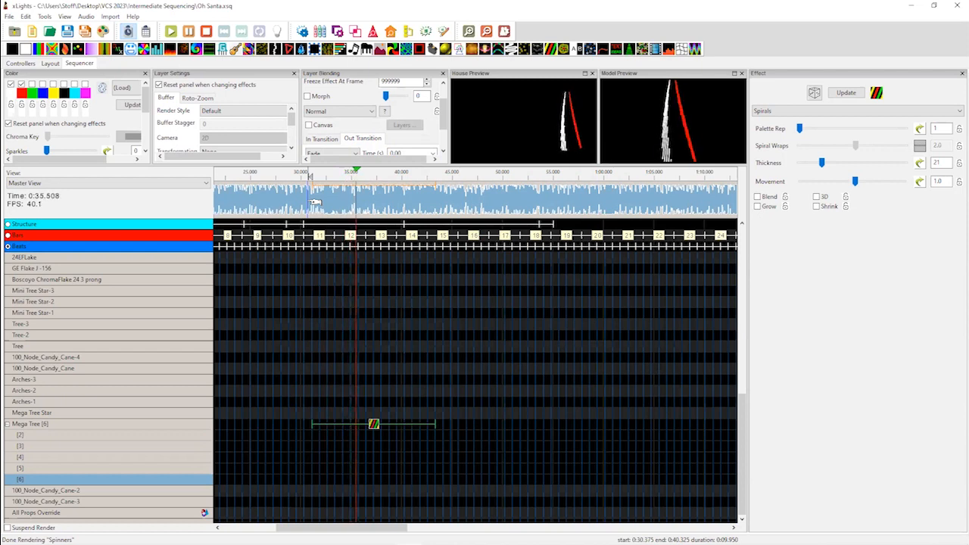
key(space)
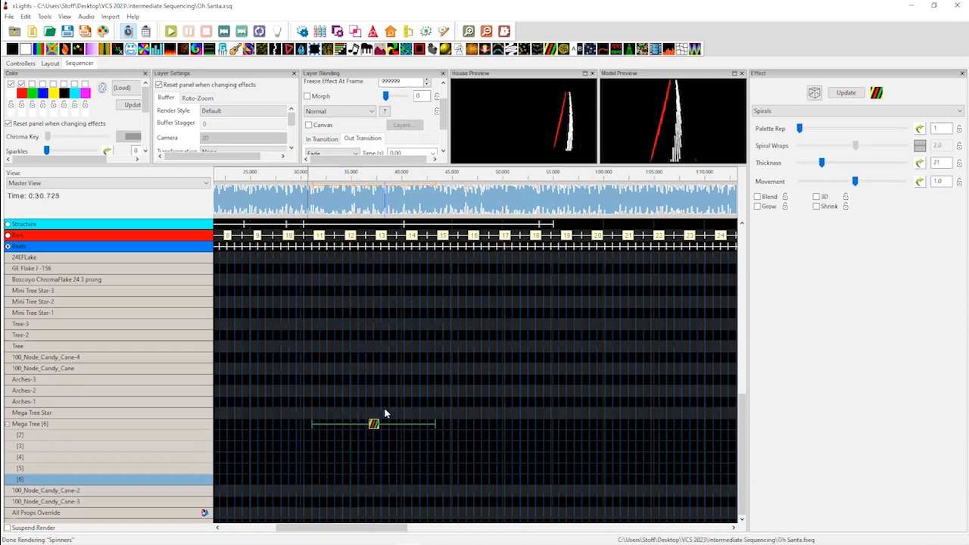
Set the Spirals effect's Movement to 15 and play it back from about 31.5 seconds
drag(855, 181, 918, 185)
text(15)
click(314, 207)
key(space)
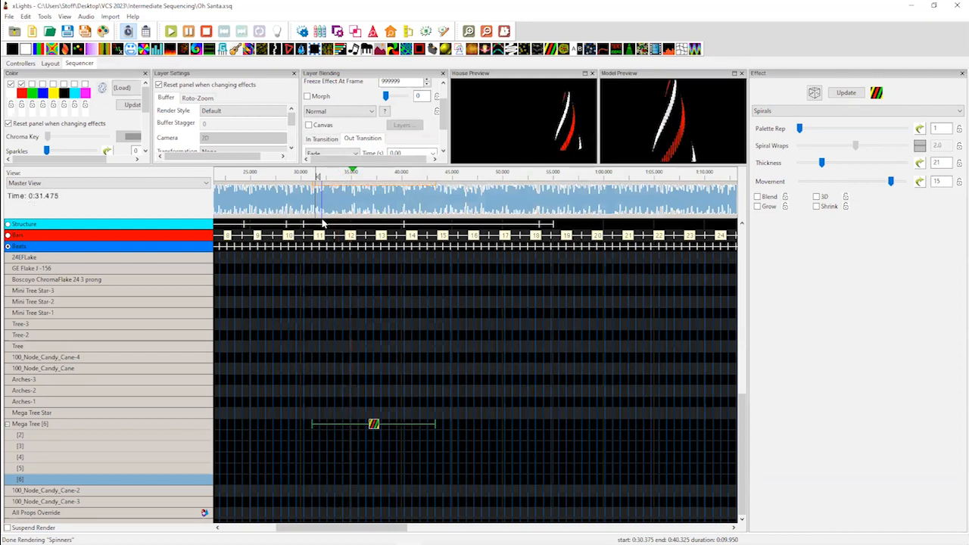
key(space)
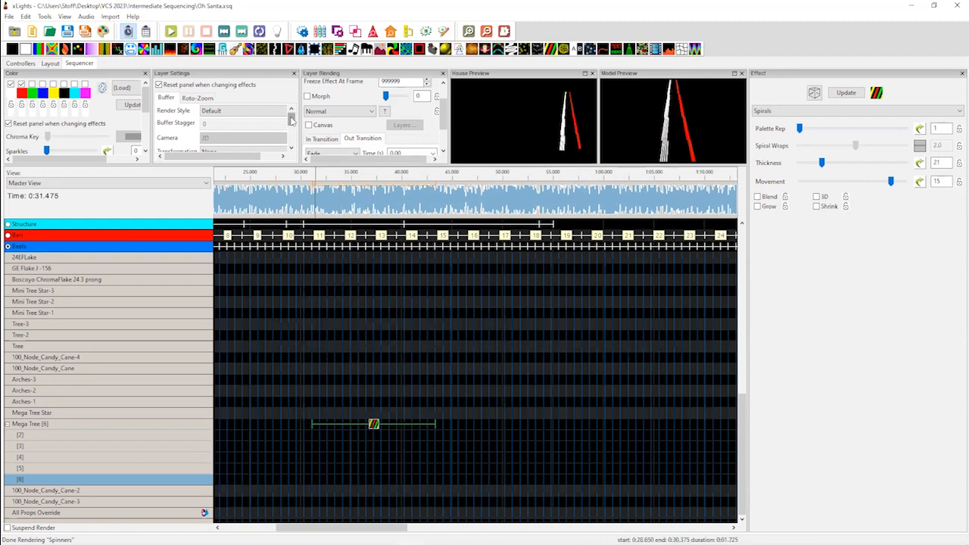
Set the Spirals effect's buffer transformation to Flip Vertical
drag(291, 119, 292, 121)
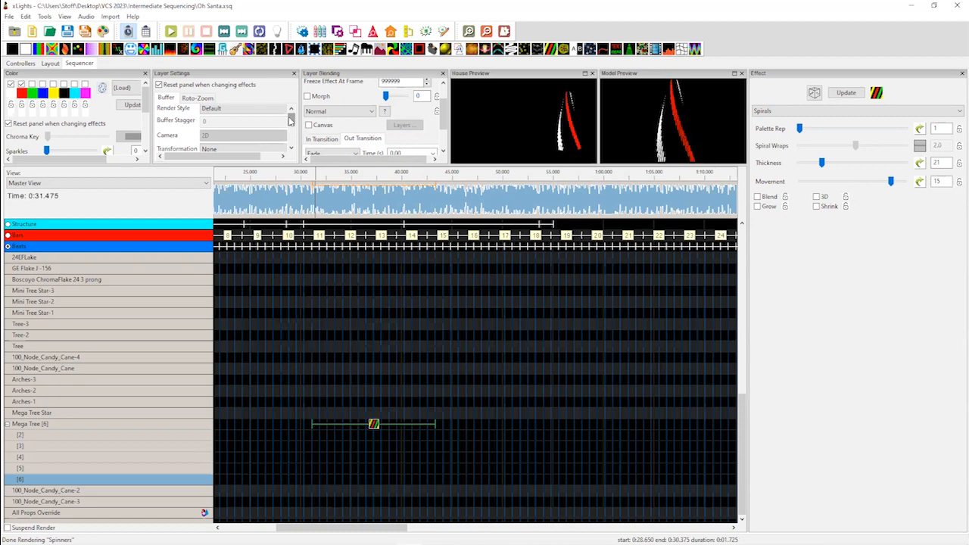
drag(290, 121, 290, 125)
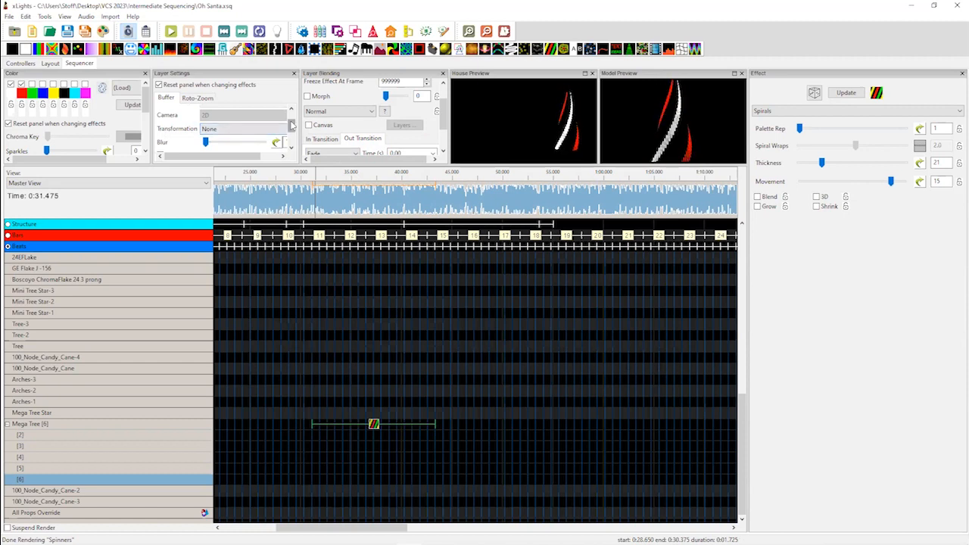
click(251, 132)
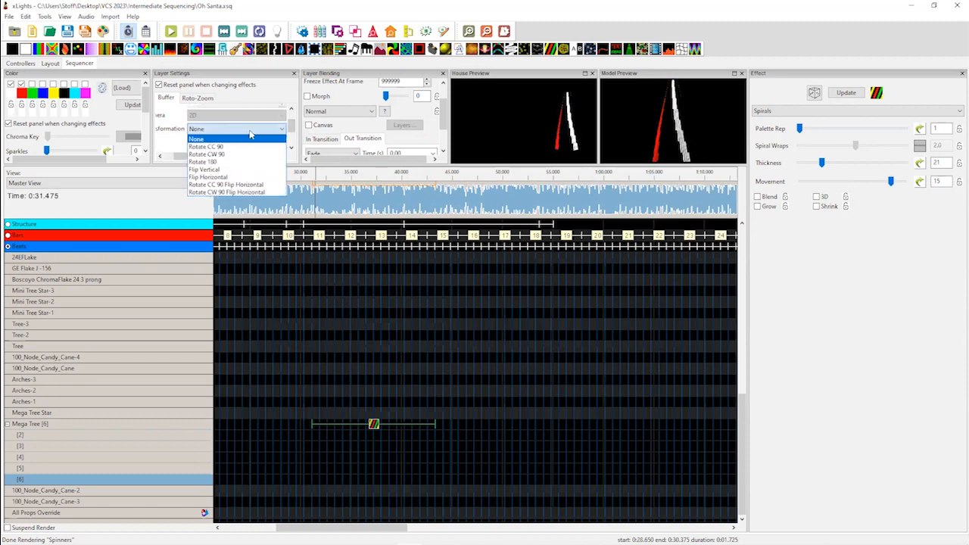
click(238, 169)
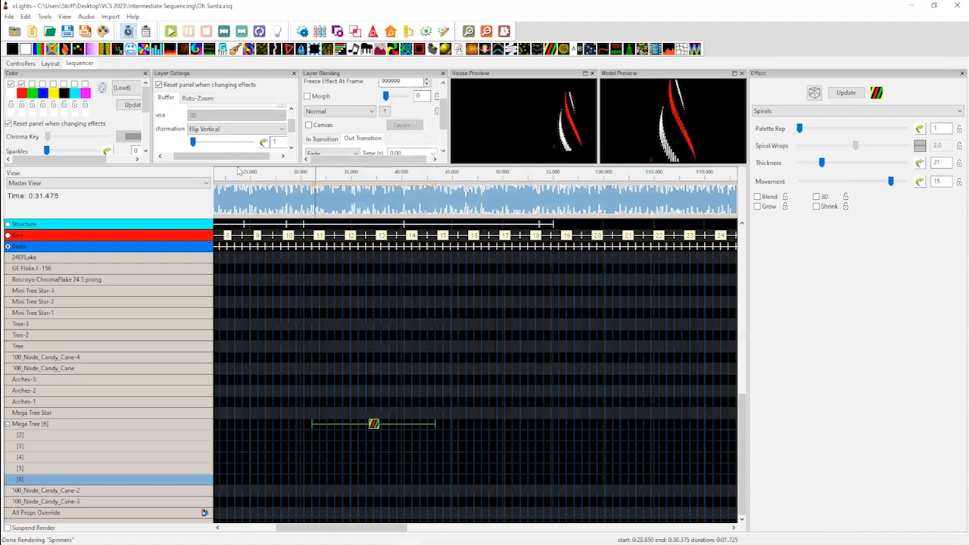
Copy the Mega Tree's Spirals effect and paste the copy onto layer 2, starting near 31.2 seconds
click(372, 424)
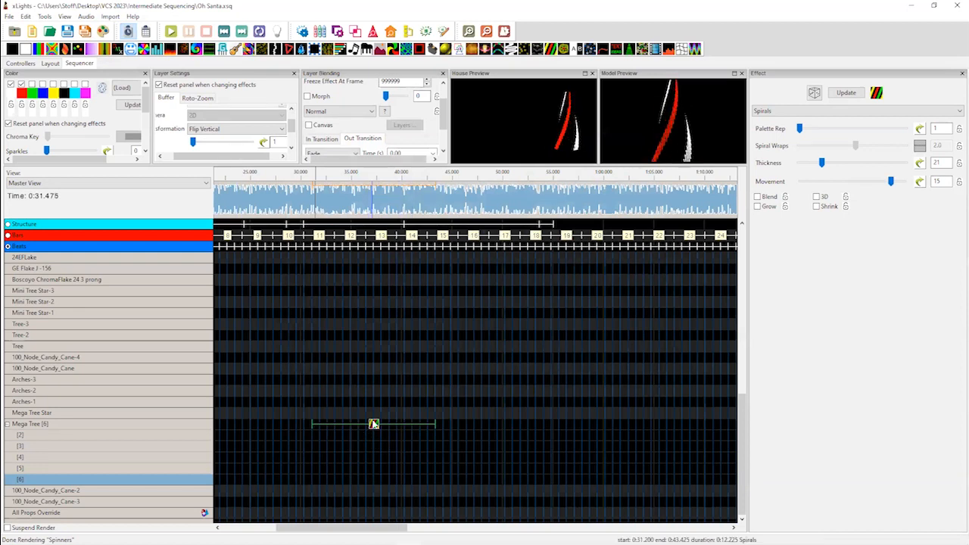
right_click(373, 424)
click(332, 453)
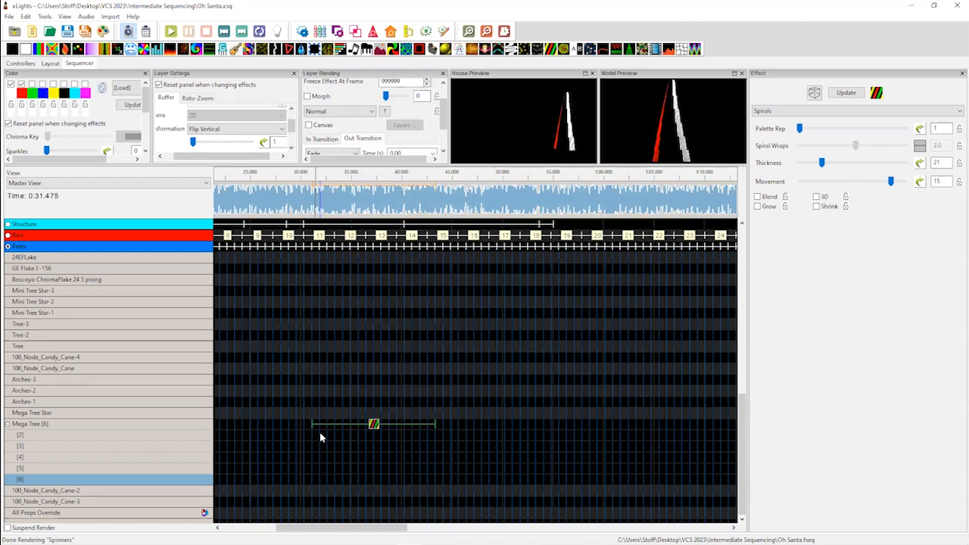
right_click(311, 433)
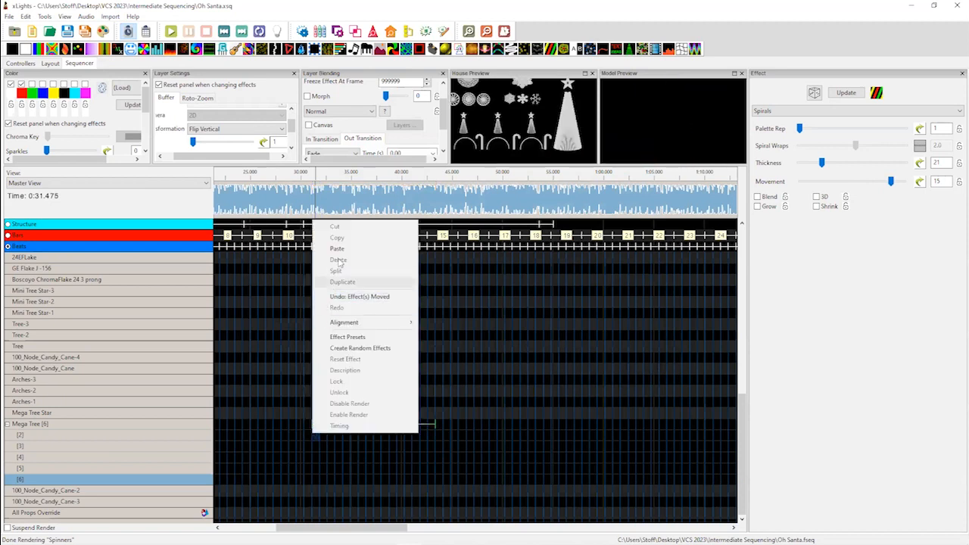
click(337, 248)
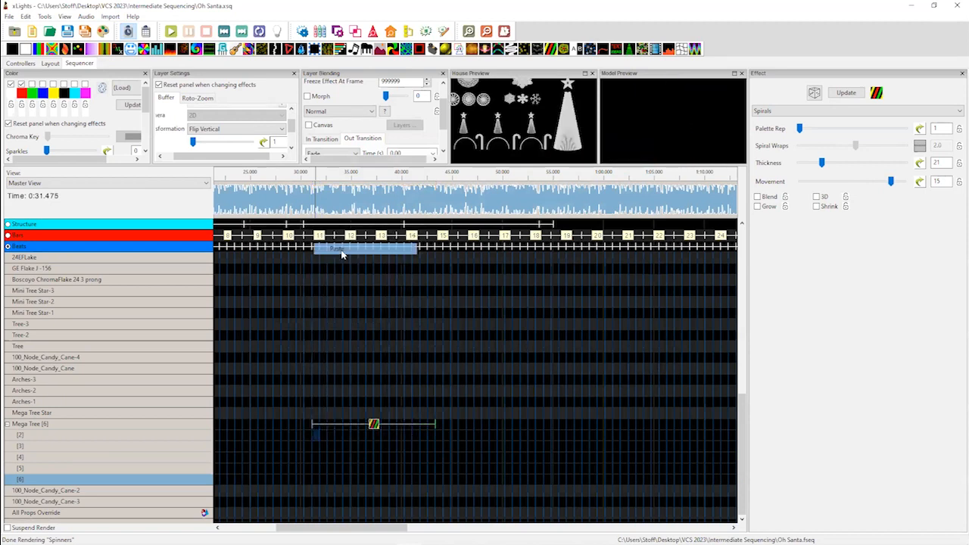
Set the buffer transformation of the layer 2 Spirals copy to Rotate 180 and play back both layers from 31.25 seconds
click(267, 129)
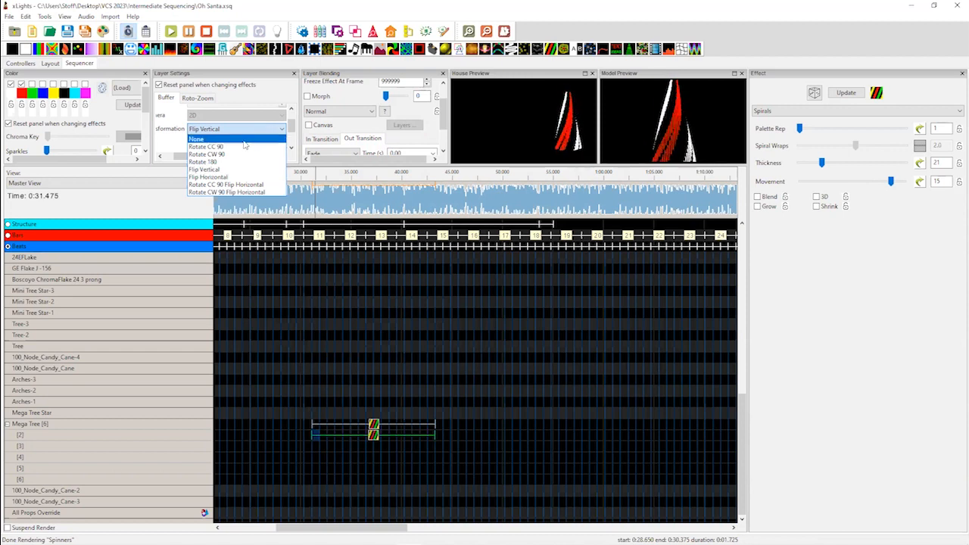
click(212, 162)
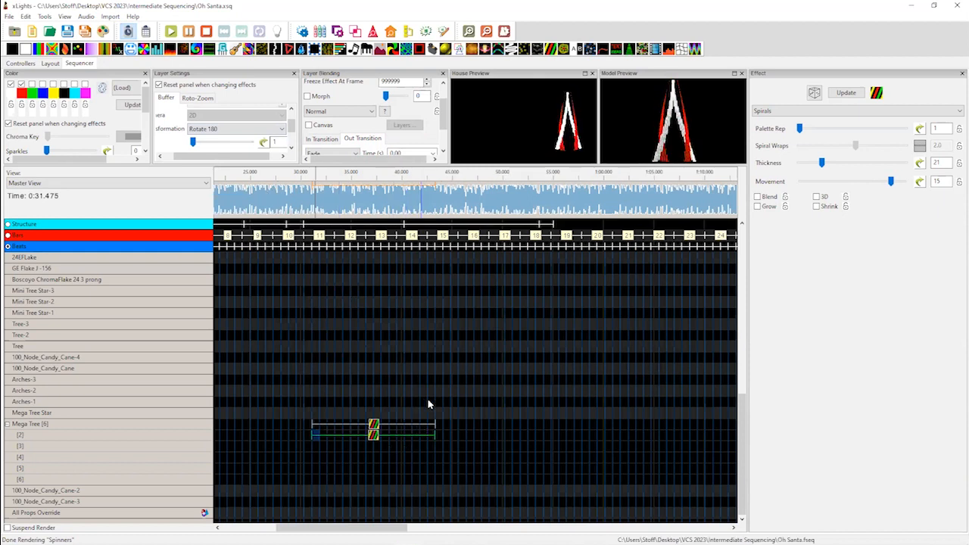
click(314, 205)
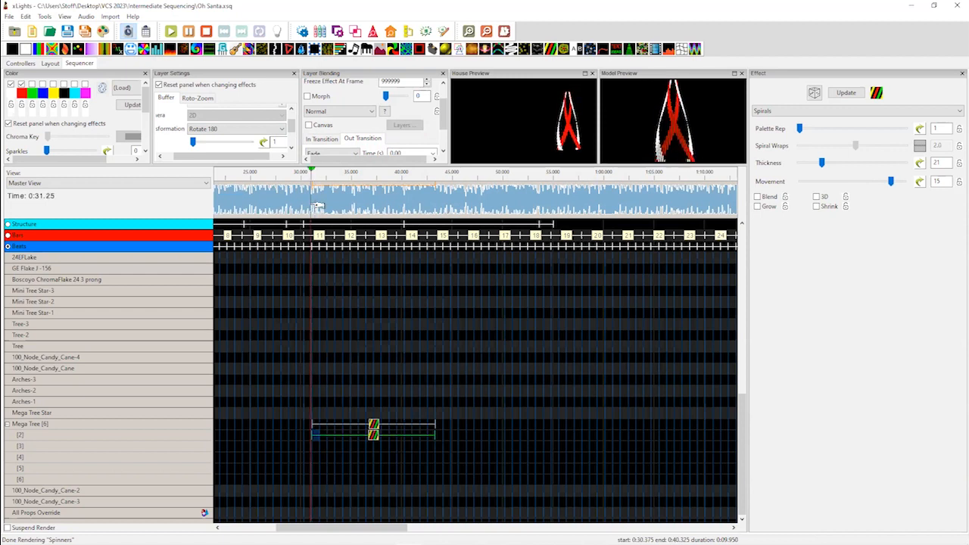
key(space)
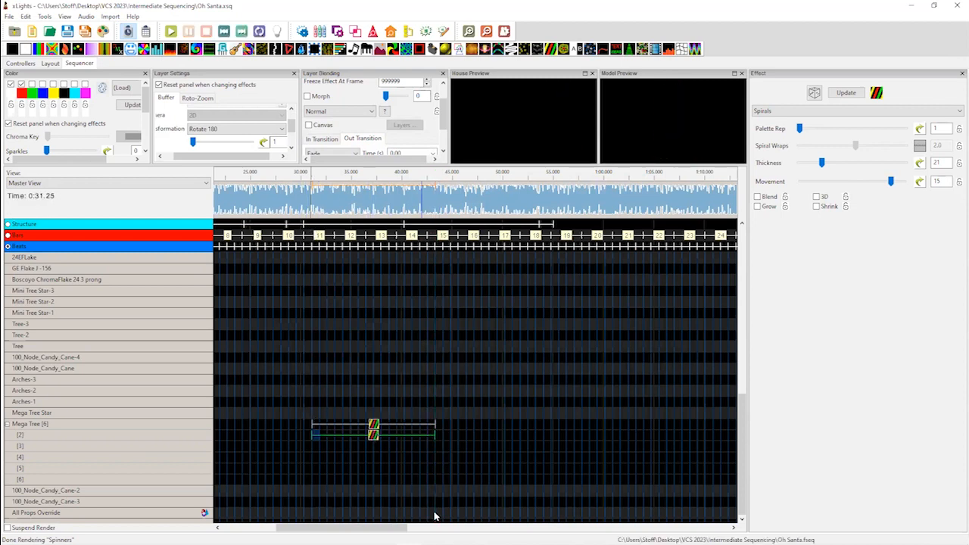
Open the Spiral Wraps value curve of the Mega Tree's first-layer Spirals effect, keeping the previews and the effect in view
click(374, 428)
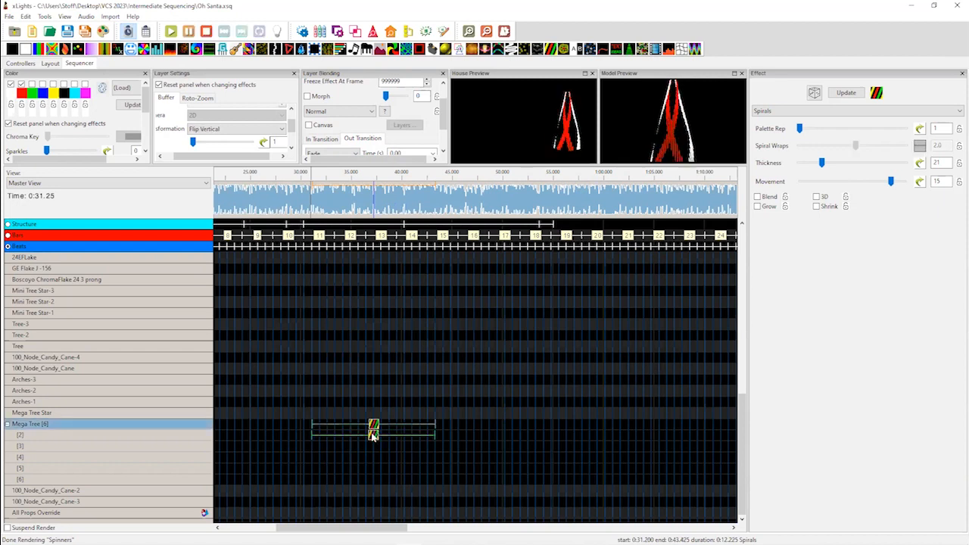
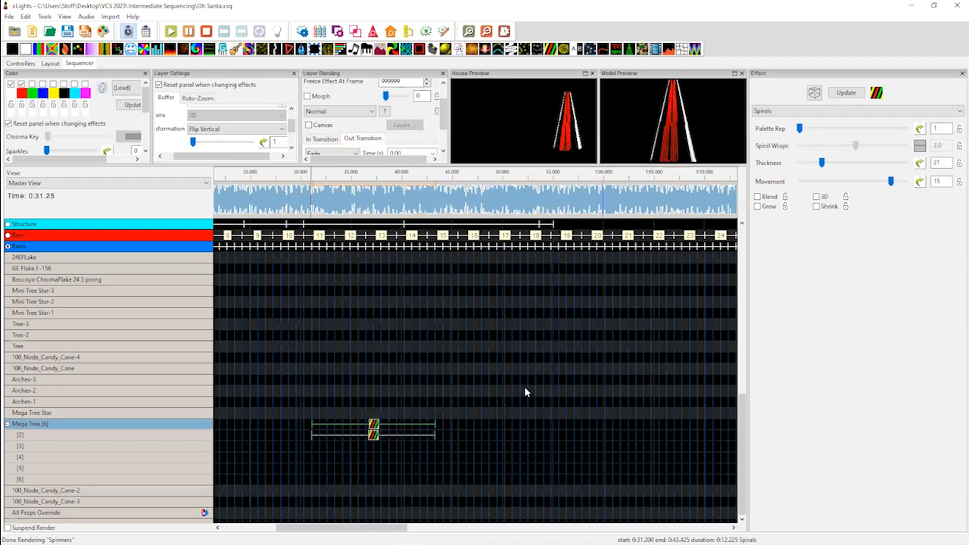
click(920, 146)
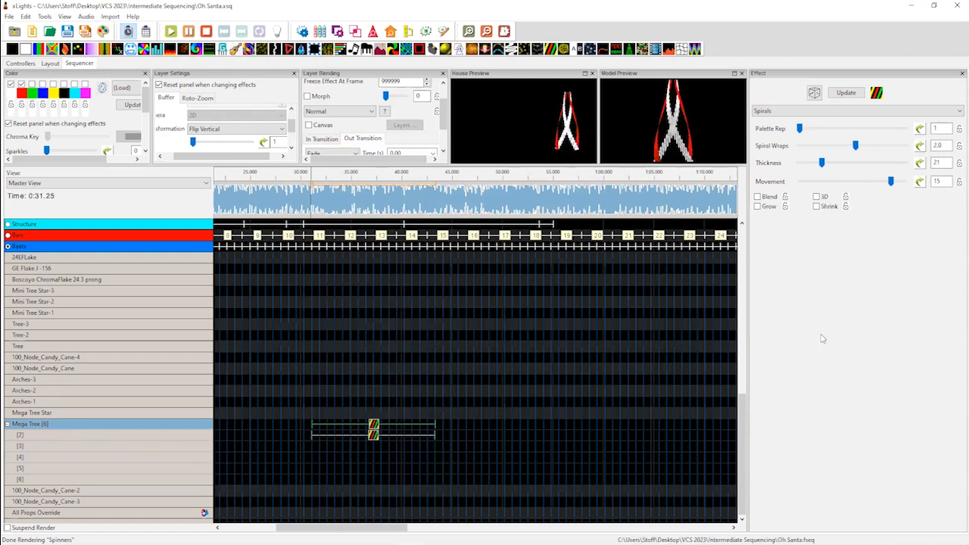
click(920, 146)
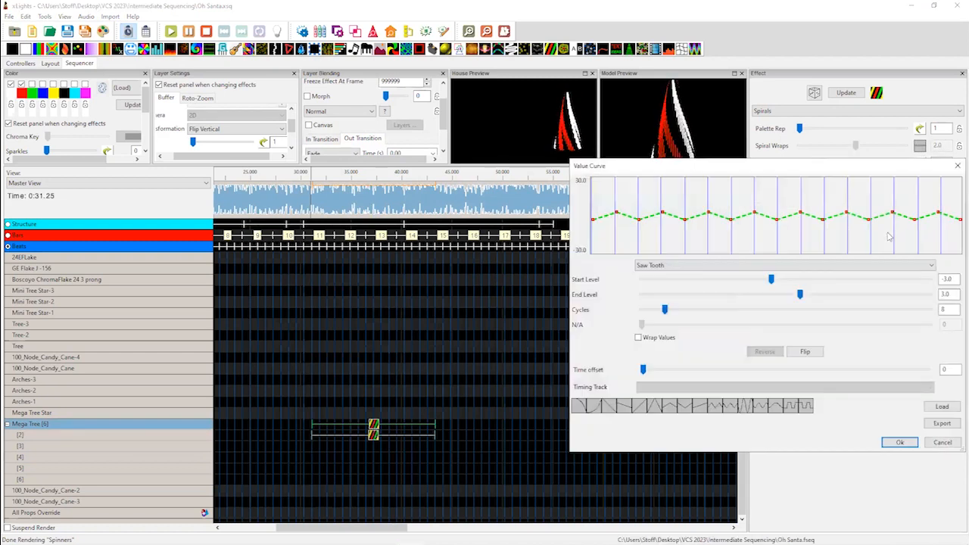
drag(792, 168, 324, 111)
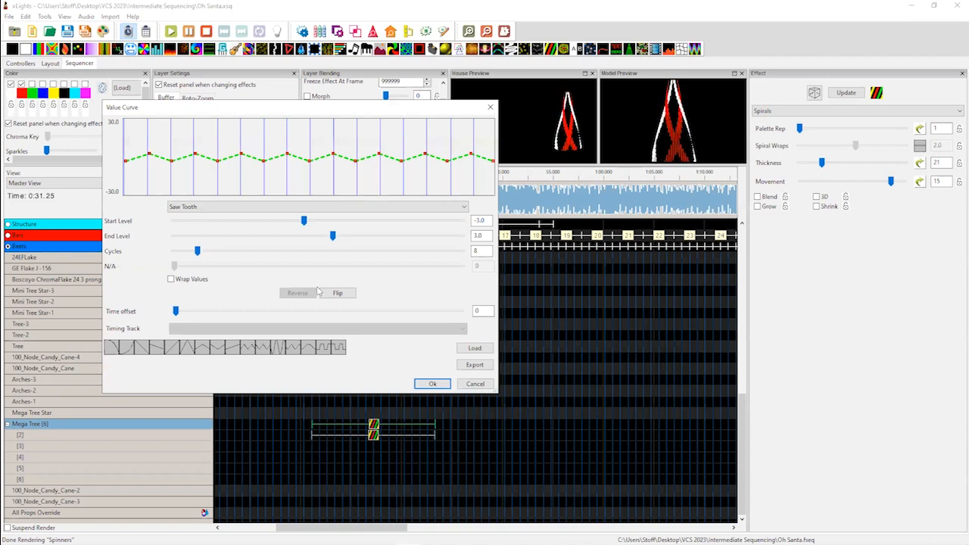
Try out the preset curve shapes one after another on the Spiral Wraps curve, including Ramp, Ramp Up/Down, Sine and Square
click(114, 347)
click(130, 347)
click(147, 347)
click(156, 348)
click(171, 349)
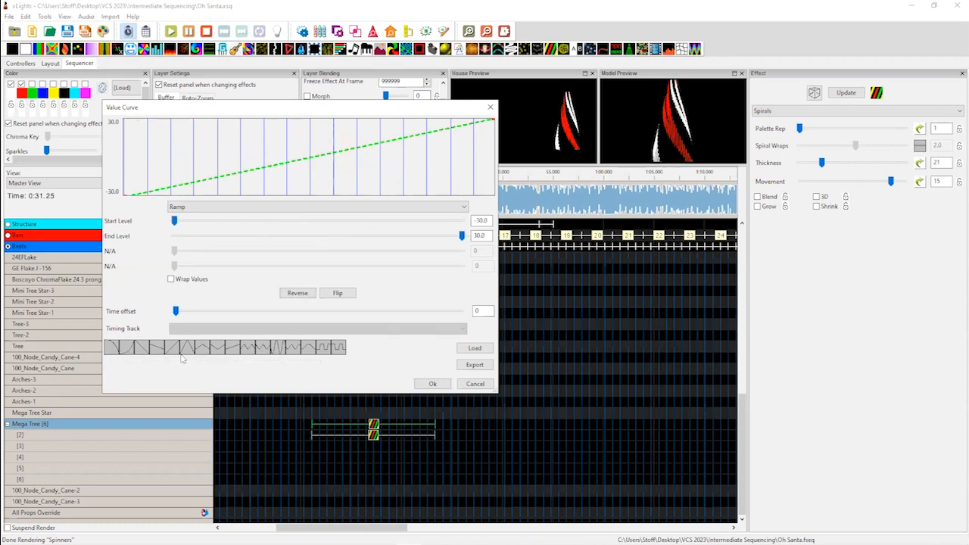
click(187, 348)
click(202, 349)
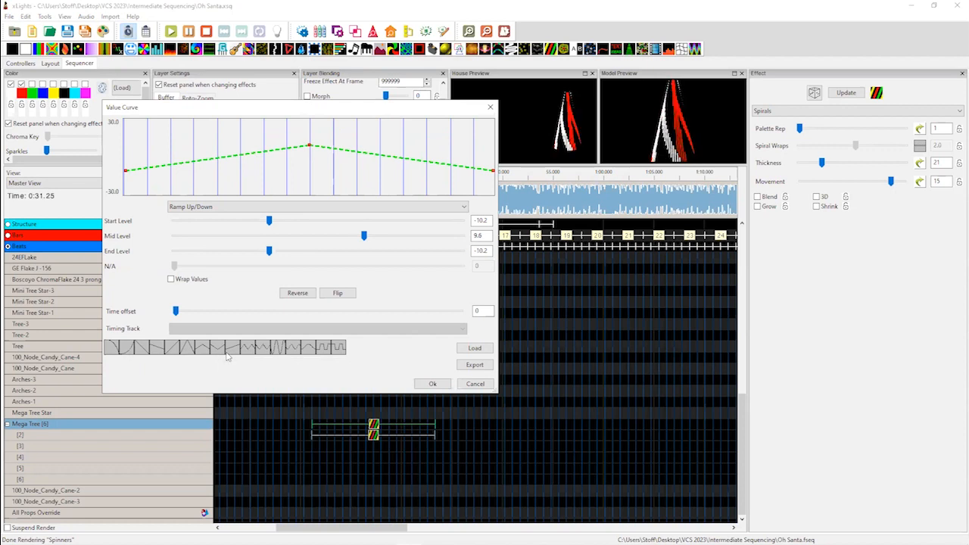
click(221, 349)
click(232, 349)
click(254, 349)
click(276, 349)
click(296, 349)
click(310, 349)
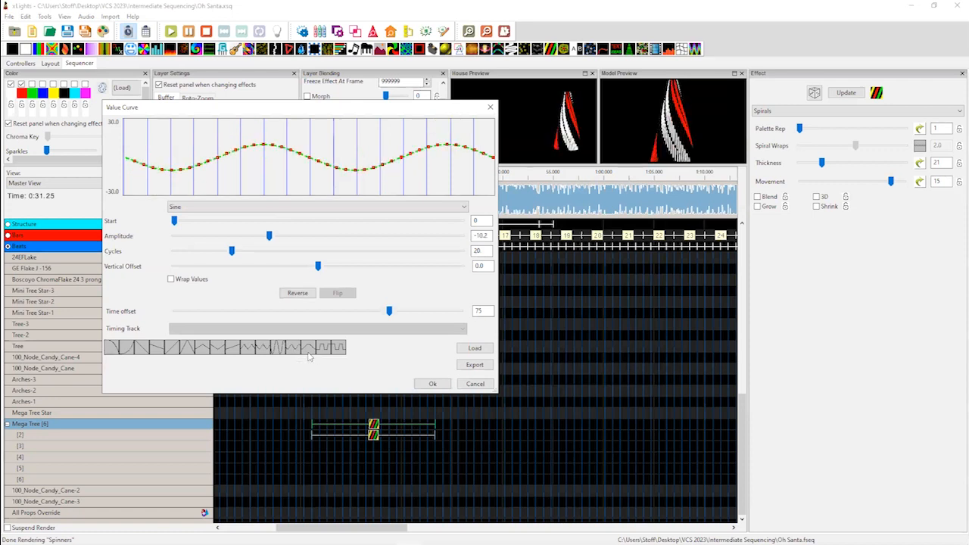
click(325, 349)
click(334, 349)
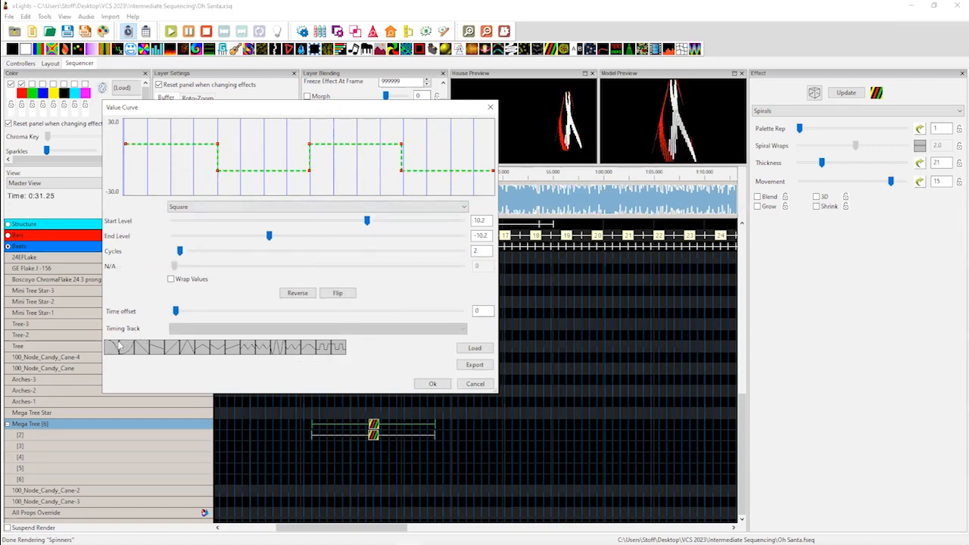
Change the first-layer effect's Spiral Wraps curve to Ramp Up/Down and play back the sequence from about 33.3 seconds
click(240, 208)
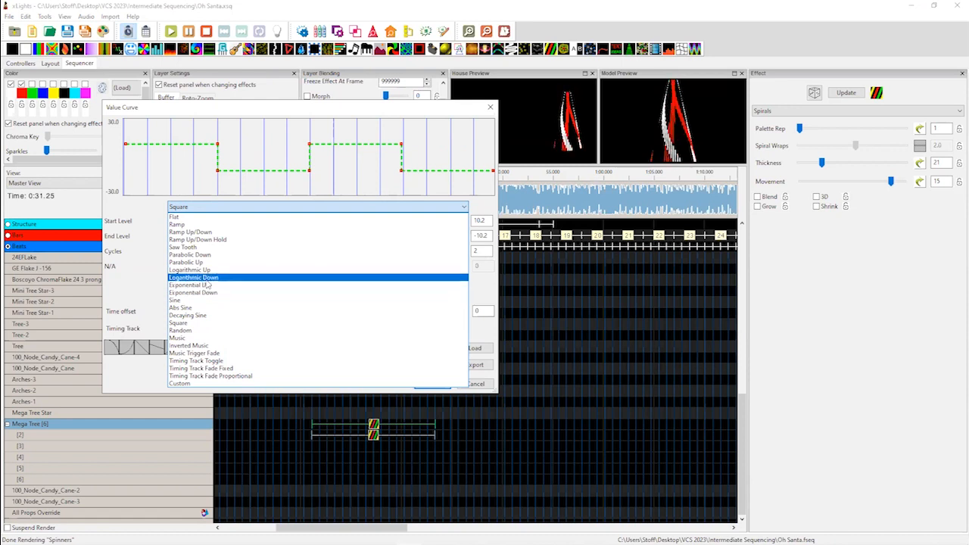
click(200, 232)
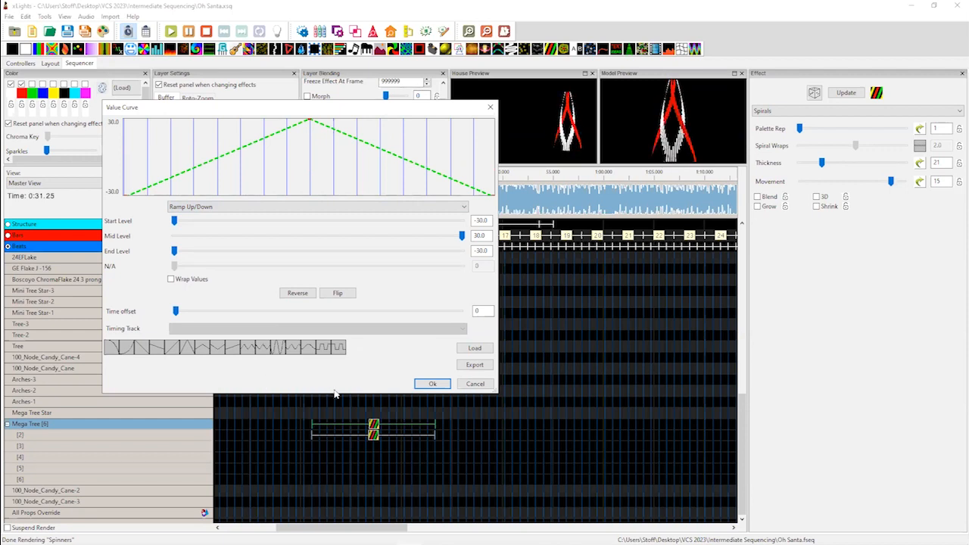
click(421, 385)
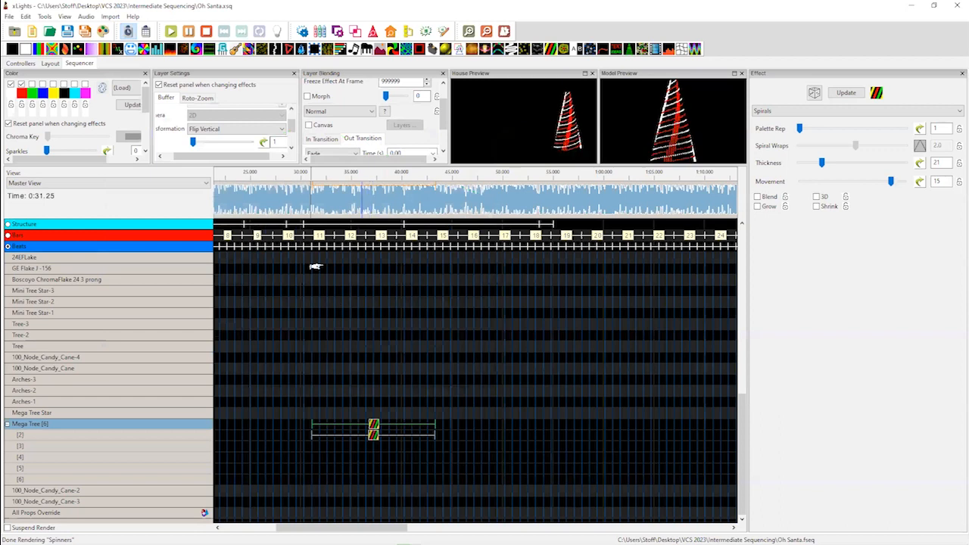
click(316, 203)
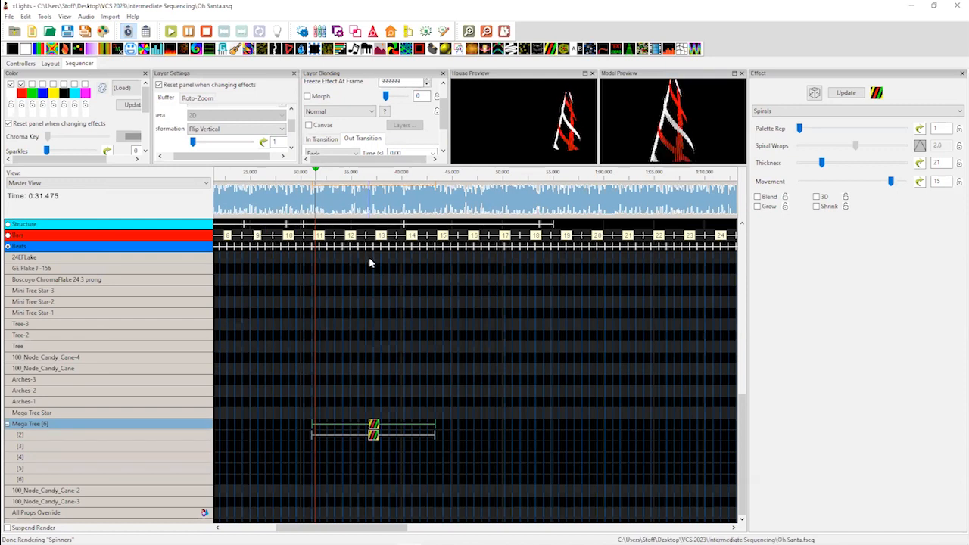
click(374, 433)
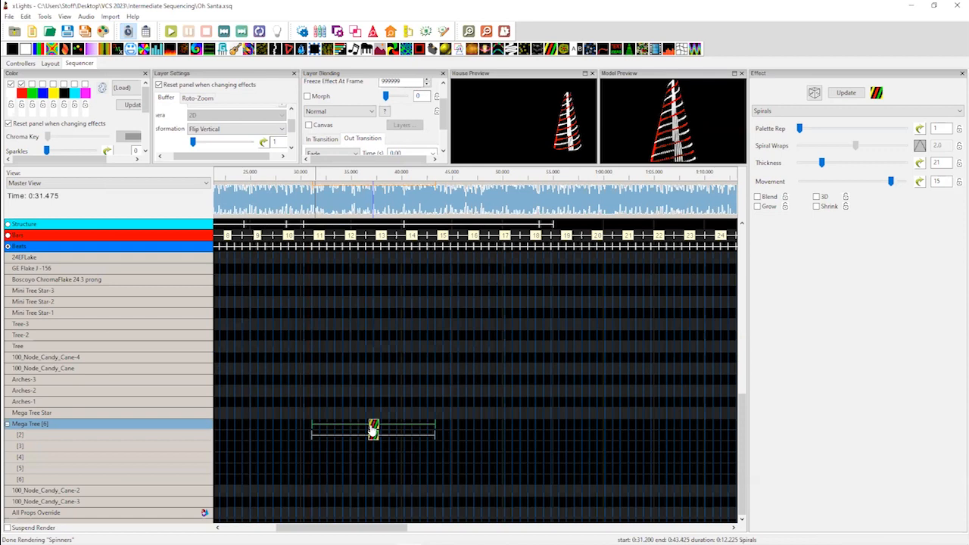
click(334, 198)
key(space)
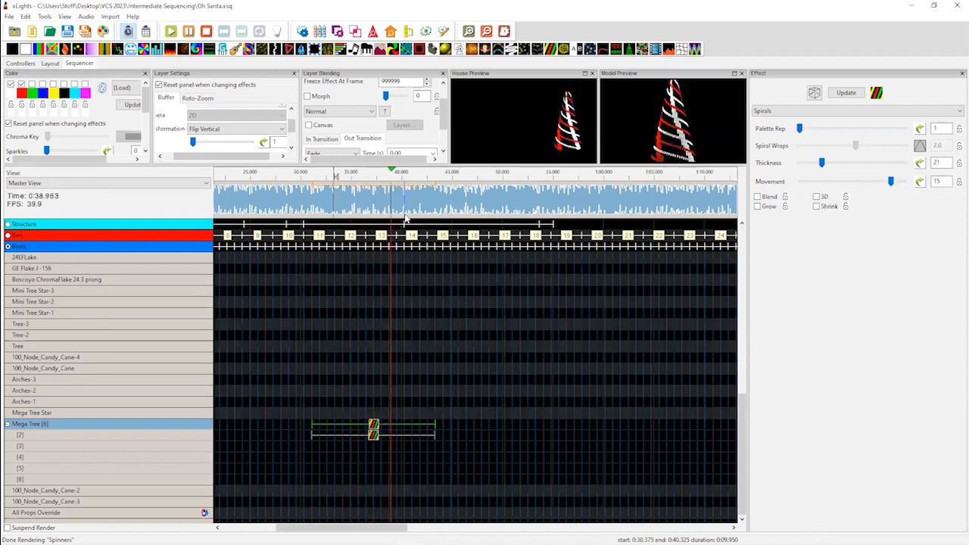
key(space)
Give the layer 2 Spirals effect a Ramp Up/Down Spiral Wraps curve as well and play back both layers from about 33.3 seconds
click(373, 425)
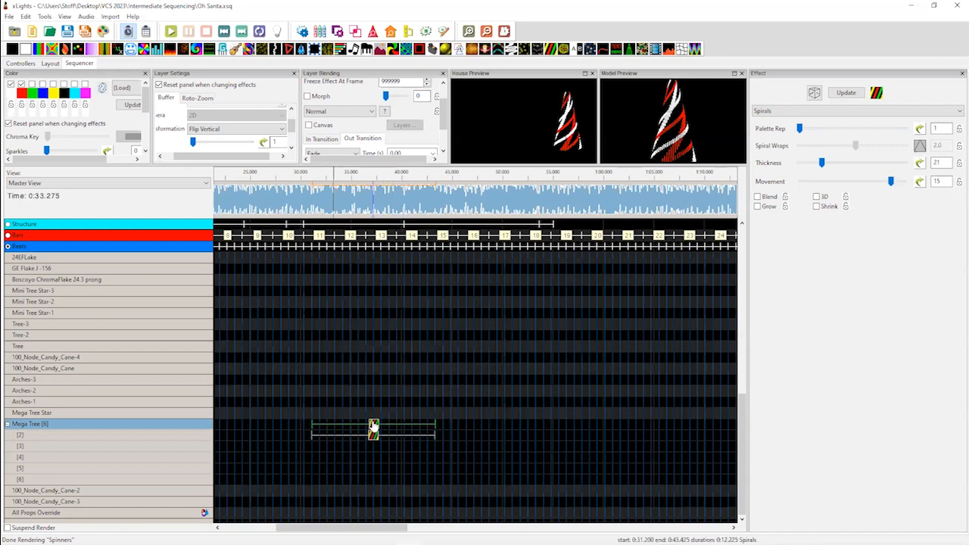
click(375, 436)
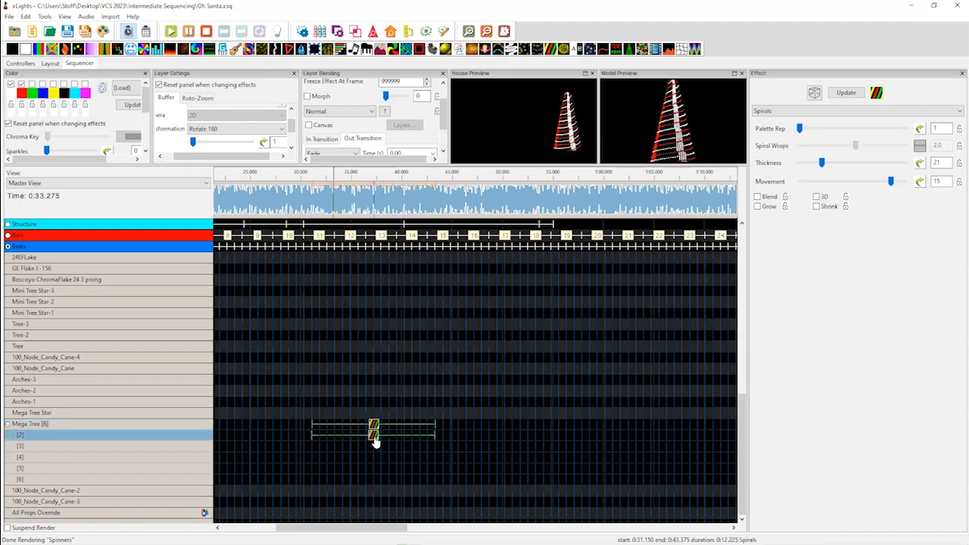
click(919, 146)
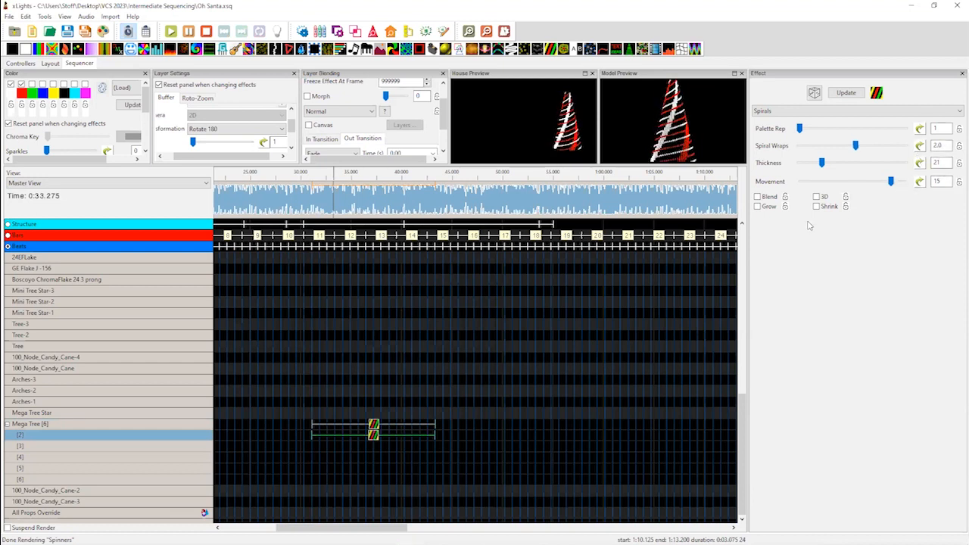
click(919, 145)
click(730, 182)
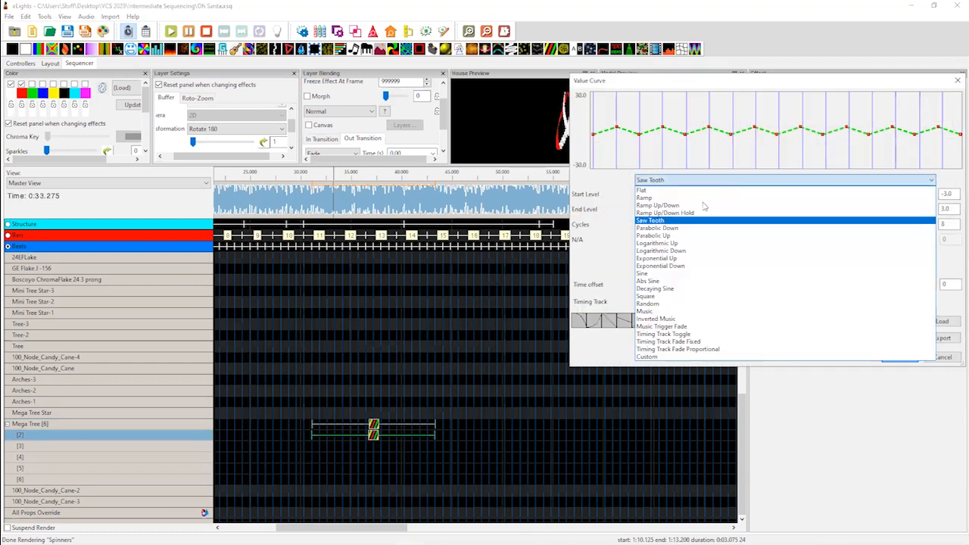
click(704, 206)
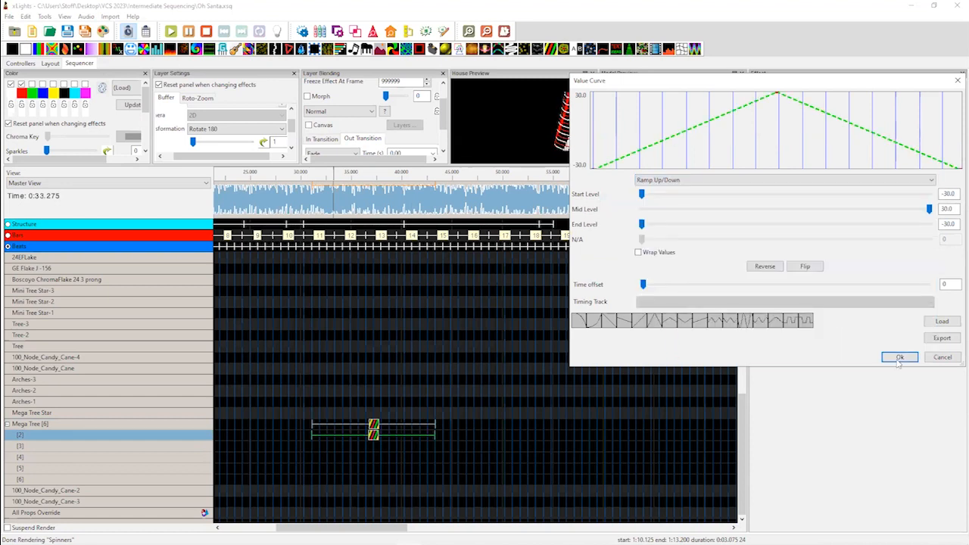
click(899, 357)
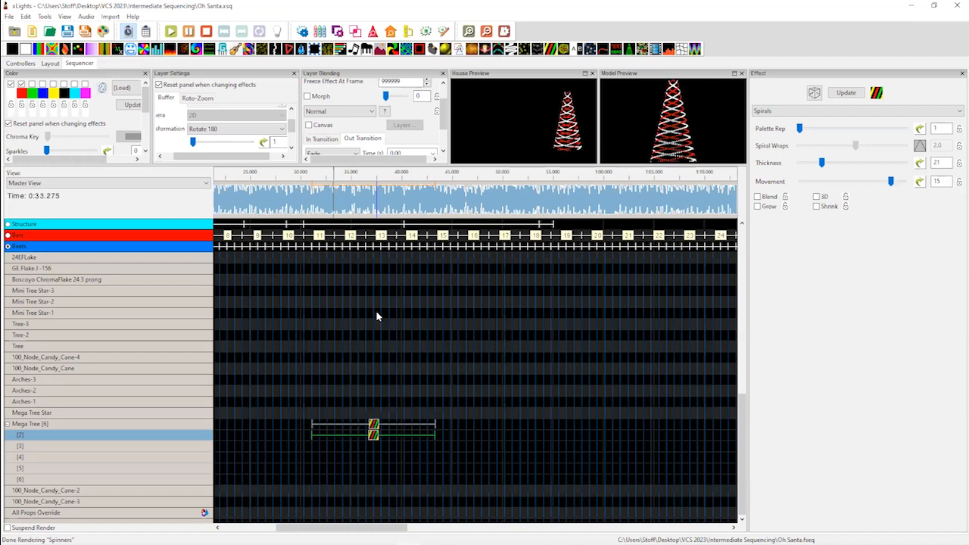
click(335, 200)
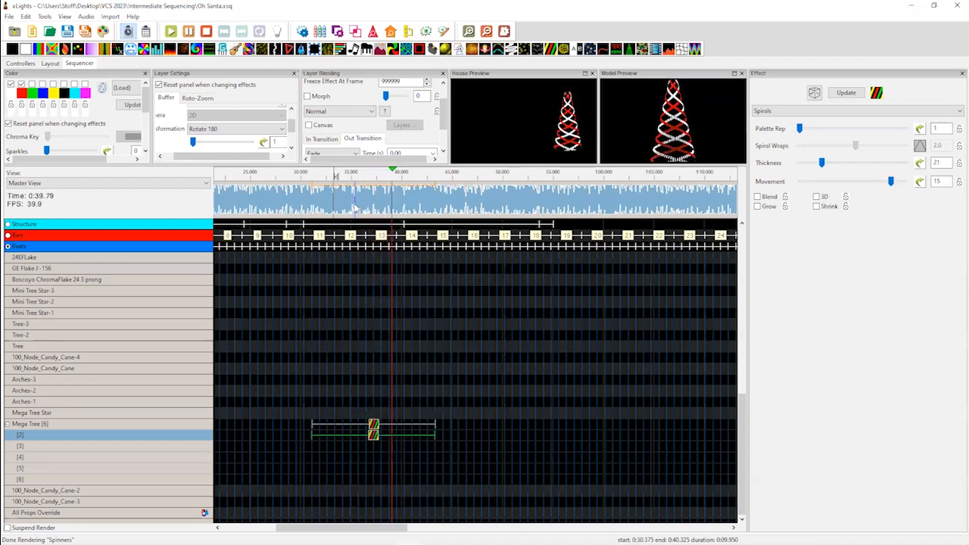
key(space)
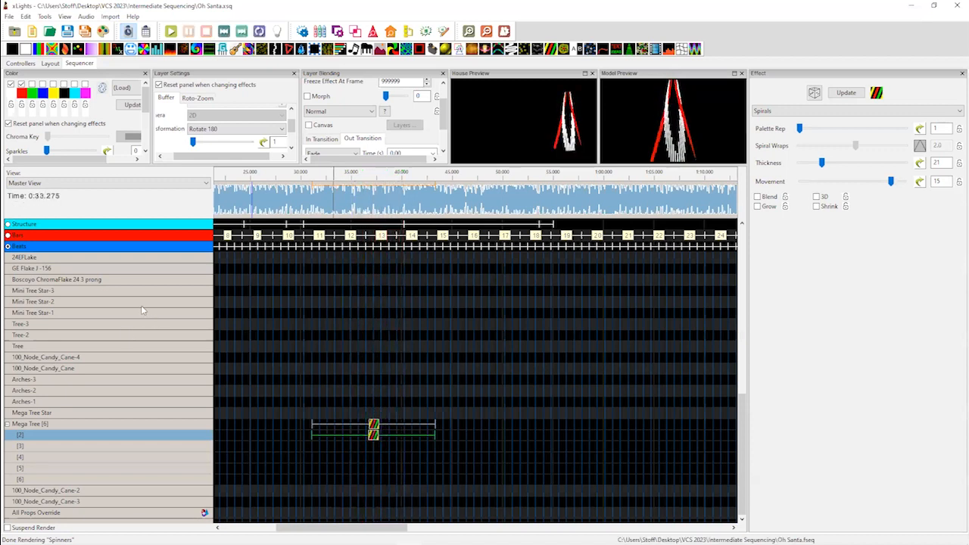
Activate the Bars timing track and shape layer 2's Spiral Wraps as a Custom curve with peaks on the first and third bar marks and a low on the second
click(8, 247)
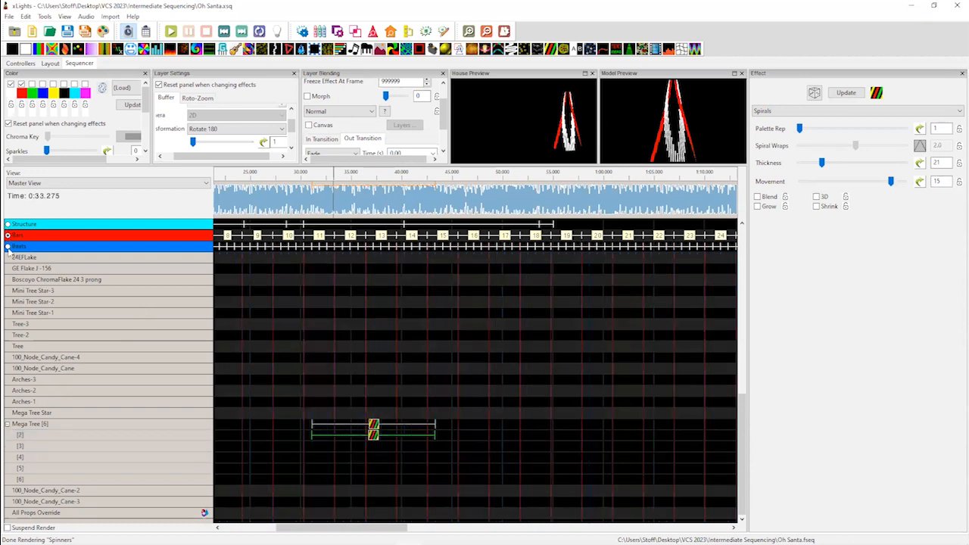
click(8, 236)
click(918, 146)
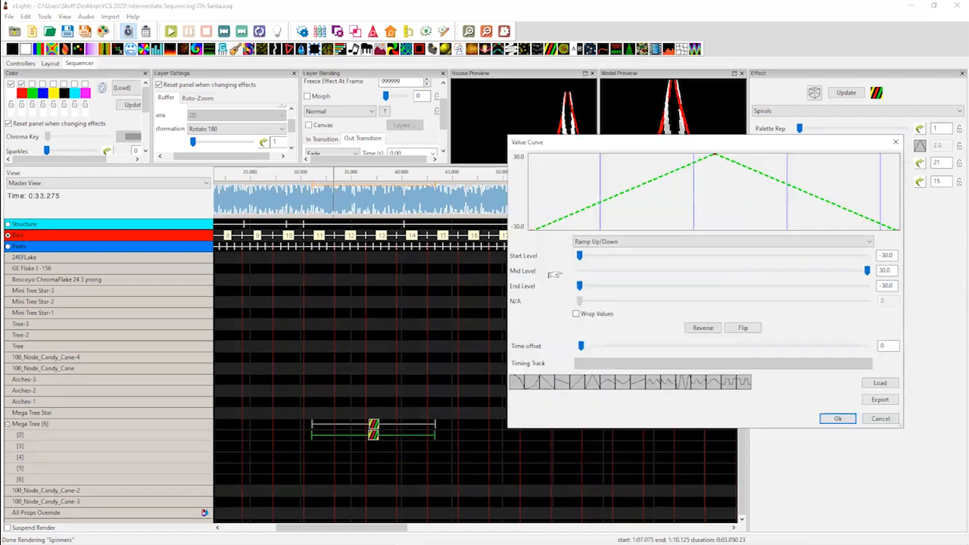
click(641, 243)
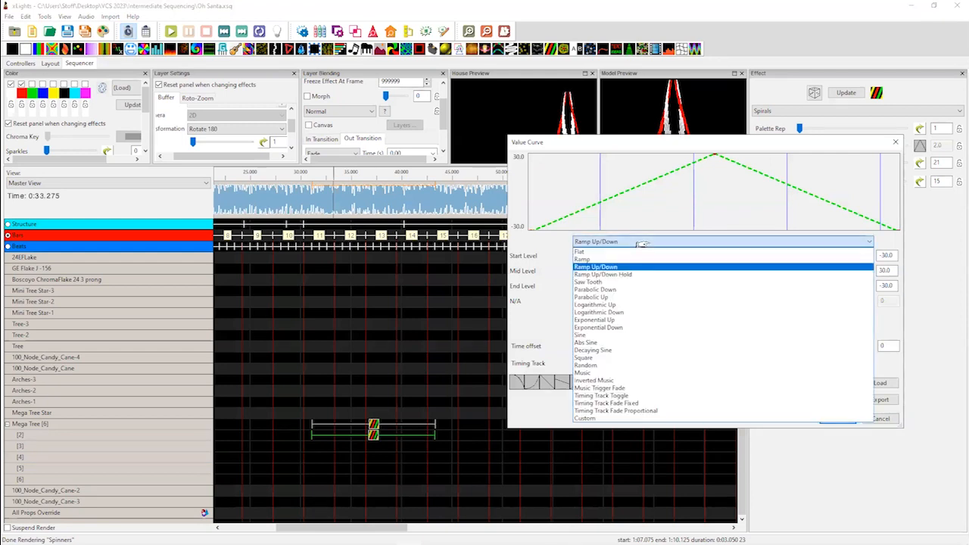
click(595, 419)
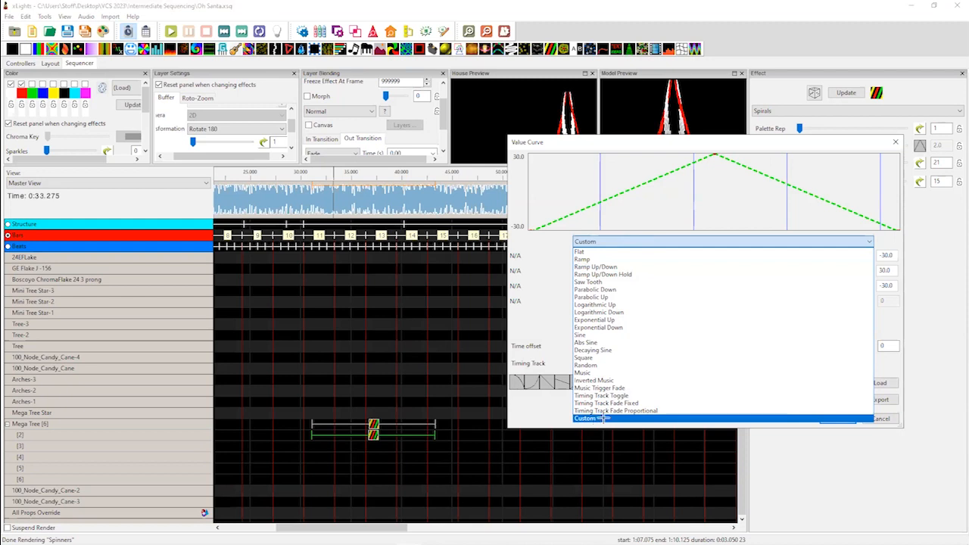
drag(715, 156, 599, 155)
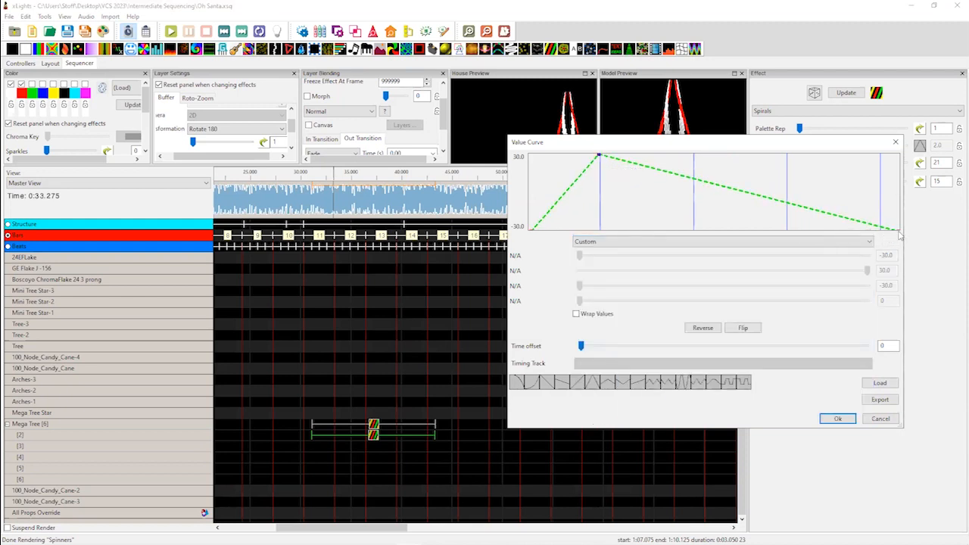
click(692, 227)
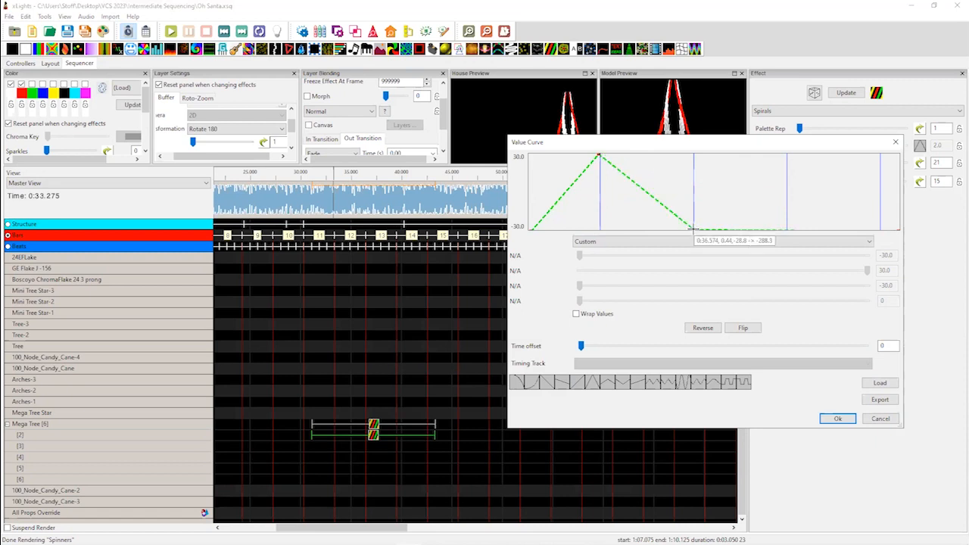
click(787, 154)
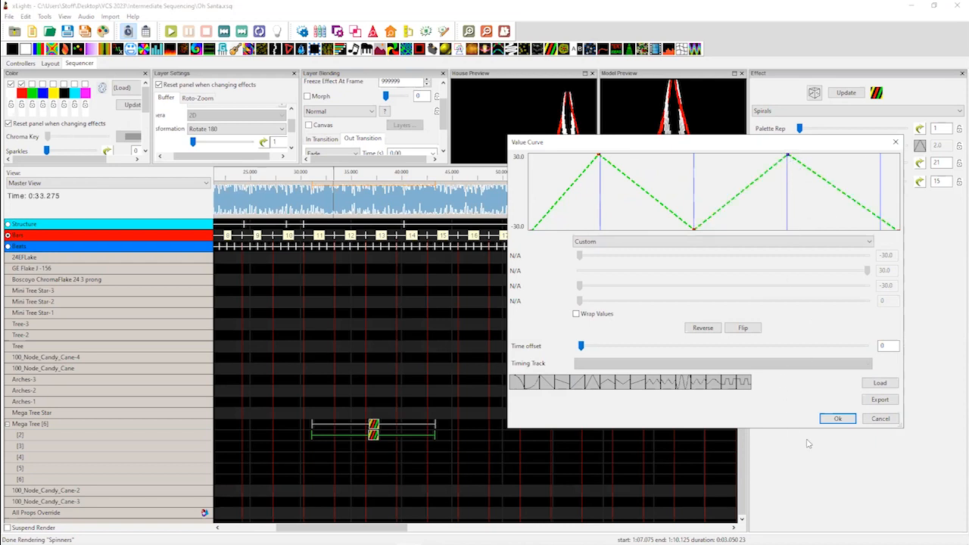
click(837, 419)
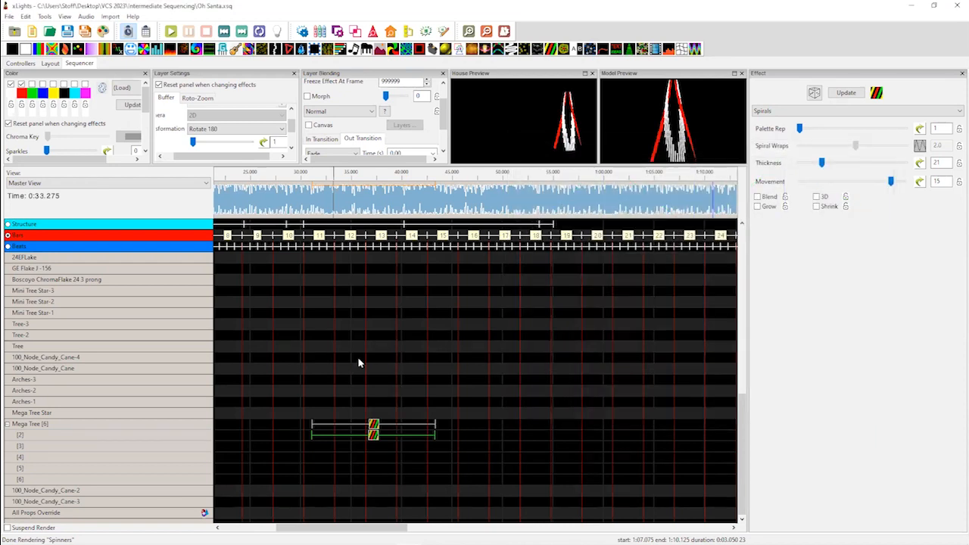
Give the first-layer effect a Custom Spiral Wraps curve alternating peak, low, peak on the bar marks, and play back from about 30.4 seconds
click(373, 425)
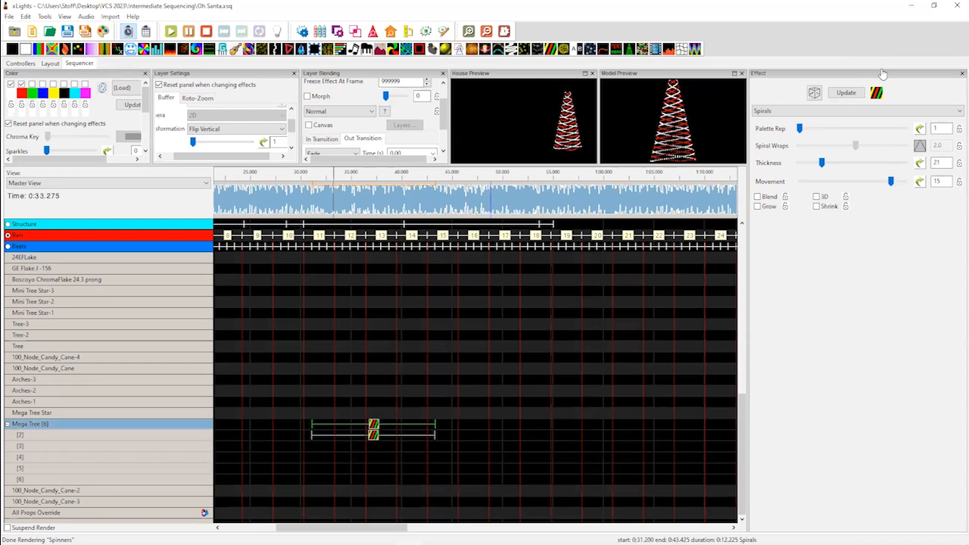
click(920, 146)
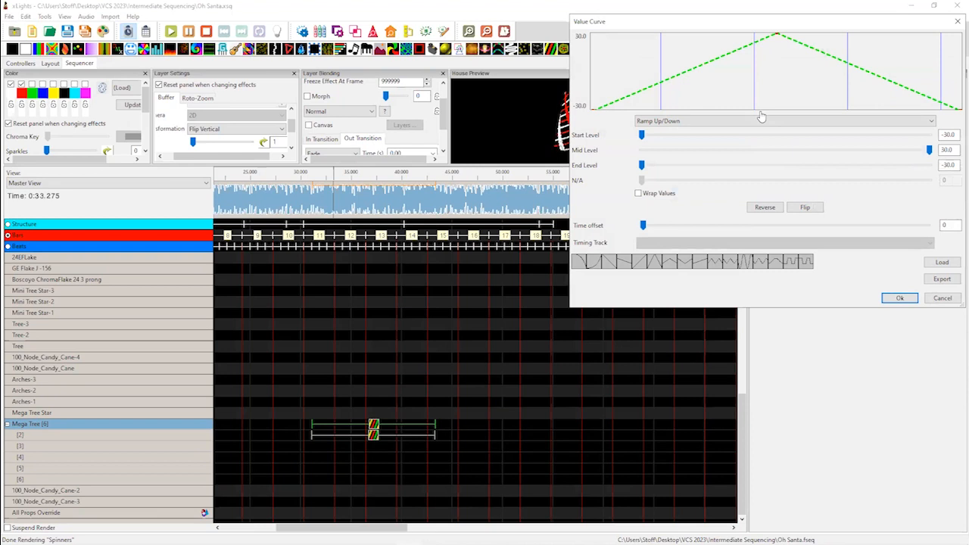
click(757, 123)
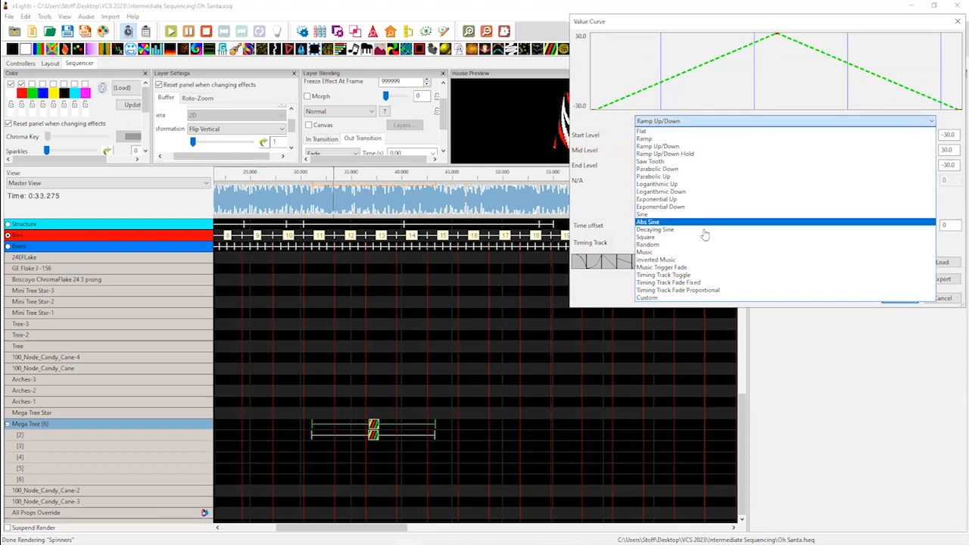
click(676, 297)
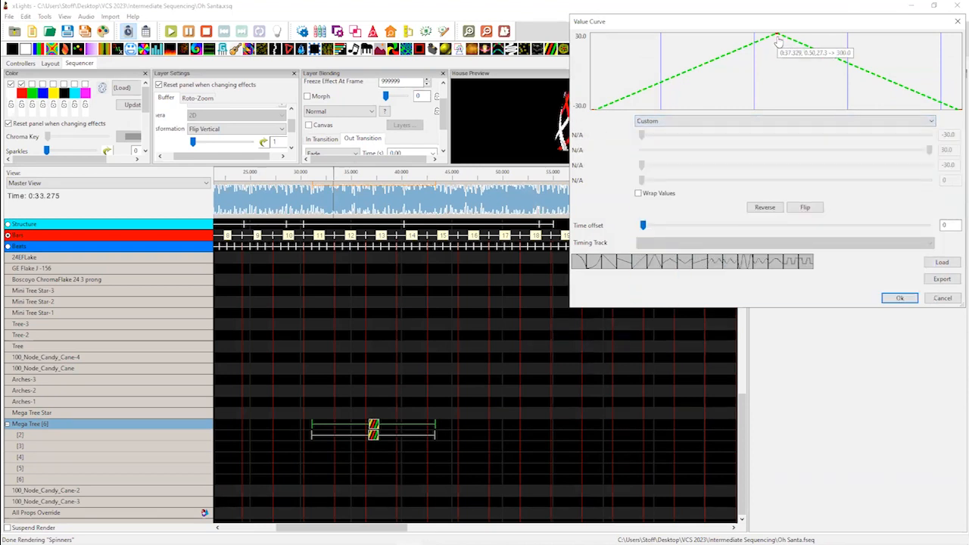
drag(775, 36, 661, 34)
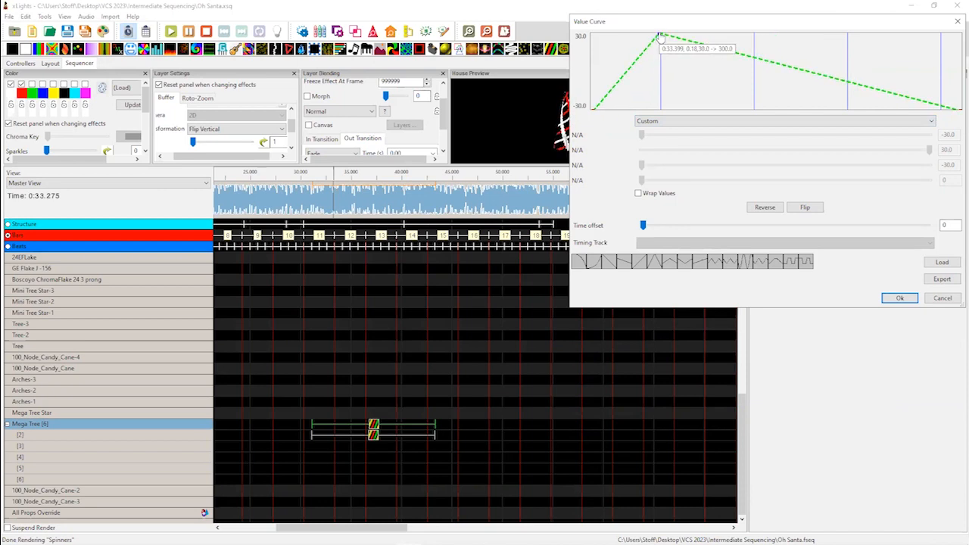
click(753, 106)
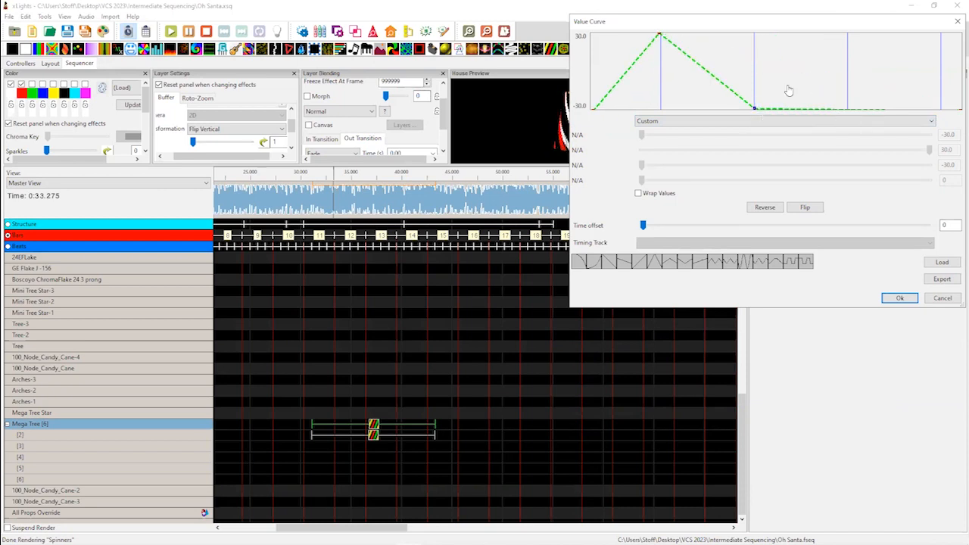
click(848, 36)
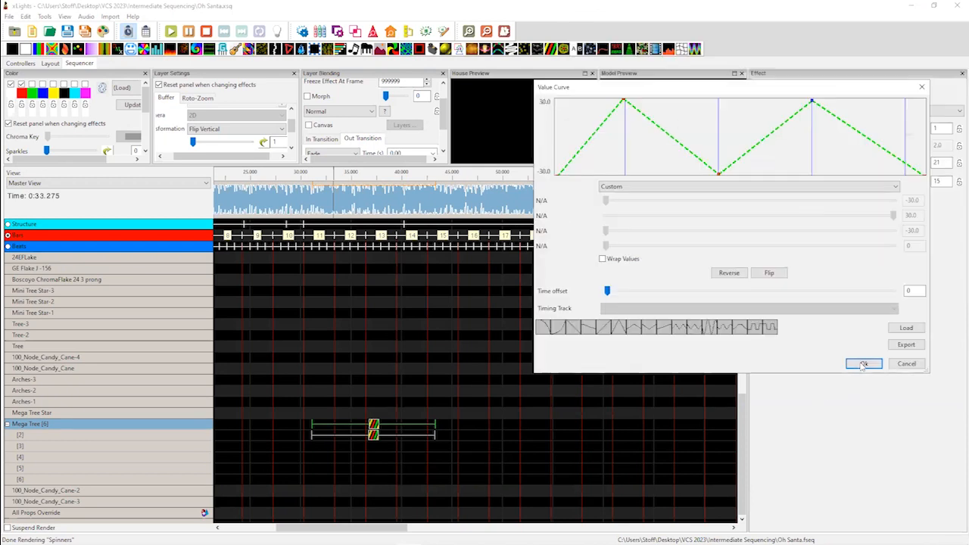
click(863, 364)
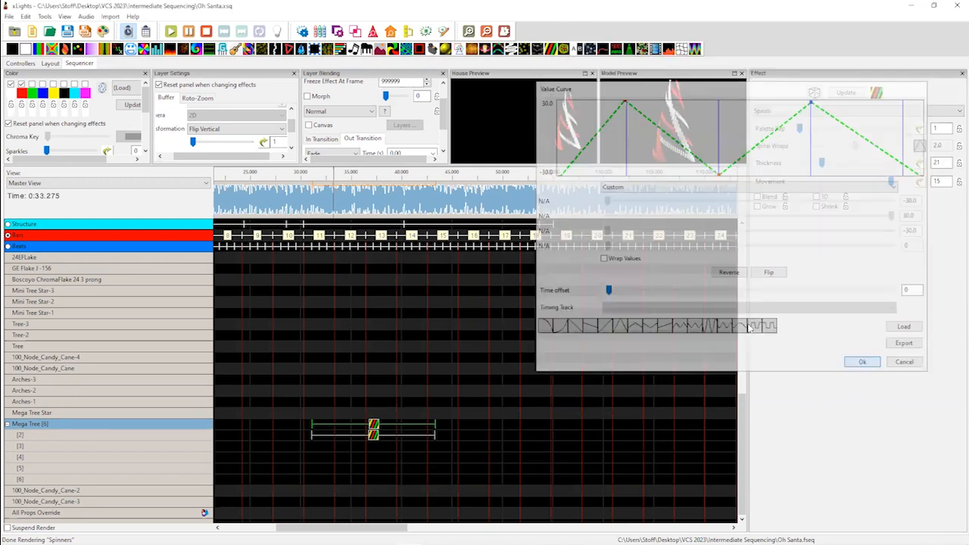
click(305, 198)
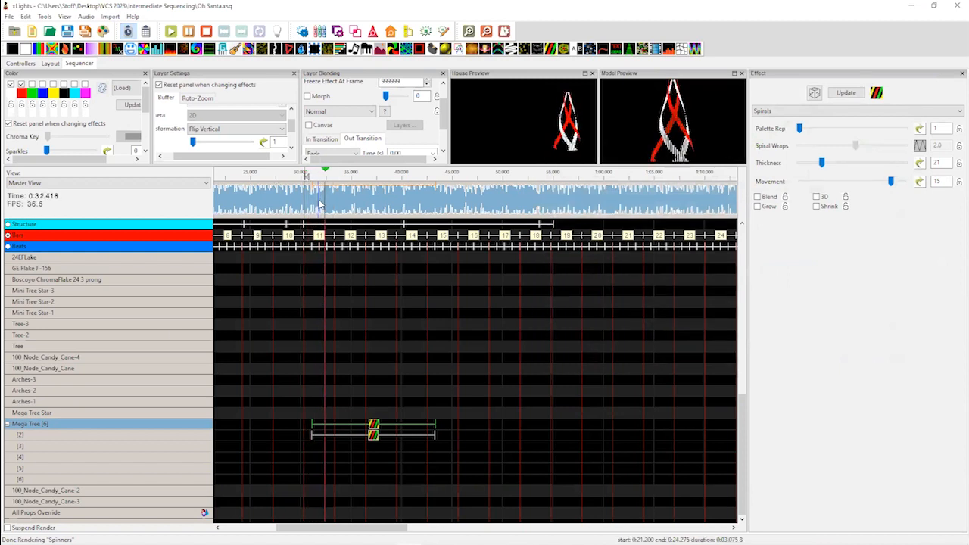
click(374, 247)
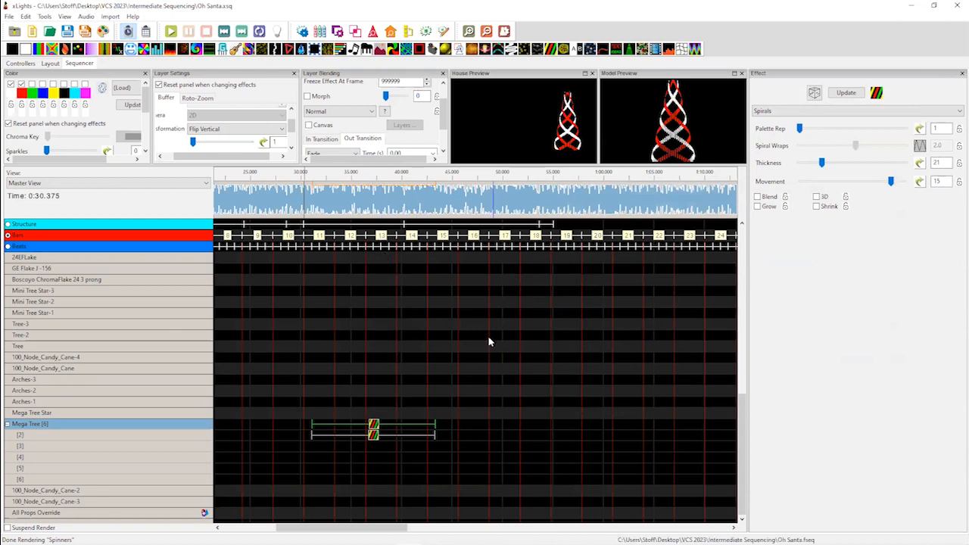
Change the first-layer Spirals effect's Spiral Wraps value curve to Music
click(922, 146)
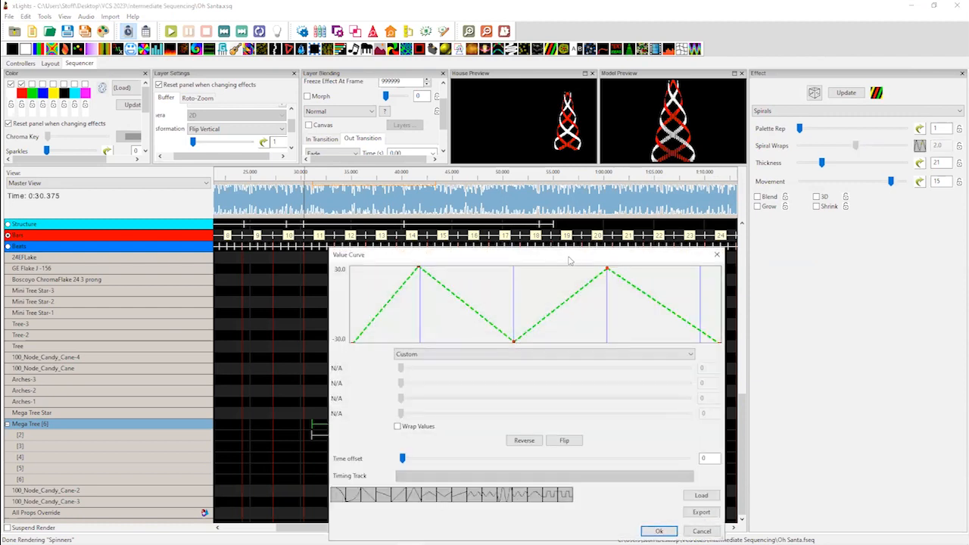
drag(570, 260, 762, 48)
click(734, 141)
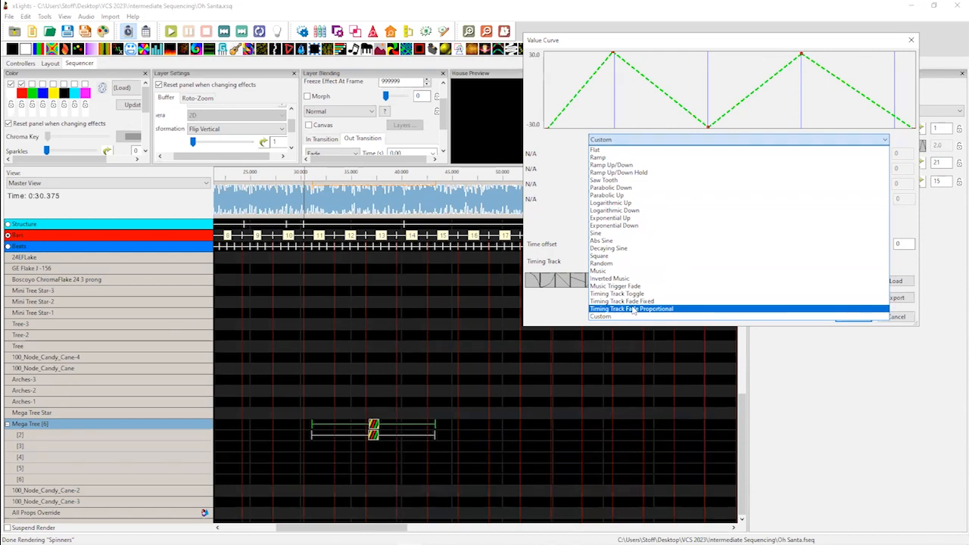
click(629, 271)
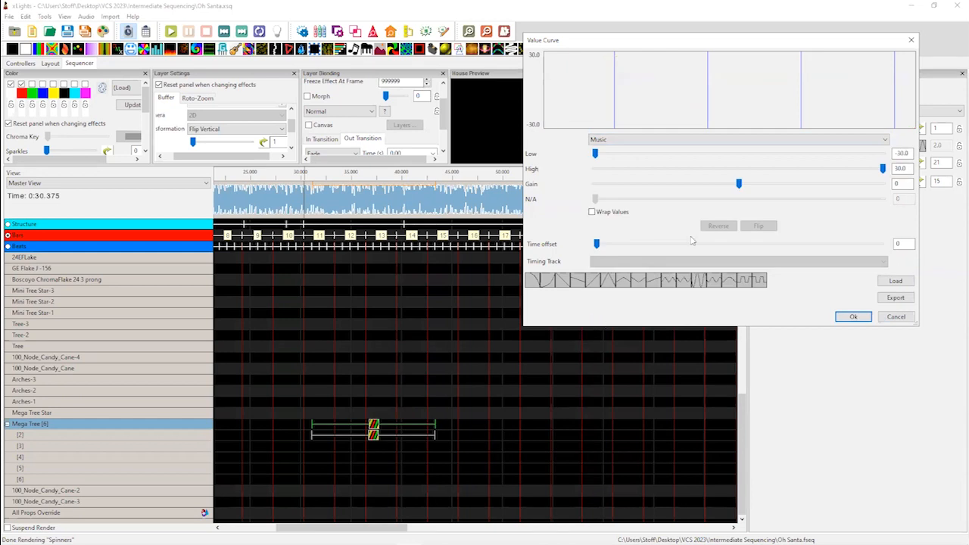
click(853, 316)
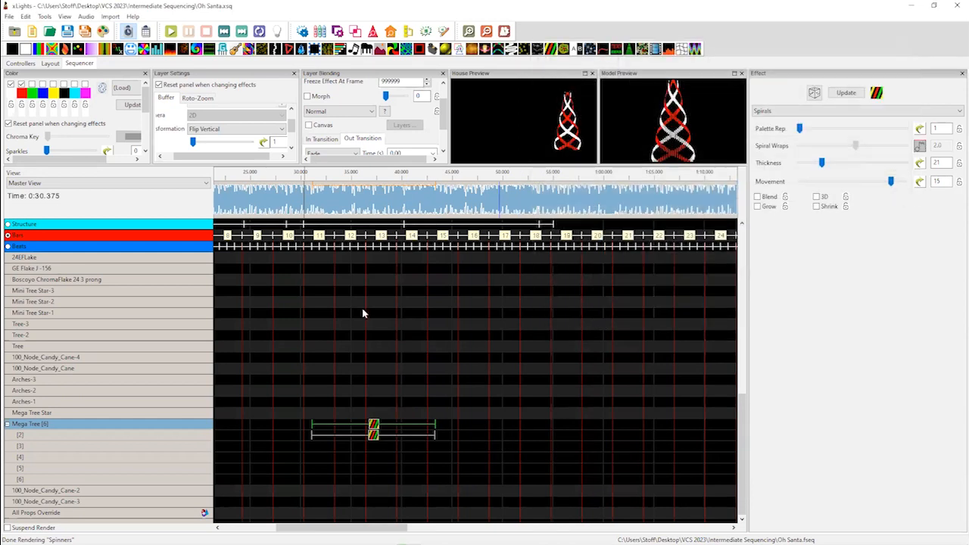
Set the layer 2 Spirals effect's Spiral Wraps curve to Music too and play back both layers from about 30.9 seconds
click(370, 437)
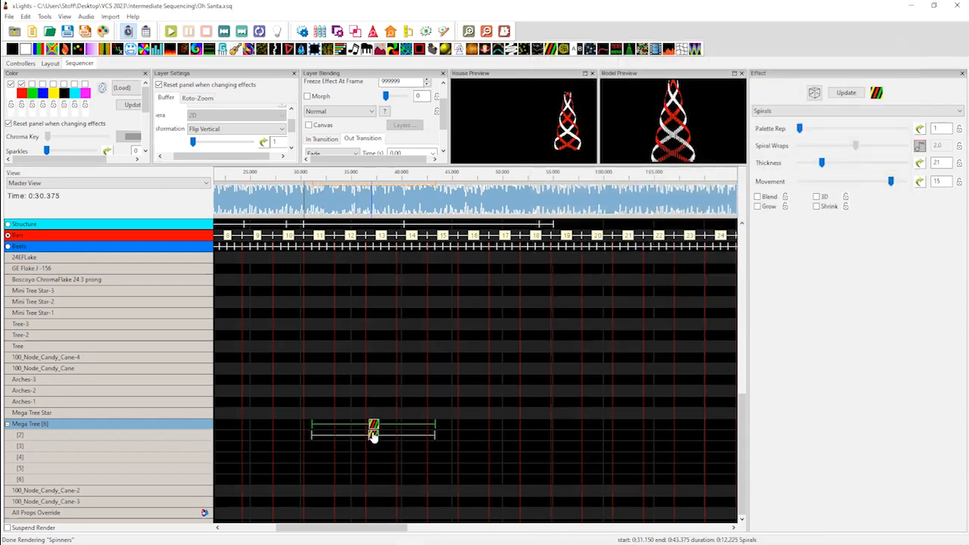
click(920, 145)
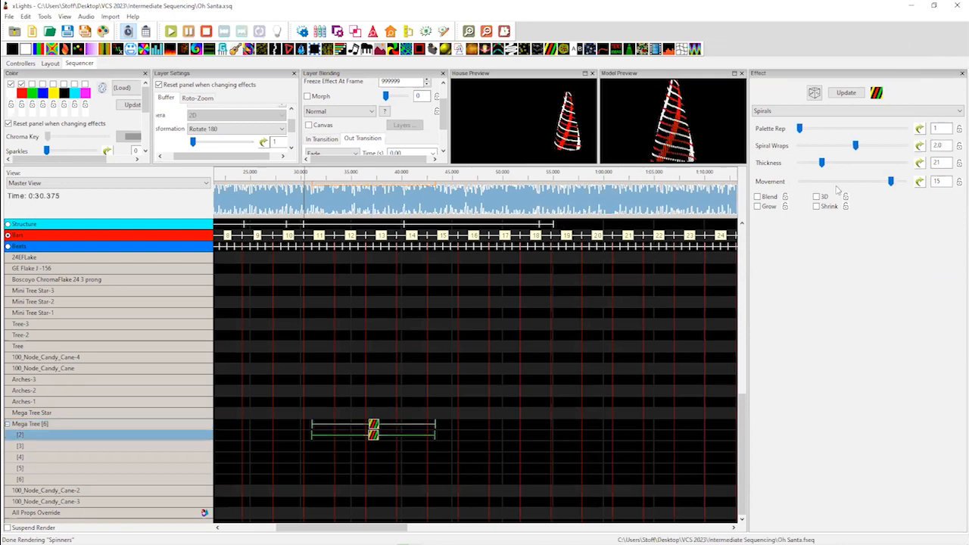
click(921, 146)
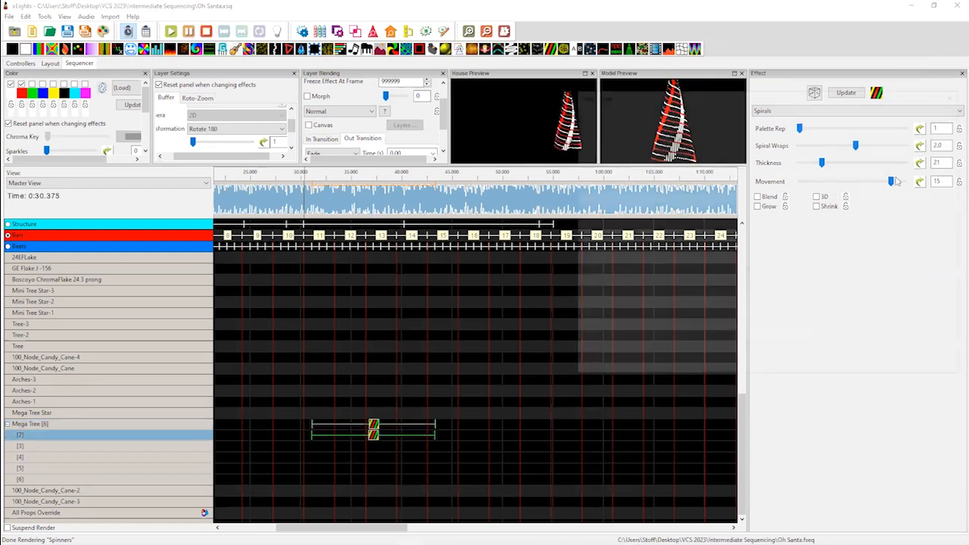
click(758, 192)
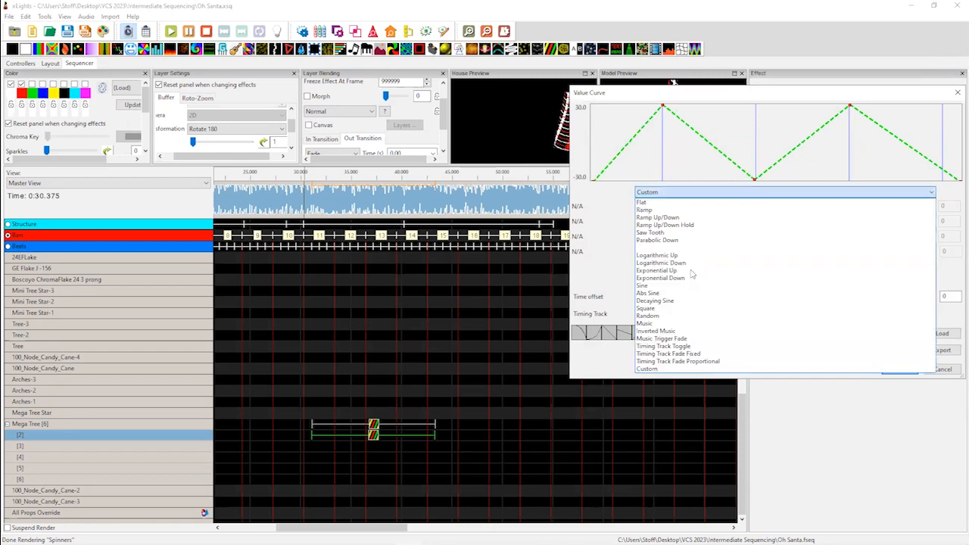
click(674, 327)
click(900, 369)
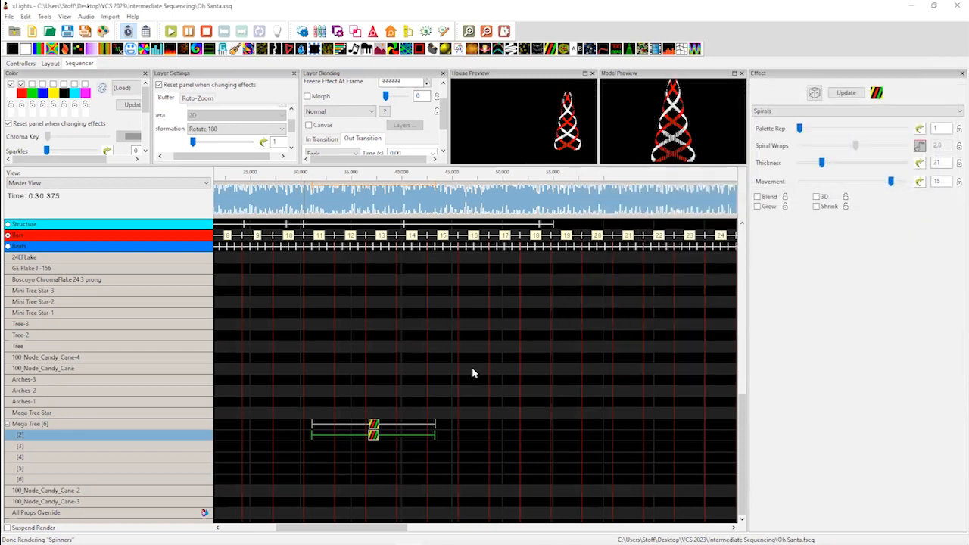
key(space)
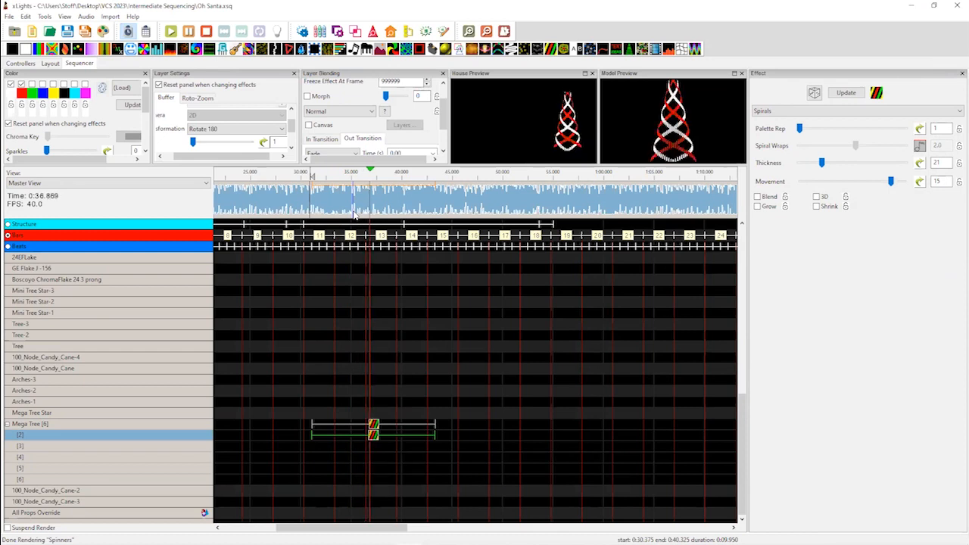
key(space)
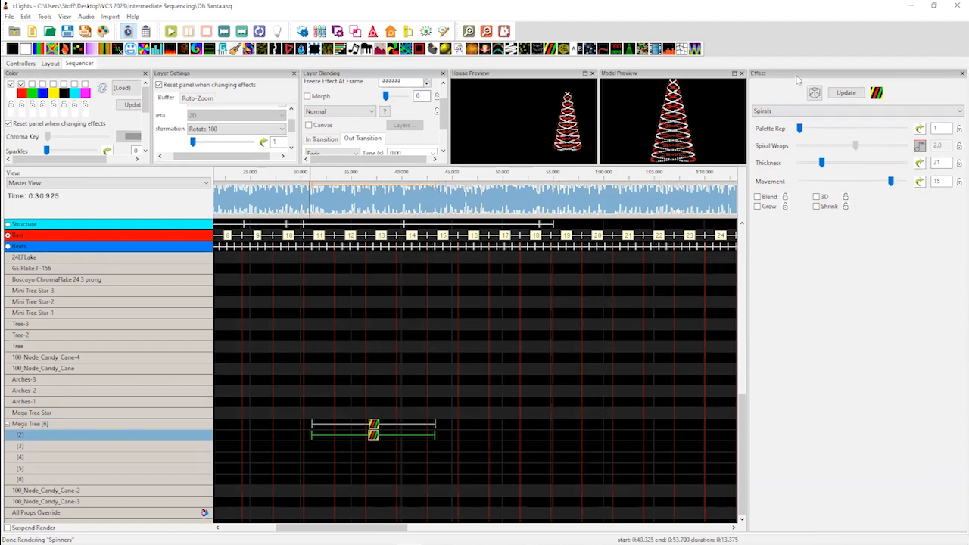
Float the Effect settings in their own window and place the Color settings between Layer Blending and the House Preview
drag(790, 74, 797, 81)
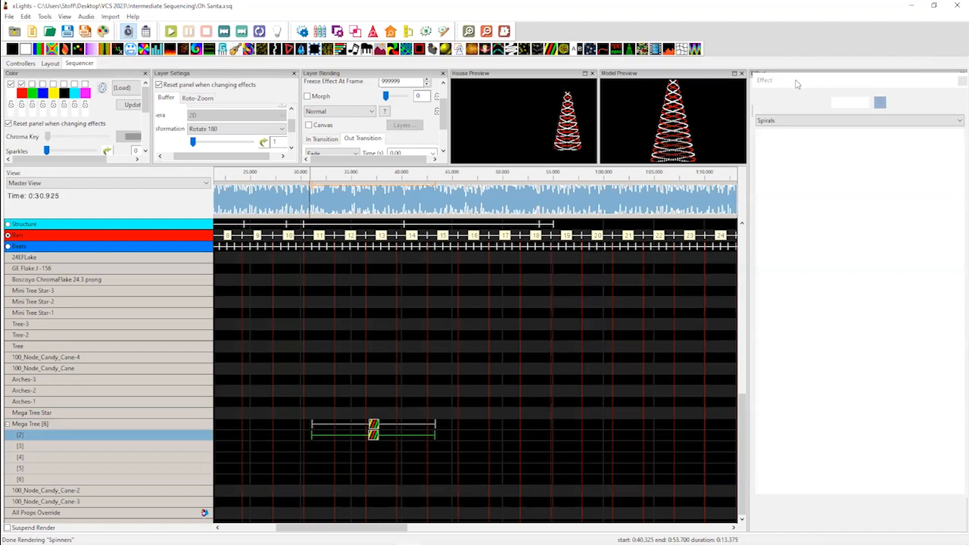
drag(17, 74, 485, 144)
click(776, 100)
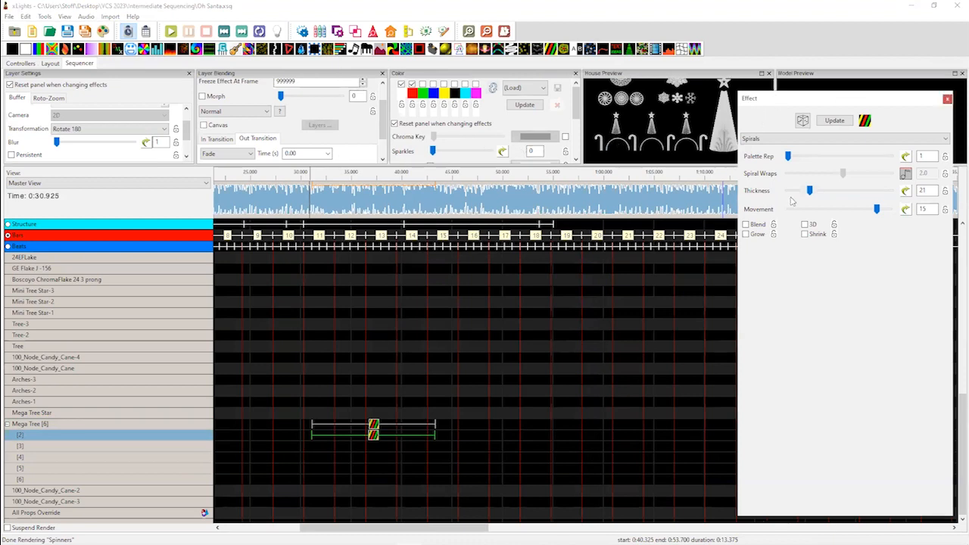
Change the layer 2 Spirals effect's Spiral Wraps value curve to Timing Track Fade Fixed
click(906, 173)
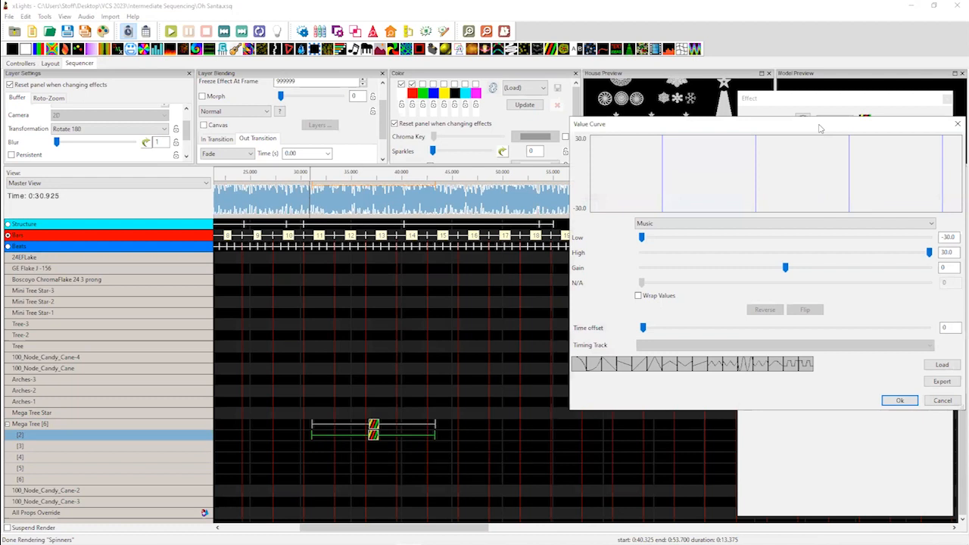
drag(819, 129, 329, 54)
click(274, 150)
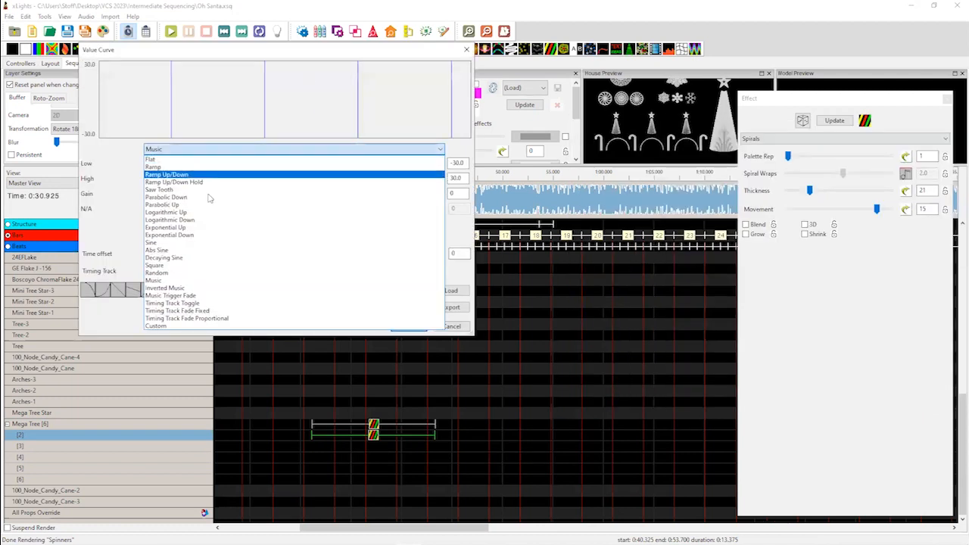
click(189, 310)
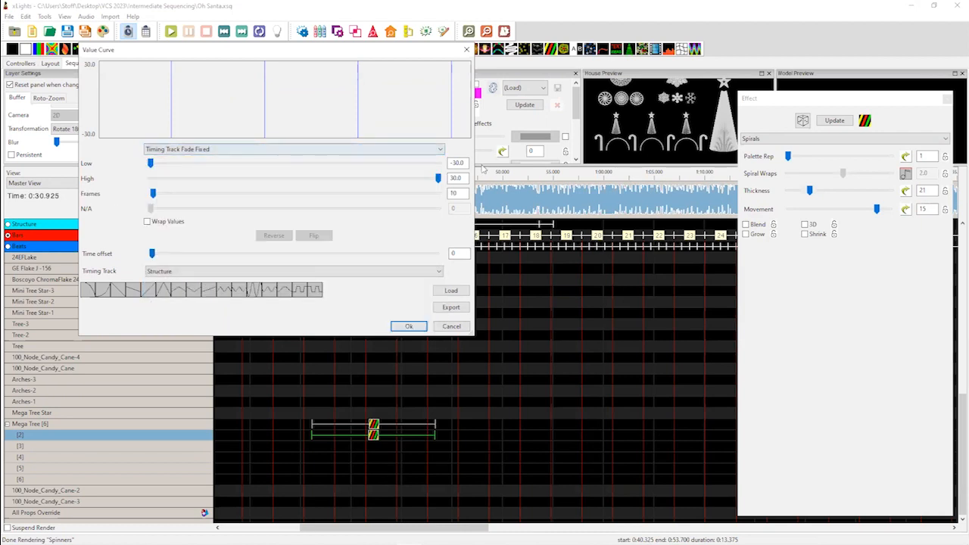
Set the layer 2 curve's Low to -3 and High to 3, and base it on the Bars timing track
click(451, 162)
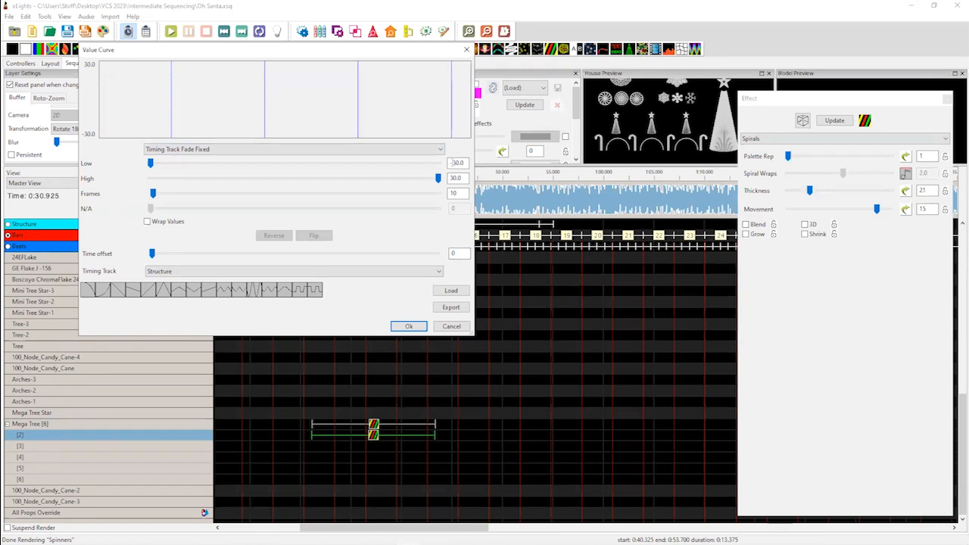
drag(453, 163, 475, 165)
text(3)
drag(462, 179, 432, 182)
text(3)
click(184, 272)
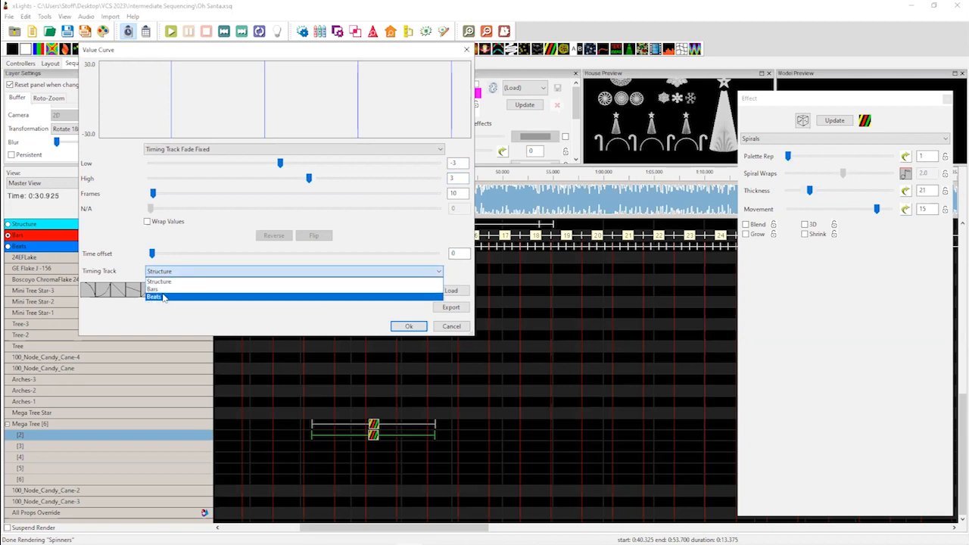
click(159, 289)
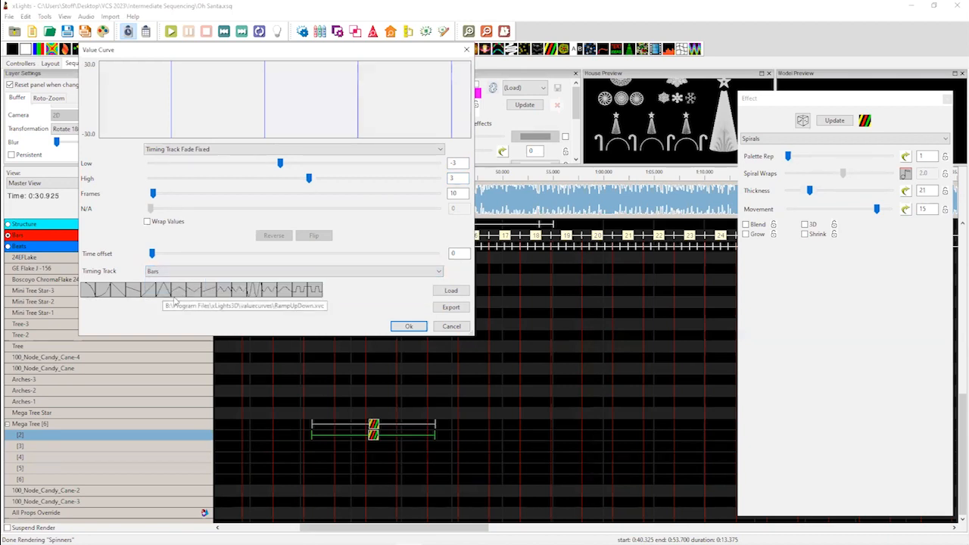
click(408, 326)
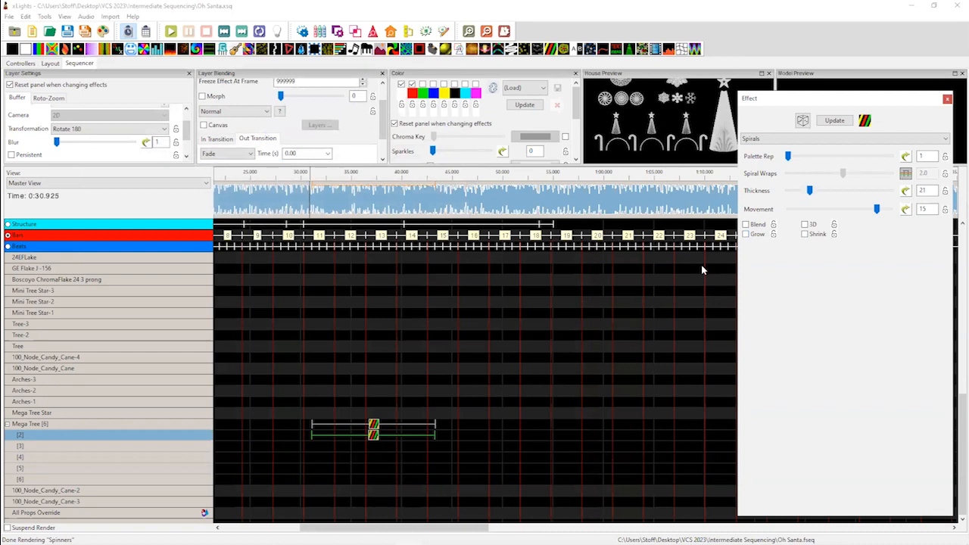
Change the first-layer Spirals effect's Spiral Wraps value curve to Timing Track Fade Fixed as well
click(374, 425)
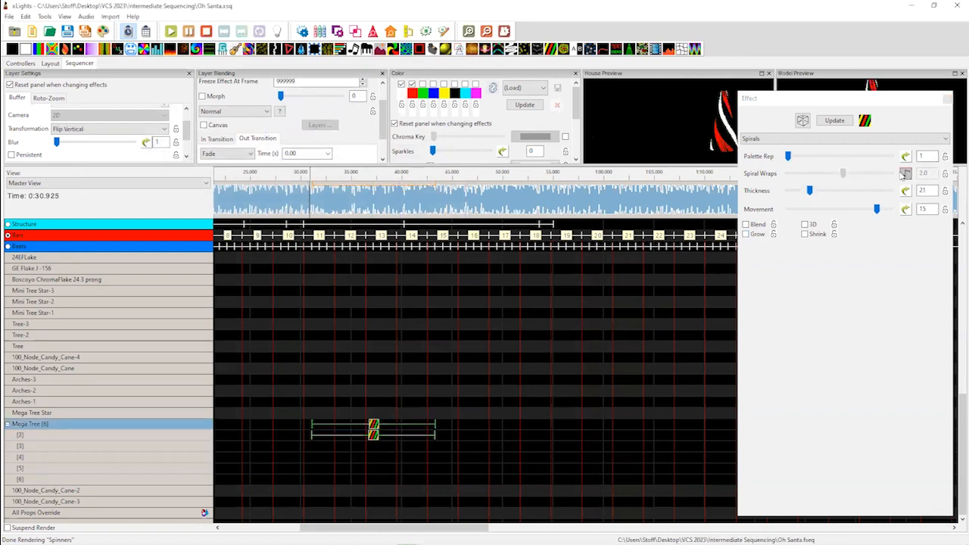
click(905, 173)
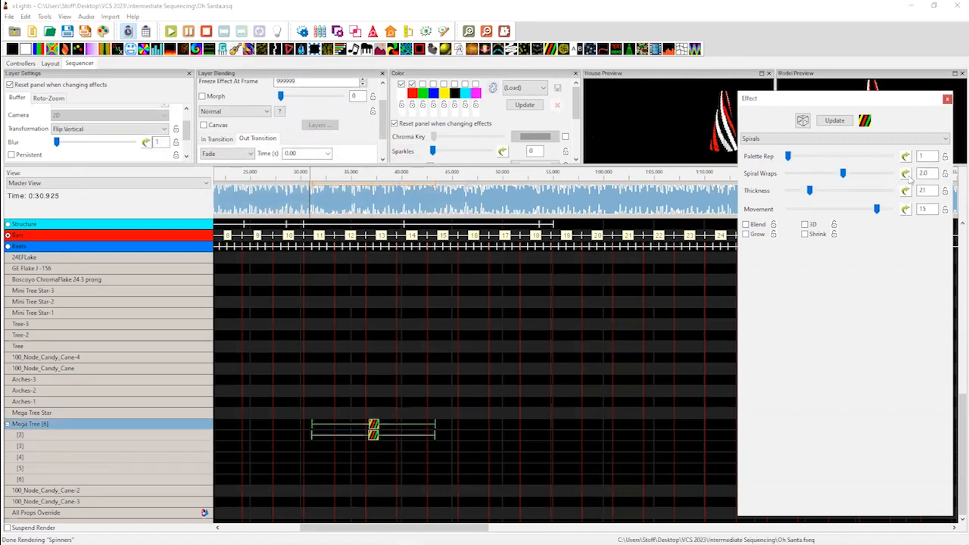
click(905, 173)
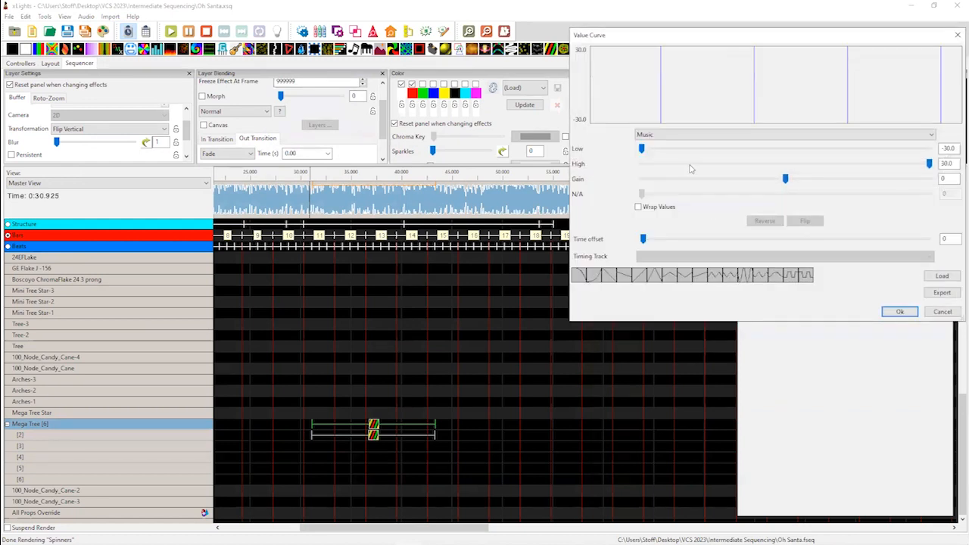
click(710, 135)
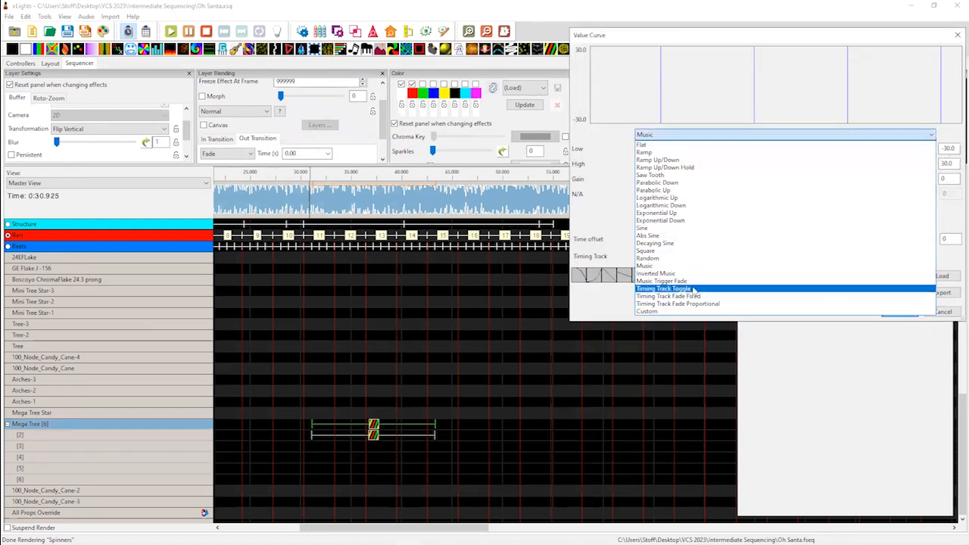
click(694, 296)
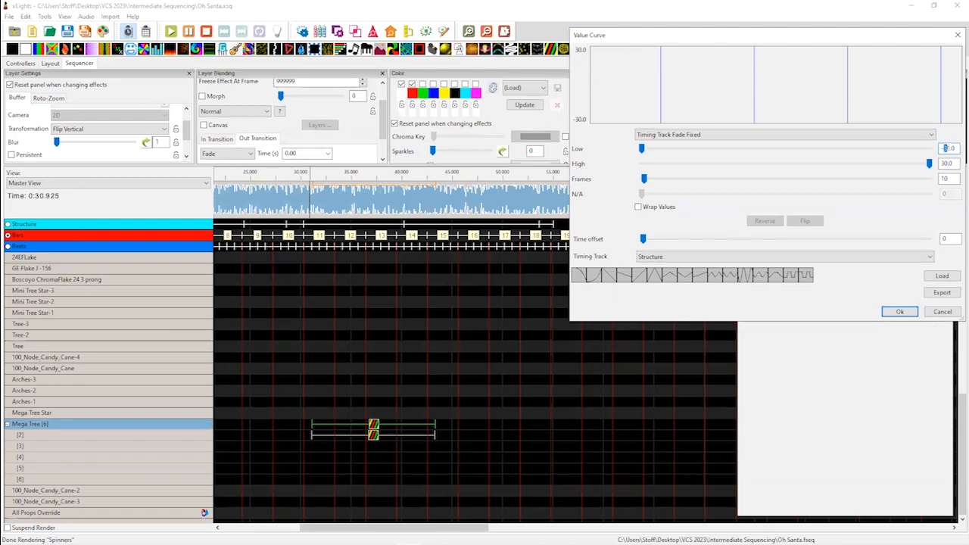
Give the first-layer curve a Low of -3 and a High of 3, with Bars as its timing track
double_click(948, 148)
text(-33)
key(BackSpace)
double_click(953, 164)
text(3)
click(664, 258)
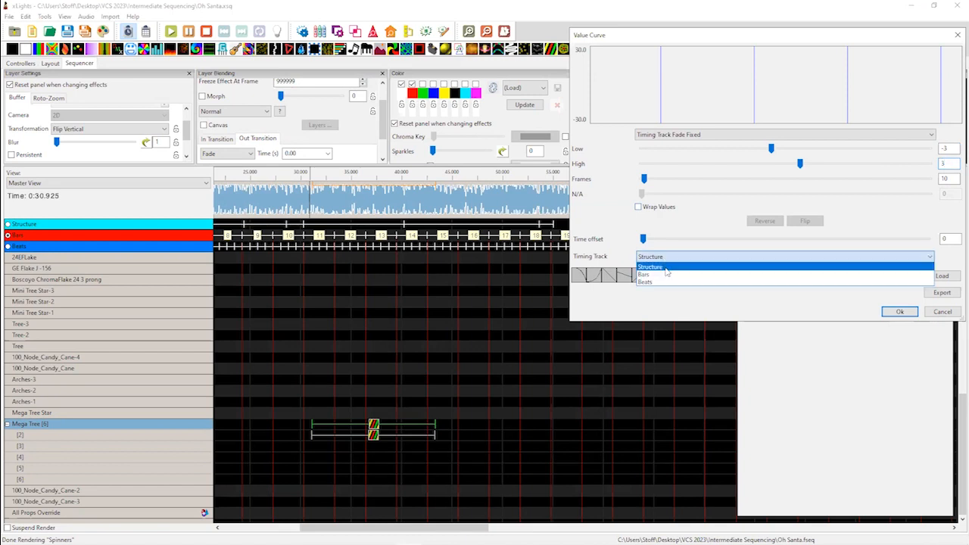
key(Up)
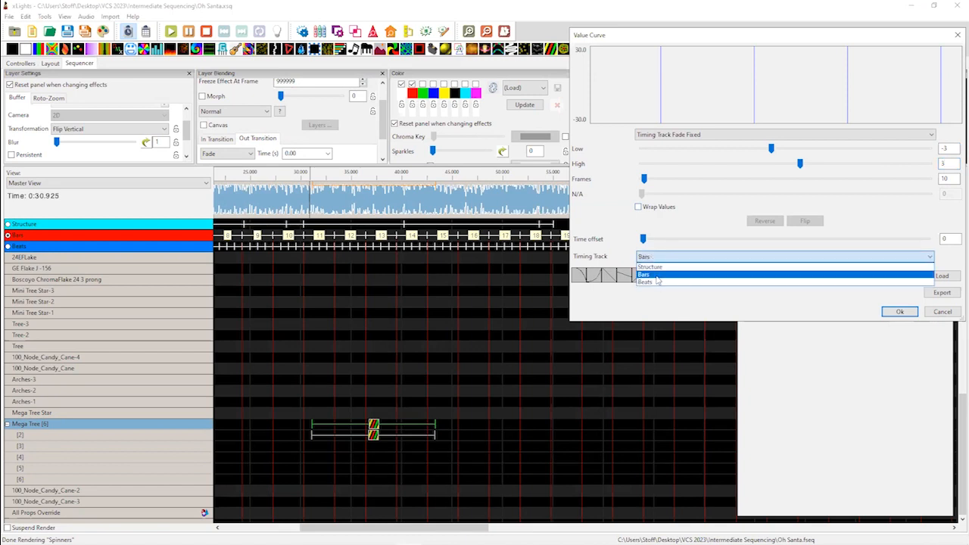
key(Return)
drag(749, 44, 746, 43)
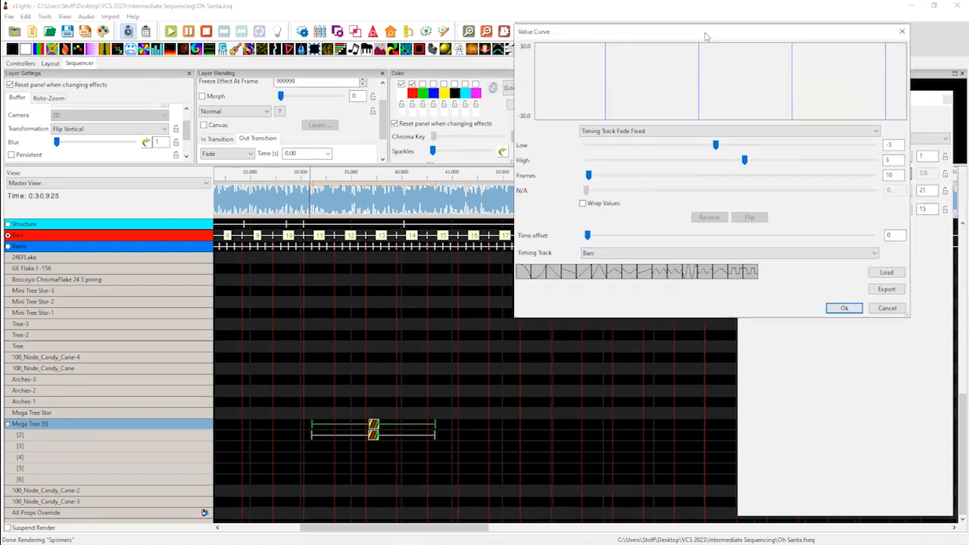
click(896, 311)
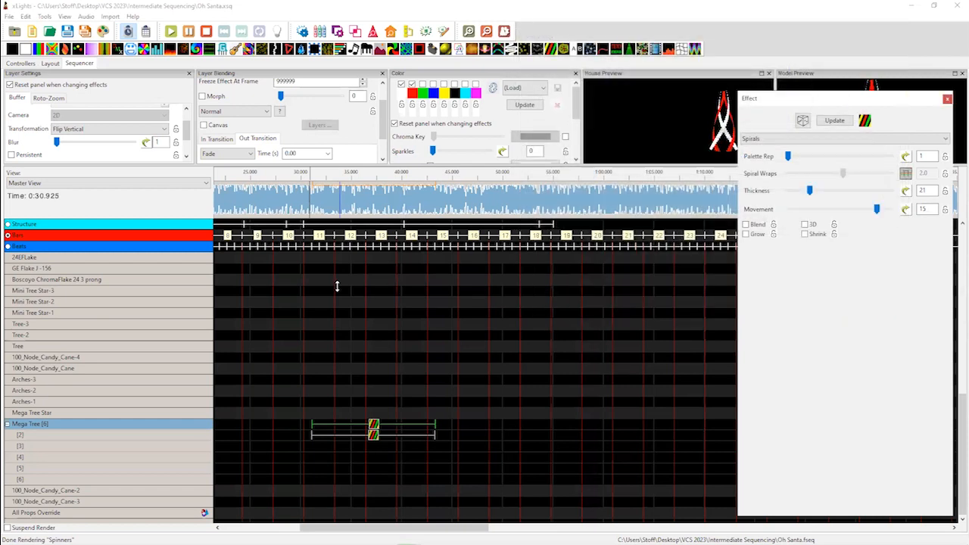
Play back both Spirals layers from about 31.8 seconds to review the bar-driven wraps
click(304, 206)
click(321, 211)
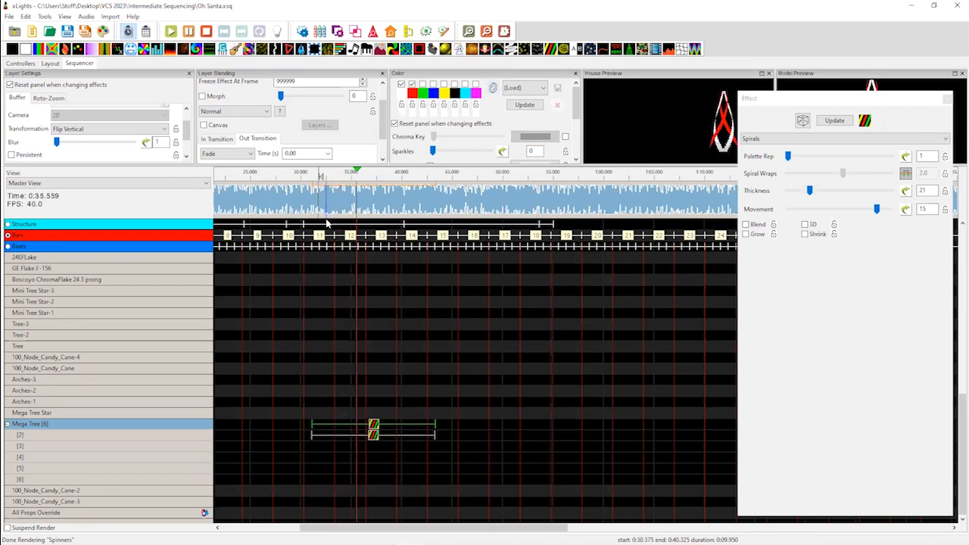
key(space)
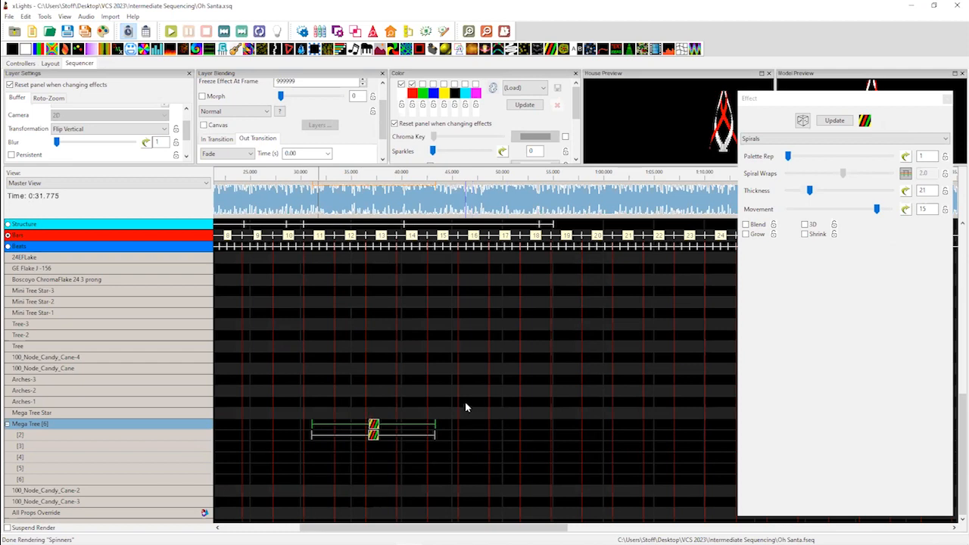
Switch the first-layer Spiral Wraps curve's timing track to Beats and play back from about 30.8 seconds
click(906, 173)
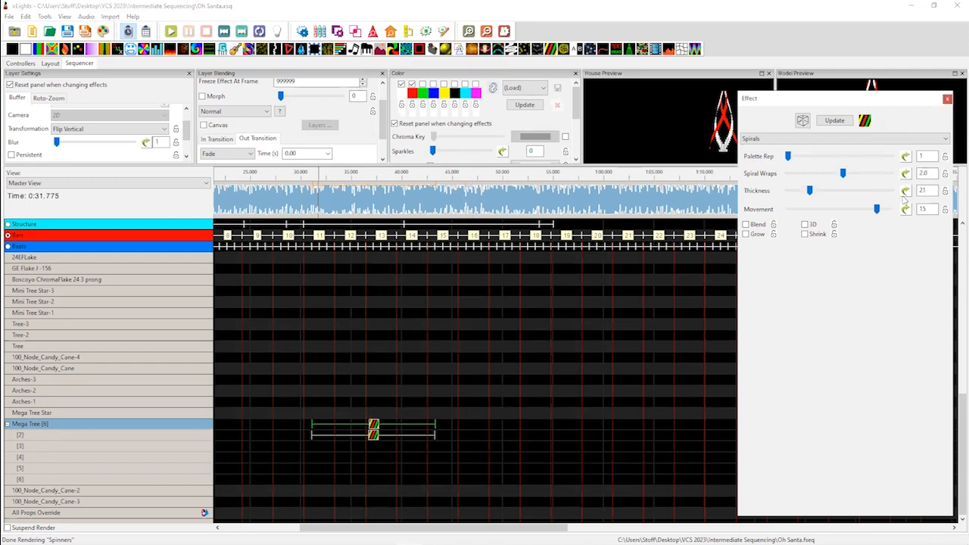
click(906, 173)
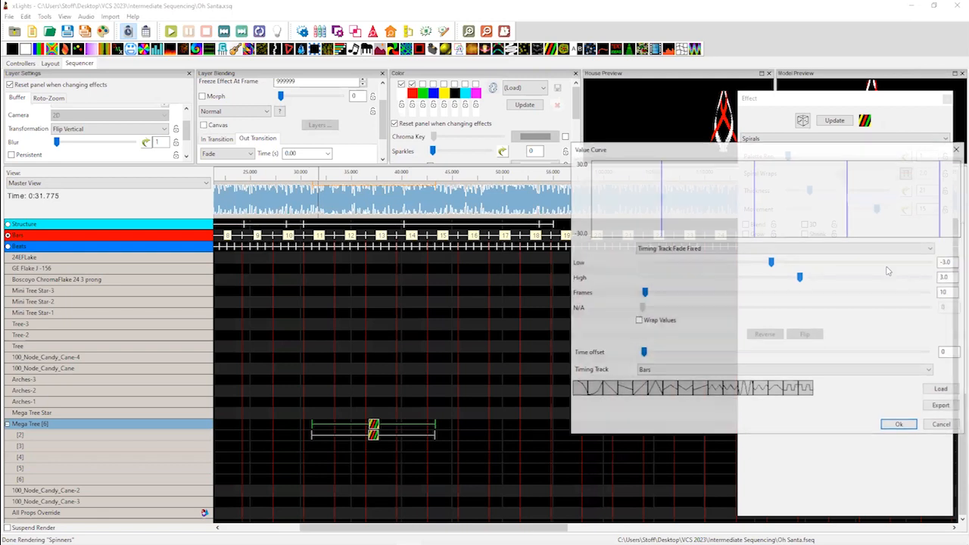
click(706, 370)
click(698, 395)
click(895, 428)
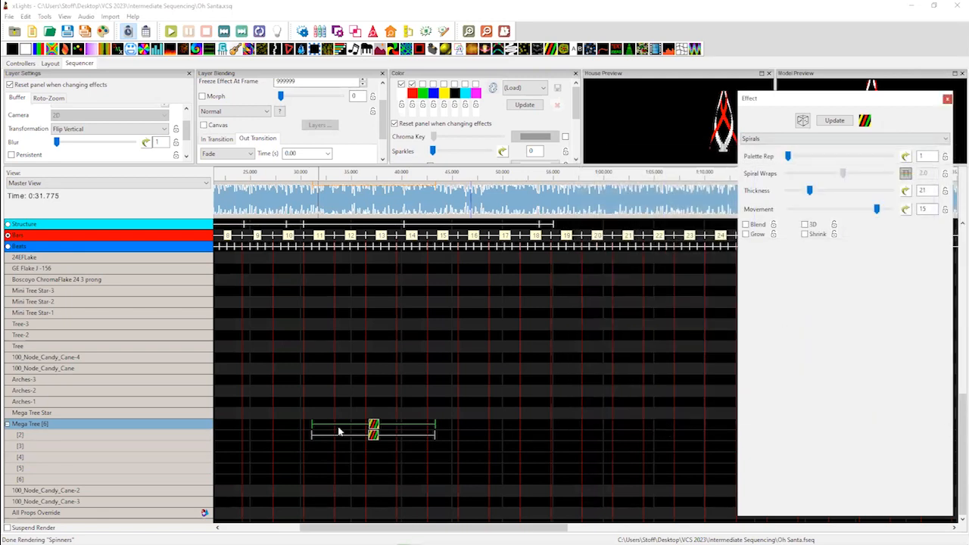
click(314, 206)
click(314, 207)
key(space)
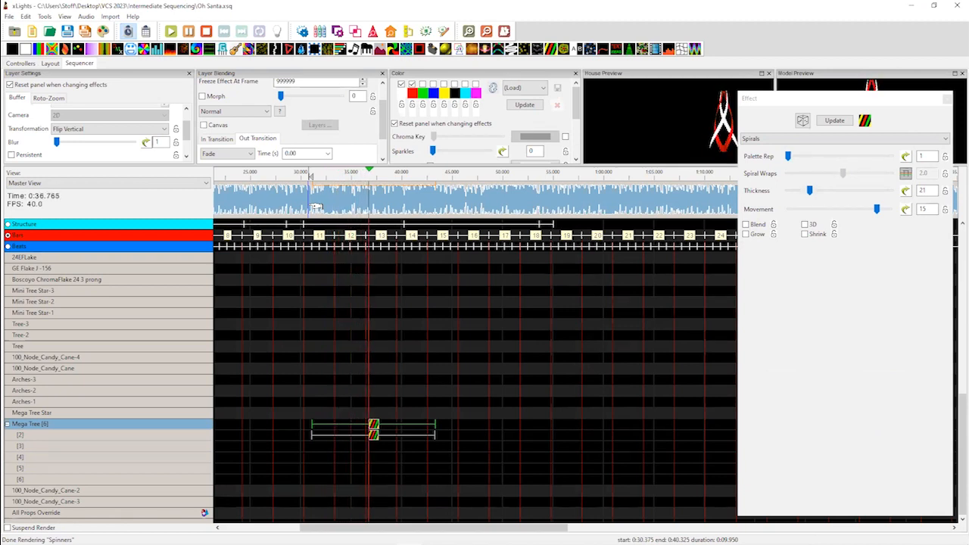
key(space)
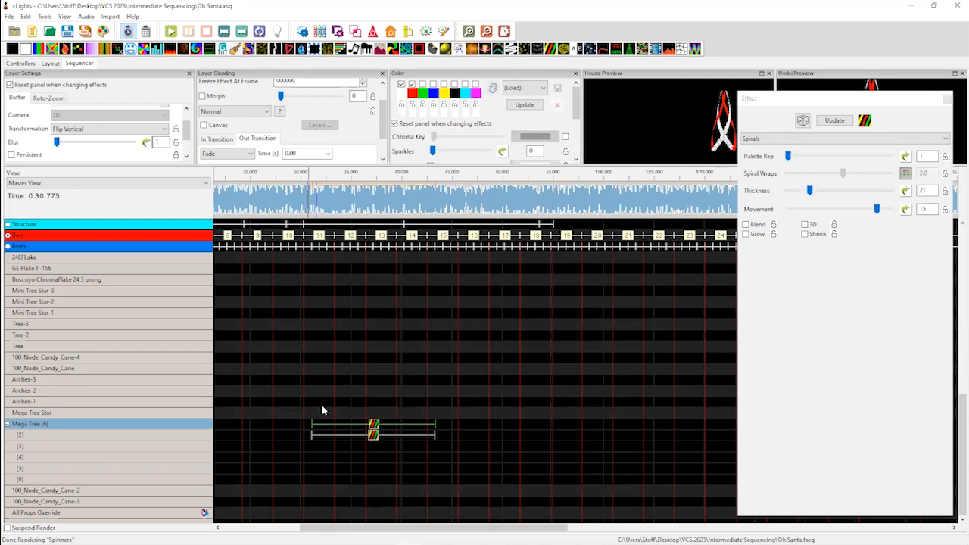
Switch the layer 2 Spiral Wraps curve's timing track to Beats
click(373, 435)
key(space)
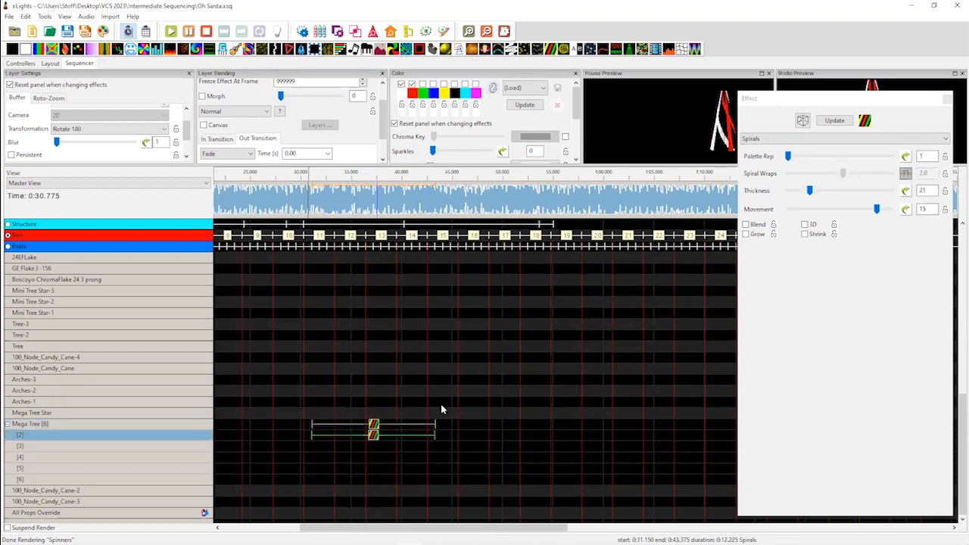
click(906, 173)
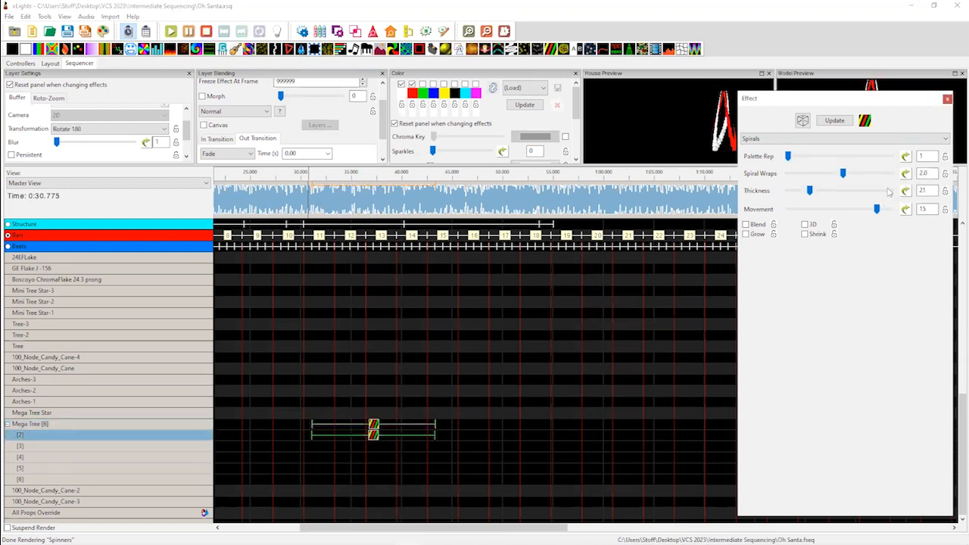
click(907, 174)
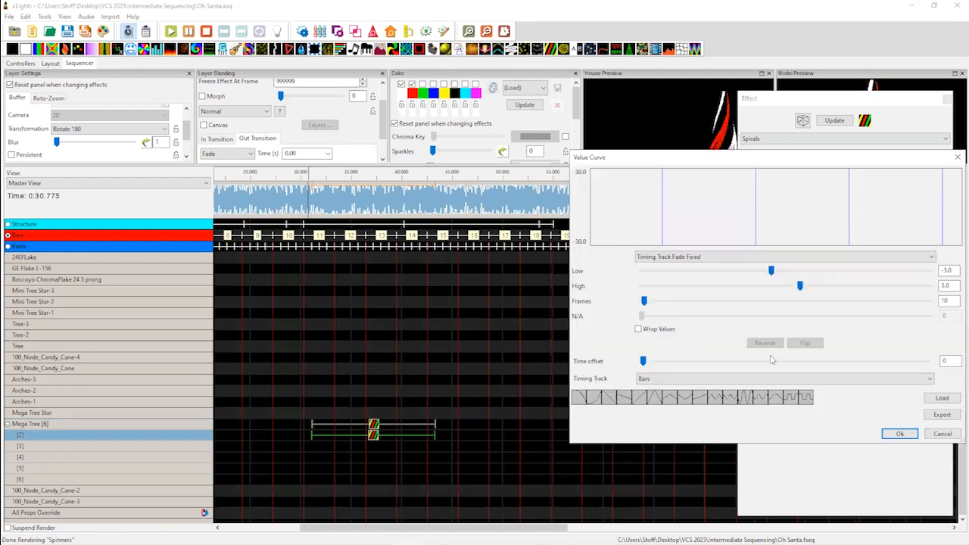
click(670, 378)
click(660, 404)
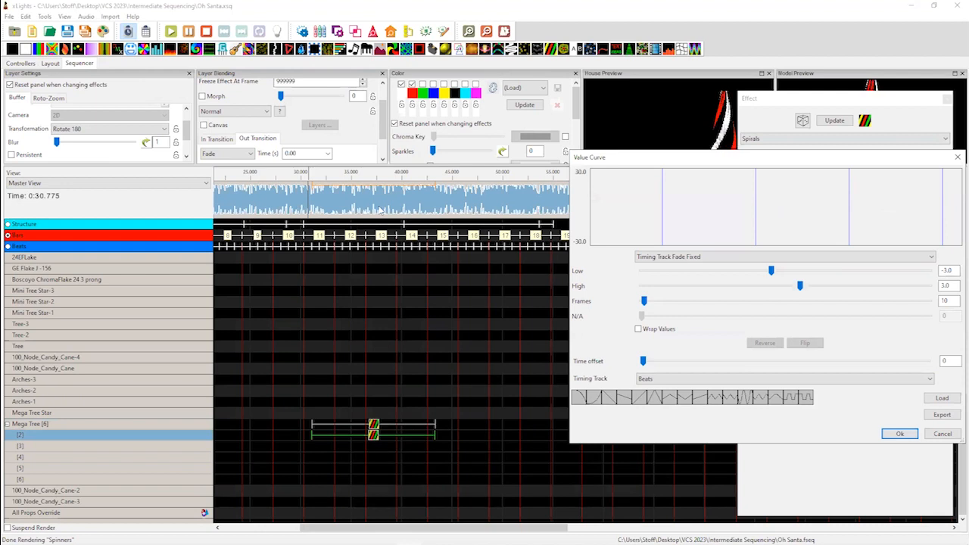
click(900, 433)
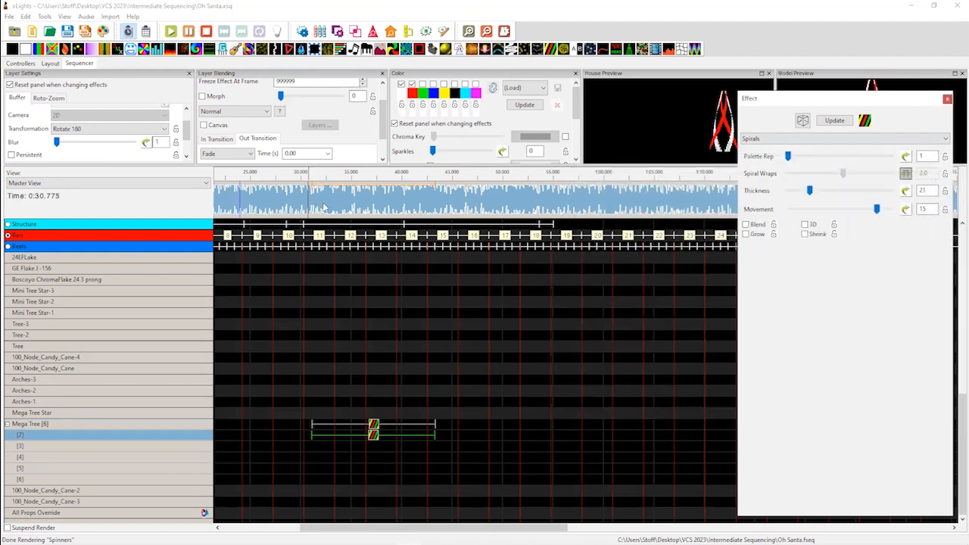
Play back both layers from about 30.6 seconds and move the floating Effect window clear of the previews
click(309, 201)
key(space)
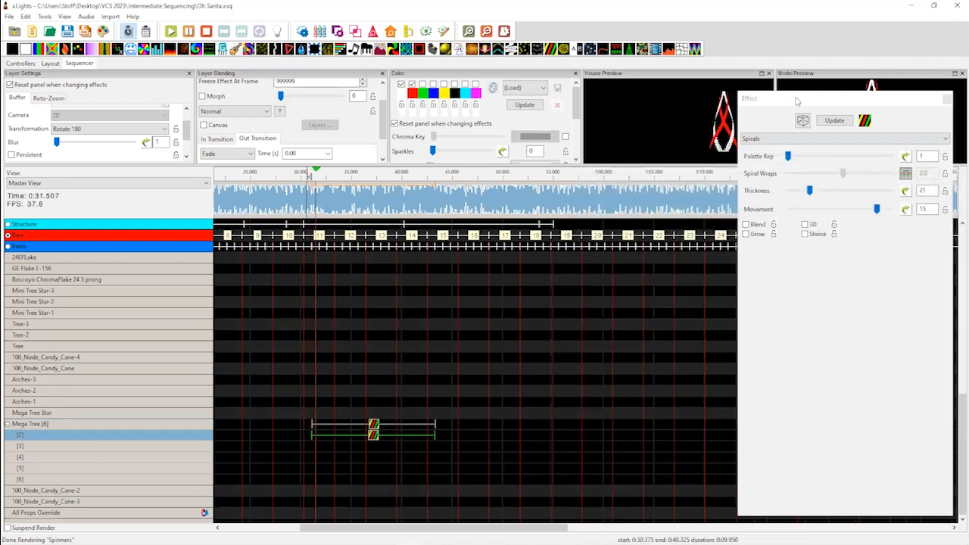
drag(795, 99, 795, 207)
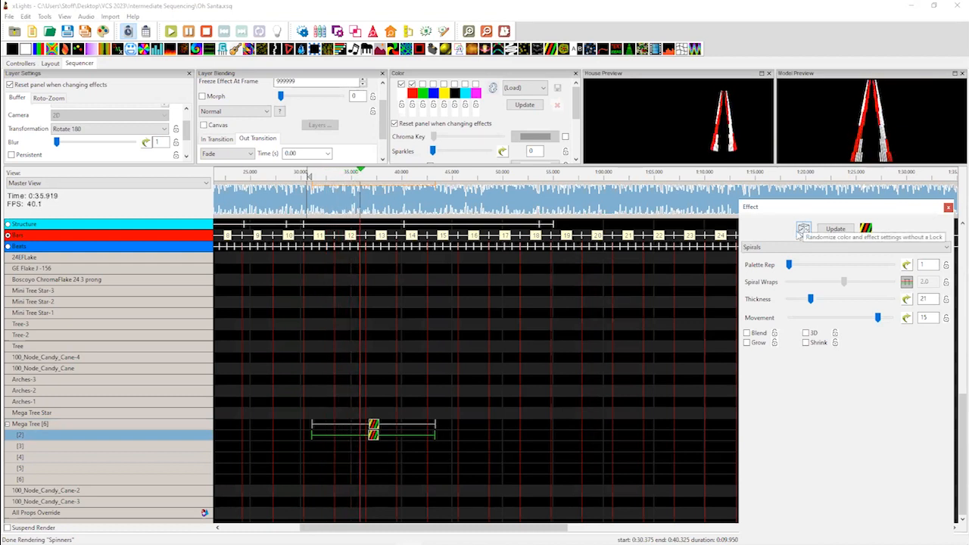
key(space)
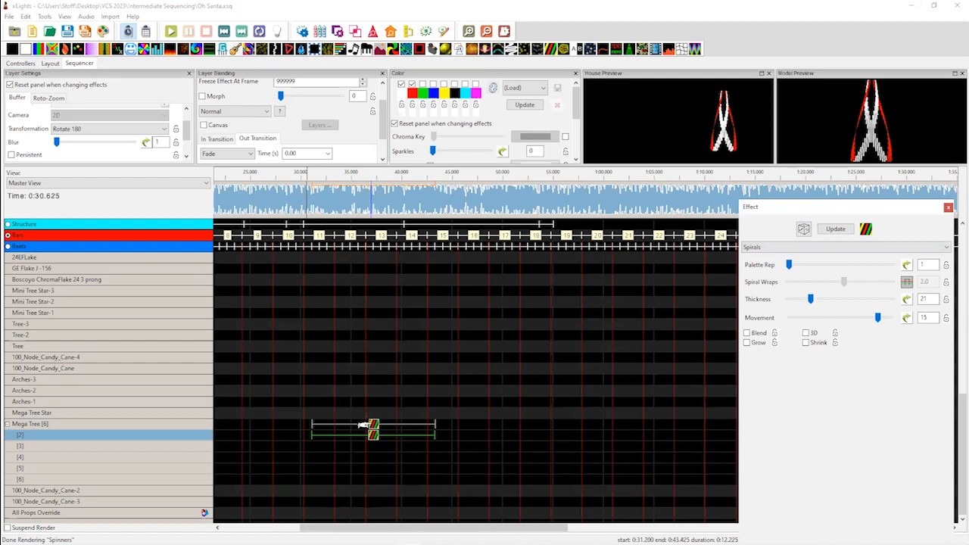
Limit the layer 2 Spirals effect's active colors to white only and play back from about 30 seconds
click(372, 426)
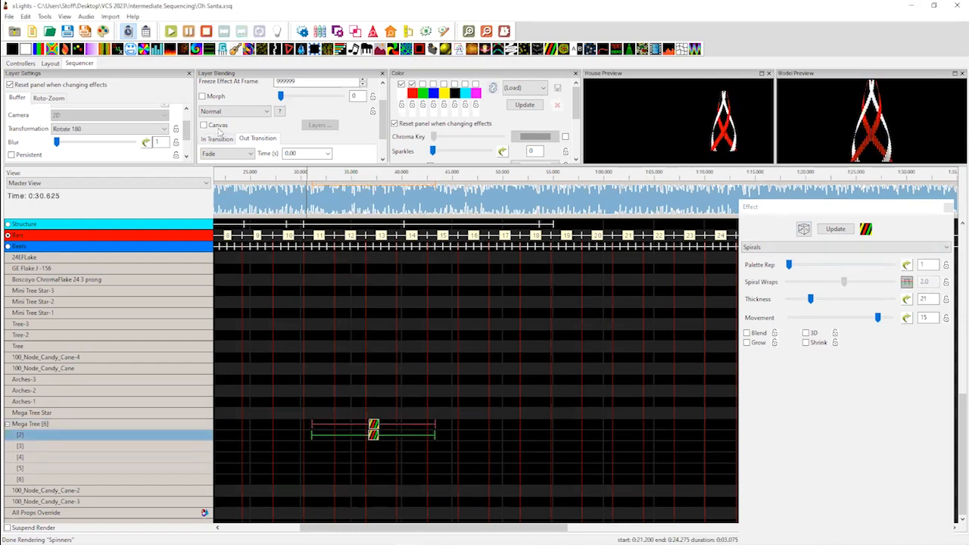
scroll(189, 140, up, 2)
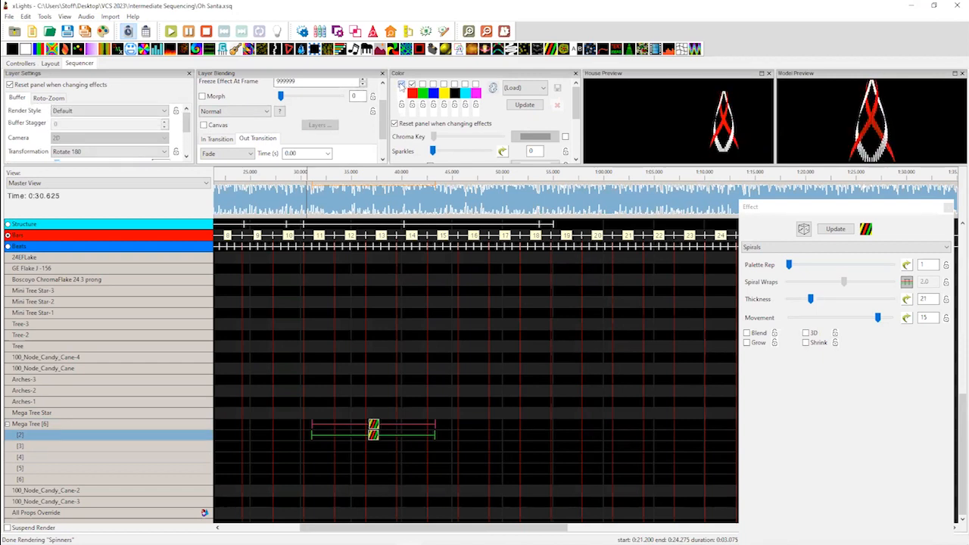
click(374, 435)
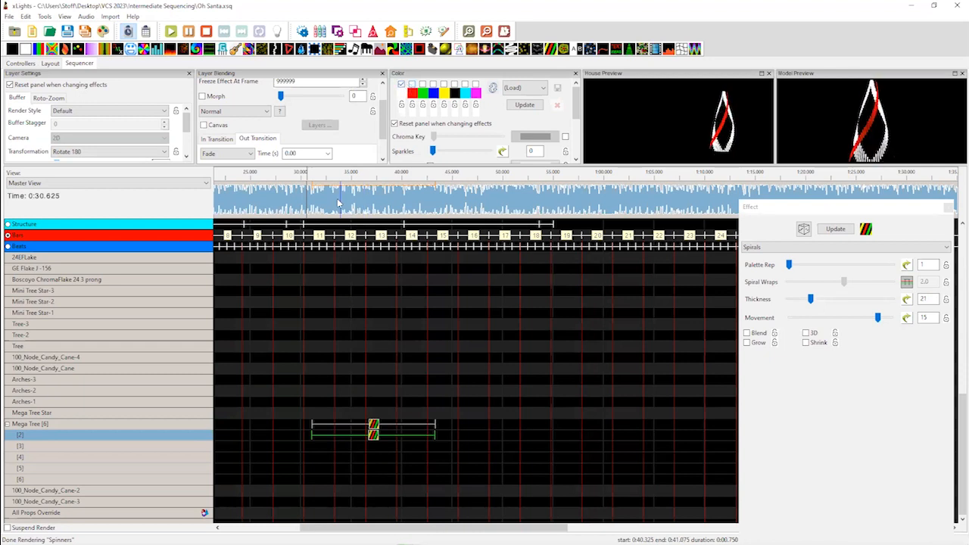
click(302, 199)
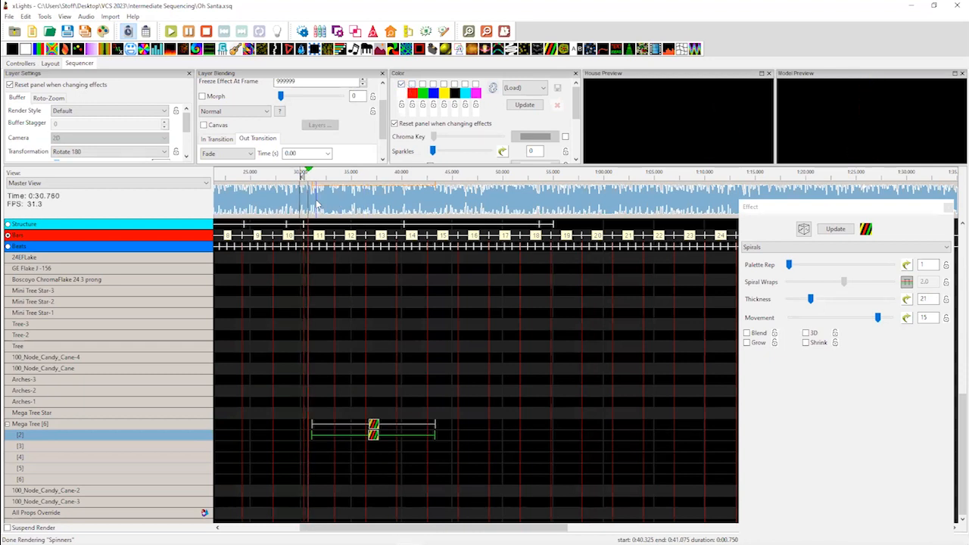
Limit the first-layer Spirals effect's active colors to red only and play back both layers from about 30.3 seconds
key(space)
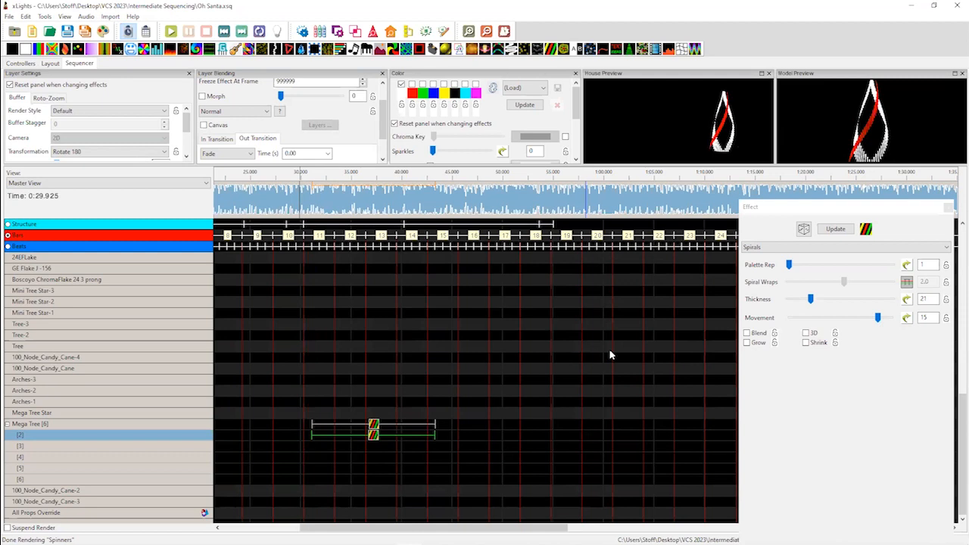
click(373, 443)
drag(373, 443, 373, 426)
click(373, 426)
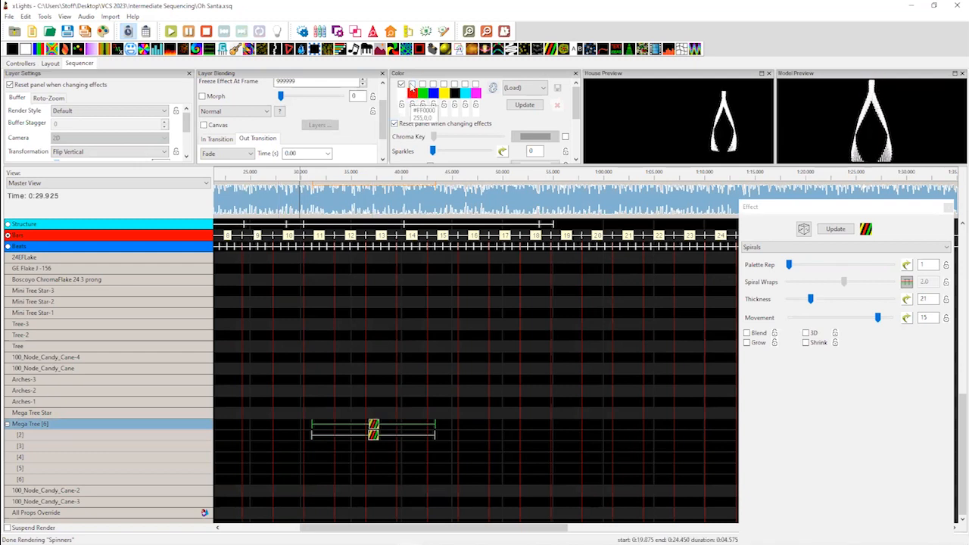
click(410, 85)
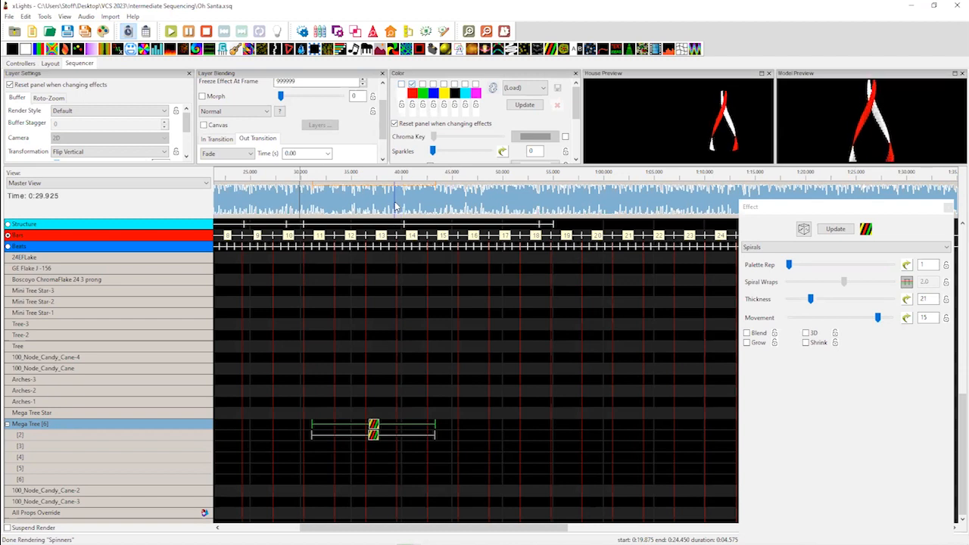
click(303, 198)
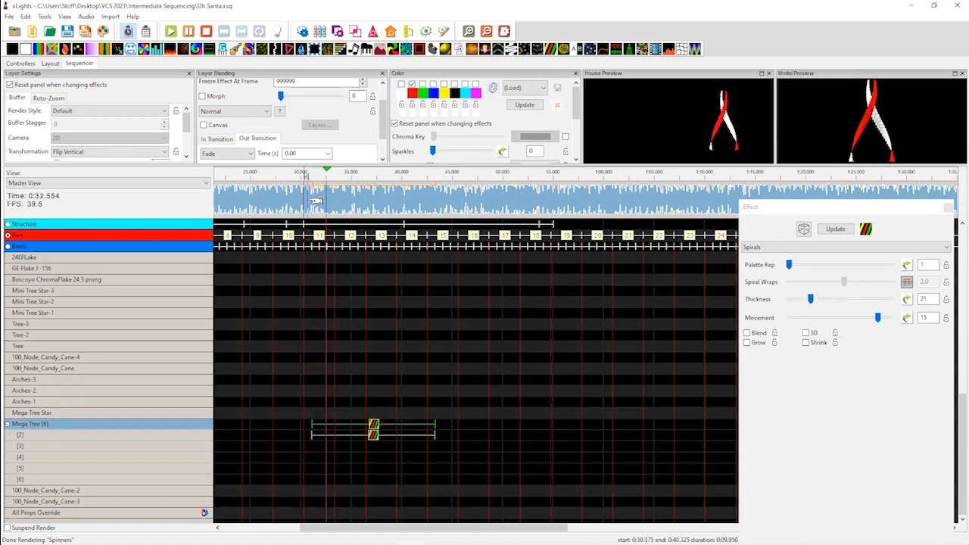
key(space)
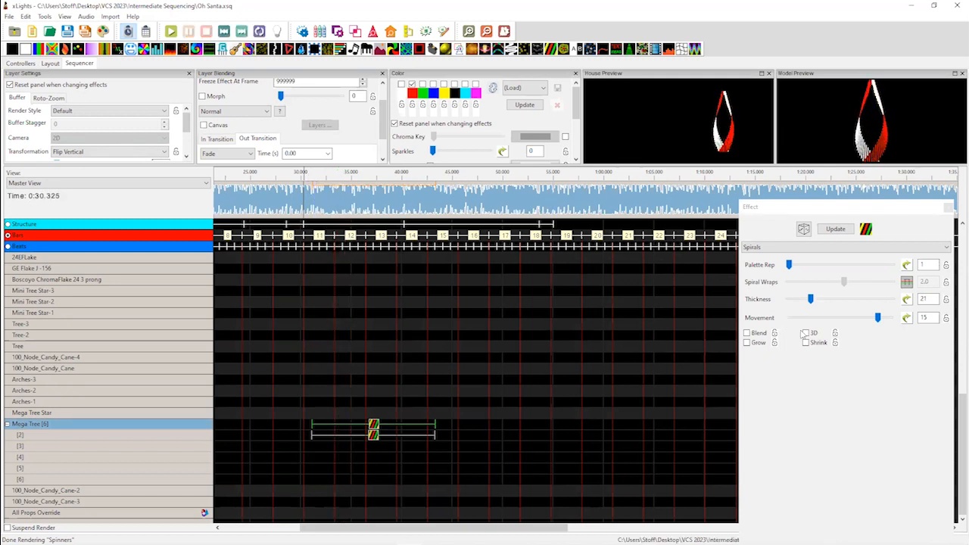
Turn on 3D for both Mega Tree Spirals effects and play back from about 30.3 seconds
click(374, 433)
click(806, 333)
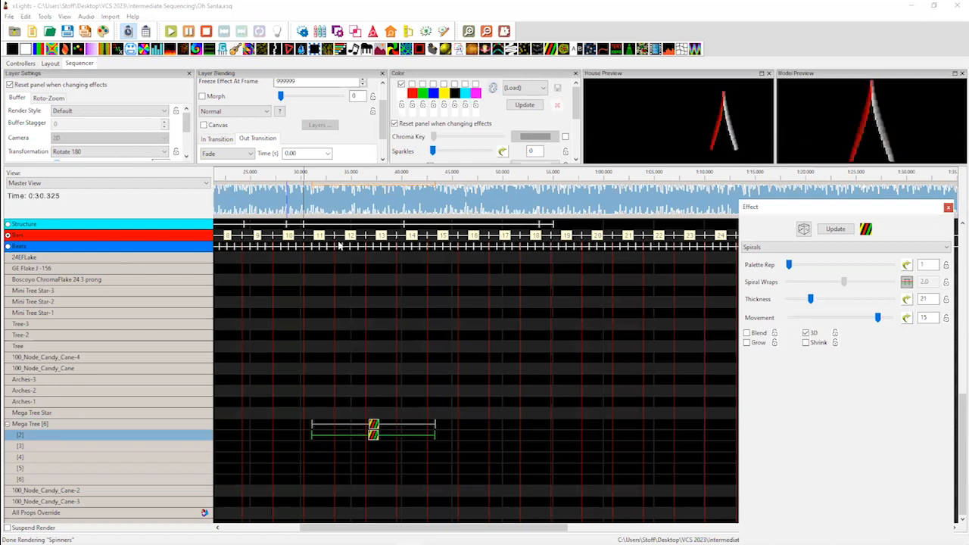
click(305, 206)
key(space)
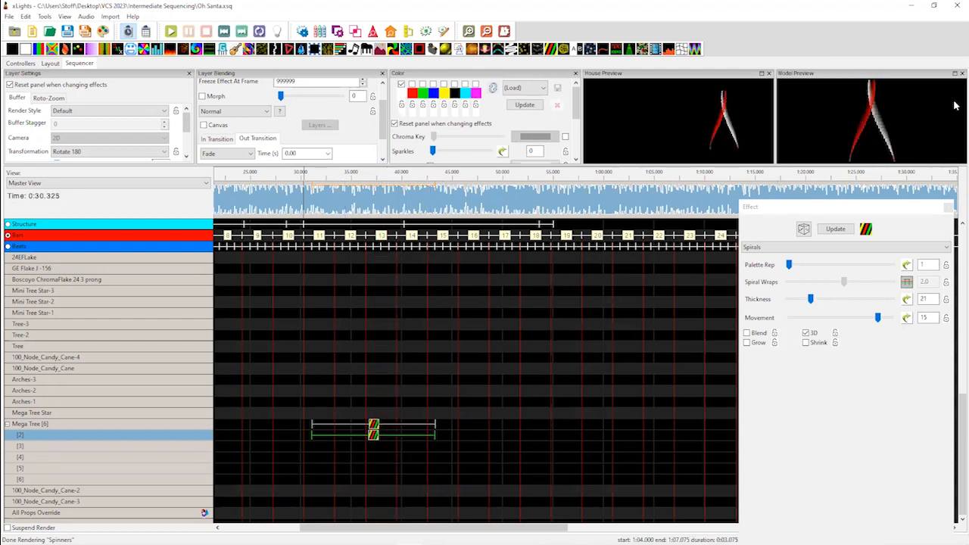
Dock the floating Effect window between Color and House Preview, and float and re-dock it once with the first-layer Spirals effect selected
click(855, 210)
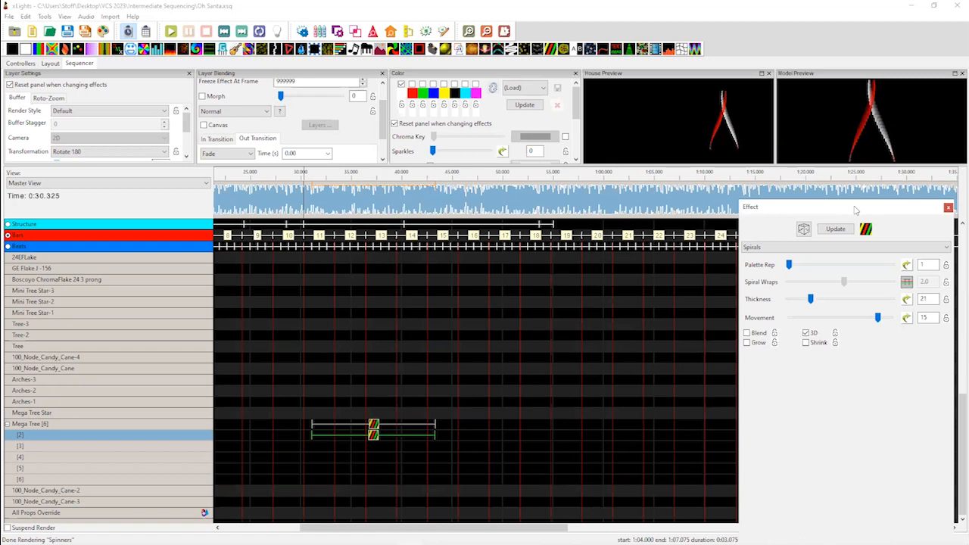
drag(565, 141, 566, 142)
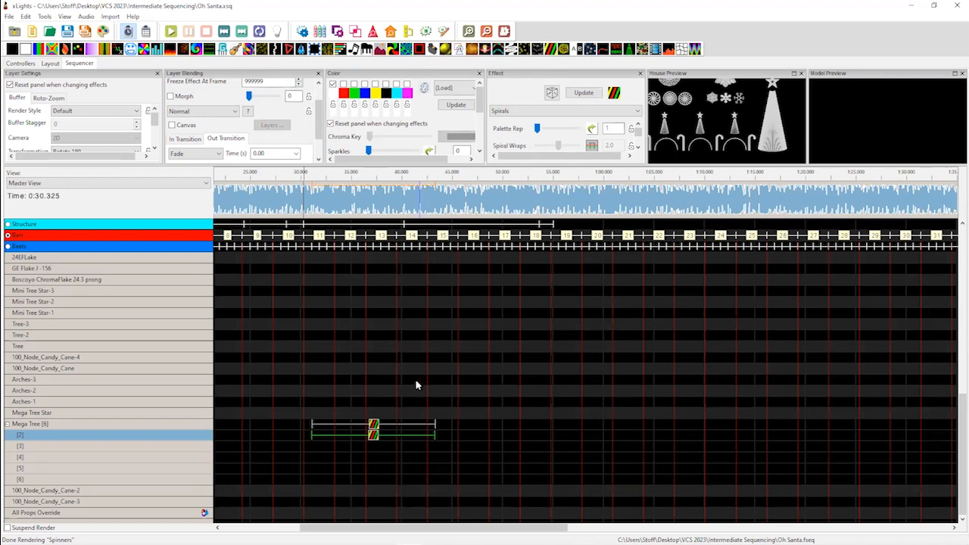
click(374, 424)
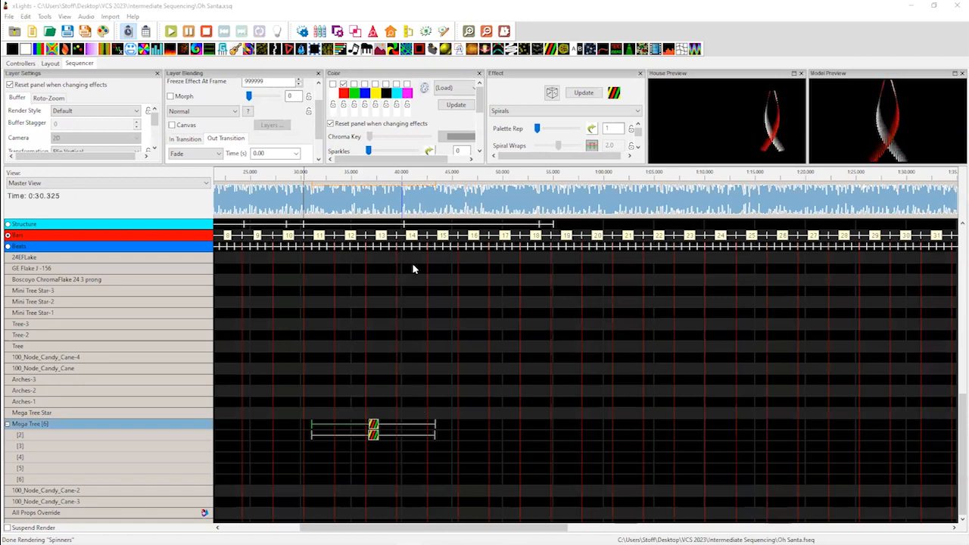
click(588, 88)
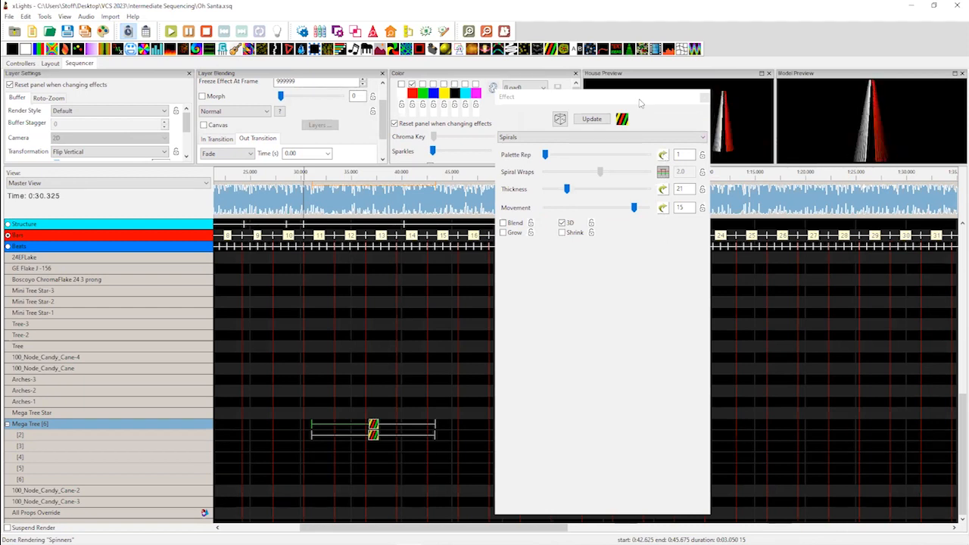
double_click(609, 96)
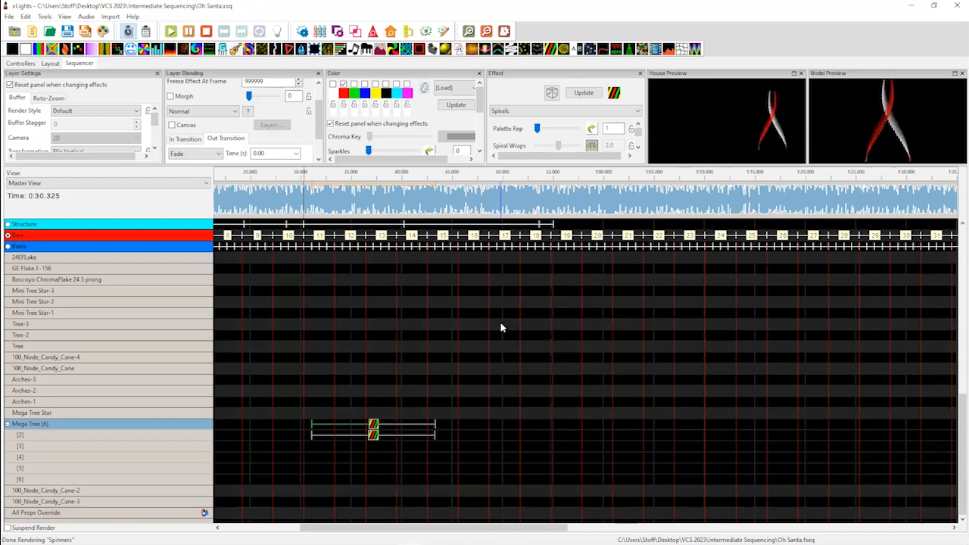
scroll(463, 356, down, 1)
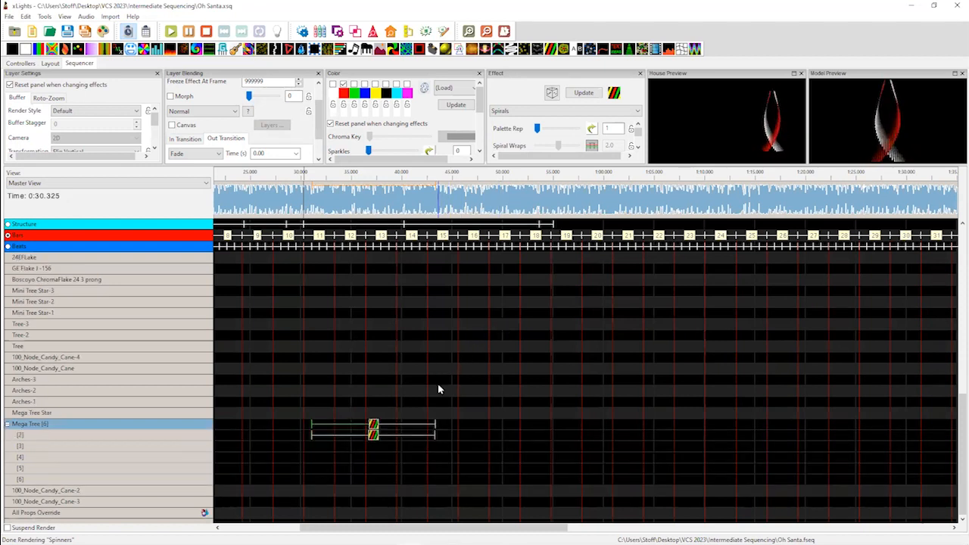
click(374, 448)
click(373, 456)
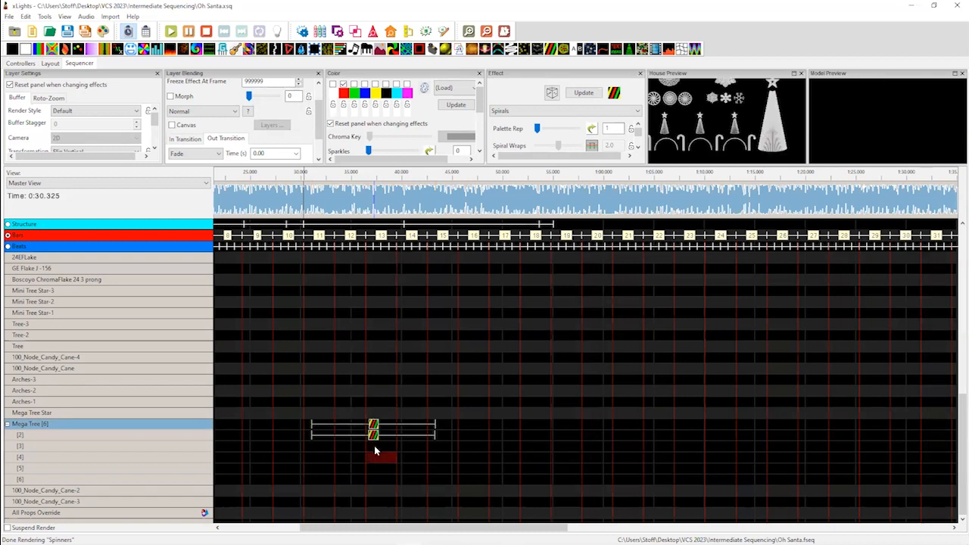
click(373, 447)
click(359, 447)
click(383, 458)
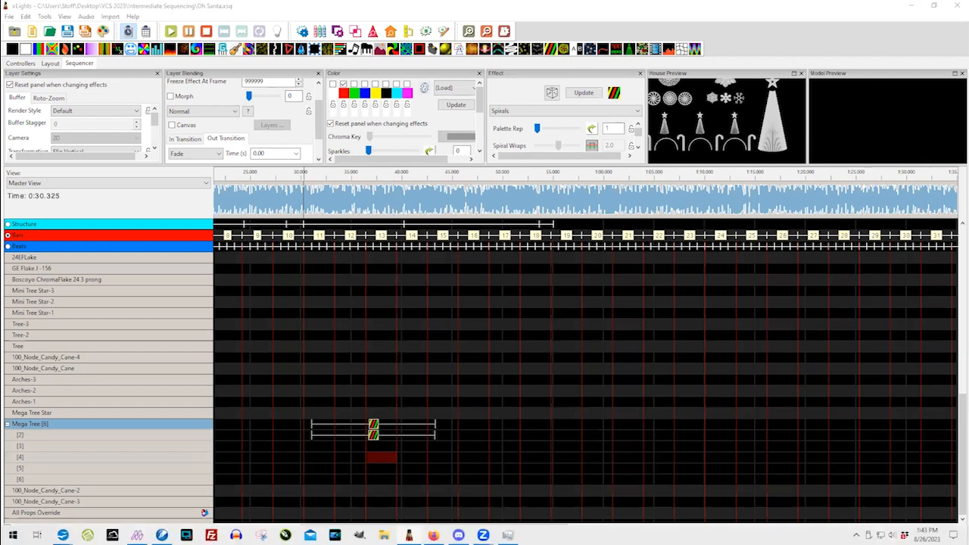
Raise the system volume, reposition the playhead around 30 seconds, and briefly play back from 29.925 seconds
click(882, 535)
drag(856, 512, 892, 512)
click(427, 211)
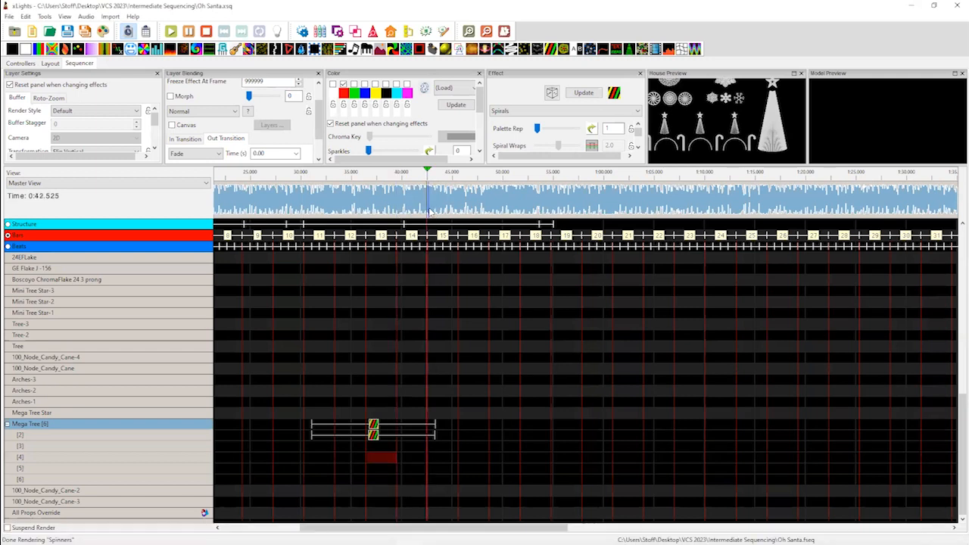
click(460, 208)
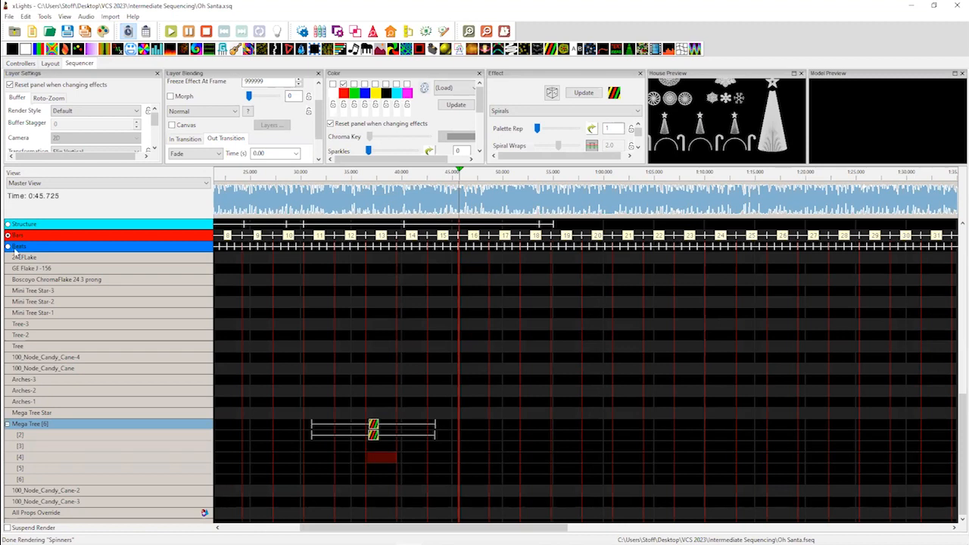
click(291, 212)
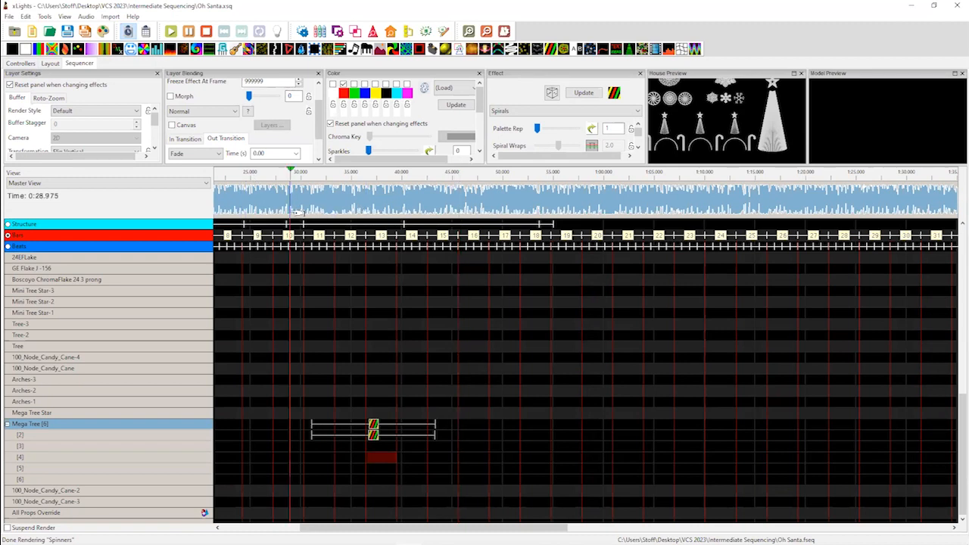
click(302, 213)
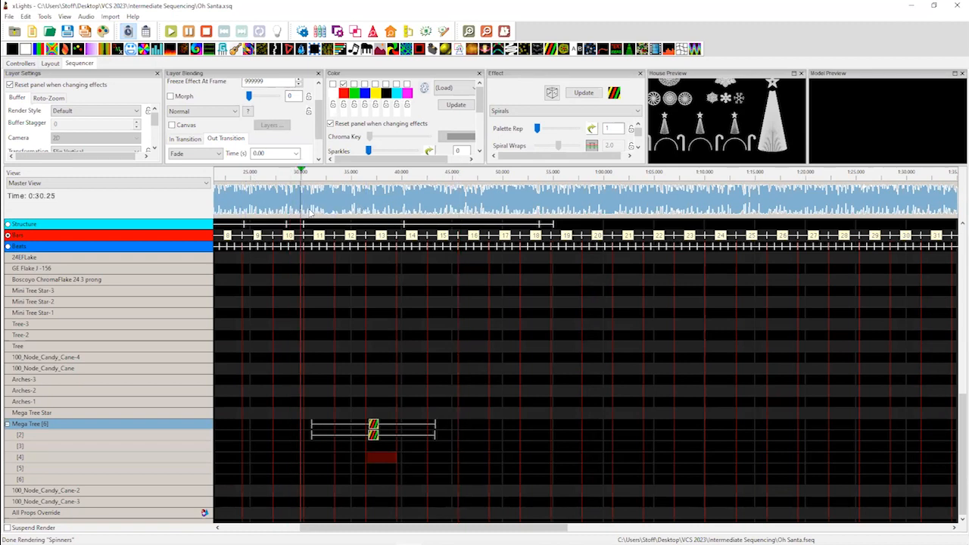
click(295, 208)
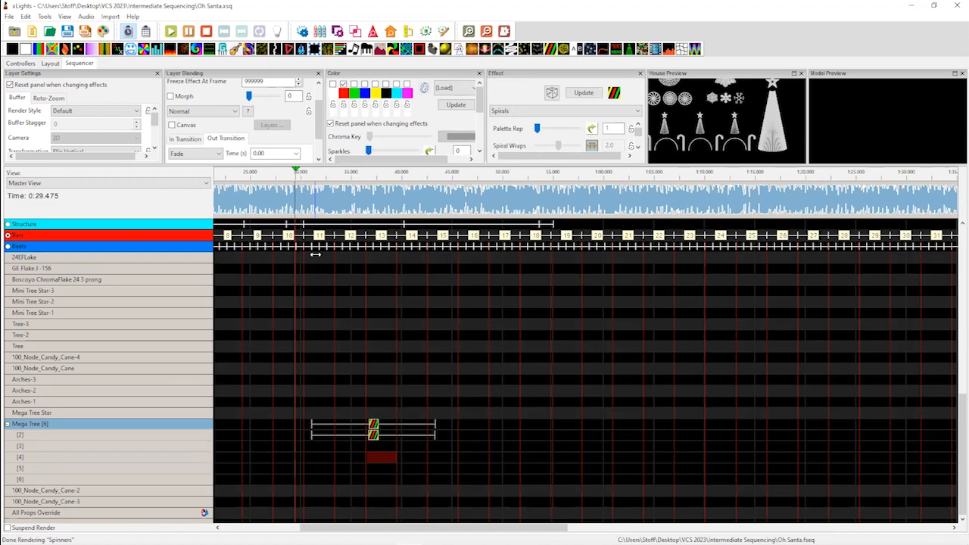
click(314, 209)
click(308, 209)
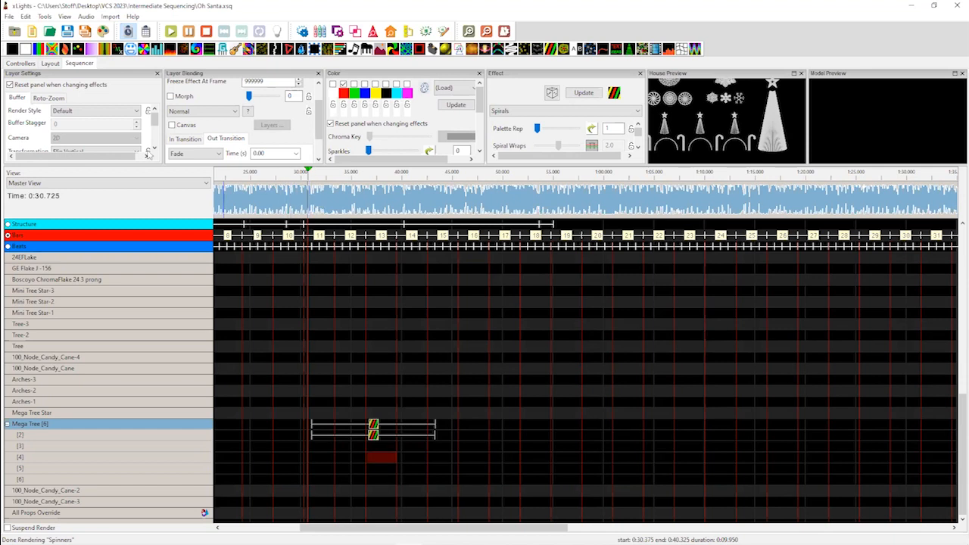
click(319, 191)
click(298, 189)
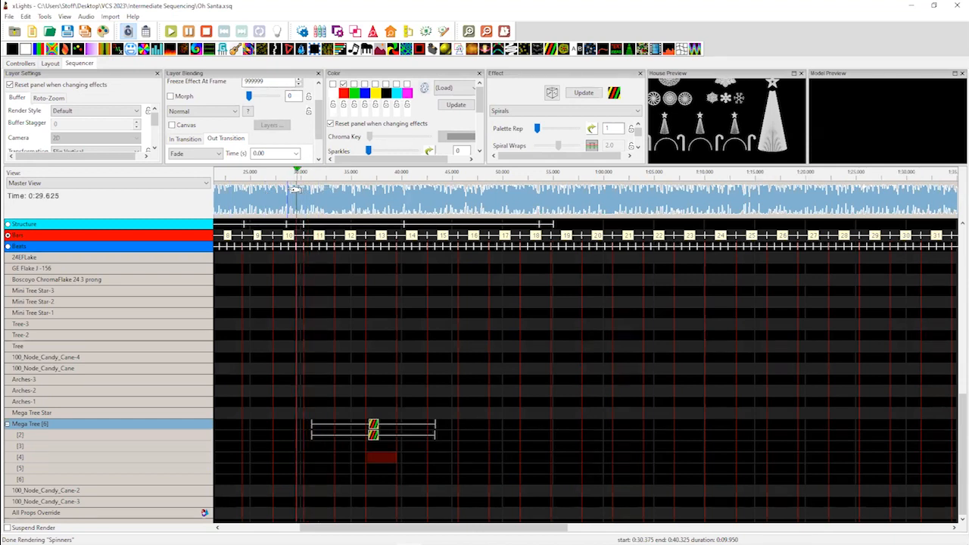
click(300, 191)
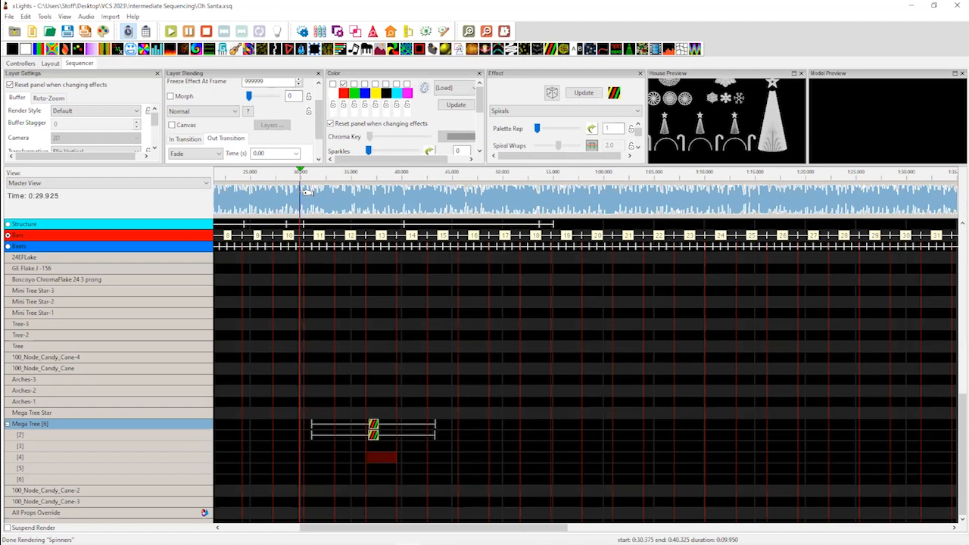
key(space)
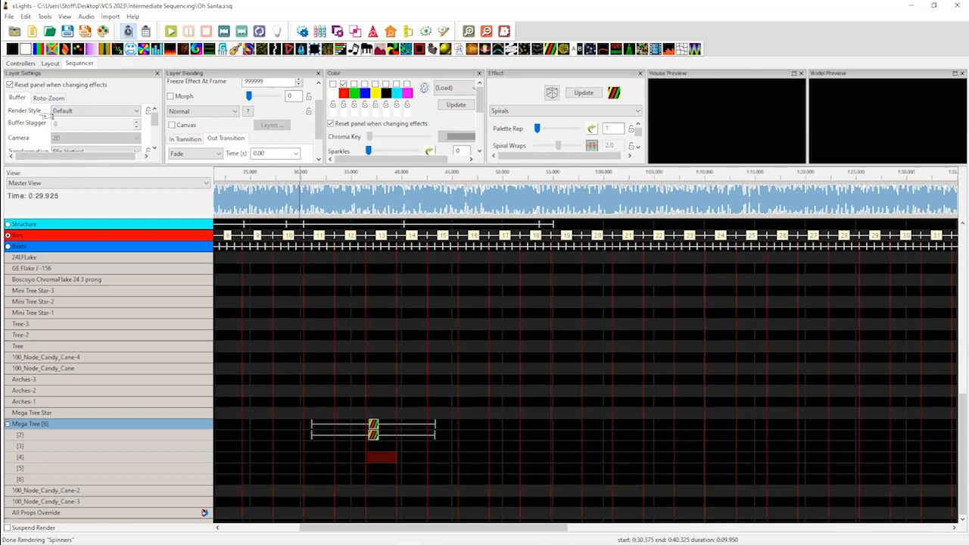
Permanently change the show directory to the Traditional Layout folder, discarding the open sequence's unsaved changes
click(20, 63)
click(82, 91)
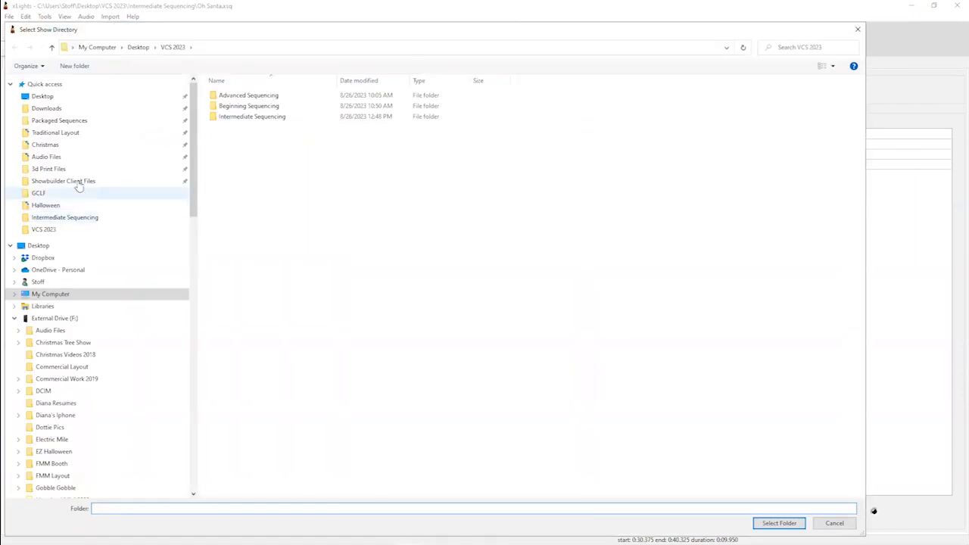
click(58, 133)
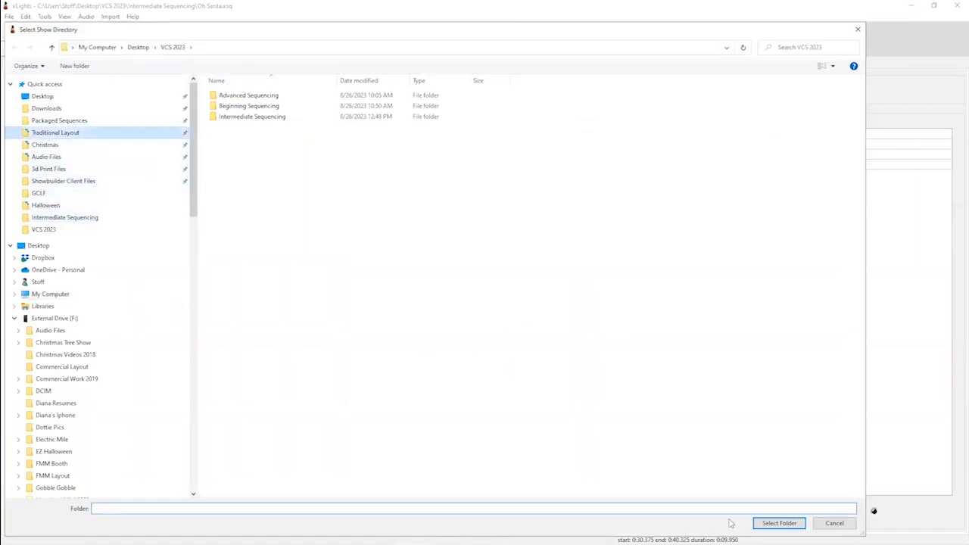
click(780, 523)
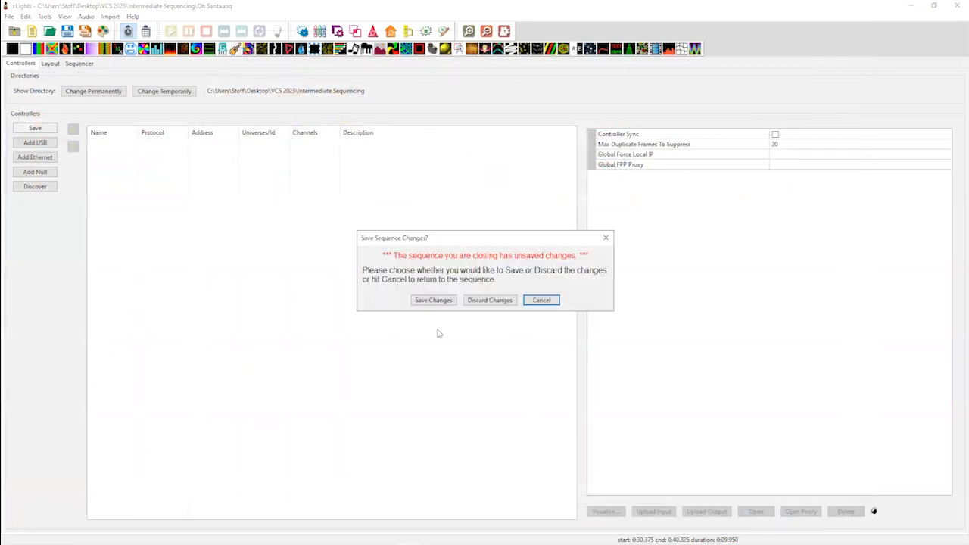
click(482, 301)
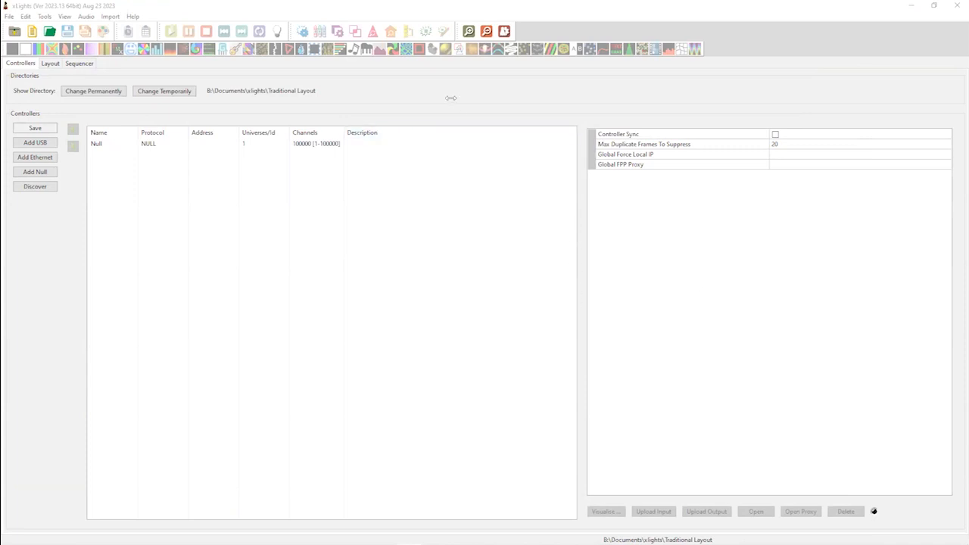
click(427, 97)
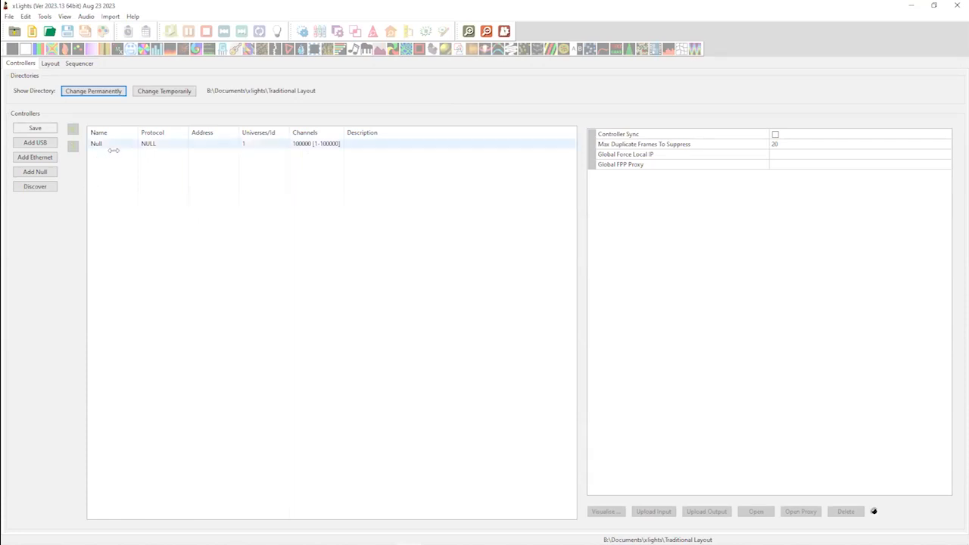
Examine the house layout and the properties of the MEGA TREE 32 x 160 model, down to its controller connection settings
click(48, 63)
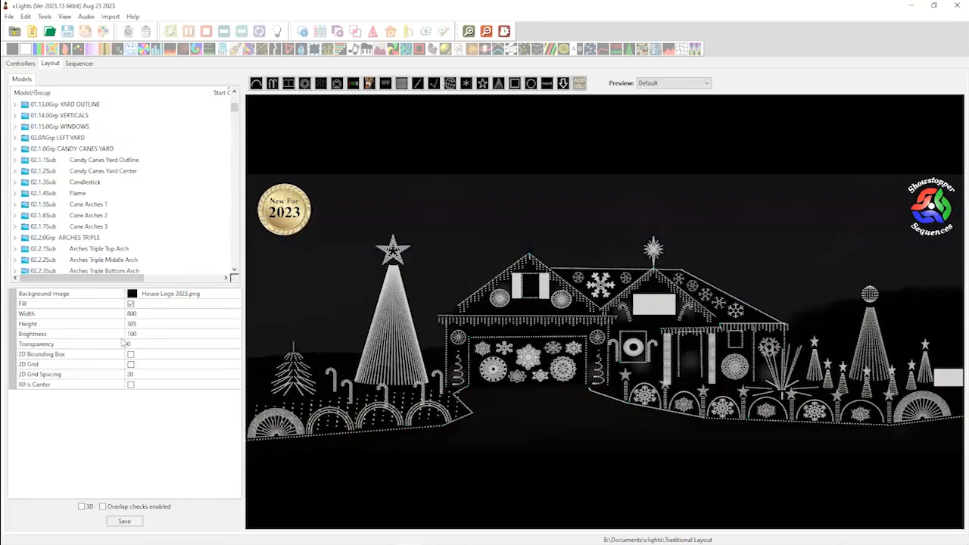
click(395, 314)
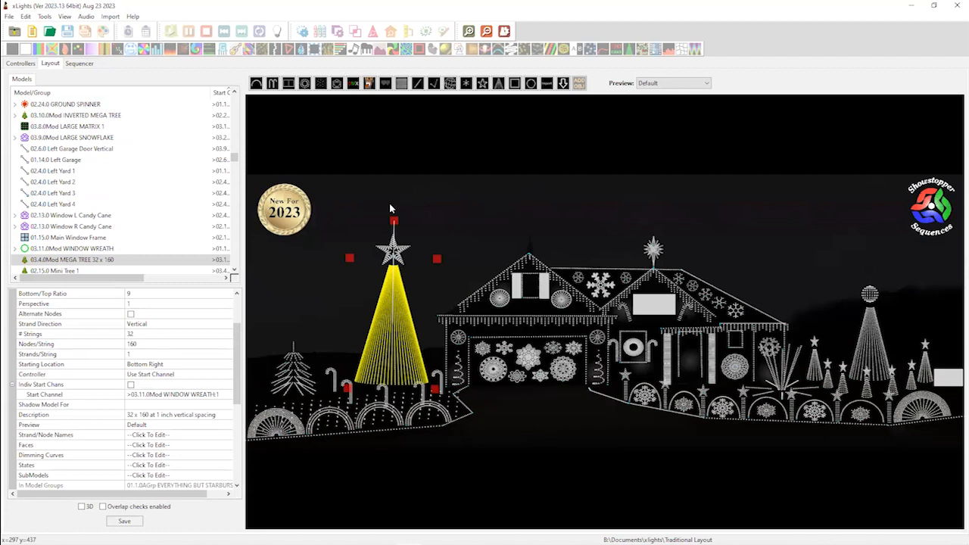
scroll(230, 364, down, 1)
drag(237, 360, 235, 440)
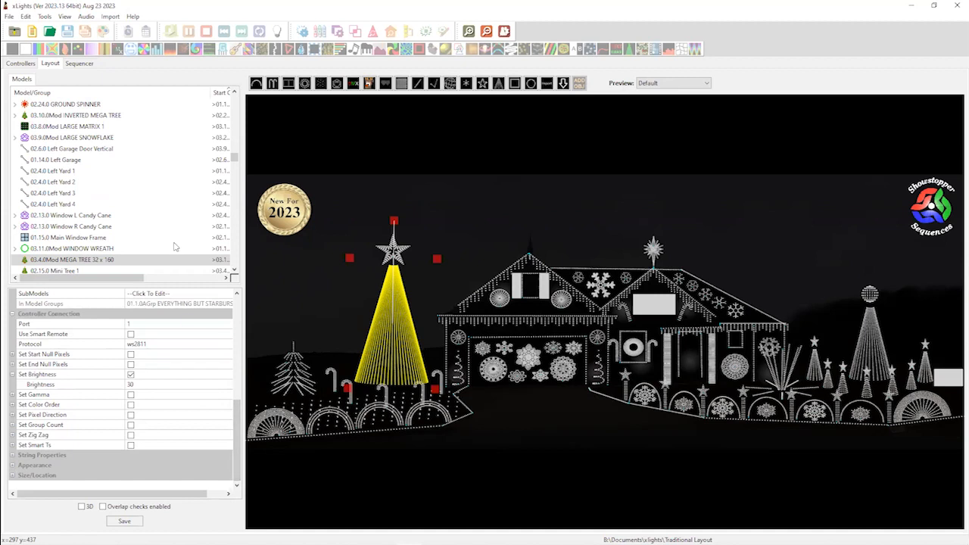
Create a new animation sequence in the sequencer using My View
click(80, 63)
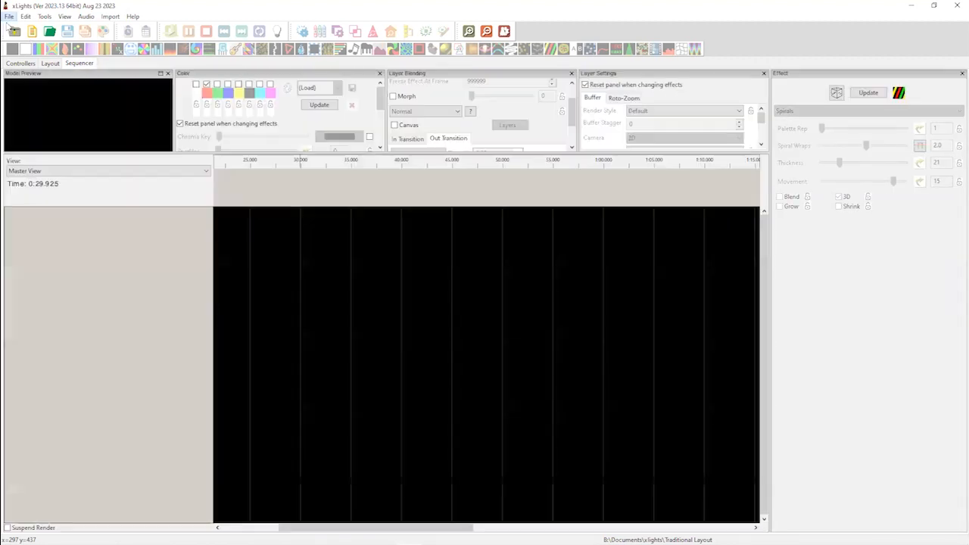
click(9, 16)
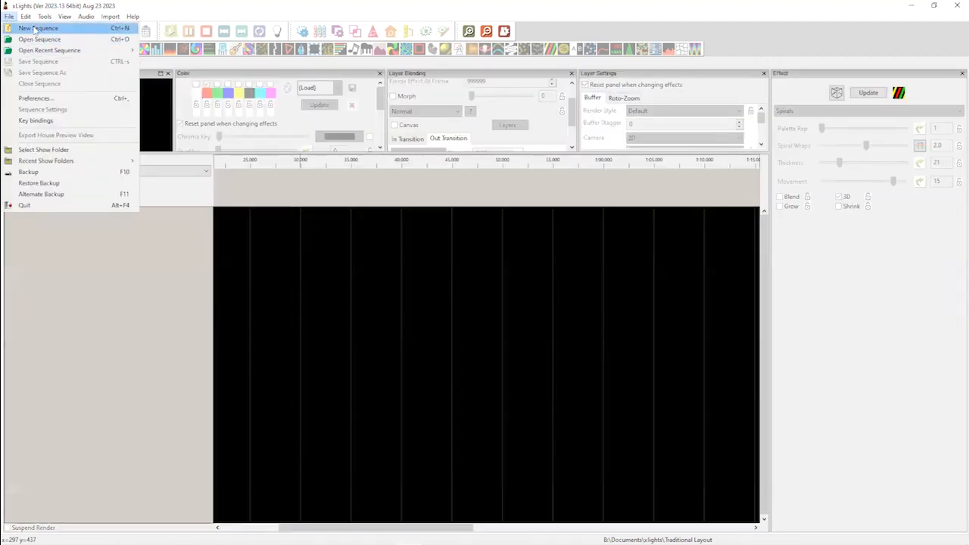
click(27, 26)
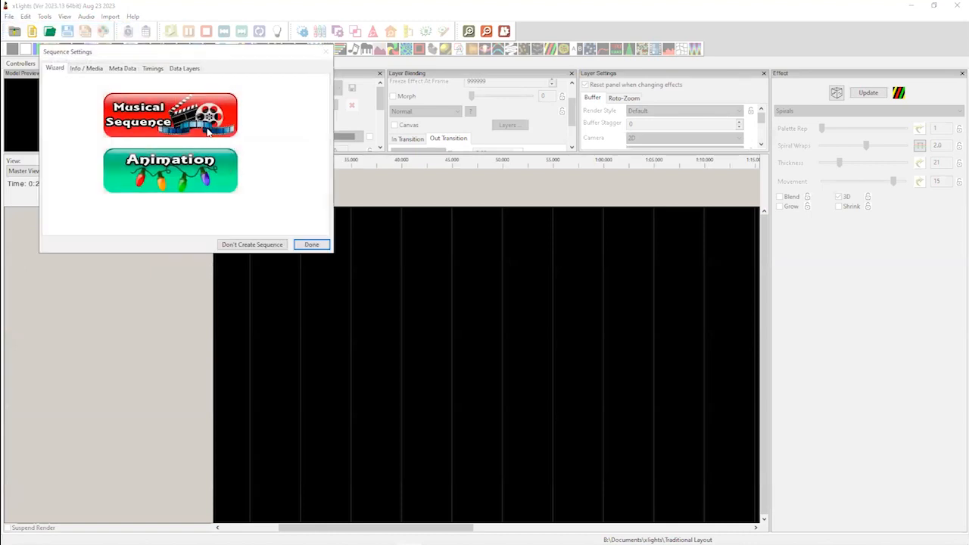
click(186, 168)
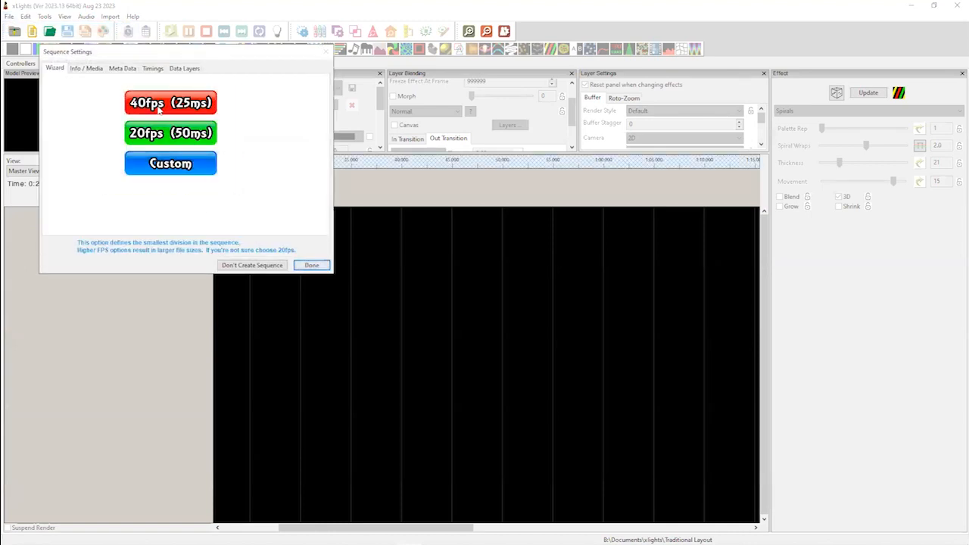
click(162, 163)
click(162, 163)
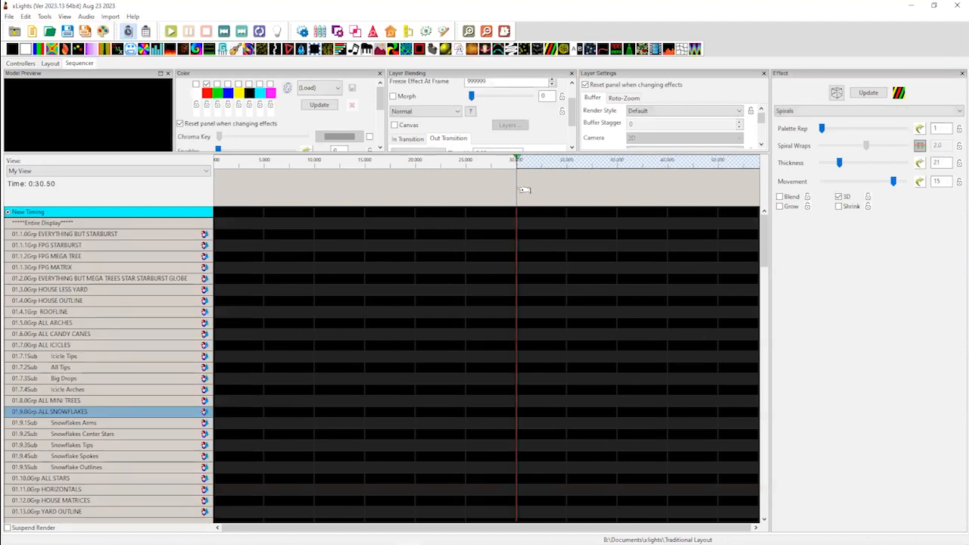
Float the Layer Settings window, look through the buffer preview's sizing options, and dock the window again
drag(764, 254, 755, 461)
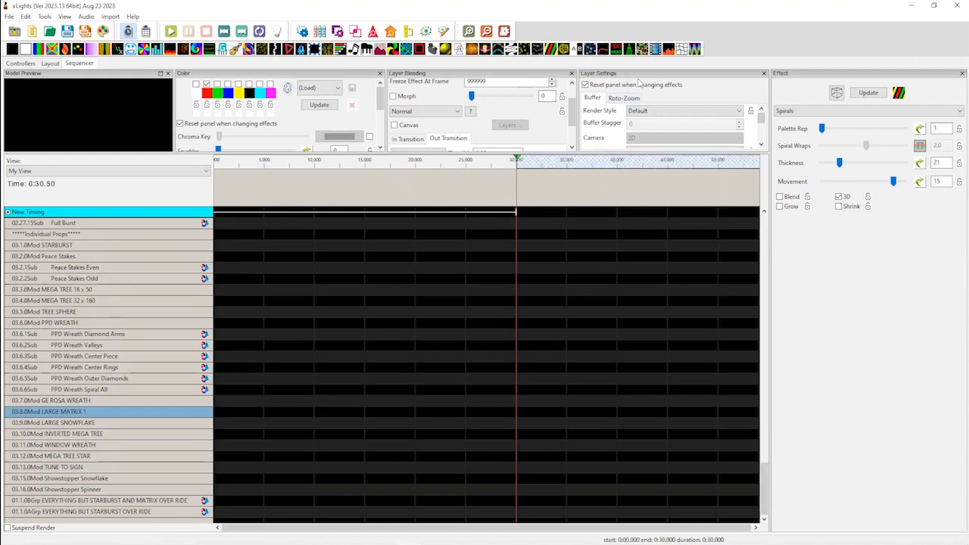
drag(637, 74, 557, 46)
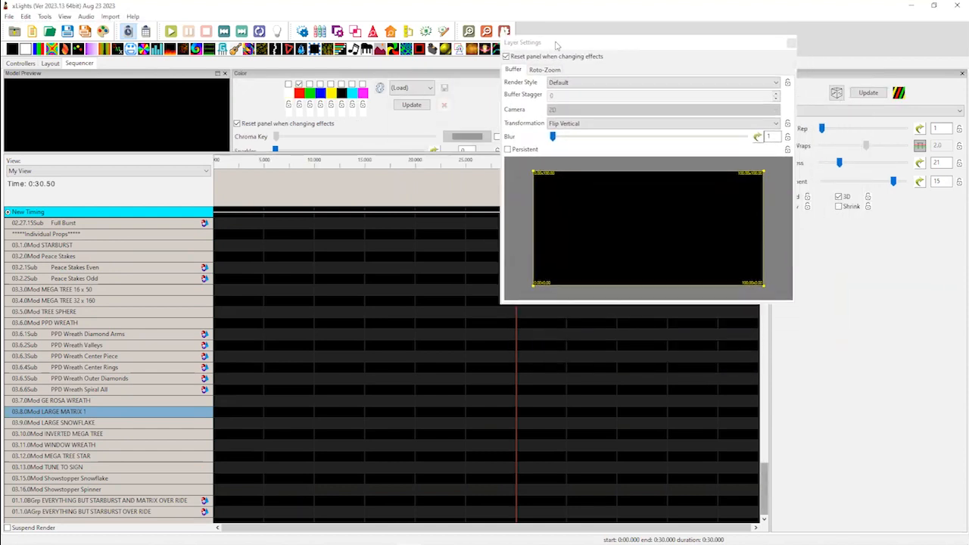
right_click(614, 203)
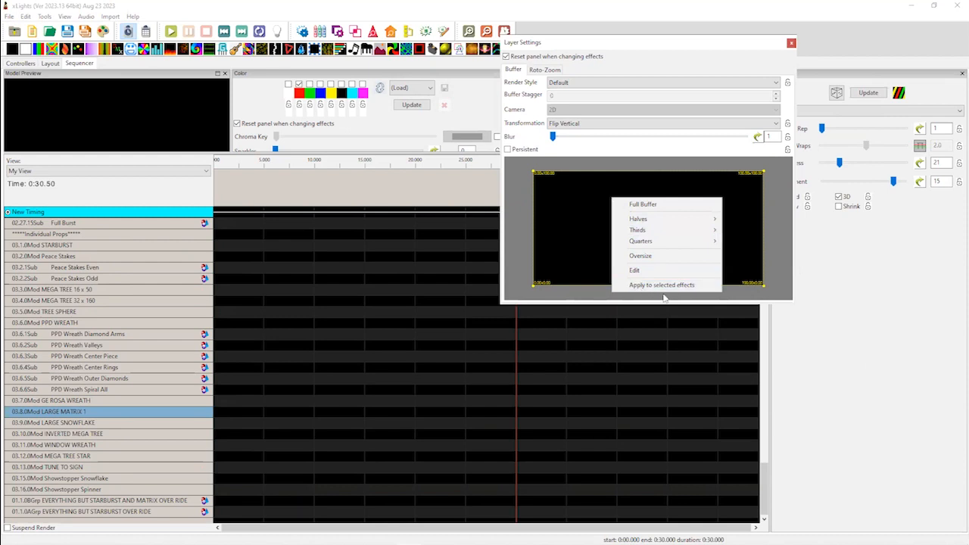
click(583, 51)
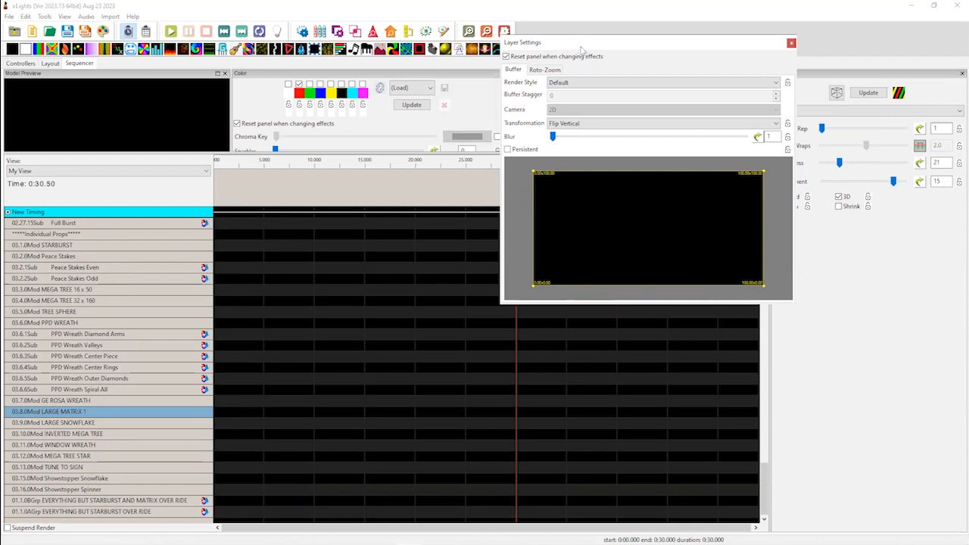
double_click(582, 50)
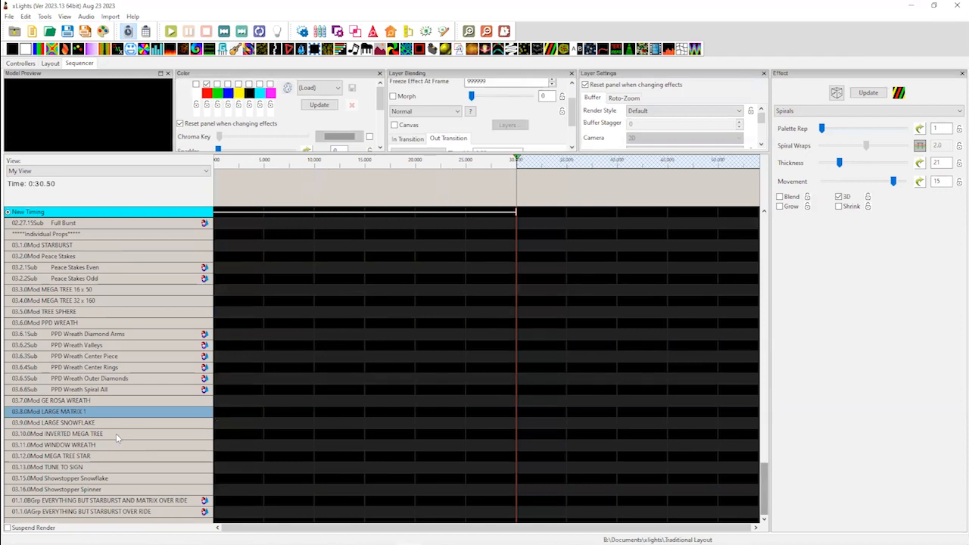
Insert 7 layers below the MEGA TREE 32 x 160 model under Individual Props
click(119, 457)
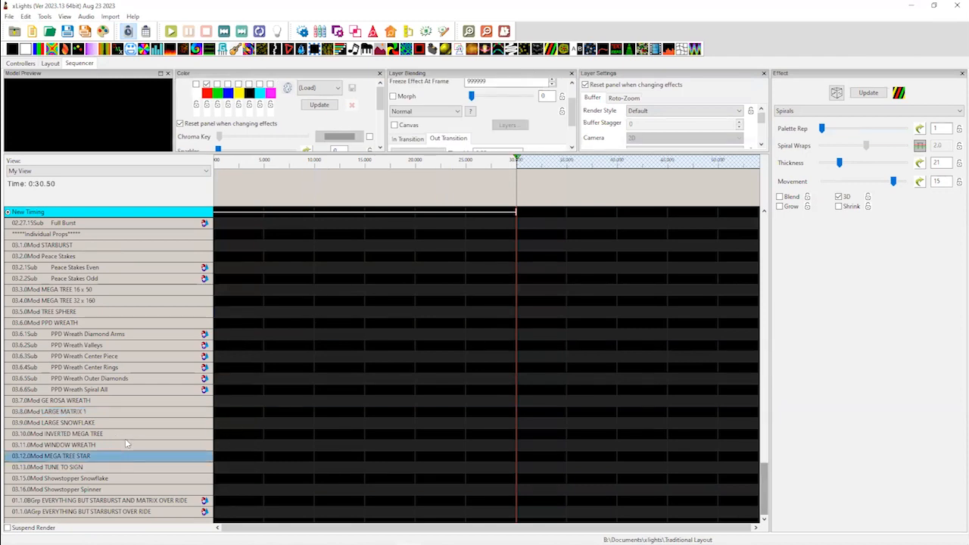
click(157, 300)
right_click(158, 301)
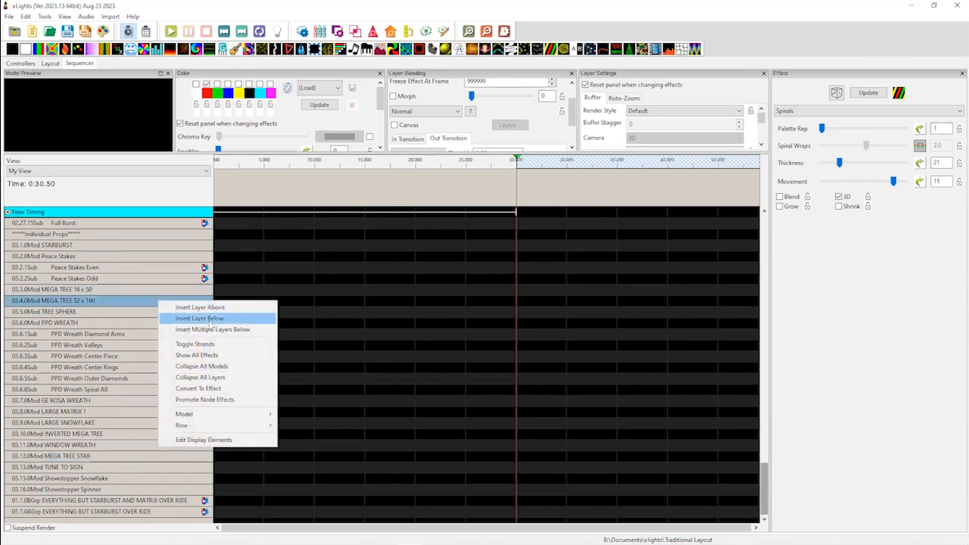
click(226, 329)
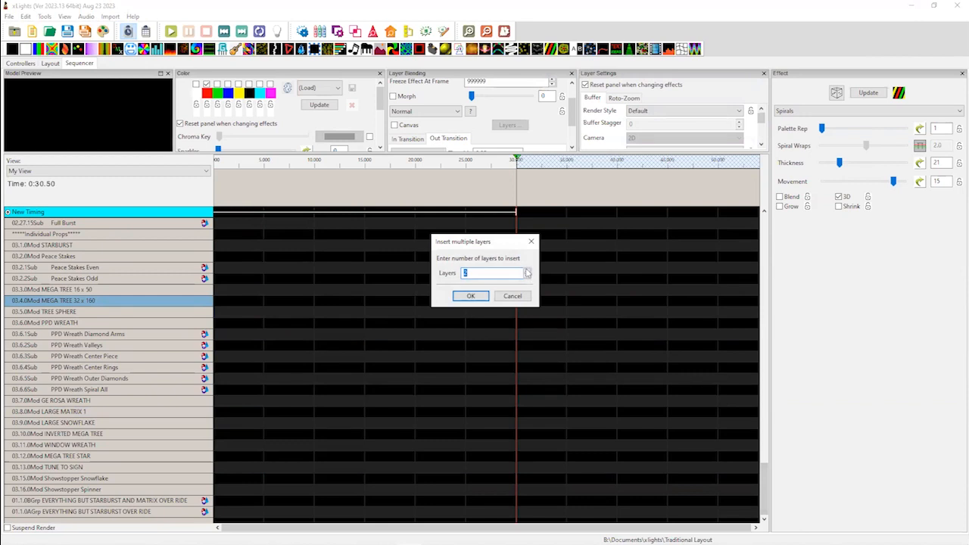
click(467, 296)
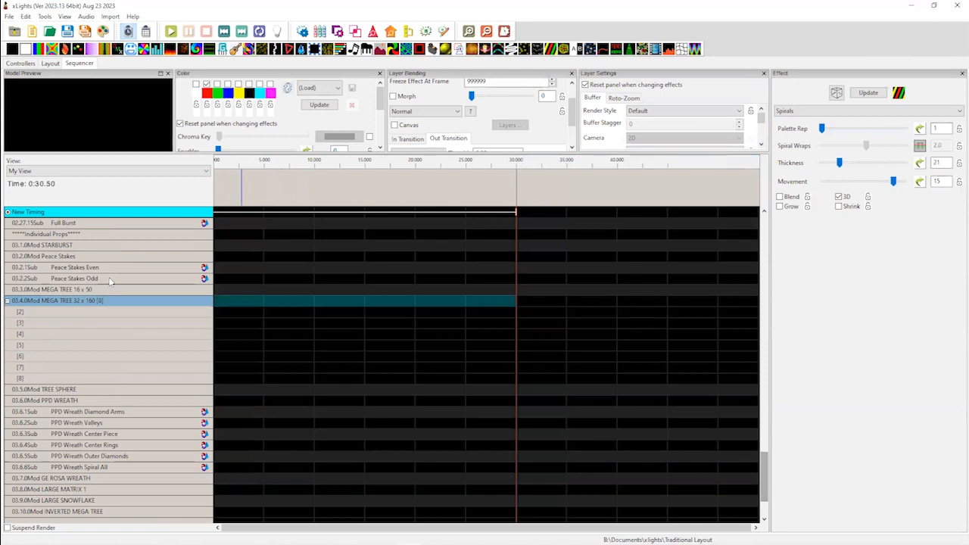
Add a Color Wash effect across layer 2 of MEGA TREE 32 x 160 and enable its Horizontal Fade
drag(91, 49, 333, 315)
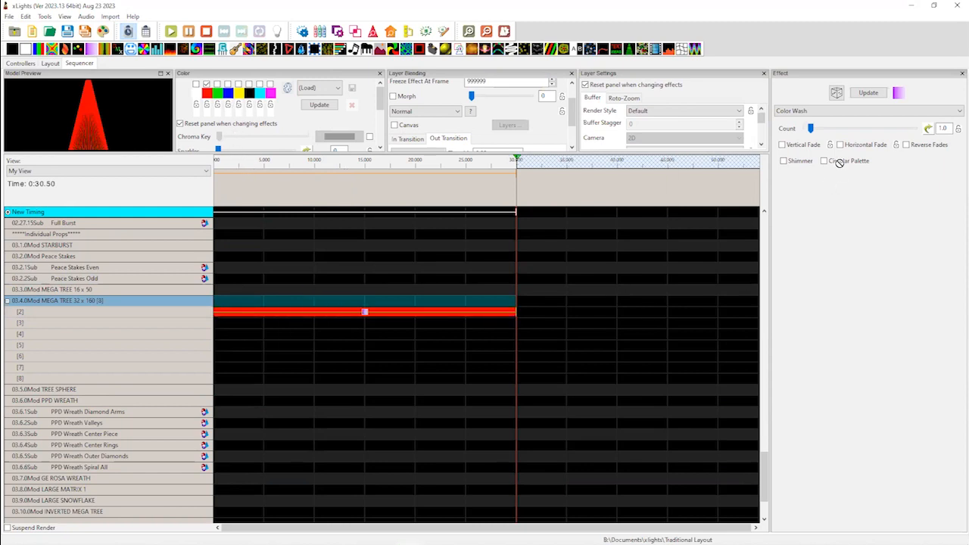
click(840, 143)
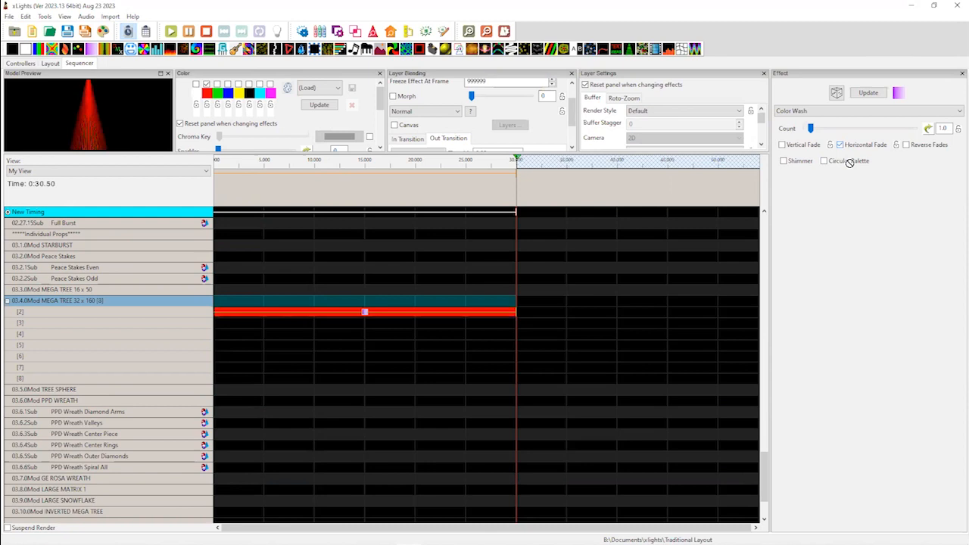
drag(381, 103, 382, 117)
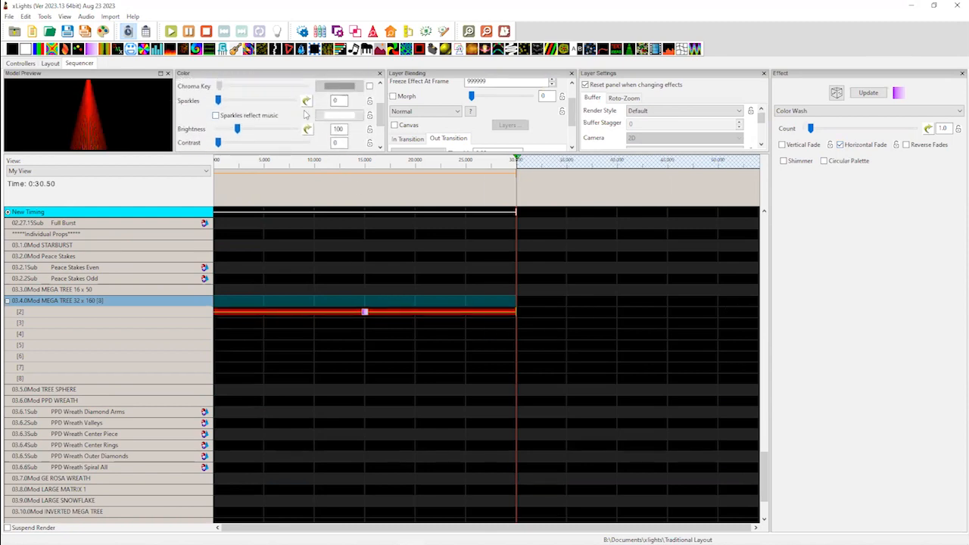
drag(221, 103, 220, 103)
Add a Twinkle effect across layer 3 of the mega tree and make white its only active color
drag(642, 48, 310, 322)
drag(380, 118, 380, 99)
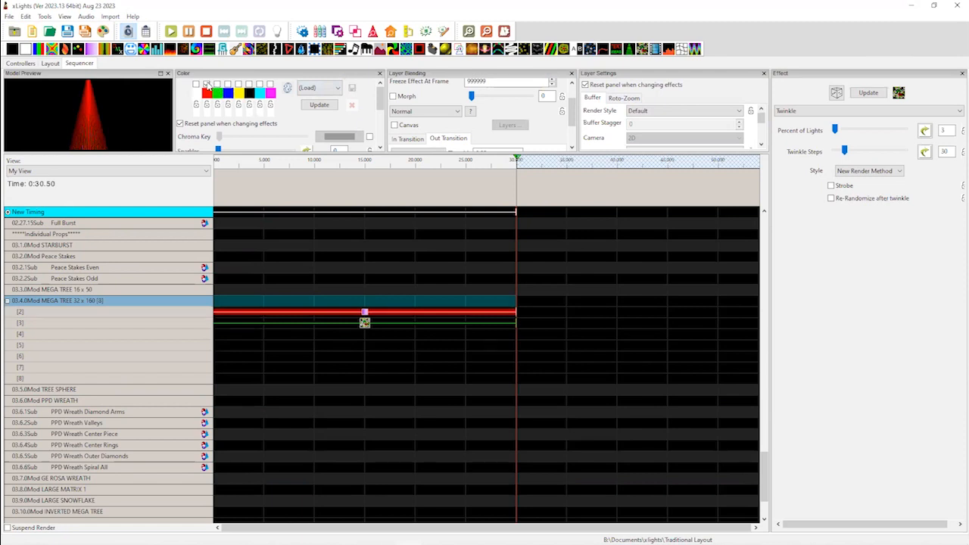
click(196, 85)
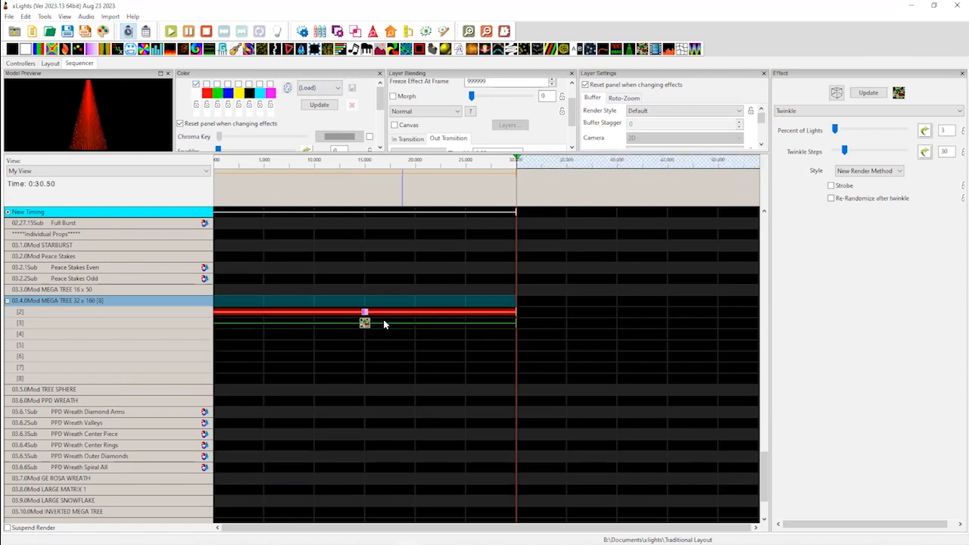
Set the layer blending of the Color Wash effect on layer 2 to Layered
click(363, 312)
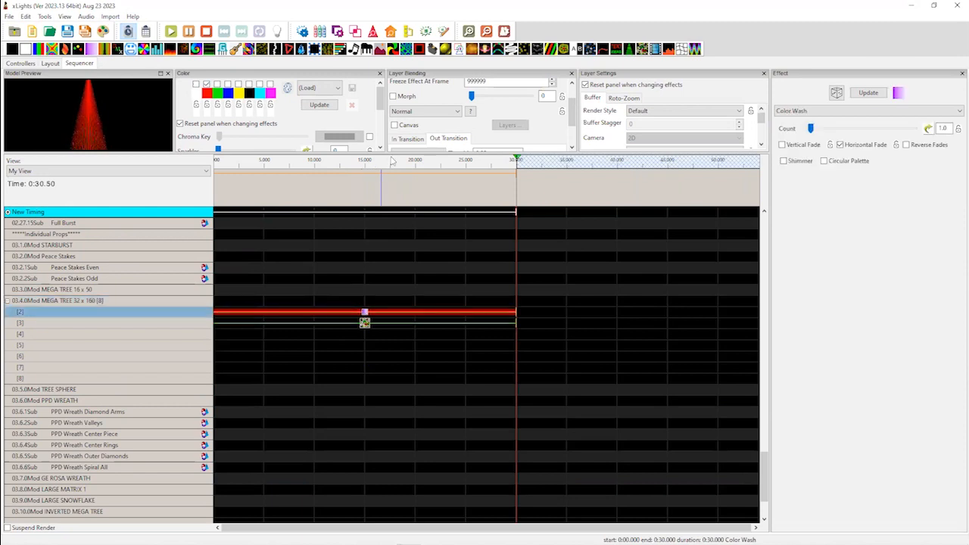
click(424, 111)
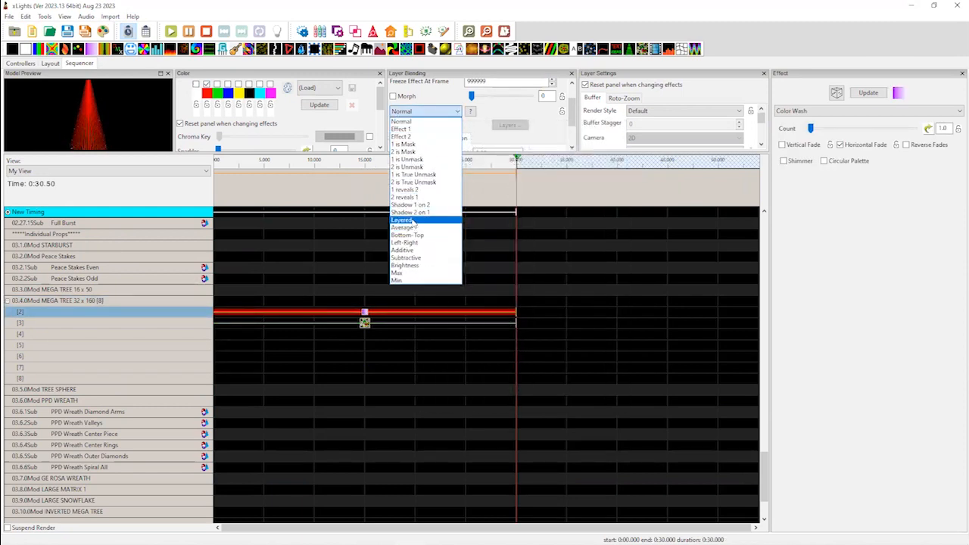
click(409, 221)
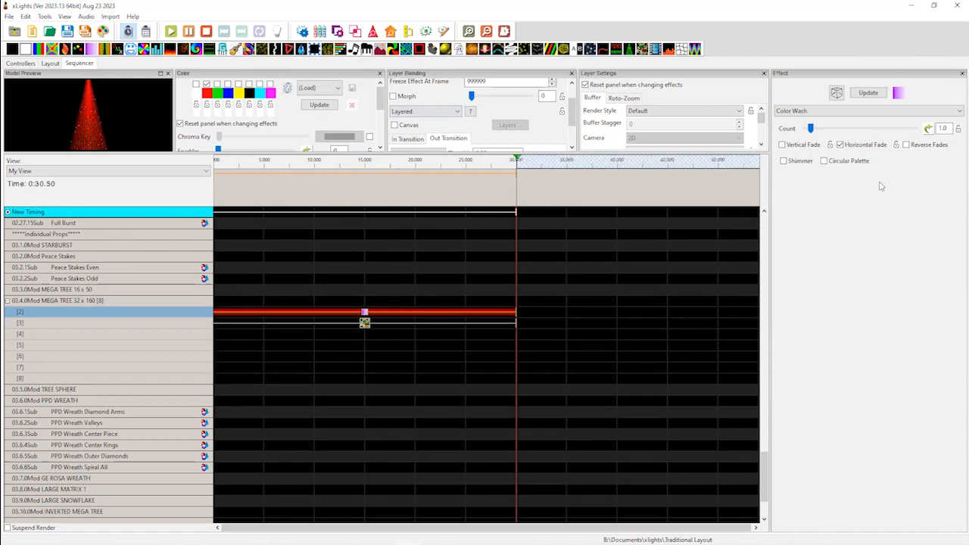
Set Twinkle Steps to 70 for the Twinkle effect on layer 3
click(365, 323)
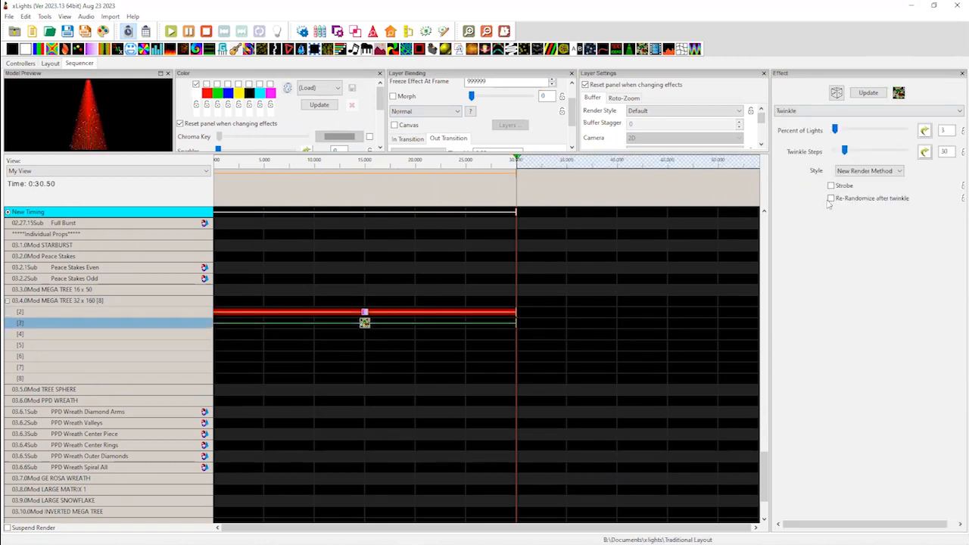
drag(847, 151, 849, 152)
drag(951, 153, 925, 152)
text(70)
Float Layer Settings for the Color Wash effect and set its buffer size to Left 15 and Right 85
click(362, 312)
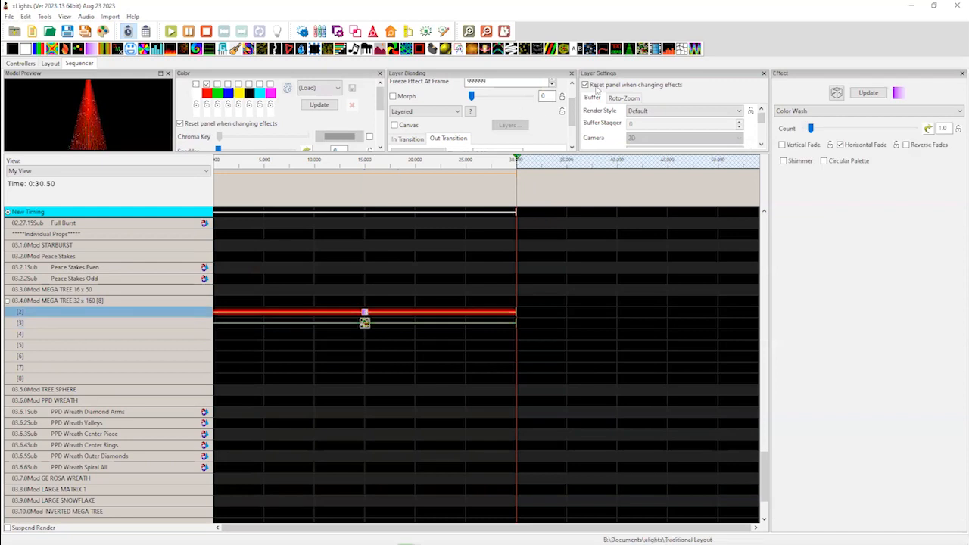
drag(619, 137, 470, 140)
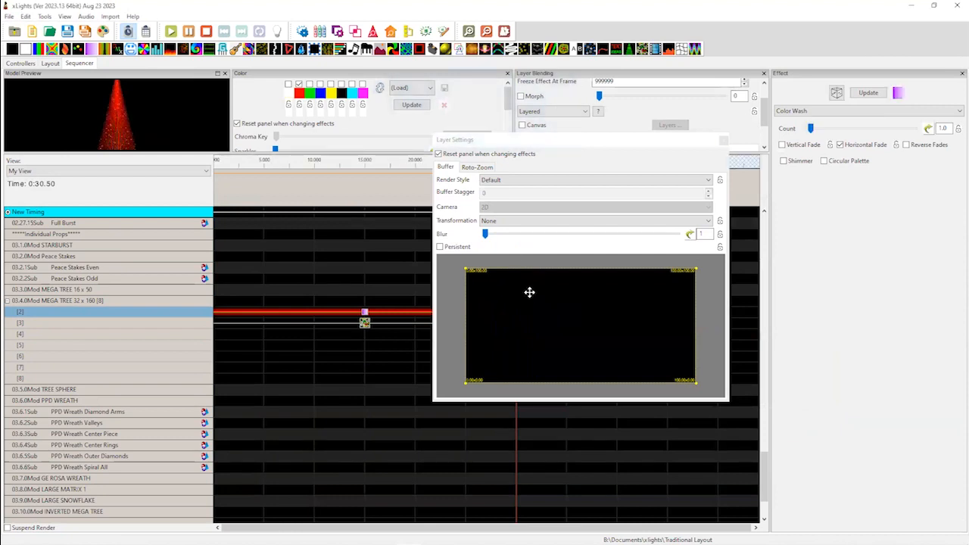
right_click(529, 293)
click(555, 364)
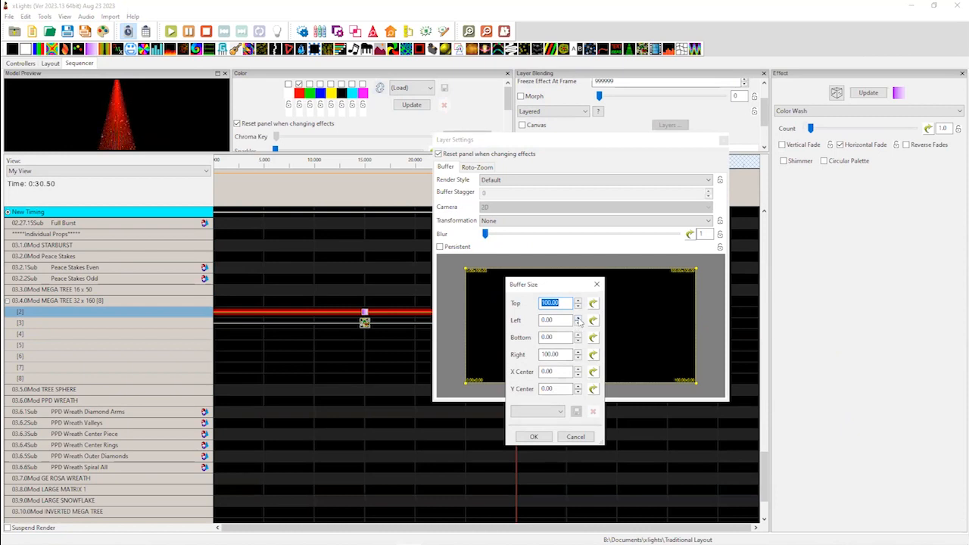
click(578, 319)
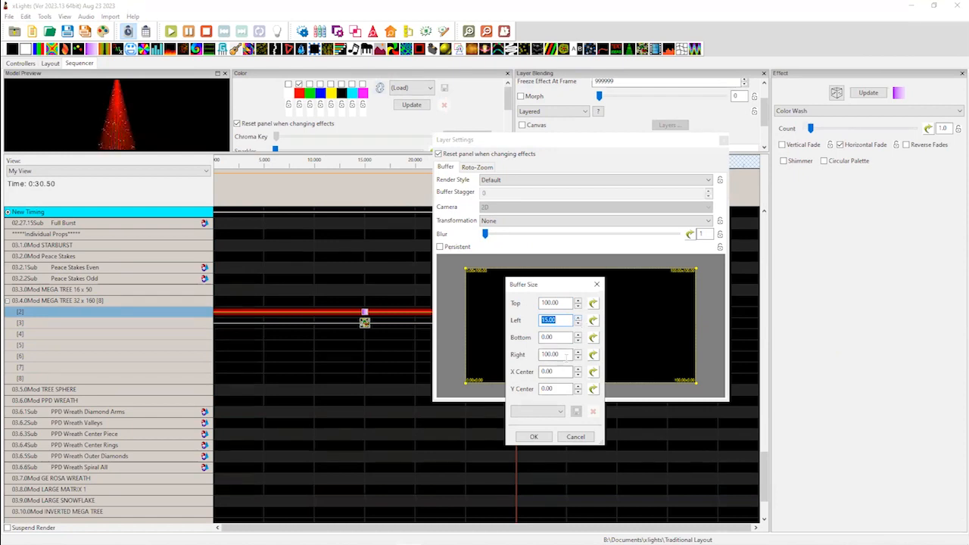
click(578, 358)
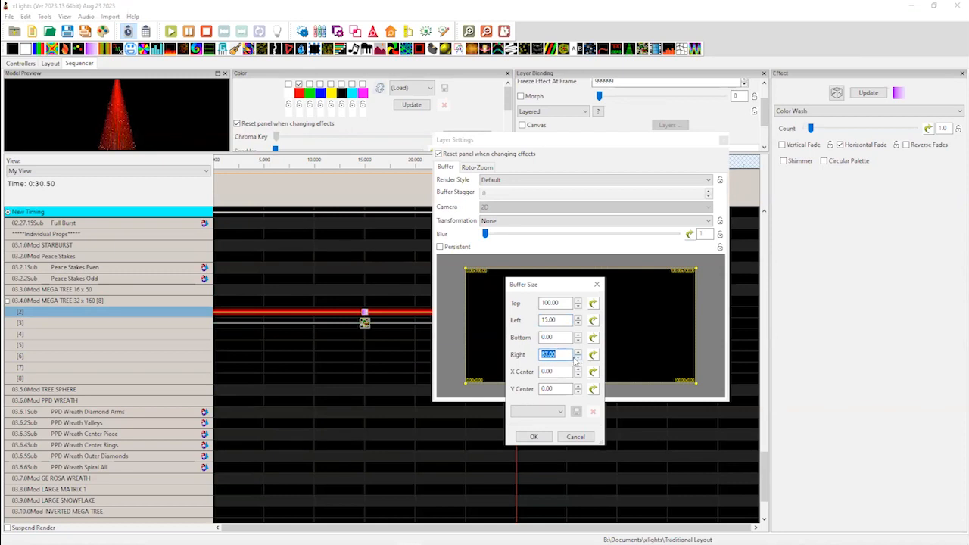
click(536, 438)
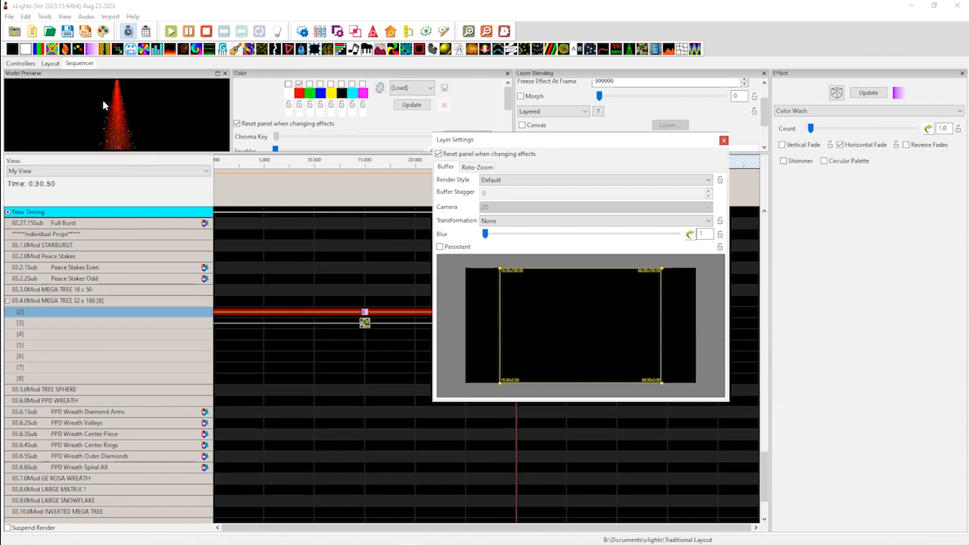
Add a Snow Flakes effect across layer 4, move the Layer Settings window off its controls, and set Type to 2
click(365, 323)
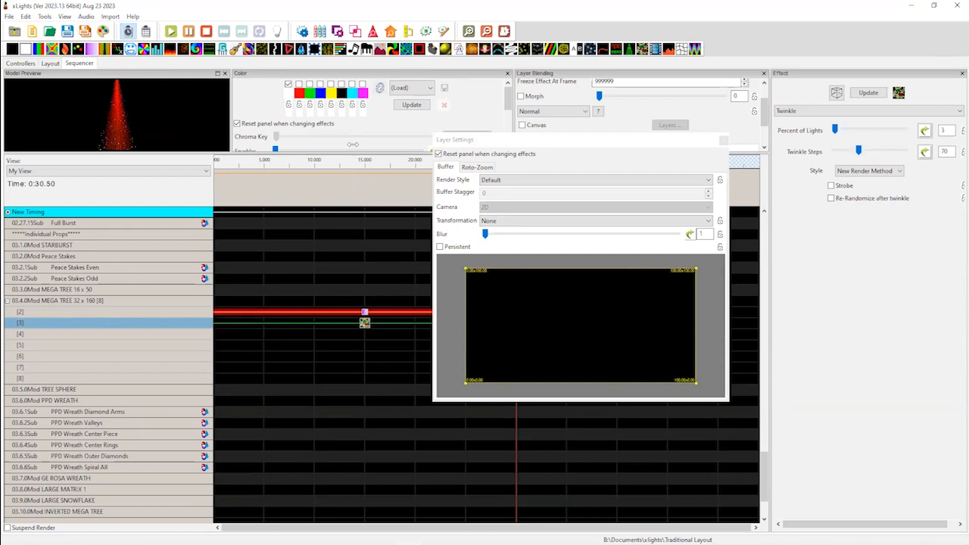
click(498, 143)
drag(498, 143, 596, 145)
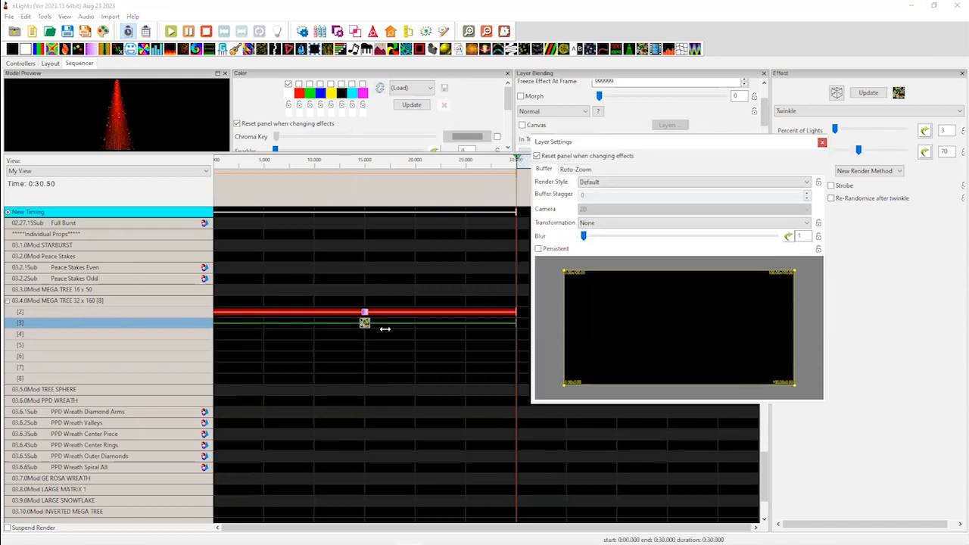
click(365, 323)
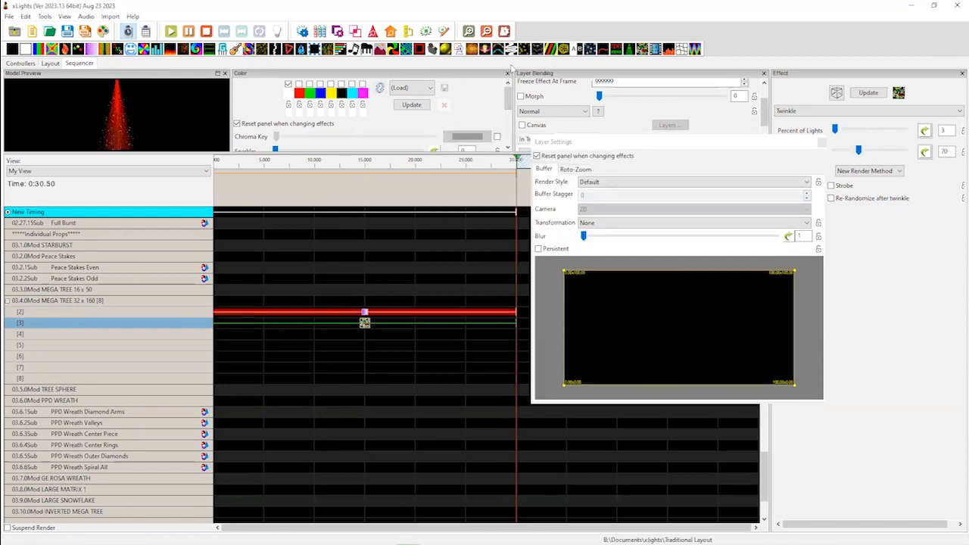
drag(524, 53, 364, 336)
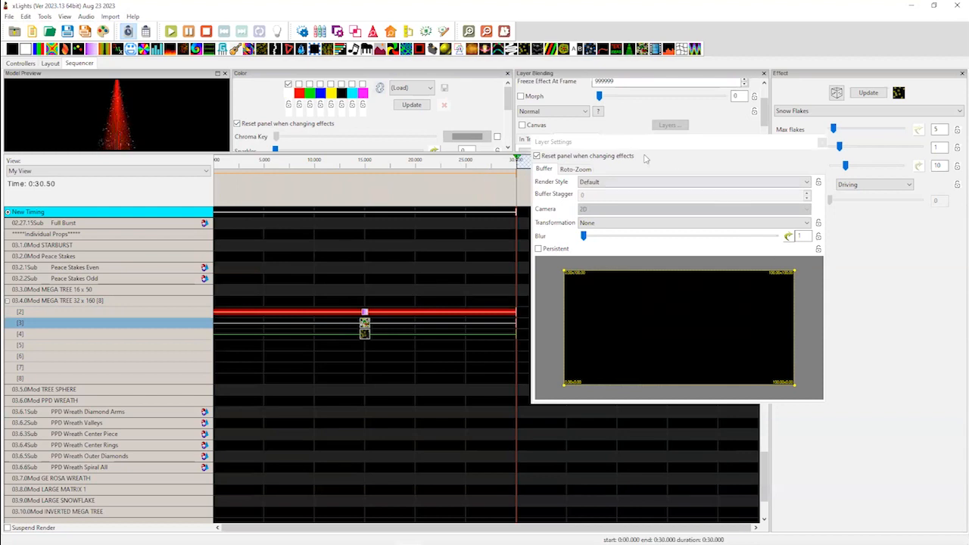
drag(685, 151, 672, 268)
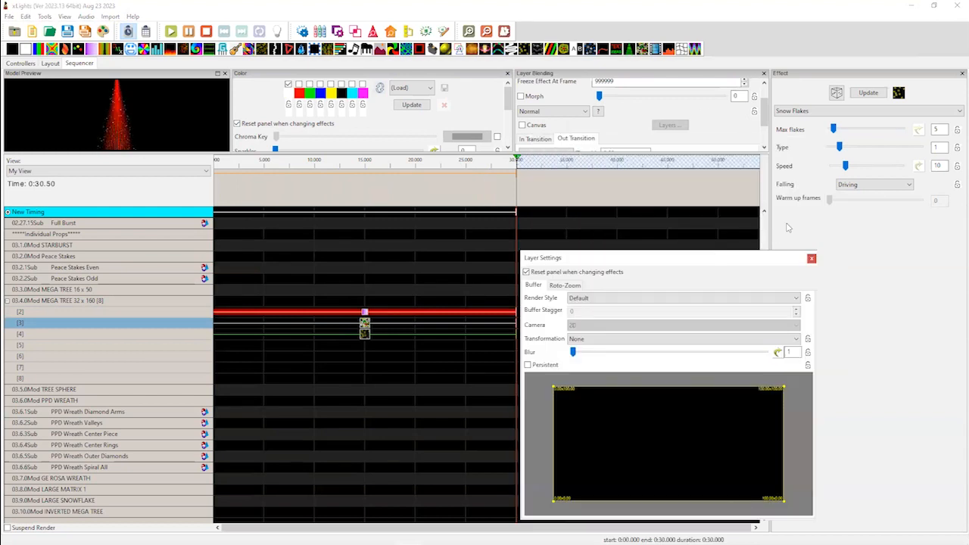
drag(839, 147, 850, 149)
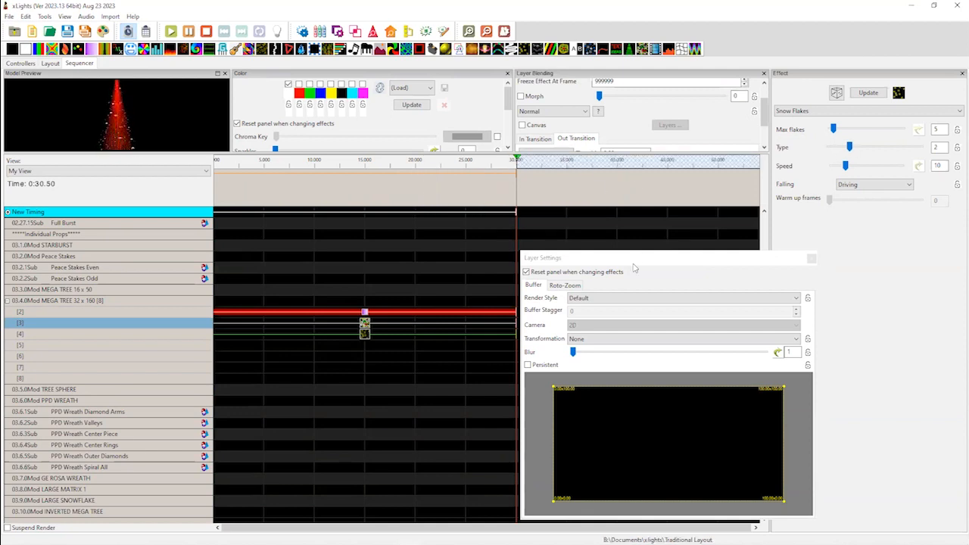
Float the Model Preview and add a Spirals effect across layer 5 of MEGA TREE 32 x 160
drag(199, 73, 280, 89)
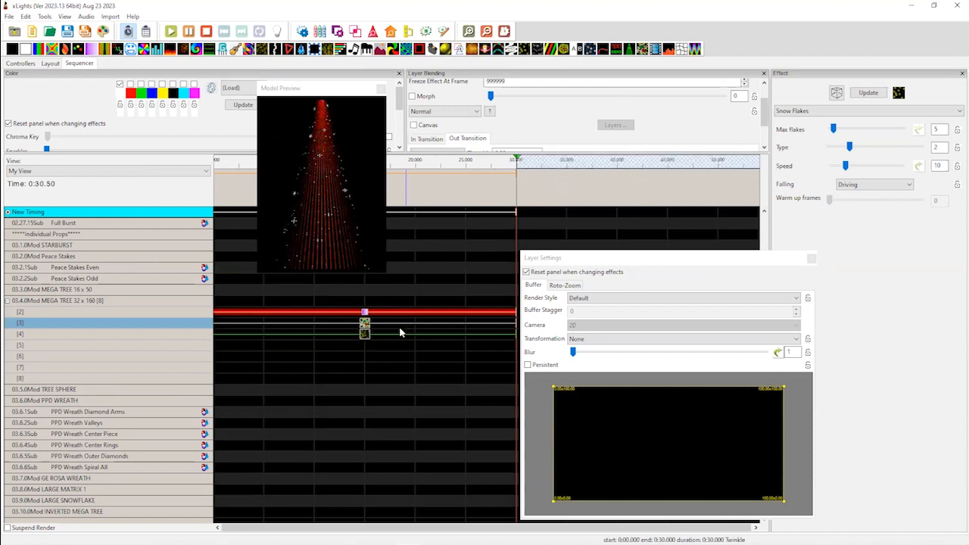
drag(561, 52, 369, 356)
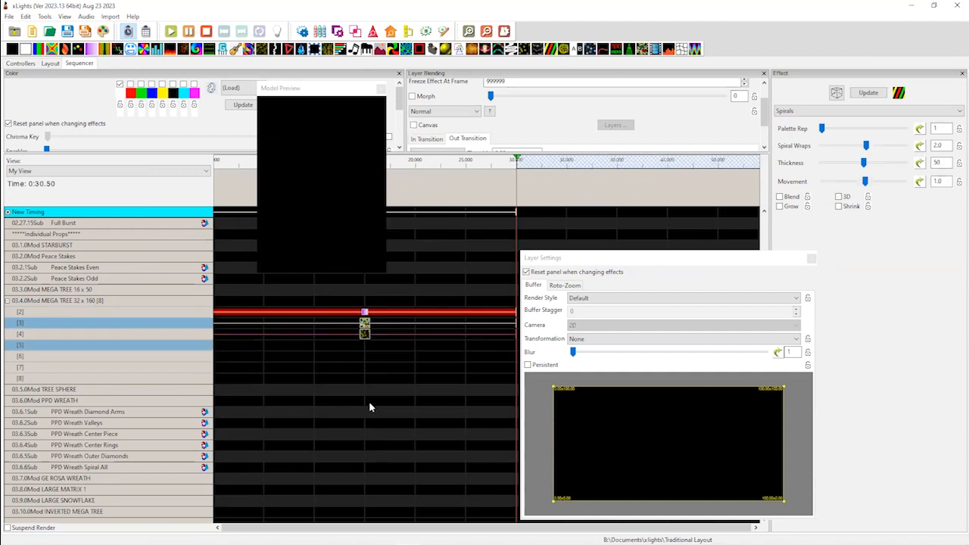
drag(369, 407, 364, 346)
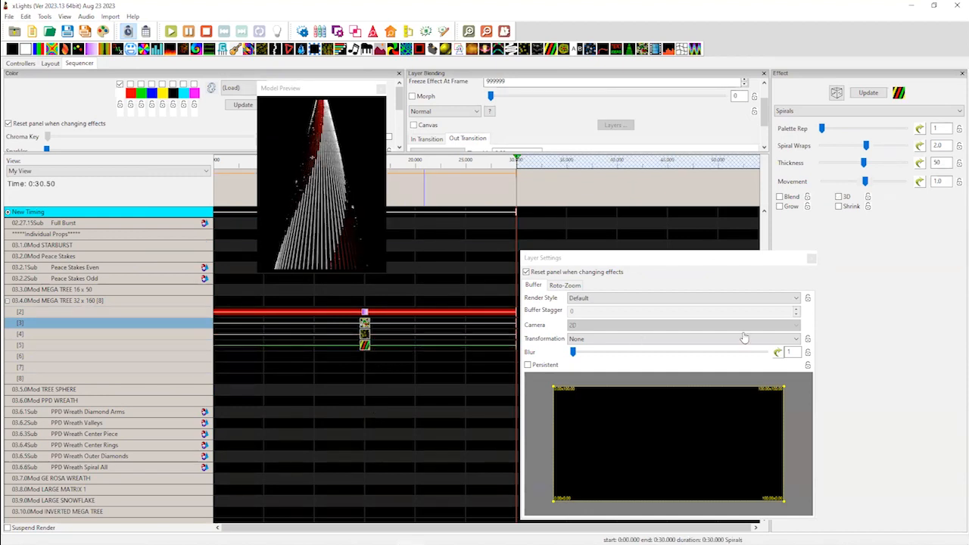
Enable 3D on the layer 5 Spirals effect and set Thickness to 11, Spiral Wraps to 8.2 and Movement to 11.7
drag(864, 163, 829, 165)
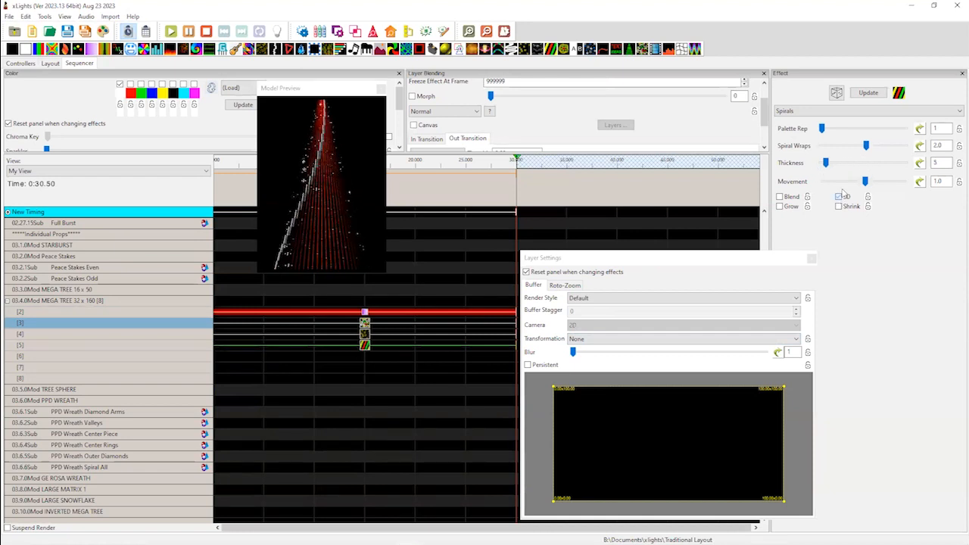
drag(828, 165, 831, 164)
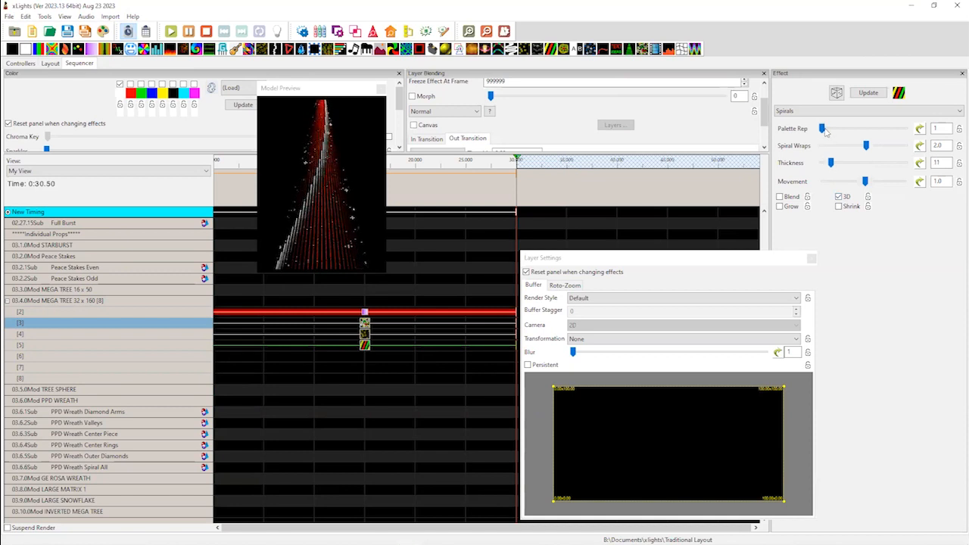
drag(866, 145, 880, 148)
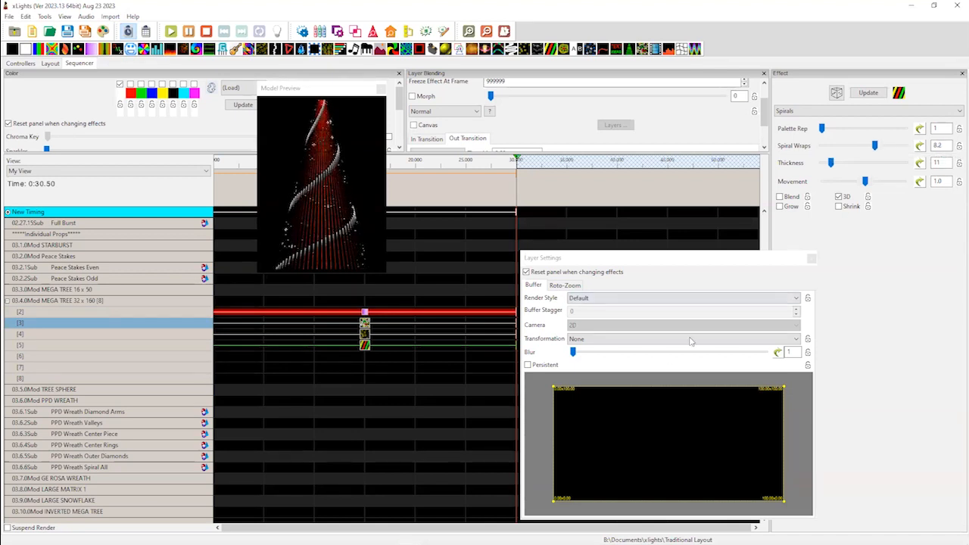
drag(866, 182, 888, 183)
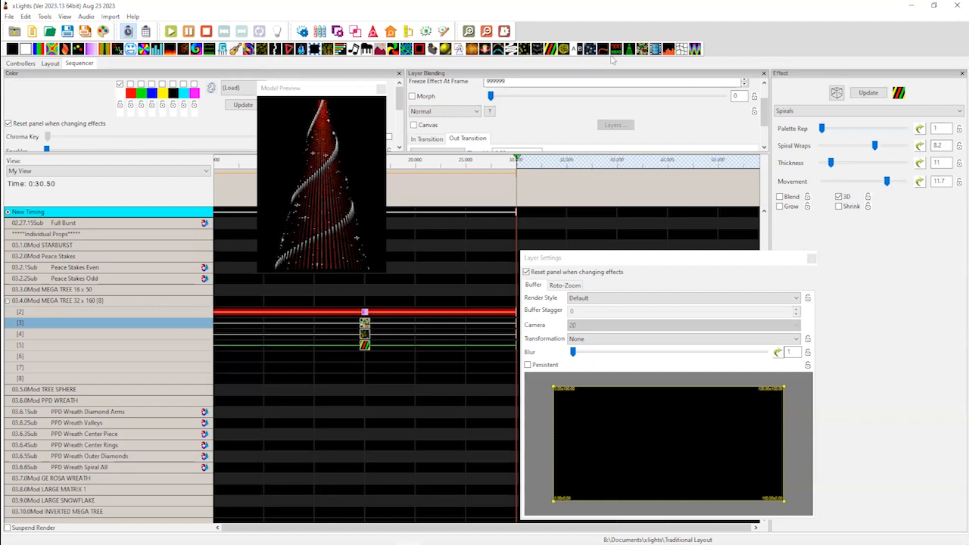
Dock the floating Model Preview and Layer Settings windows back into the main window
click(343, 94)
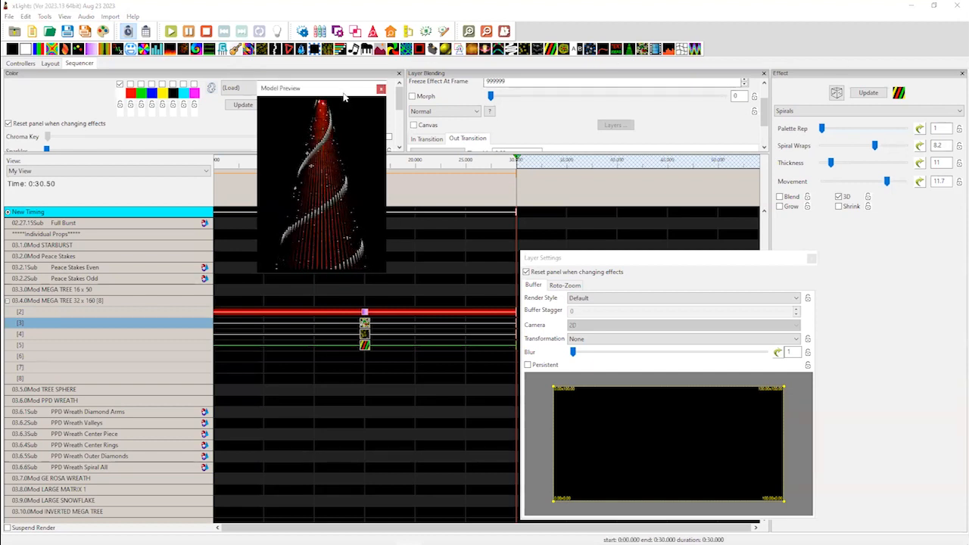
double_click(344, 97)
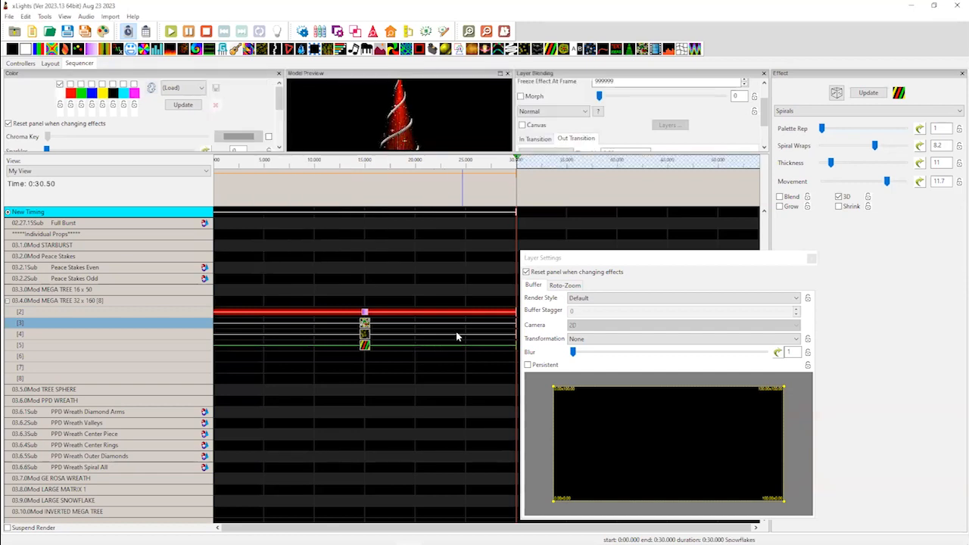
click(642, 258)
double_click(641, 250)
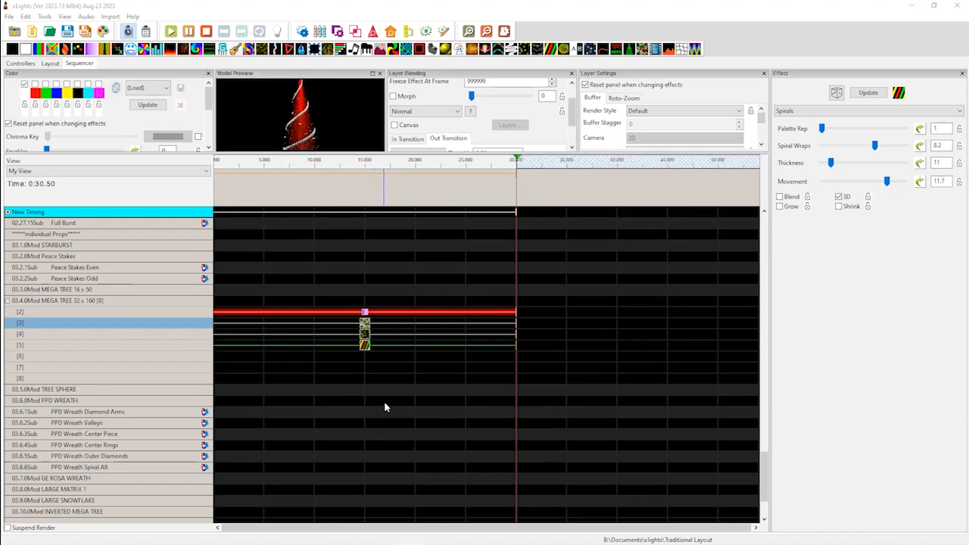
Review the settings of the effects on layers 2 to 5 in turn, and swap the places of Layer Settings and Layer Blending
click(365, 313)
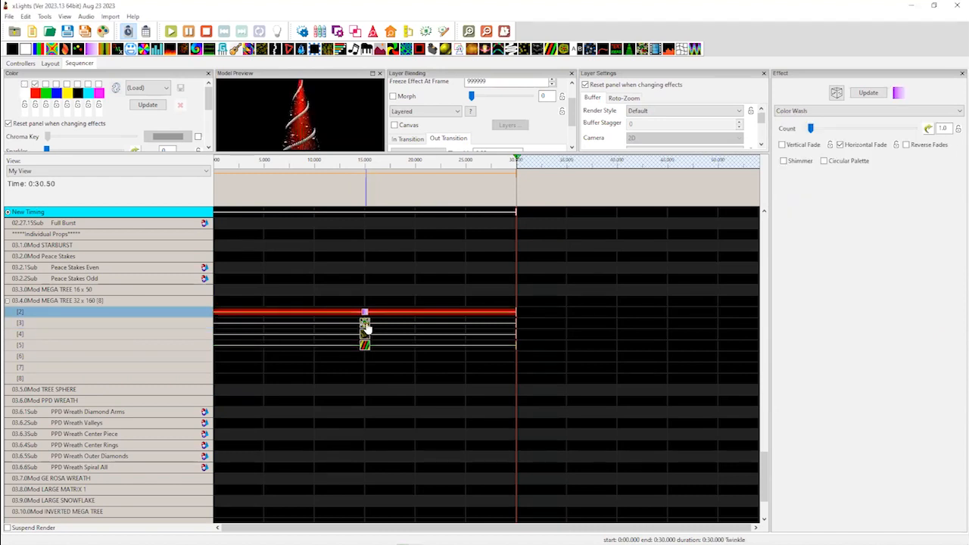
click(366, 324)
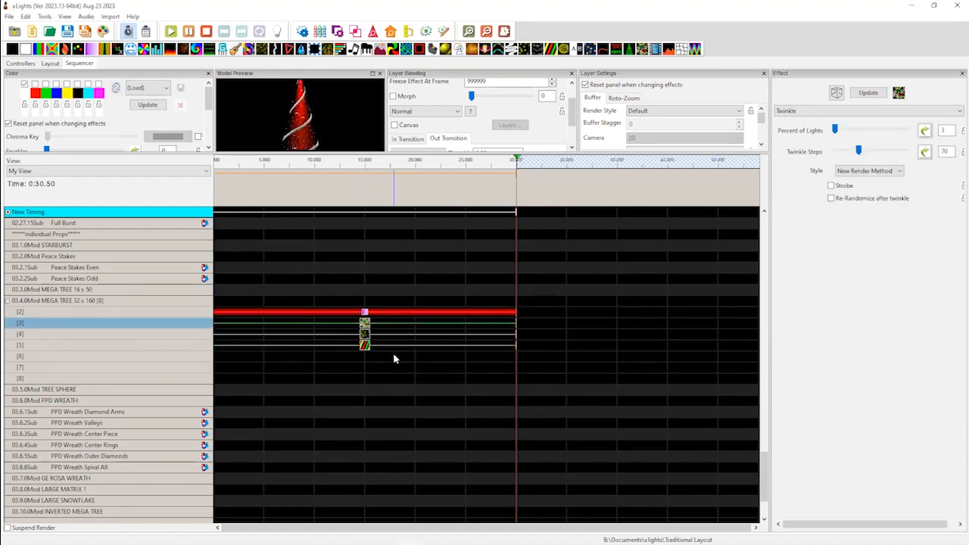
click(367, 334)
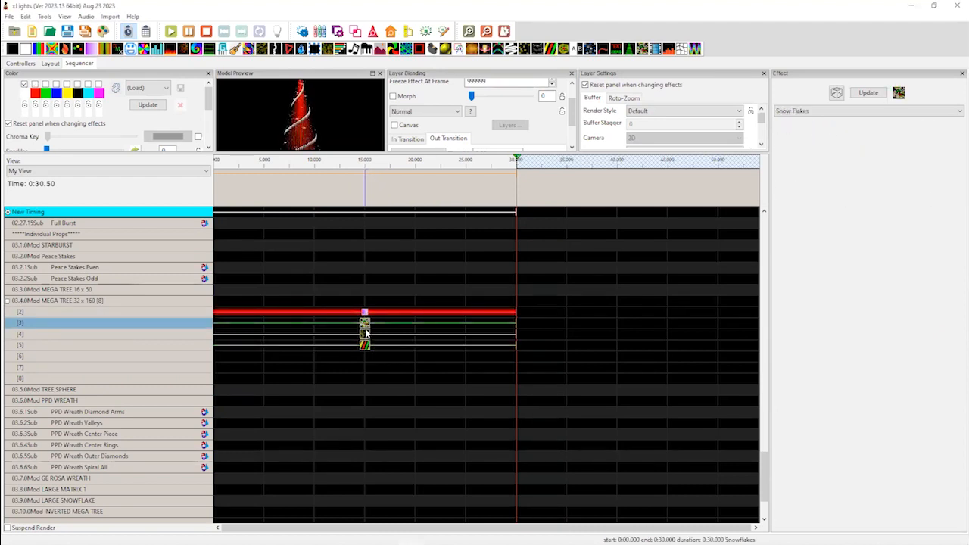
click(365, 345)
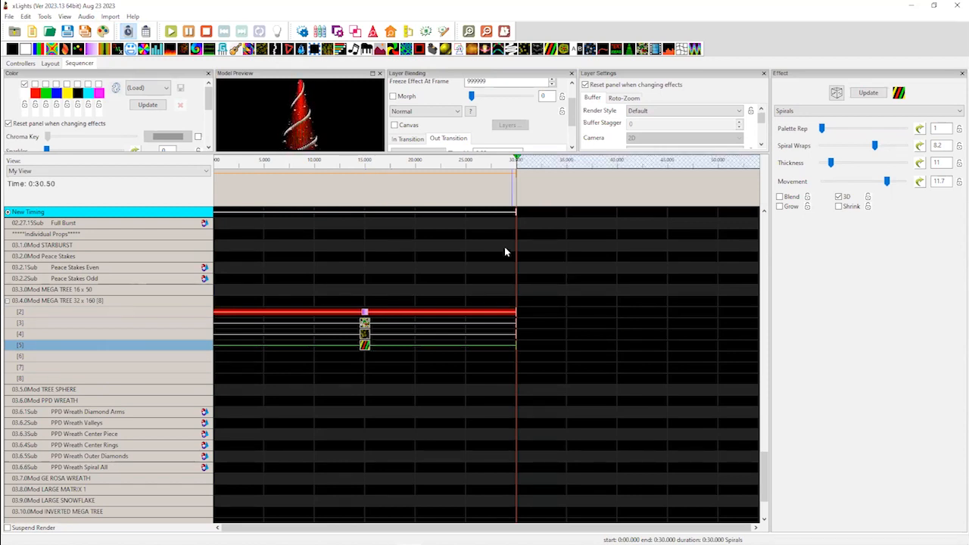
drag(620, 121, 640, 121)
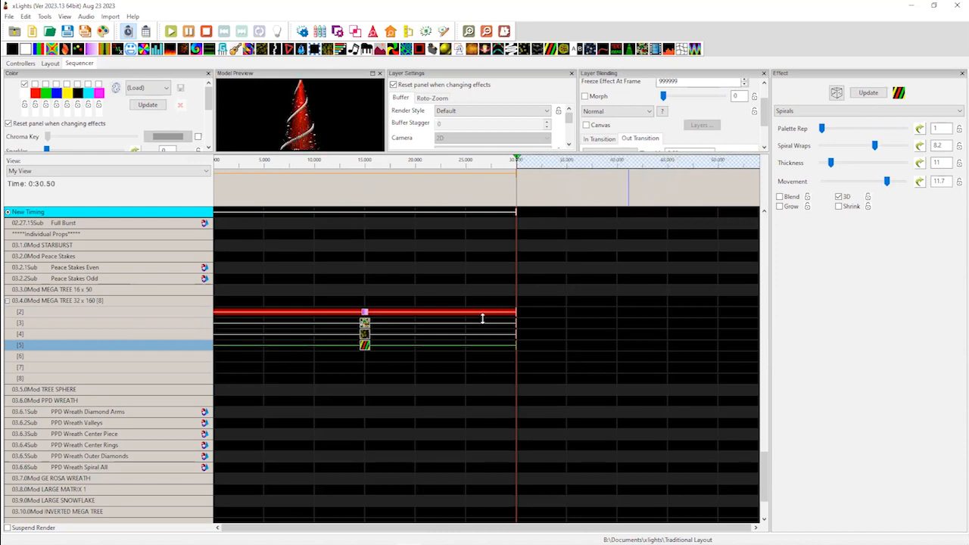
Add a second Spirals effect across layer 6 with the layer 5 settings, and set its Transformation to Flip Horizontal
click(364, 321)
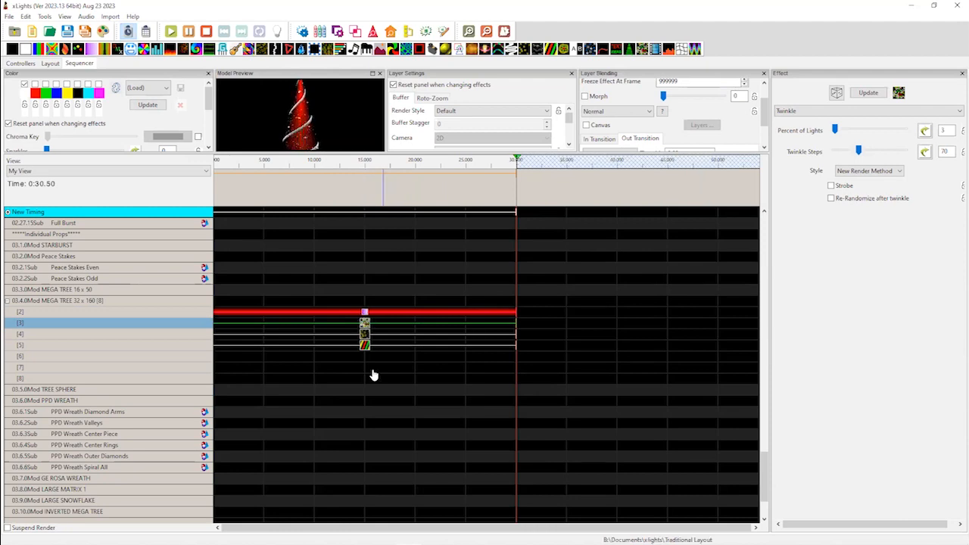
click(365, 346)
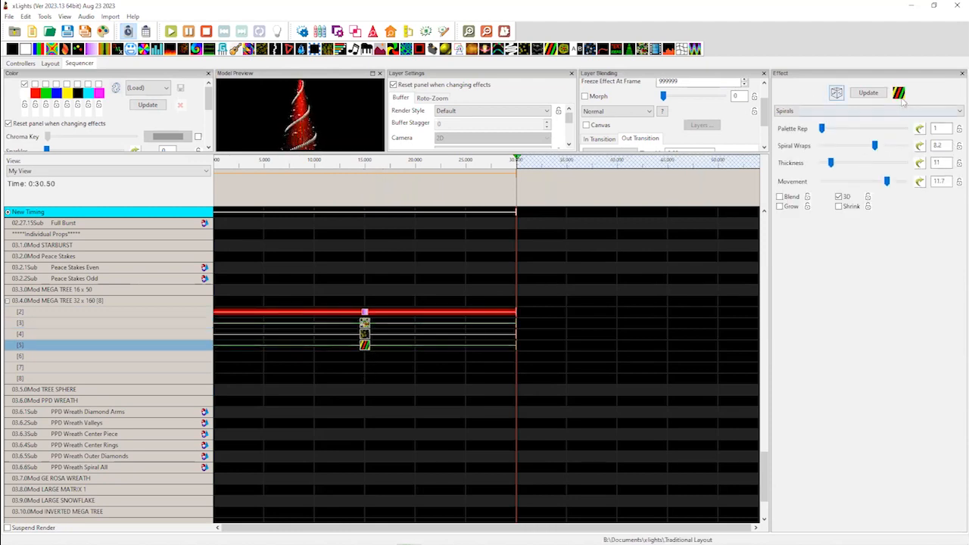
drag(899, 95, 360, 360)
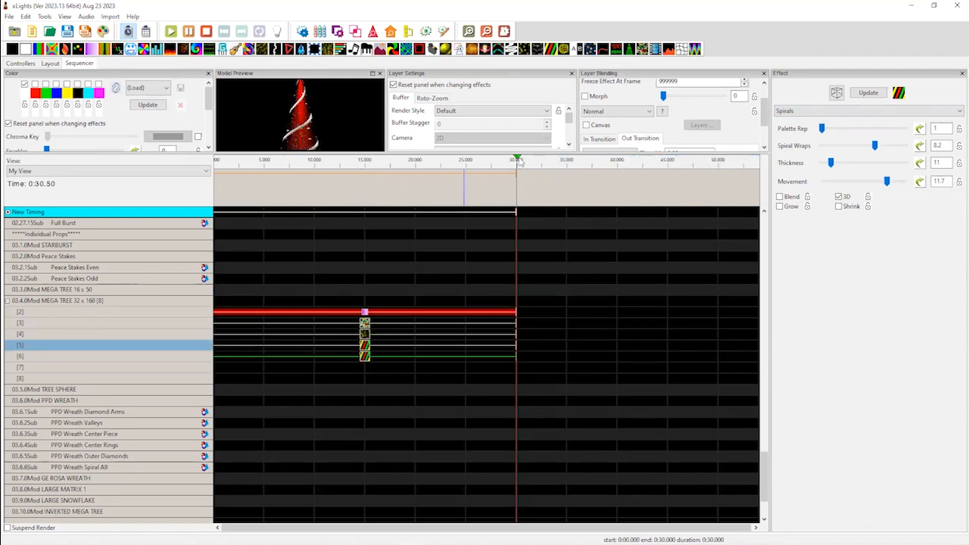
scroll(570, 129, down, 2)
click(503, 124)
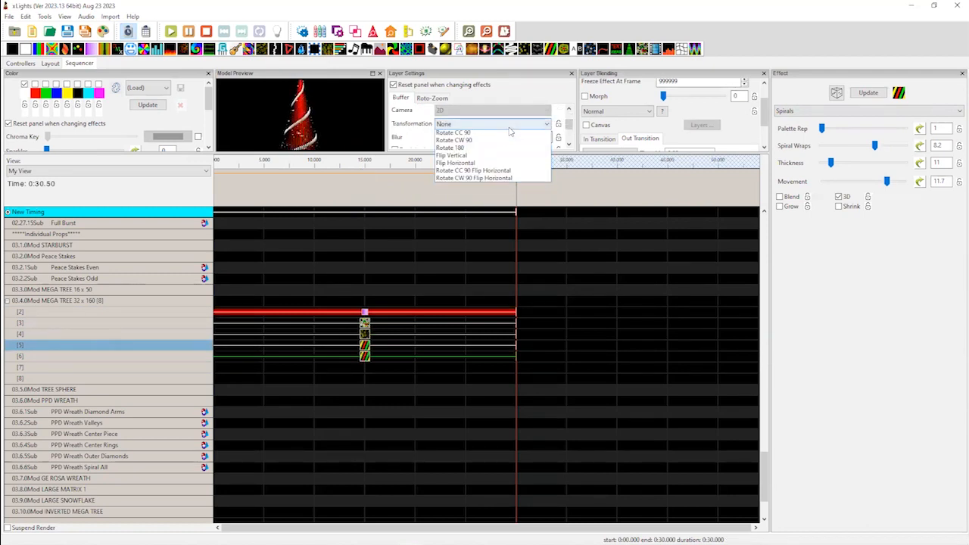
click(500, 172)
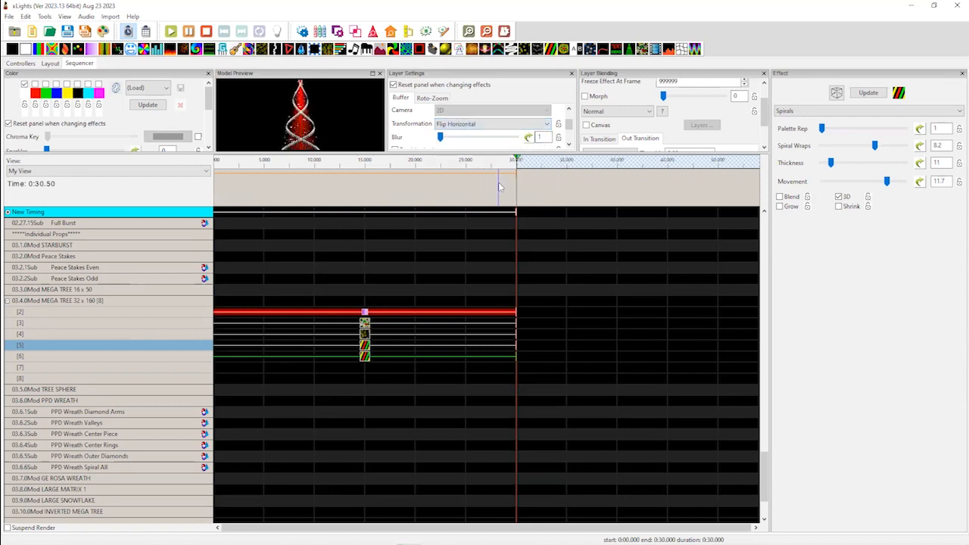
Start a Saw Tooth value curve for Spiral Wraps on the layer 6 Spirals effect, editing both Spirals effects together
click(364, 356)
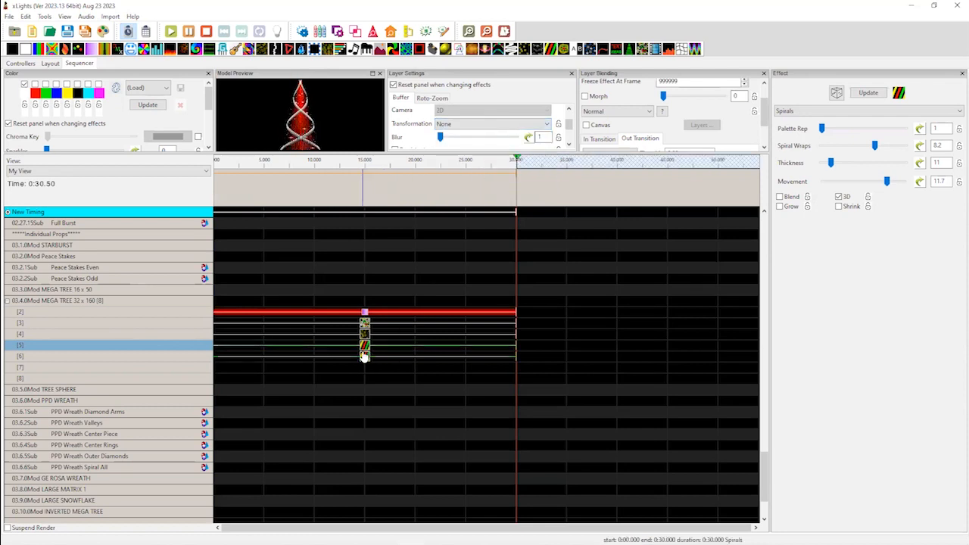
click(922, 153)
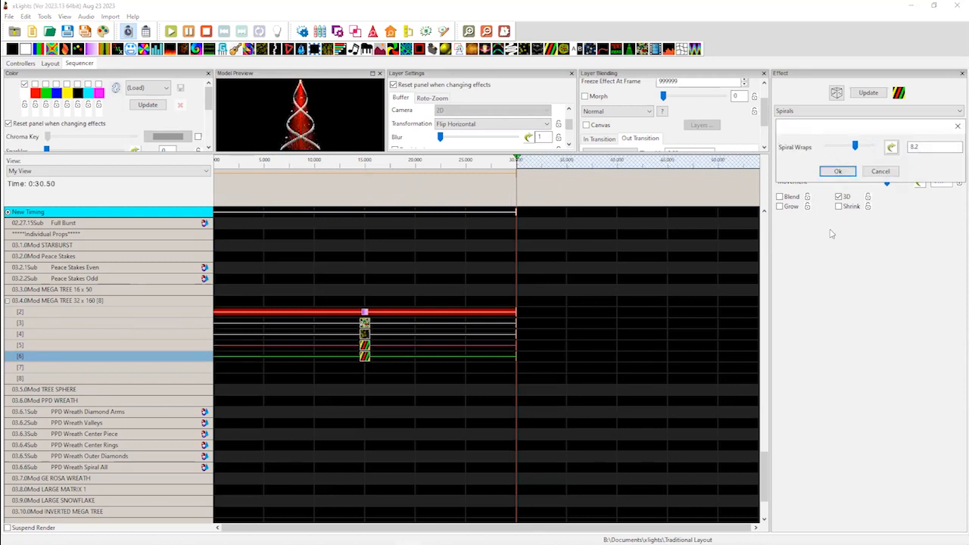
click(898, 150)
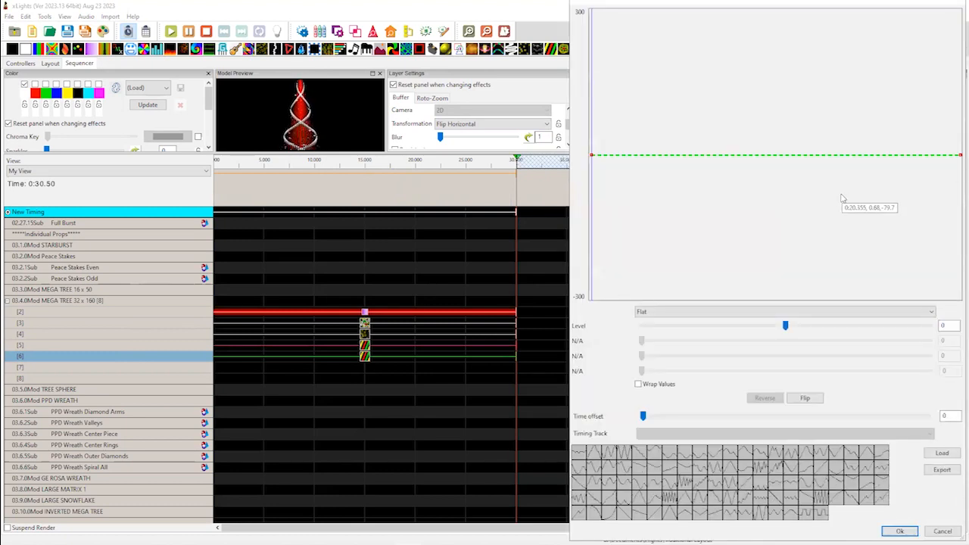
click(684, 312)
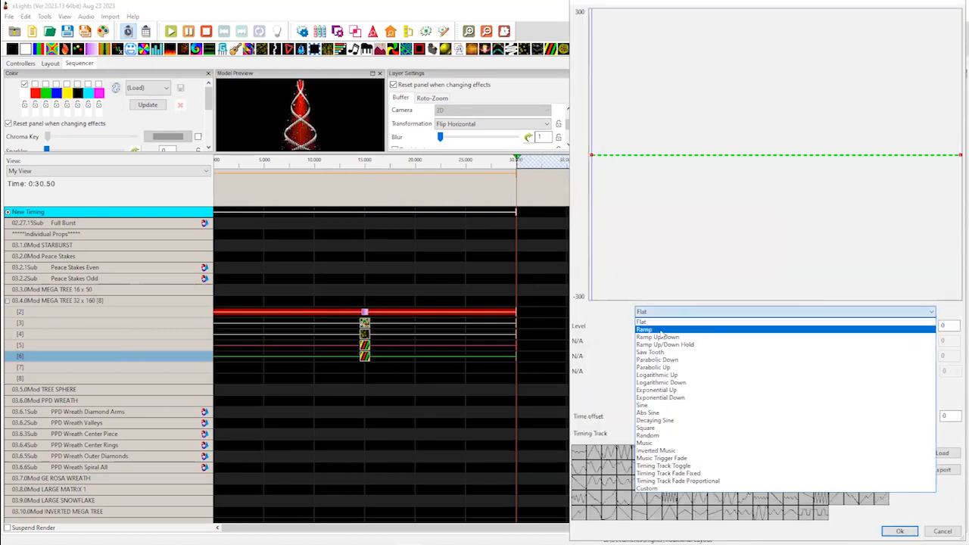
click(704, 357)
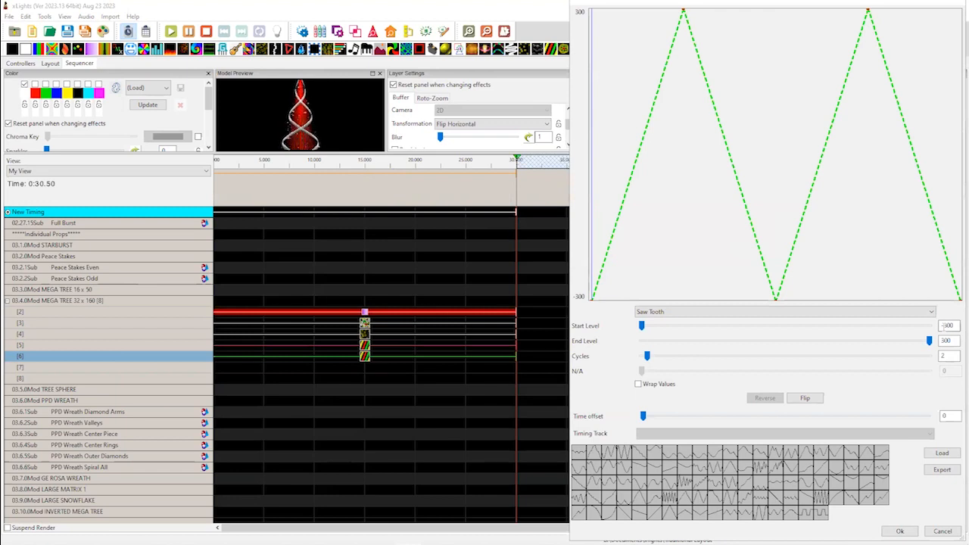
Set the value curve's Start Level to -3 and End Level to 3, and apply it to Spiral Wraps
drag(942, 326, 957, 327)
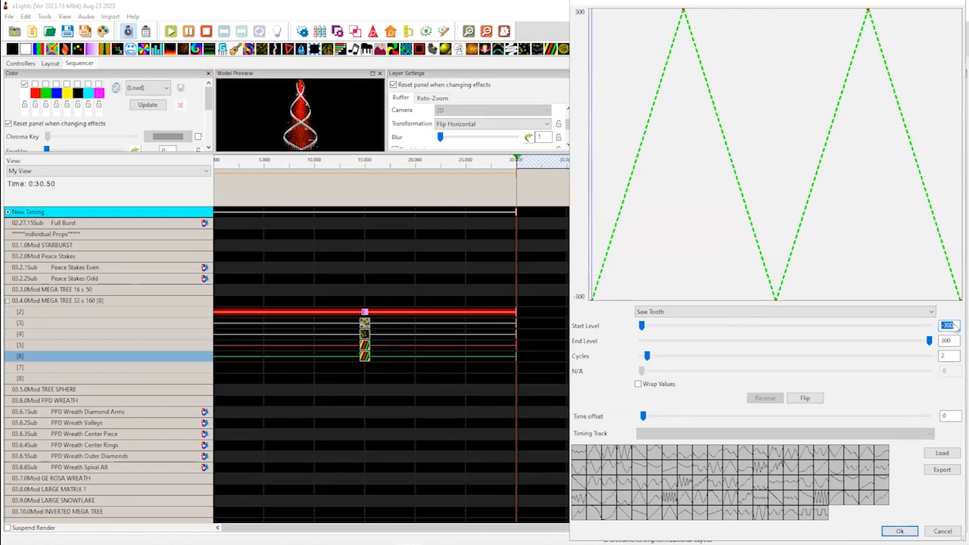
text(-3)
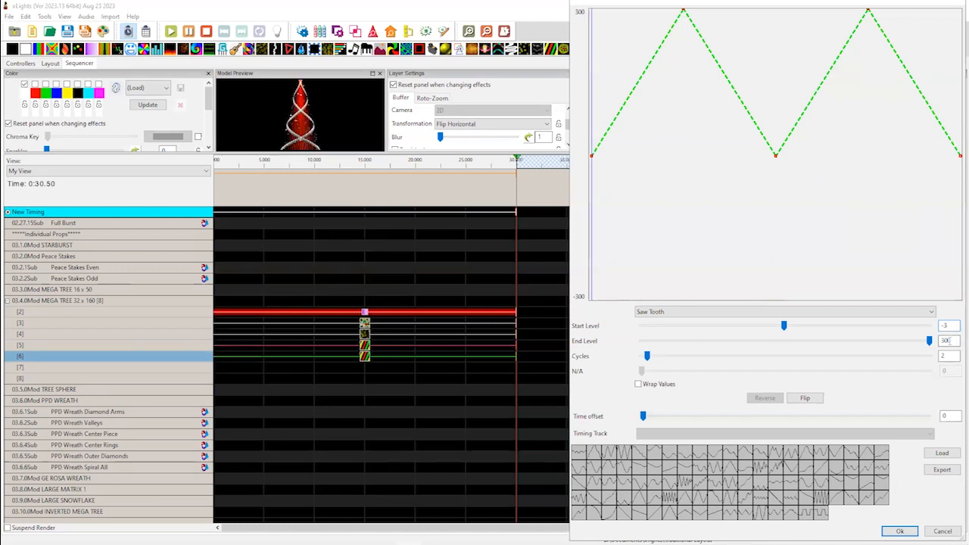
drag(950, 340, 922, 347)
text(3)
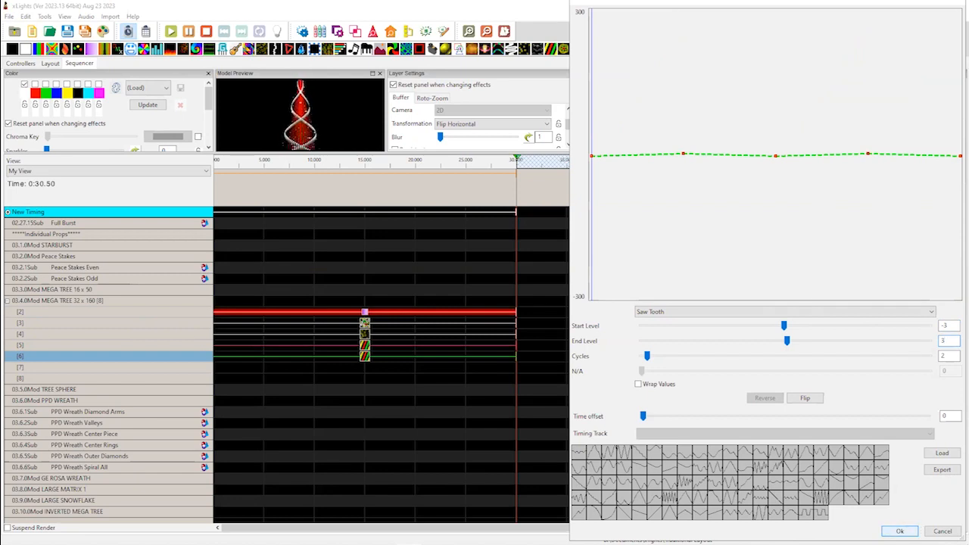
click(900, 531)
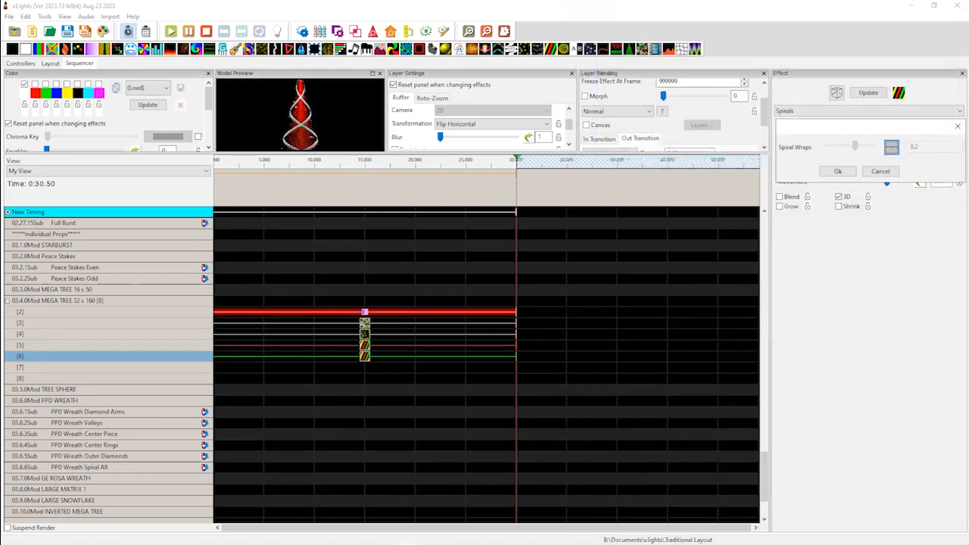
click(837, 172)
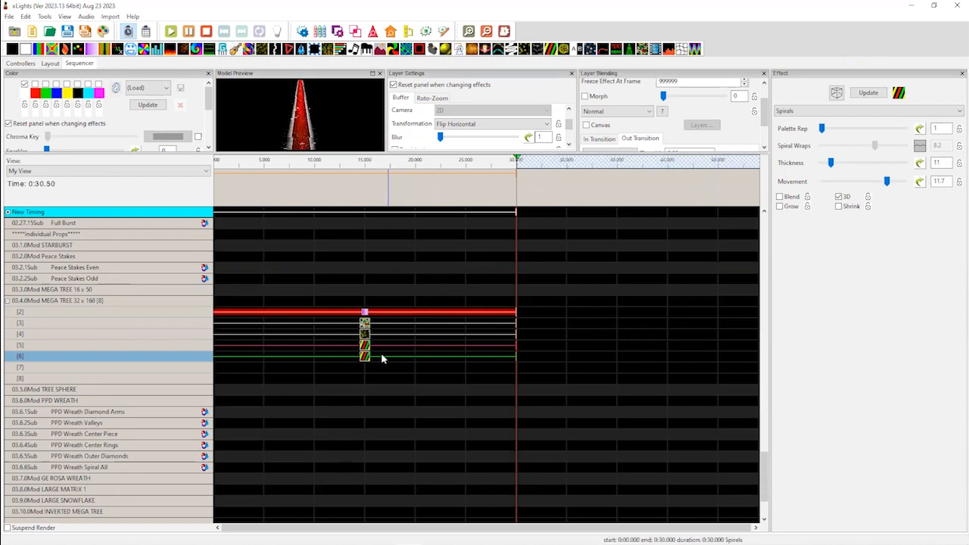
Delete all the effects on layers 2 to 6 of MEGA TREE 32 x 160
click(419, 357)
shift+click(364, 313)
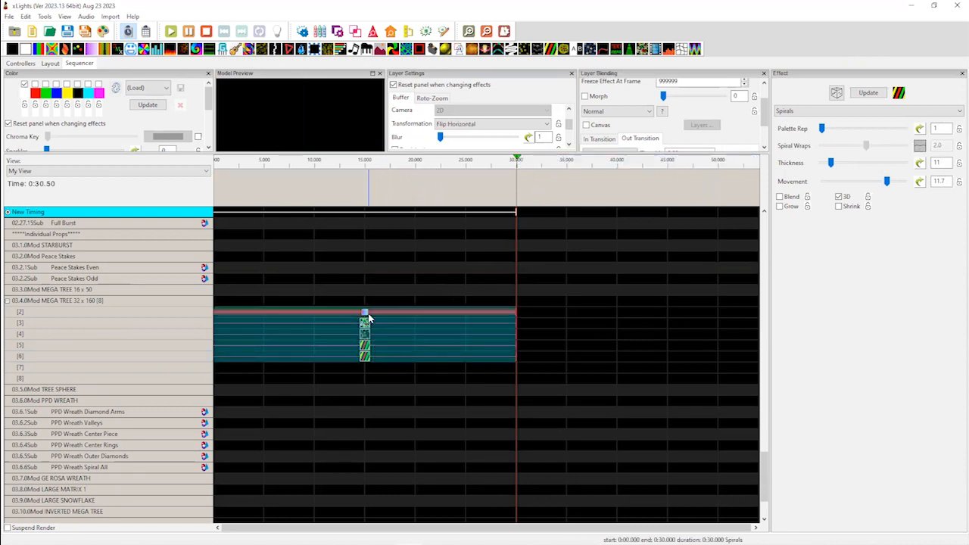
right_click(363, 313)
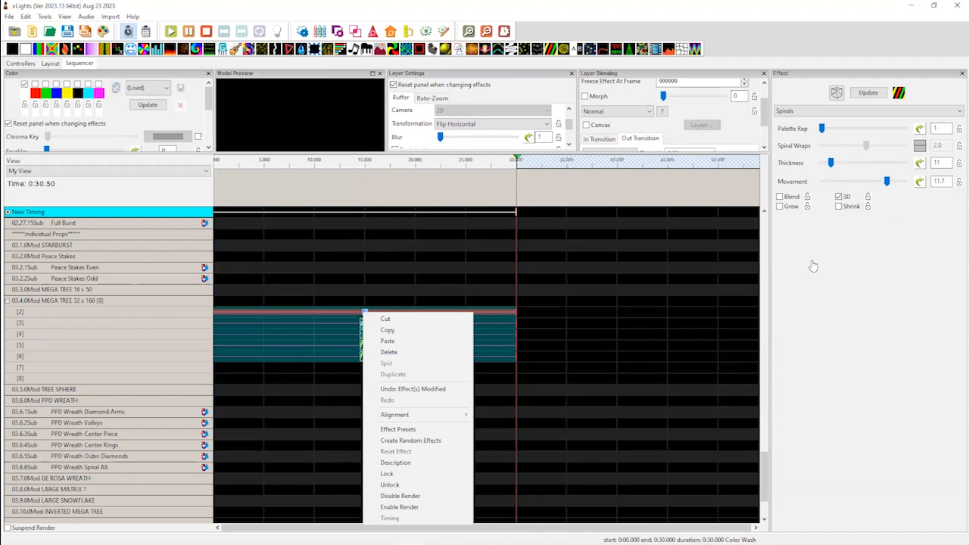
click(496, 368)
drag(454, 366, 395, 321)
key(Delete)
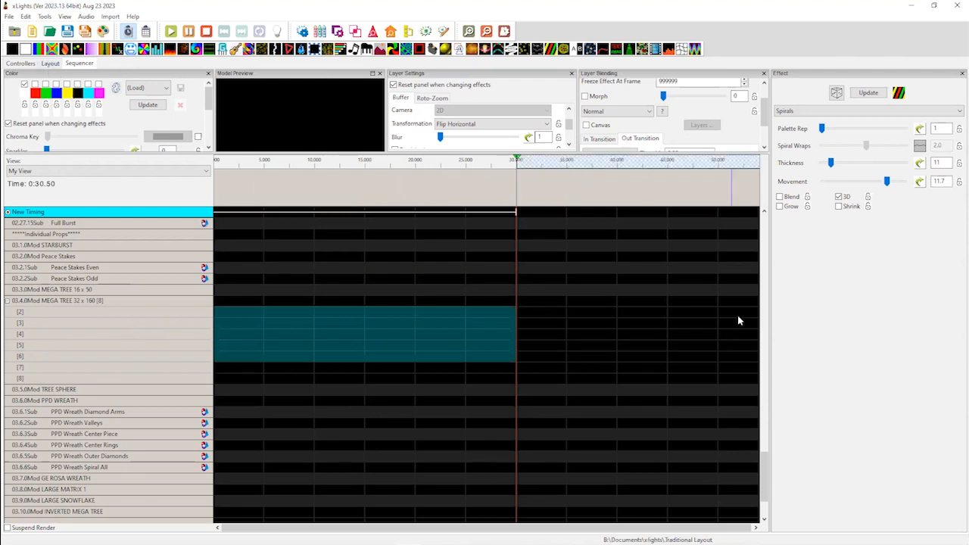
Draw a freehand swirl path in the 2D Path Generator, curving around the outside and finishing inside the loop
scroll(375, 287, up, 3)
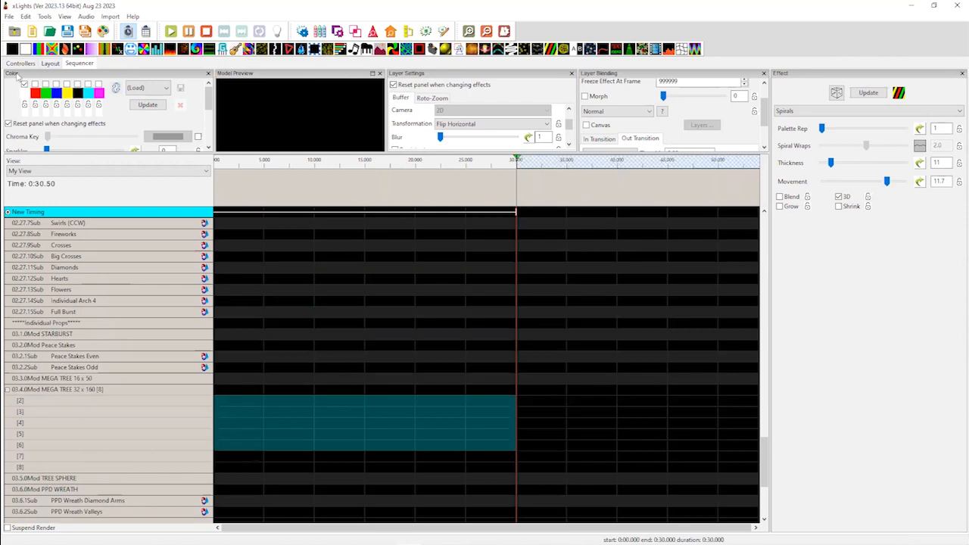
click(45, 18)
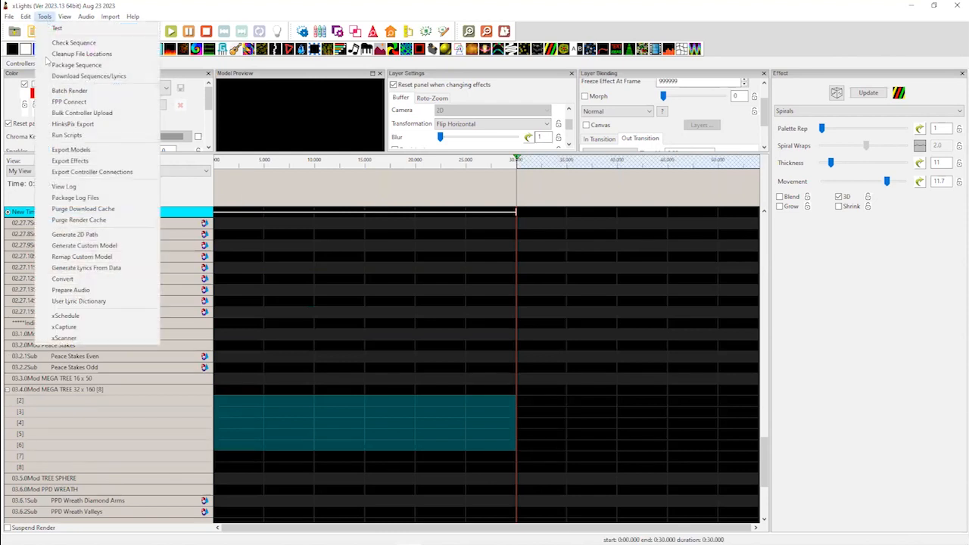
click(79, 234)
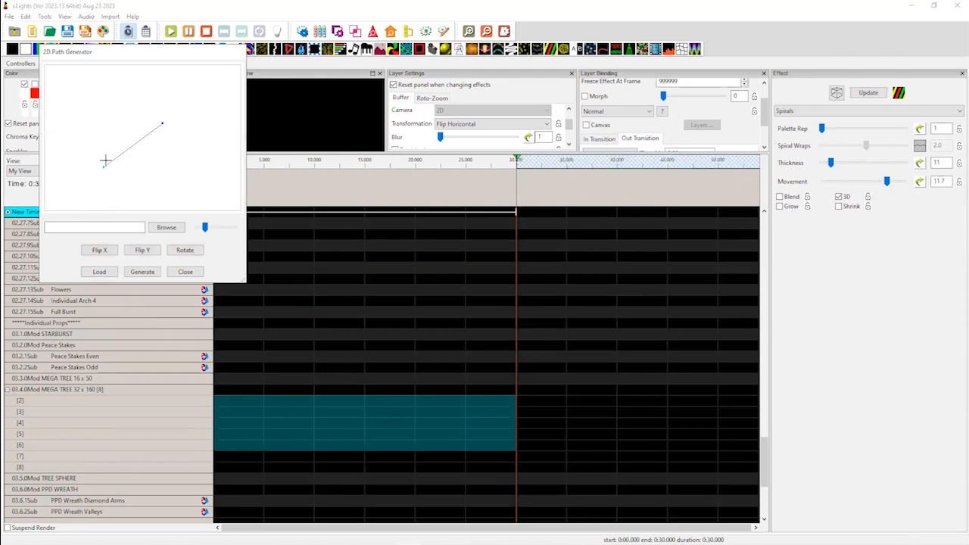
drag(104, 169, 141, 138)
click(158, 171)
click(203, 160)
click(214, 130)
click(157, 136)
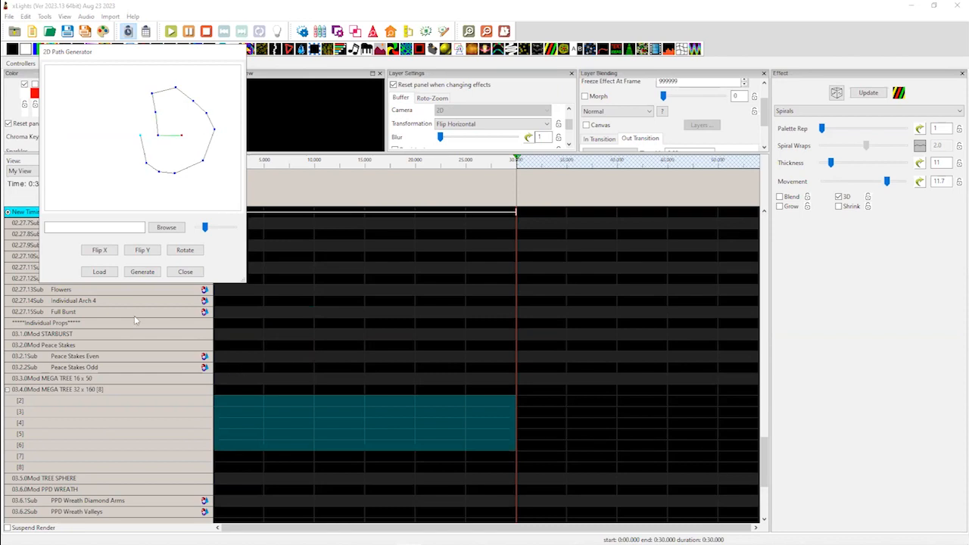
Generate value curve files from the drawn path, saved as "Class Swirl", and close the 2D Path Generator
click(143, 272)
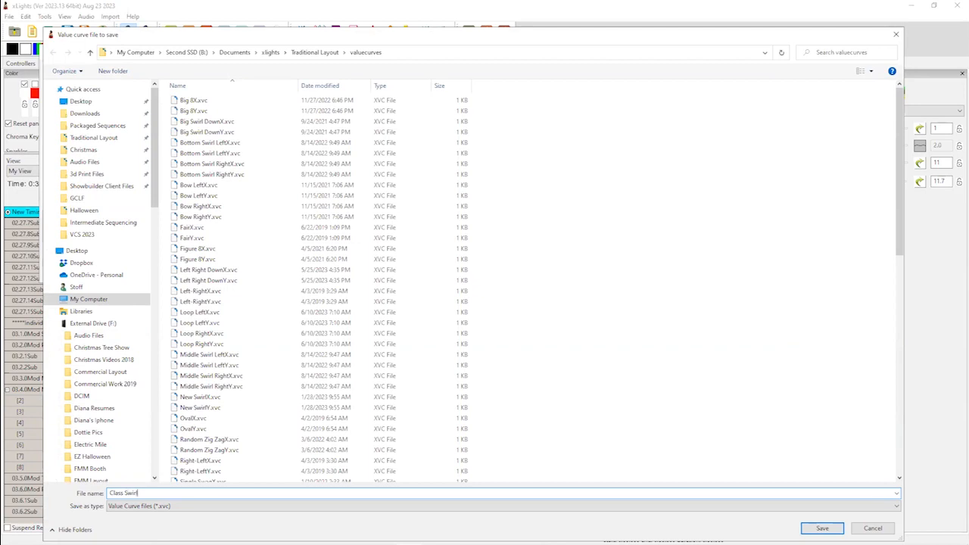
key(Return)
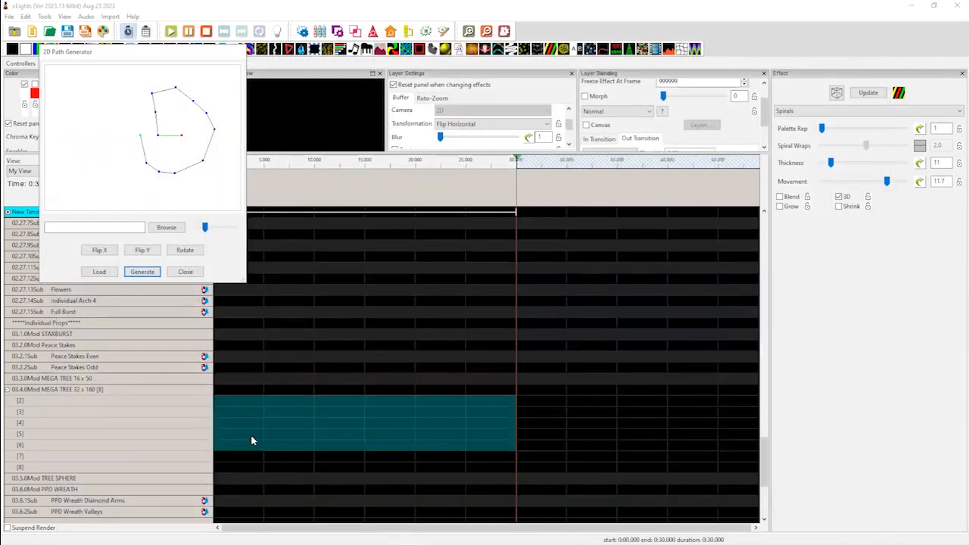
click(186, 272)
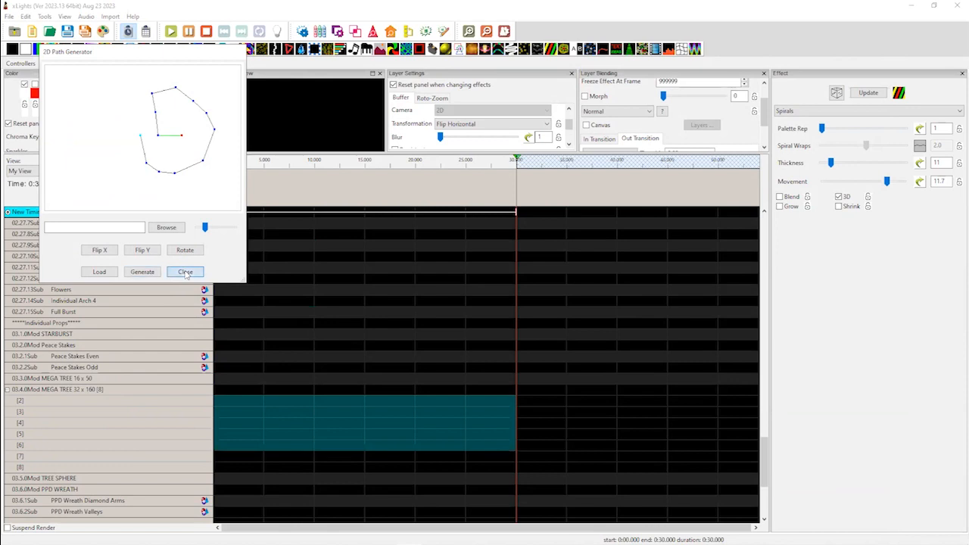
click(185, 273)
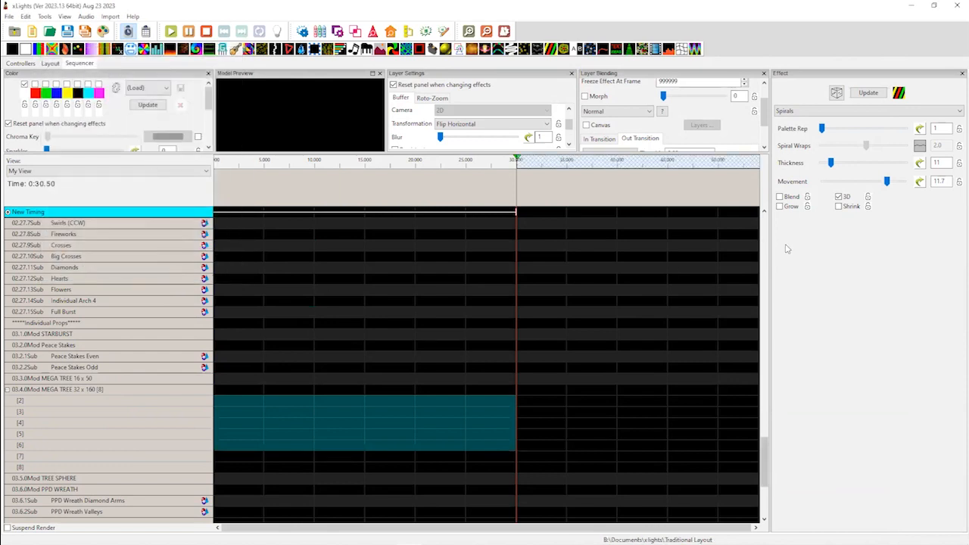
Add a Meteors effect to the EVERYTHING BUT STARBURST group, spanning 0 to 30 seconds
scroll(767, 212, up, 4)
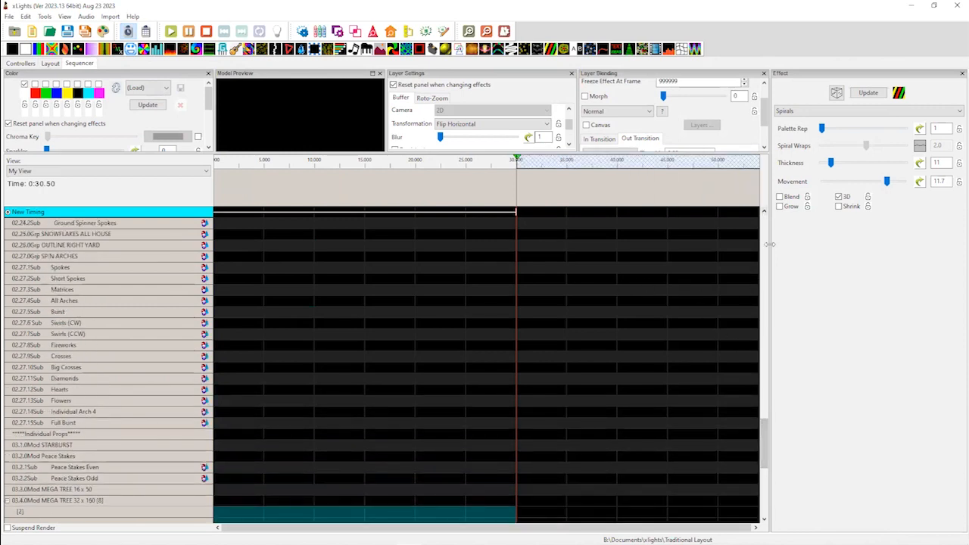
click(764, 301)
drag(766, 379, 777, 210)
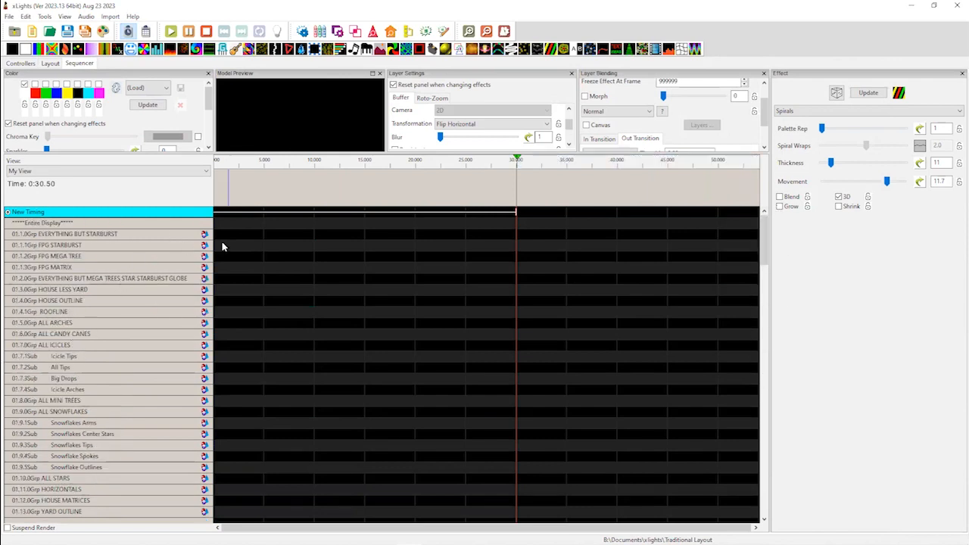
click(268, 238)
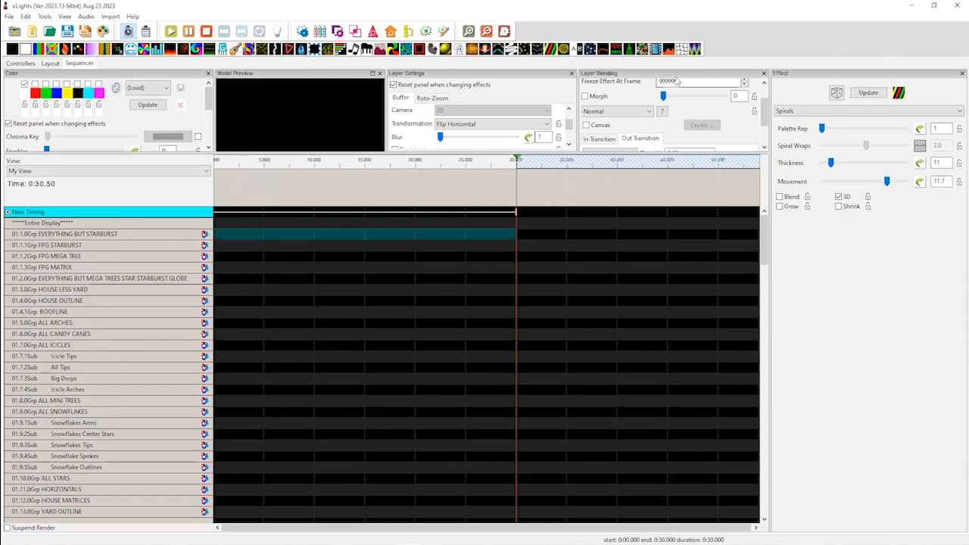
click(328, 49)
drag(340, 219, 340, 232)
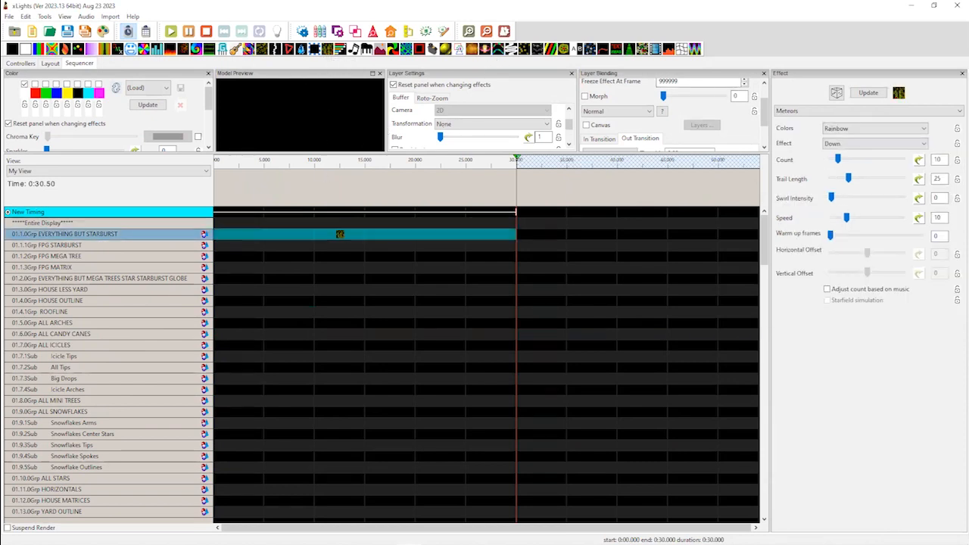
Set the Meteors effect's Colors to Palette, enable red alongside white, and set its Effect type to Explode
click(852, 131)
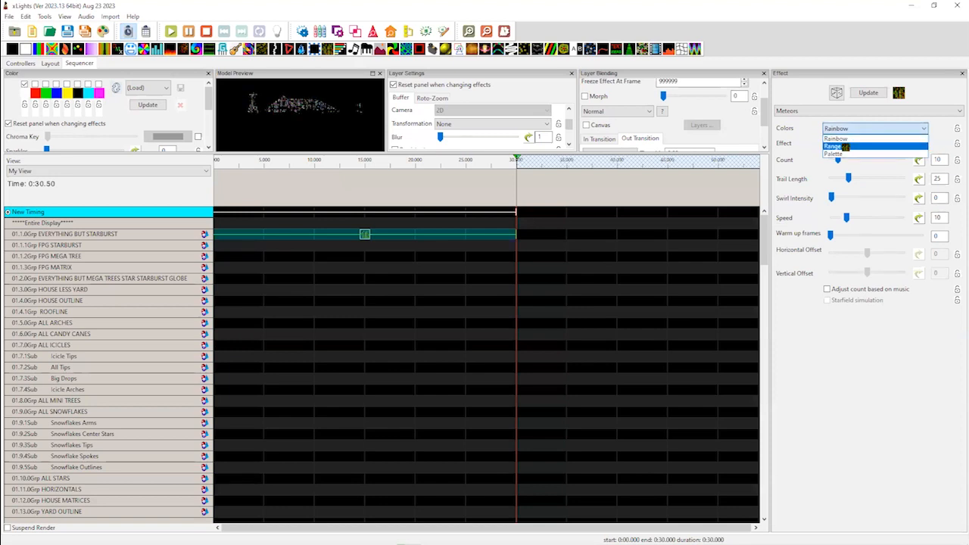
click(834, 154)
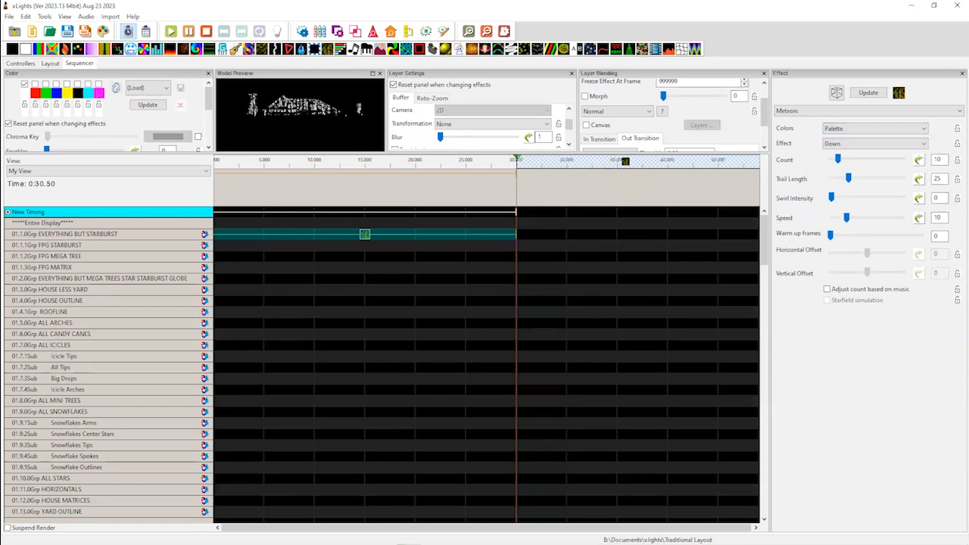
click(35, 85)
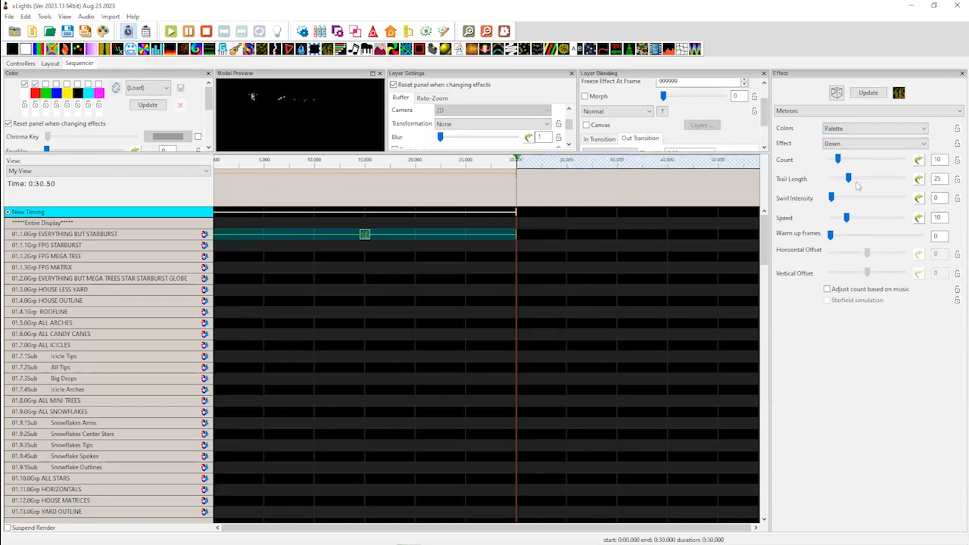
click(855, 144)
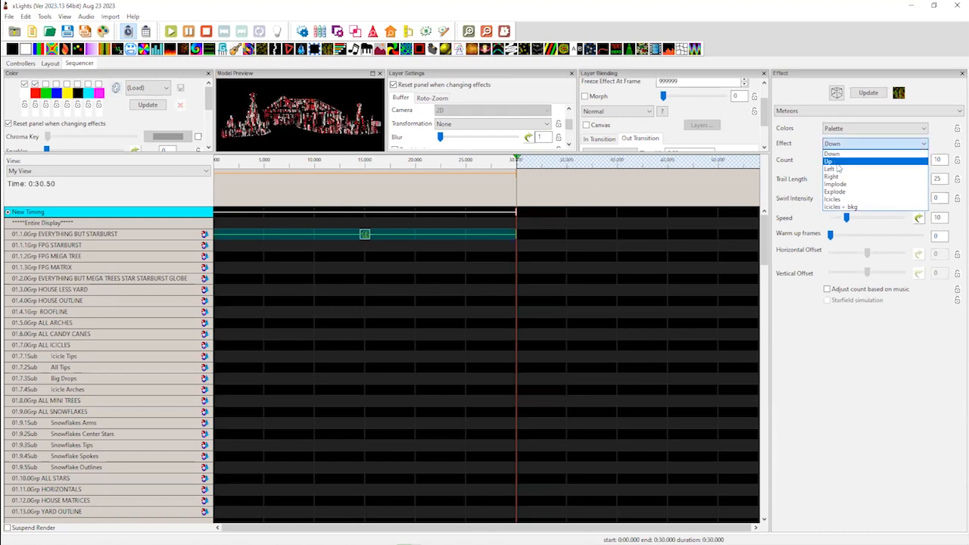
click(851, 192)
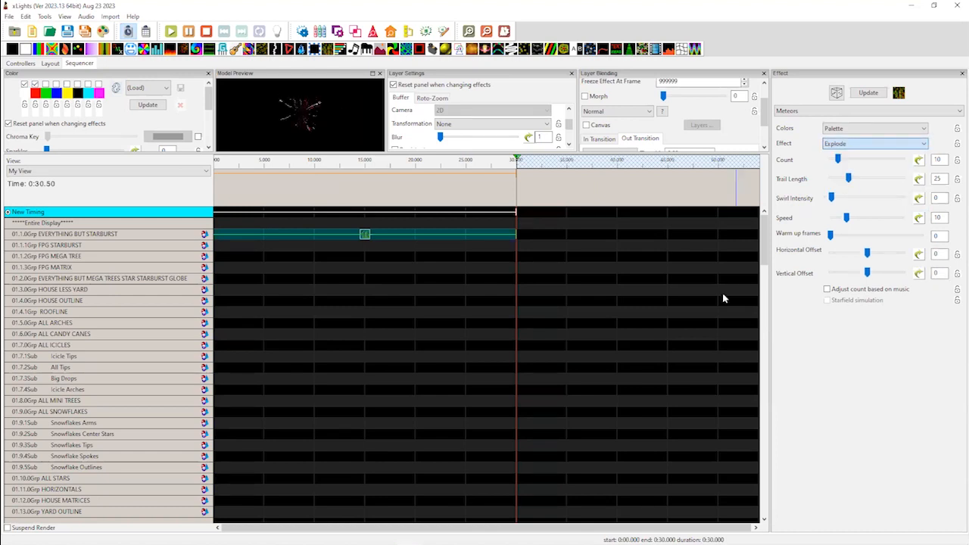
Apply the saved Class Swirl X value curve to the Meteors effect's Horizontal Offset
click(919, 272)
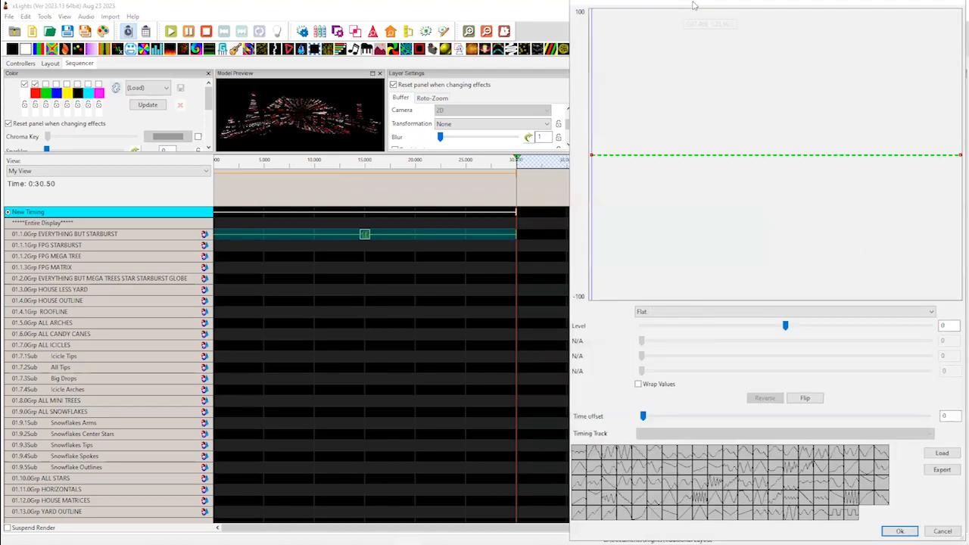
drag(690, 5, 414, 2)
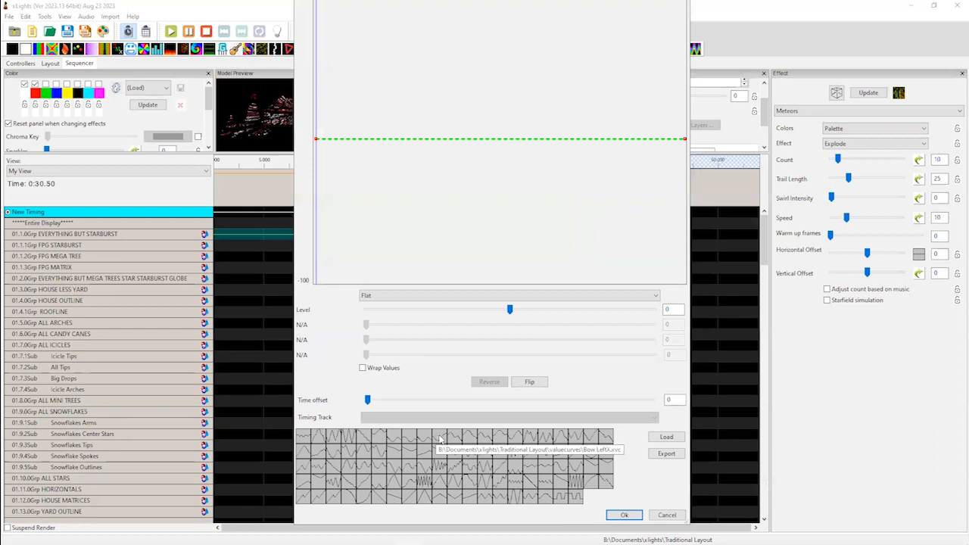
click(502, 439)
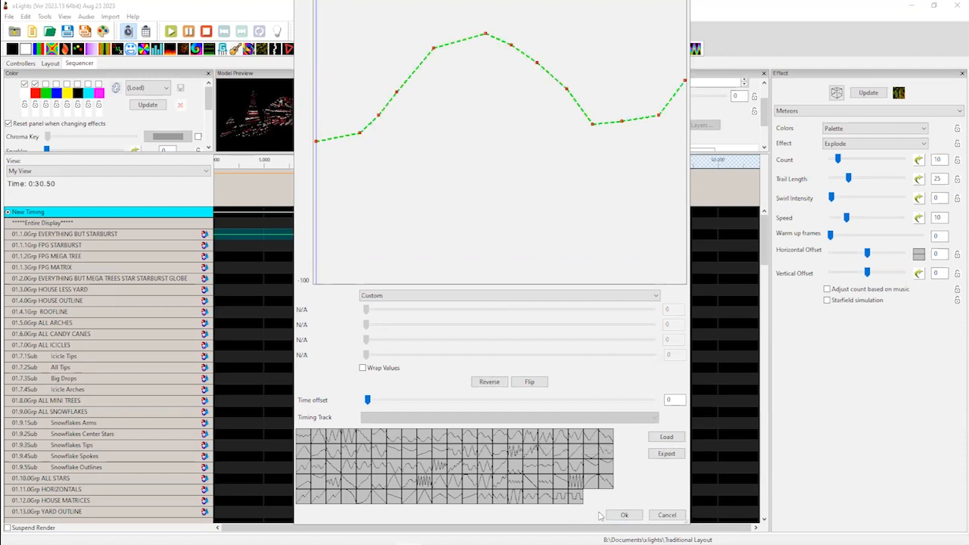
click(622, 515)
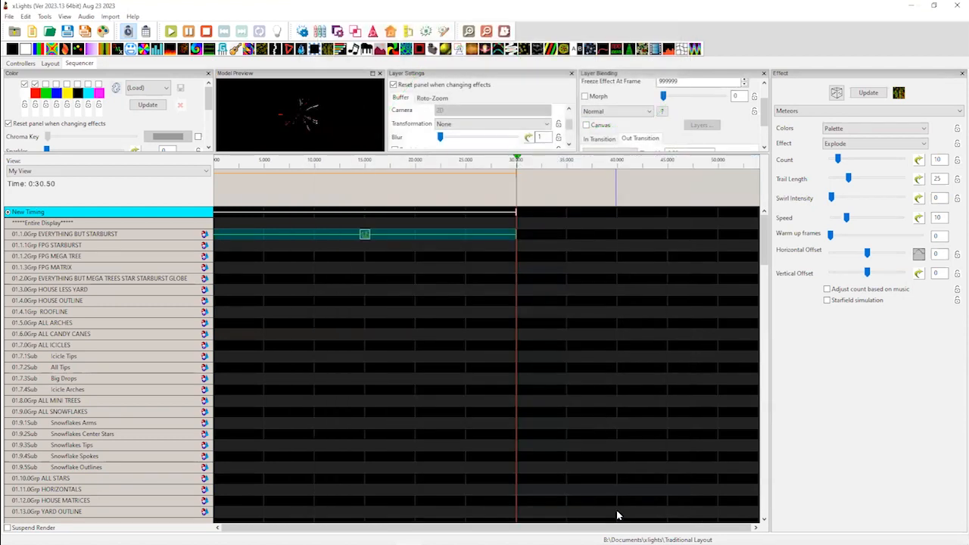
Apply the saved Class Swirl Y value curve to the Meteors effect's Vertical Offset
click(919, 273)
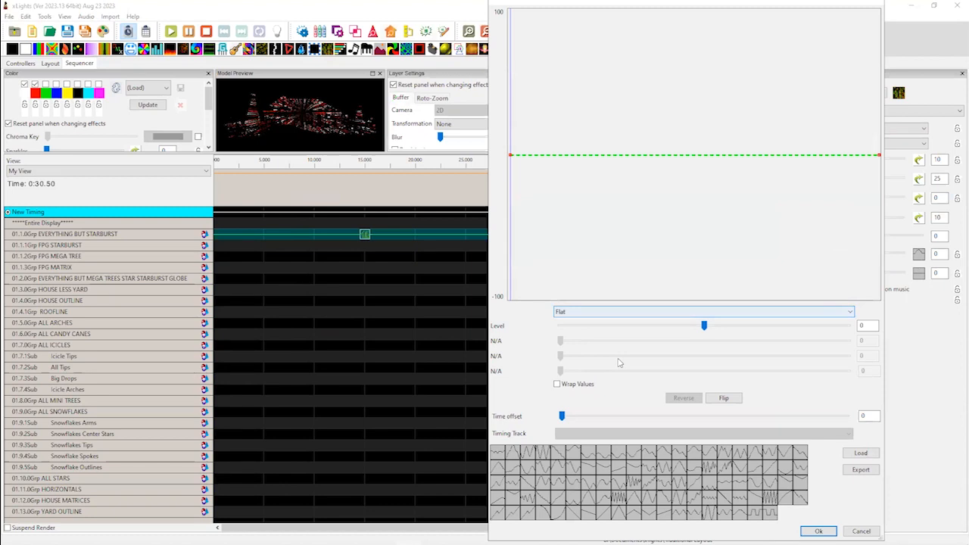
click(705, 454)
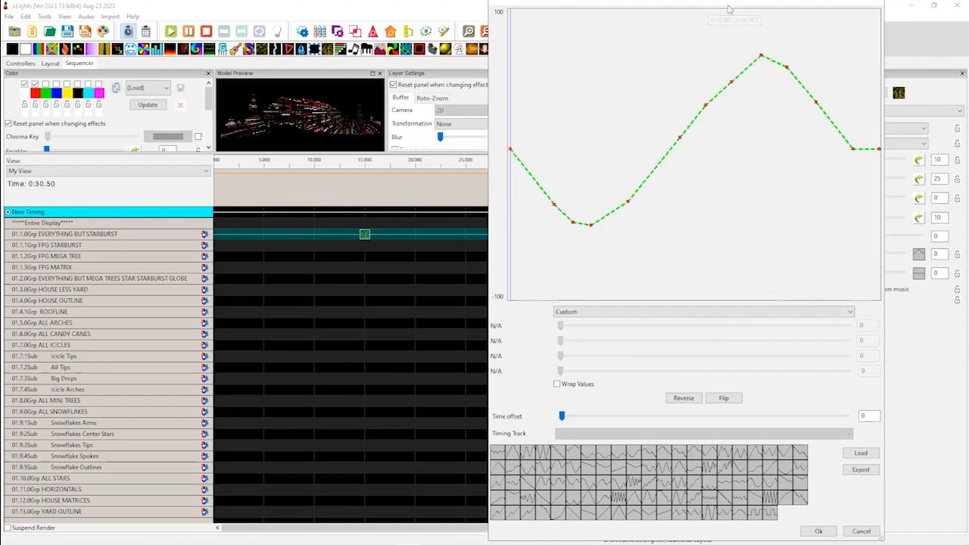
drag(731, 4, 523, 40)
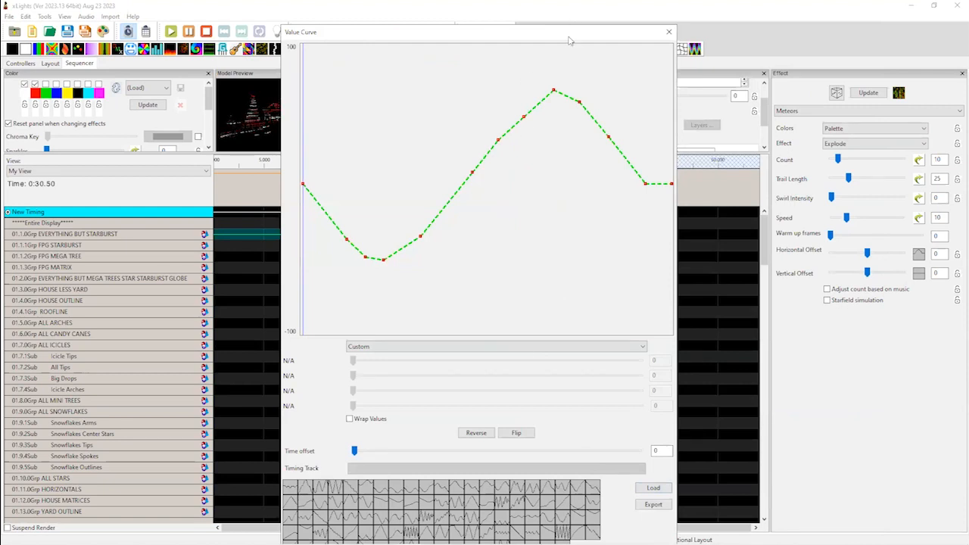
drag(570, 40, 582, 0)
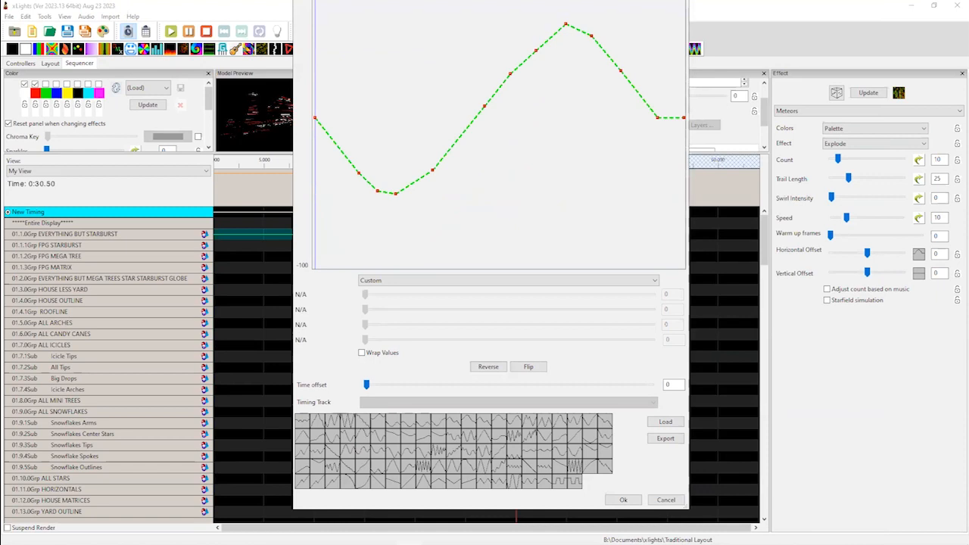
drag(579, 0, 573, 6)
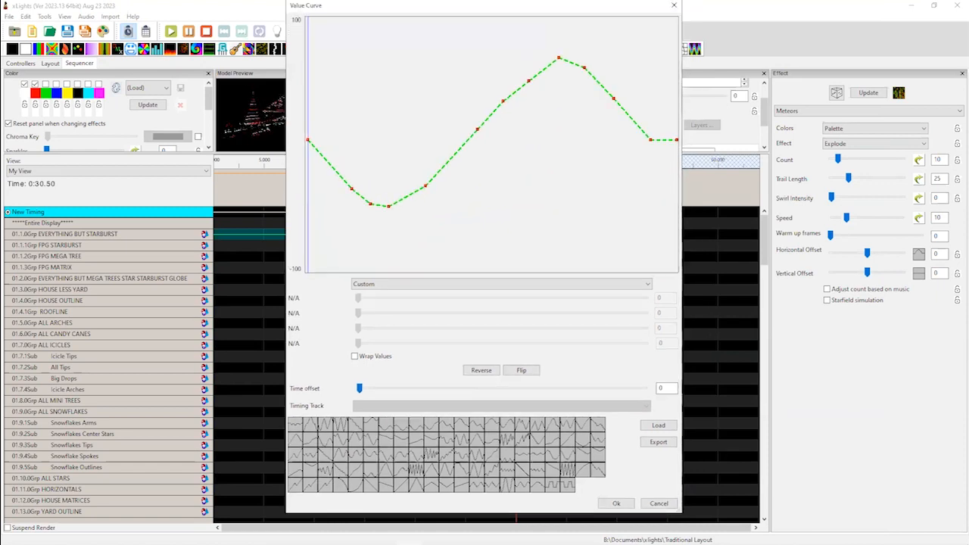
drag(424, 5, 167, 49)
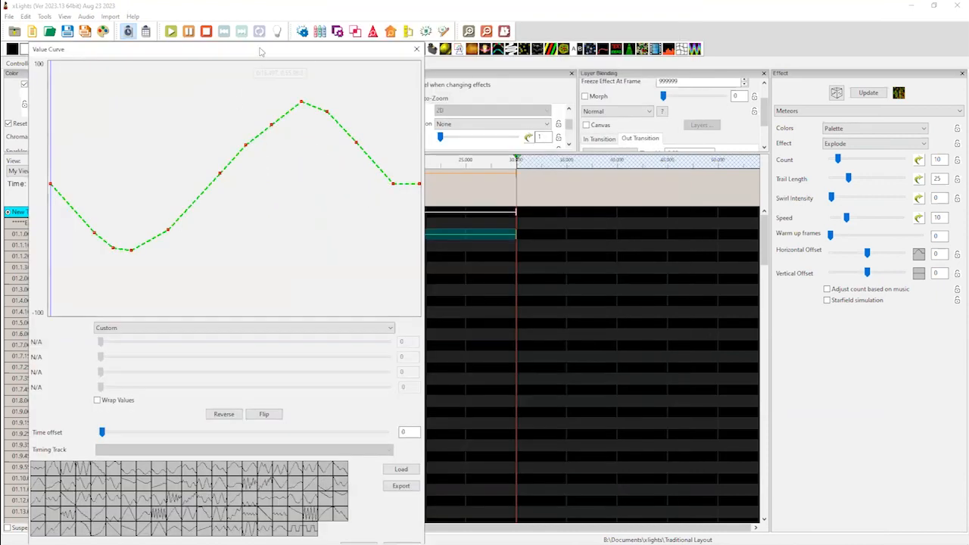
drag(263, 47, 279, 2)
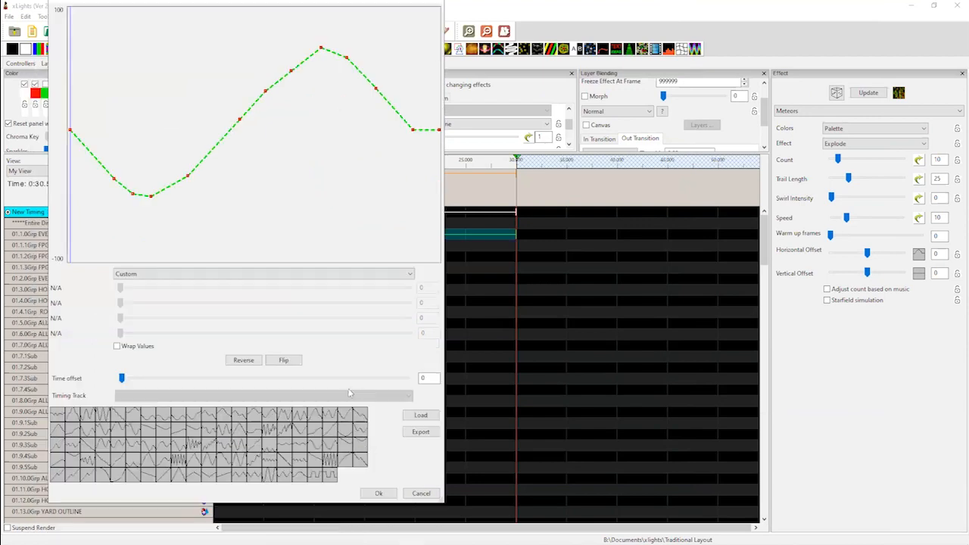
click(378, 494)
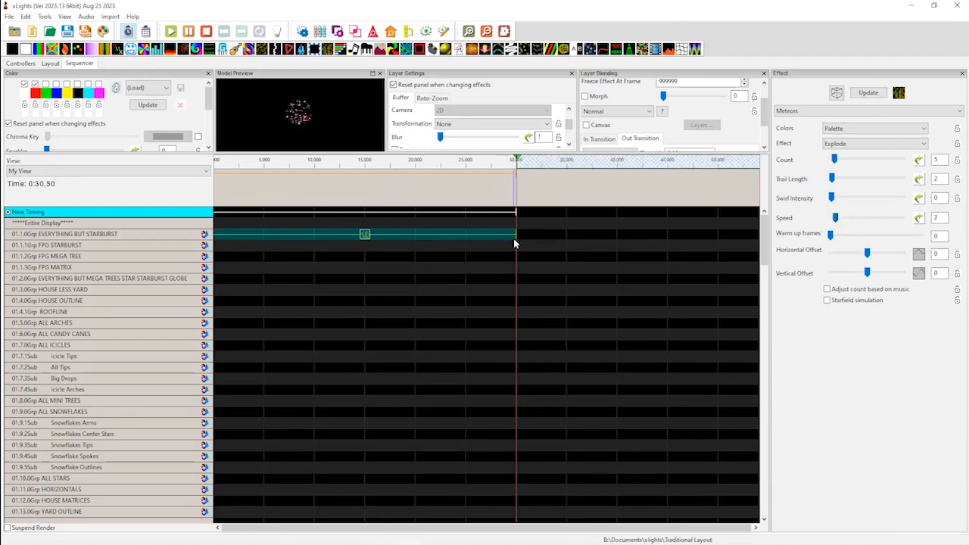
Shorten the Meteors effect to end at about 6.8 seconds, and insert a layer below it on EVERYTHING BUT STARBURST
drag(503, 239, 272, 242)
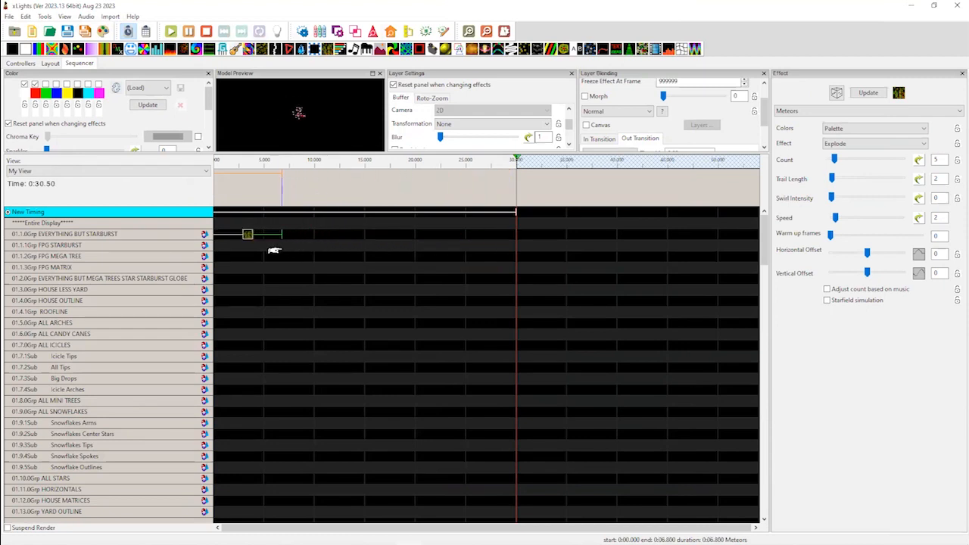
right_click(159, 234)
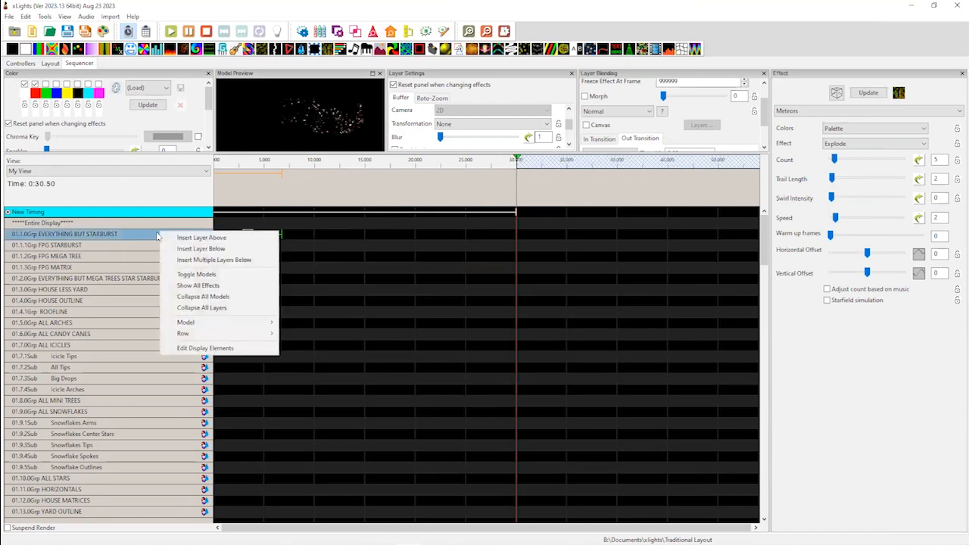
click(188, 250)
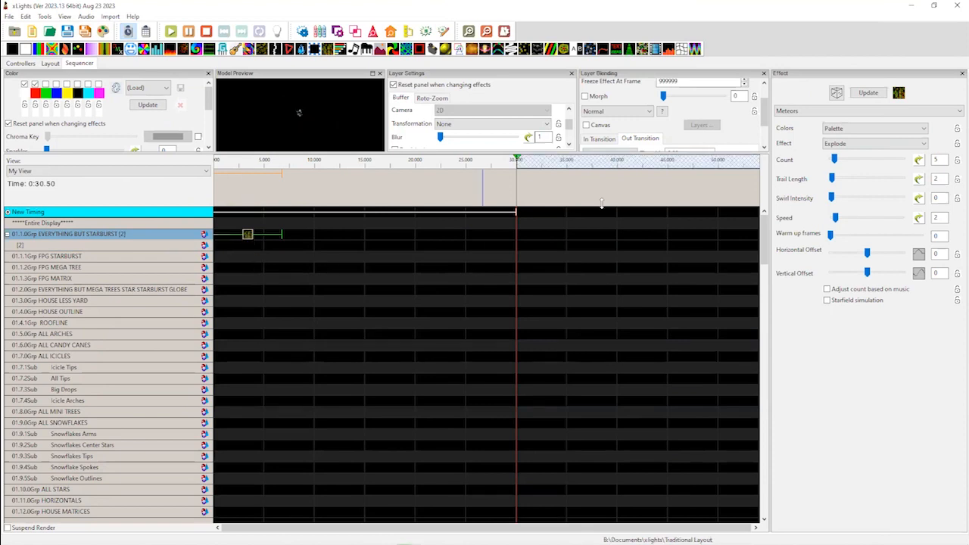
Add a second Meteors effect with the same settings on layer 2, and align both its start and end times to the first
drag(898, 92, 255, 249)
drag(472, 255, 364, 245)
click(245, 235)
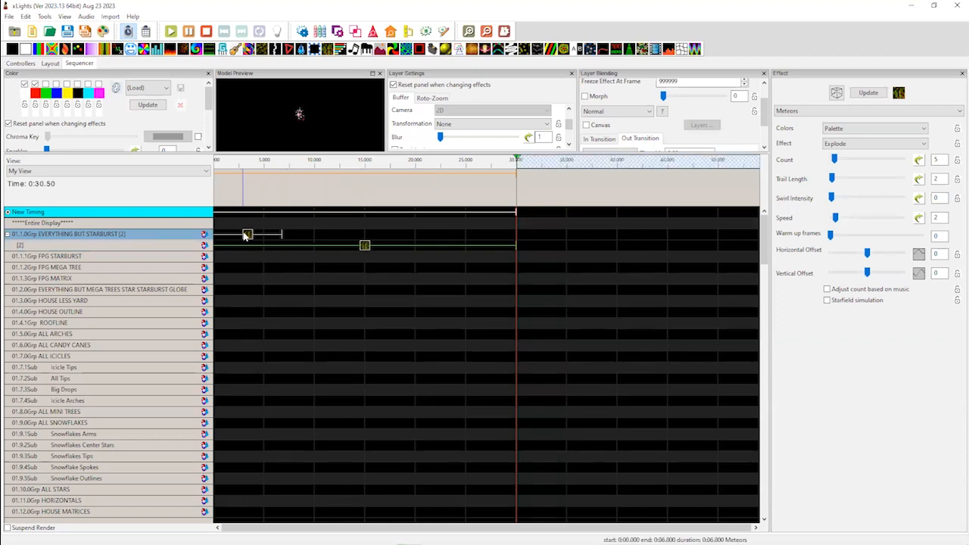
right_click(247, 235)
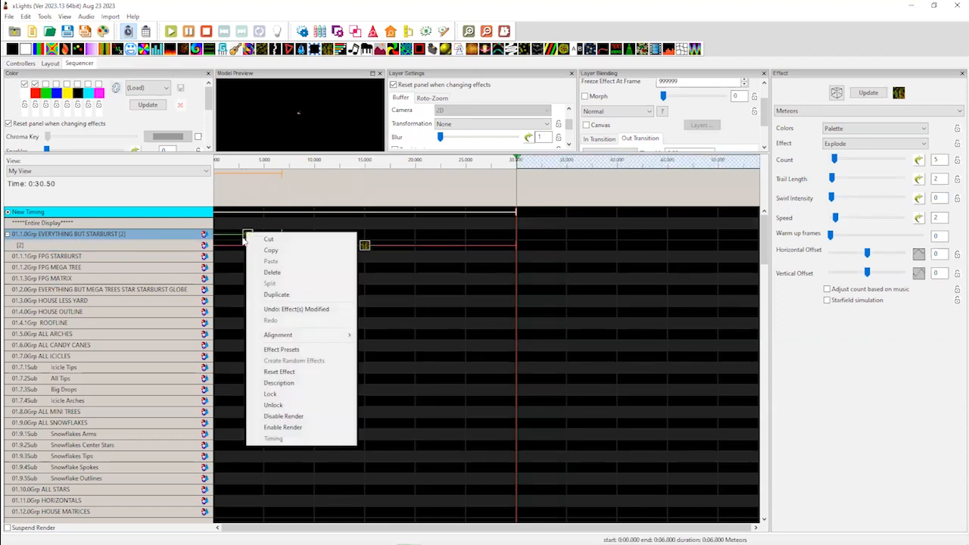
mouse_move(288, 335)
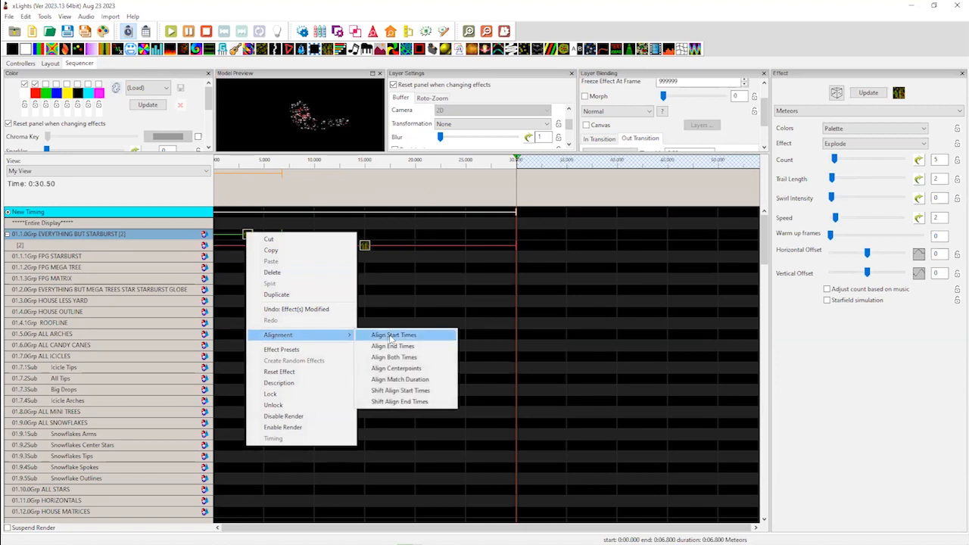
click(398, 357)
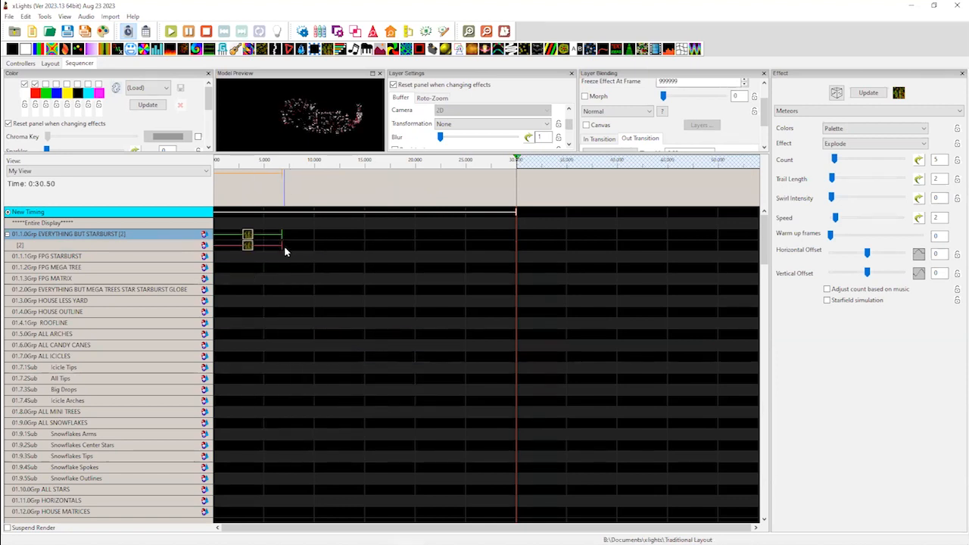
Set the layer 2 Meteors effect's Transformation to Flip Horizontal, and view the mirrored swirls in the House Preview
click(248, 245)
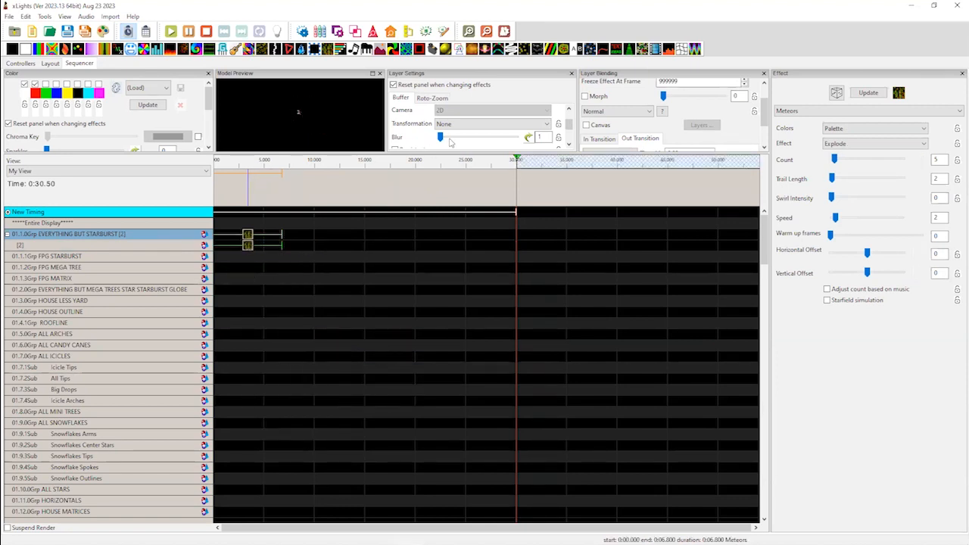
click(456, 124)
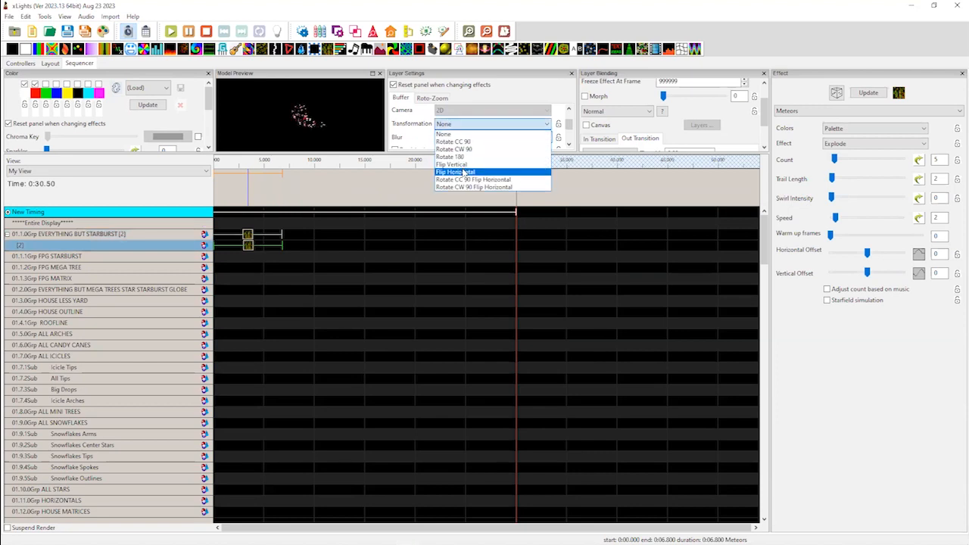
click(455, 171)
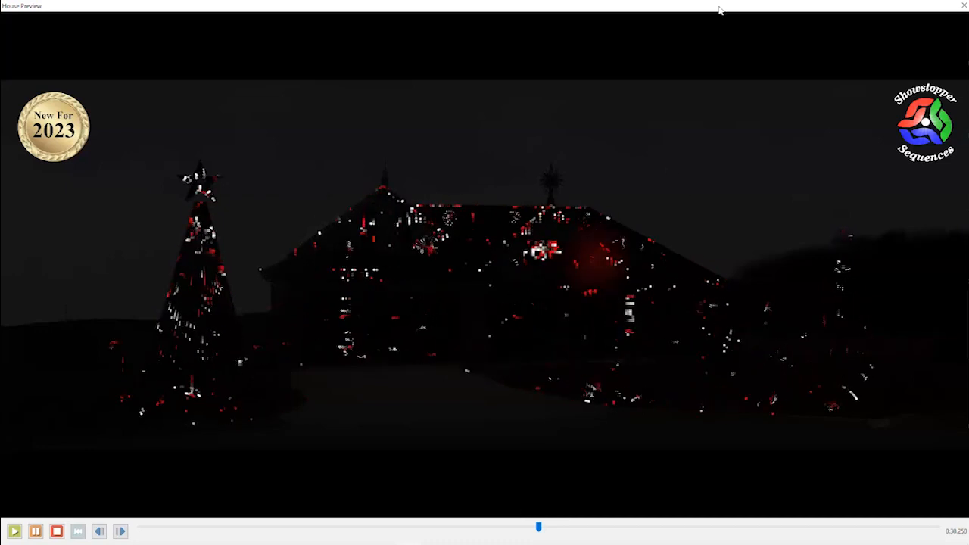
click(679, 9)
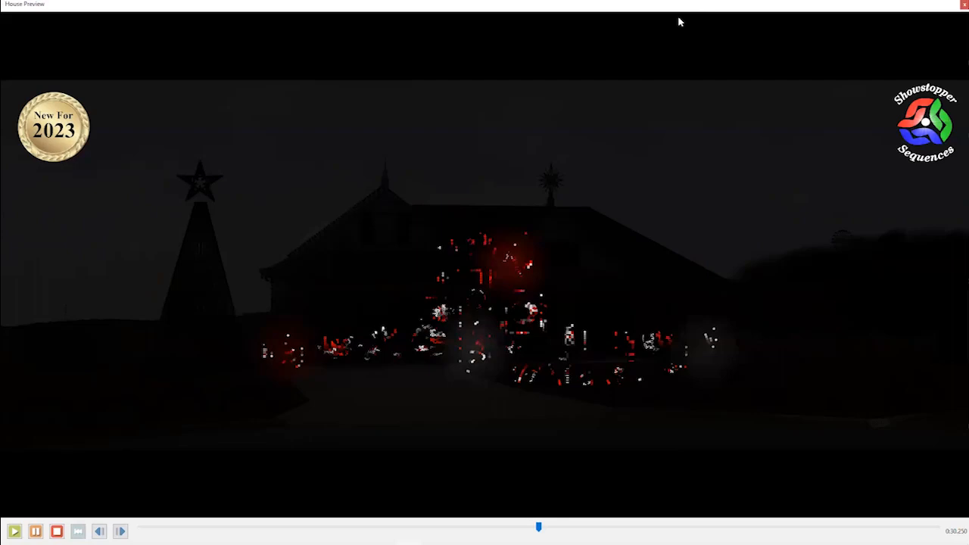